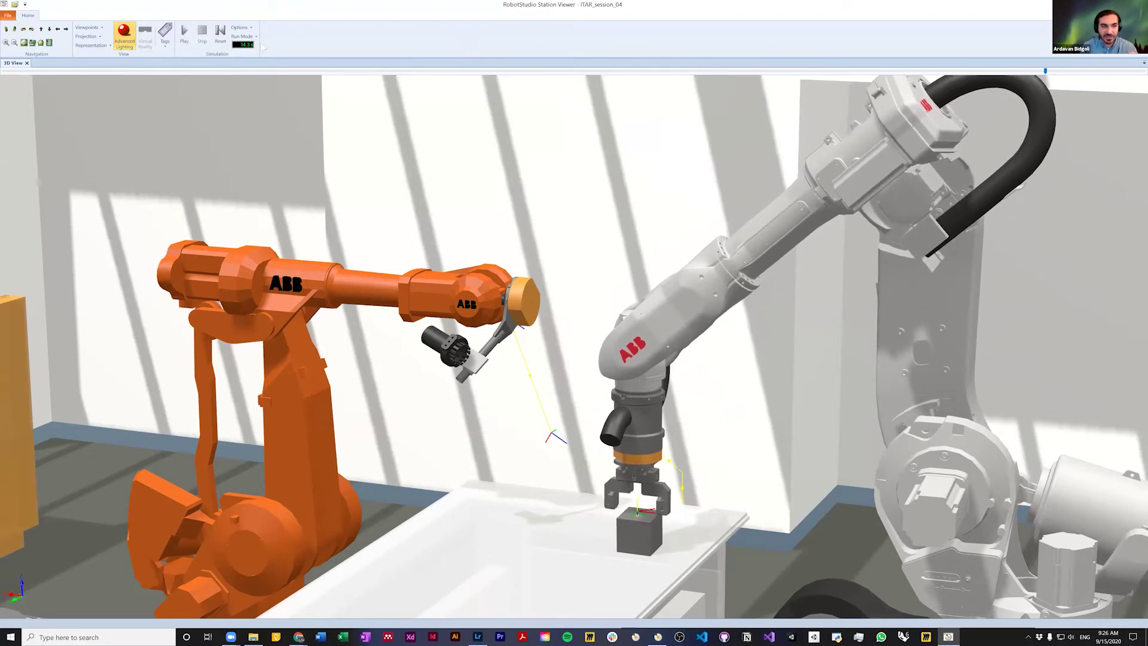
Step: Scrub the recorded station simulation back to the moment the gripper closes on the block
left_click_drag(1026, 77, 817, 88)
left_click_drag(1010, 70, 825, 81)
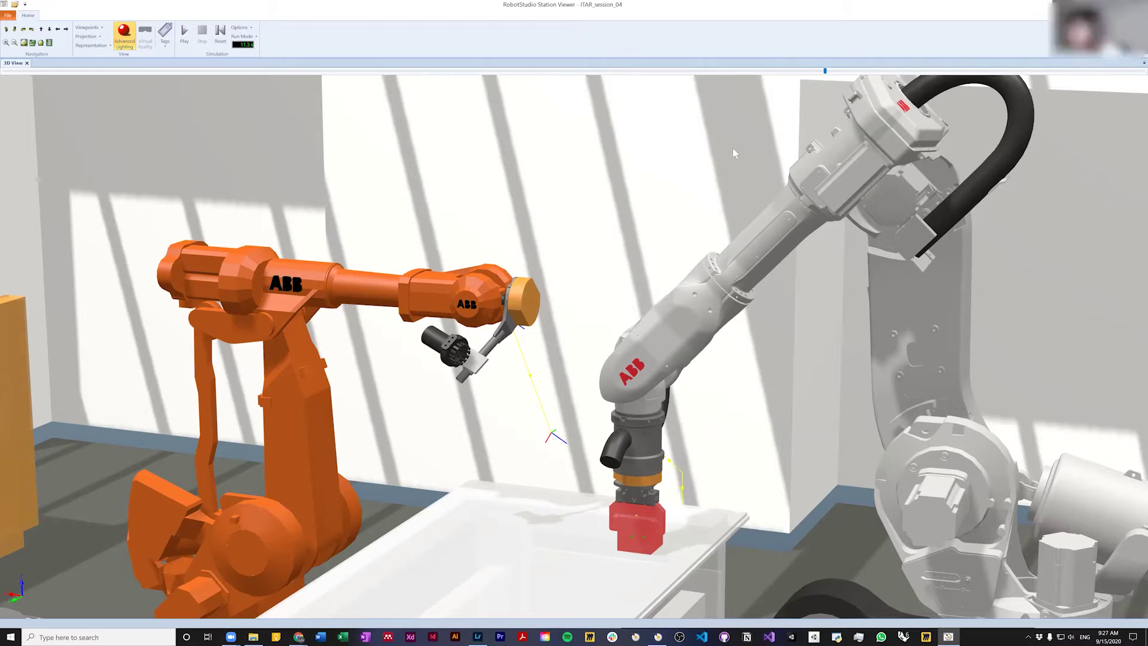
Step: Switch to RobotStudio with the Template_dfab_F20_place station and expand the links of the IRB6640_150_255_DP6_01 mechanism
left_click(655, 34)
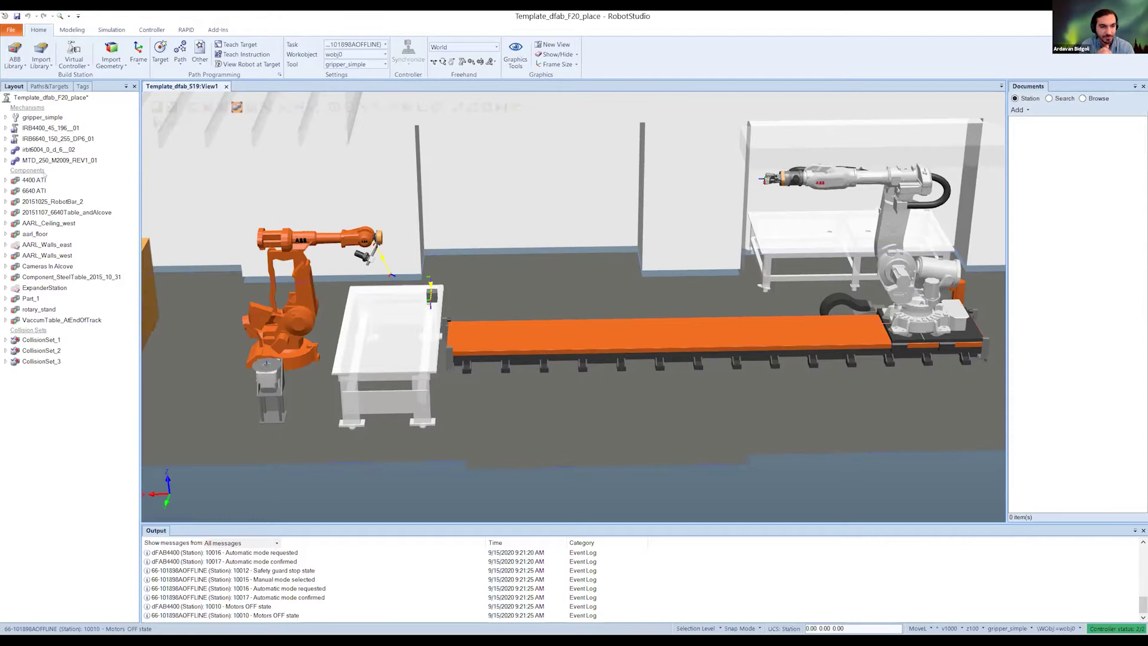
double_click(66, 139)
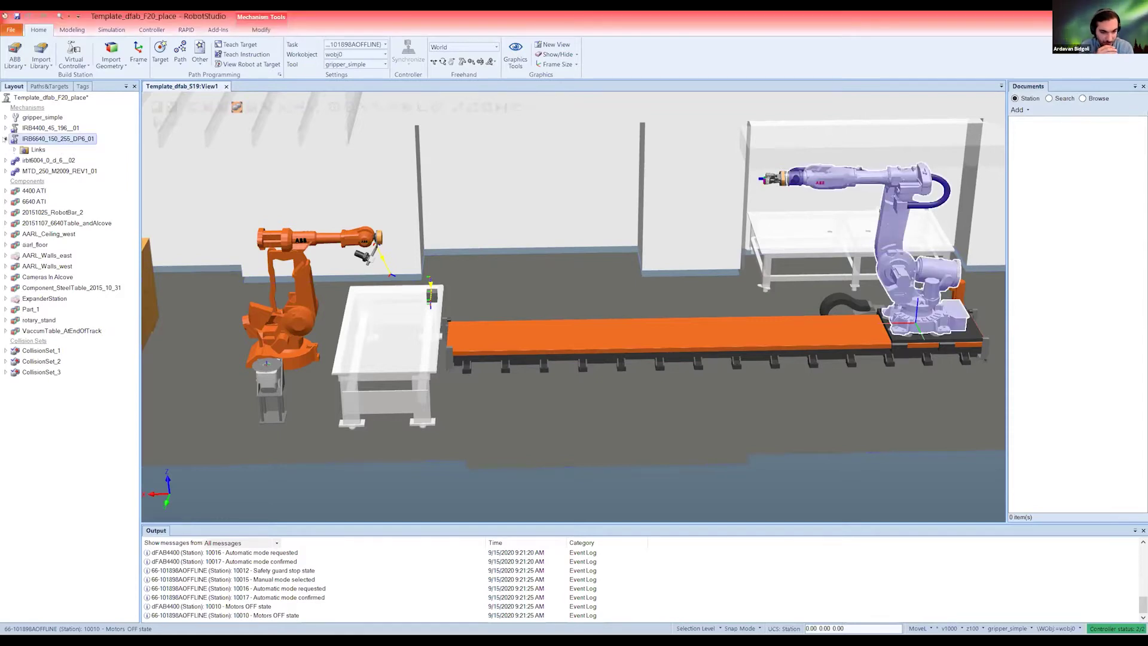
left_click(15, 149)
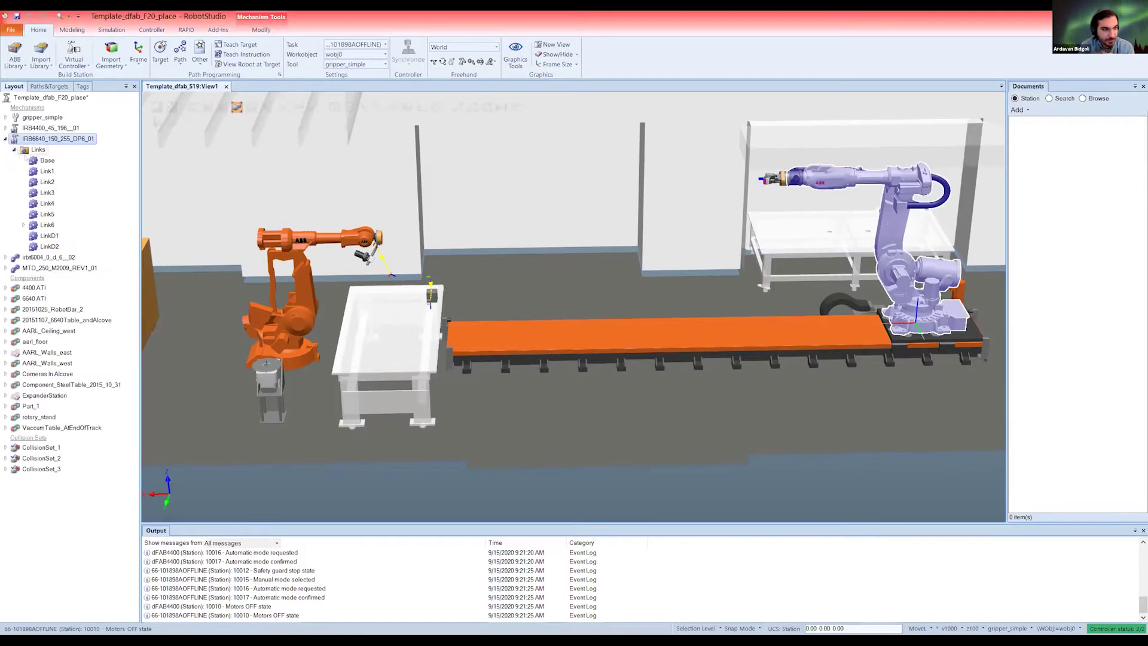
Step: Display the station's paths and targets, highlight the equipment of both controllers, and expand 66-101898AOFFLINE
left_click(40, 87)
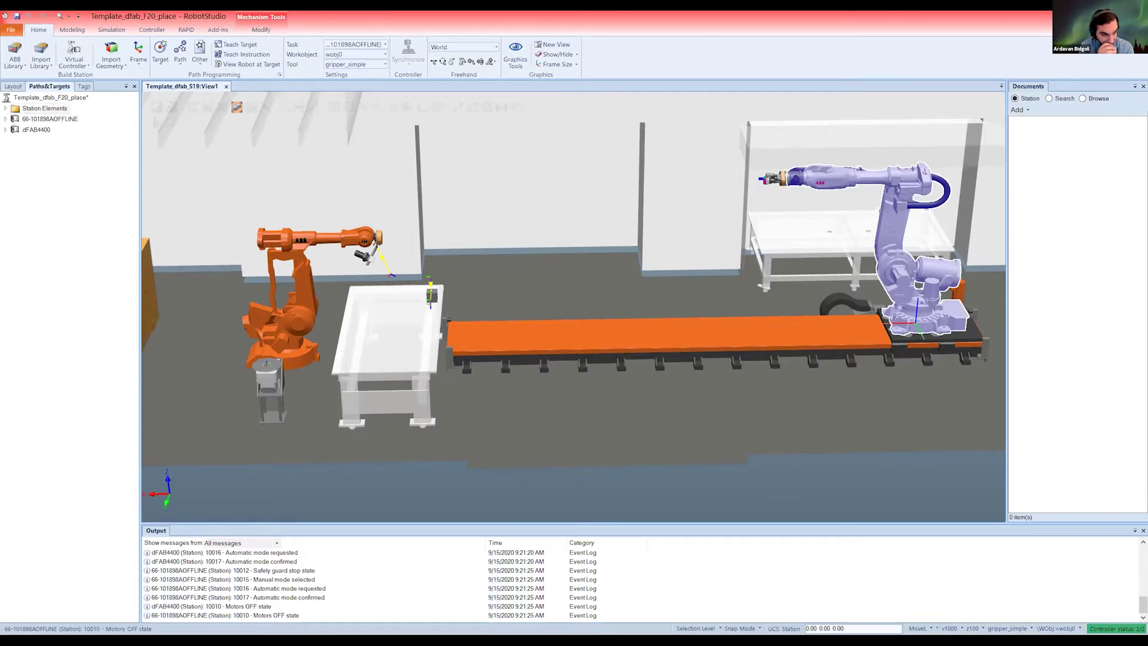
left_click(49, 119)
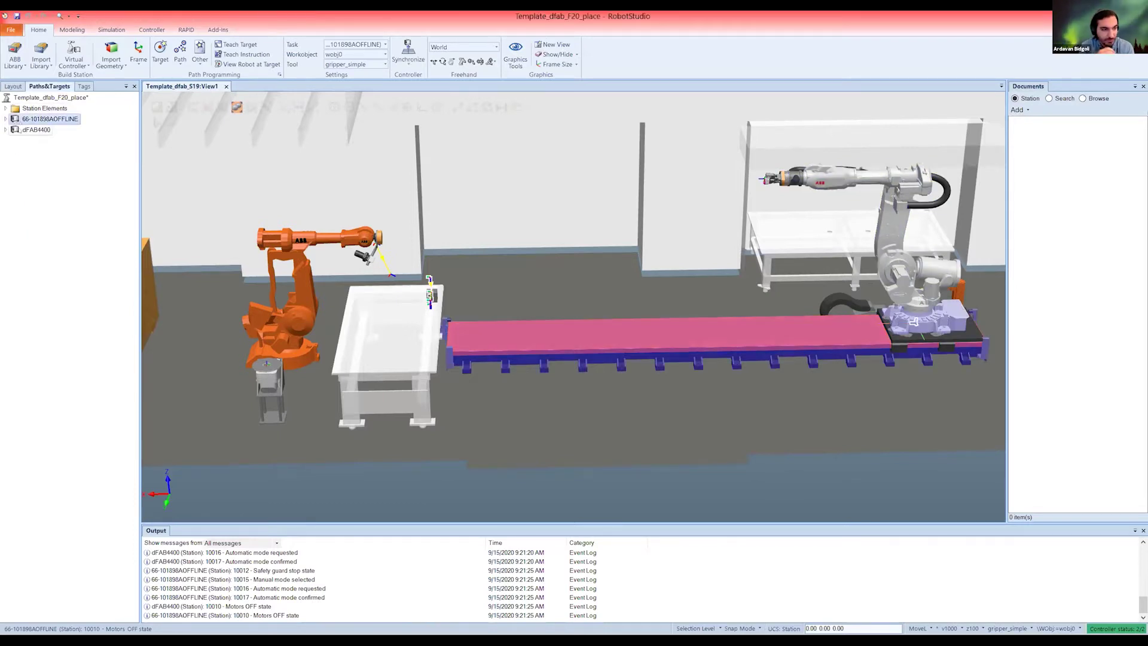
left_click(36, 130)
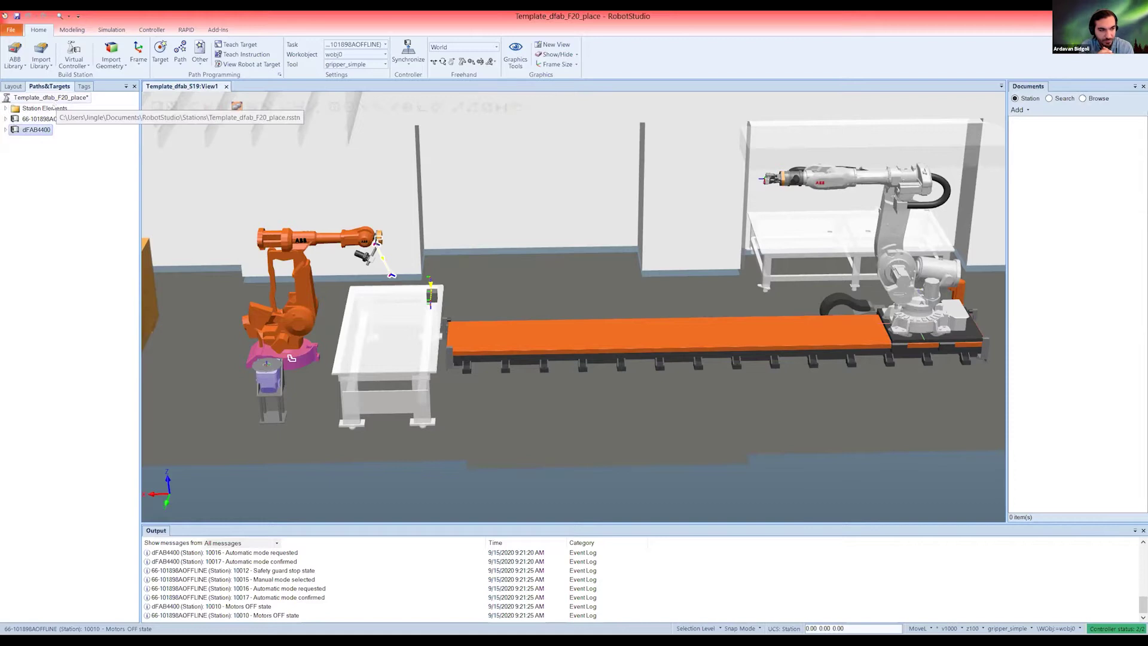
left_click(37, 109)
double_click(39, 120)
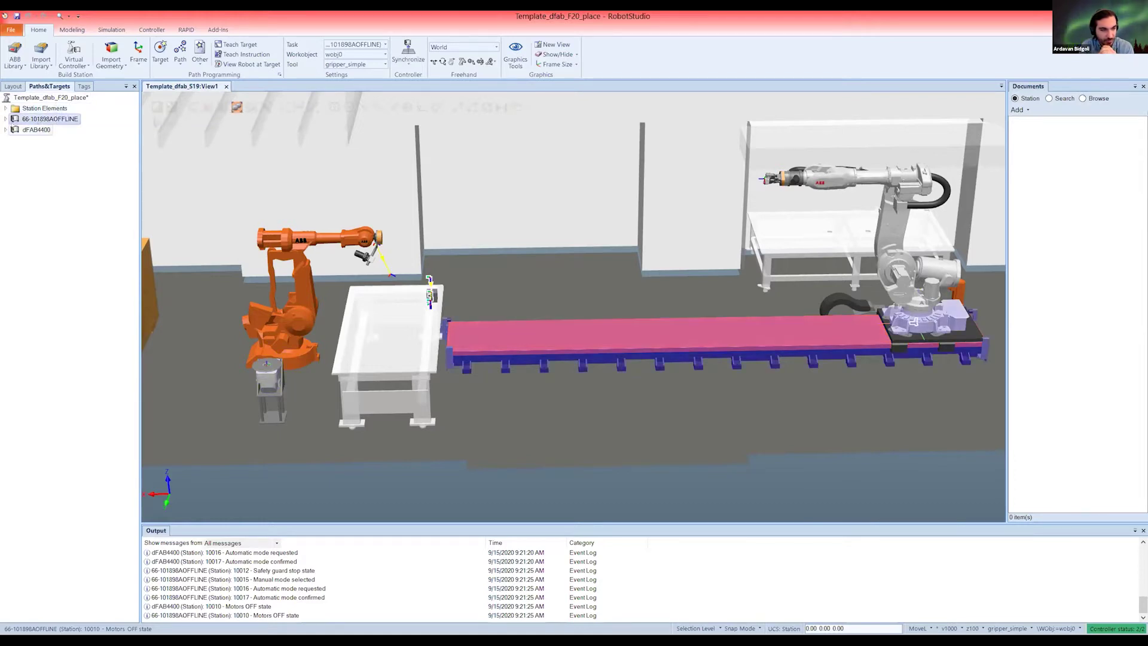
left_click(36, 129)
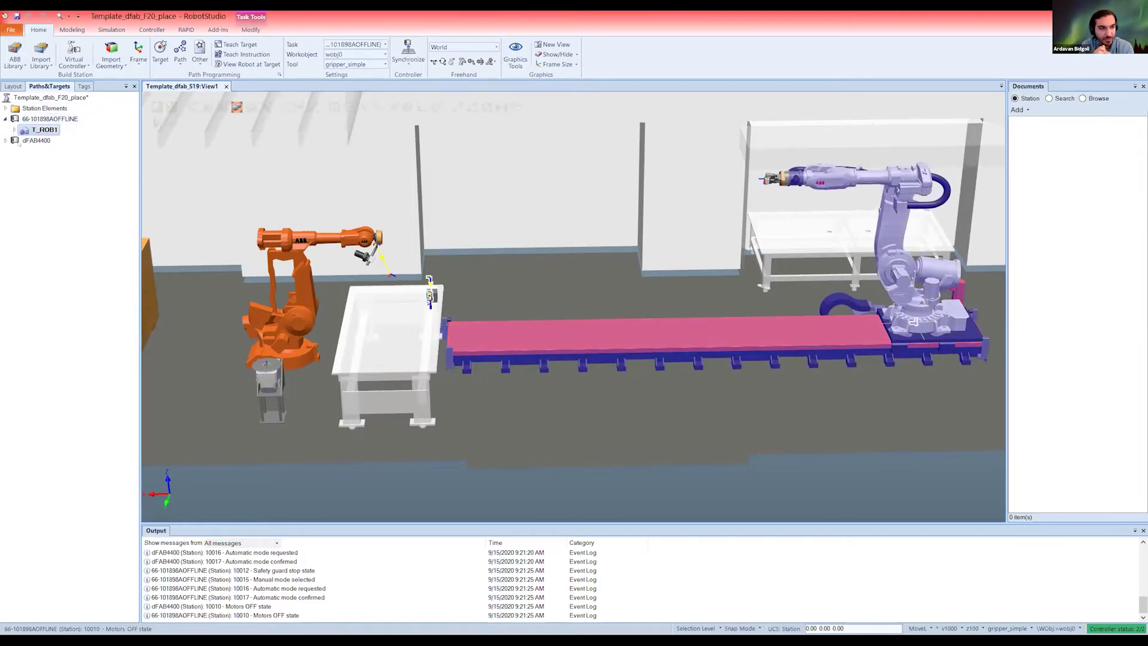
Step: Expand T_ROB1 to list the targets under wobj0_of and the move instructions in Path_20
left_click(14, 130)
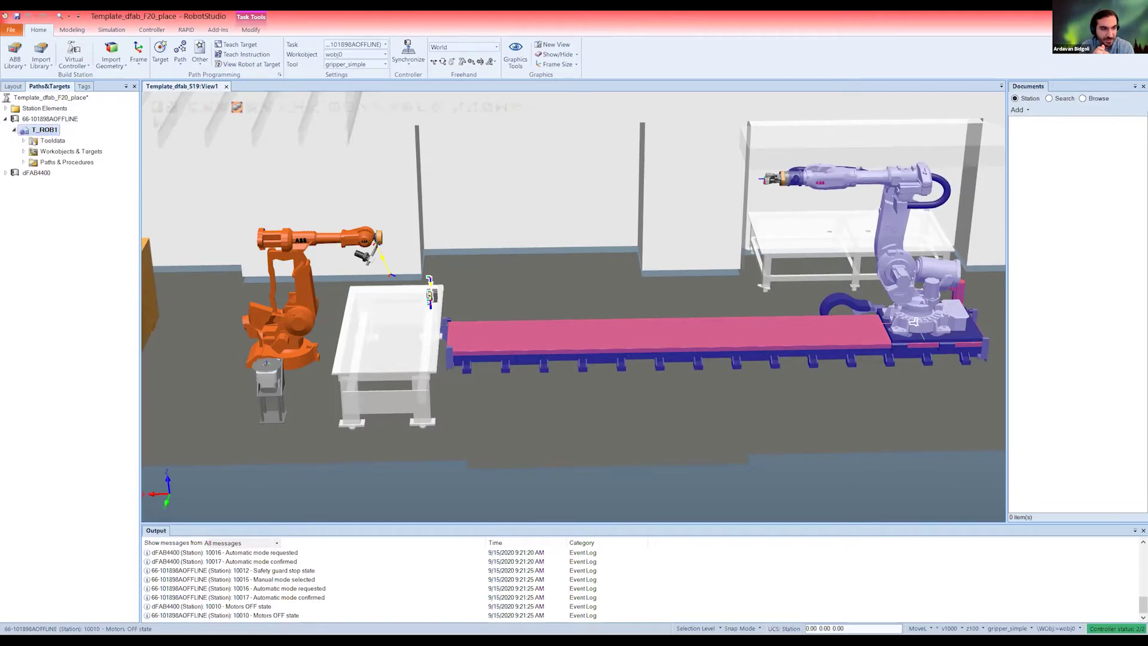
left_click(23, 152)
left_click(33, 162)
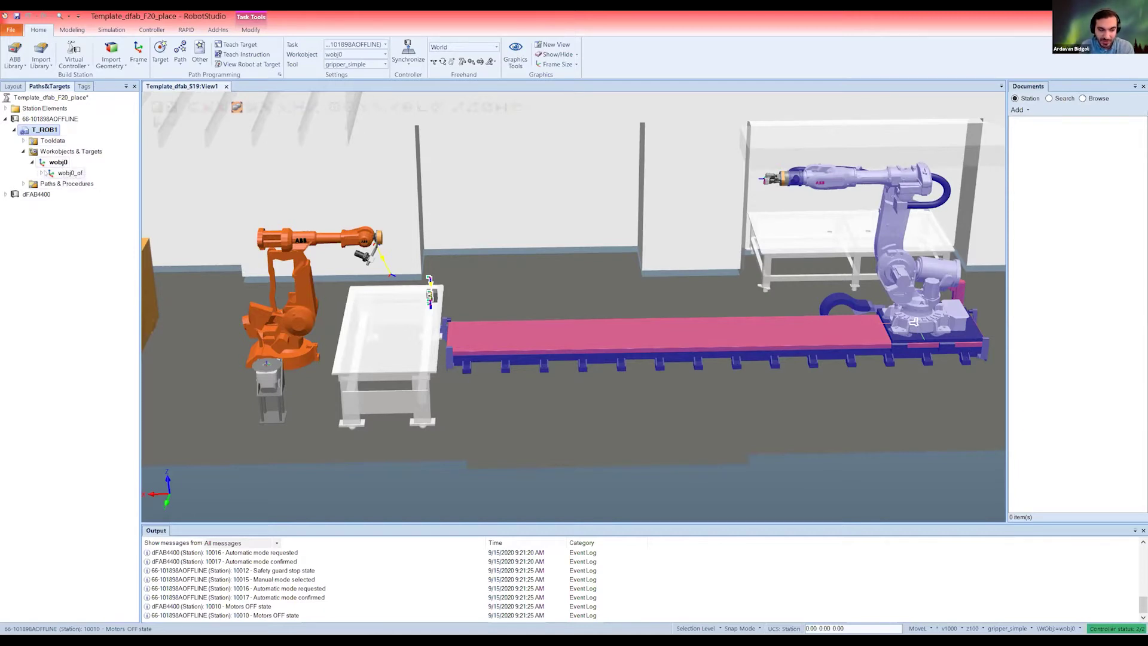
left_click(41, 173)
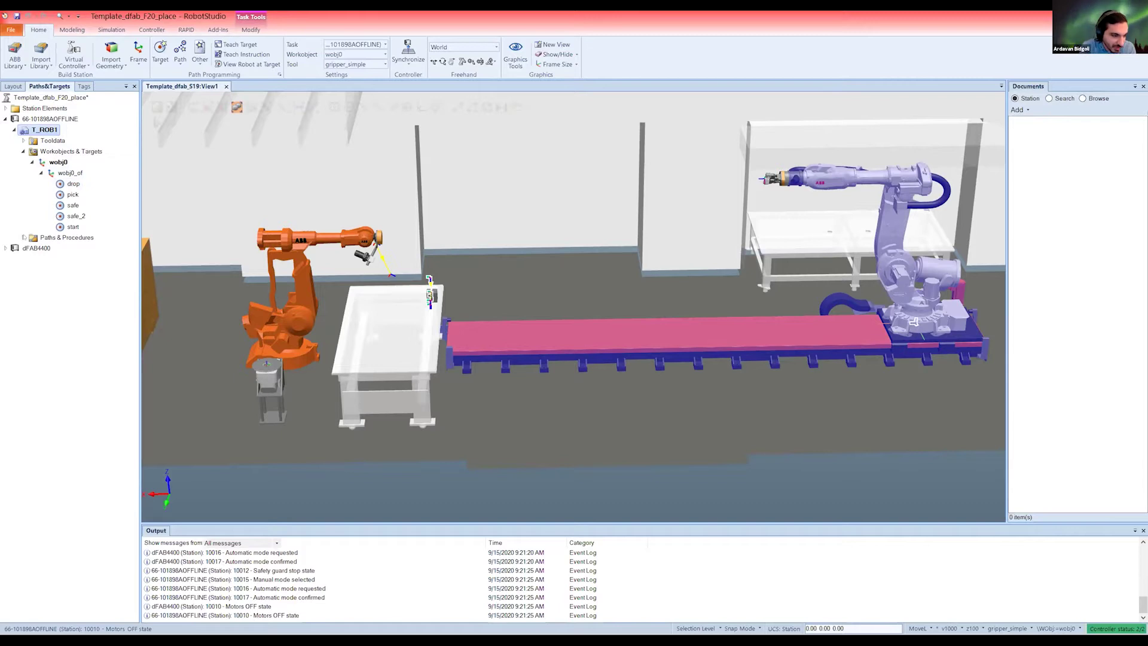
left_click(24, 238)
left_click(31, 259)
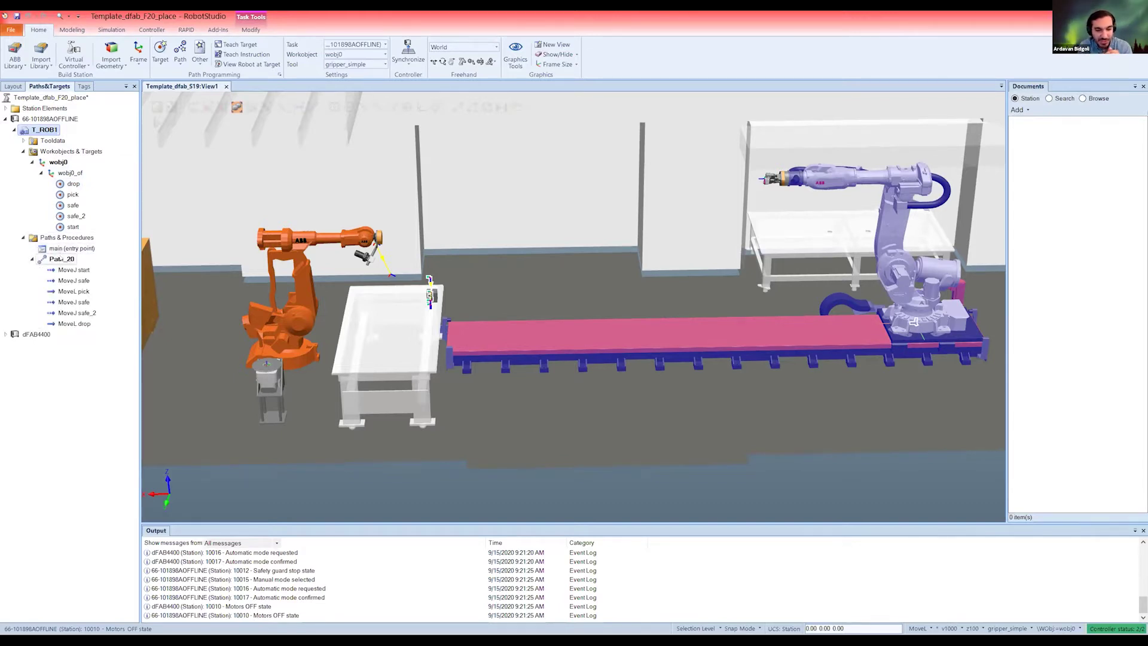
Step: Highlight Path_20 and examine where it runs relative to the table and the rest of the robot cell
left_click(60, 258)
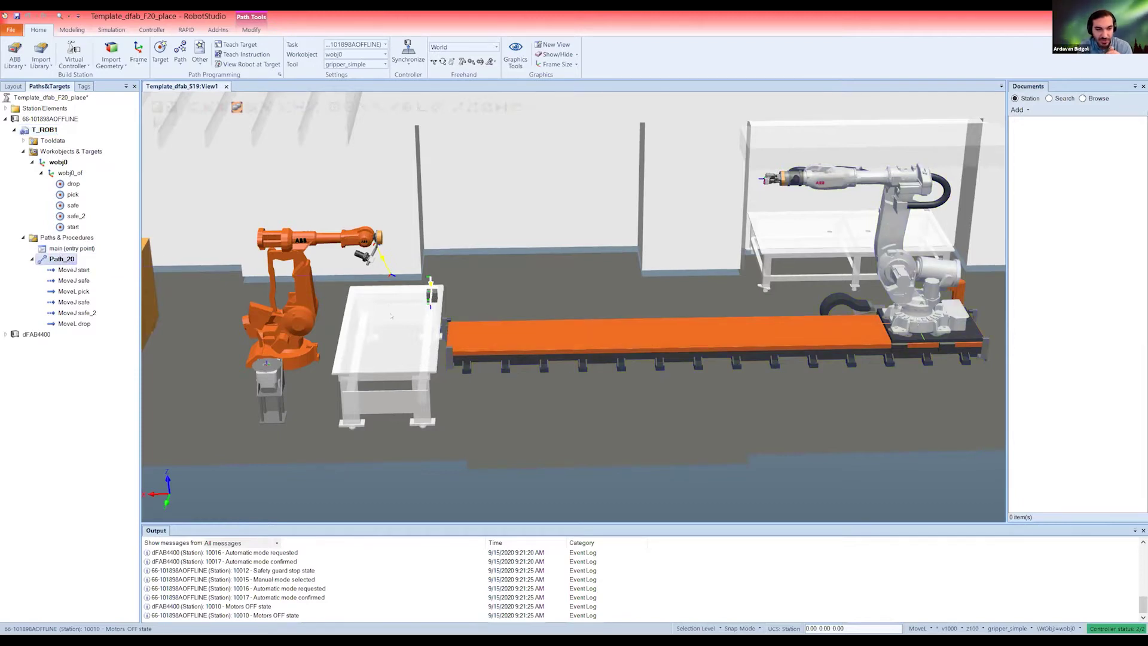
scroll(441, 298, "up", 3)
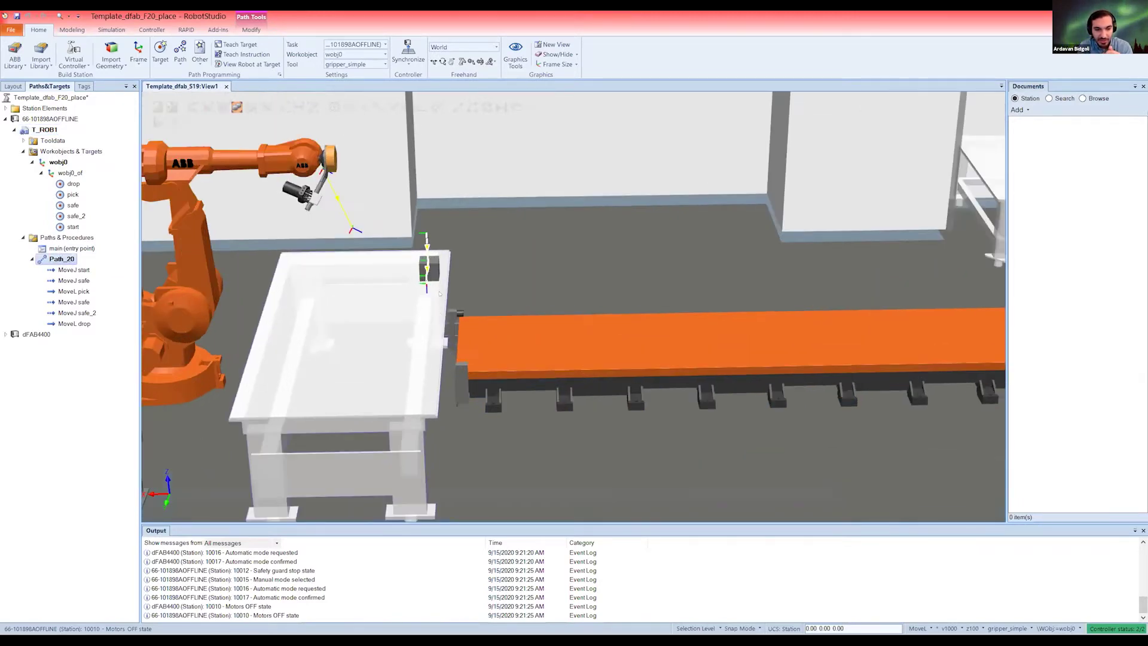
left_click(428, 323)
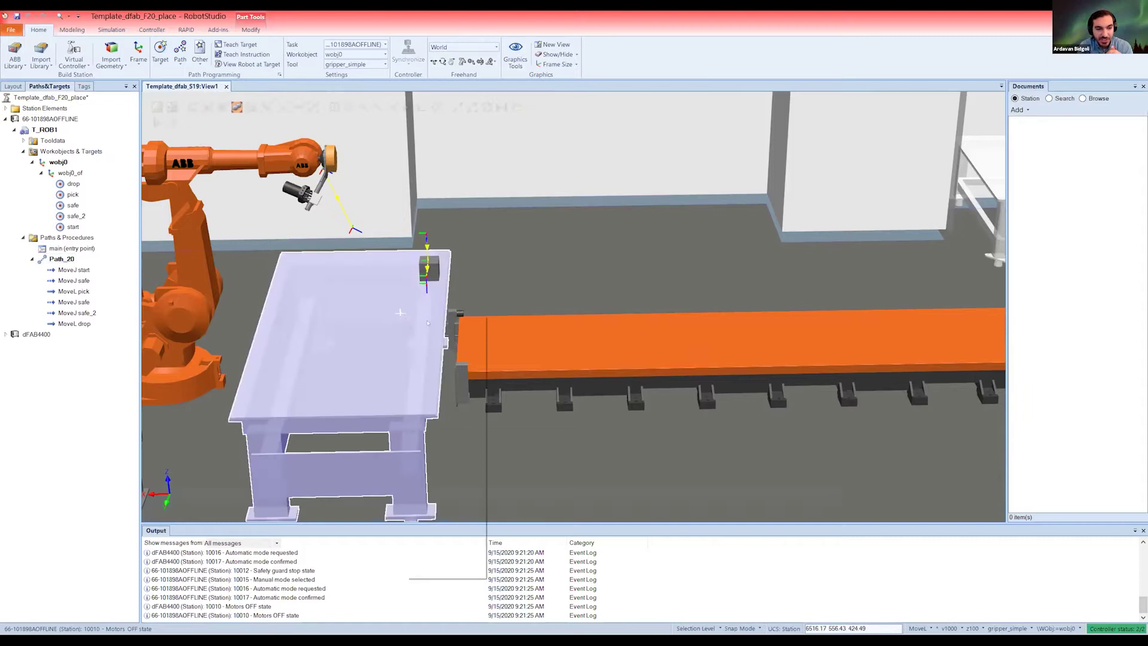
scroll(568, 372, "down", 8)
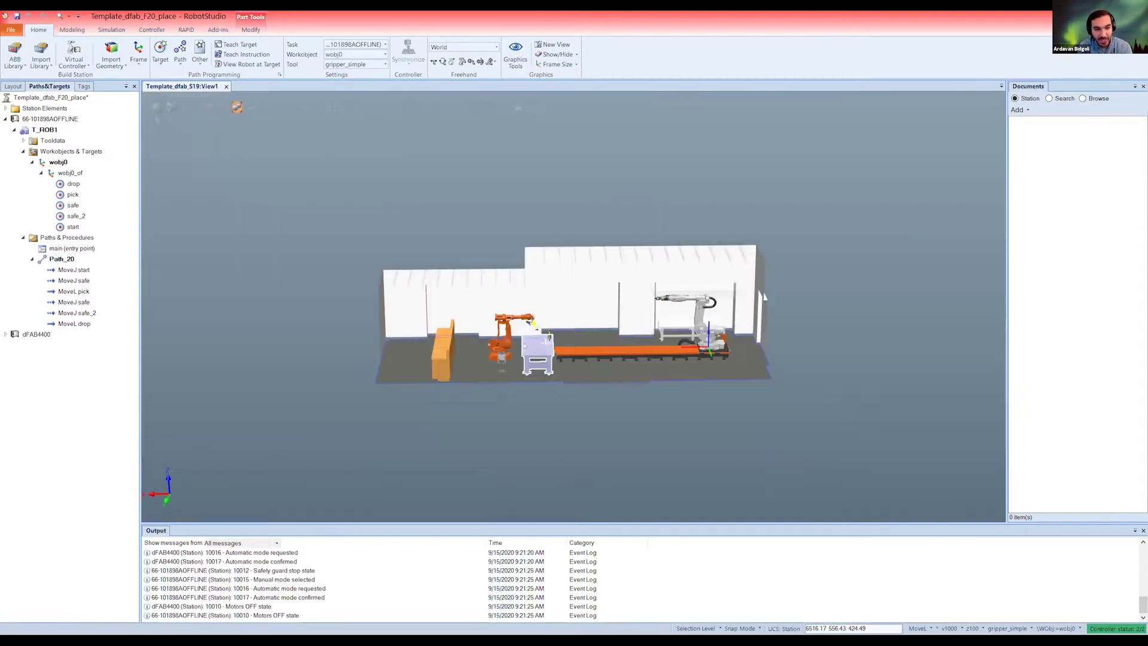
scroll(549, 352, "up", 7)
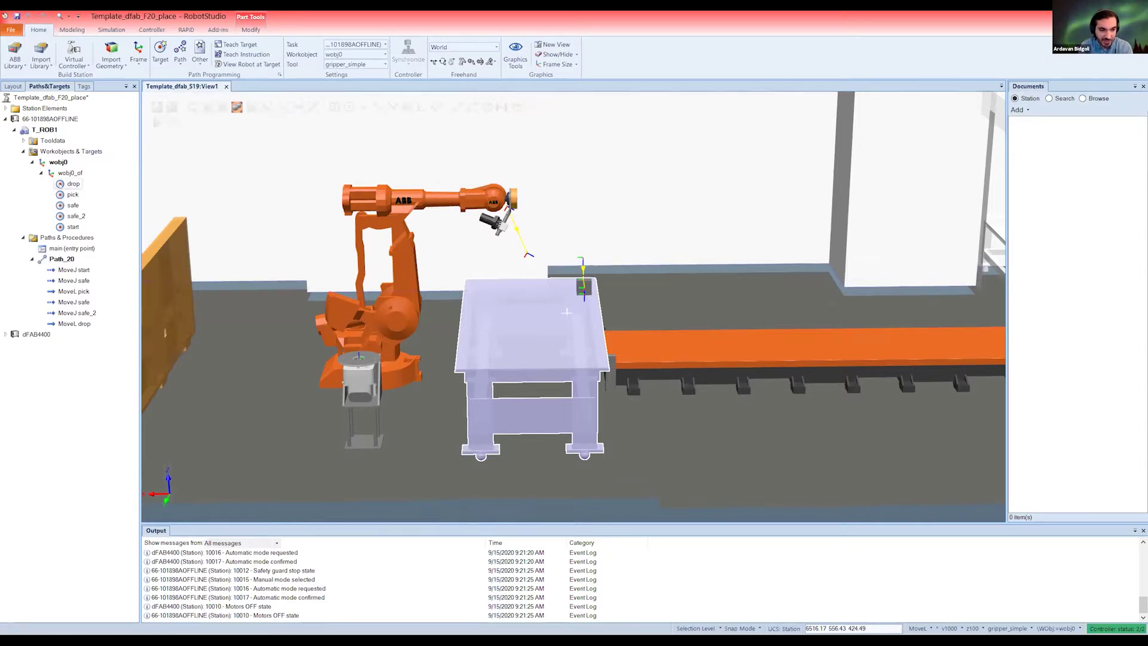
Step: Locate the drop target in the 3D view and inspect the path around the block from an angle
double_click(73, 184)
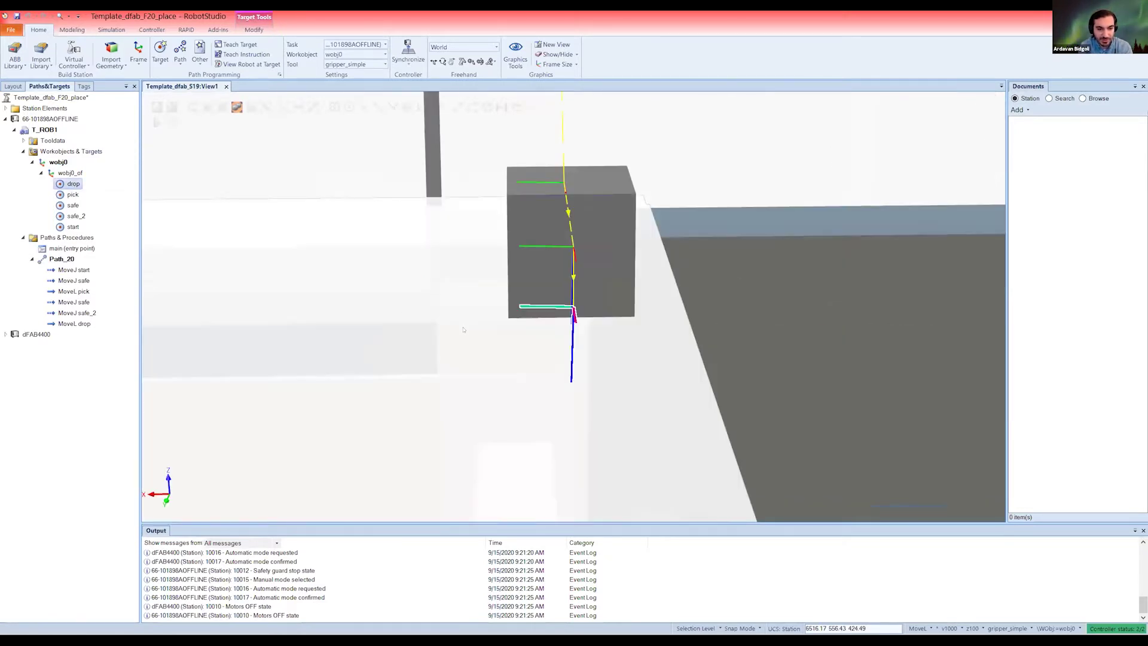
left_click(496, 403)
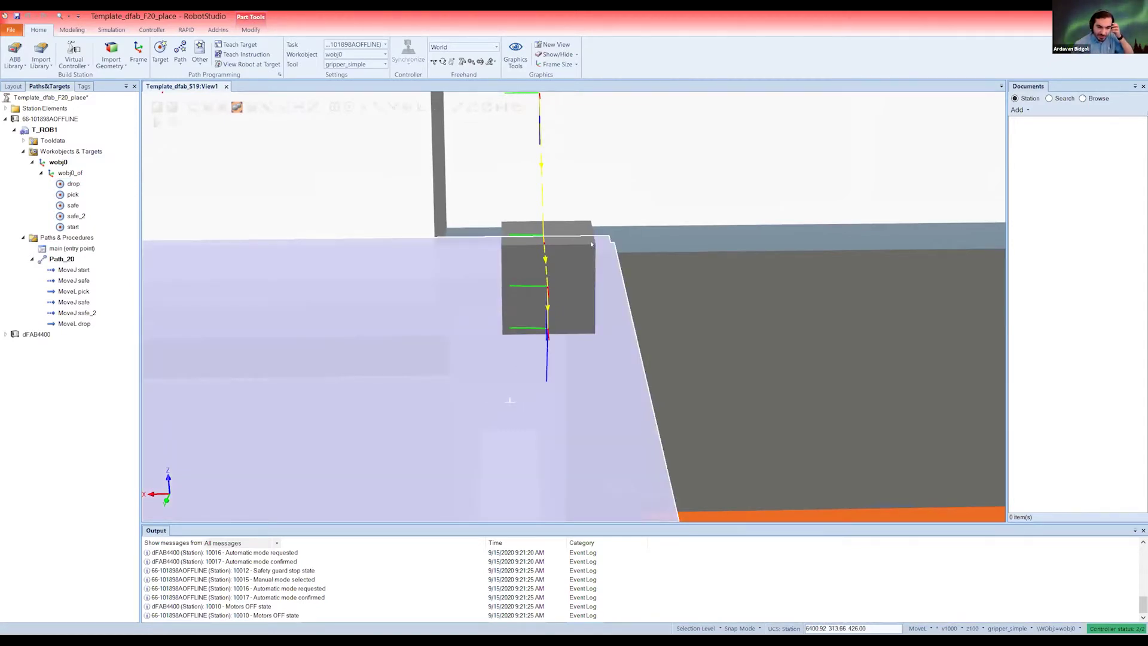
left_click_drag(502, 400, 554, 383, "ctrl+shift")
scroll(554, 383, "down", 3)
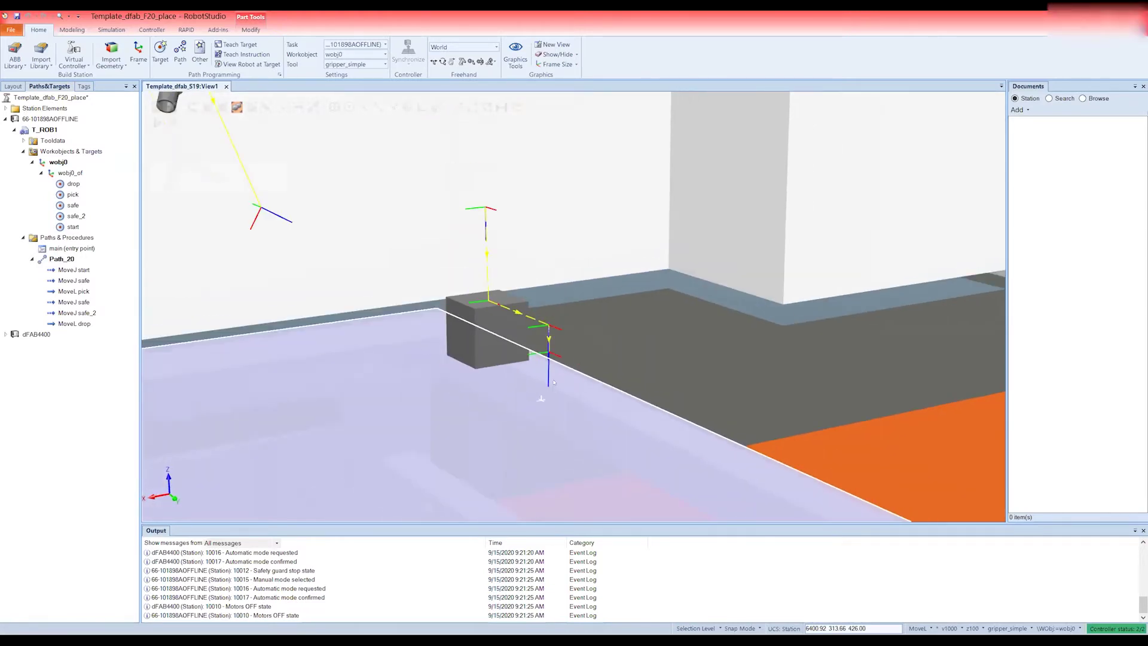
scroll(554, 383, "down", 2)
scroll(554, 379, "up", 2)
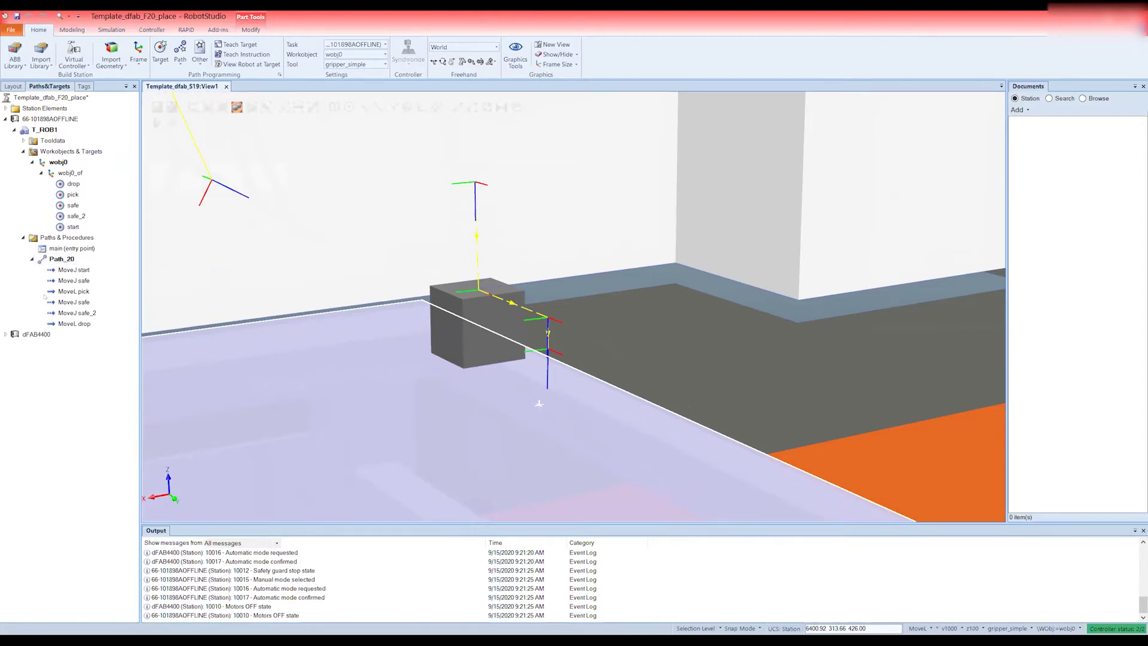
left_click(71, 259)
right_click(68, 259)
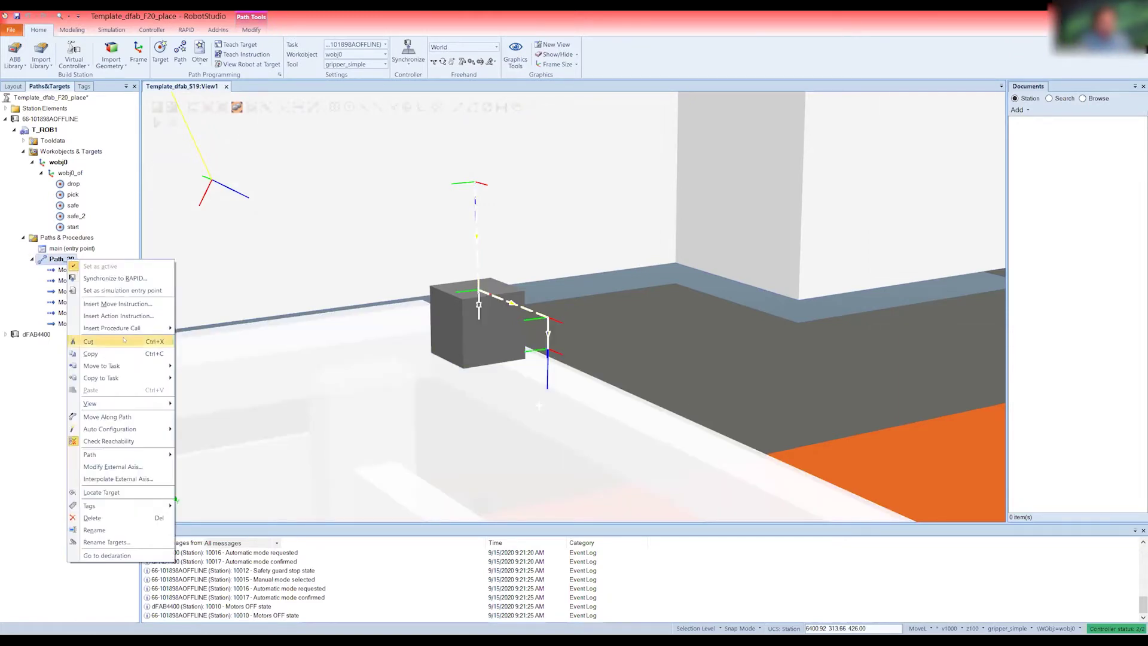
left_click(67, 185)
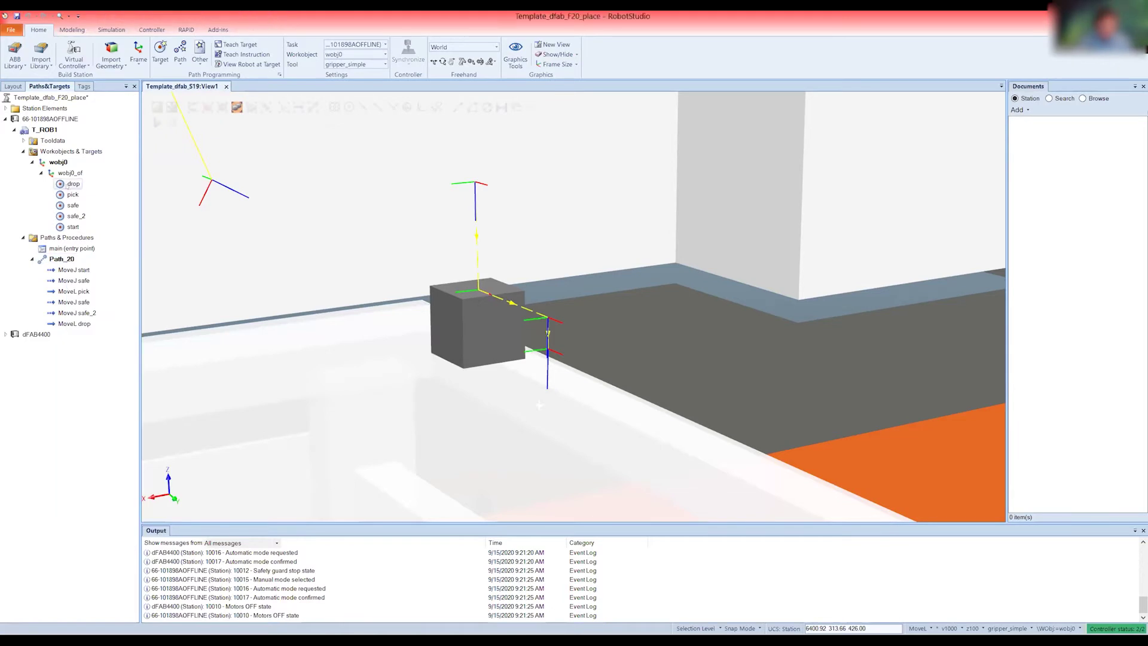
Step: Highlight the pick, start, safe, safe_2 and drop targets individually to examine their frames around the block
left_click(72, 195)
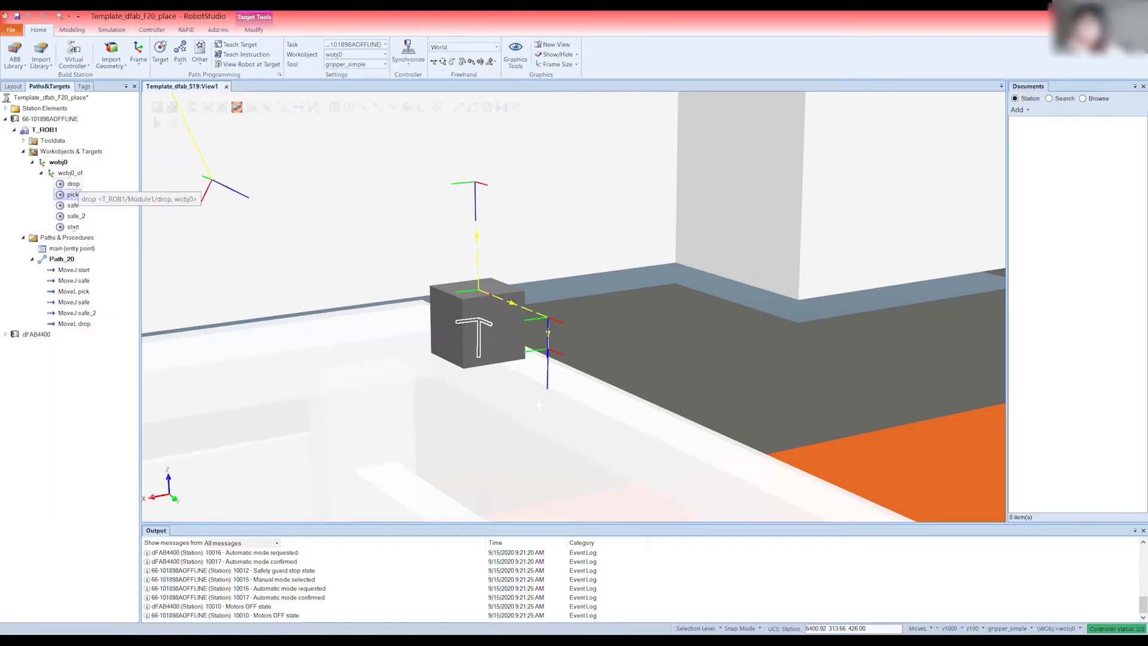
left_click(71, 228)
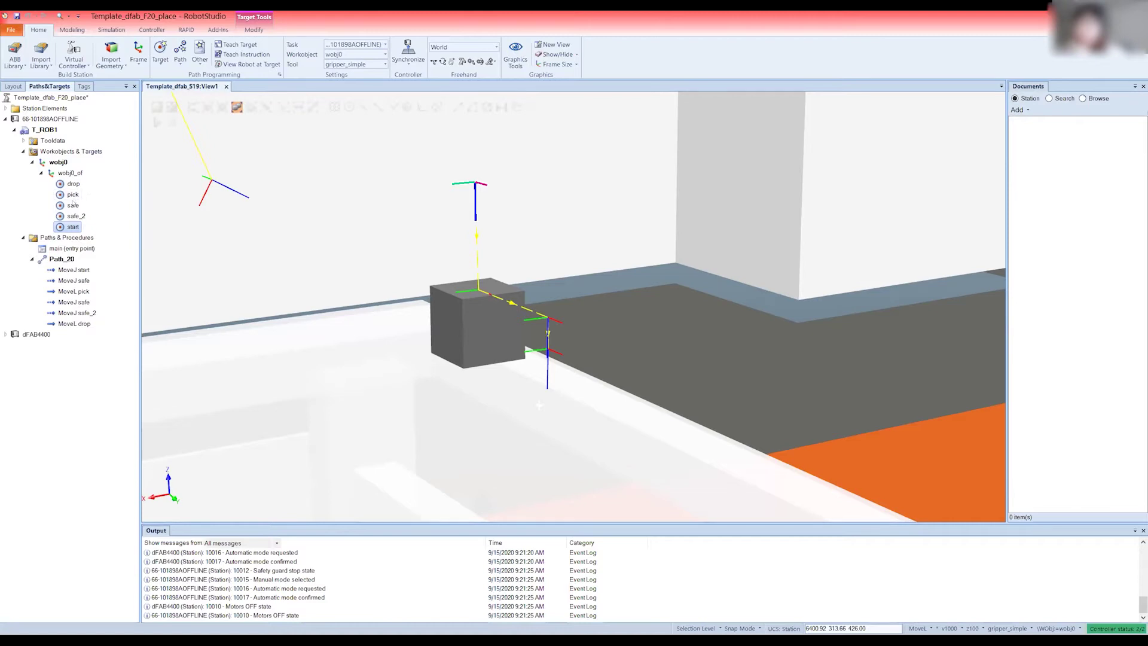
left_click(72, 205)
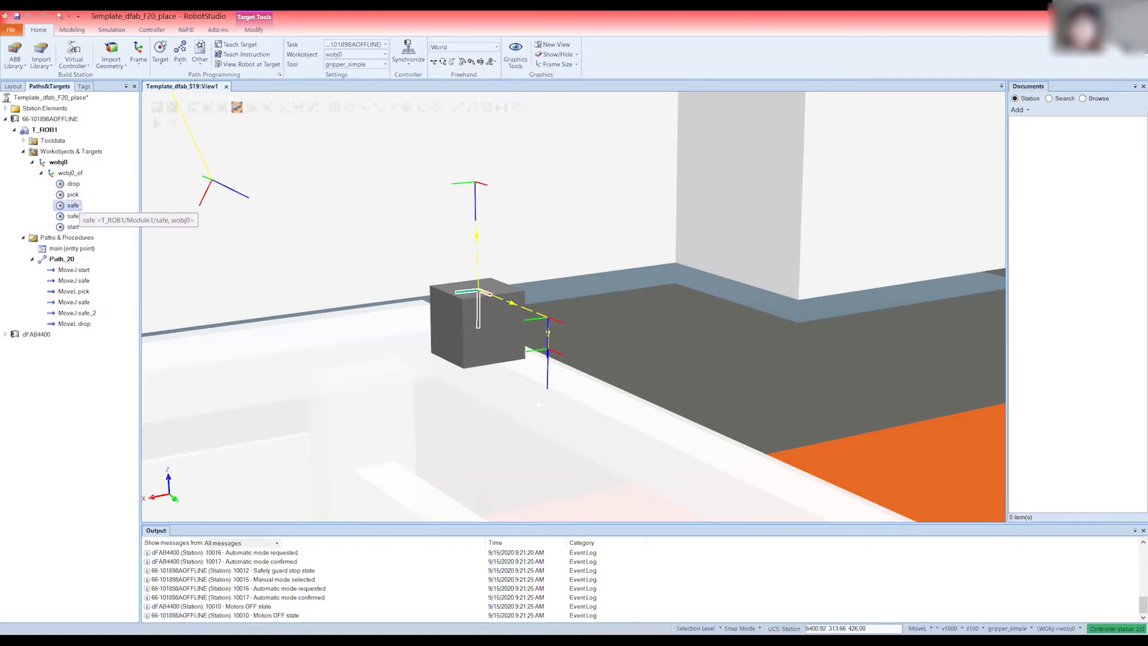
left_click(66, 195)
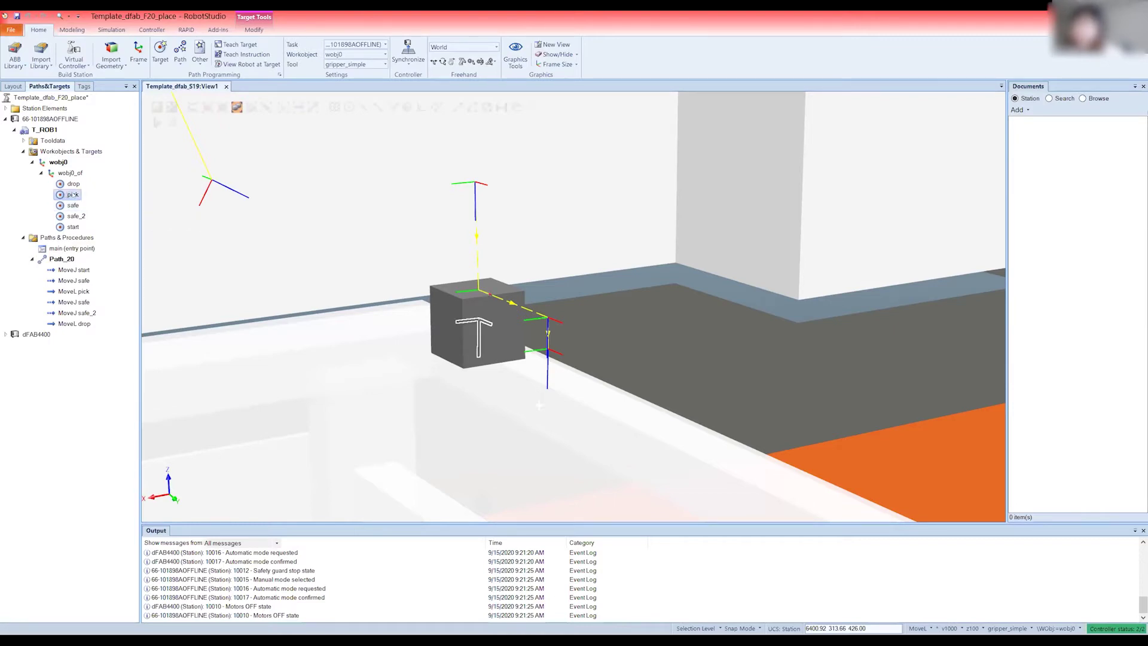
left_click(76, 205)
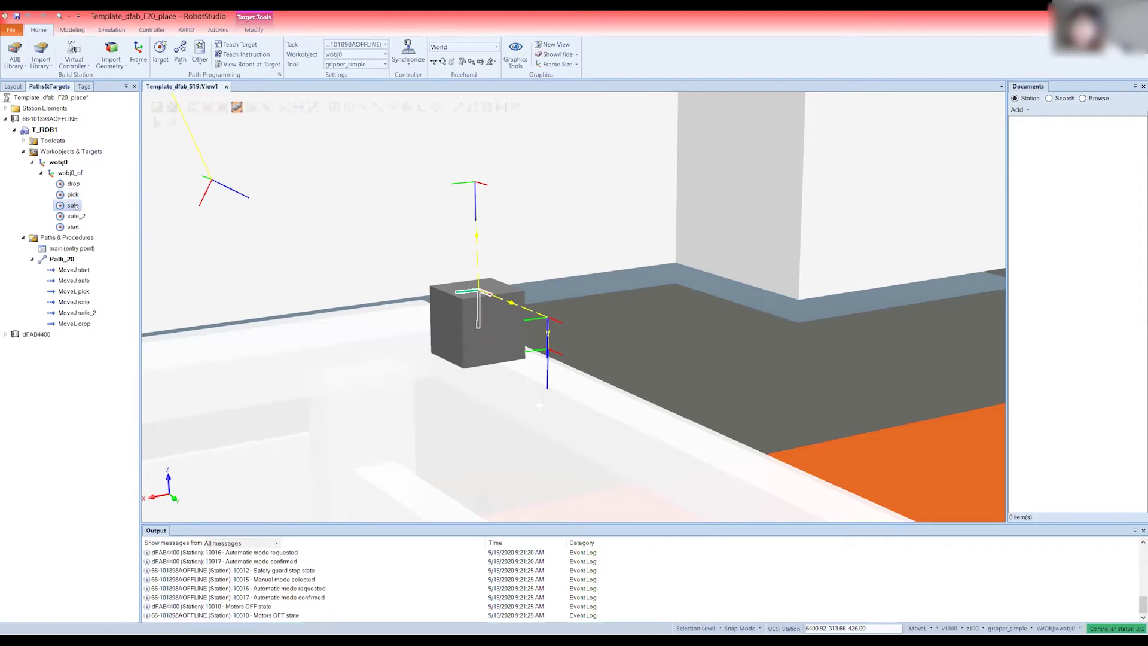
left_click(76, 216)
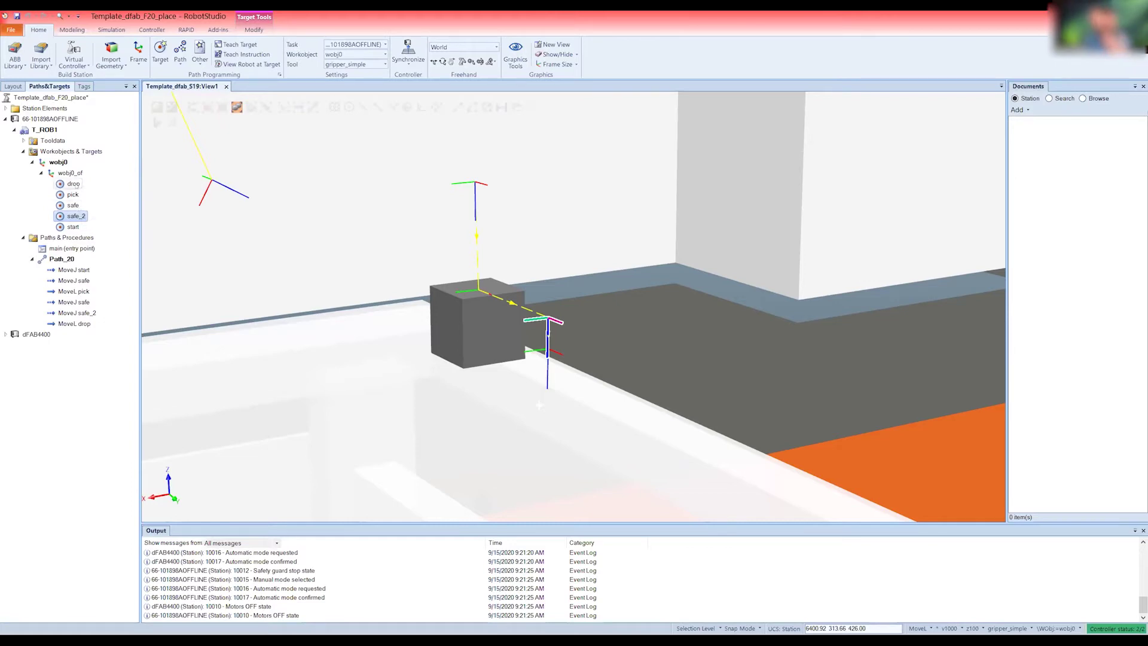
left_click(73, 184)
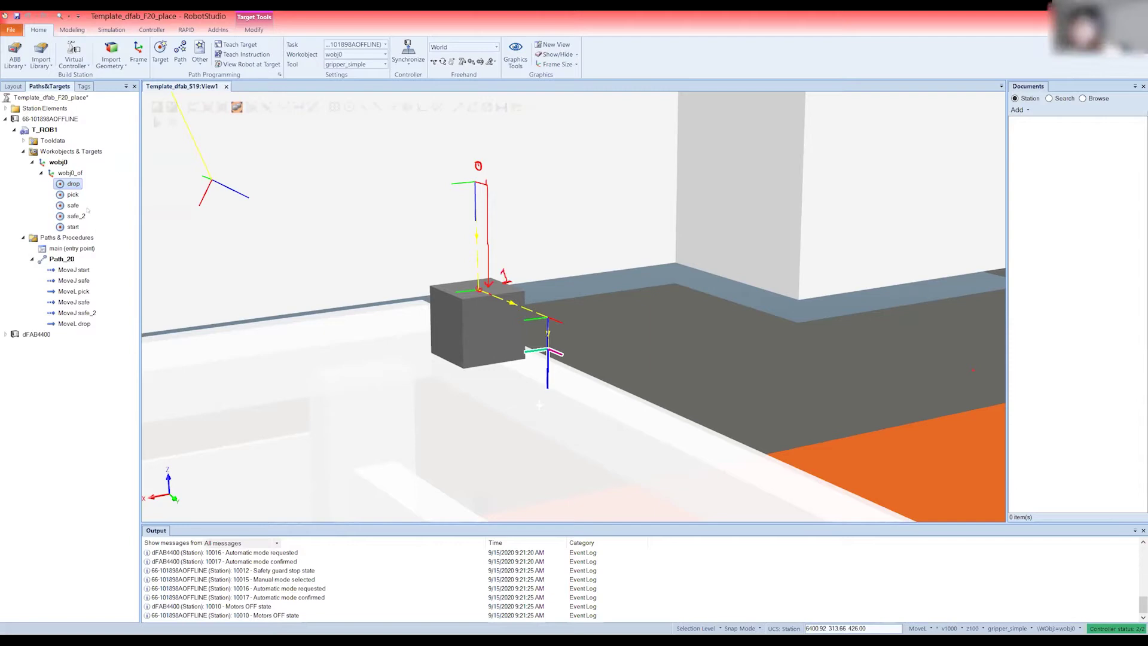
left_click(73, 196)
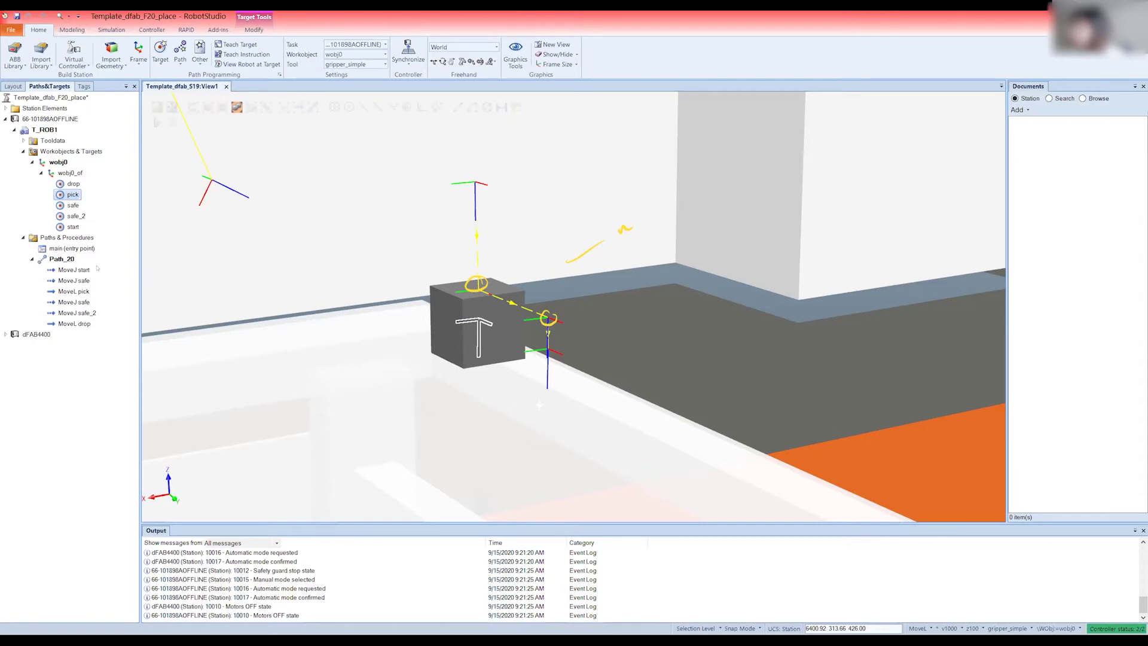
Step: Open the position settings of the safe target and set the reference frame to Local
left_click(73, 205)
right_click(73, 207)
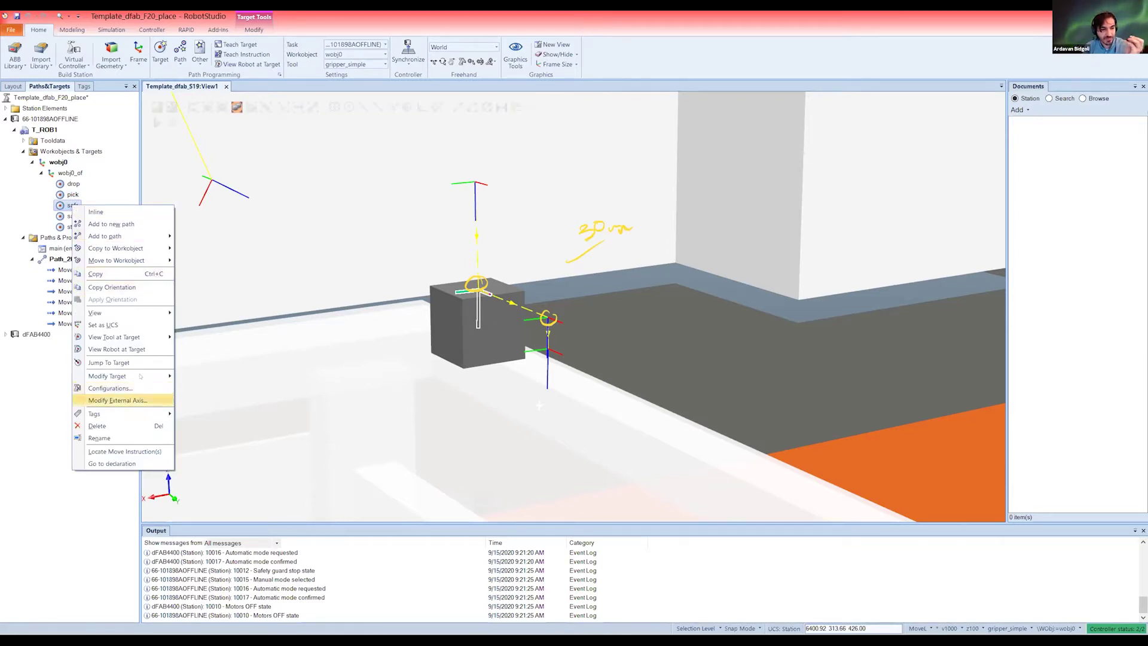
mouse_move(138, 376)
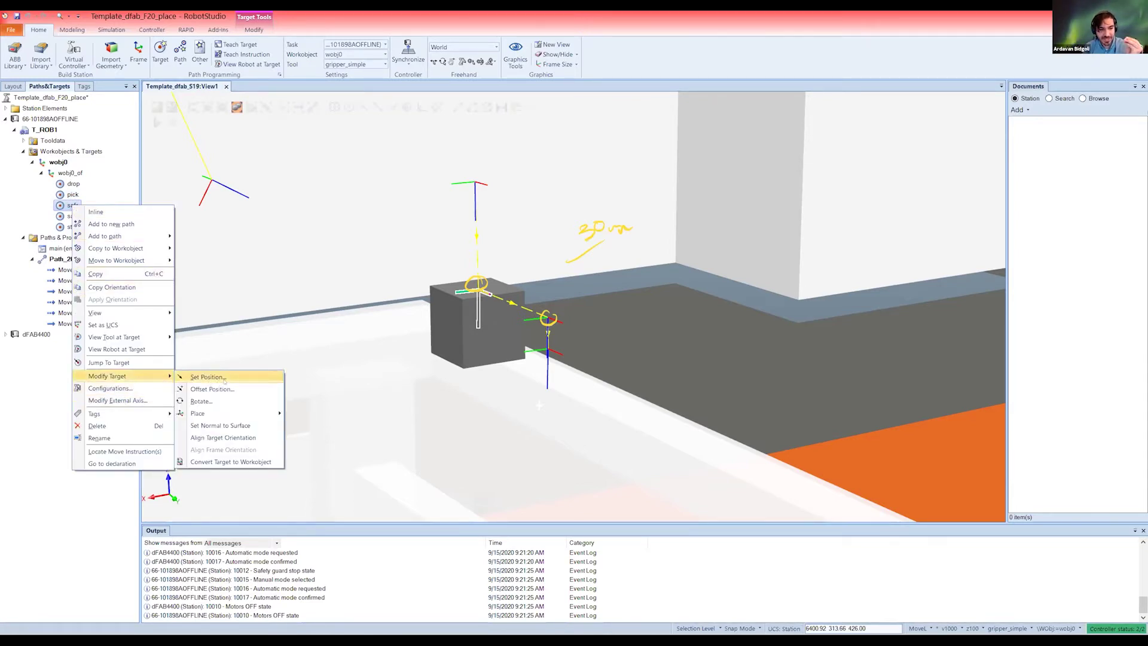
left_click(207, 377)
left_click(71, 106)
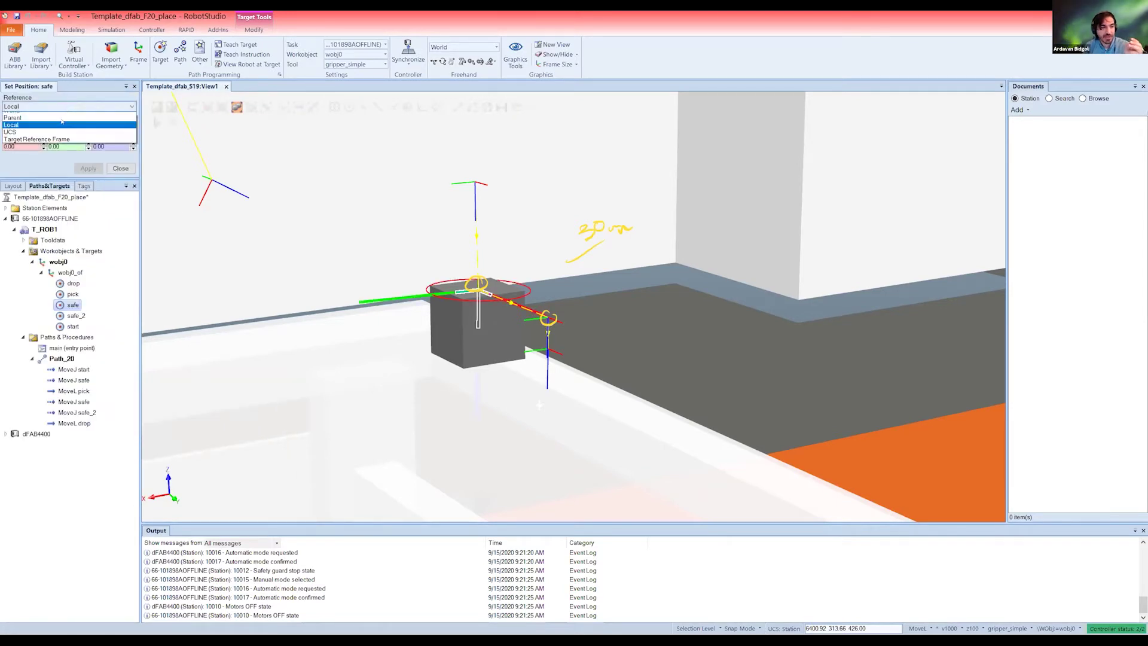
left_click(67, 115)
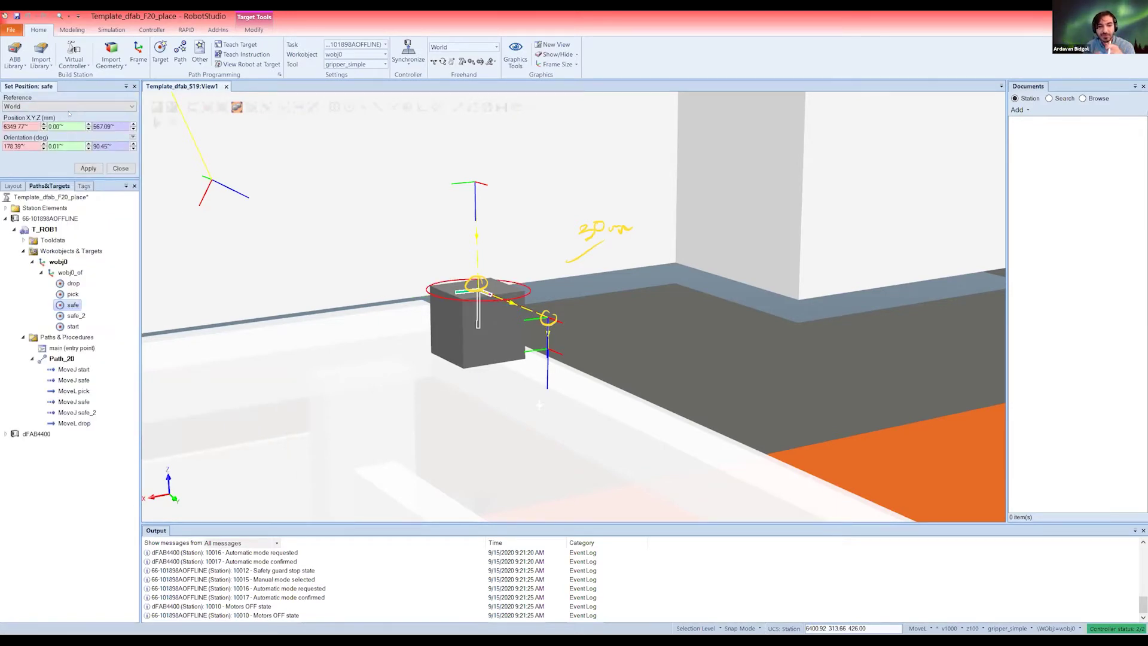
left_click(112, 107)
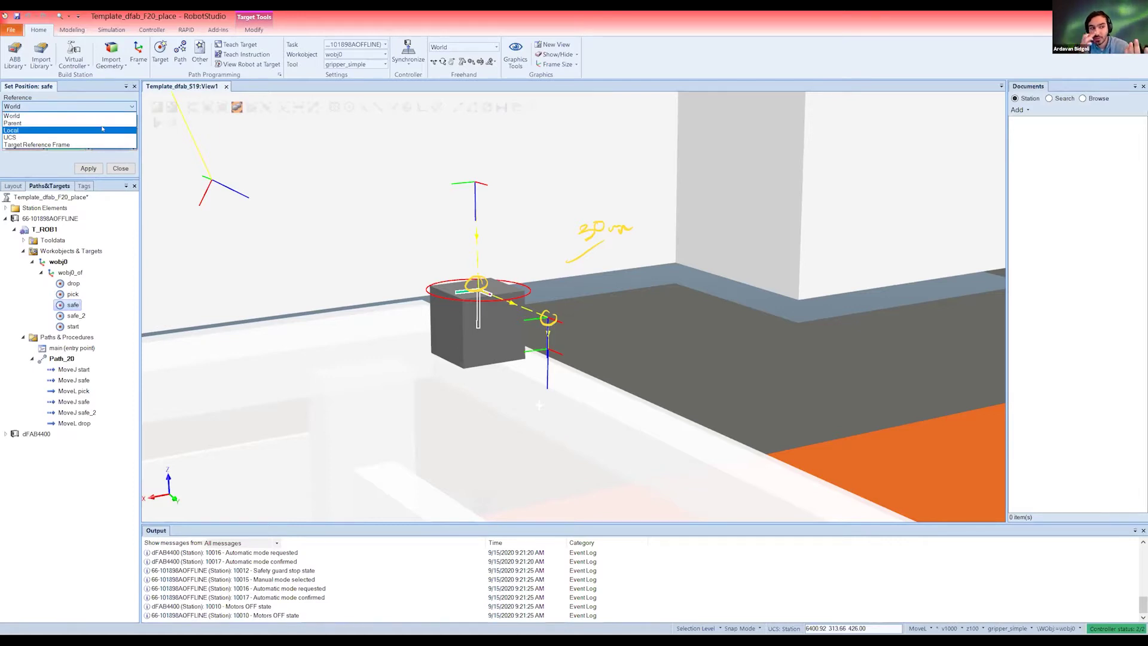
left_click(99, 130)
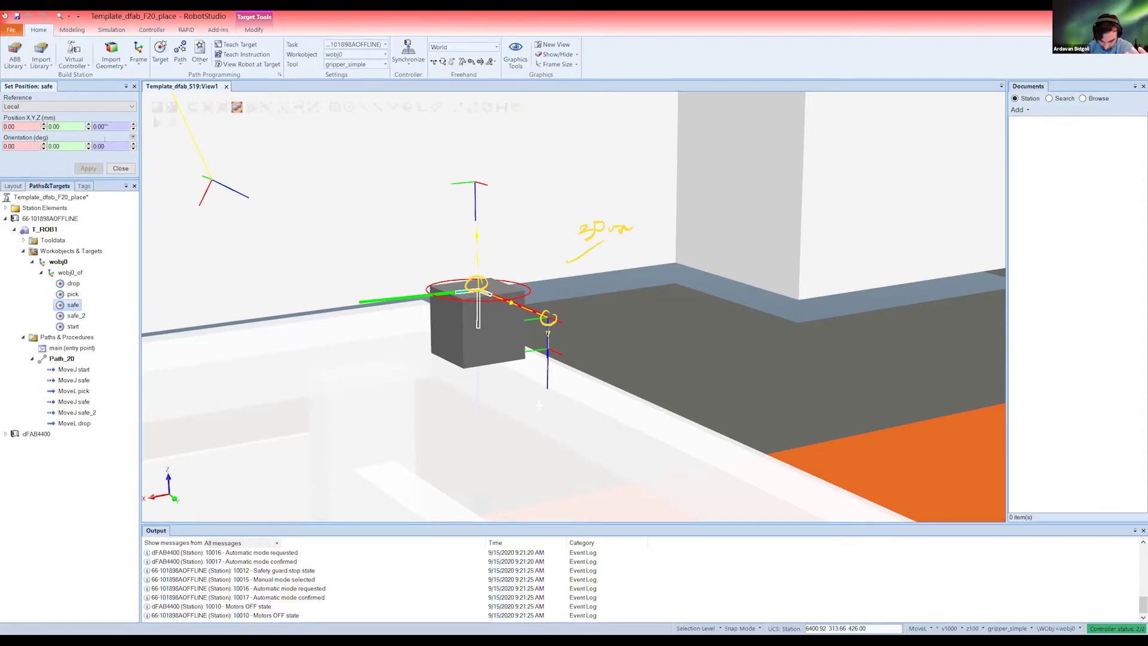
mouse_move(512, 183)
left_mouse_down()
mouse_move(509, 145)
mouse_move(525, 155)
left_mouse_up()
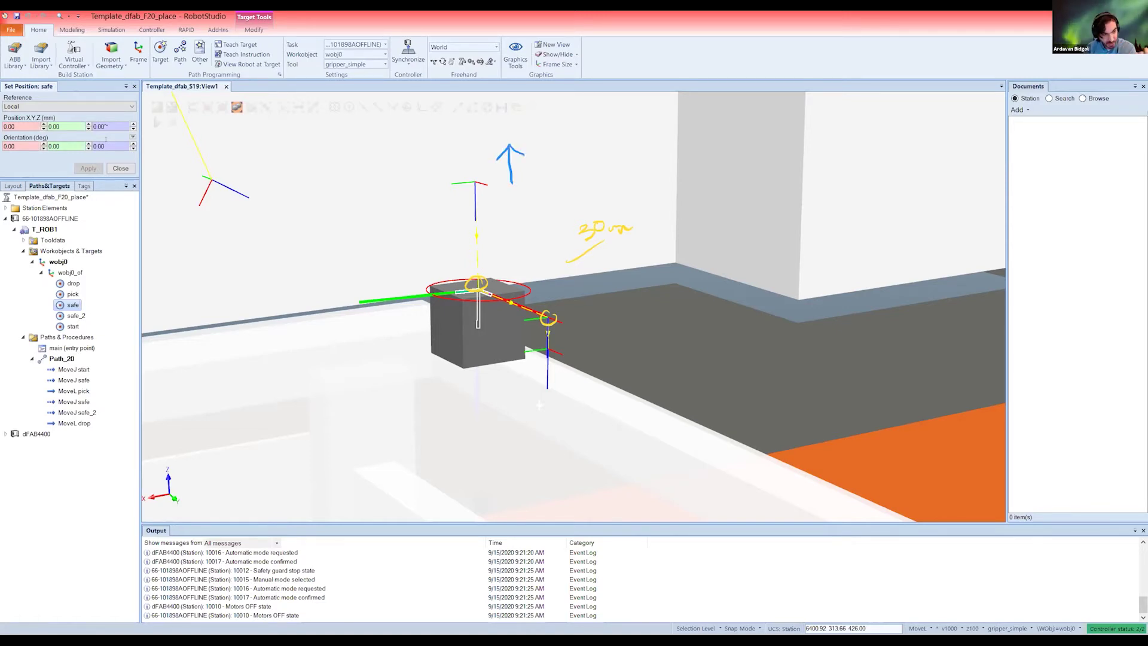
mouse_move(477, 187)
left_mouse_down()
mouse_move(477, 222)
mouse_move(484, 214)
left_mouse_up()
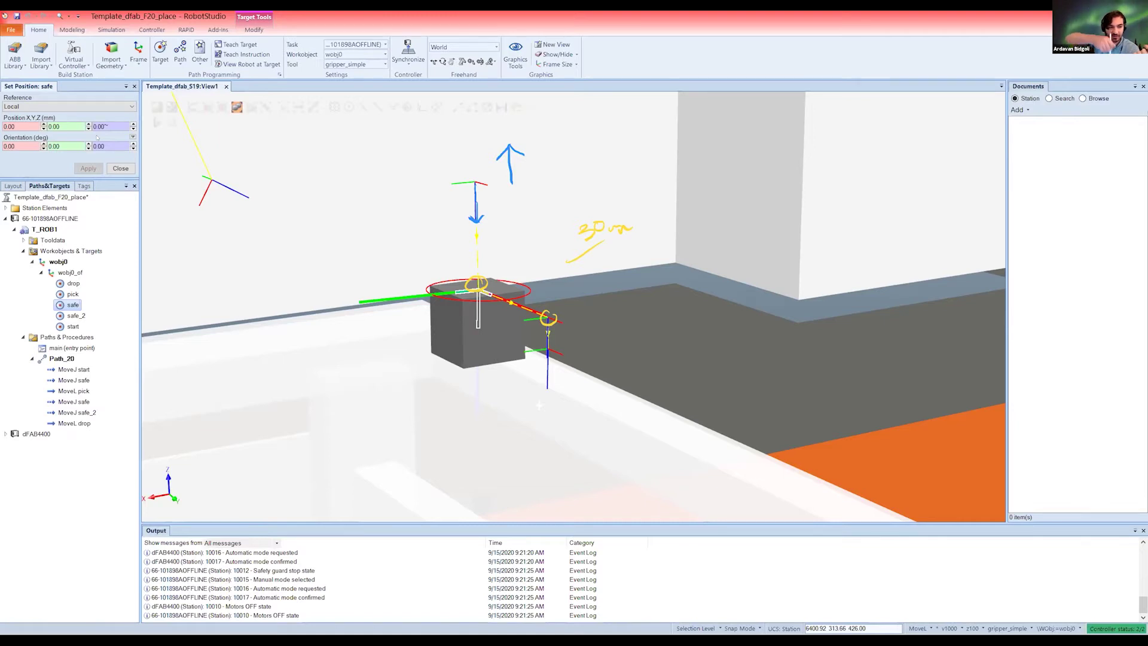
Step: Move the safe target -50 mm along its local Z axis and apply the new position
type("0")
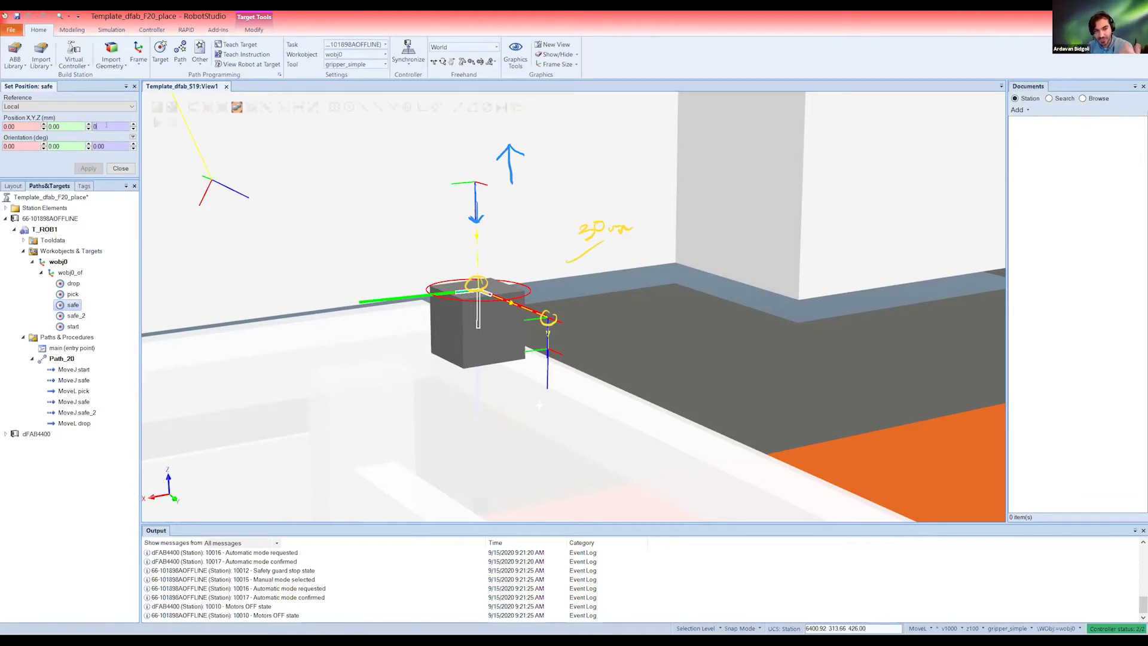
type("-20")
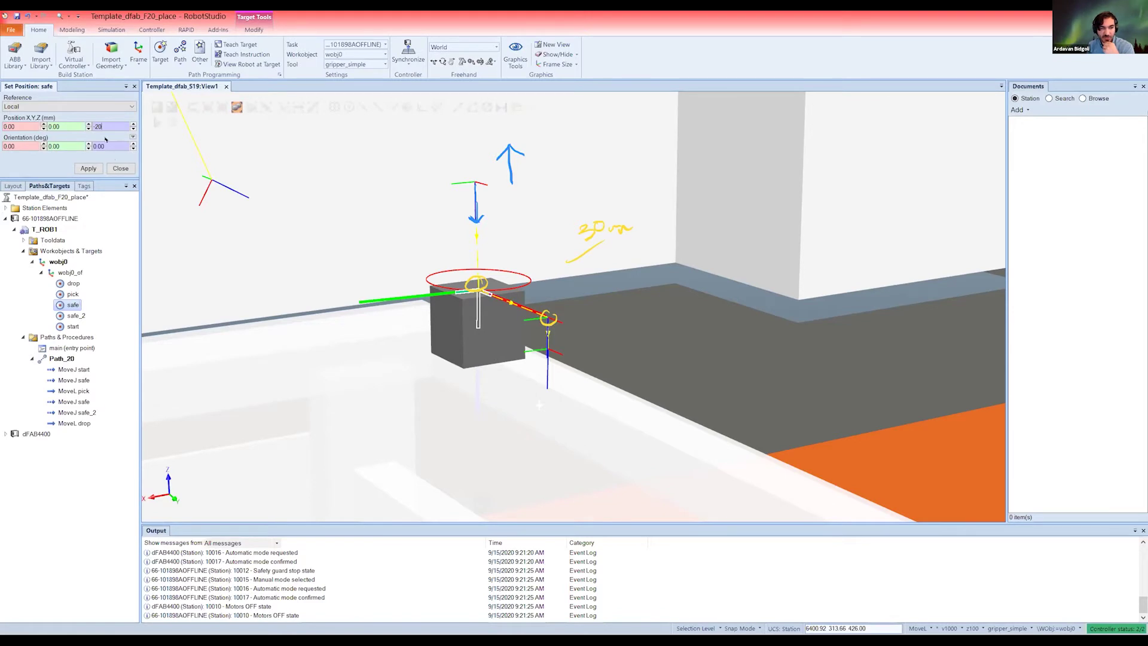
key("BackSpace")
key("BackSpace")
type("50")
left_click(87, 169)
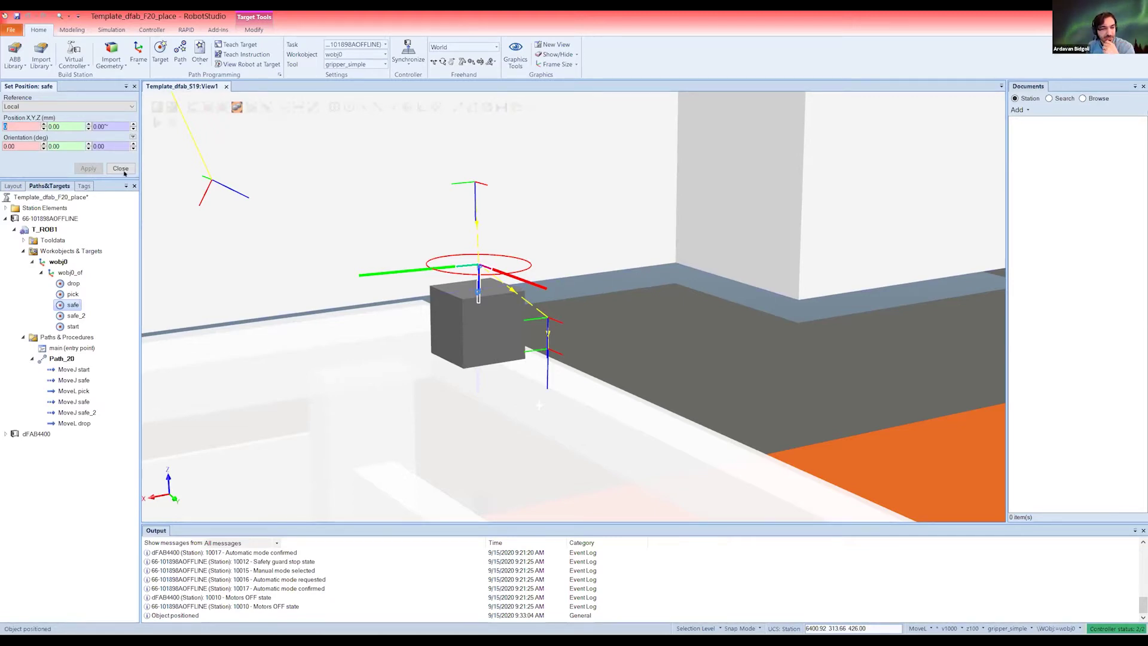
Step: Offset the safe_2 target by -50 mm in Z relative to its local frame
left_click(84, 315)
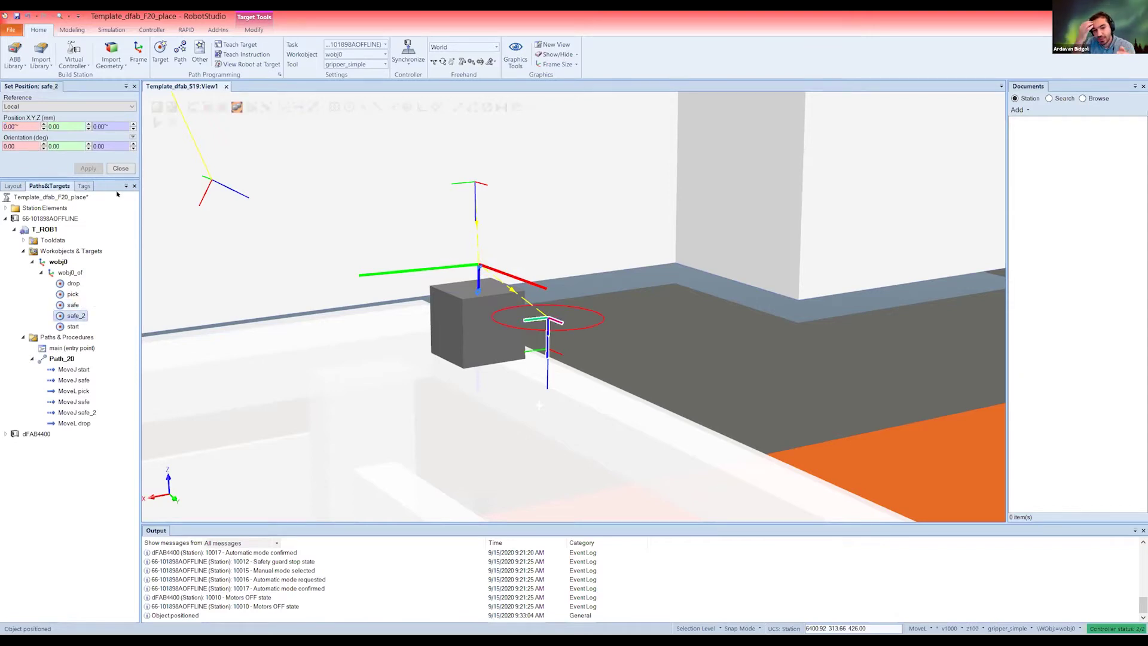
left_click(120, 125)
type("0")
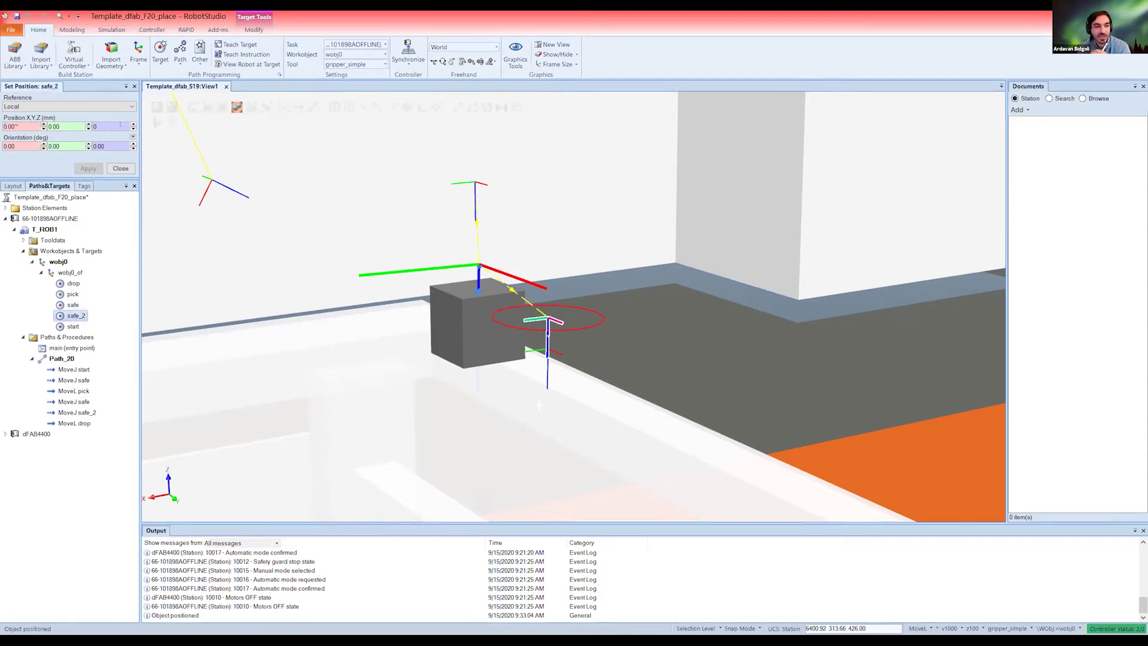
type("-50")
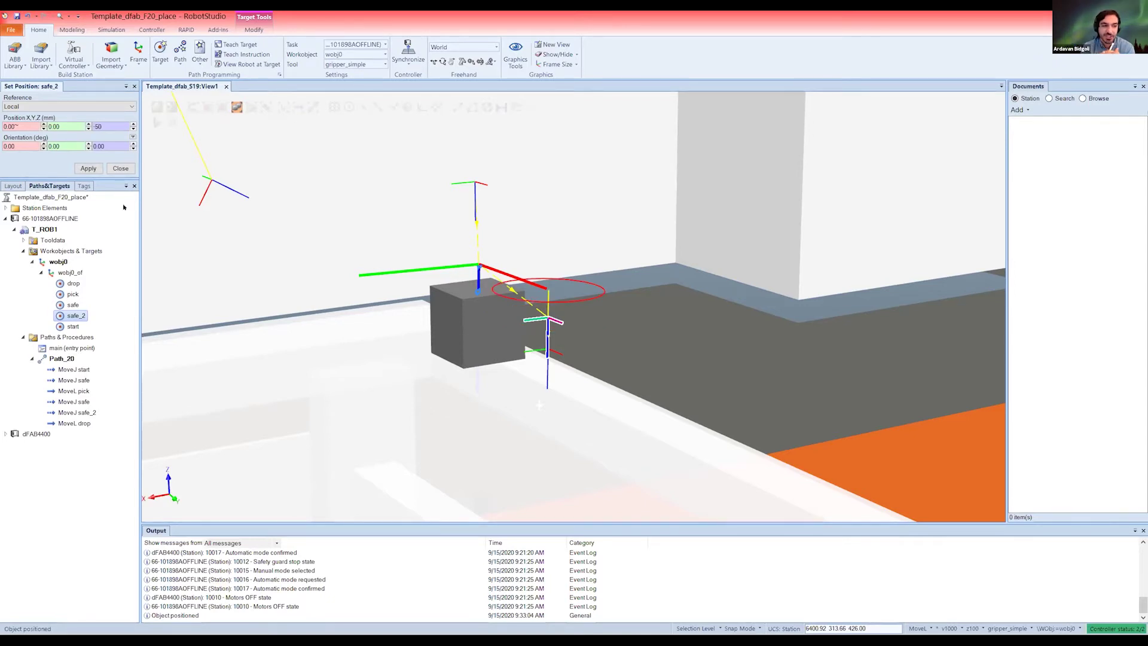
left_click(89, 168)
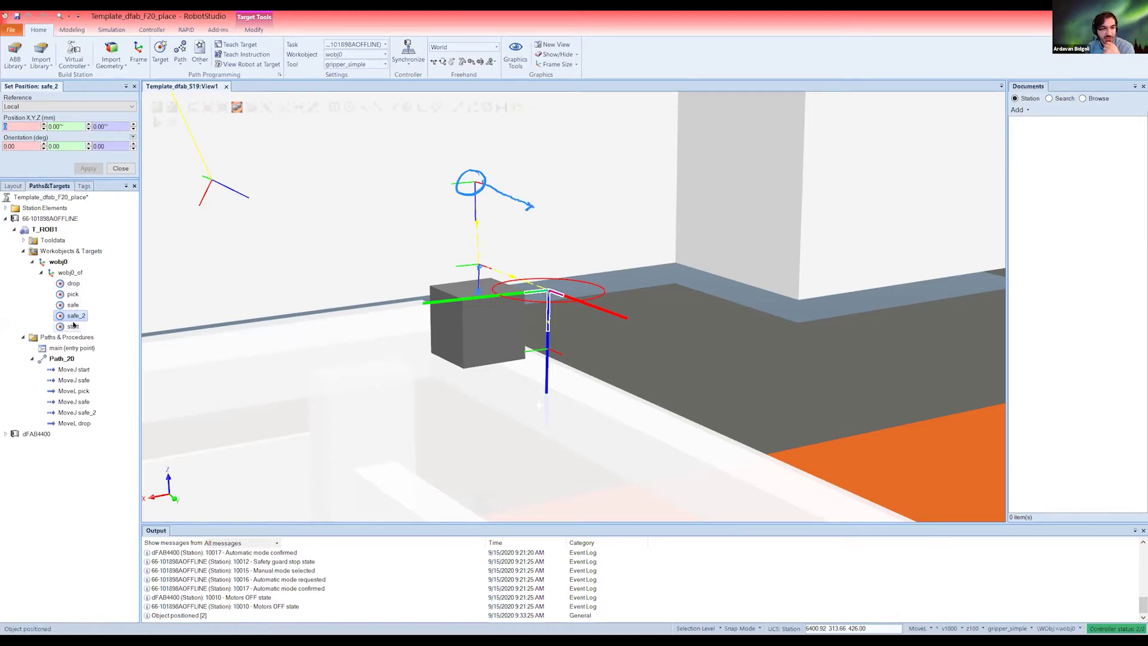
Step: Shift the start target 100 mm along its local X axis and finish setting target positions
left_click(73, 327)
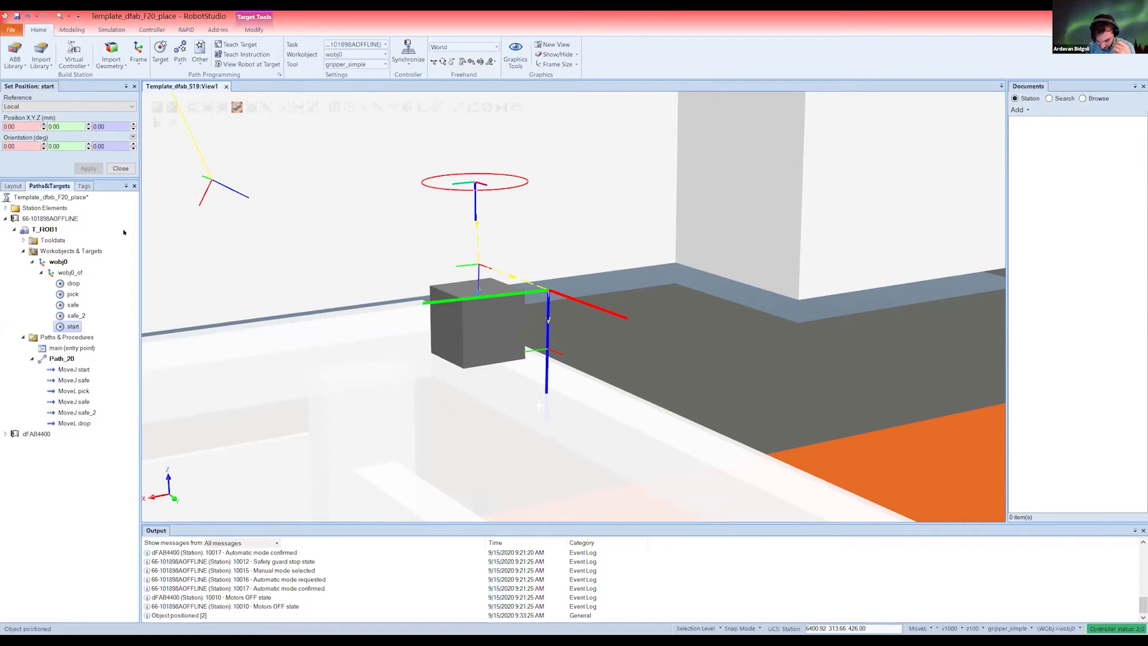
left_click(26, 124)
key("BackSpace")
key("BackSpace")
key("BackSpace")
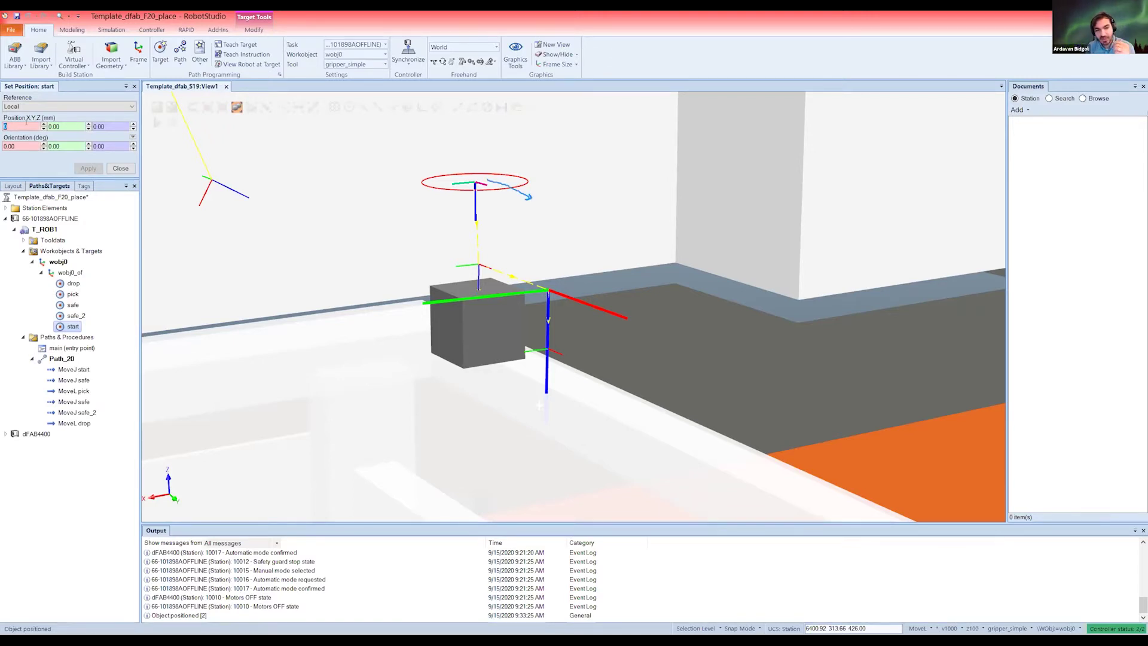
type("1")
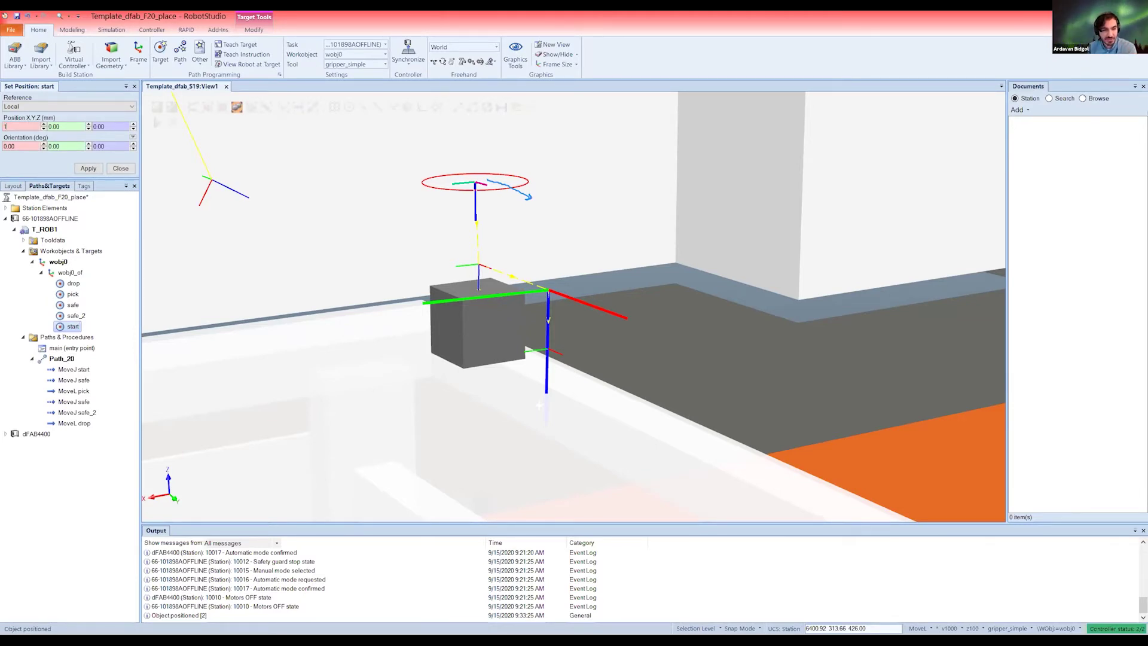
type("00")
left_click(85, 170)
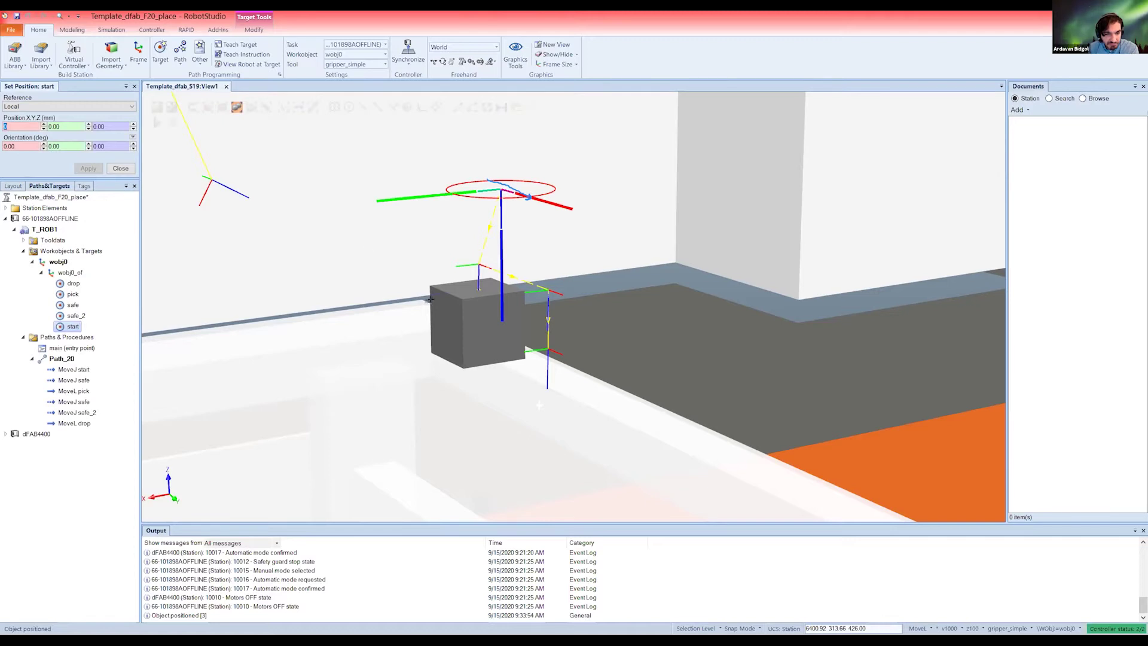
left_click(118, 169)
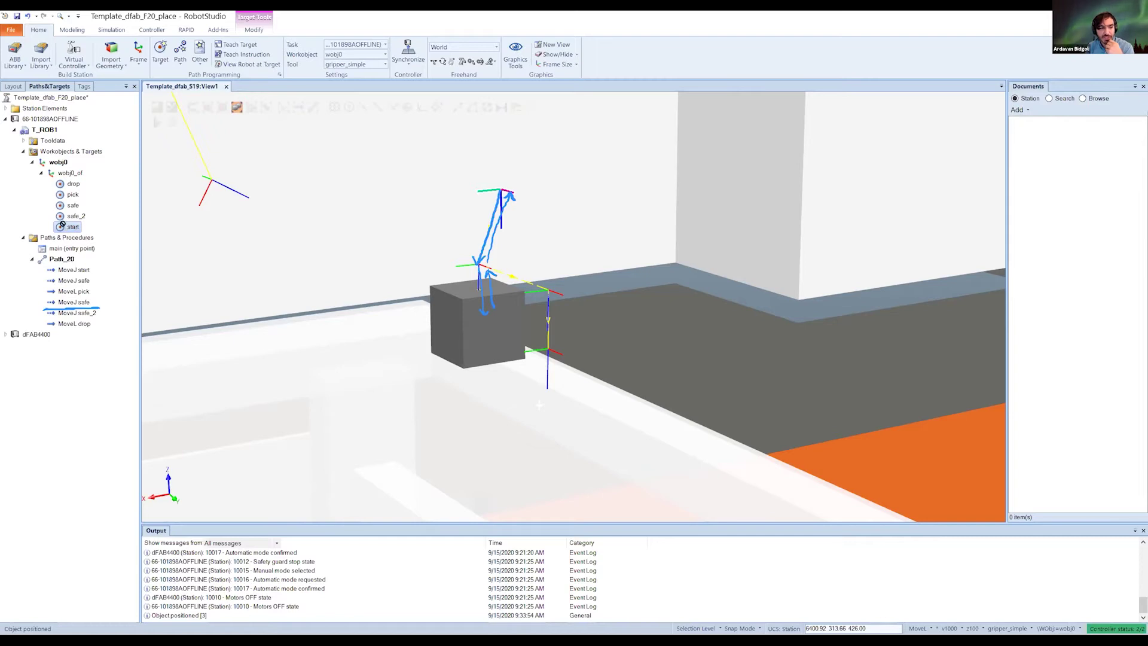
Step: Add a MoveL start instruction to Path_20 and place it between the second MoveJ safe and MoveJ safe_2
left_click(67, 259)
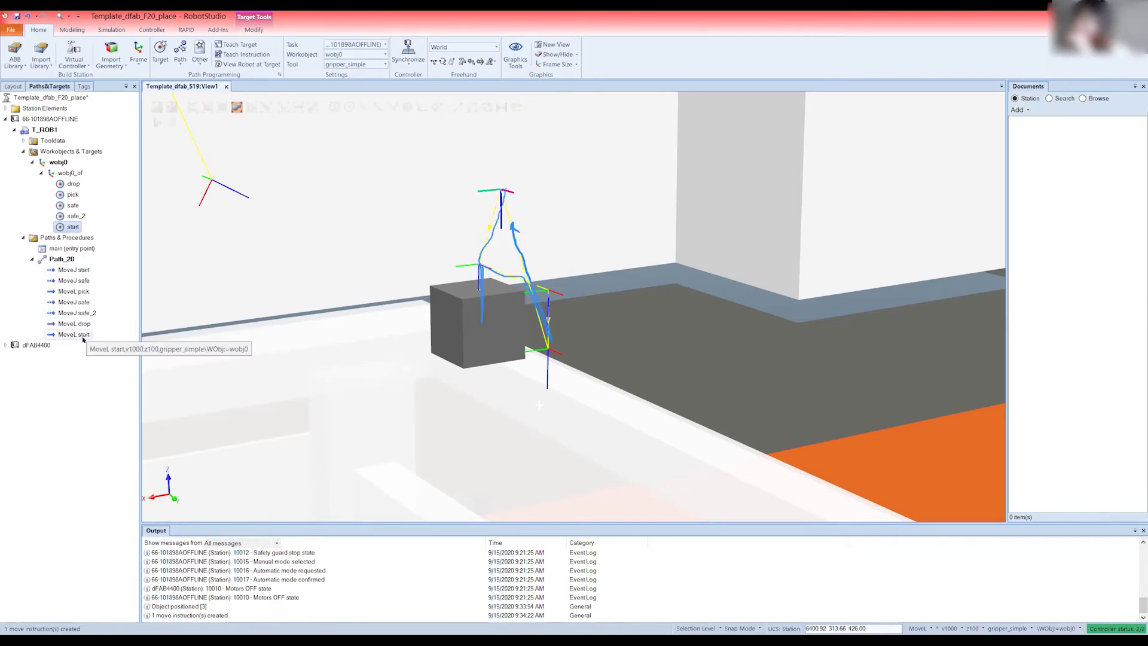
left_click_drag(83, 335, 83, 308)
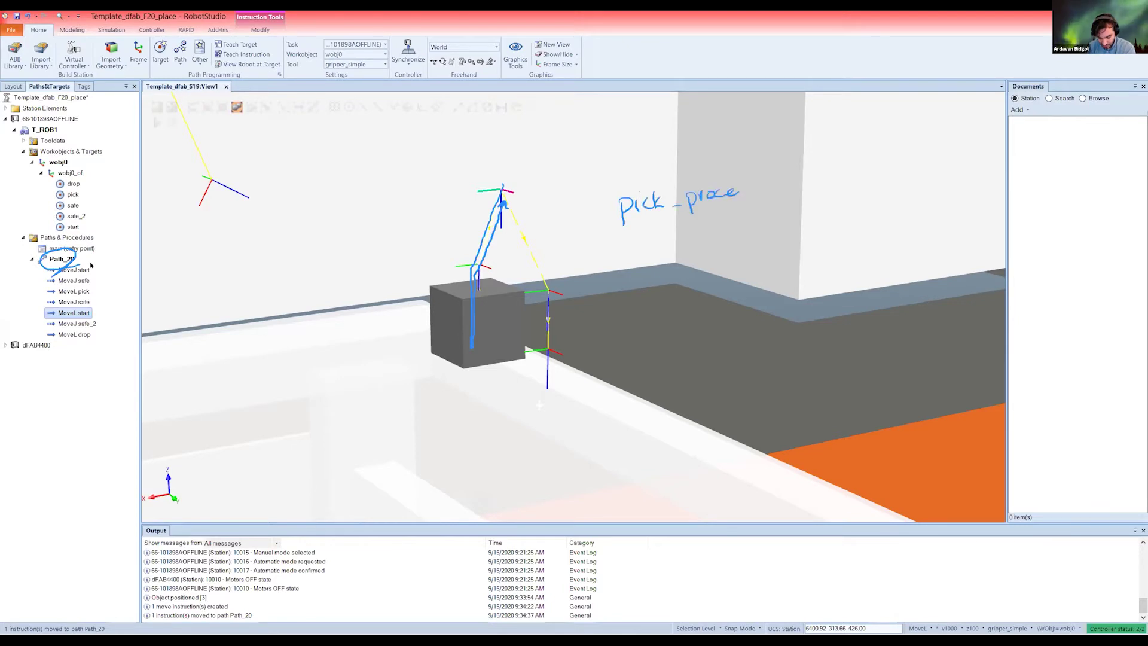
Step: Rename Path_20 as pick_process
right_click(70, 258)
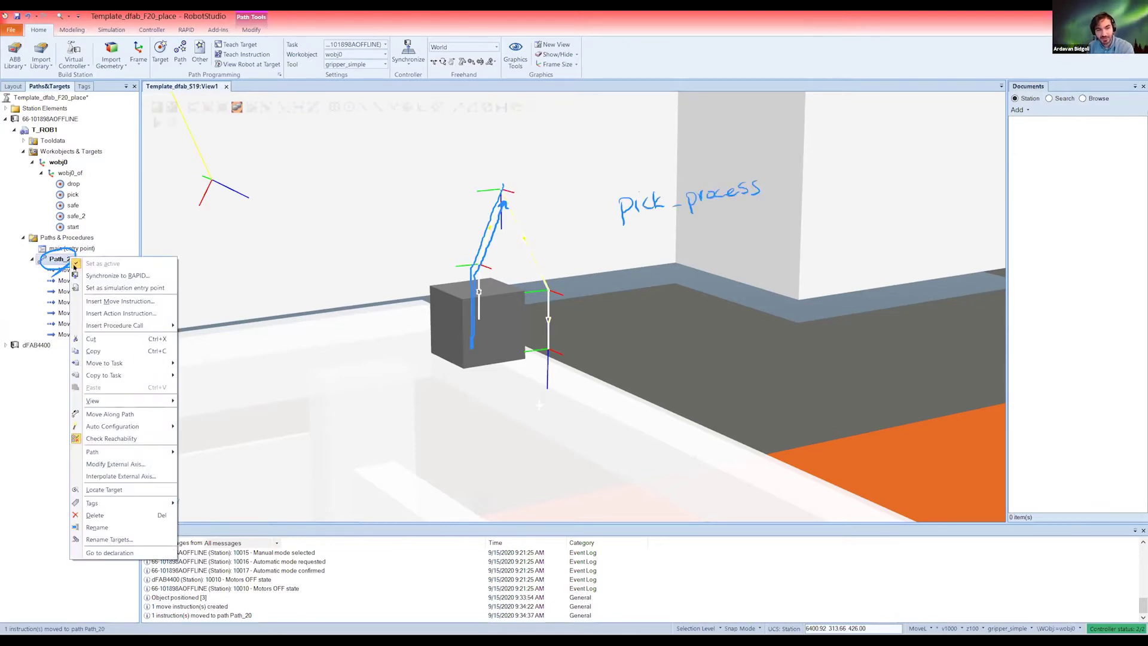
left_click(97, 527)
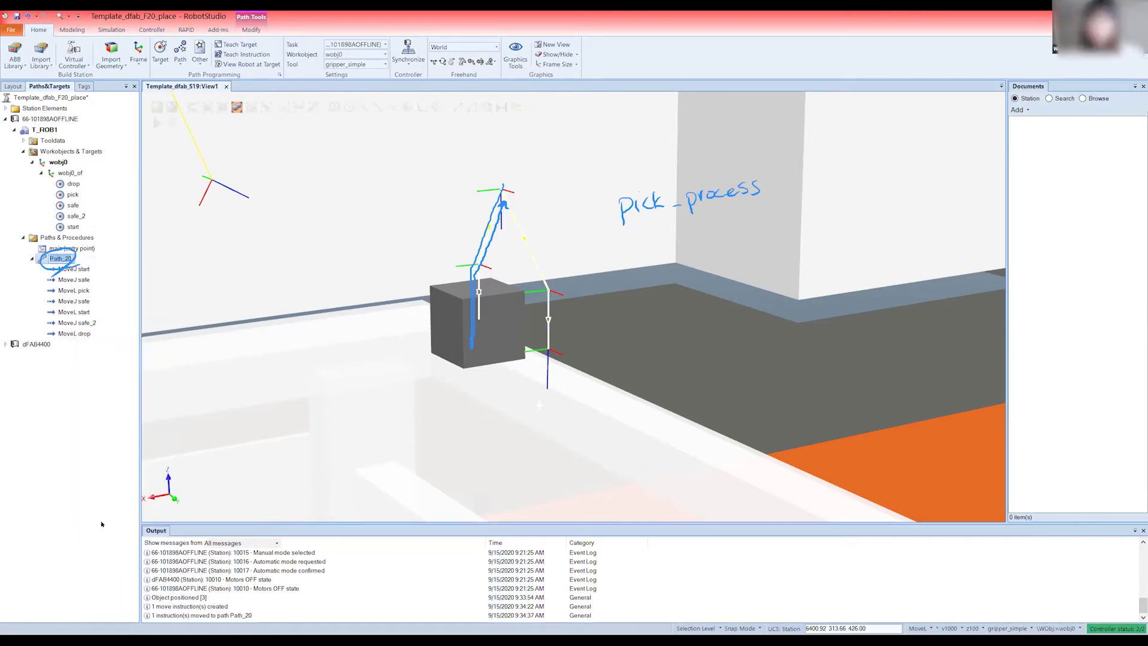
type("pick_")
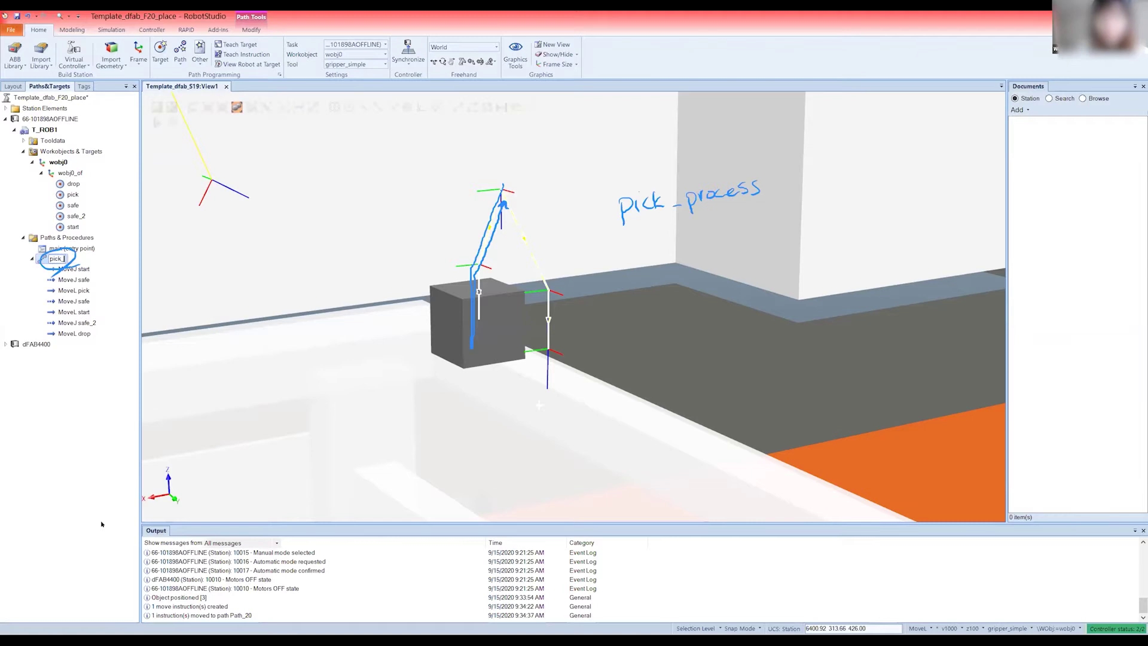
type("process")
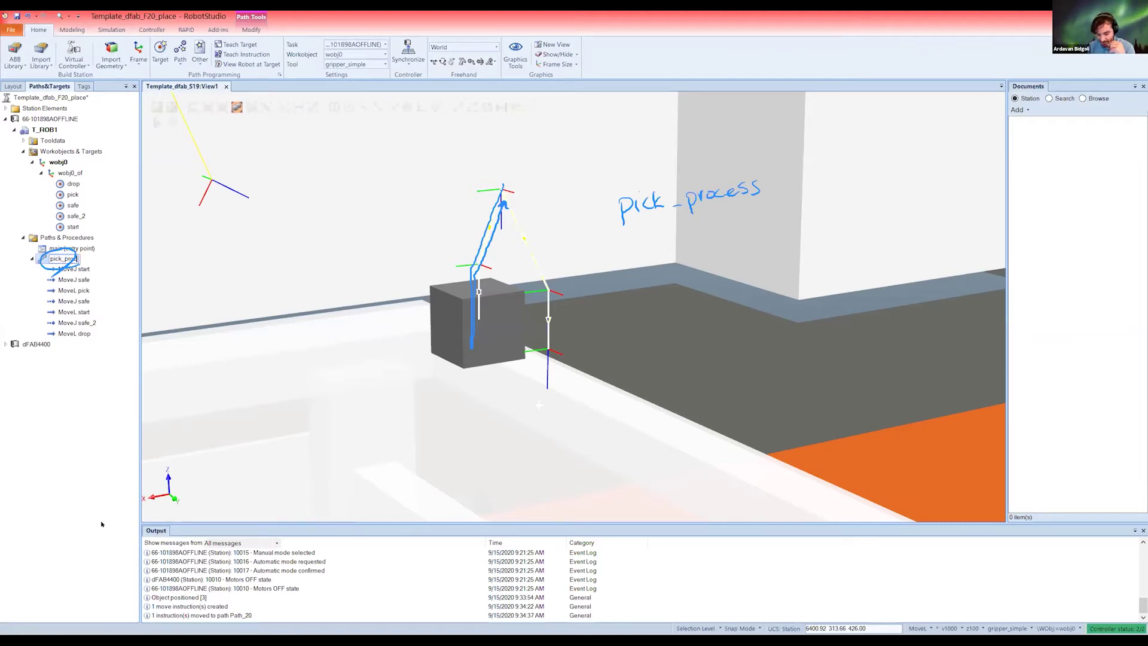
left_click(102, 524)
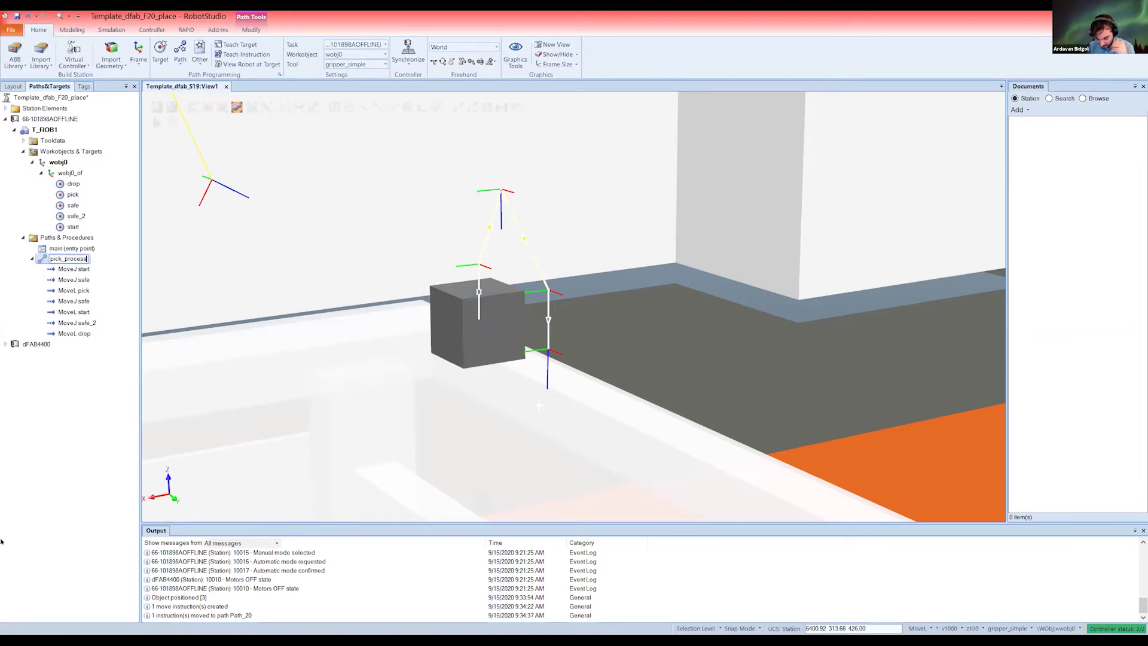
left_click(95, 389)
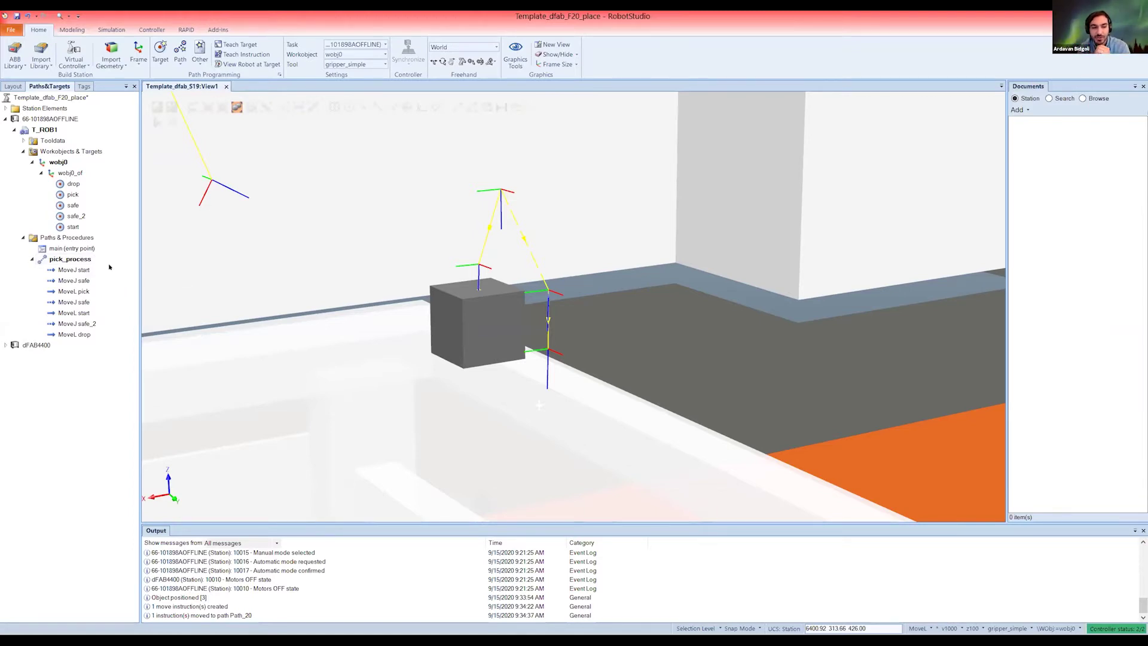
left_click(80, 260)
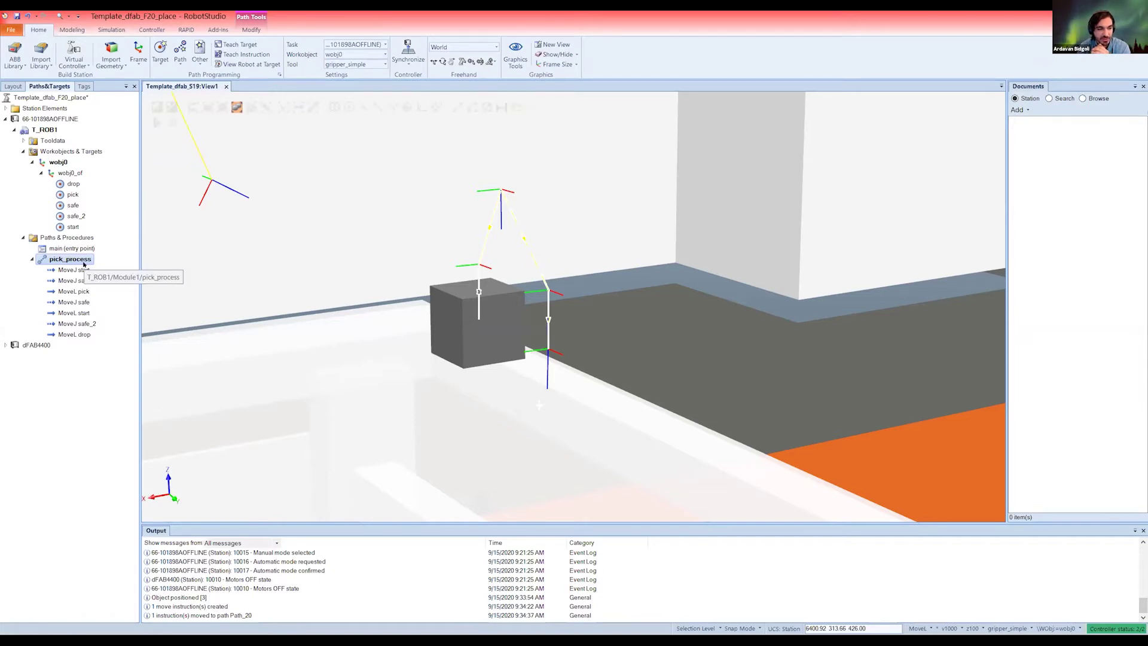
right_click(84, 264)
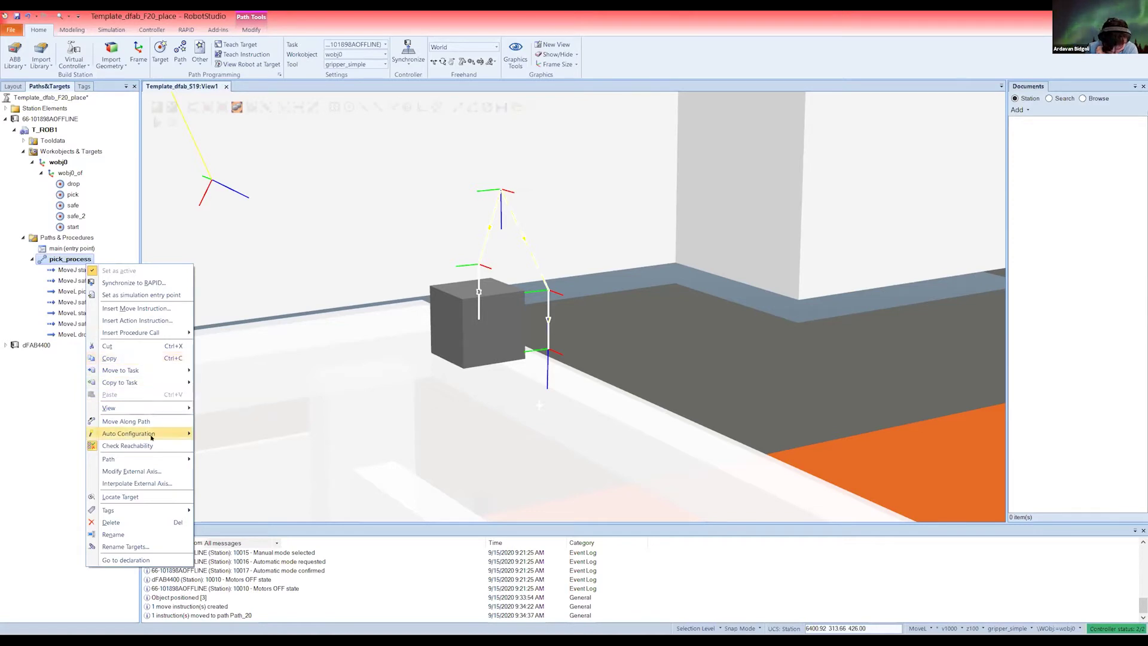
mouse_move(162, 369)
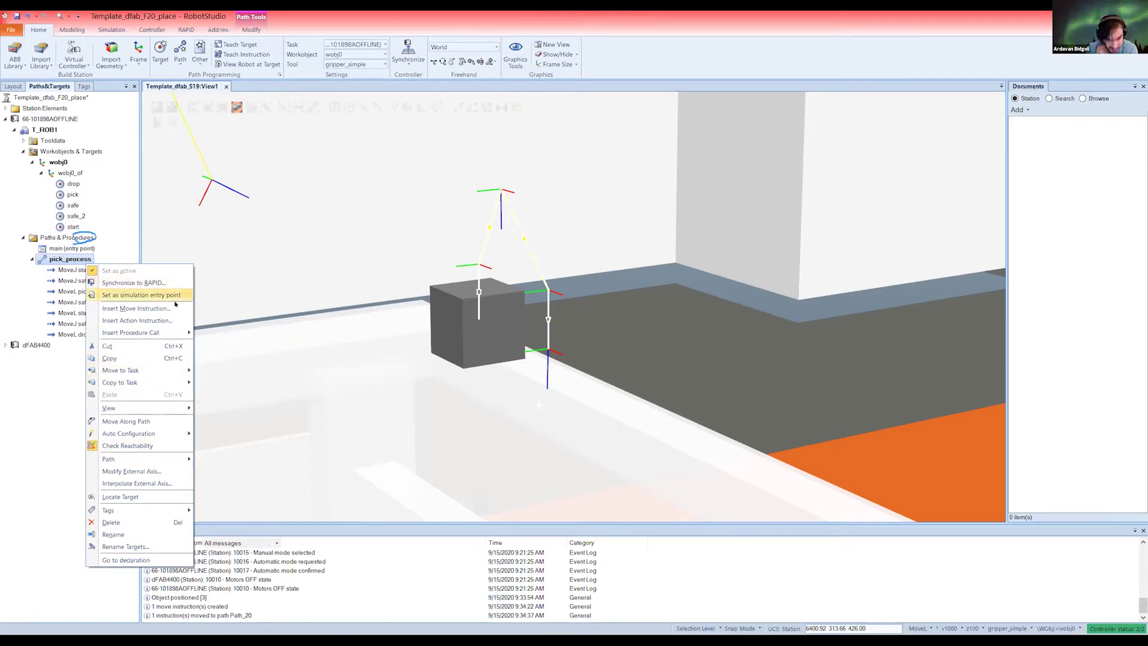
Step: Create a new empty path under Paths & Procedures and rename it place_process
left_click(76, 237)
right_click(77, 238)
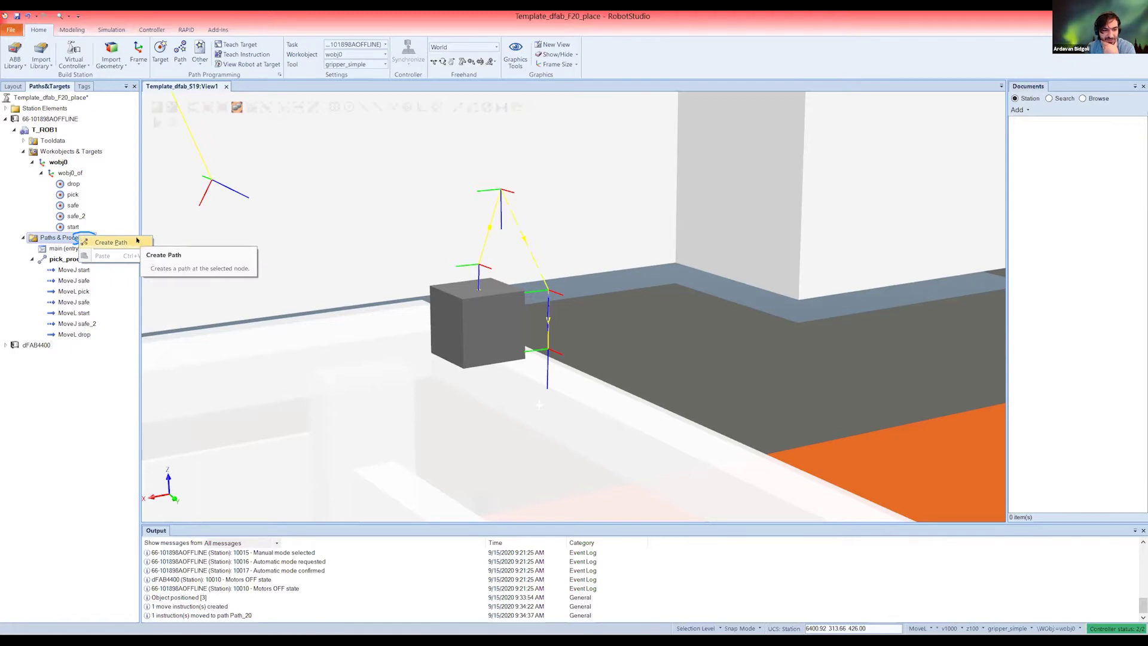
key("Return")
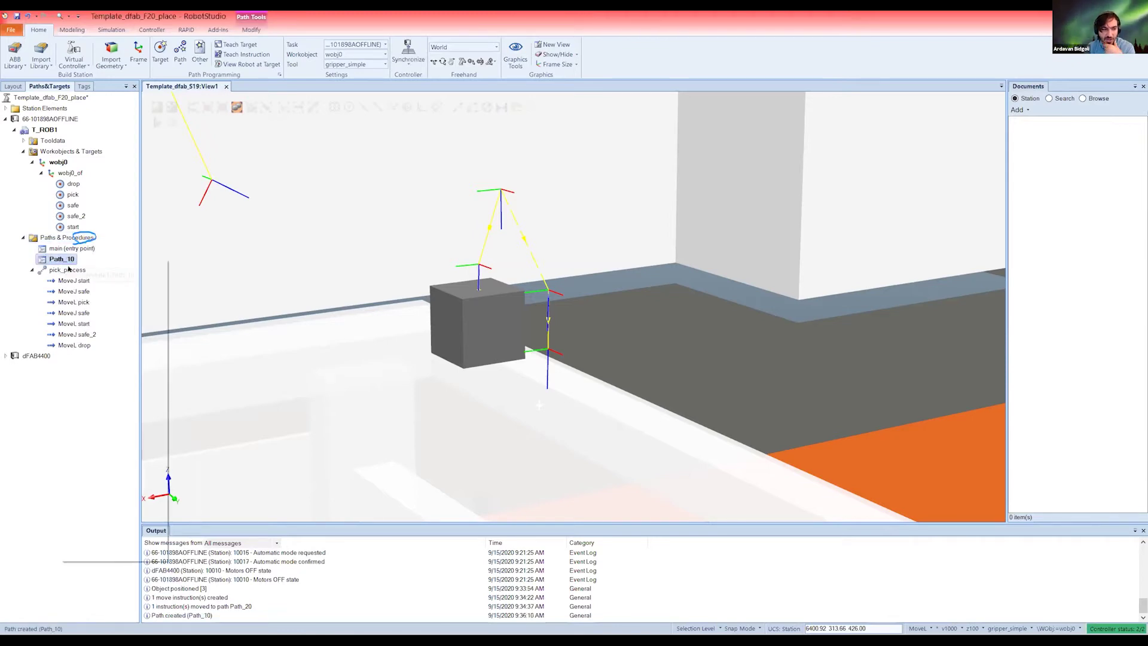
right_click(60, 259)
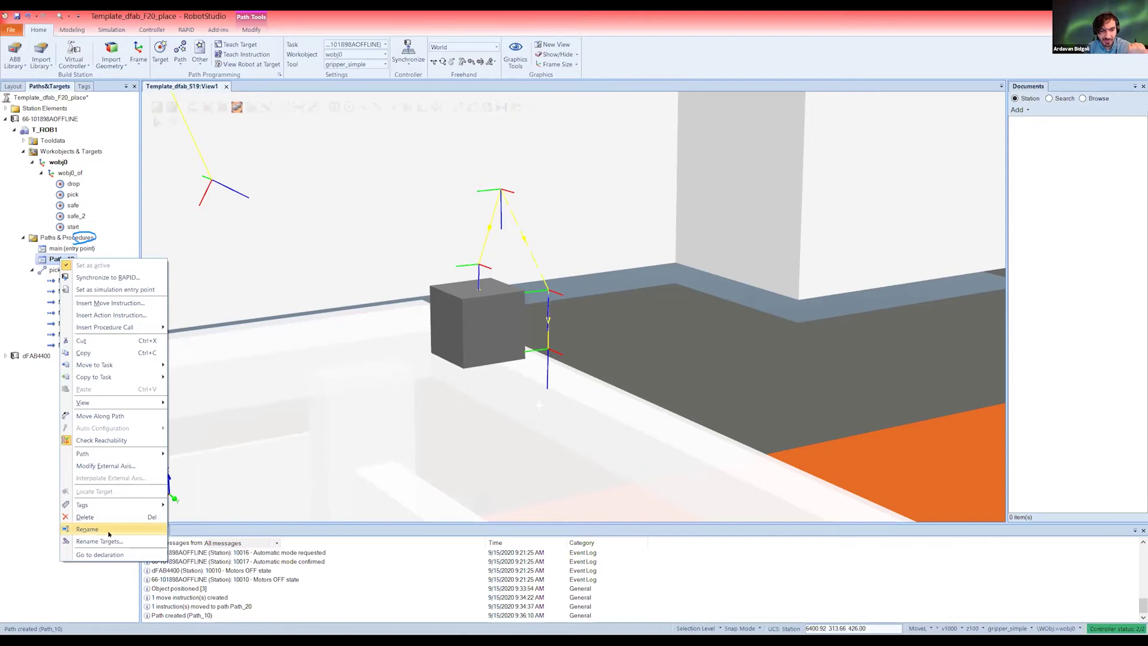
left_click(88, 529)
type("pl")
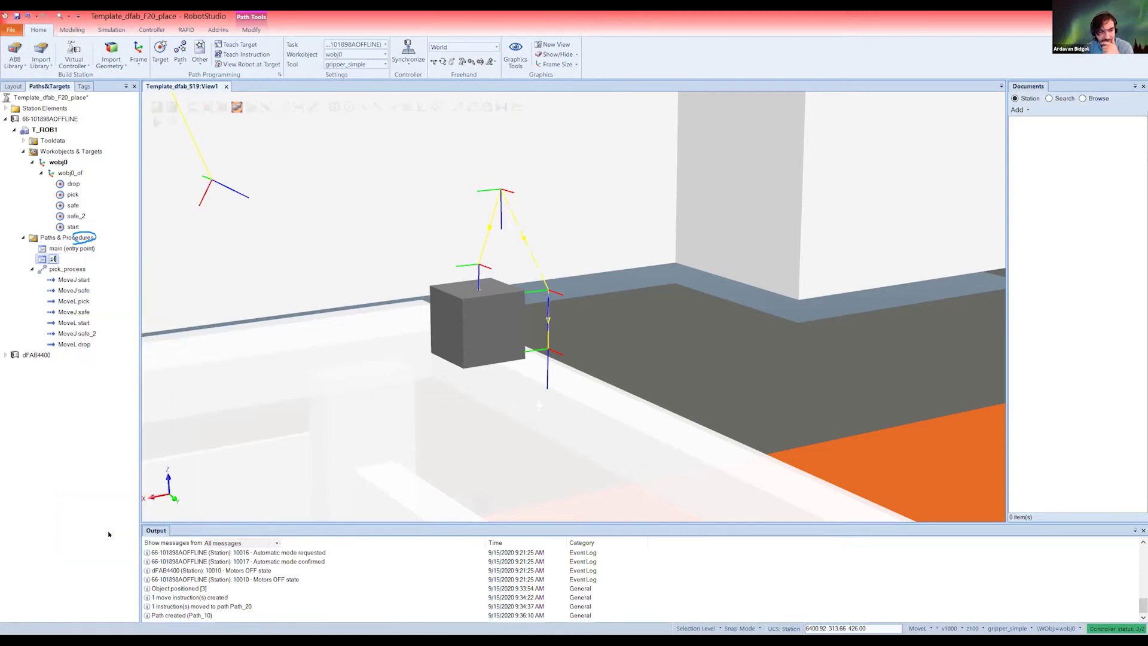
type("ace_process")
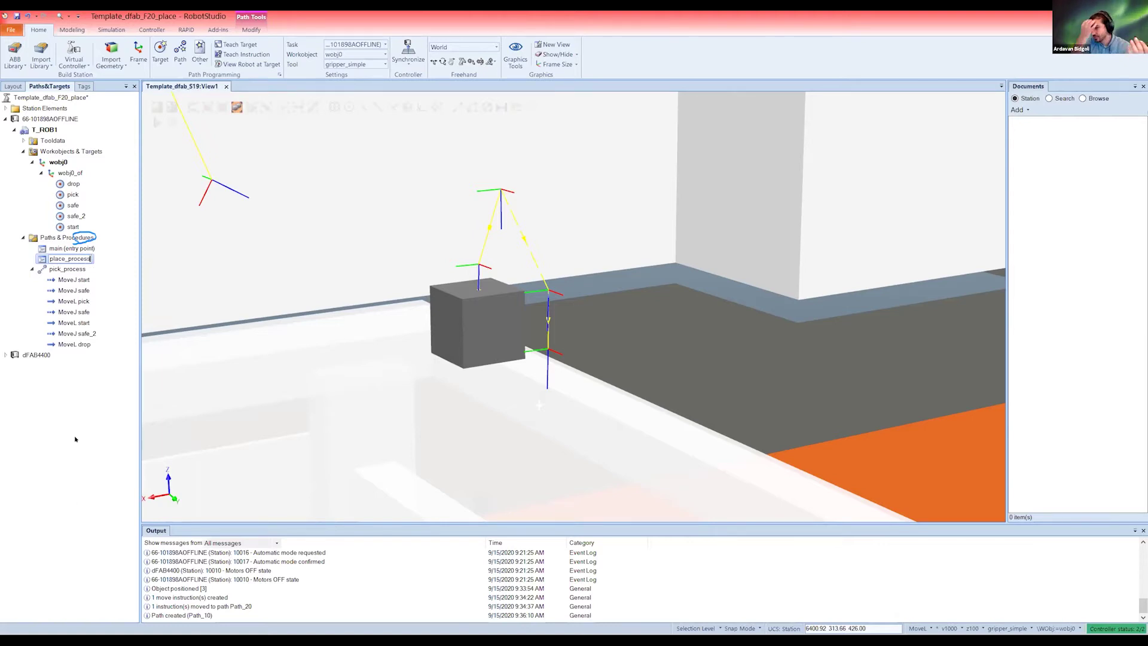
key("Return")
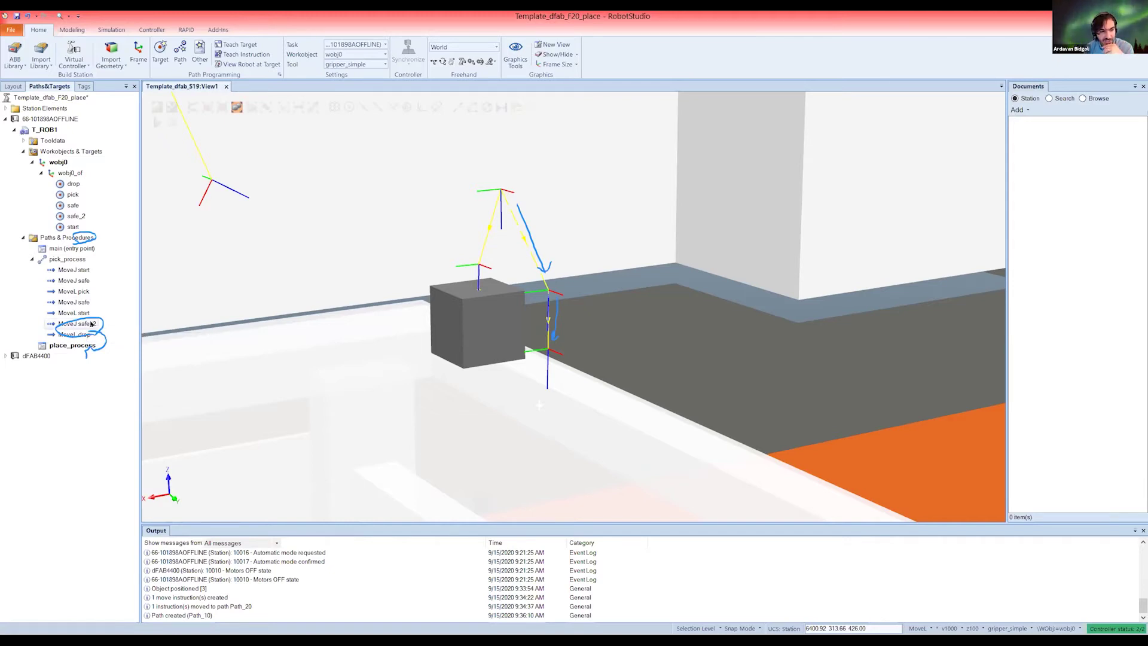
Step: Move the MoveJ safe_2 and MoveL drop instructions together from pick_process into place_process
left_click(69, 325)
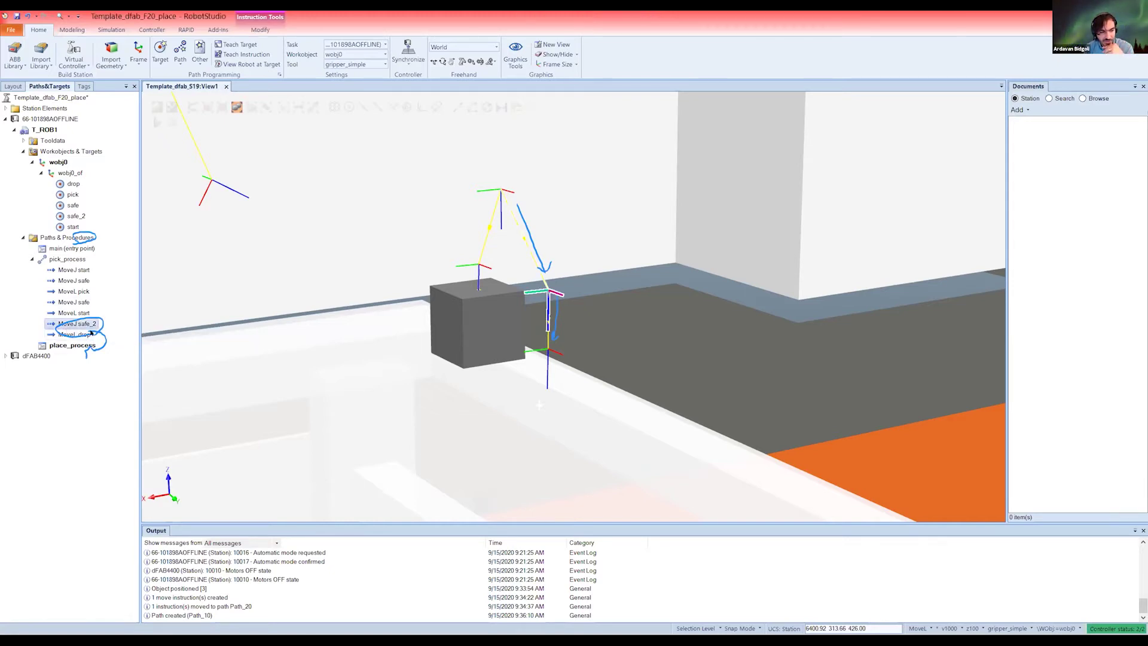
left_click(88, 333, "shift")
left_click_drag(88, 333, 82, 353)
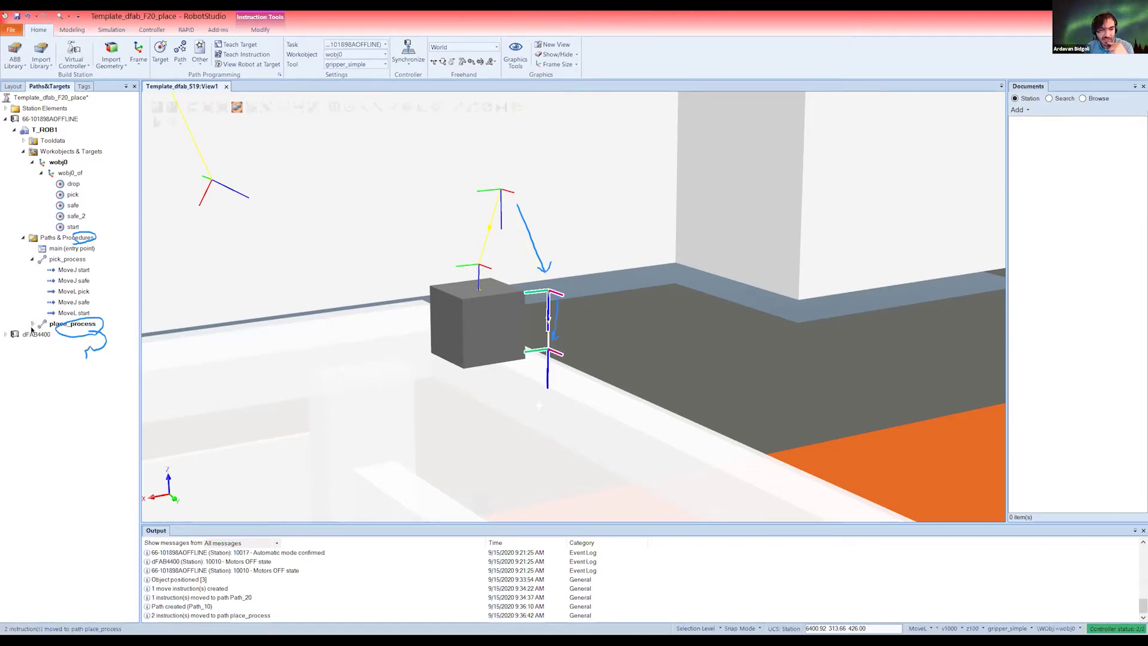
left_click(67, 397)
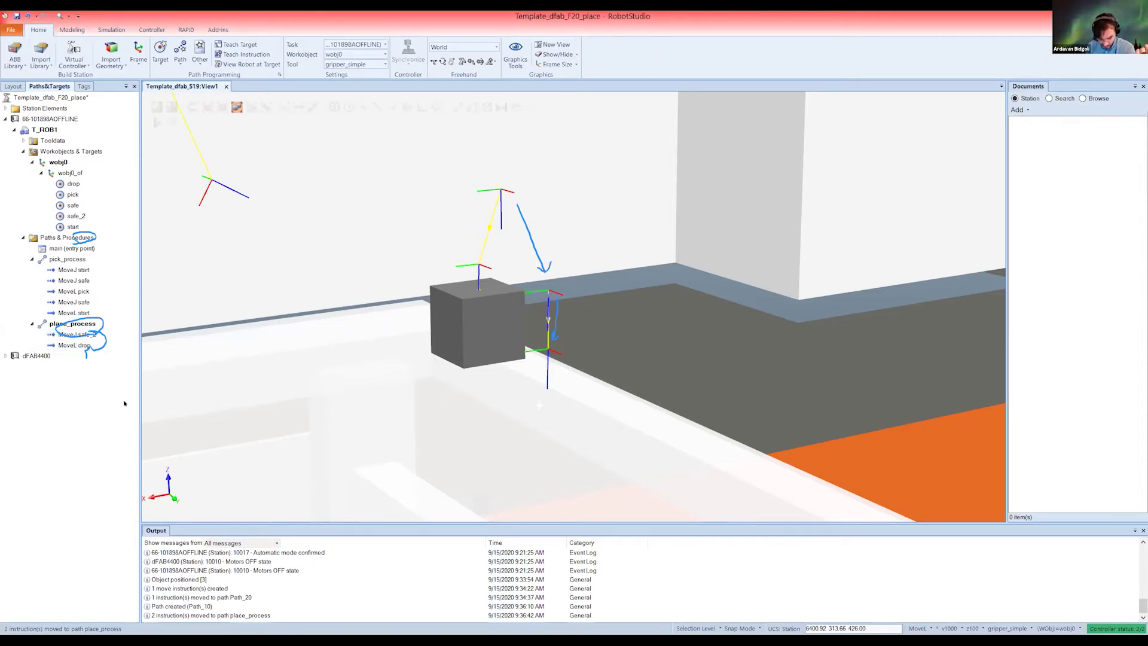
left_click_drag(27, 320, 128, 320)
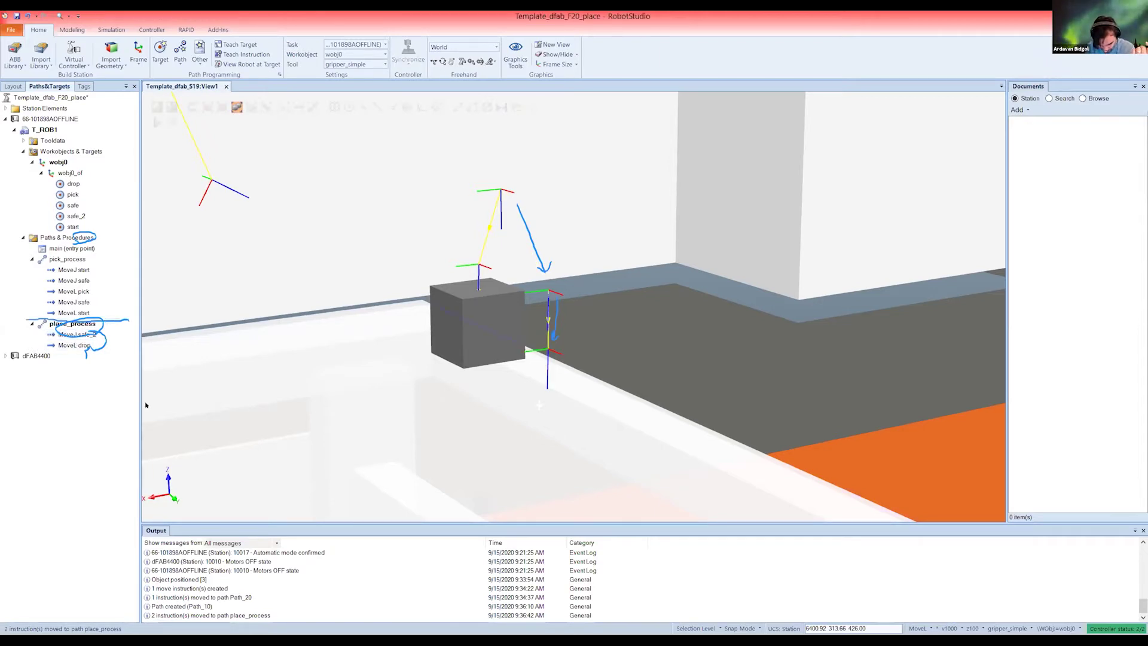
left_click_drag(118, 246, 121, 344)
key("Escape")
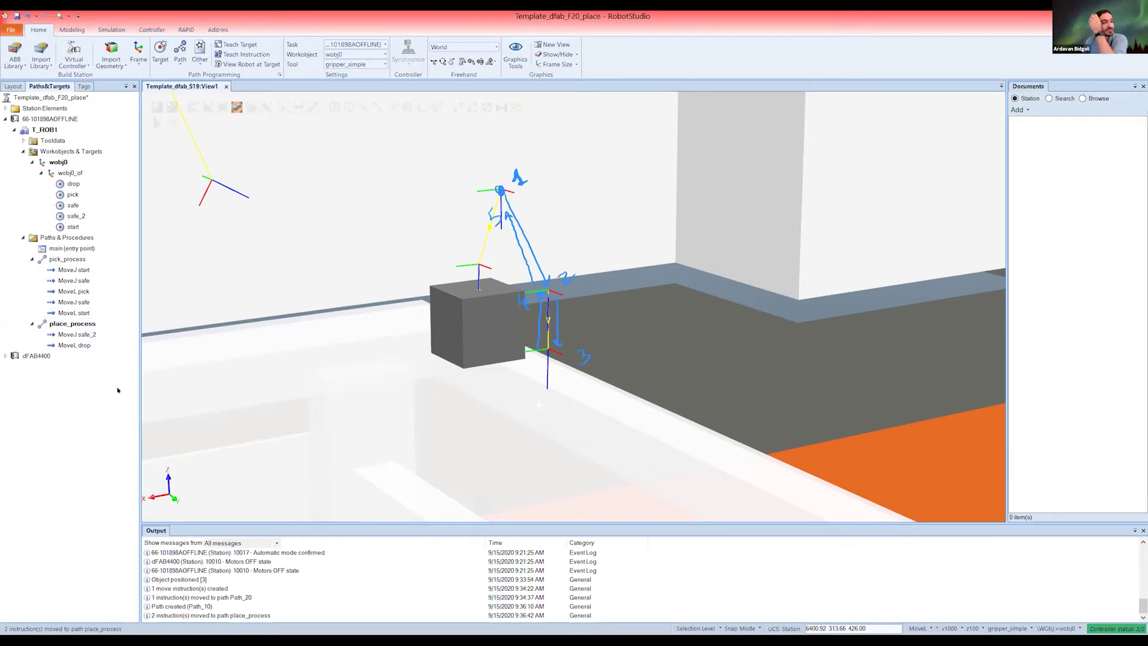
left_click(73, 313)
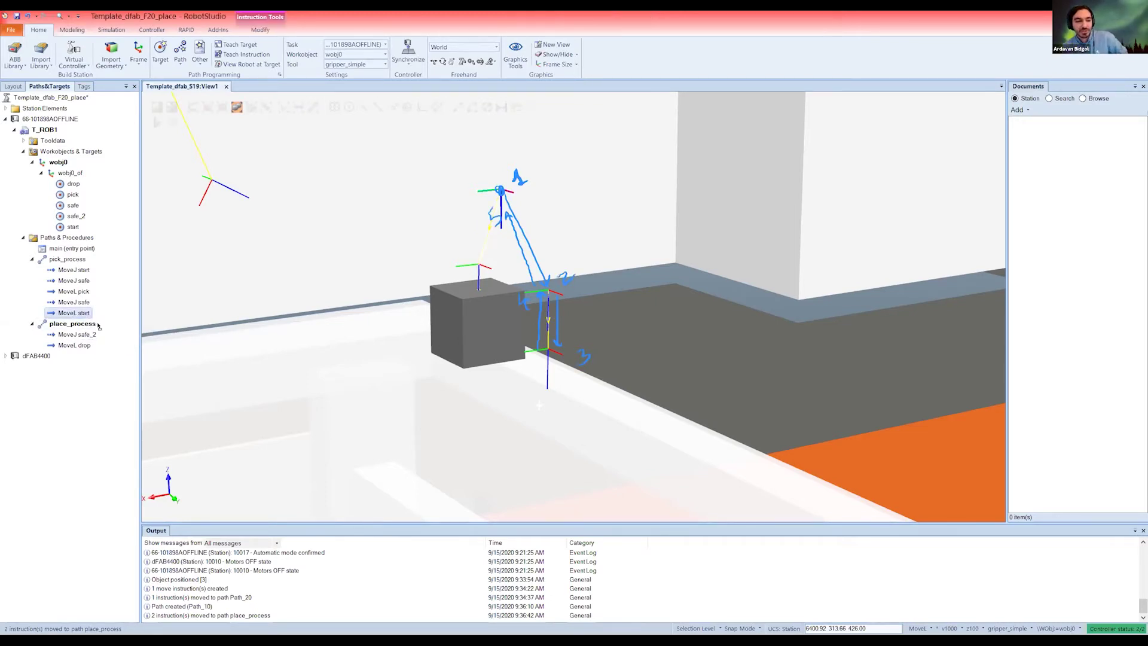
left_click_drag(99, 326, 93, 324)
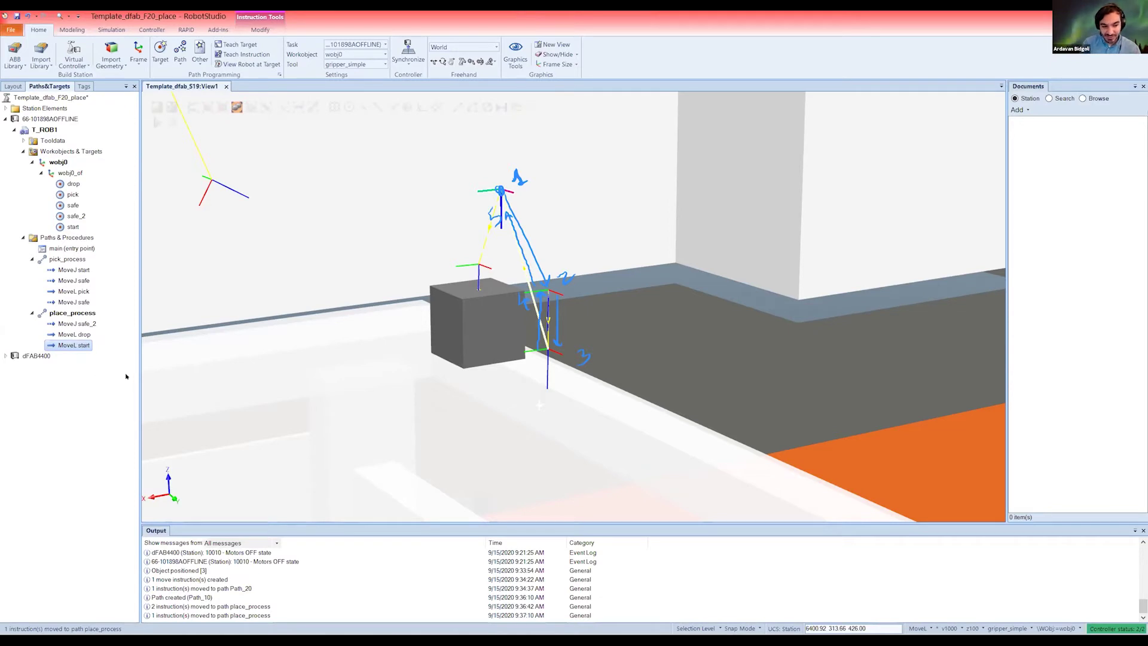
key("ctrl+z")
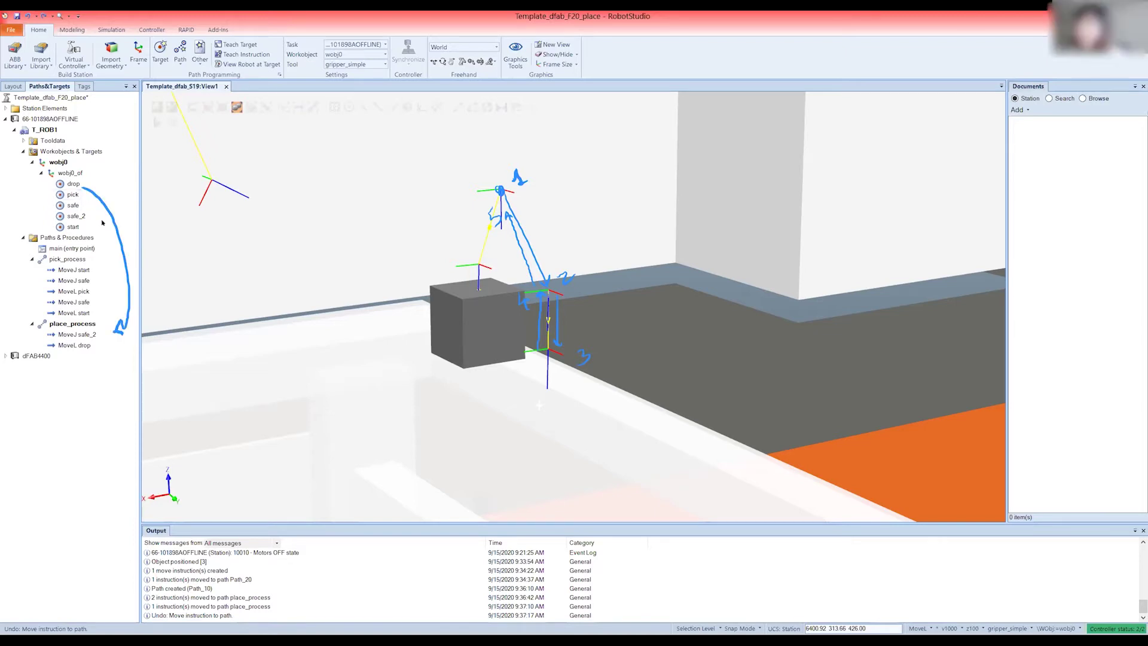
Step: Add MoveL start instructions at the beginning and end of place_process, and a MoveL safe_2 instruction directly after MoveL drop
left_click_drag(76, 226, 126, 324)
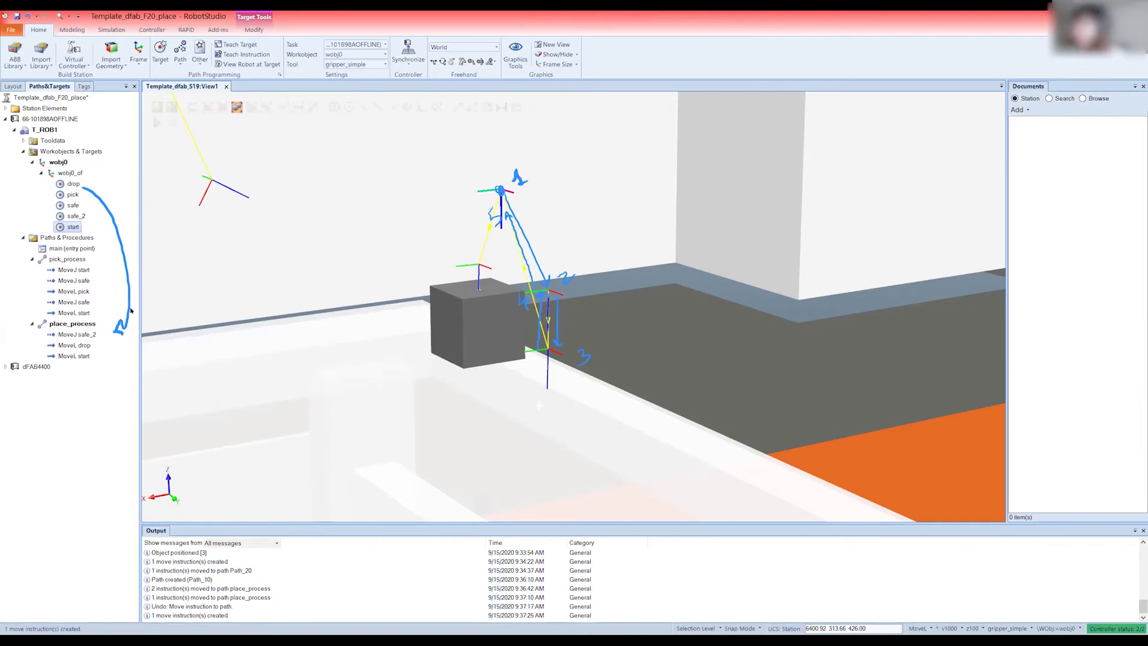
left_click_drag(68, 222, 95, 388)
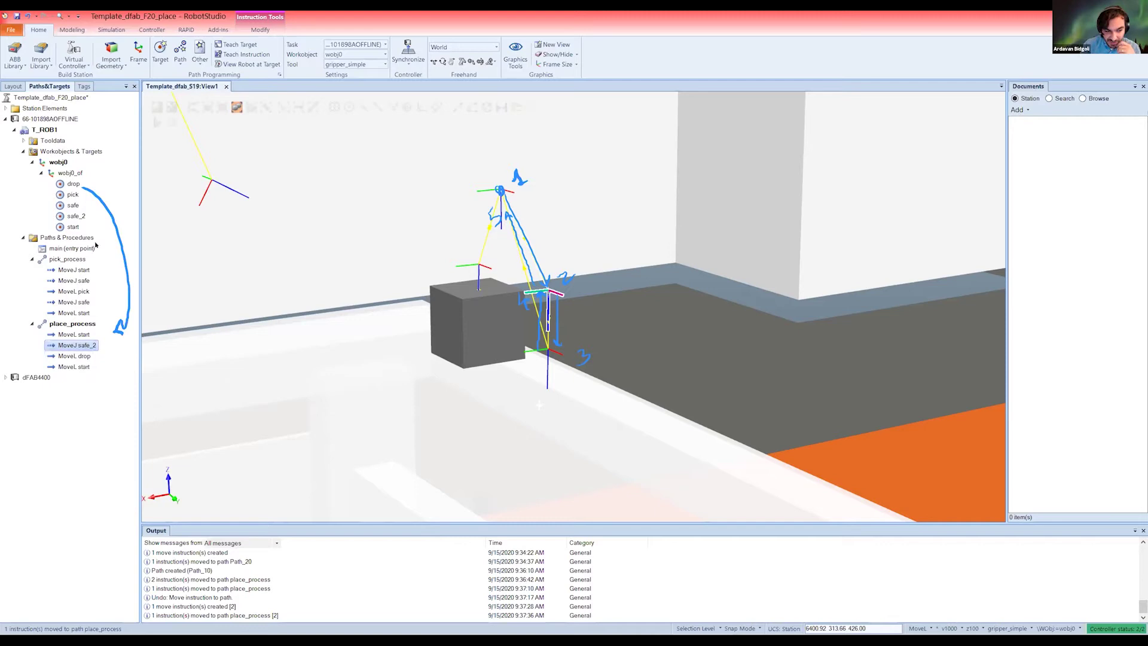
left_click_drag(73, 221, 88, 359)
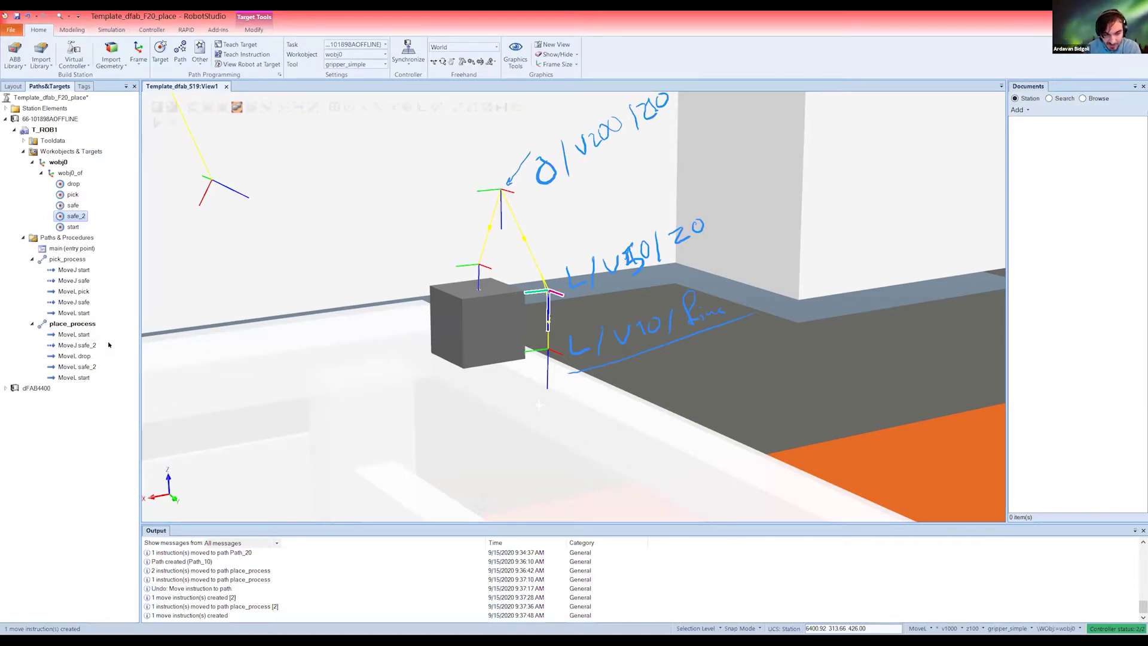
right_click(87, 334)
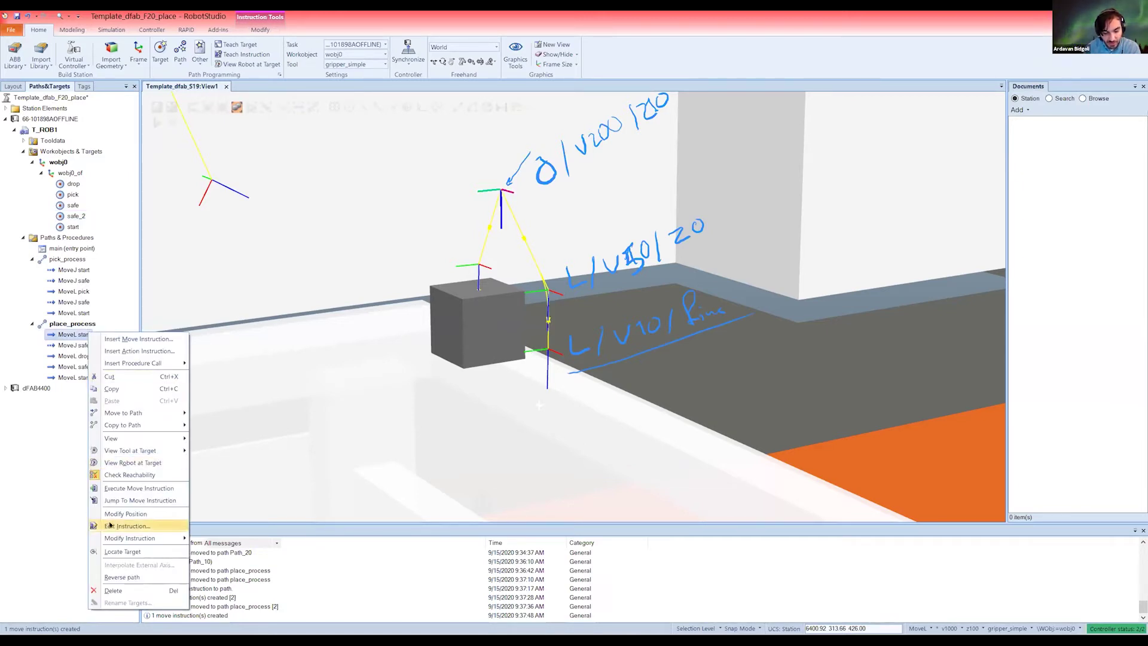
key("Return")
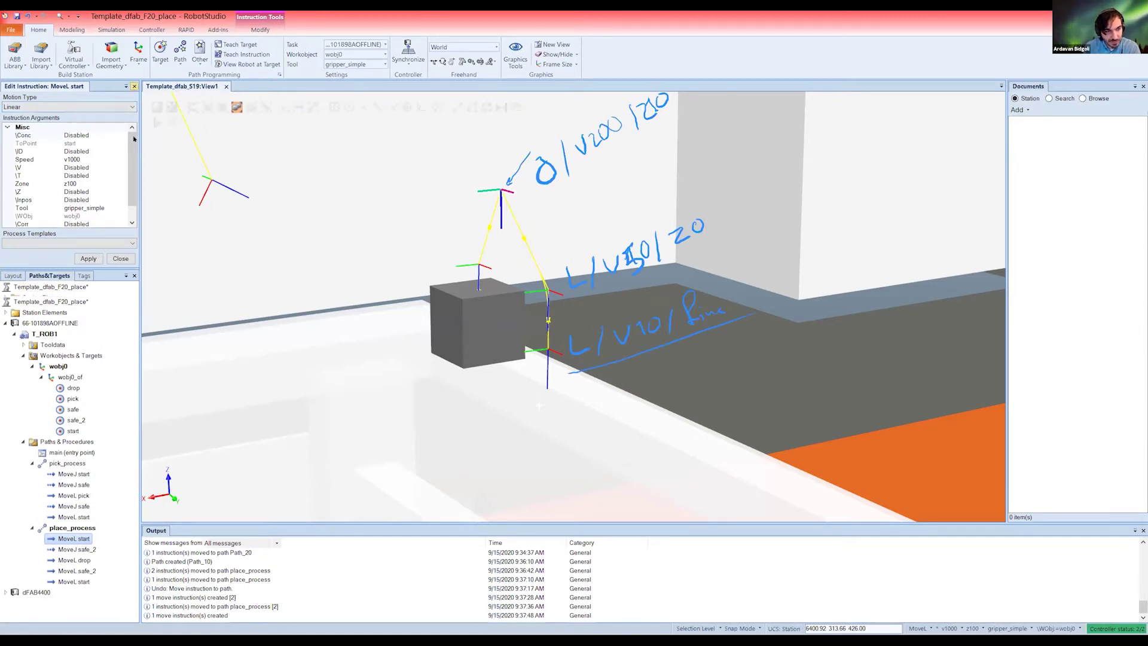
left_click(134, 87)
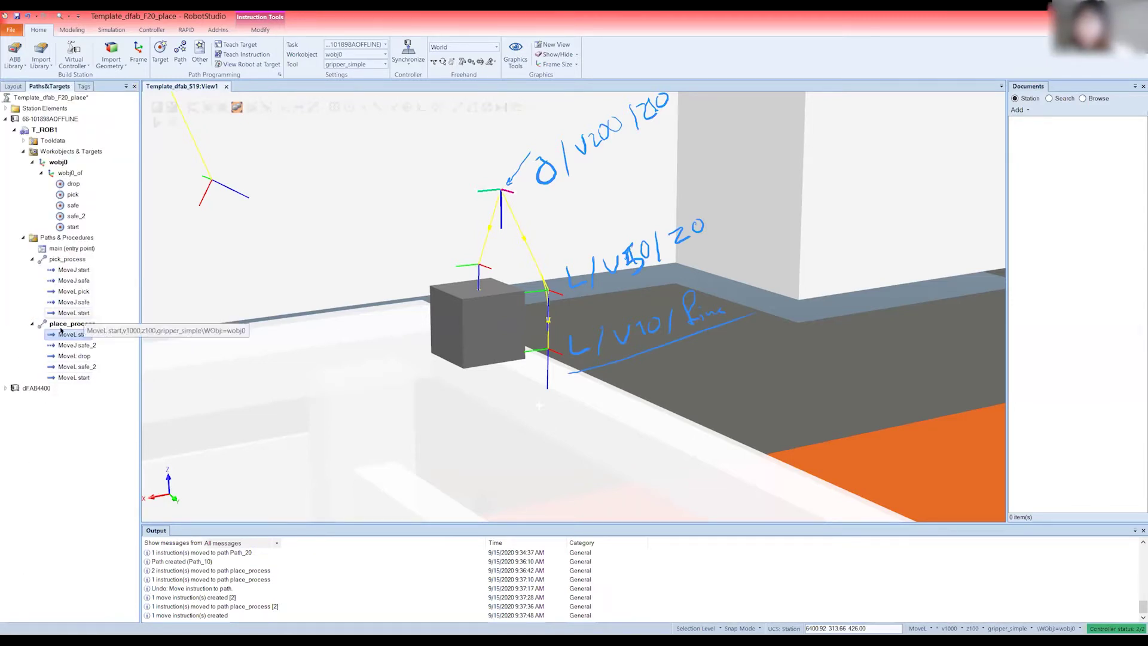
Step: Change the first start instruction in place_process to joint motion with speed v200 and zone z10, and apply it
right_click(66, 334)
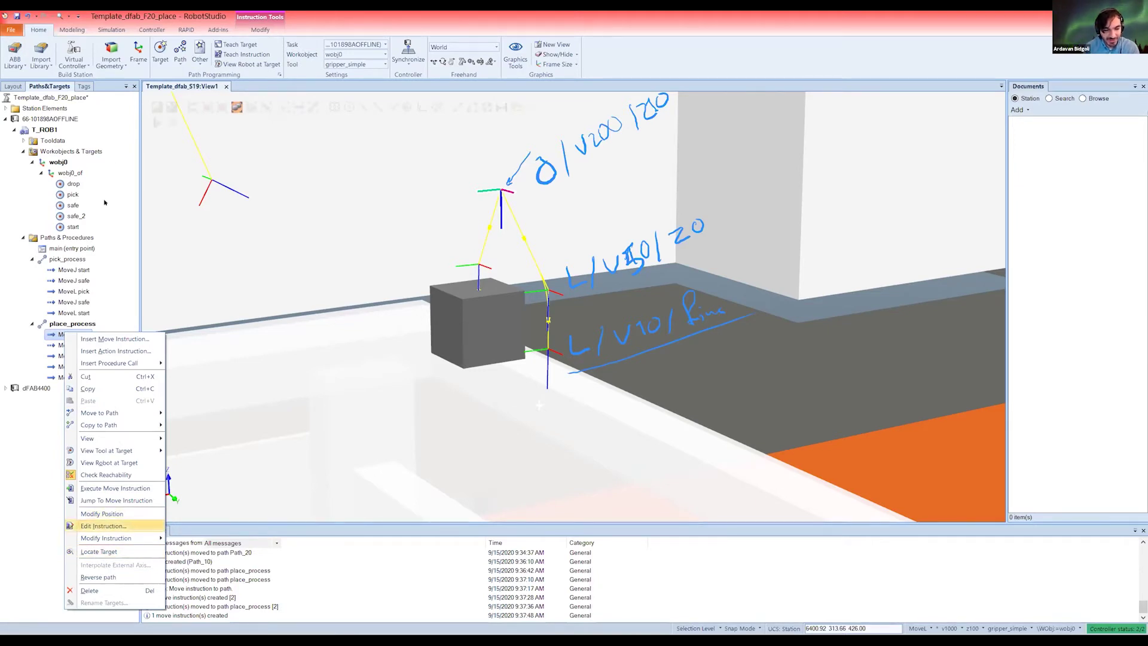
key("Return")
left_click(104, 107)
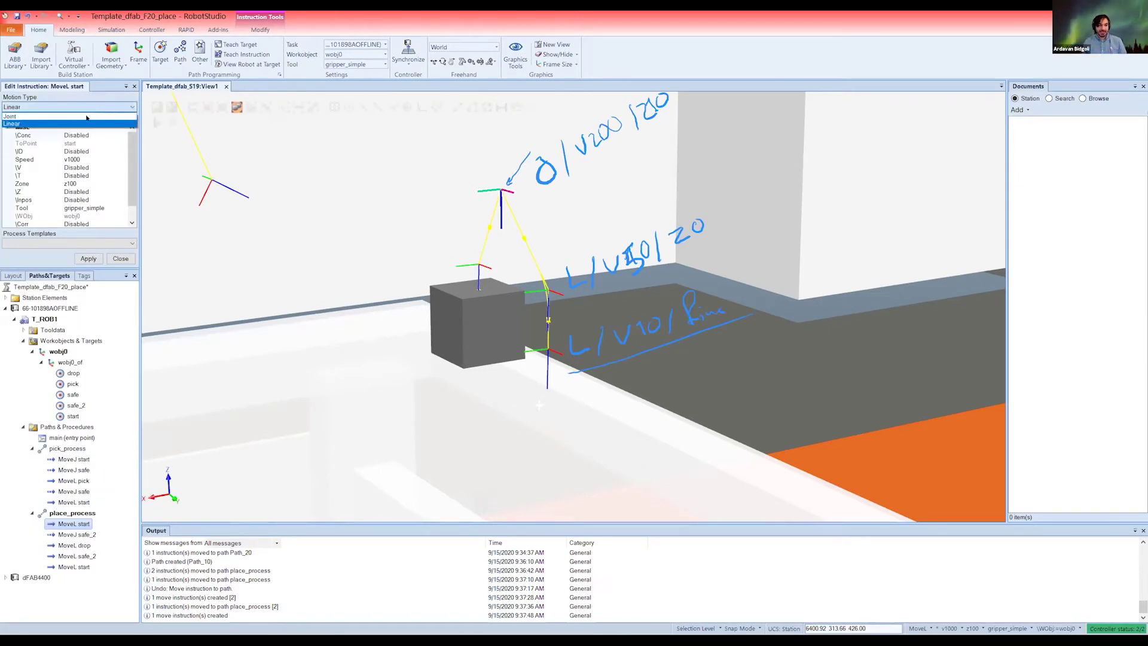
left_click(87, 117)
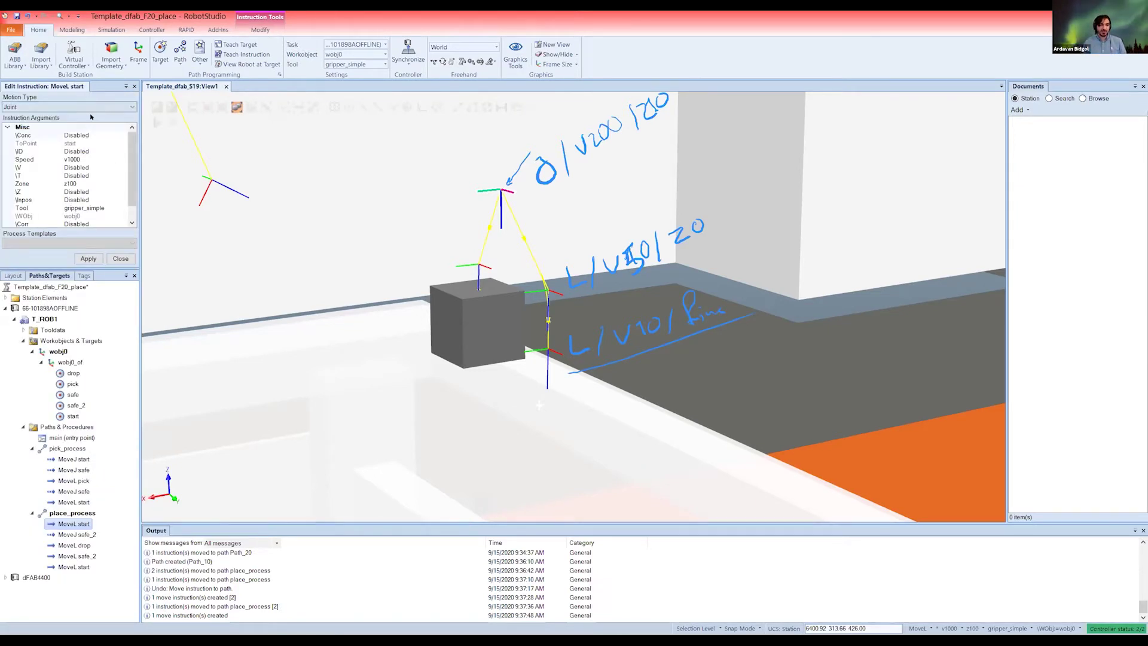
left_click(89, 159)
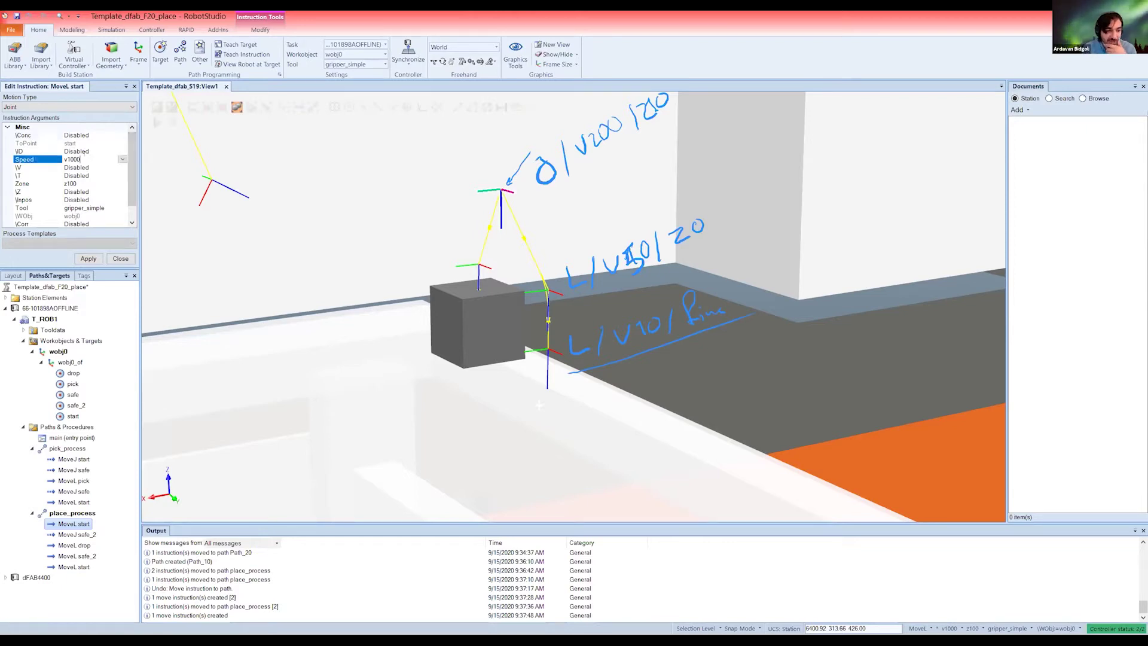
left_click(121, 159)
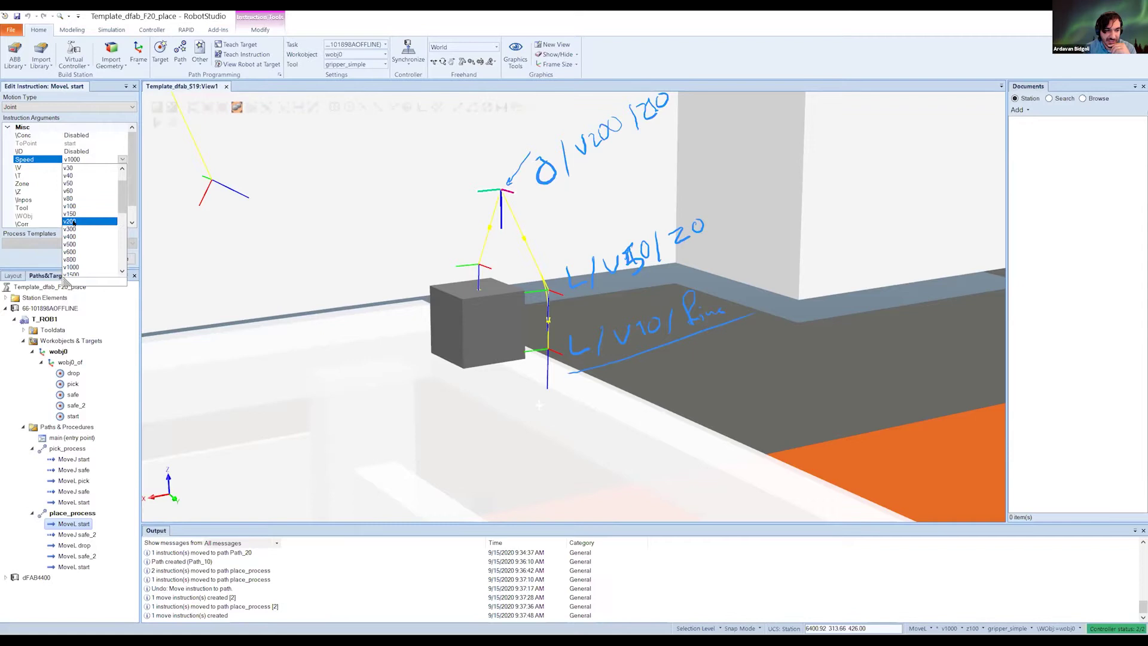
left_click(71, 222)
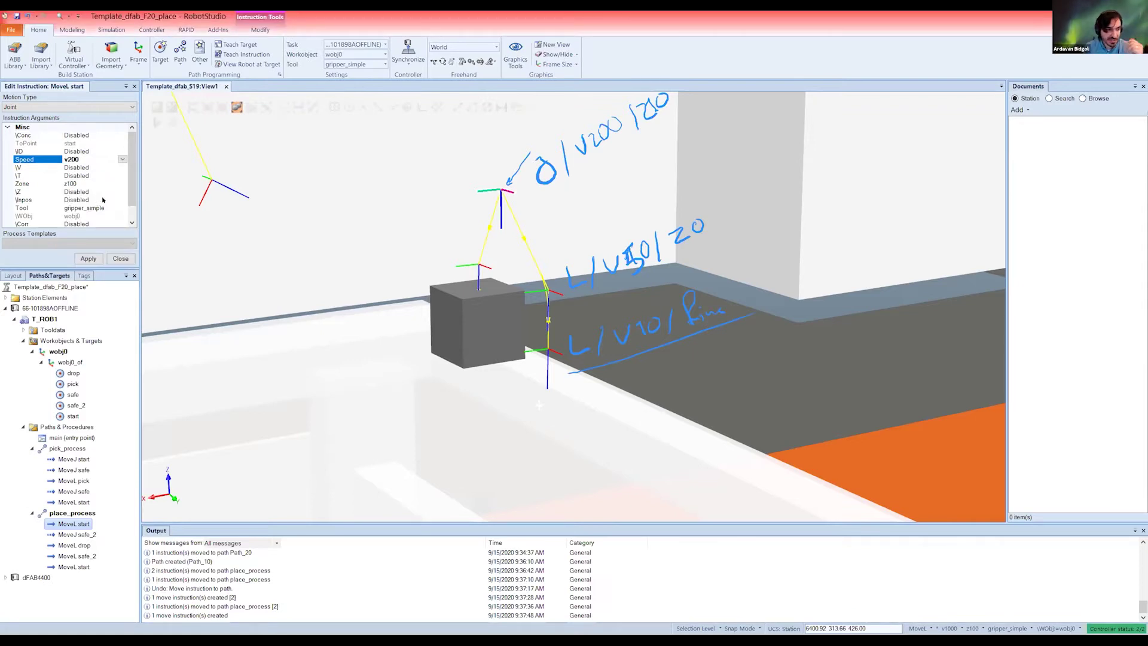
scroll(107, 198, "down", 1)
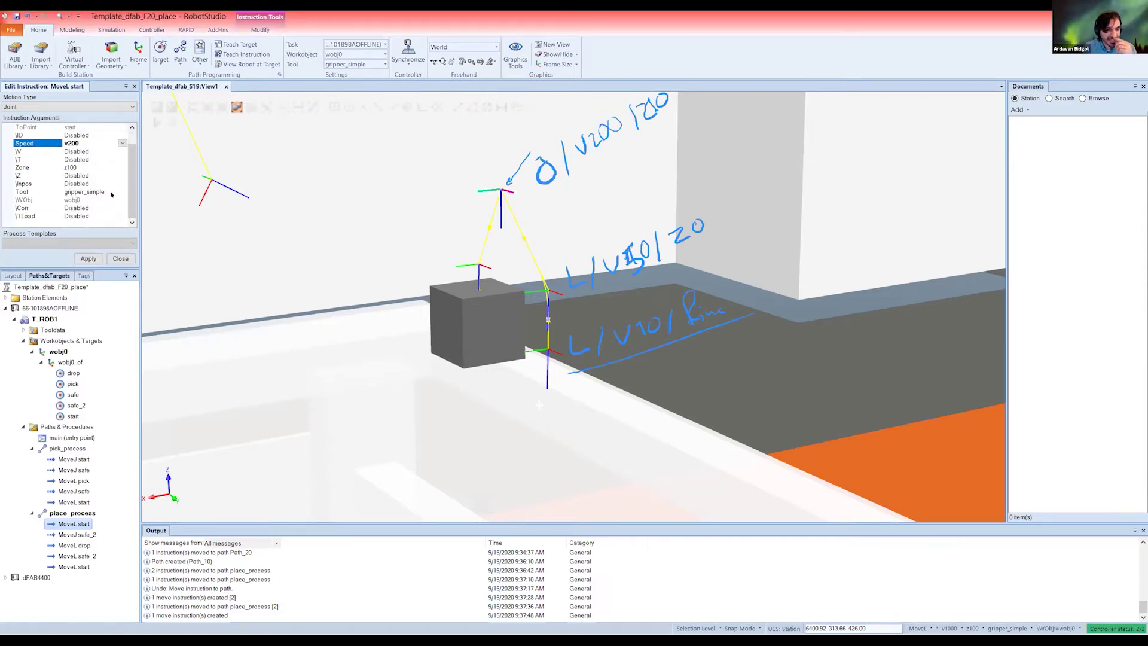
left_click(67, 168)
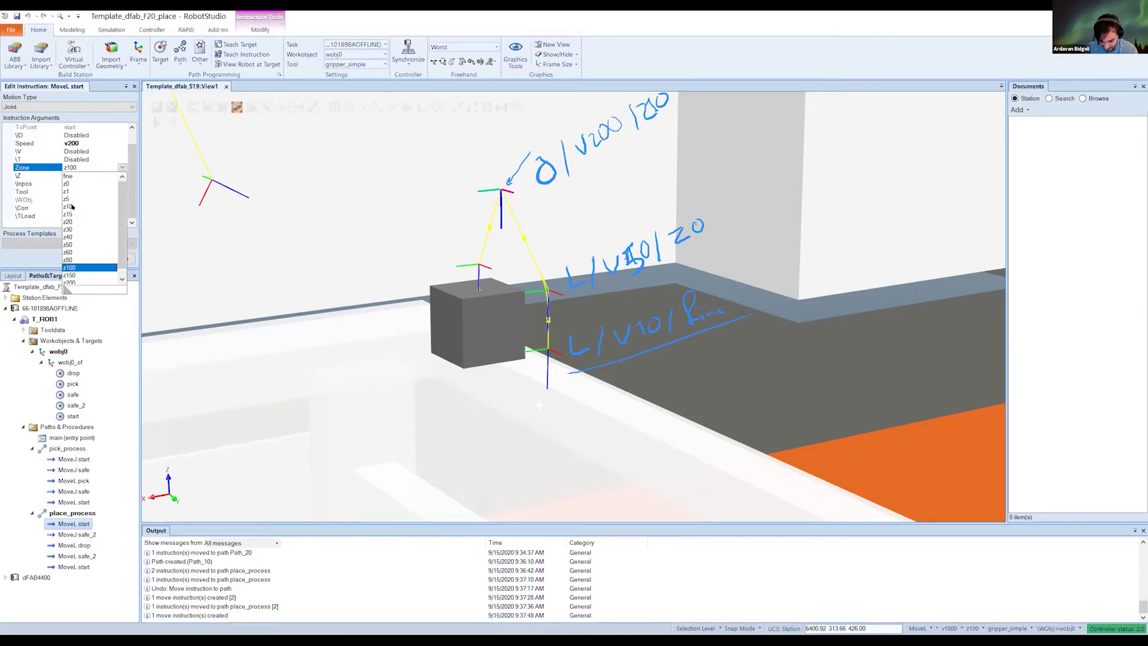
left_click(68, 207)
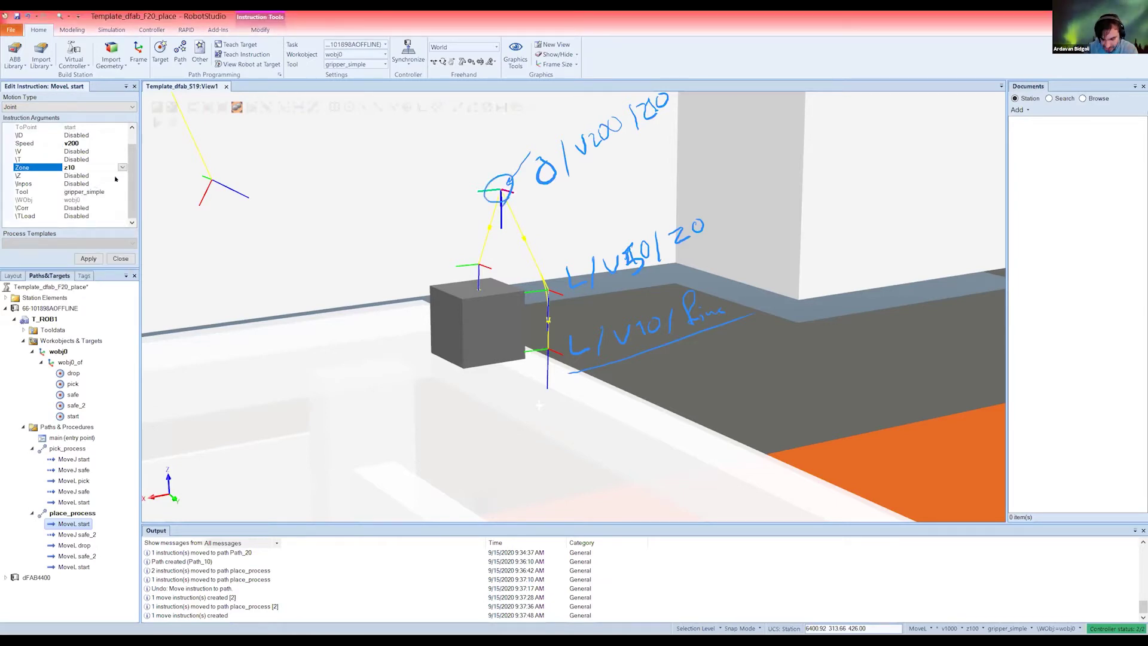
left_click(90, 258)
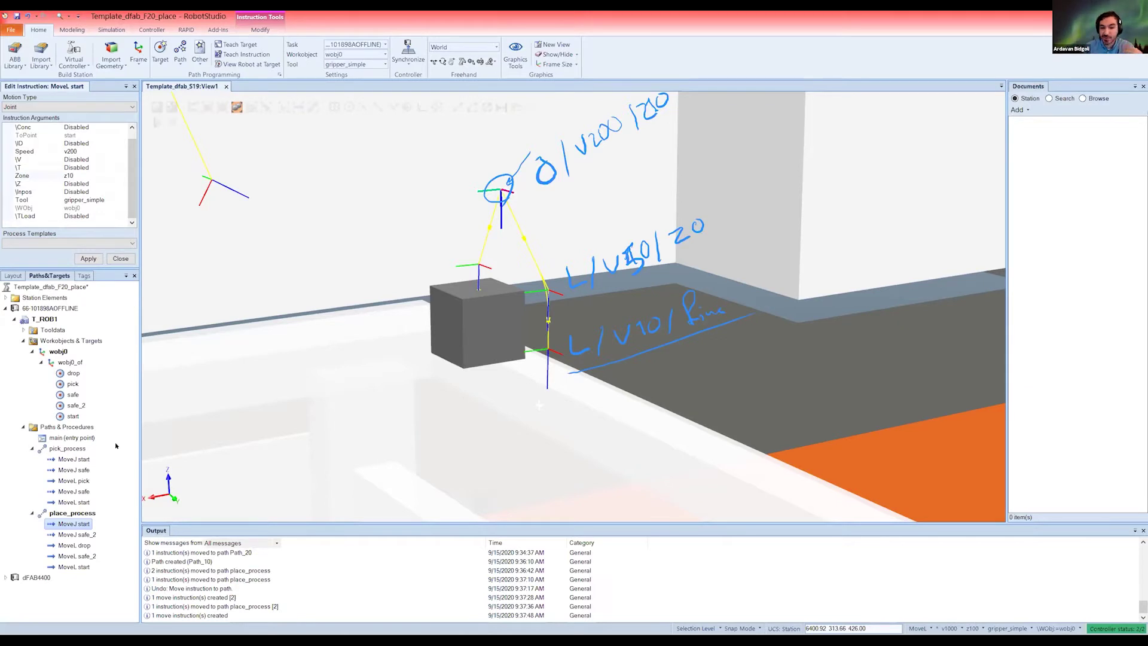
Step: Examine the Edit Instruction and Modify Instruction options, including speed, zone and tool, for MoveJ safe_2 in place_process
left_click(94, 536)
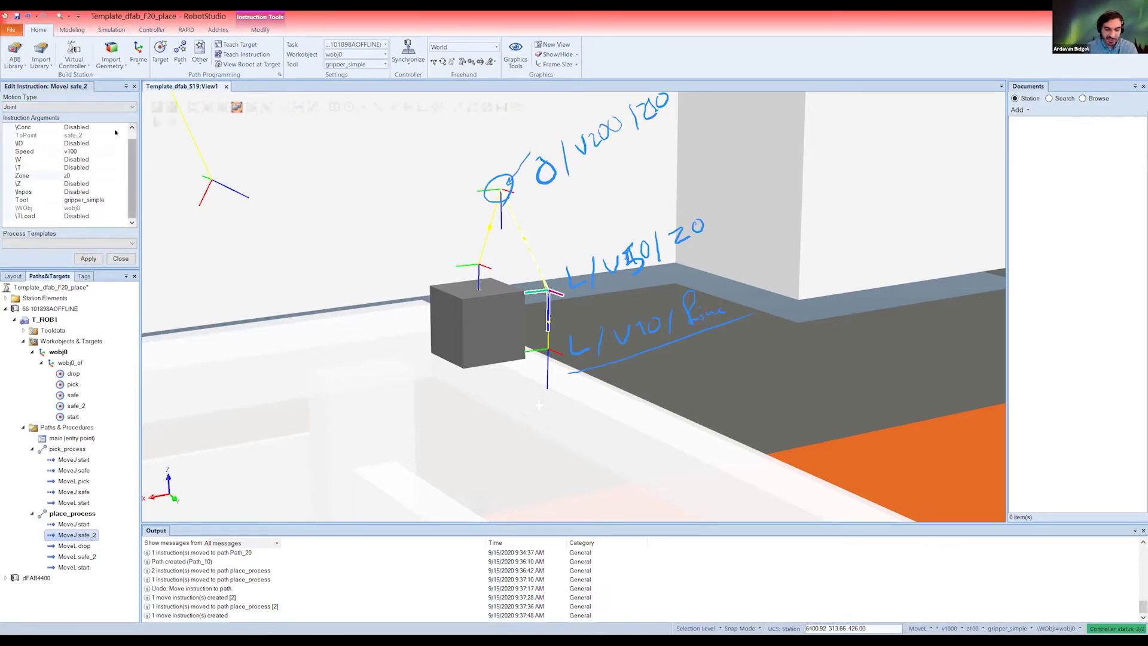
right_click(83, 535)
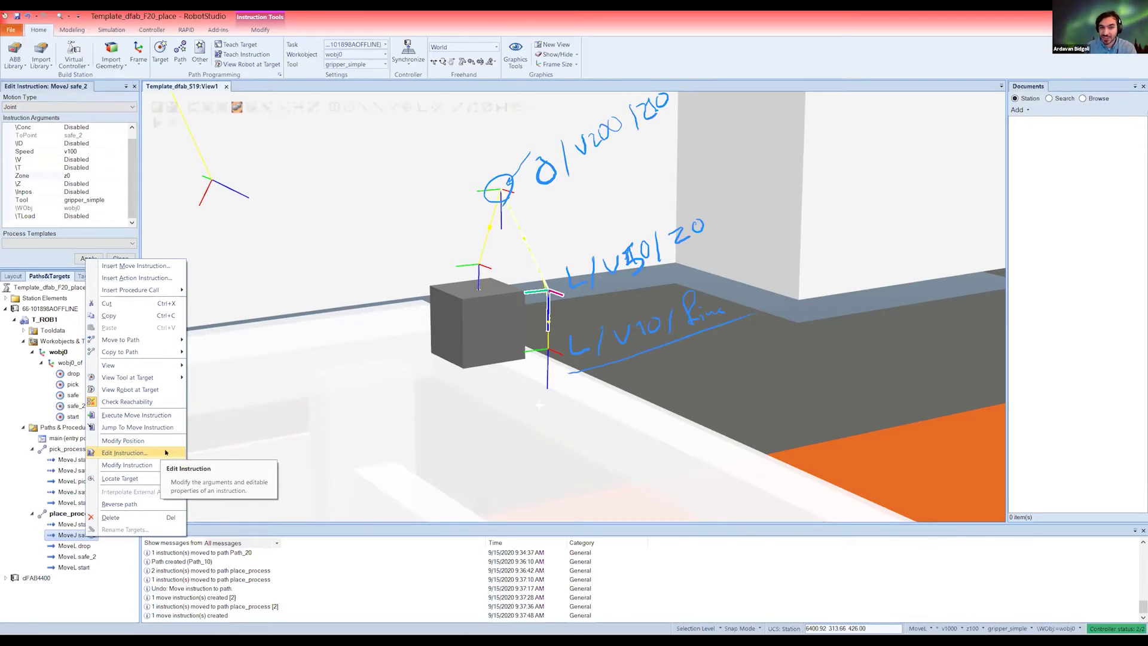
left_click(94, 537)
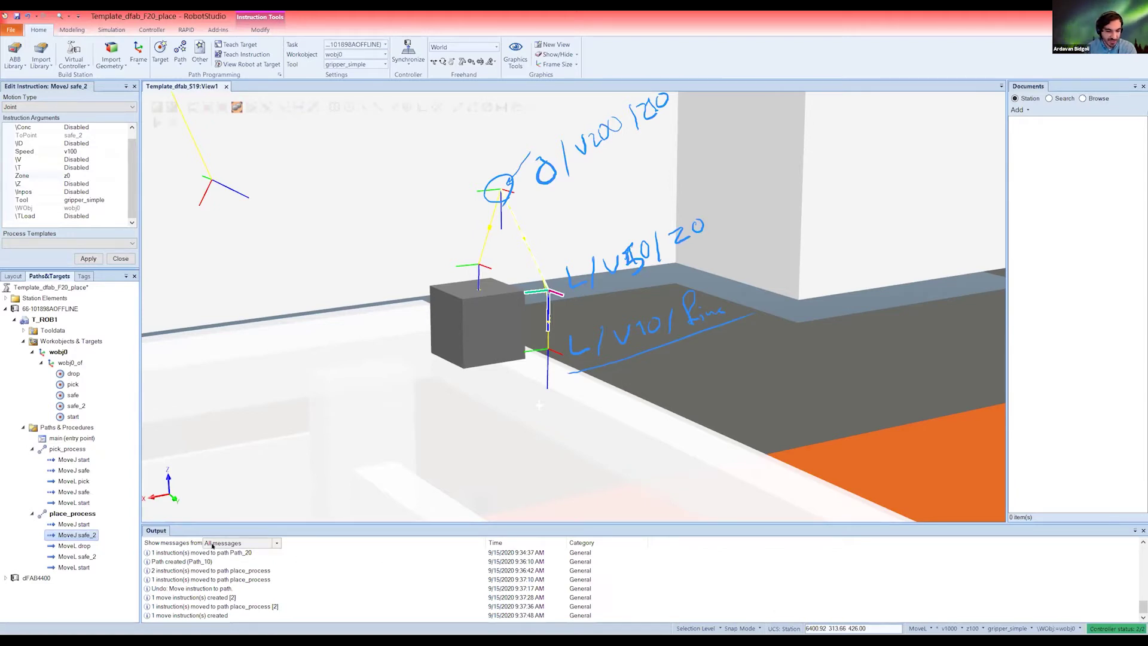
right_click(91, 533)
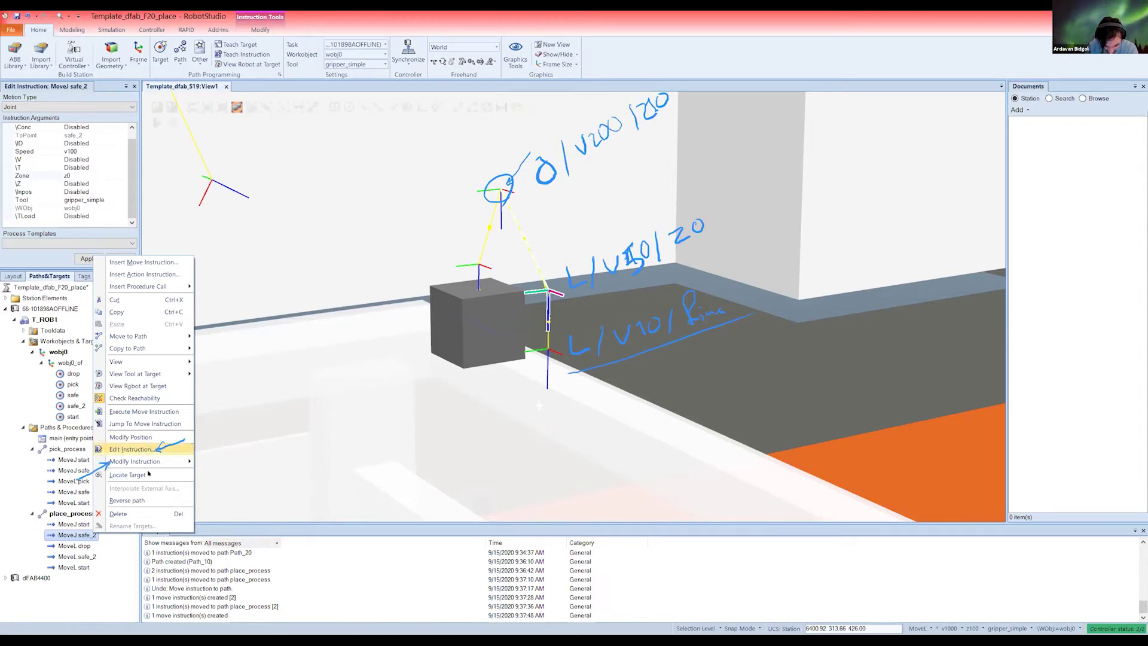
mouse_move(159, 461)
mouse_move(225, 466)
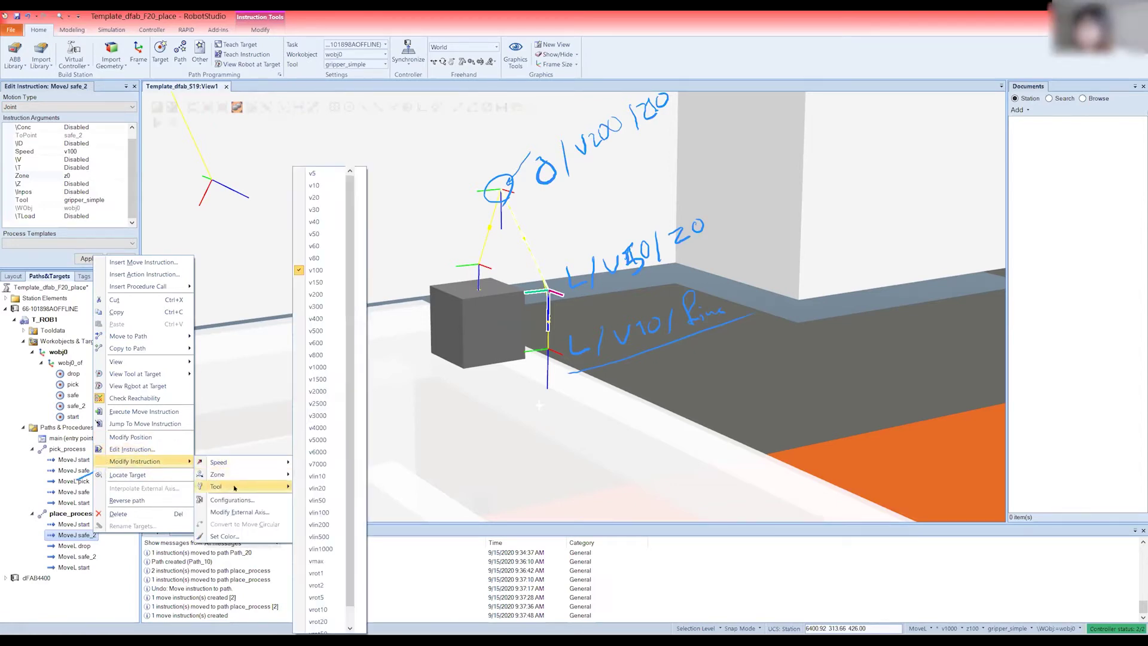
mouse_move(261, 486)
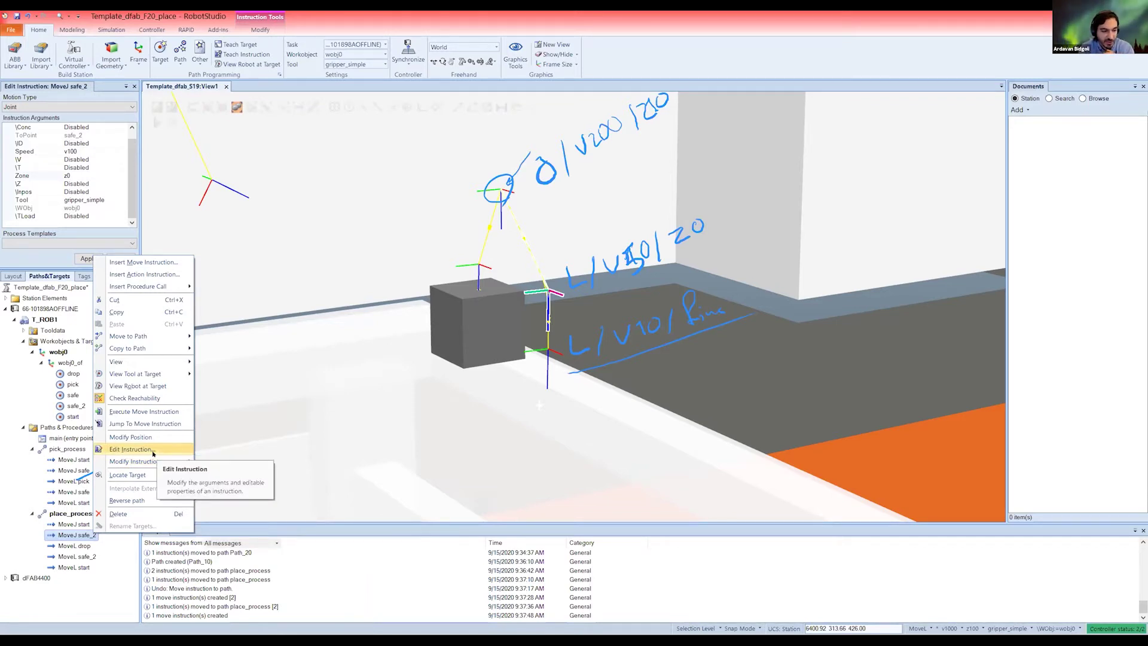
Step: Change the MoveJ safe_2 instruction in place_process to linear motion with speed v10 and zone z0, and apply it
key("Return")
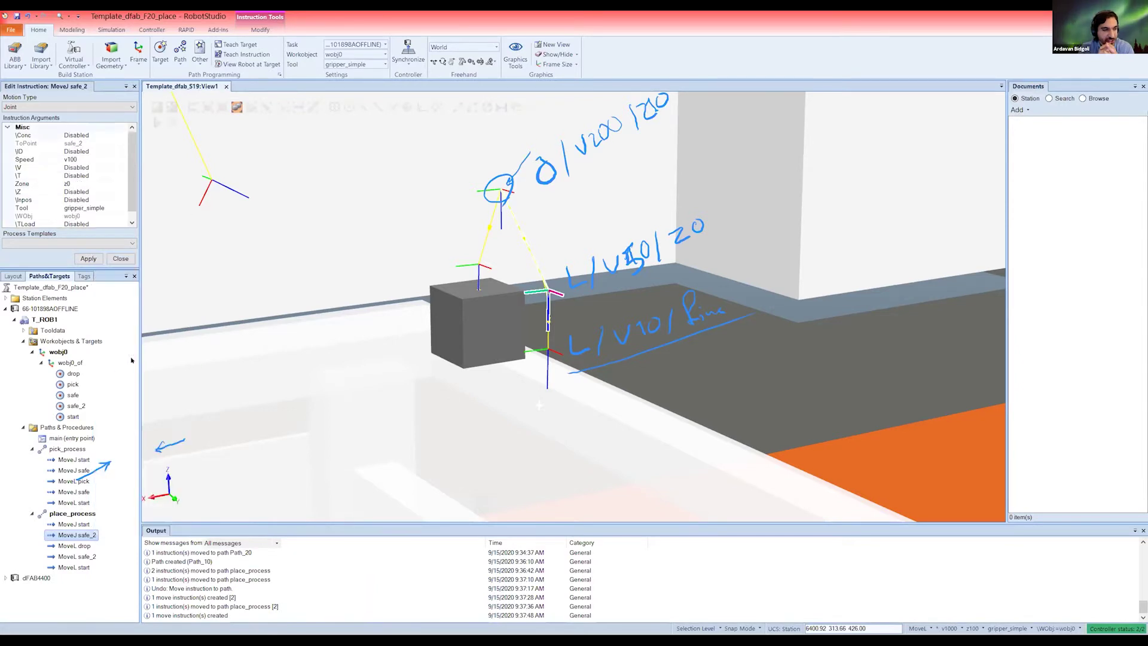
left_click(83, 107)
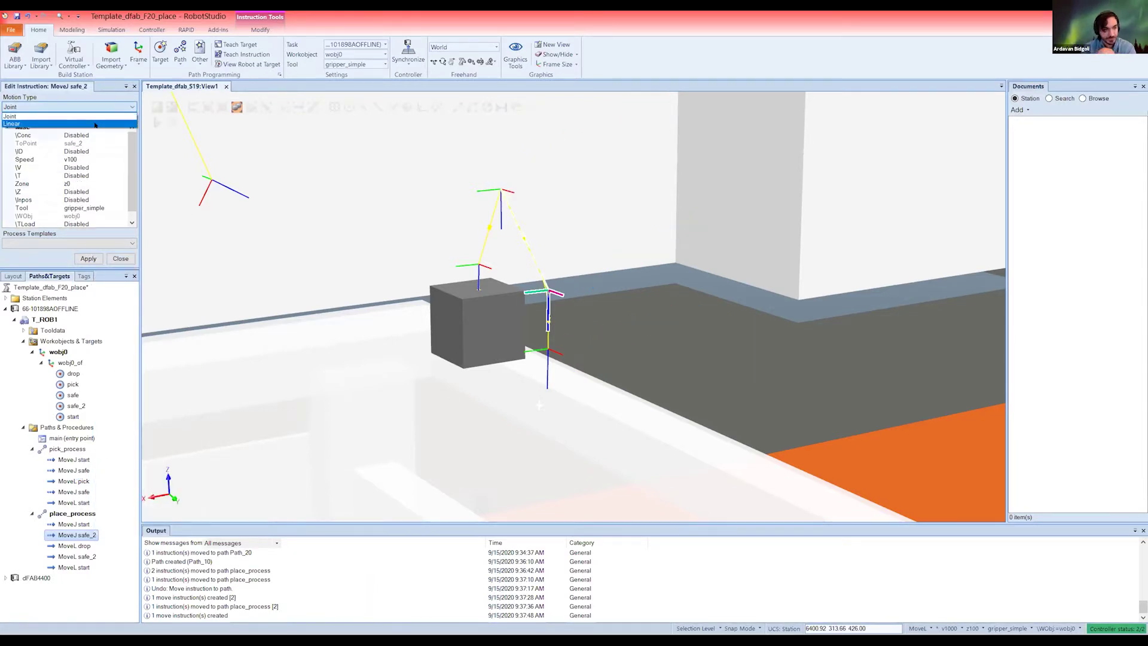
left_click(89, 124)
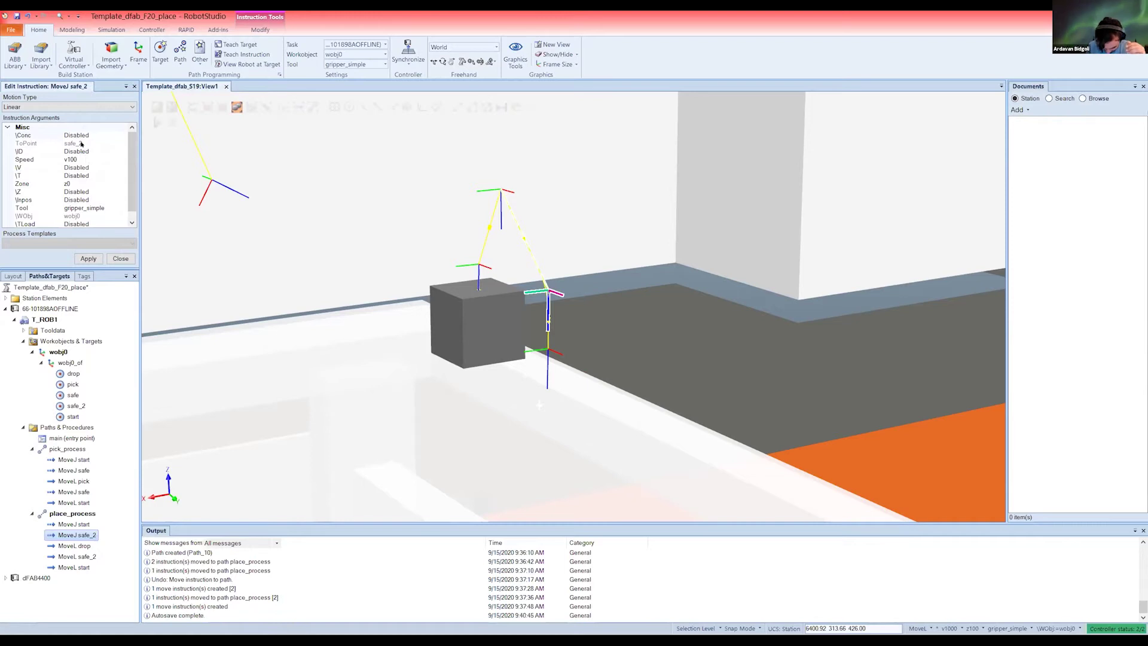
left_click(83, 159)
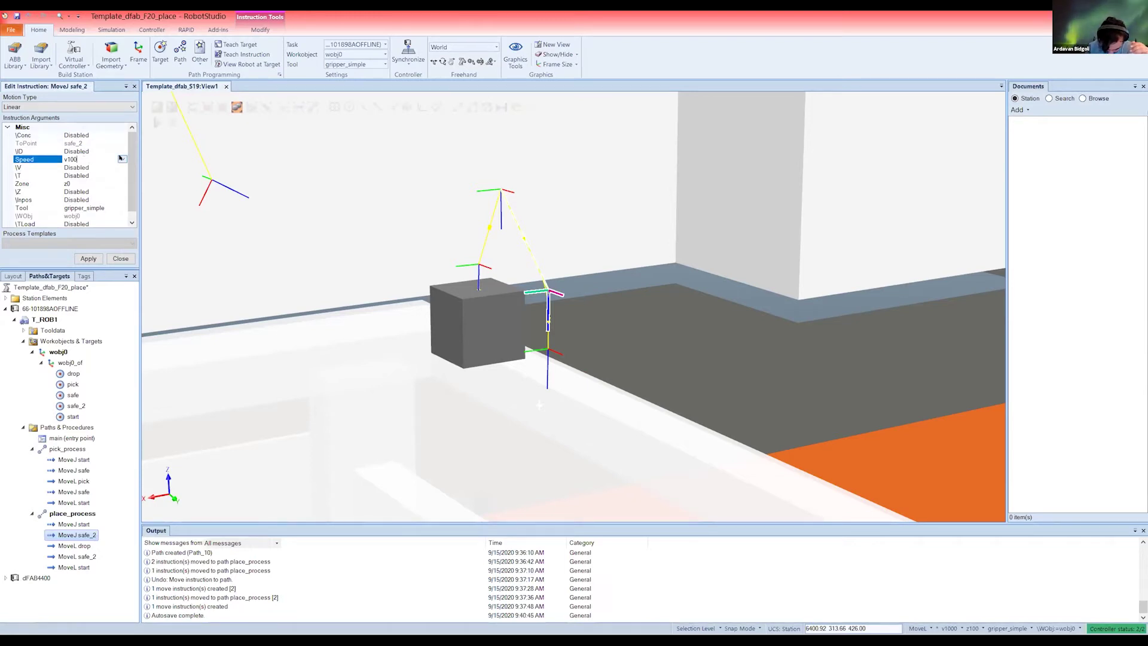
left_click(123, 159)
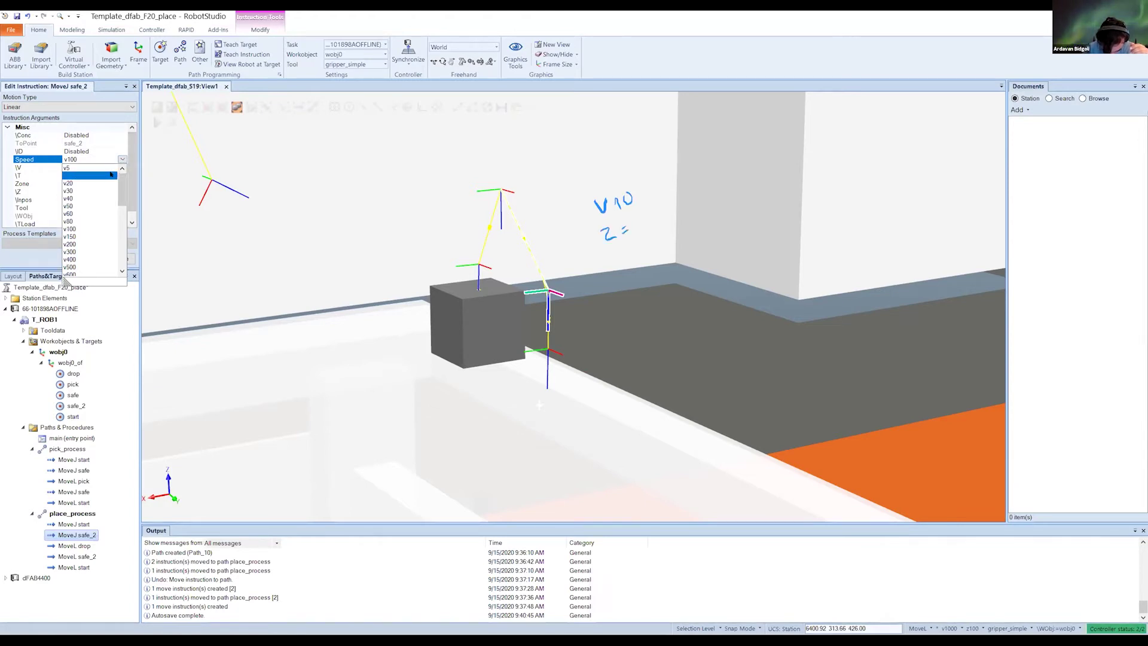
left_click(111, 174)
left_click(93, 183)
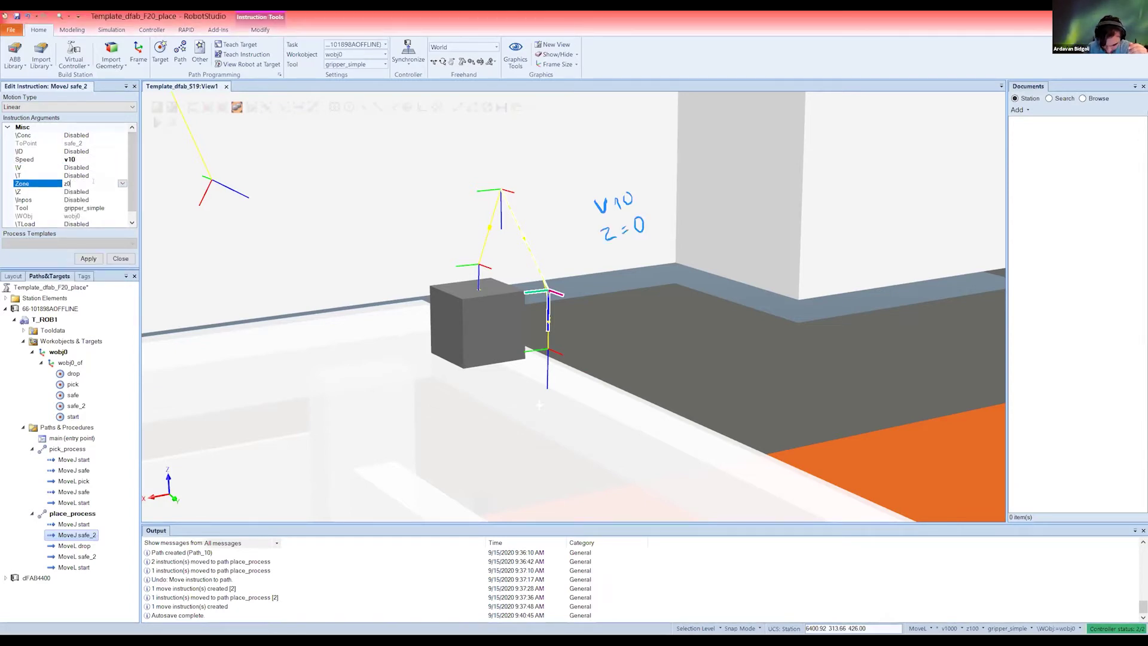
left_click(87, 259)
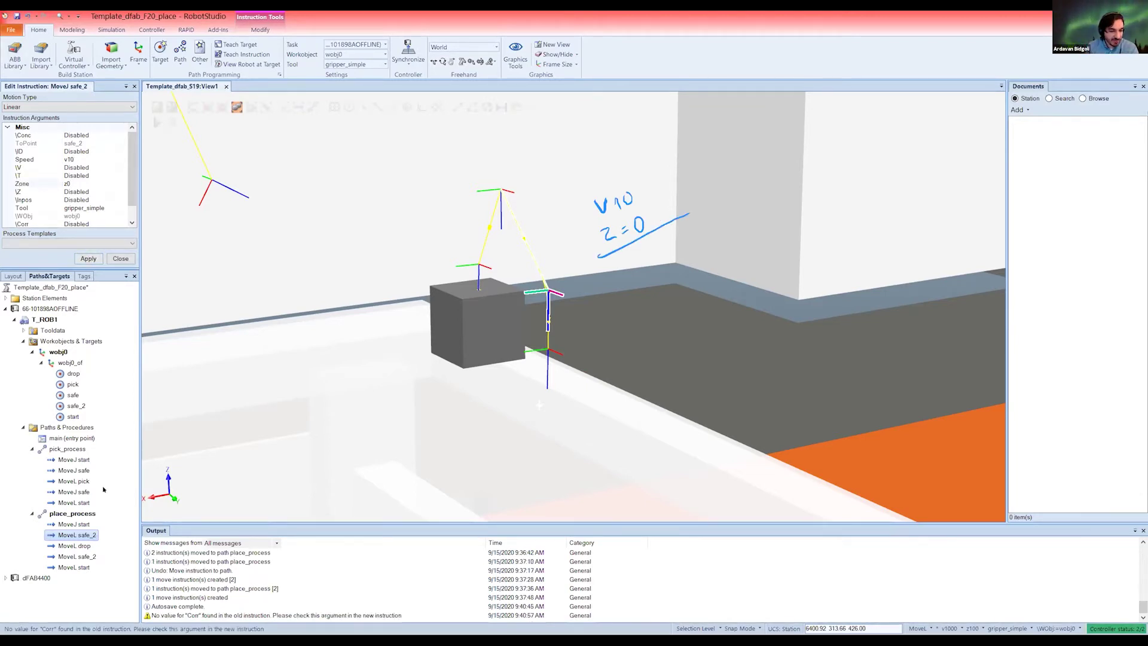
Step: Set the speed of the MoveL drop instruction in place_process to v10 and apply it
left_click(83, 546)
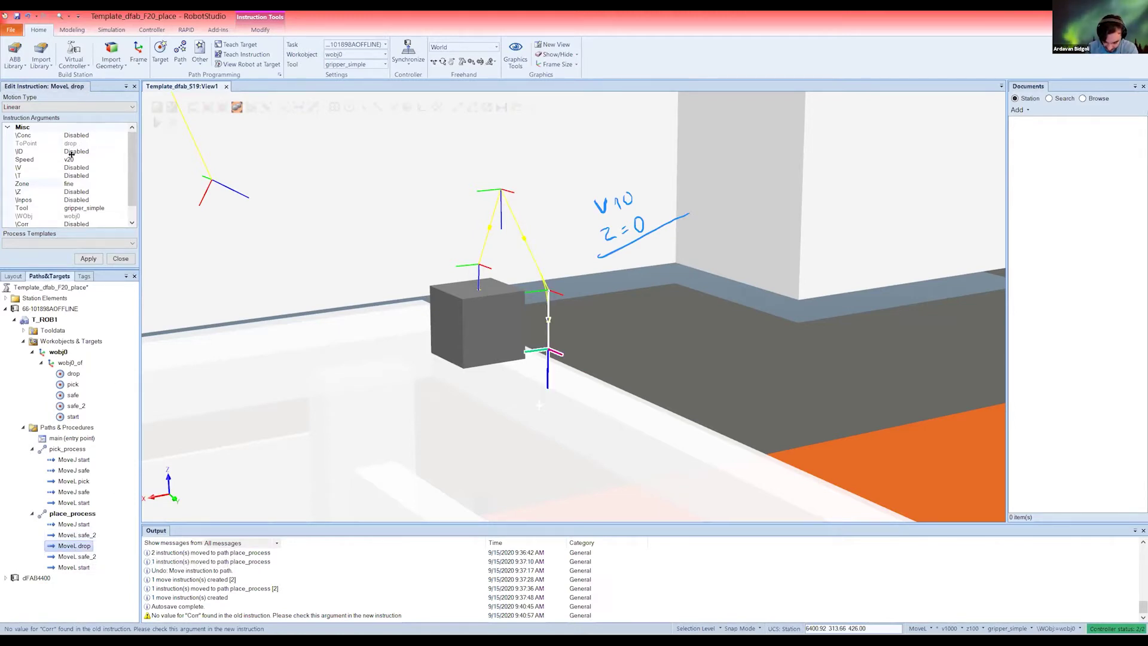
left_click(105, 158)
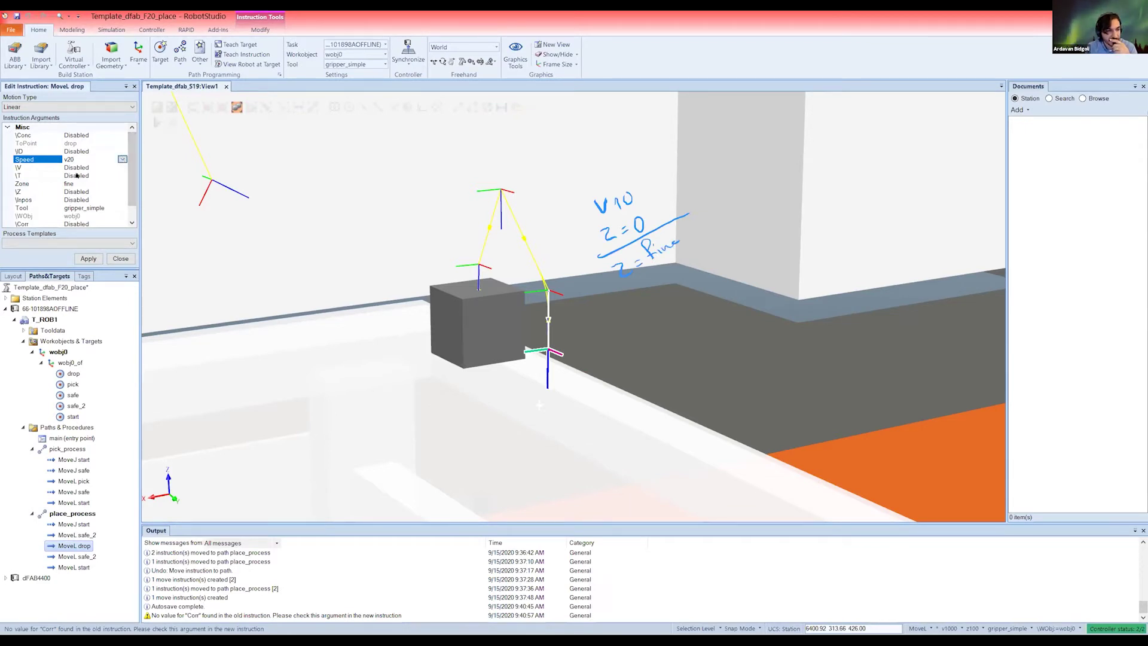
left_click(112, 225)
left_click(89, 258)
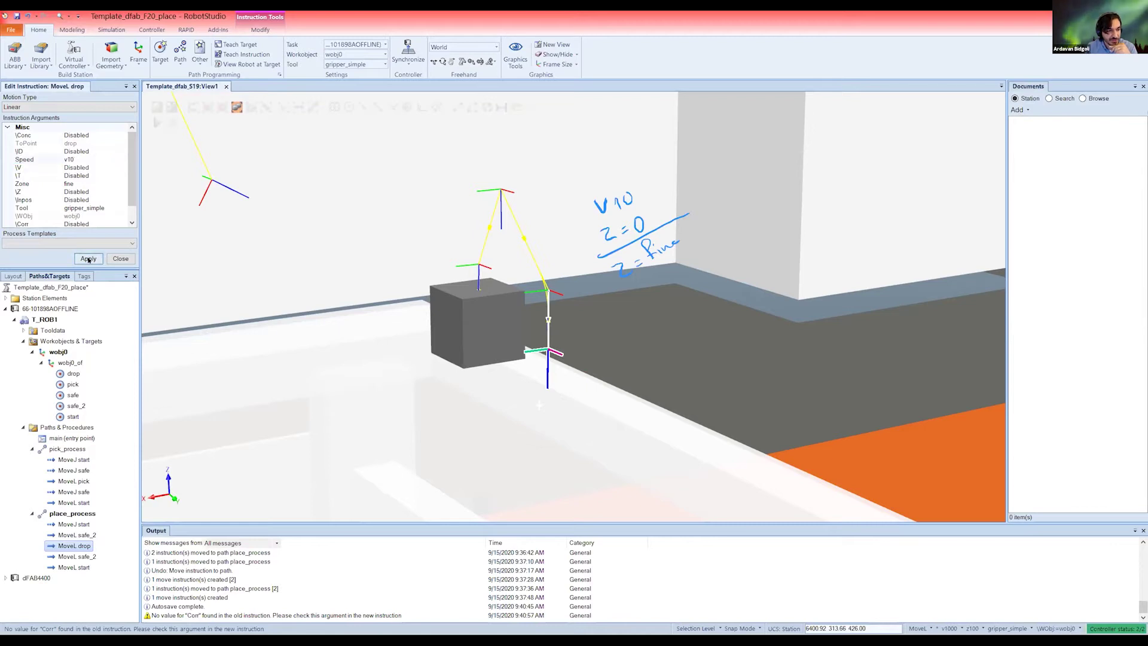
left_click(78, 557)
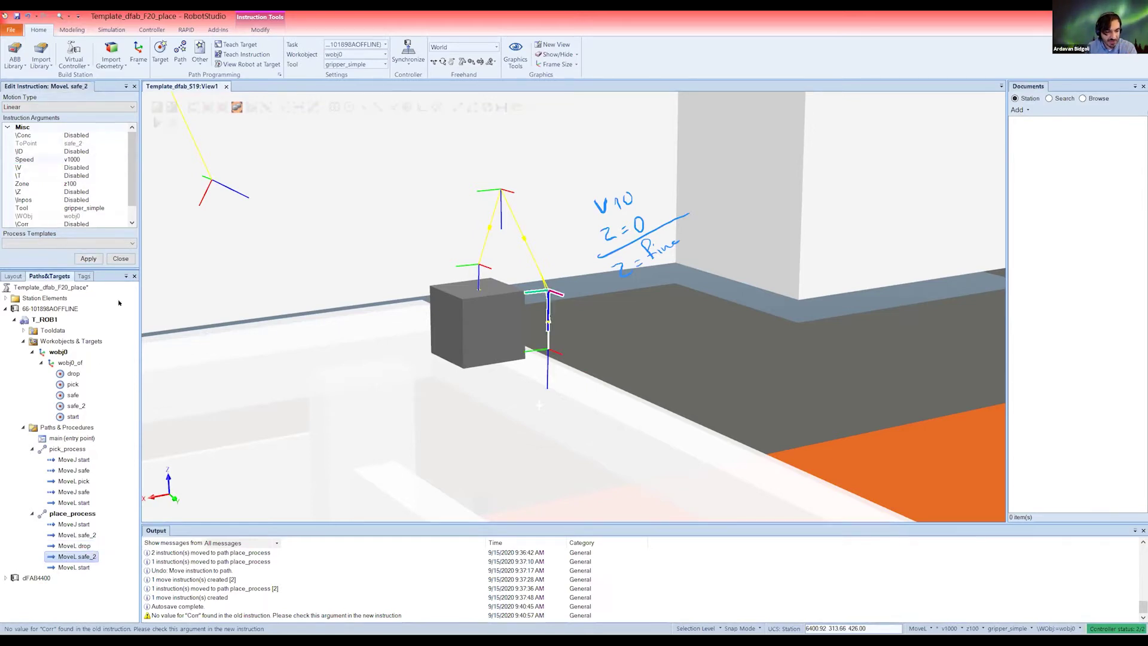
left_click(87, 159)
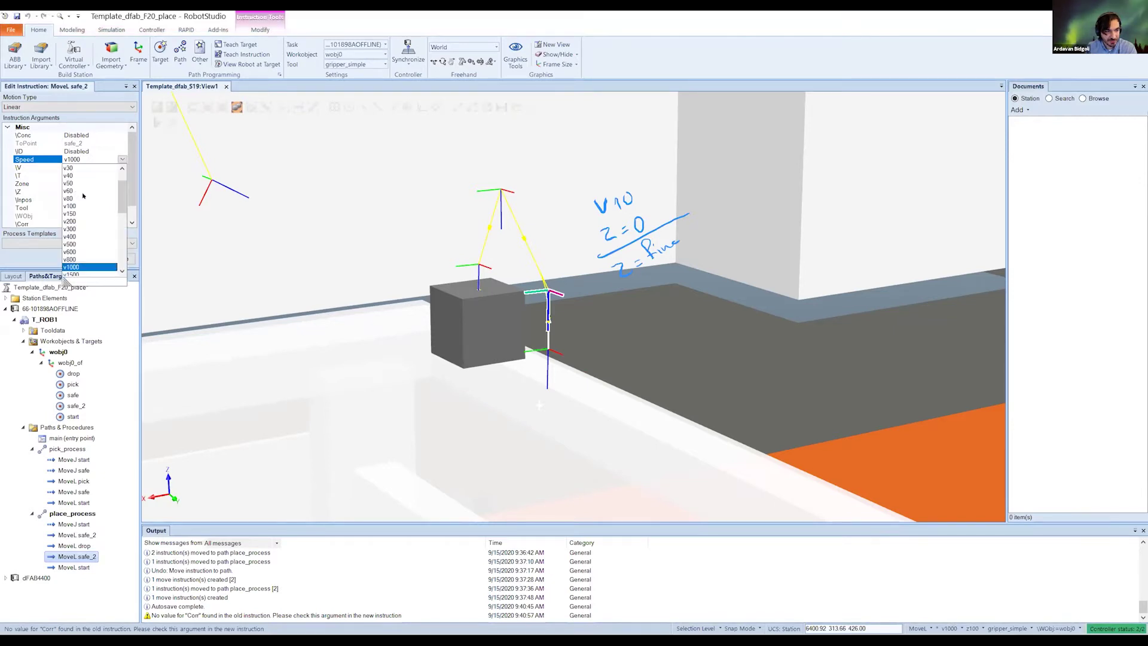
scroll(82, 193, "up", 1)
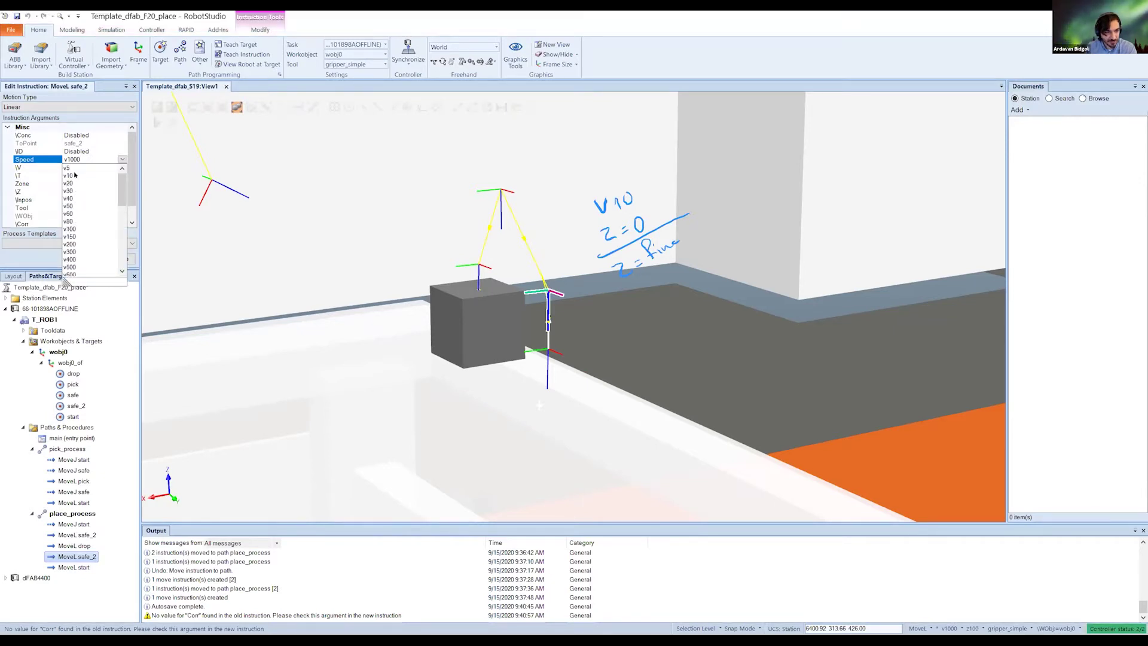
left_click(75, 175)
left_click(119, 183)
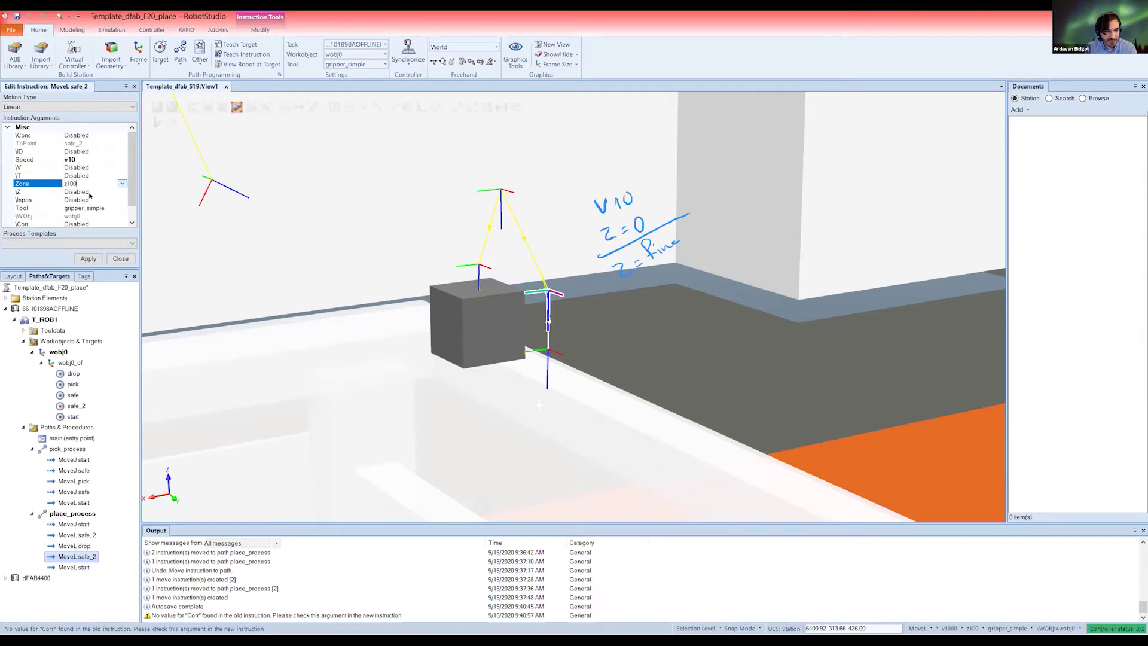
left_click(68, 201)
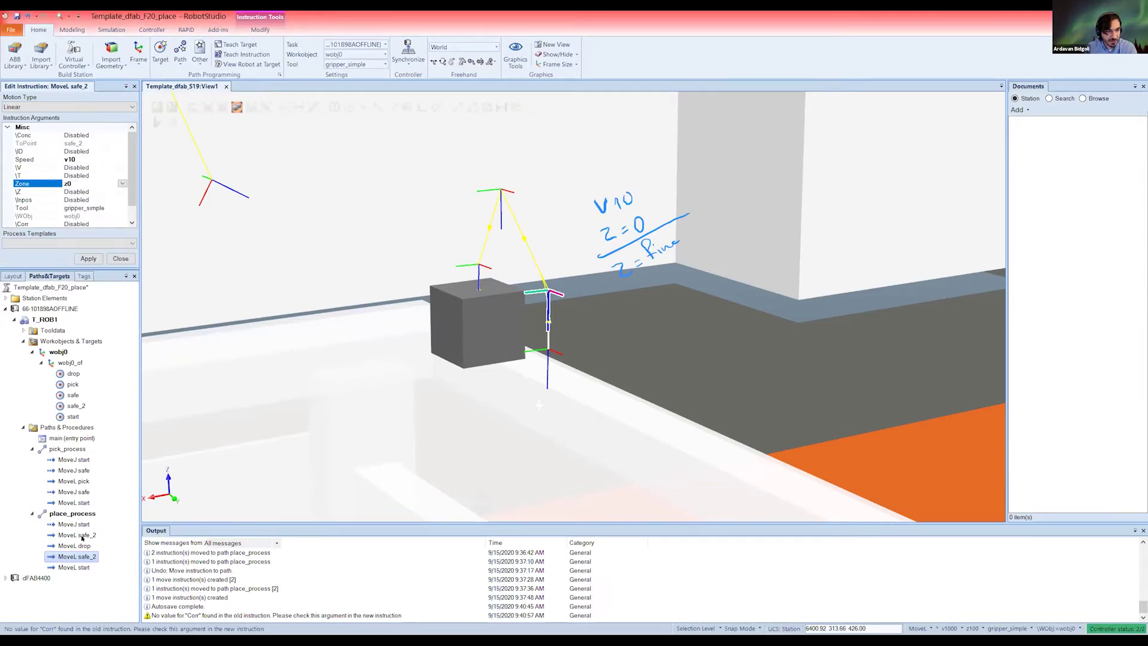
left_click(74, 567)
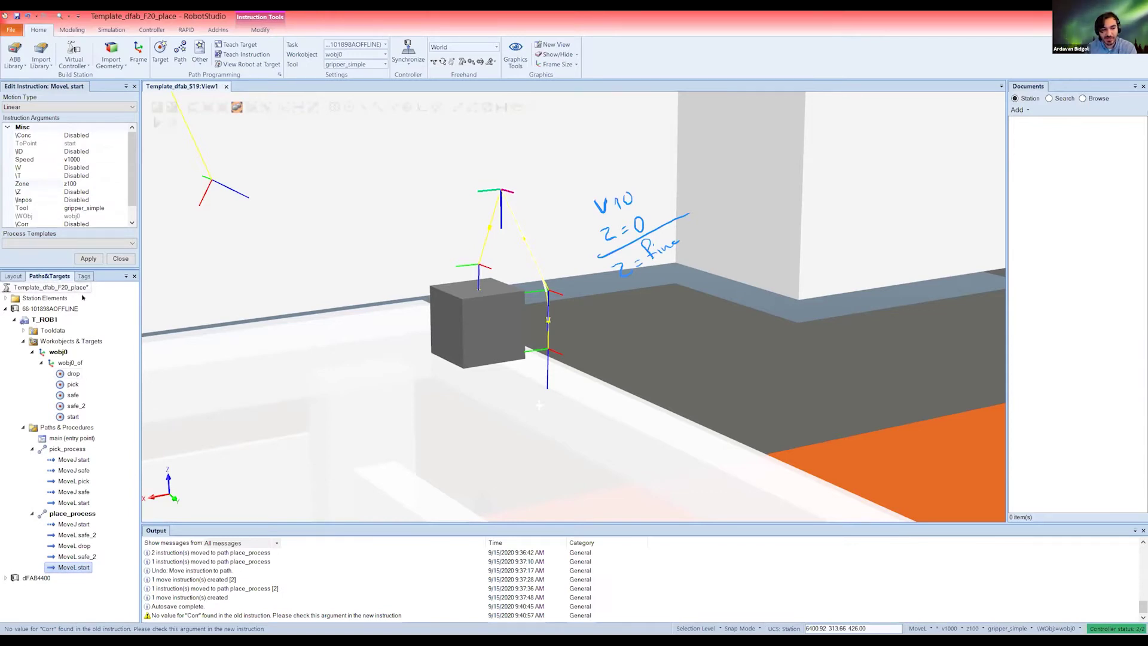
Step: Set the MoveL safe_2 instruction following MoveL drop to speed v10 and zone z0, and apply the change
left_click(73, 556)
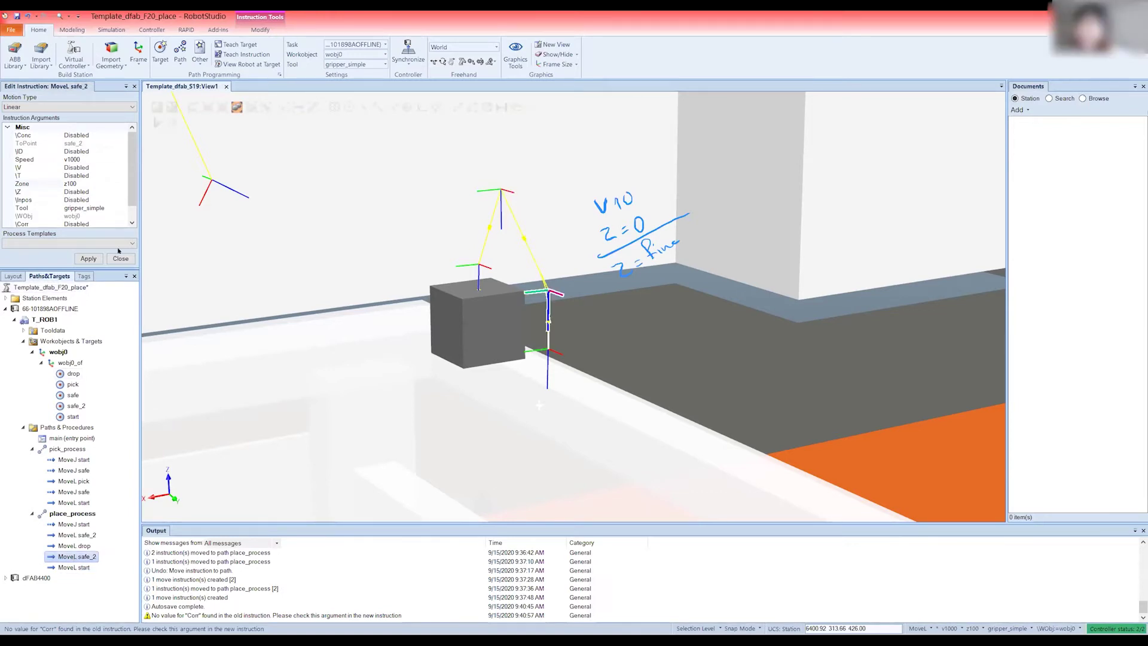
left_click(122, 160)
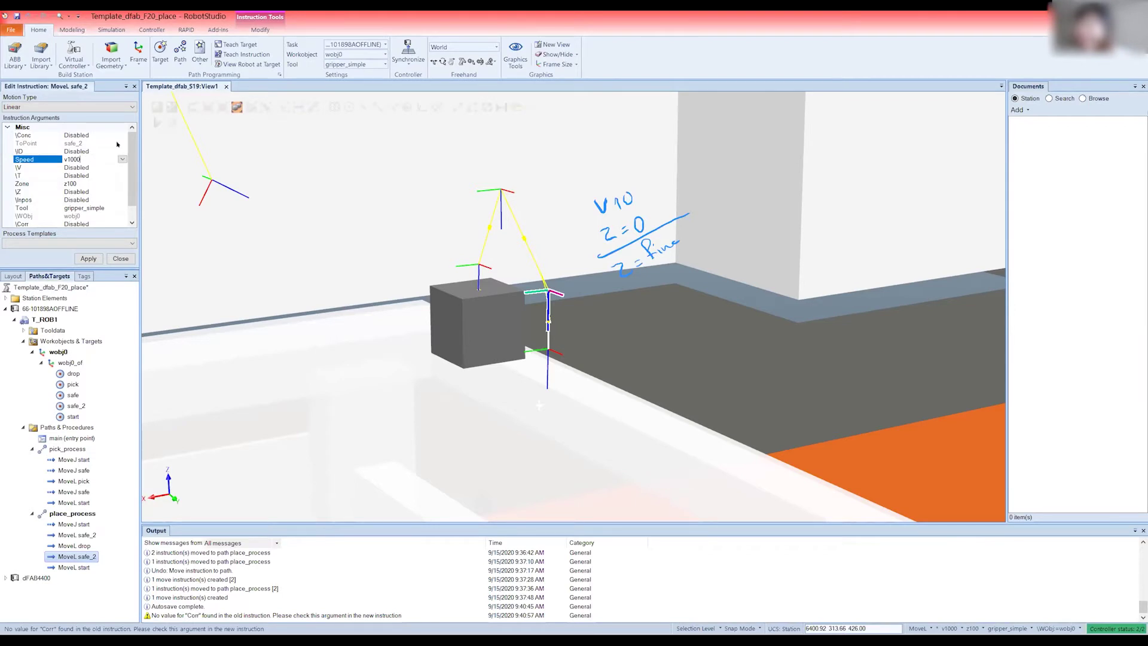
left_click(122, 159)
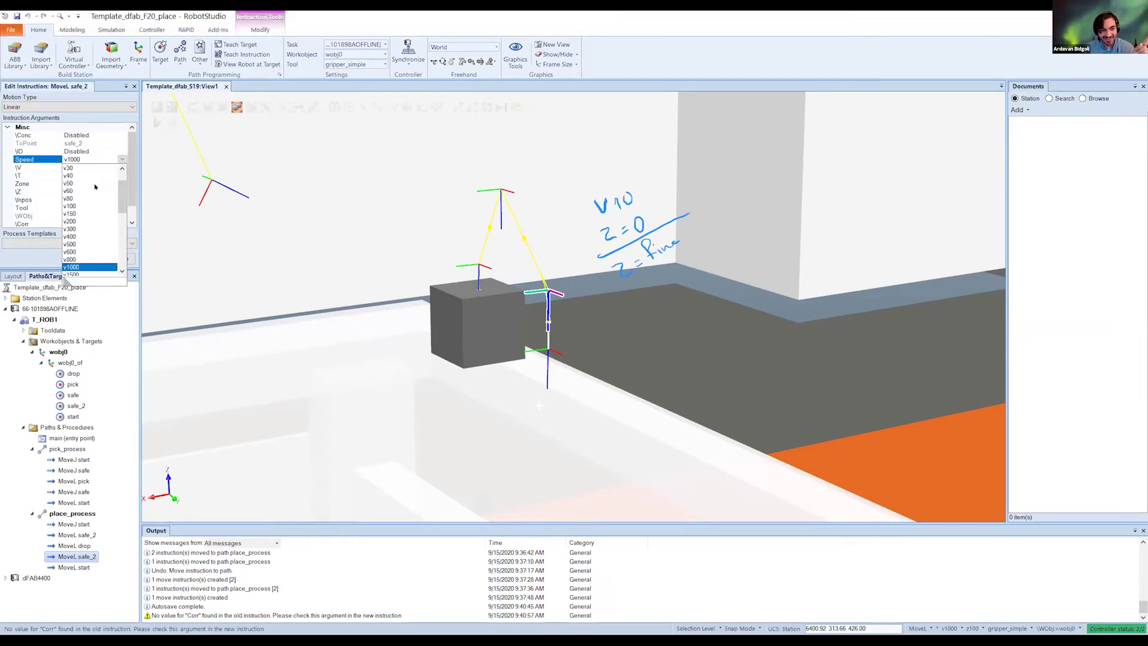
left_click(68, 176)
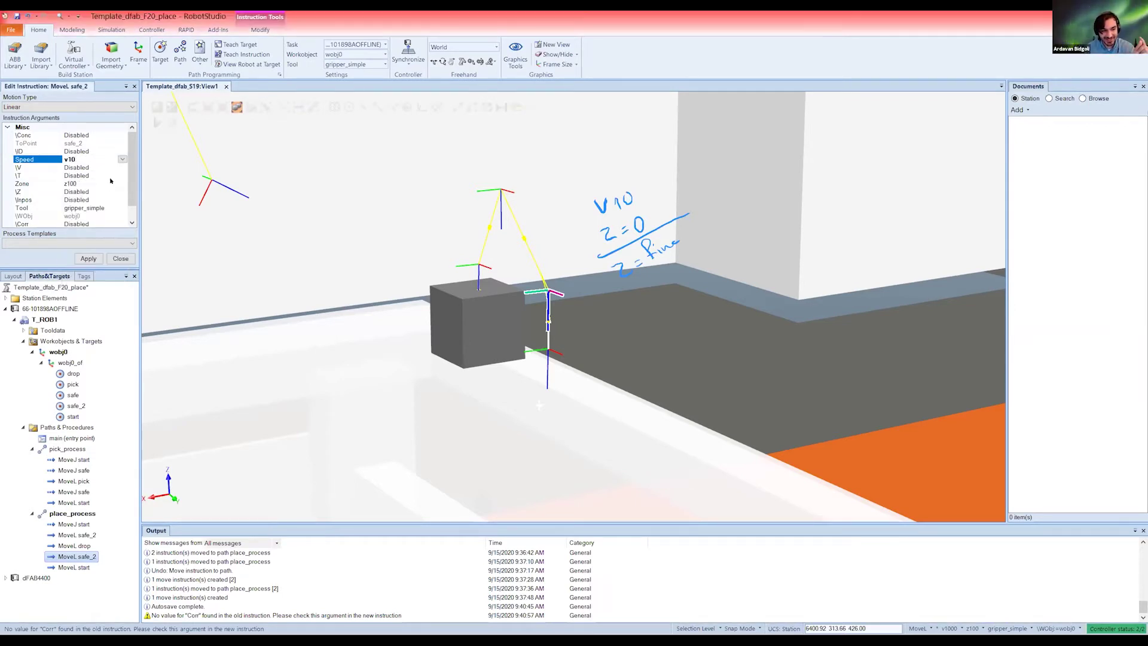
left_click(90, 183)
left_click(123, 184)
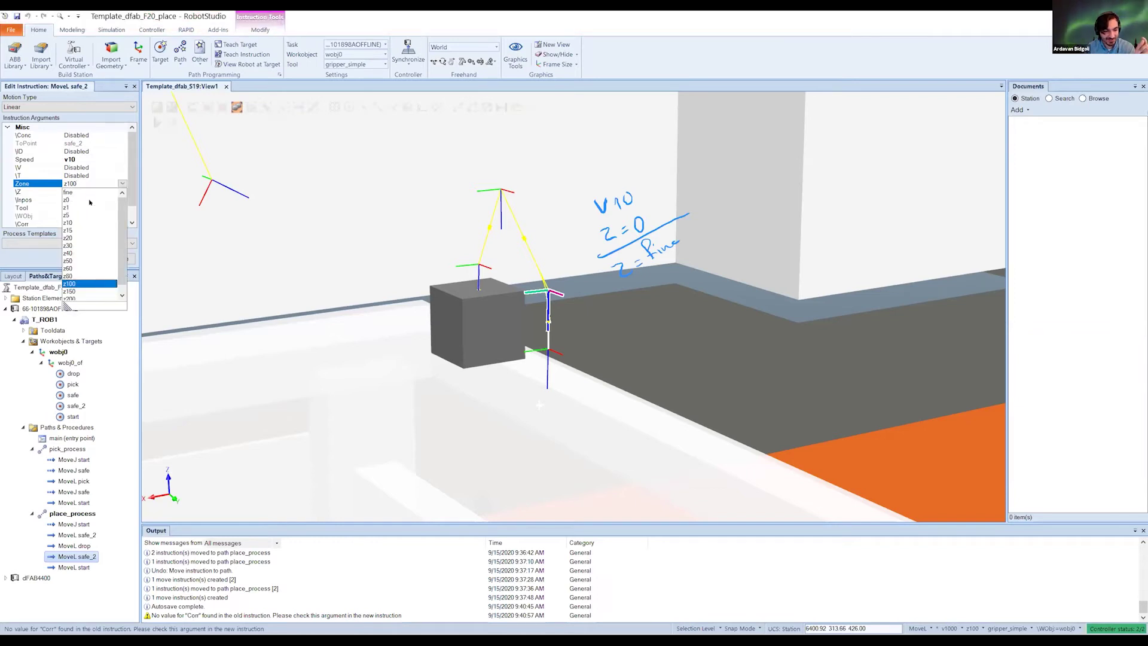
left_click(84, 200)
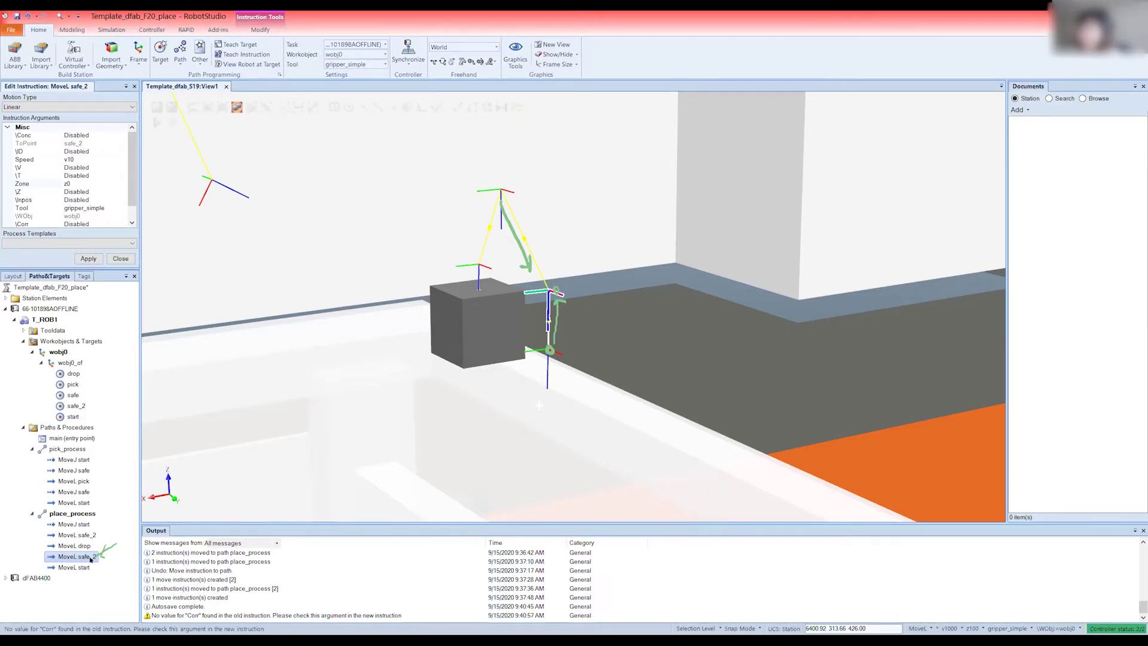
Step: Change both MoveJ safe instructions in pick_process to linear motion together and apply the change
left_click(82, 492)
left_click(81, 470, "ctrl")
left_click(98, 106)
left_click(72, 116)
left_click(83, 262)
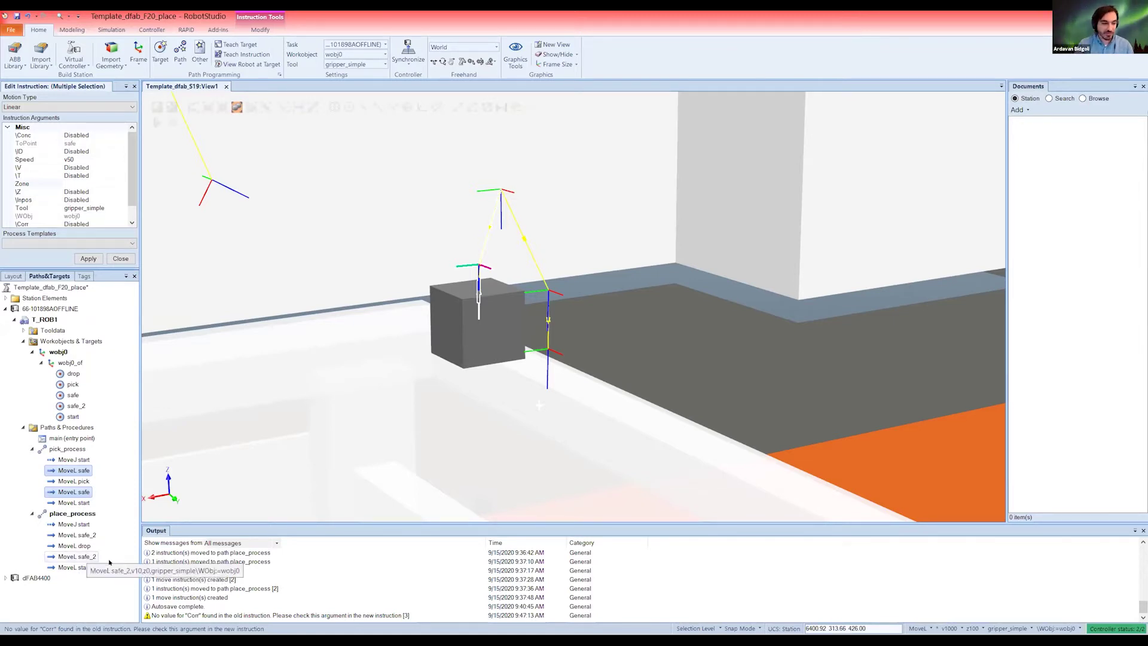
Step: Change the final MoveL start instructions of pick_process and place_process to joint motion together and apply the change
left_click(87, 568)
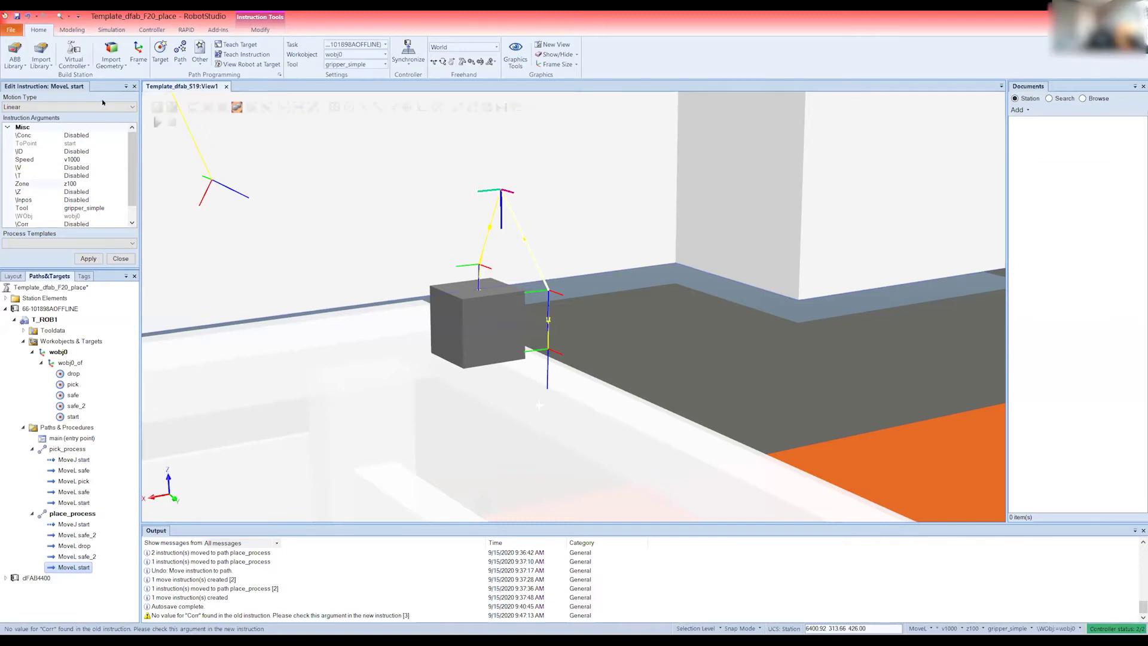
left_click(82, 503, "ctrl")
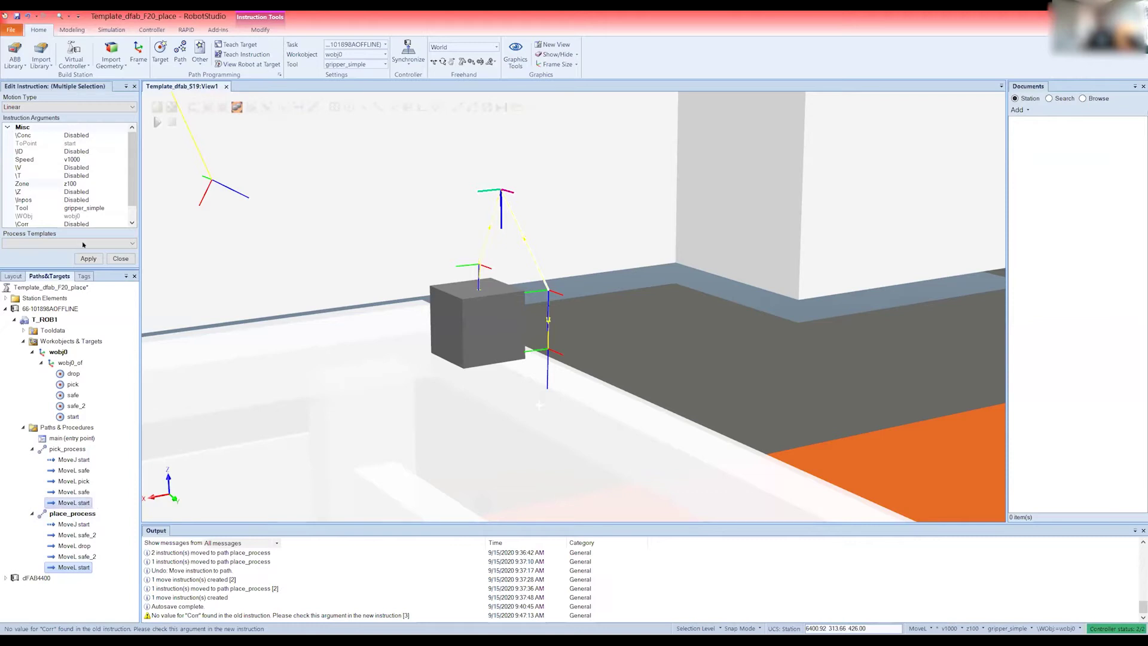
left_click(82, 107)
left_click(84, 123)
left_click(88, 259)
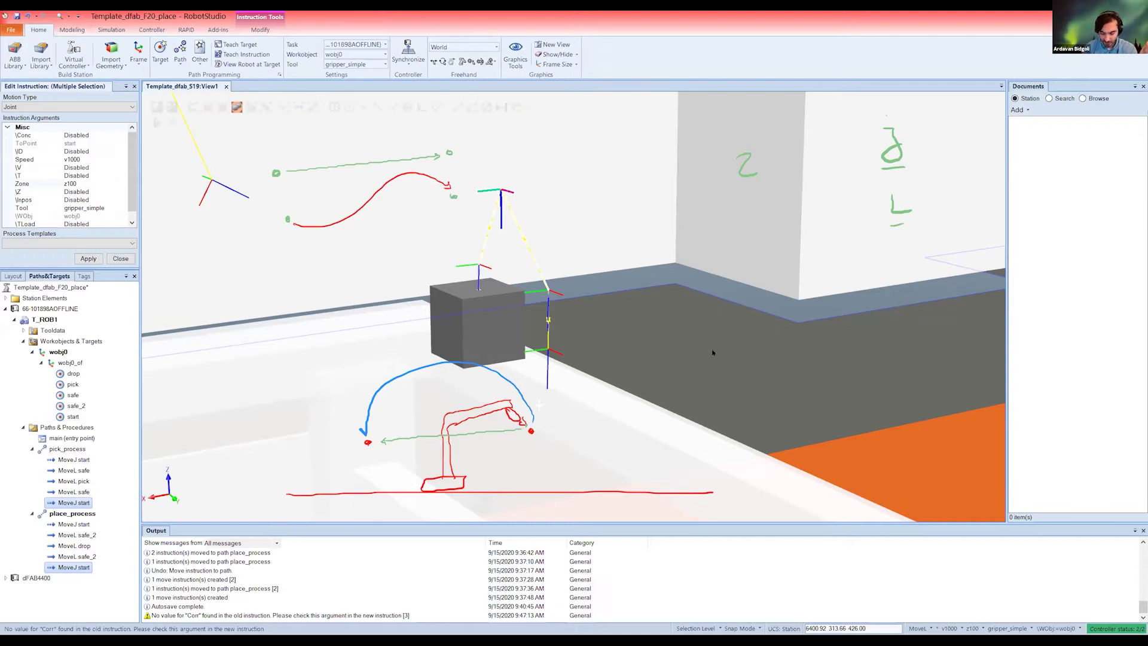
Step: Switch to the Template_dfab_F20_pick_process station and view the white robot on the orange track up close
left_click(543, 152)
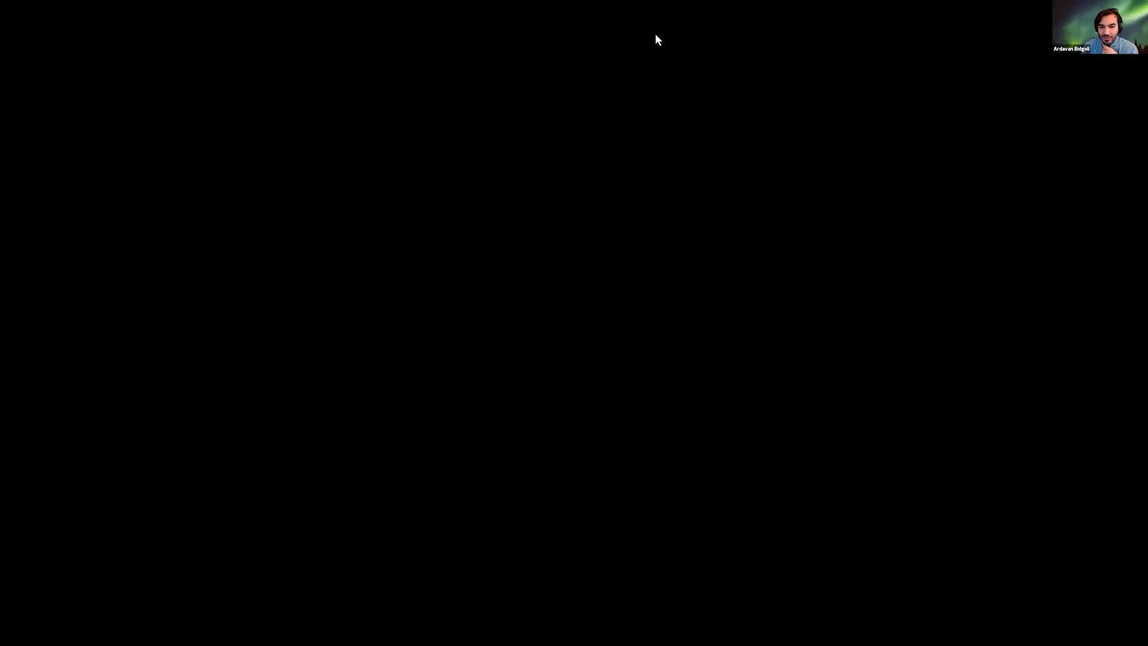
scroll(639, 300, "down", 5)
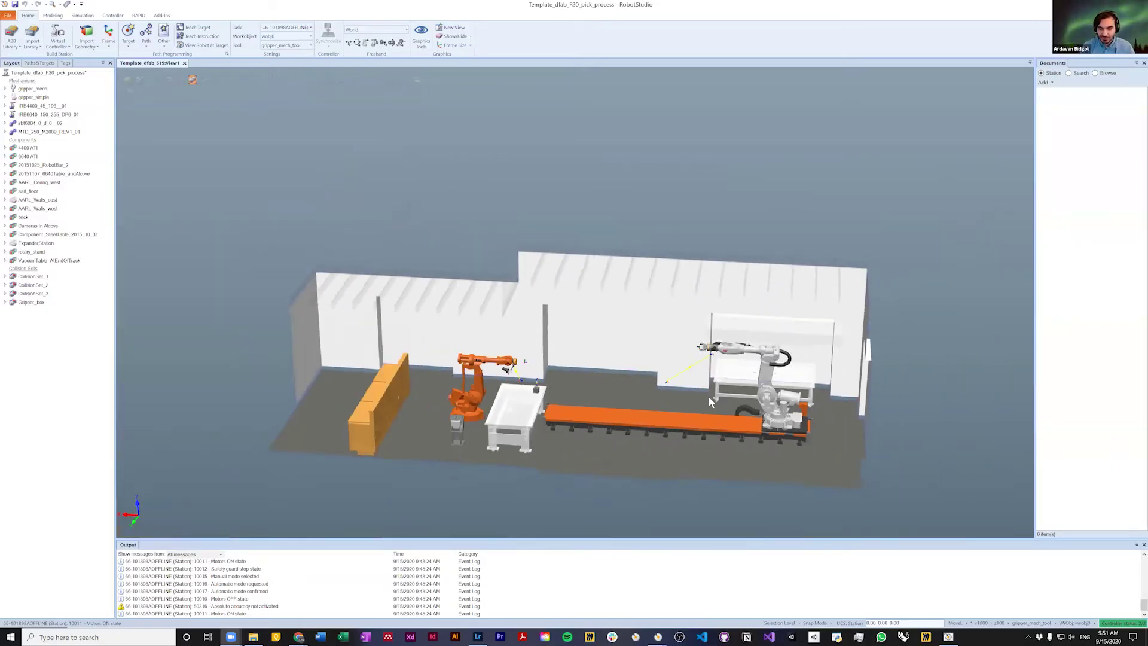
scroll(705, 399, "up", 6)
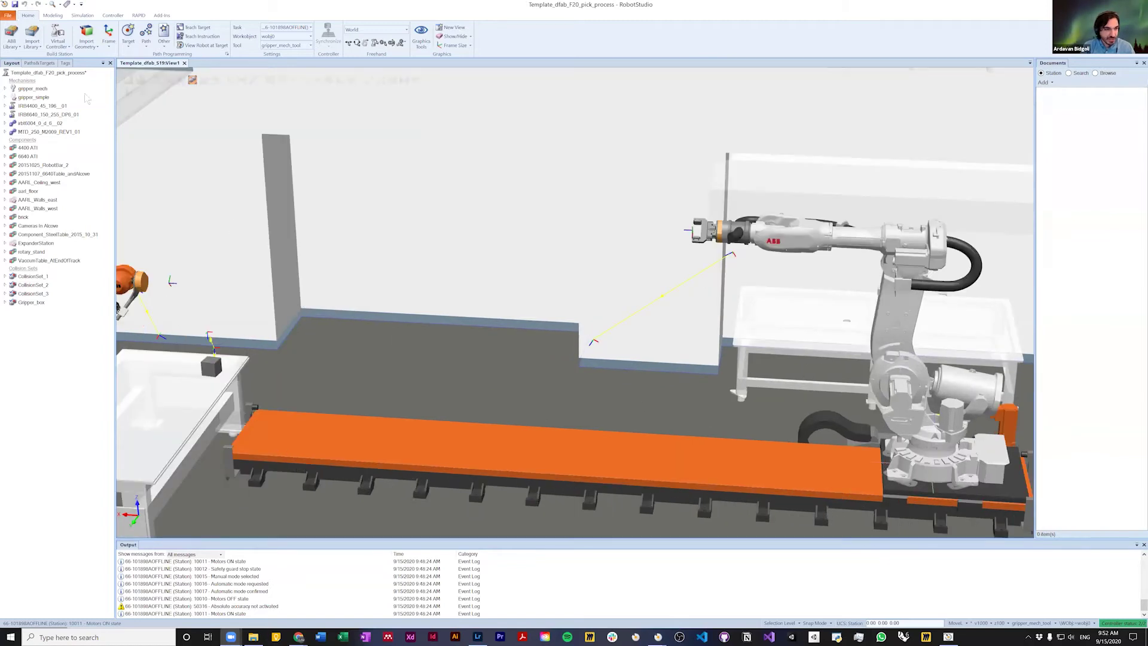
Step: Expand T_ROB1's workobject wobj0 in the station's paths and targets, and check where pick_point and safe_point are
left_click(38, 63)
left_click(20, 116)
left_click(27, 125)
left_click(34, 133)
left_click(63, 142)
left_click(64, 150)
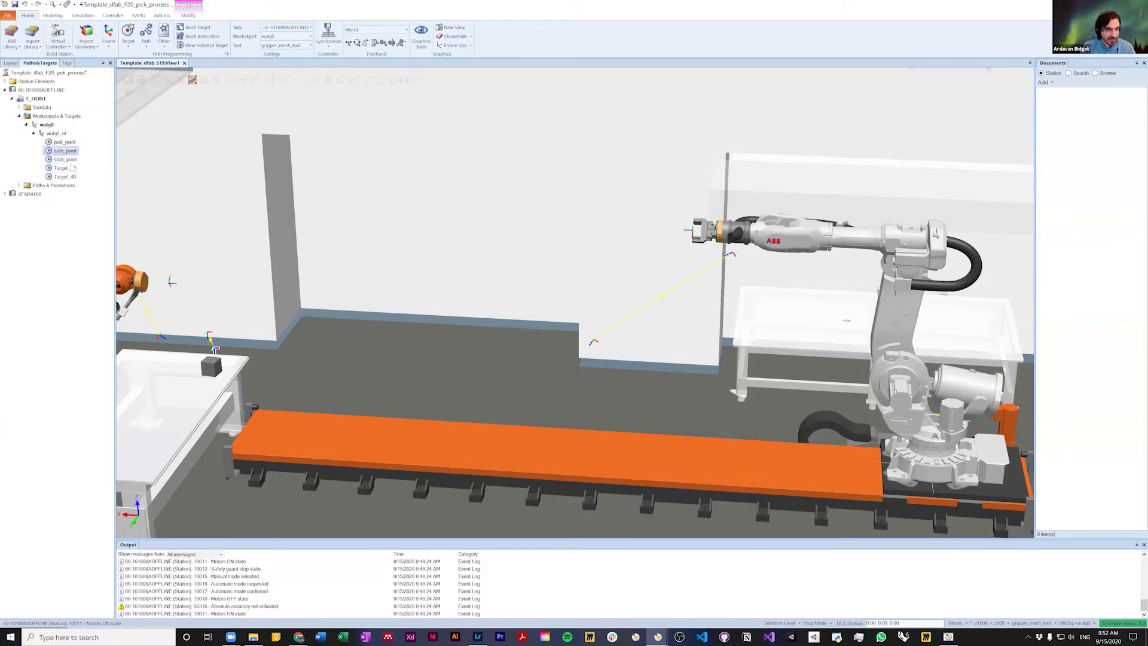
Step: Jog the white robot's base along the orange track to the end beside the white table
scroll(242, 214, "down", 3)
left_click(698, 373)
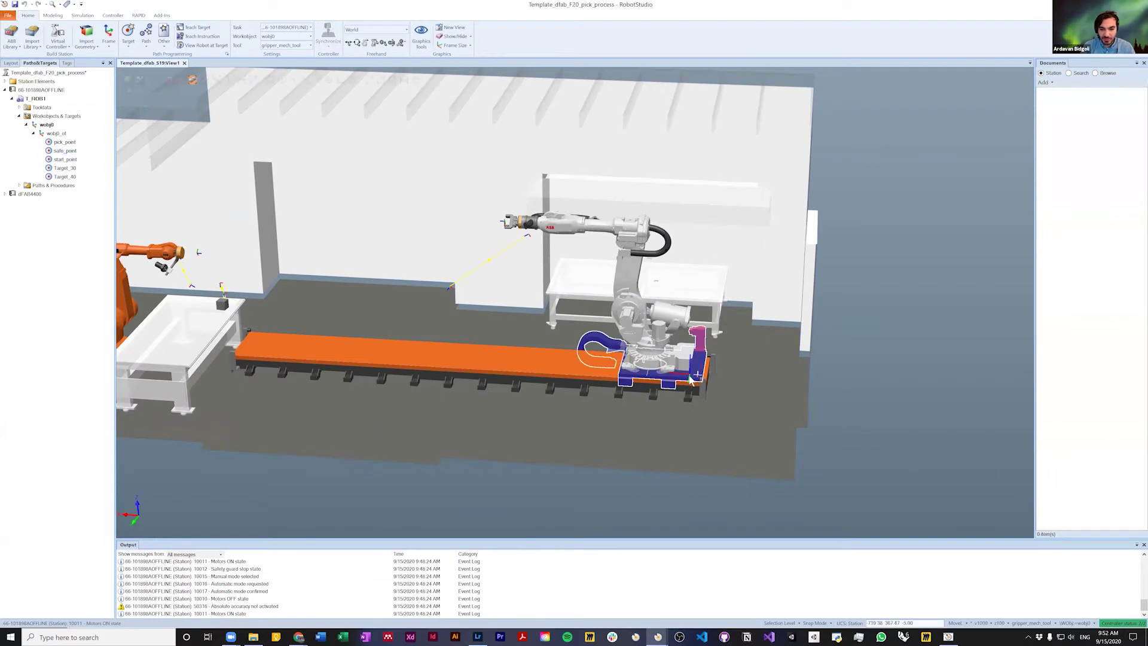
left_click(349, 43)
left_click(375, 43)
left_click_drag(689, 374, 363, 350)
right_click(363, 350)
left_click(284, 419)
left_click_drag(284, 419, 623, 404, "ctrl")
left_click_drag(487, 382, 851, 396, "ctrl")
left_click_drag(664, 376, 709, 375, "ctrl")
scroll(504, 294, "up", 5)
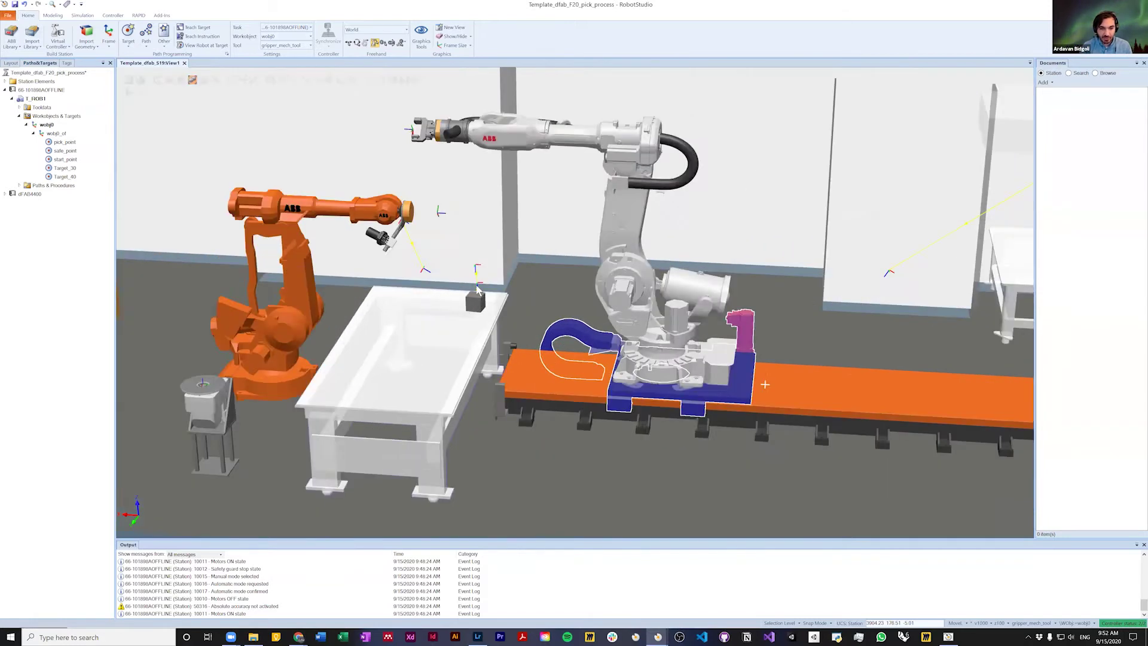
left_click_drag(502, 293, 806, 340, "ctrl")
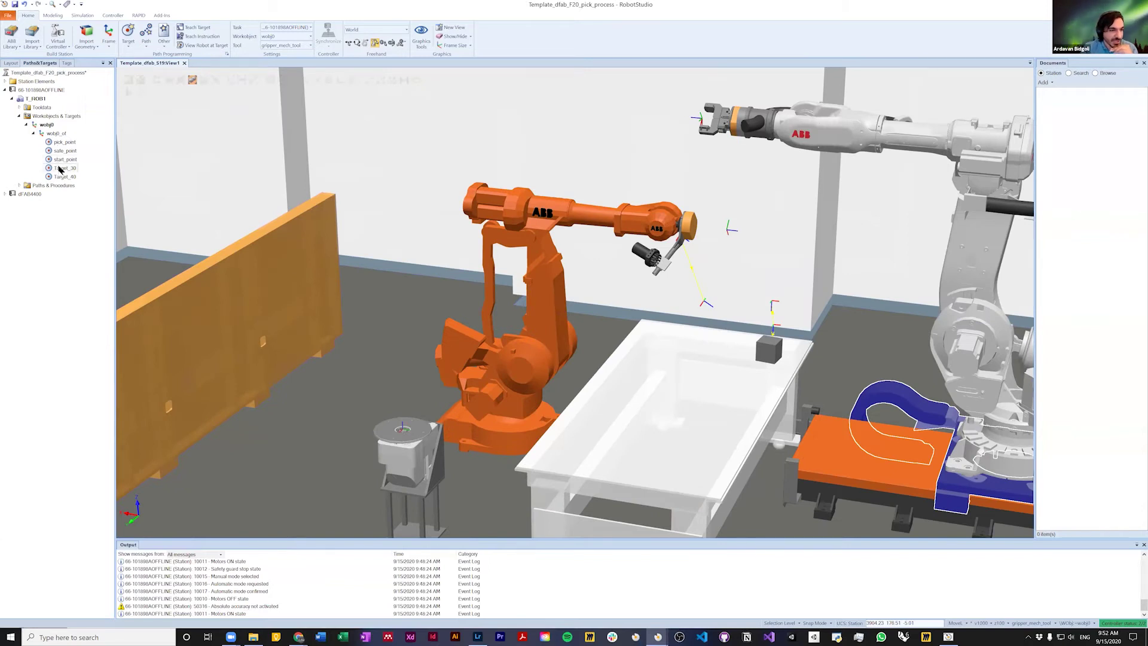
Step: Examine where the start_point target lies relative to the table, the brick and the robot
double_click(59, 161)
scroll(486, 297, "down", 6)
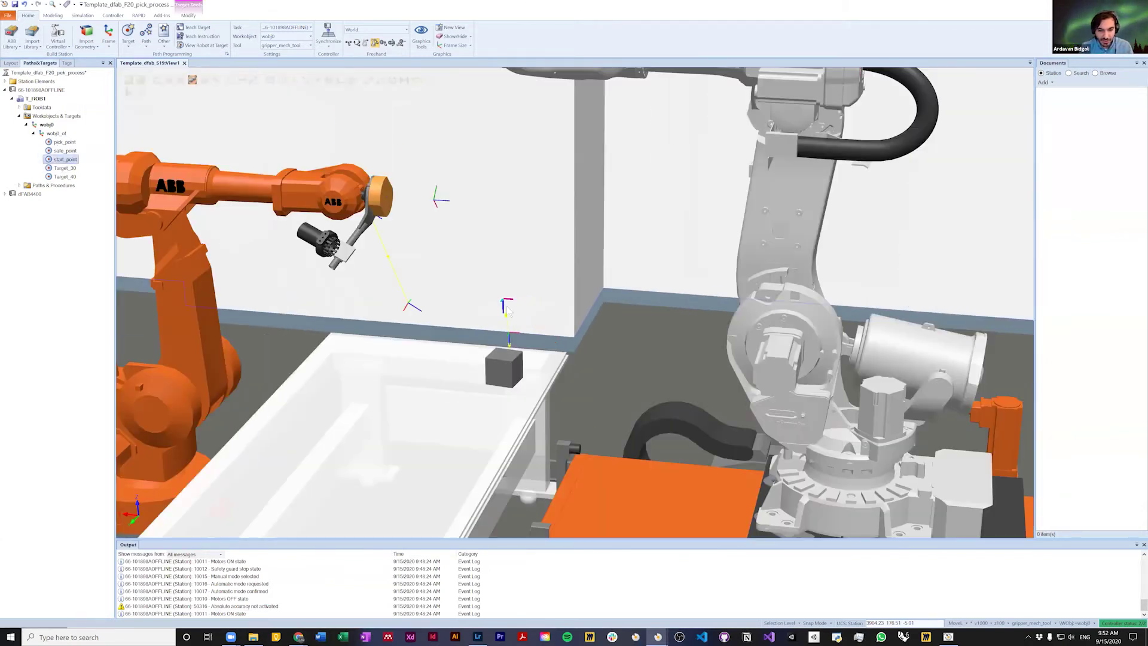
scroll(508, 326, "down", 5)
scroll(621, 357, "up", 7)
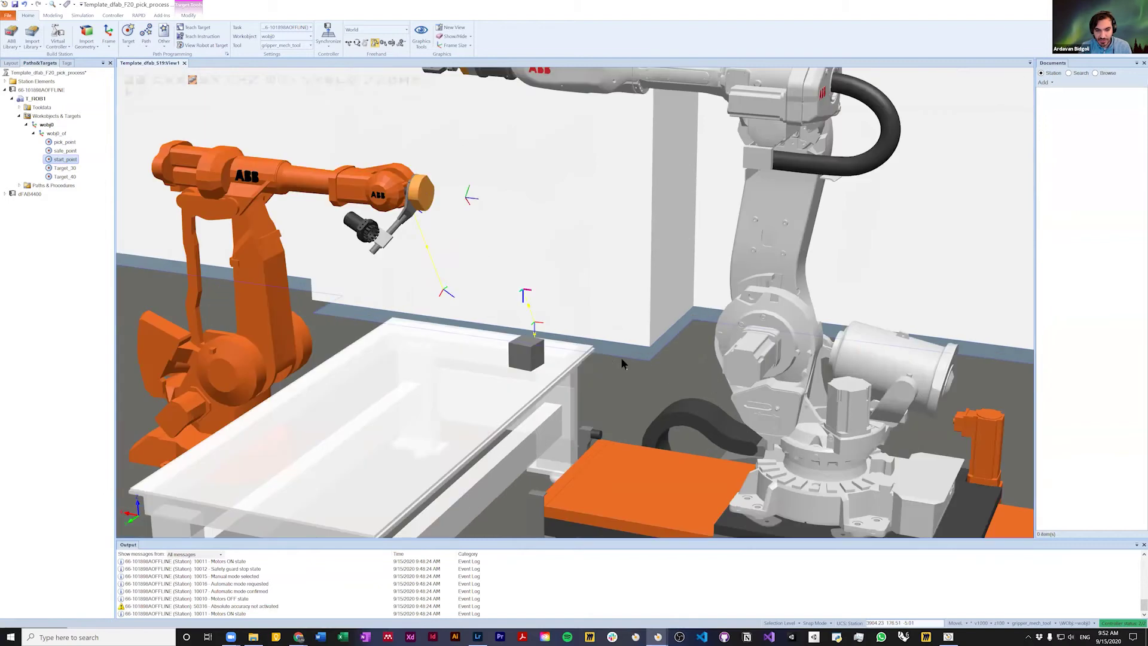
scroll(538, 325, "down", 4)
scroll(474, 274, "up", 5)
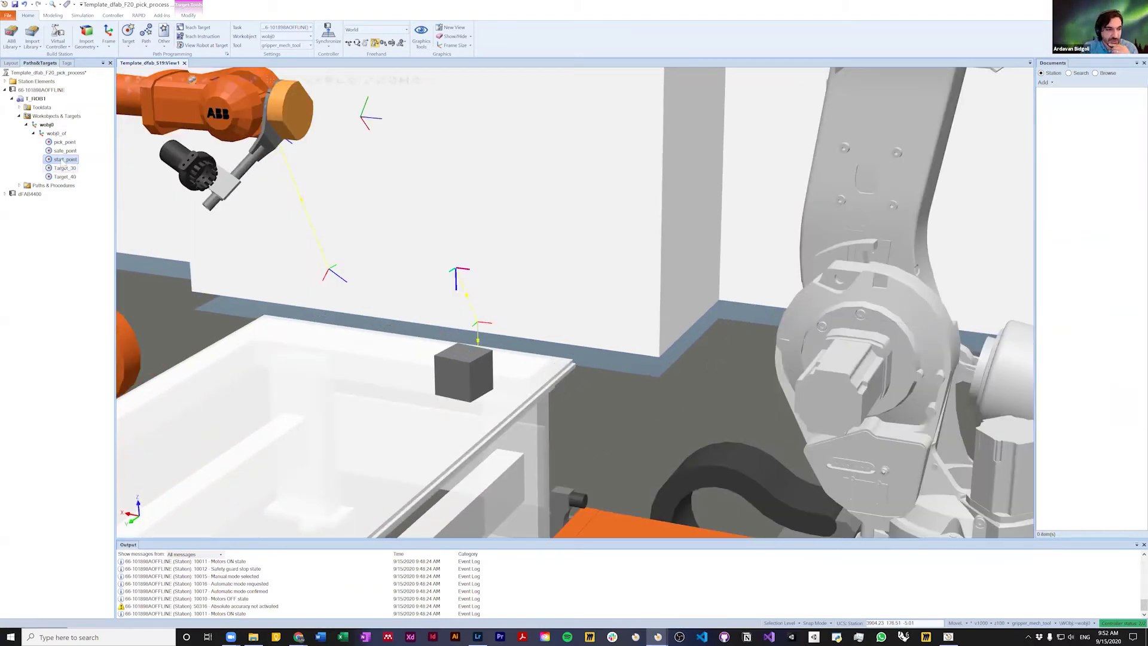
Step: Copy the pick_point and safe_point targets together
left_click(64, 142)
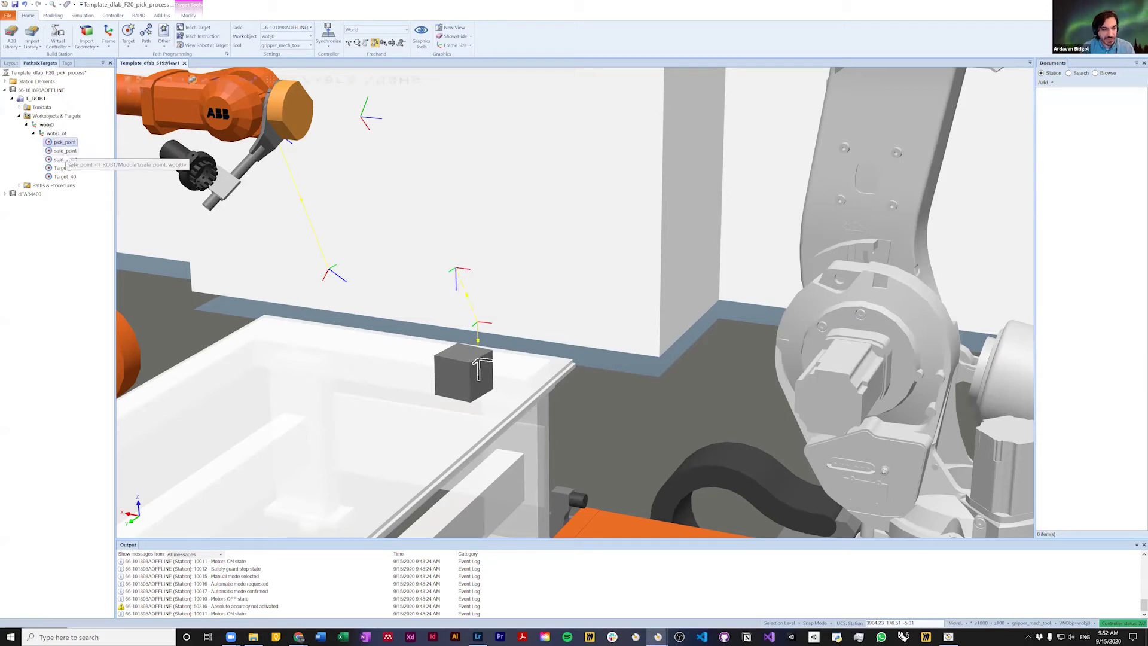
left_click(67, 152, "ctrl")
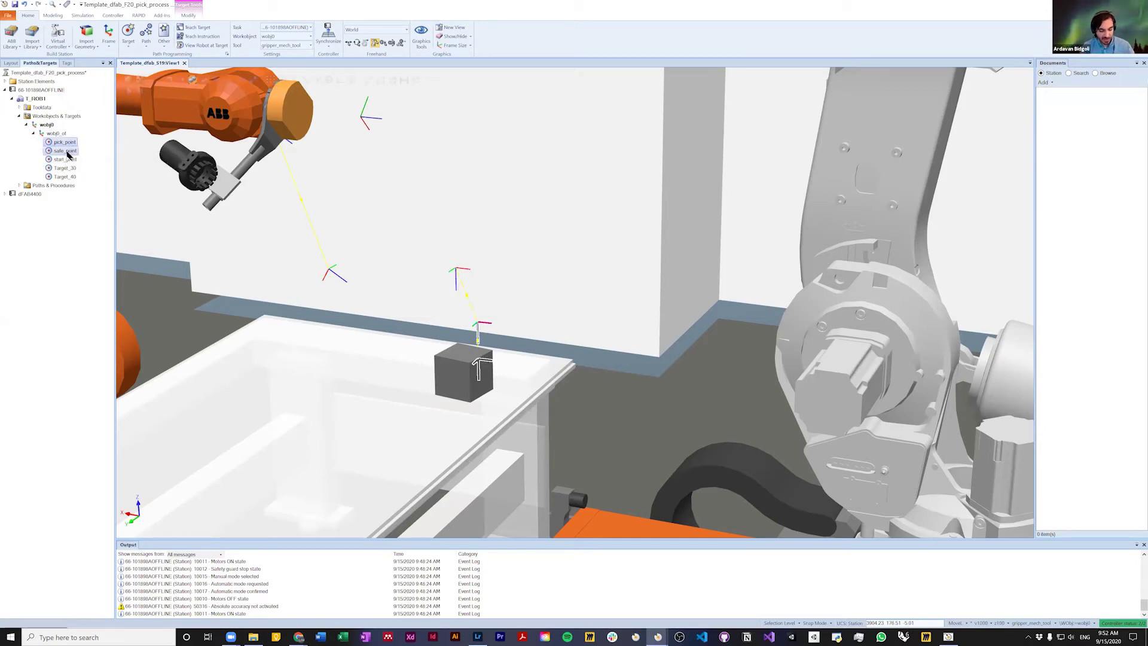
right_click(60, 151)
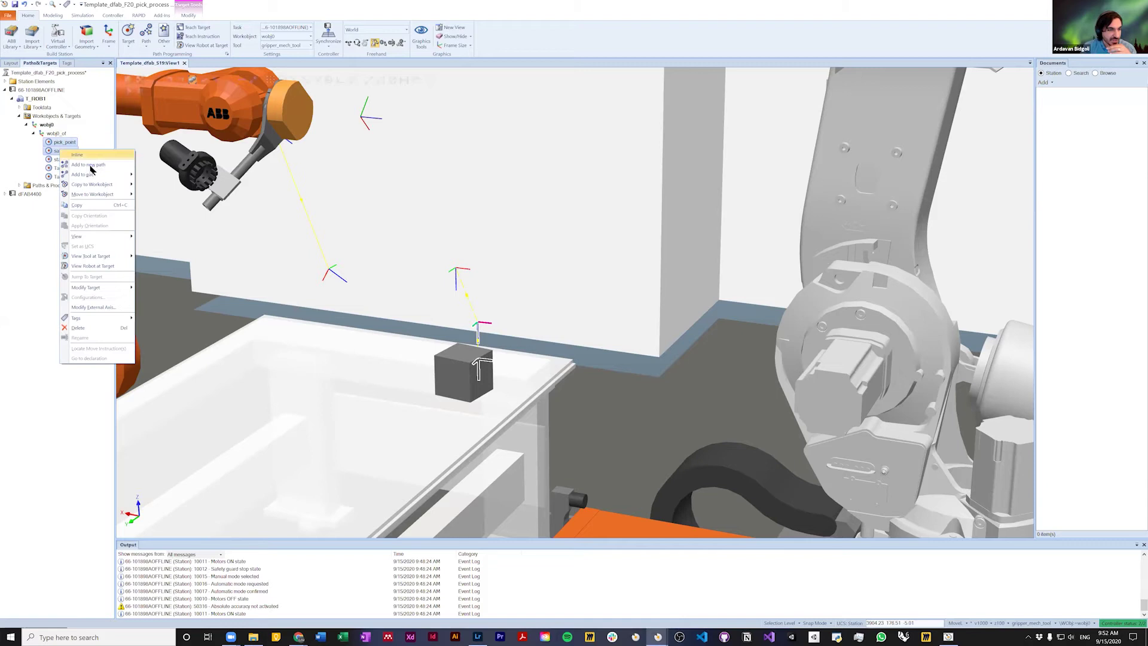
left_click(88, 207)
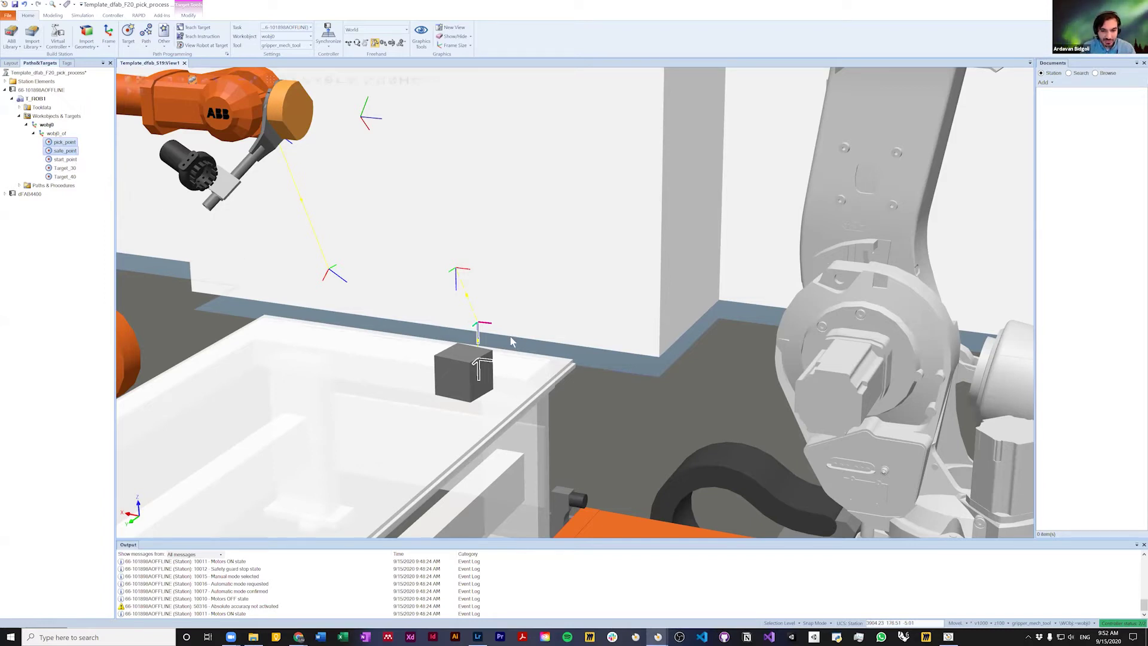
Step: View the robot at the pick_point and safe_point targets with the current gripper_mech_tool
left_click(63, 151, "ctrl")
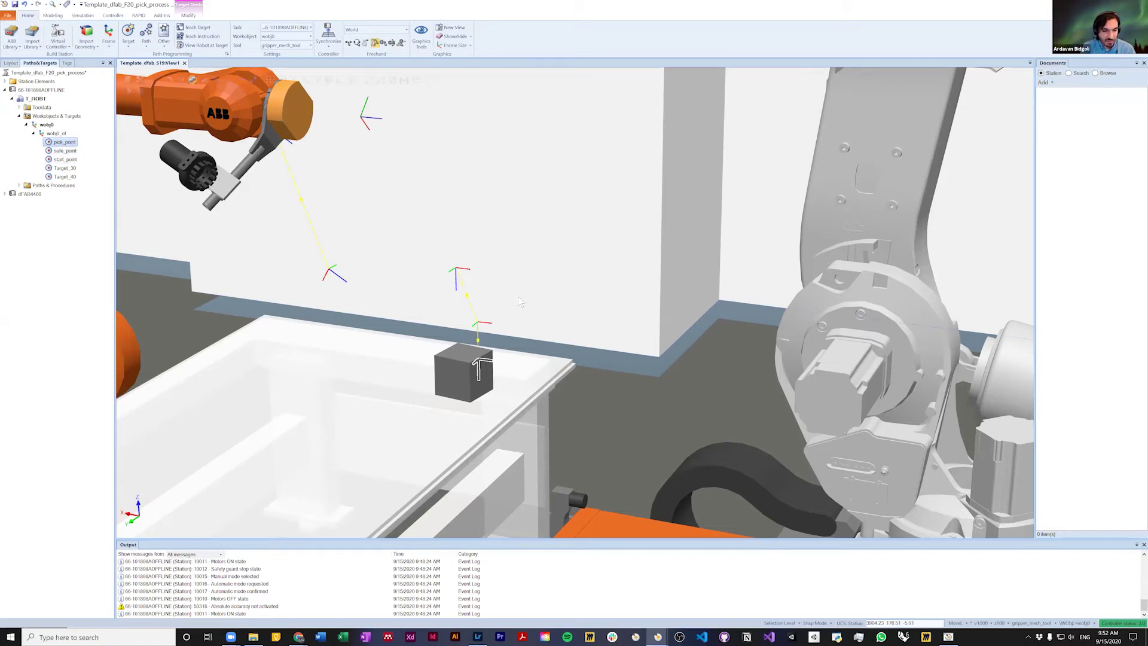
scroll(520, 302, "down", 3)
scroll(549, 321, "up", 5)
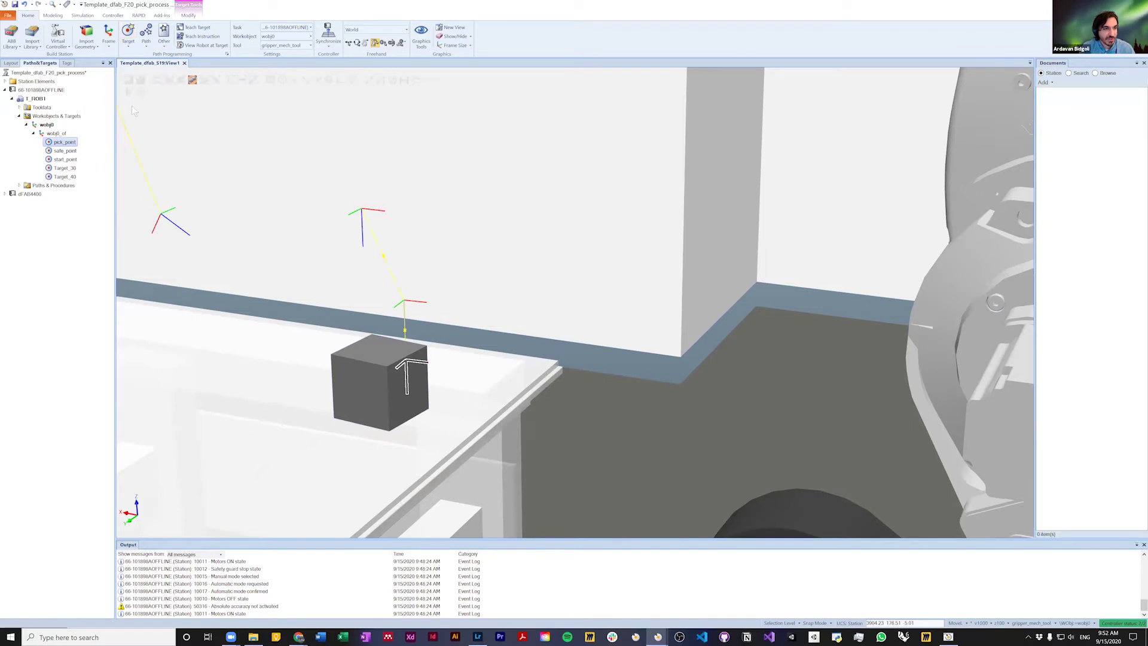
left_click(204, 45)
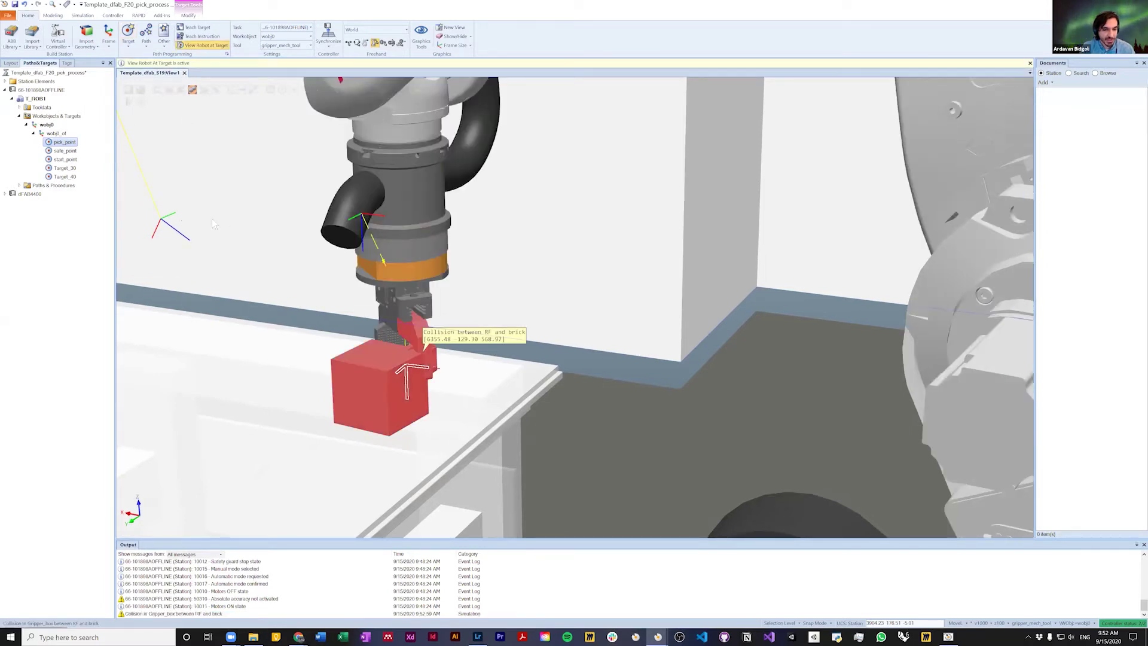
left_click(64, 152)
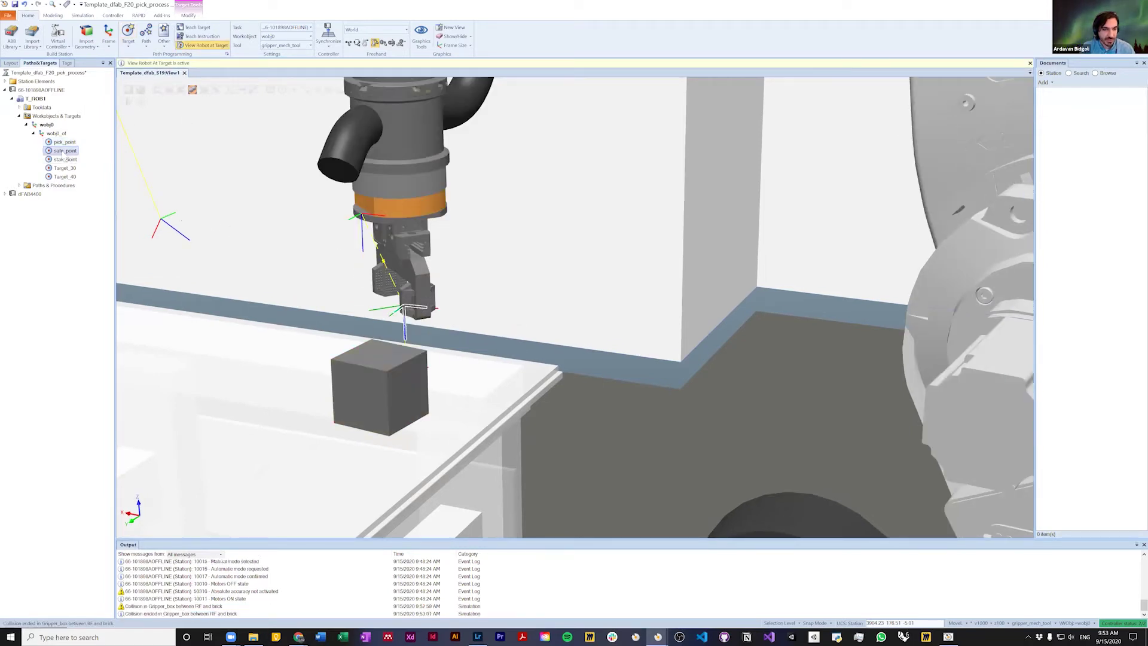
Step: Set the active tool to gripper_simple_tip and view the robot at pick_point and safe_point with it
left_click(286, 46)
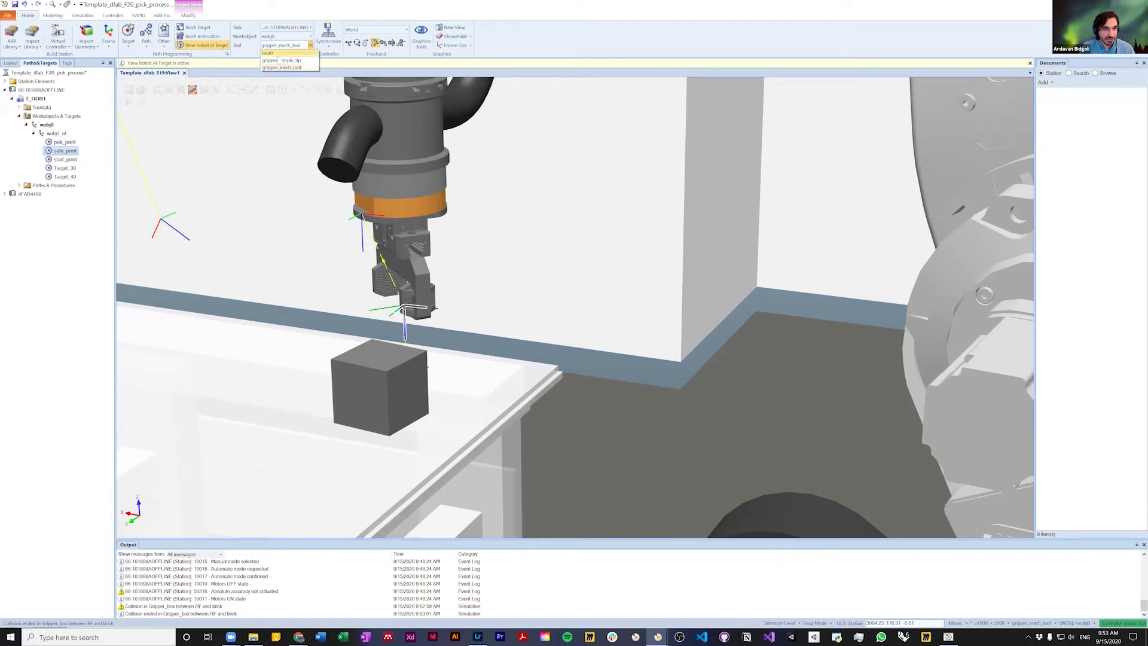
left_click(281, 61)
left_click(66, 143)
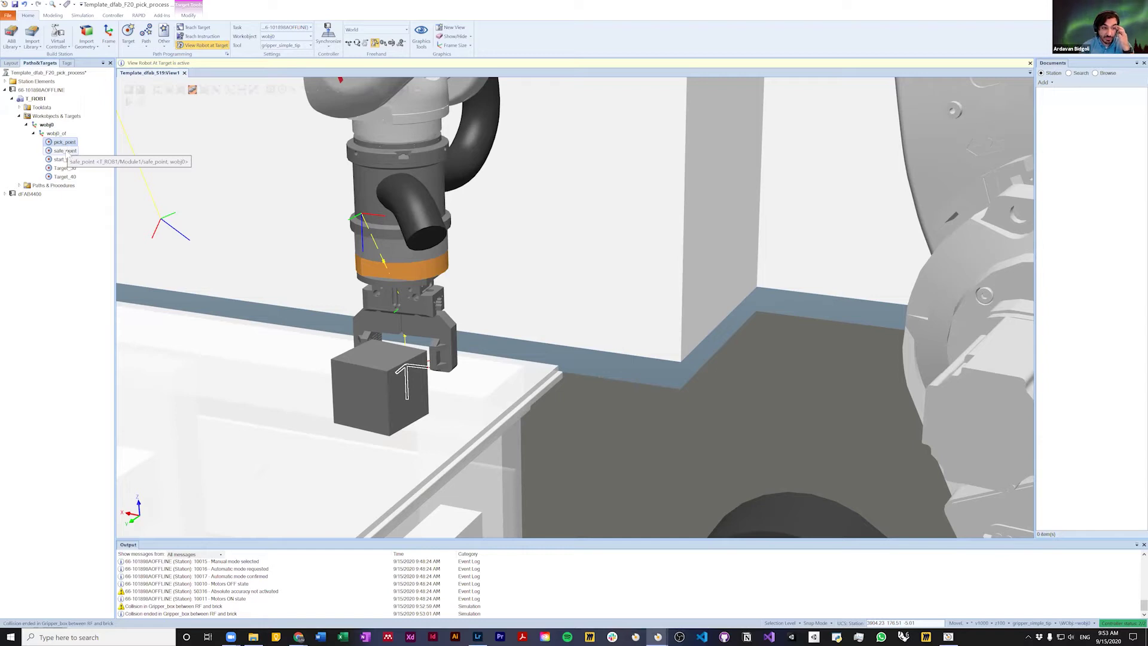
left_click(67, 152)
left_click(64, 144)
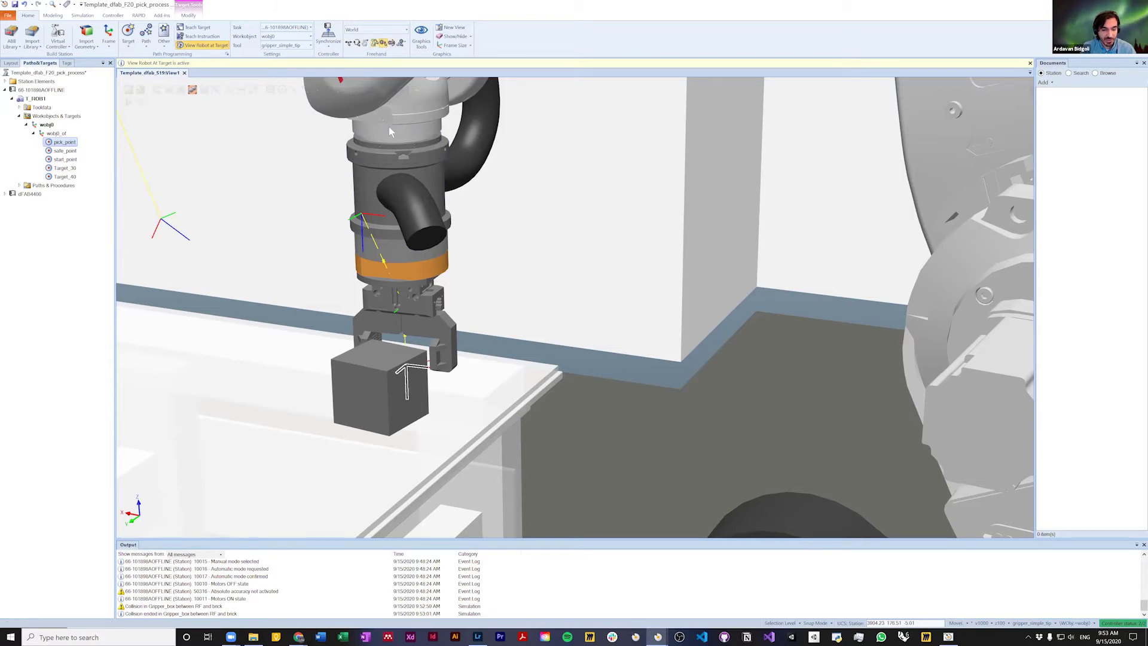
Step: Stop viewing the robot at targets and jog the gripper linearly to a free spot on the table beside the brick
left_click(396, 276)
scroll(392, 254, "down", 1)
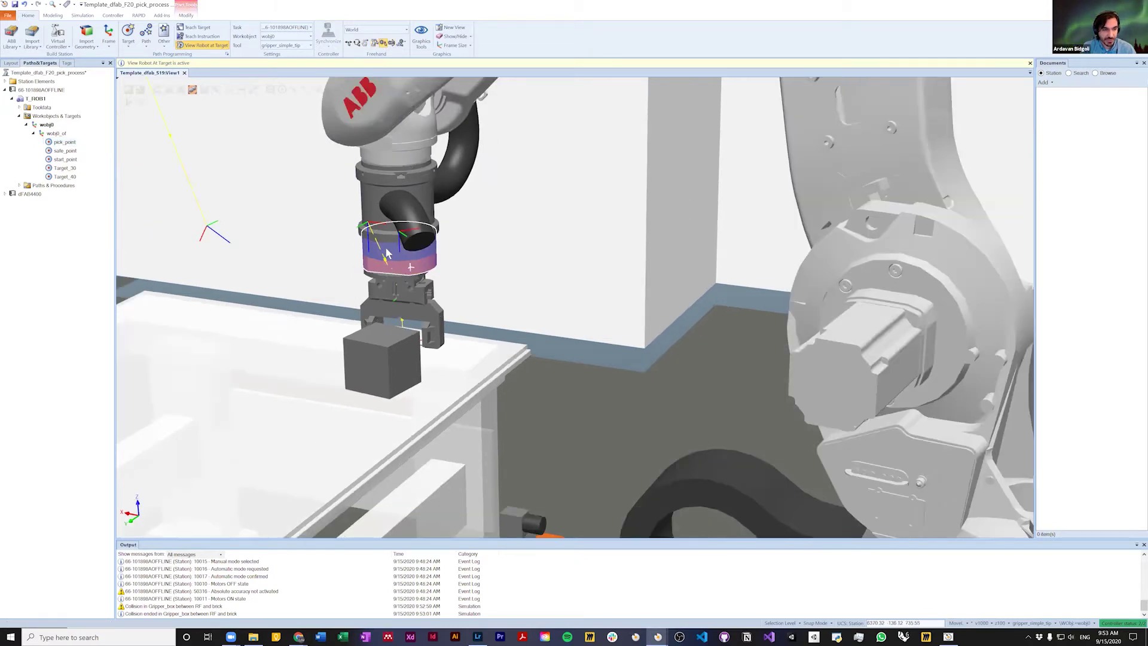
scroll(386, 254, "down", 4)
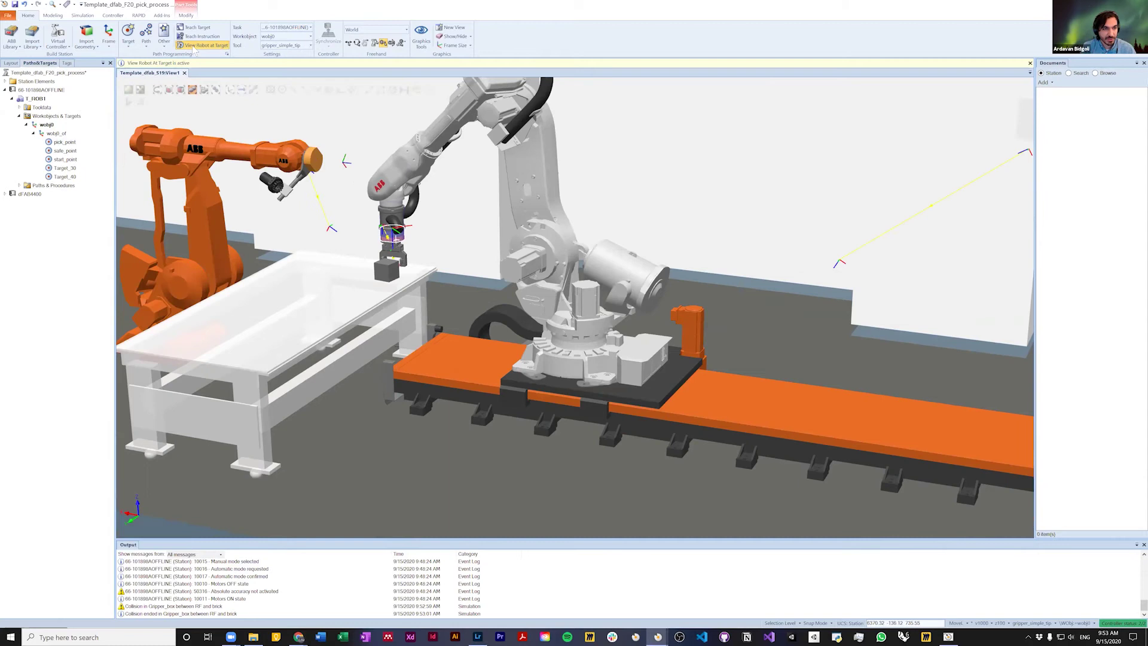
left_click(193, 48)
scroll(402, 204, "up", 4)
left_click(381, 241)
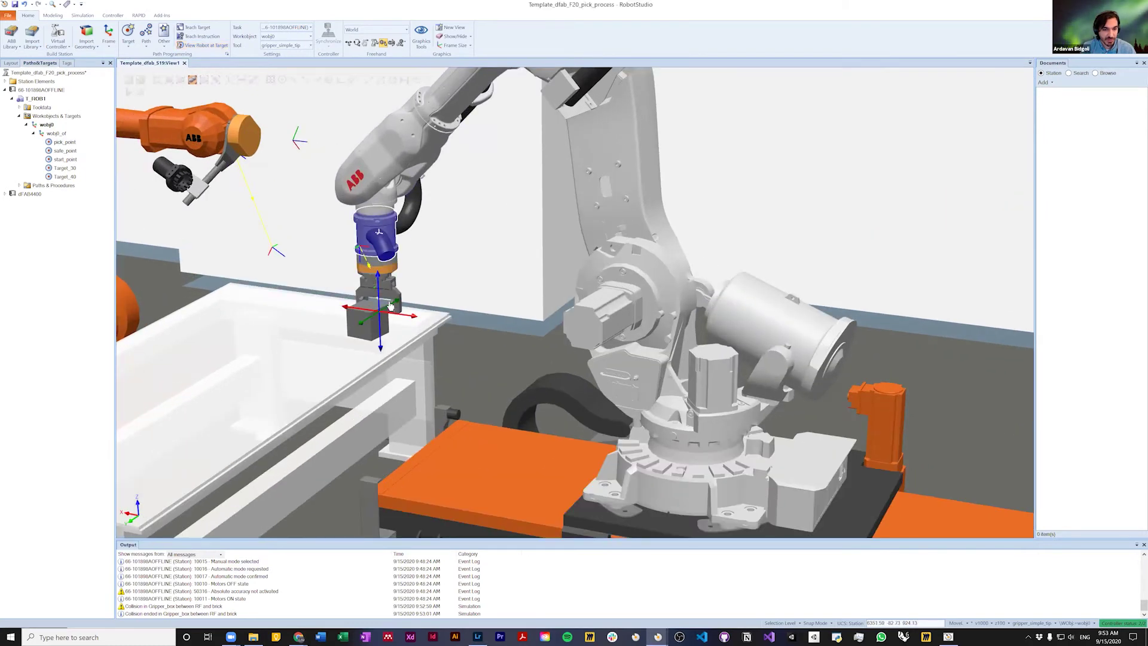
left_click_drag(392, 306, 333, 337)
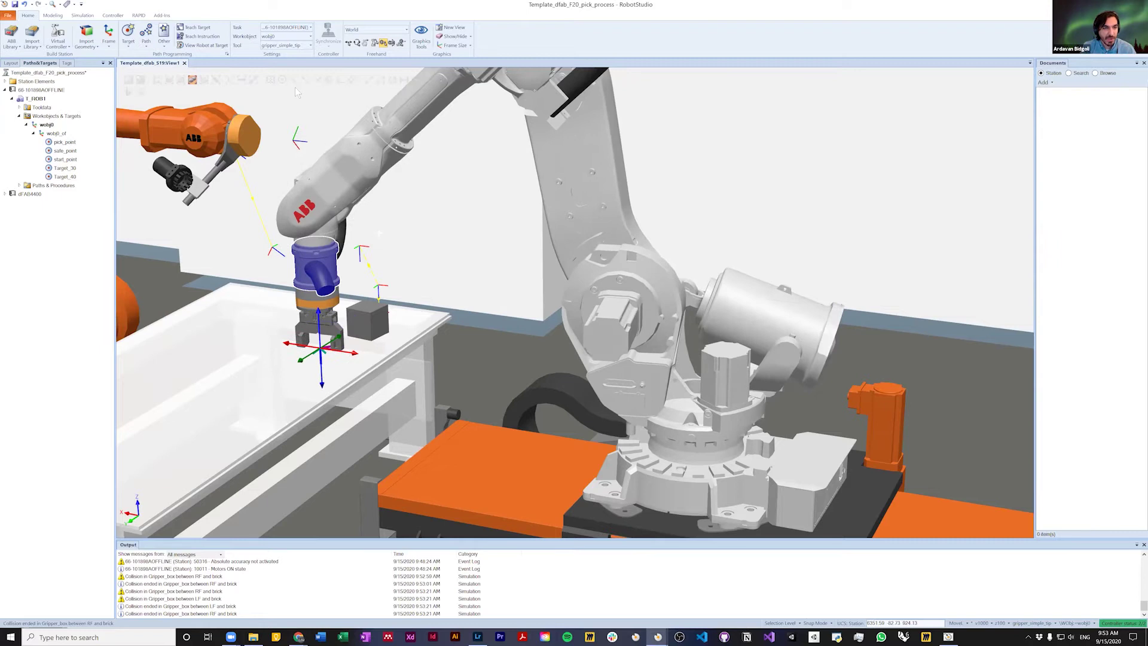
Step: Teach a target at the robot's current position beside the brick and rename it place
left_click(129, 31)
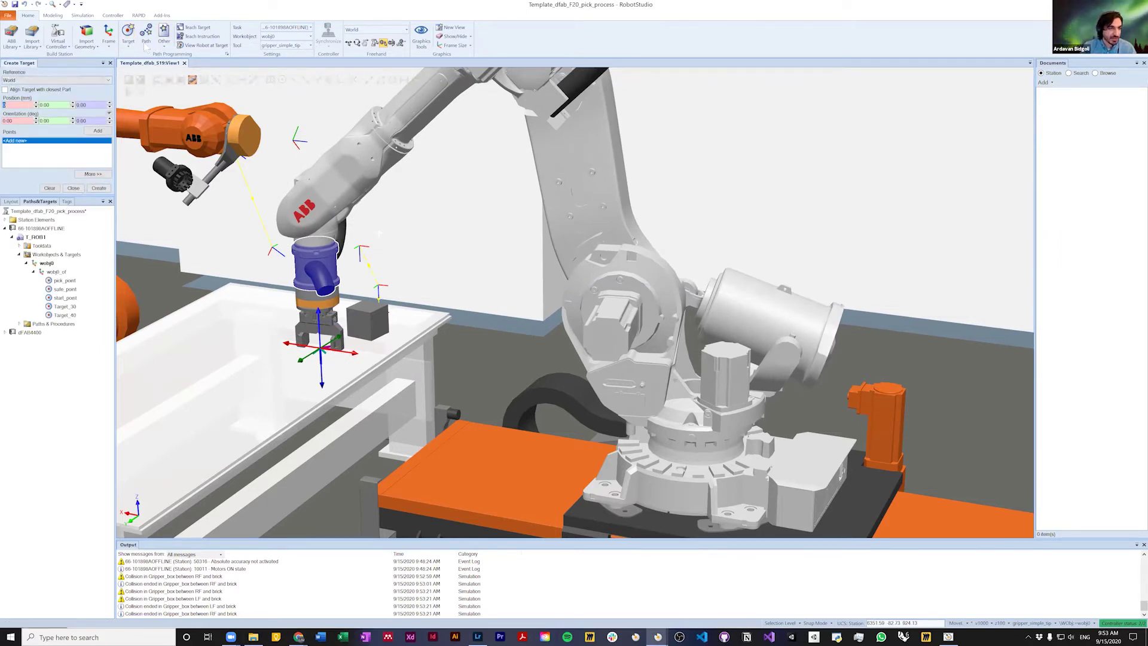
left_click(195, 28)
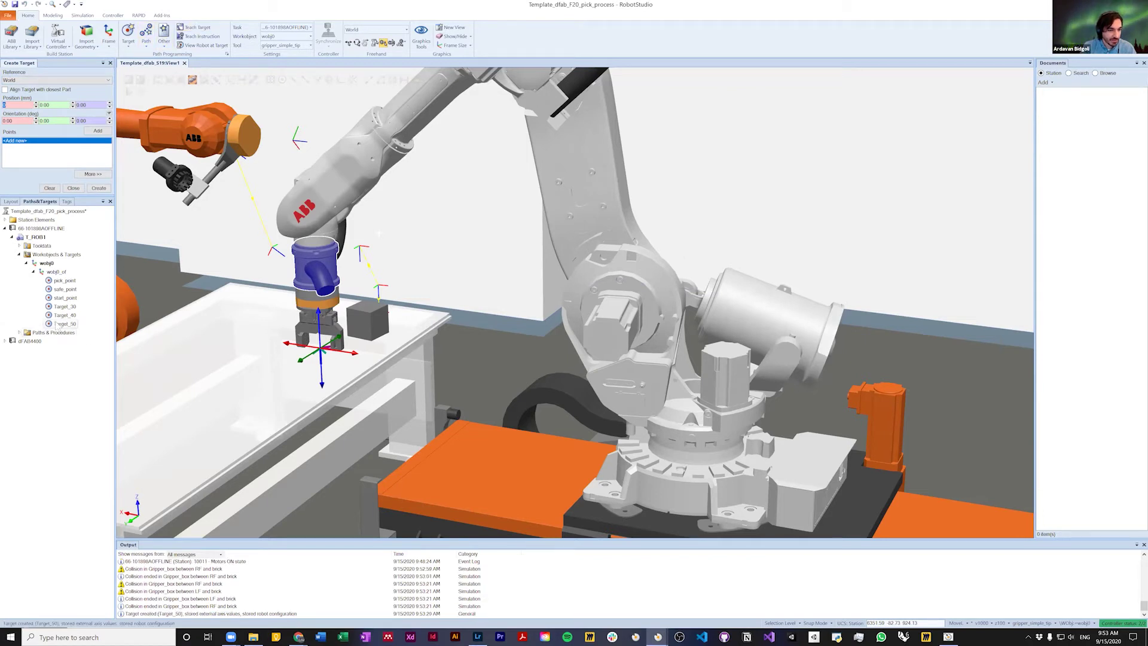
left_click(63, 323)
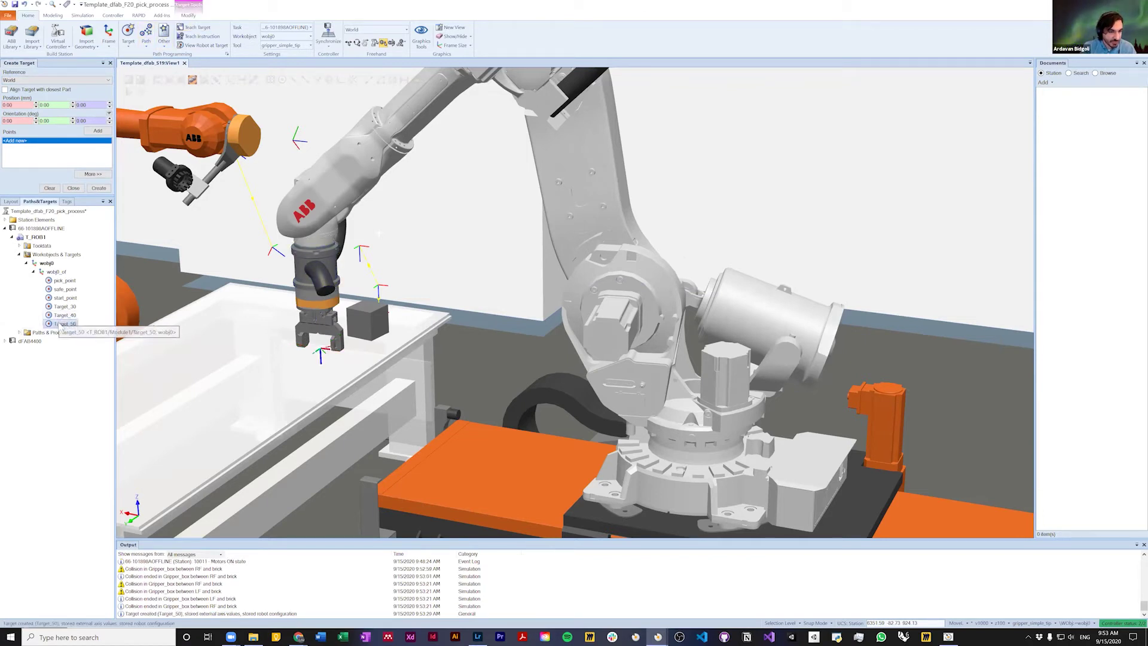
left_click(63, 324)
type("pl")
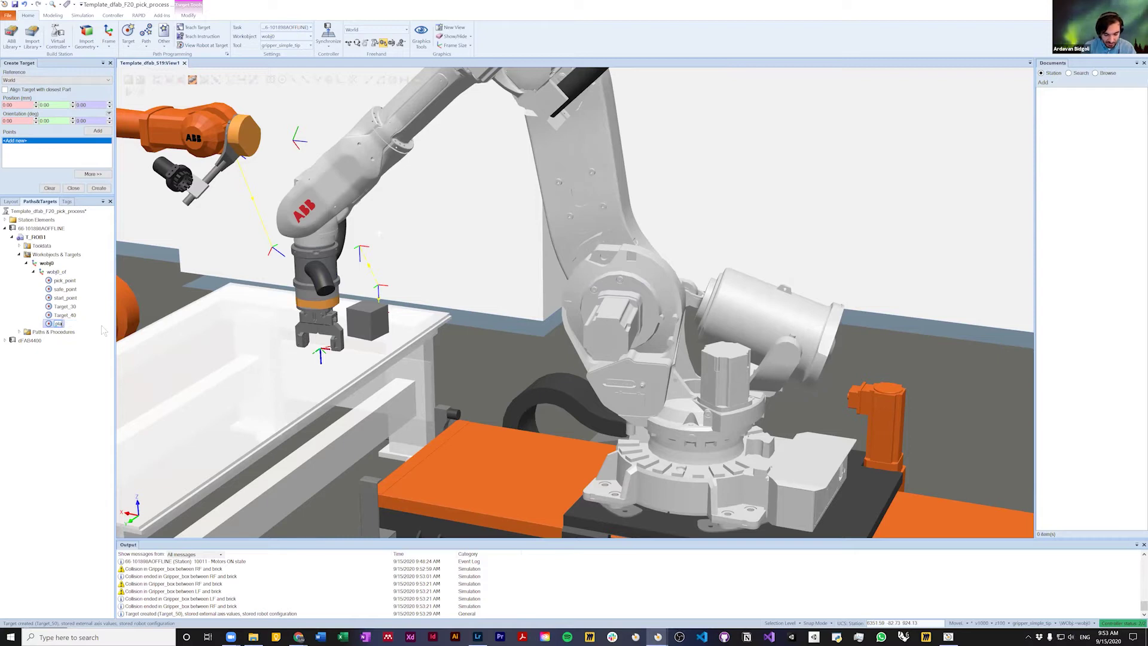
key("Return")
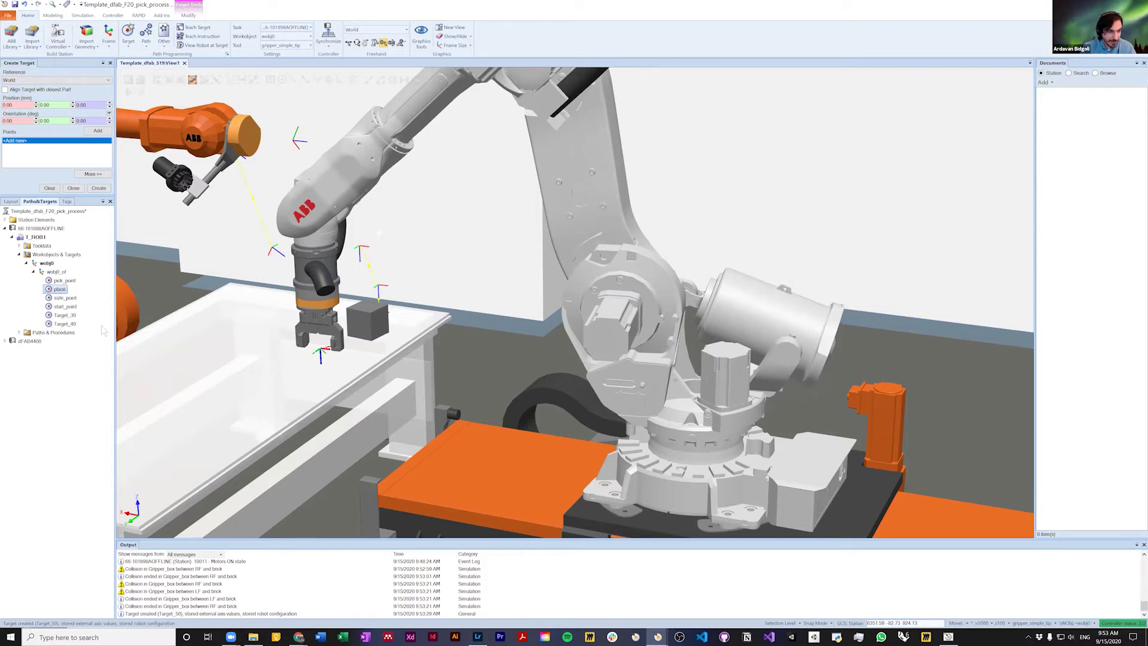
Step: Raise the gripper vertically above the place target and teach a target at that position
left_click(319, 258)
left_click_drag(320, 321, 268, 279)
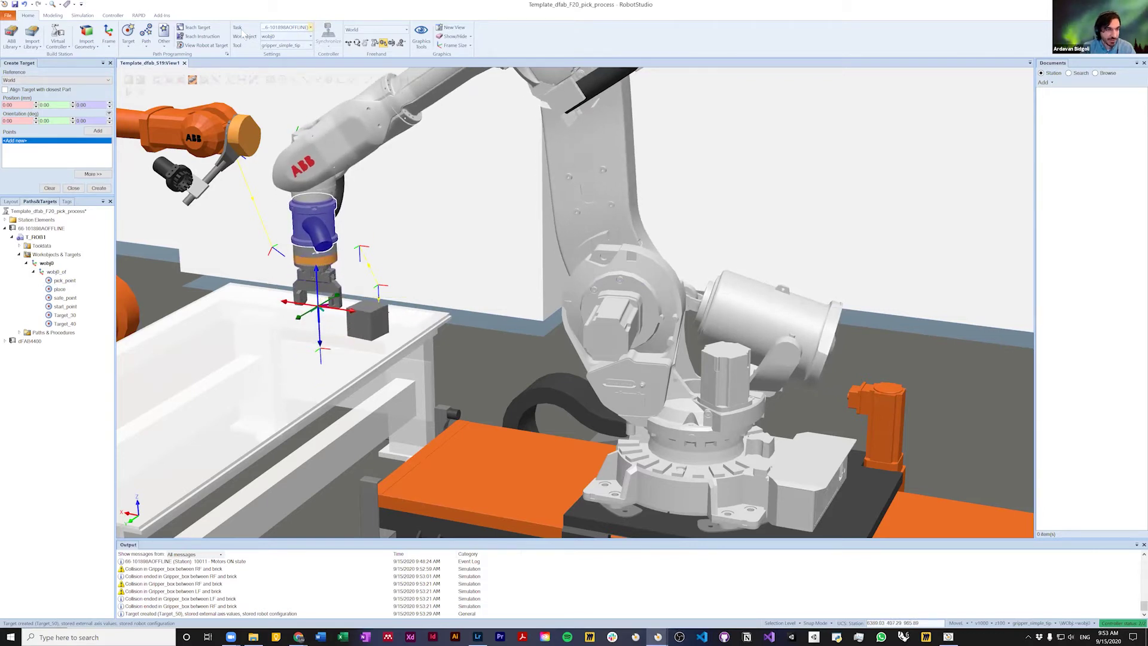
left_click(190, 28)
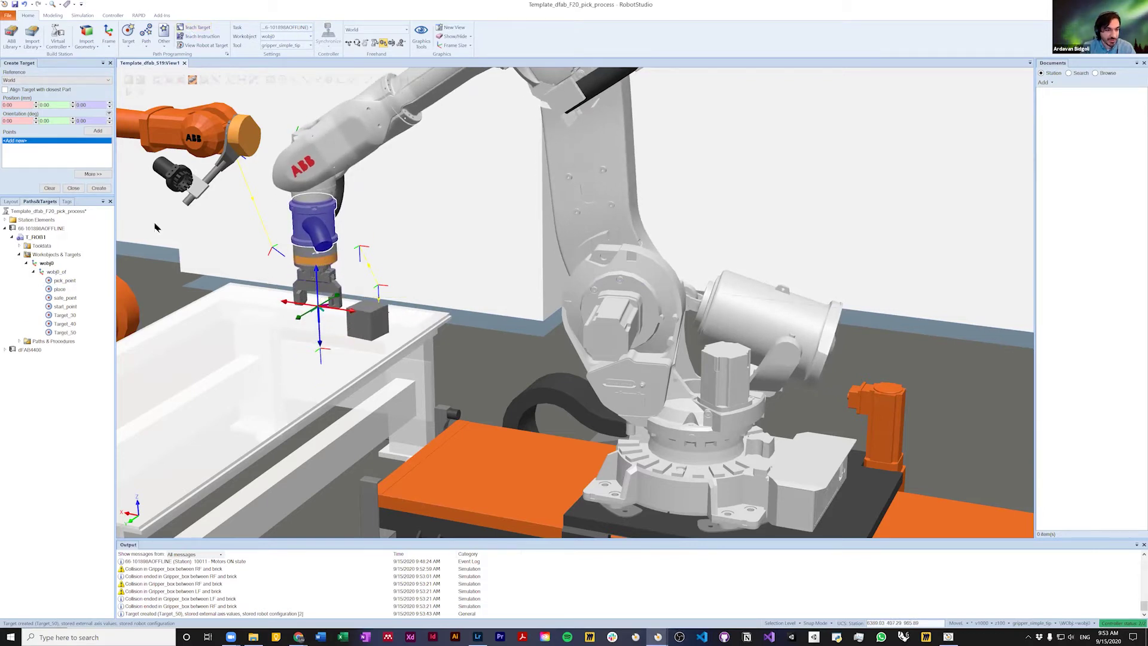
Step: Rename the newly taught target above place as place_safe
left_click(69, 333)
left_click(68, 333)
type("pla")
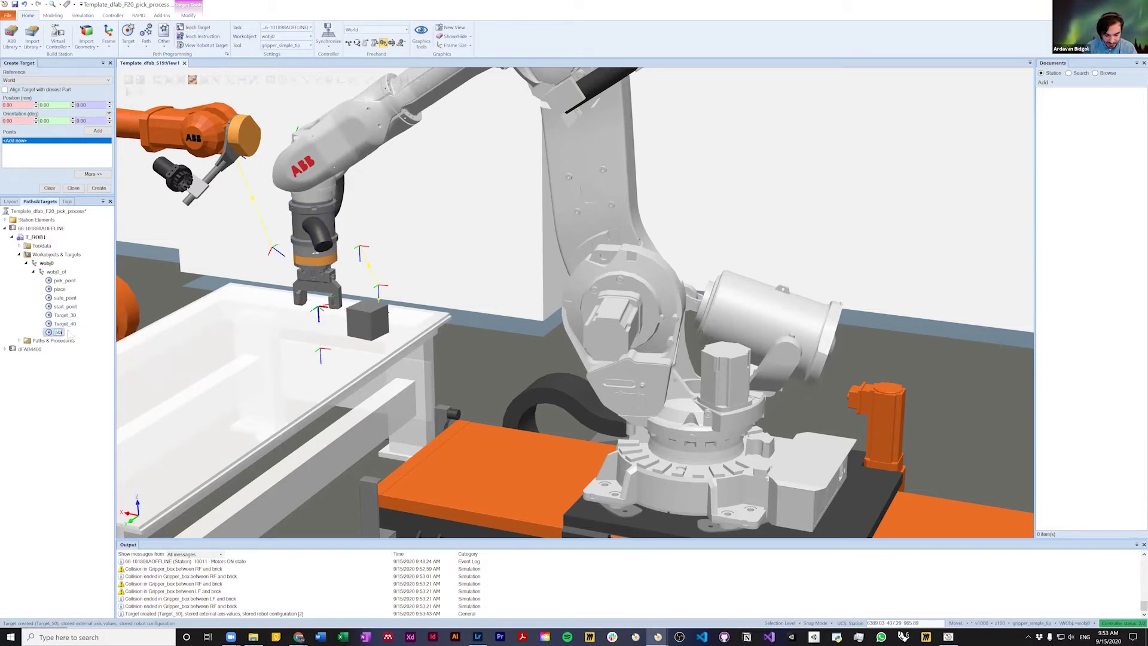
type("ce_safe")
key("Return")
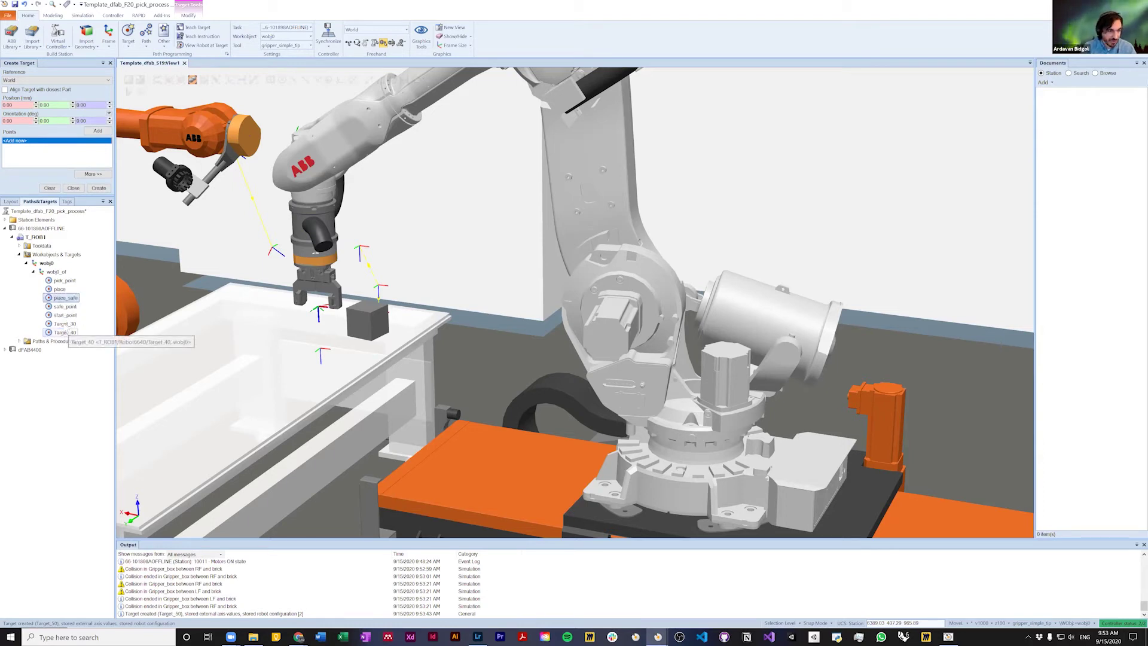
Step: Delete the Target_30 and Target_40 targets together with the move instructions that use them
scroll(372, 289, "up", 3)
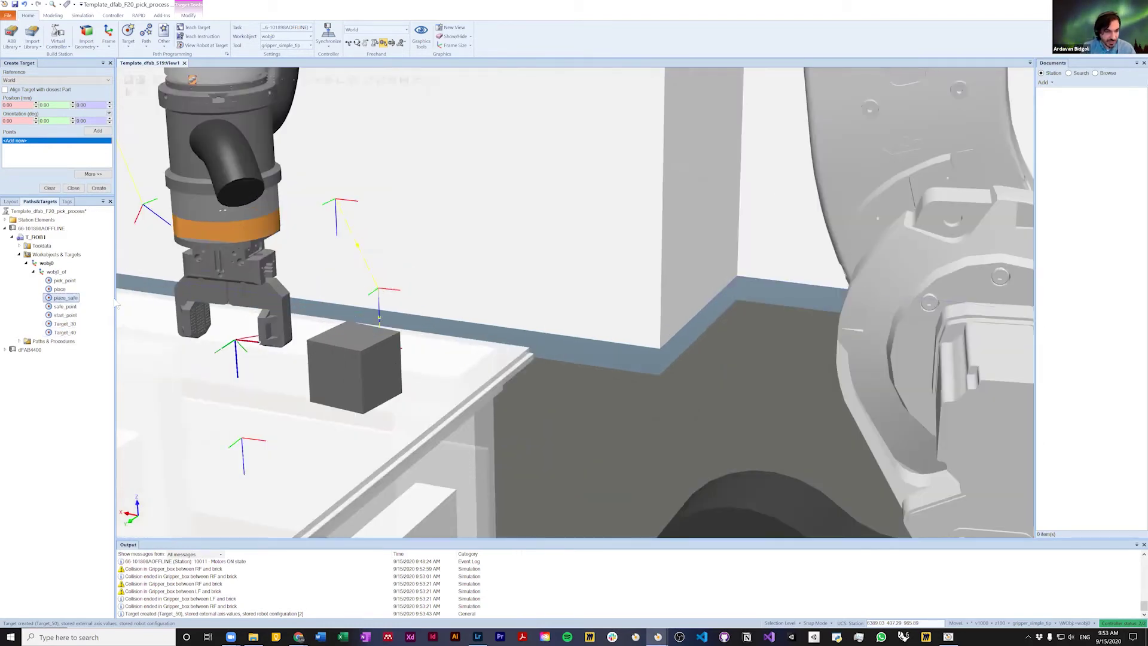
left_click(66, 333)
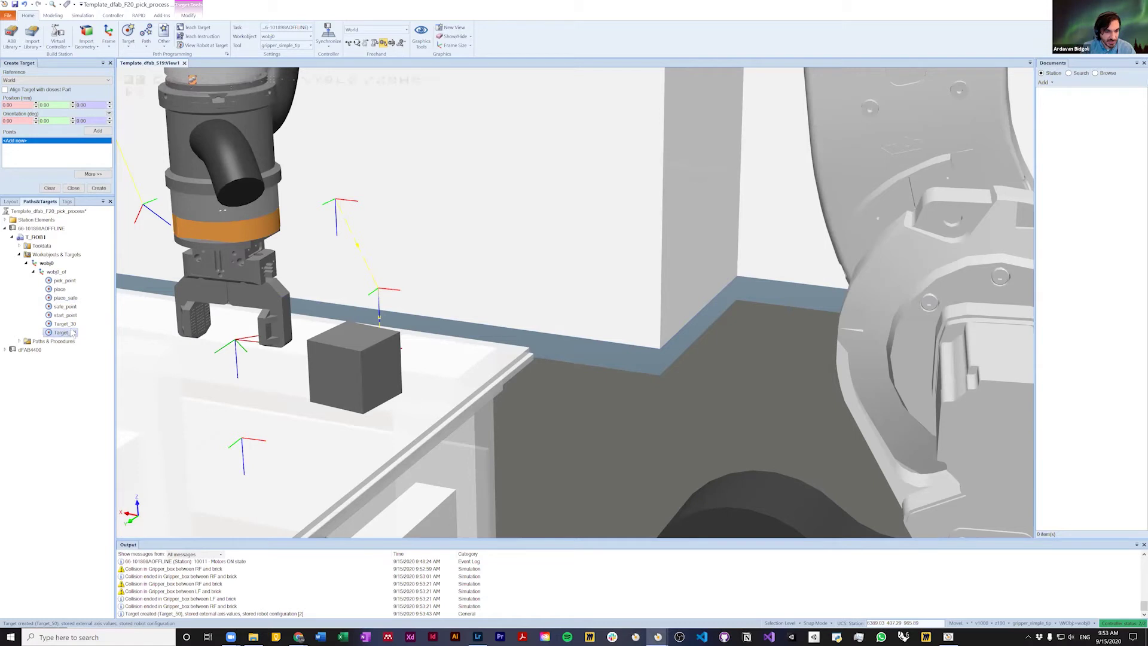
left_click(65, 323, "ctrl")
key("Delete")
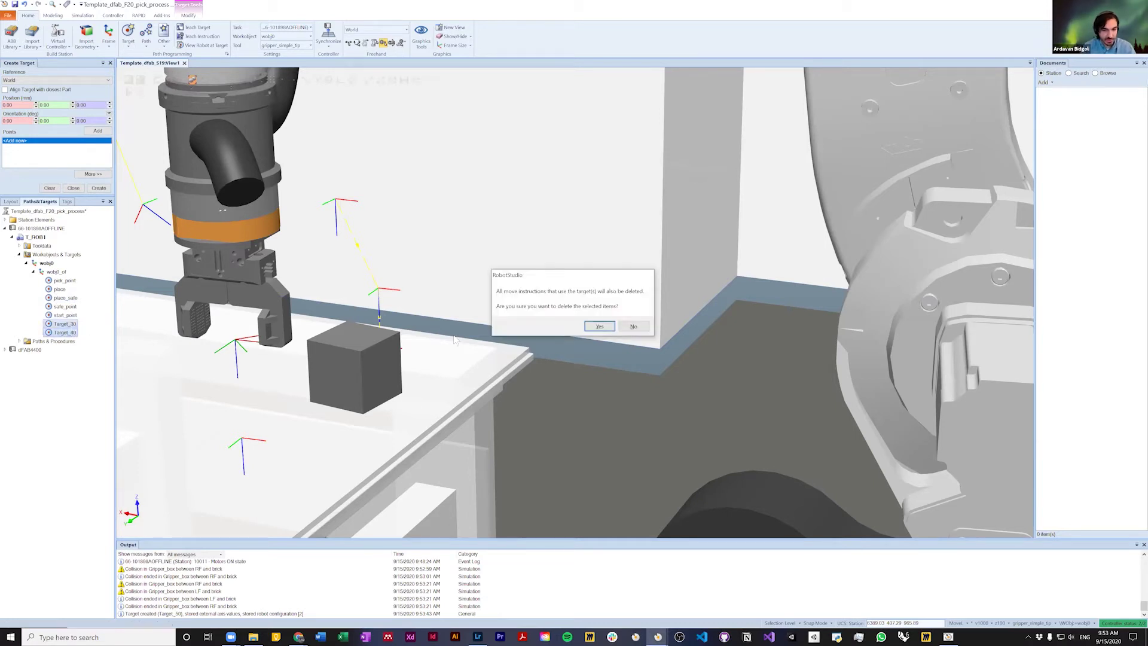
left_click(599, 326)
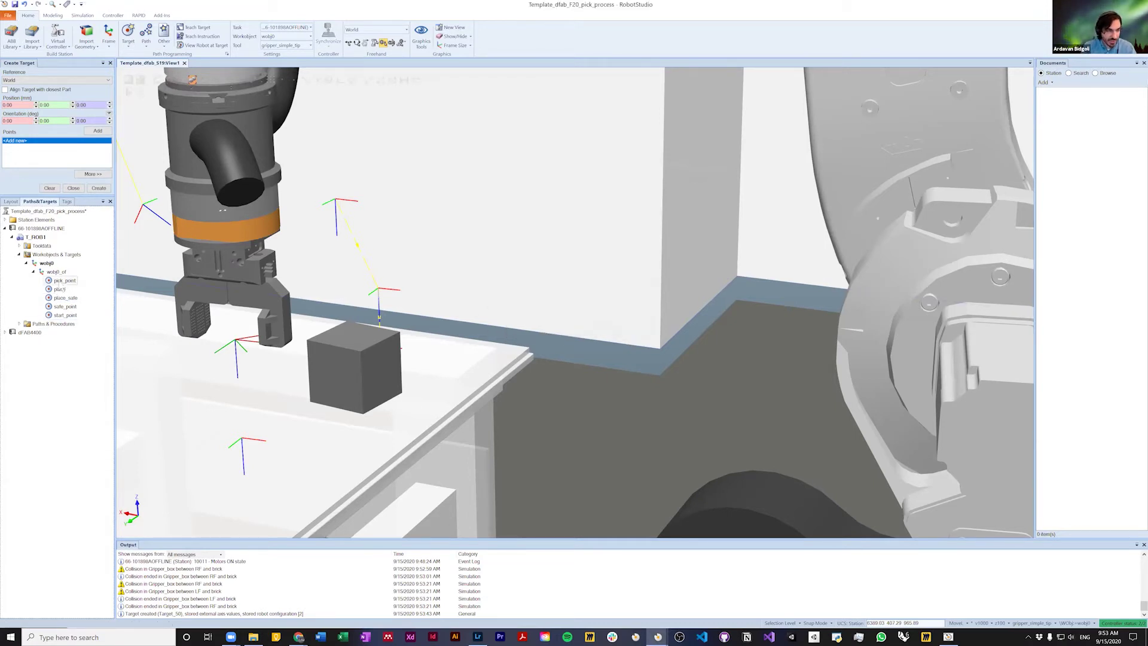
Step: Turn on View Robot at Target and preview the robot at the start_point and safe_point targets
left_click(203, 45)
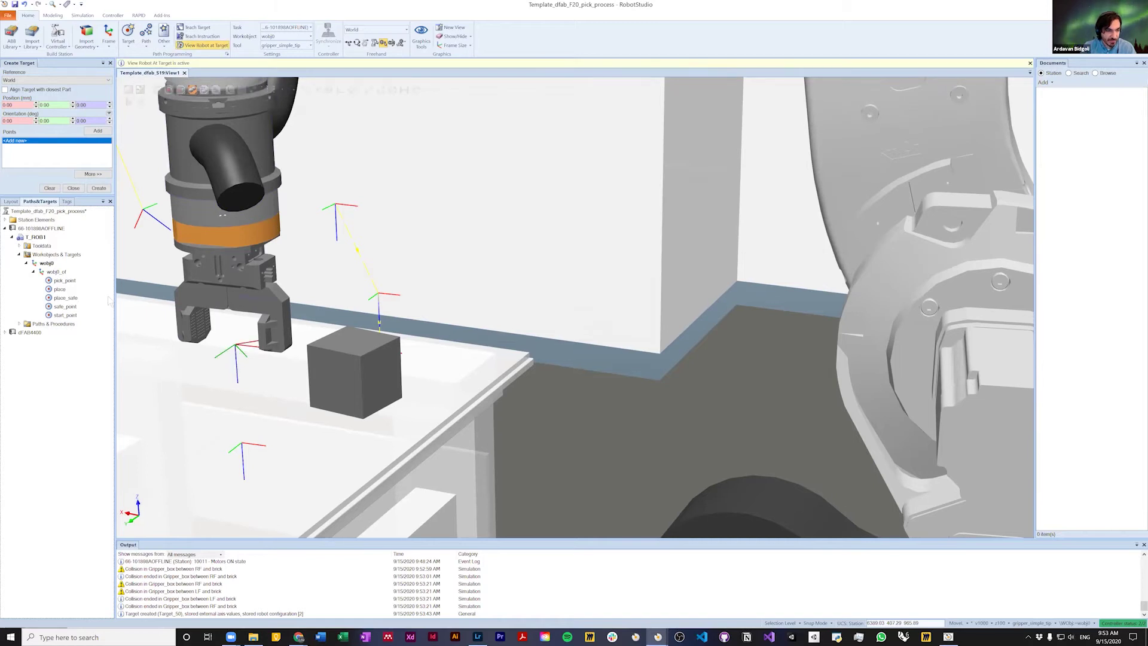
left_click(67, 316)
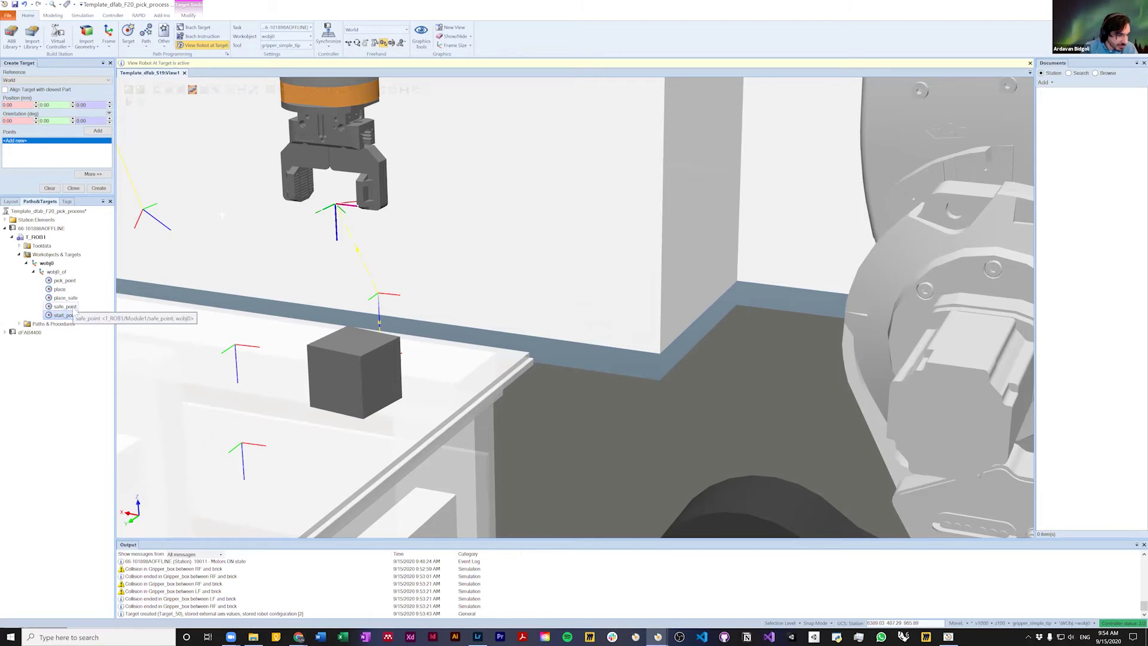
left_click(73, 307)
Step: Rename the safe_point target as pick_safe and the place target as place_point
left_click(63, 307)
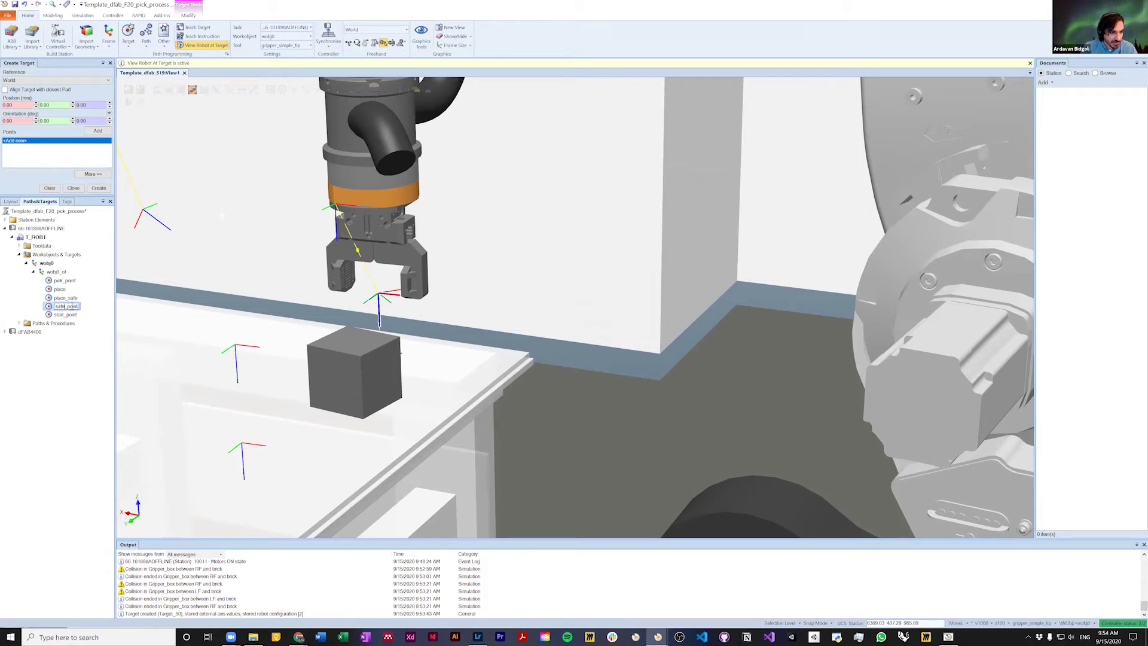
left_click_drag(77, 306, 22, 305)
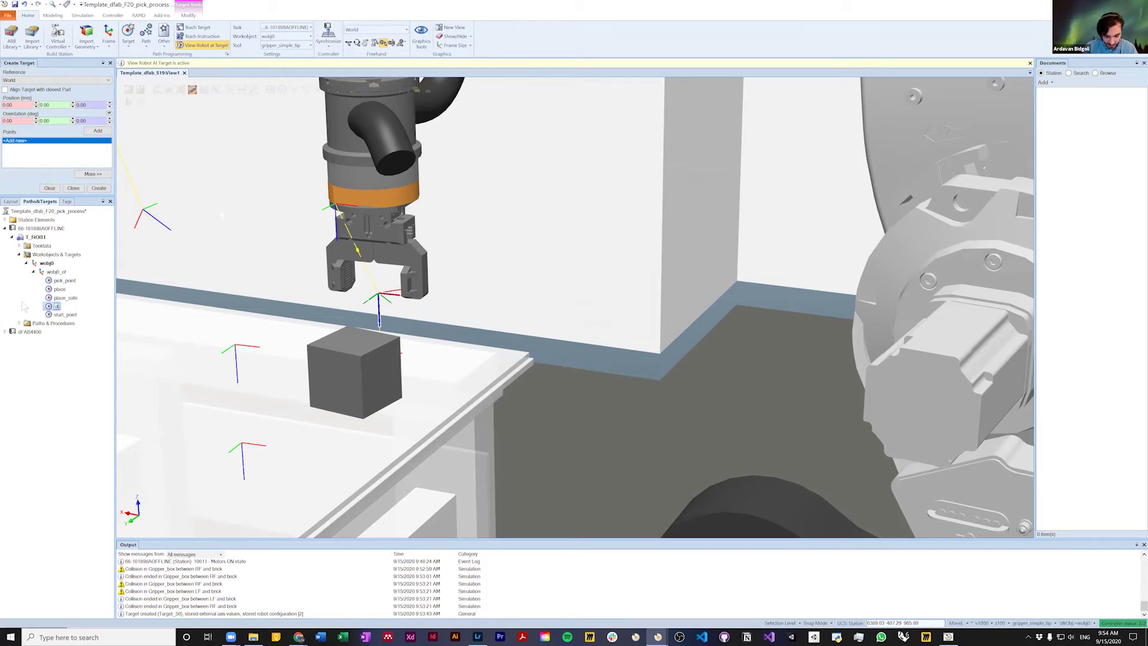
type("pick_safe")
key("Return")
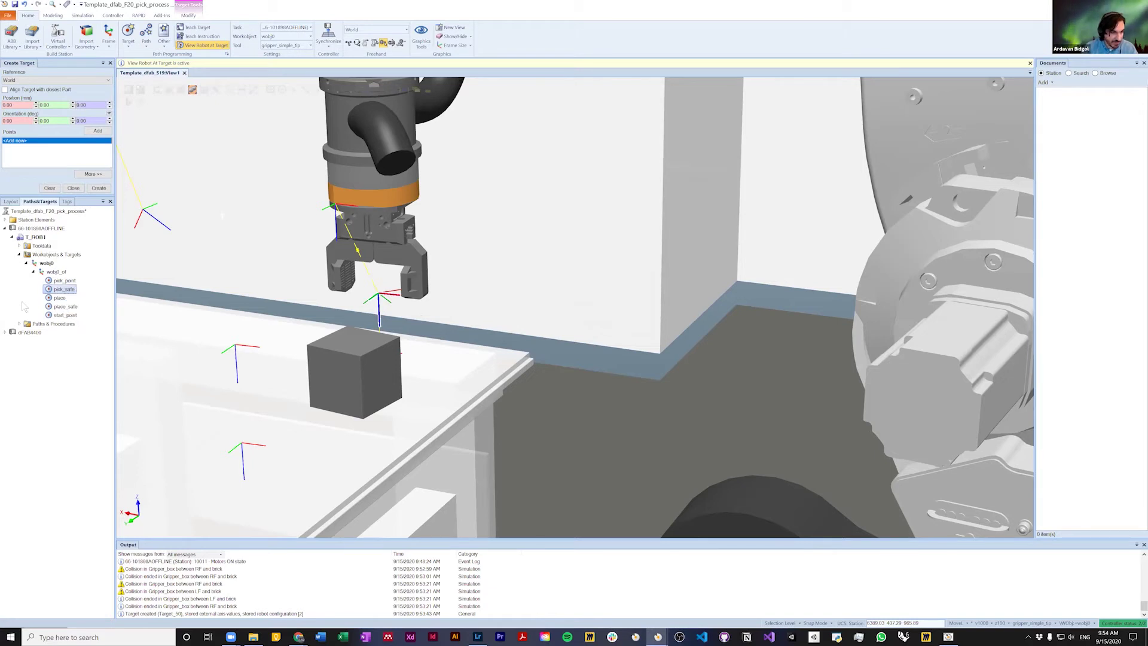
left_click(61, 298)
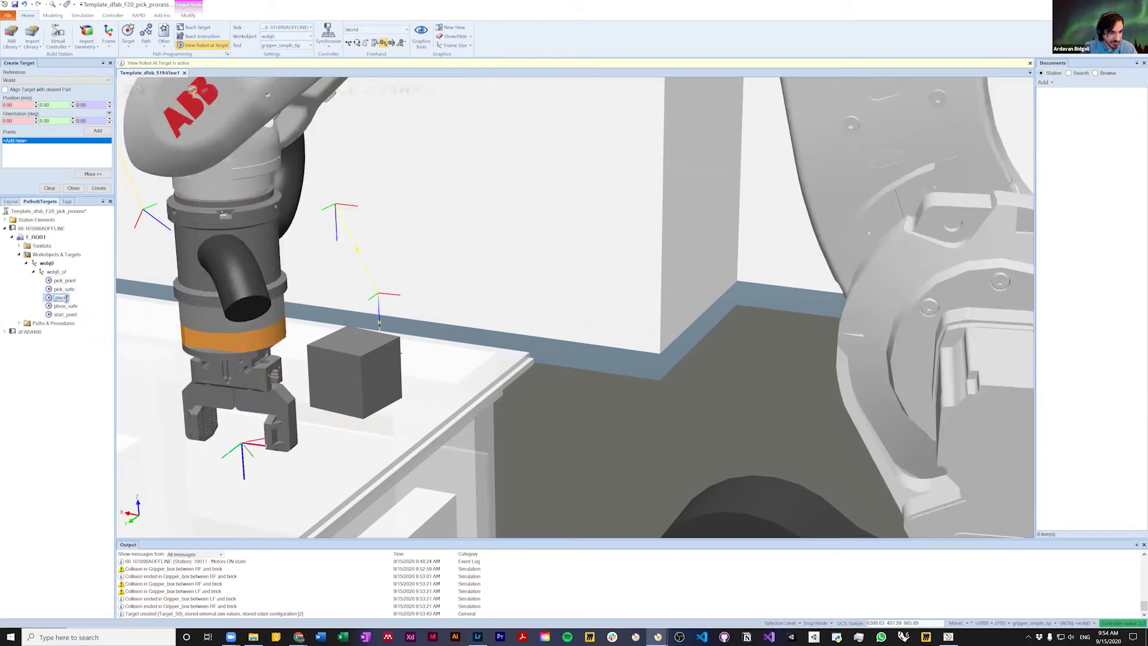
key("Return")
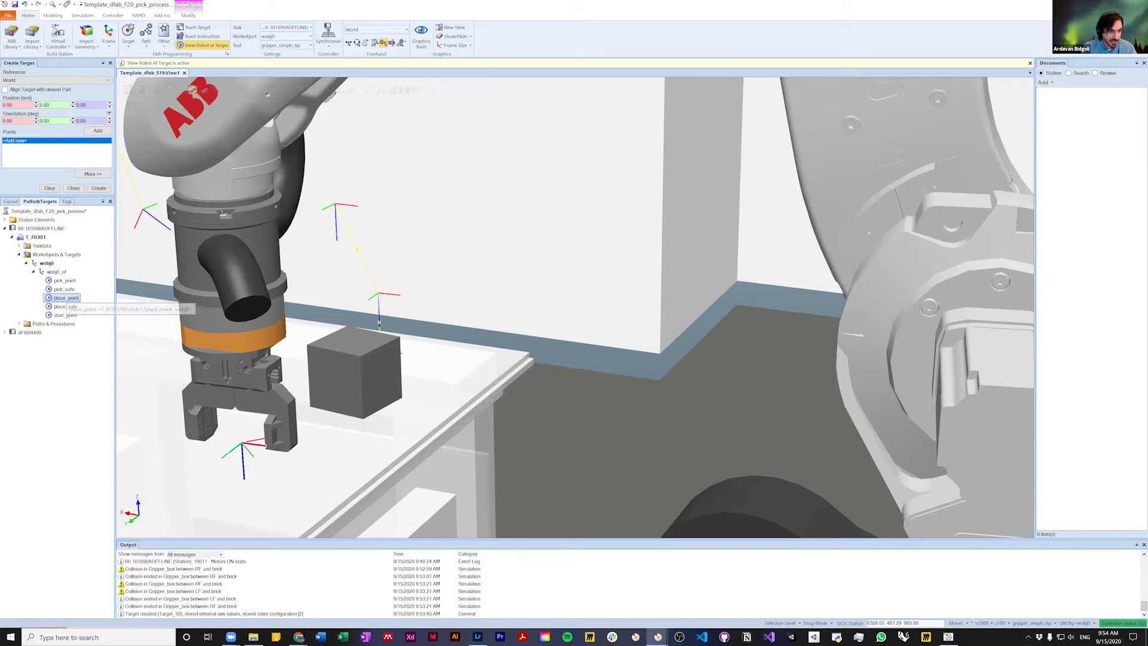
Step: Preview the robot at the start, pick and place targets and review the instructions in pick_path
left_click(65, 316)
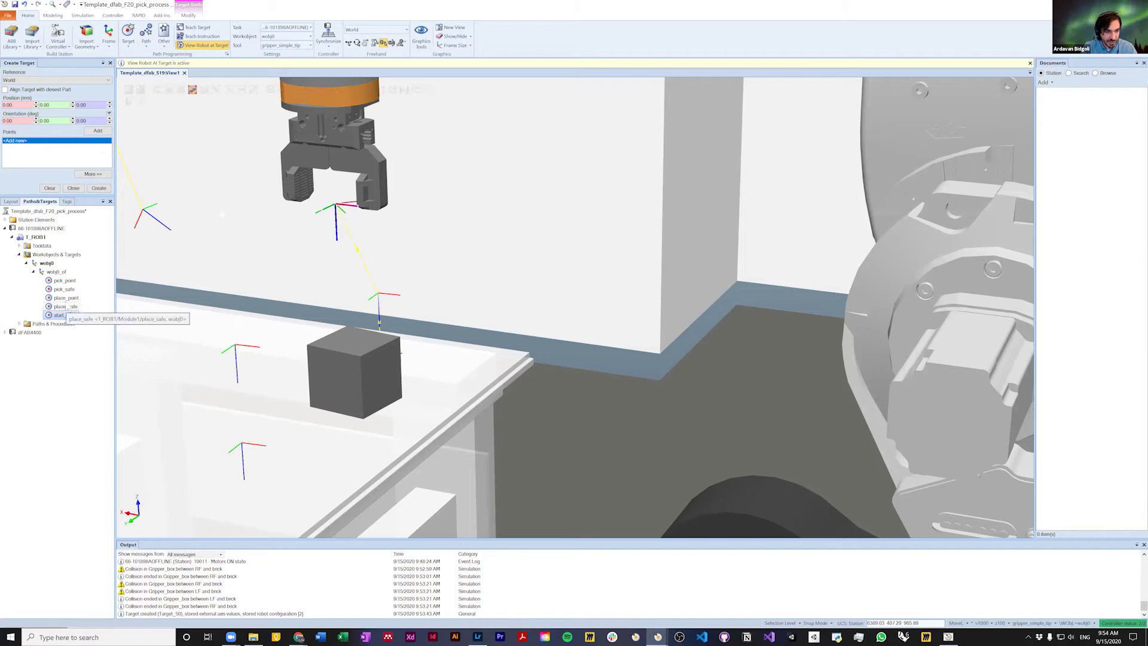
left_click(64, 281)
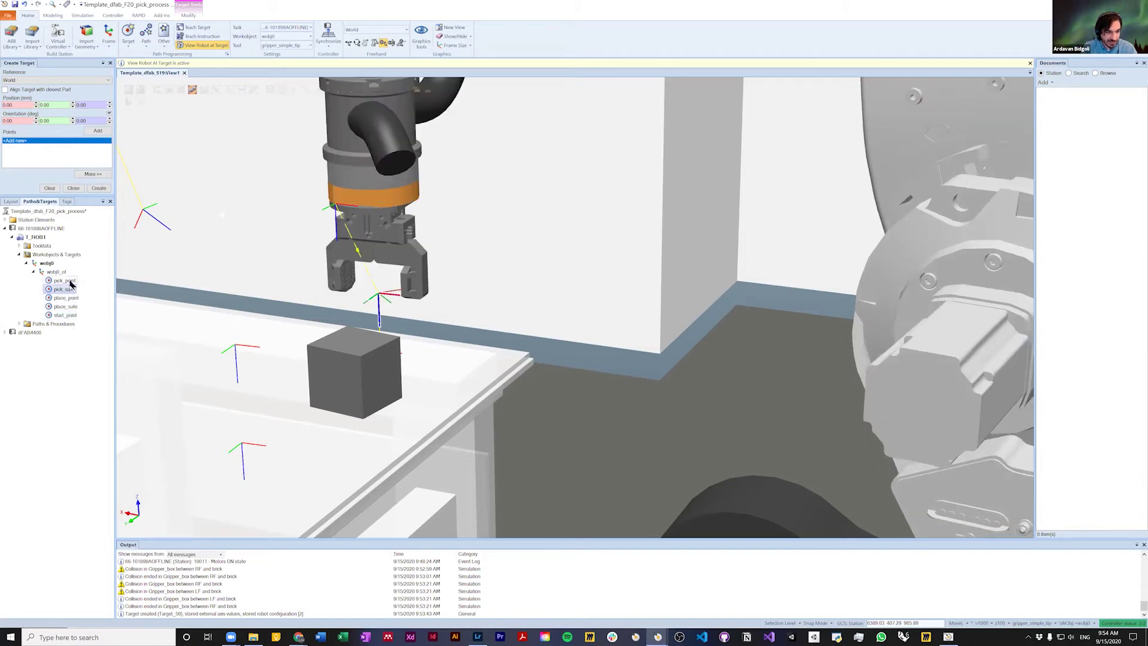
left_click(66, 315)
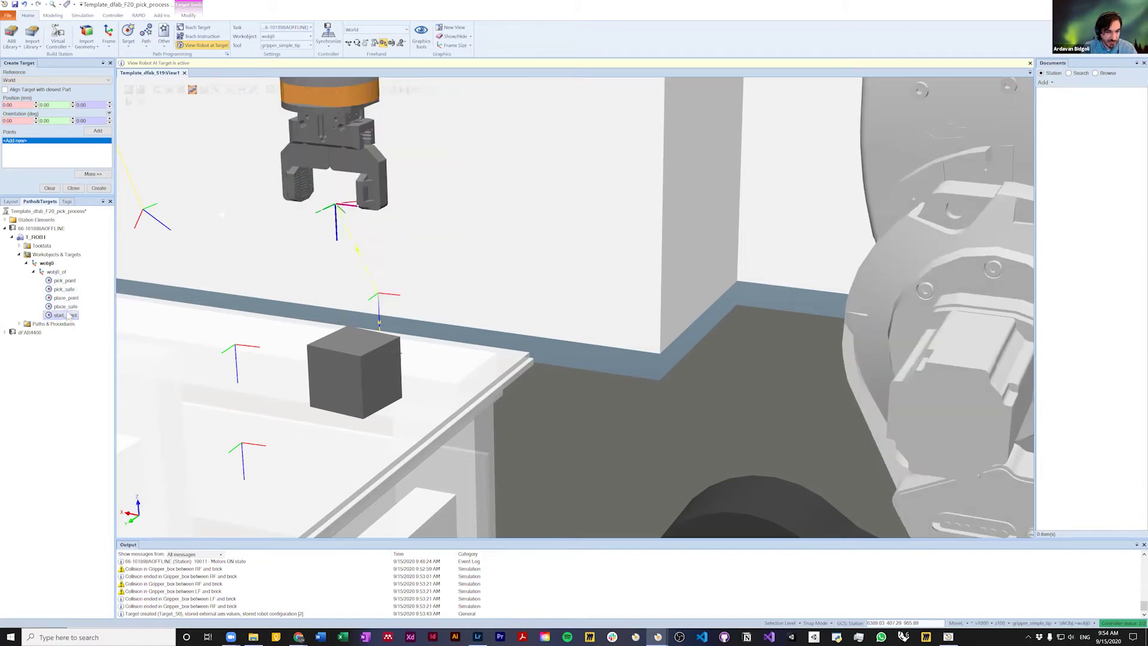
left_click(67, 305)
key("Up")
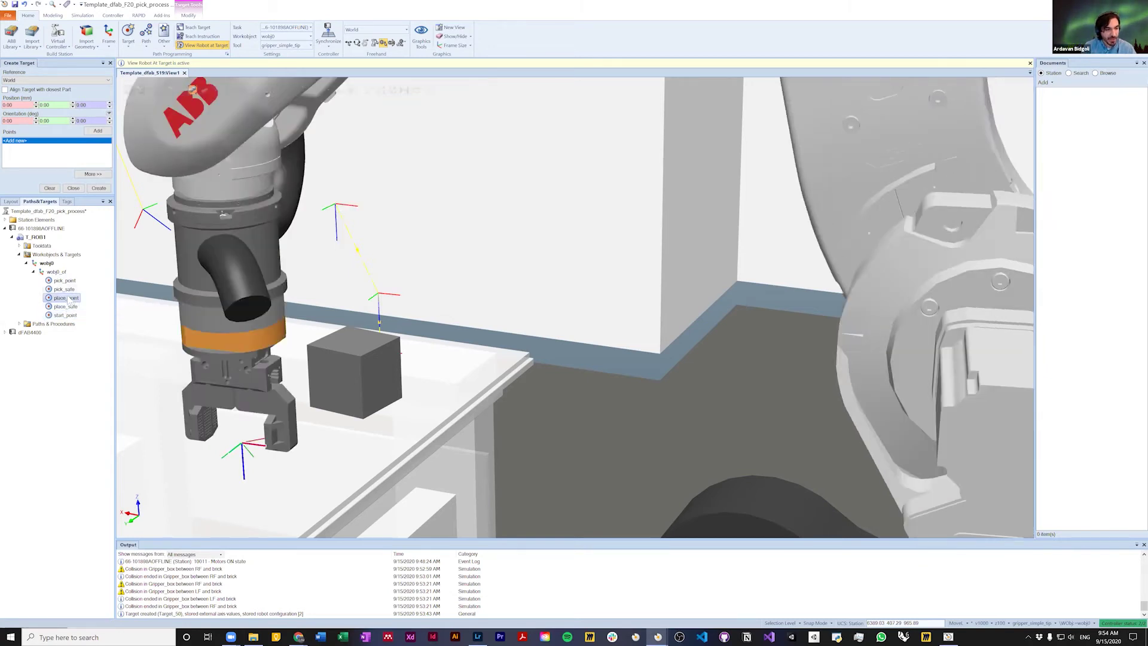
left_click(19, 324)
left_click(27, 350)
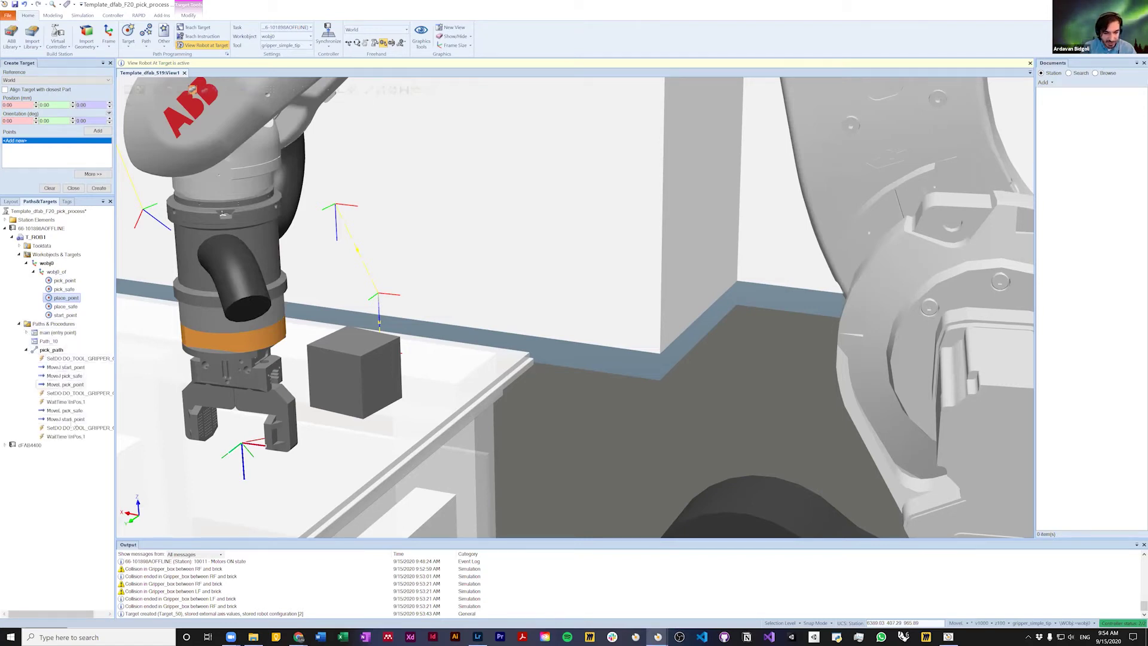
left_click(26, 350)
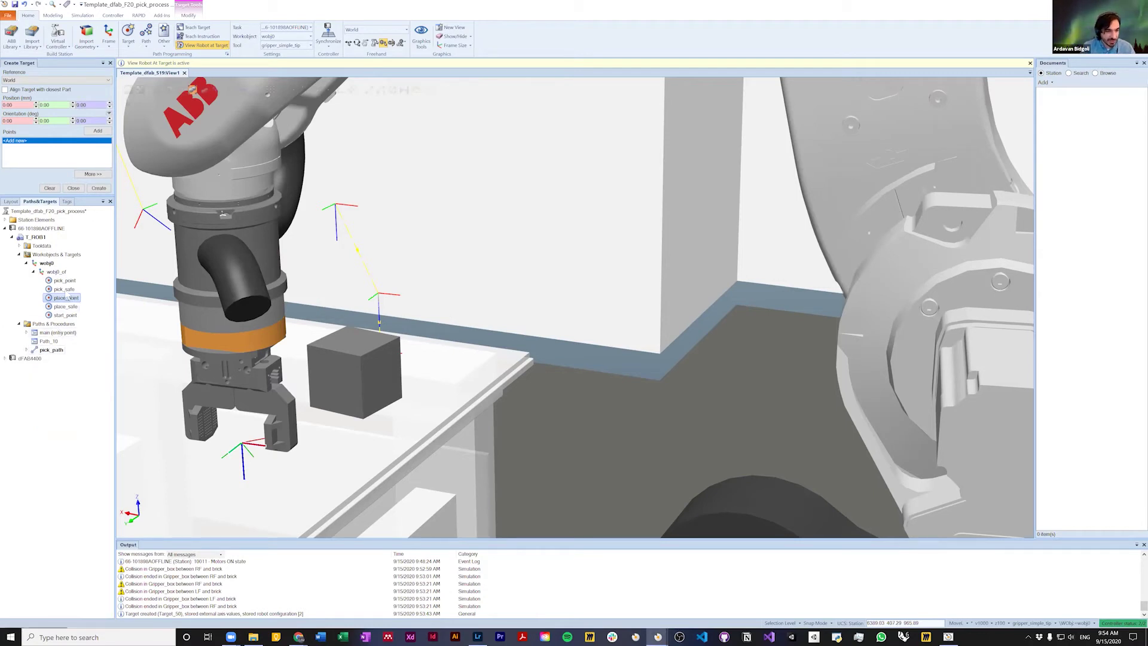
Step: Create a new path from the pick_point, pick_safe and place_point targets and rename it pick_process
left_click(64, 281)
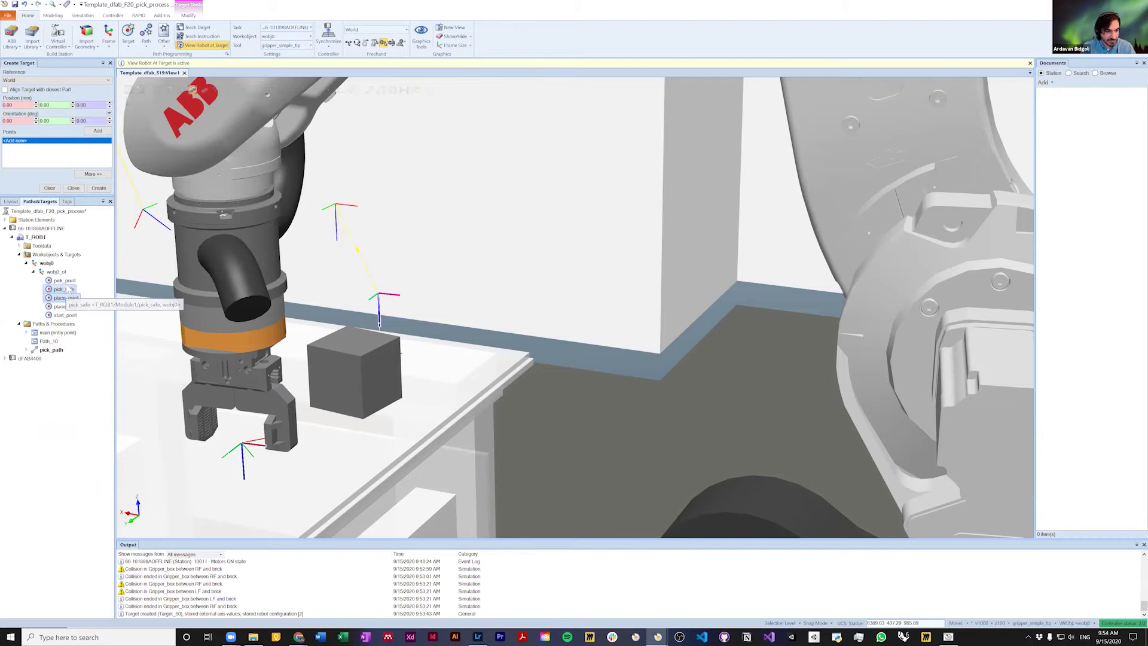
left_click(67, 298, "shift")
right_click(67, 298)
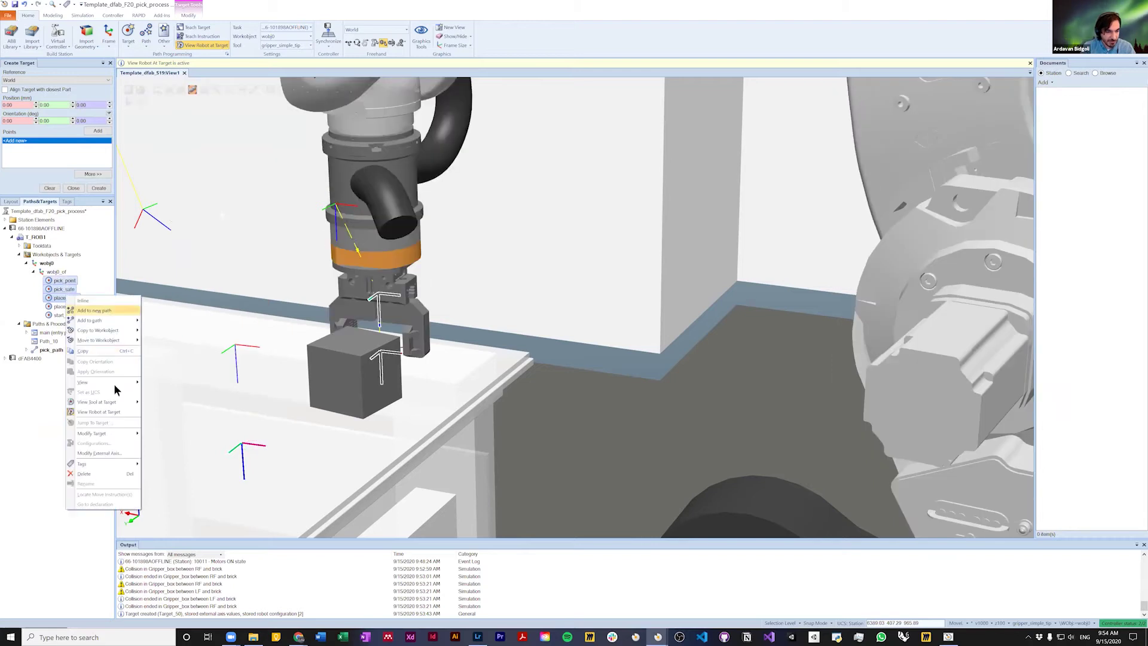
left_click(94, 311)
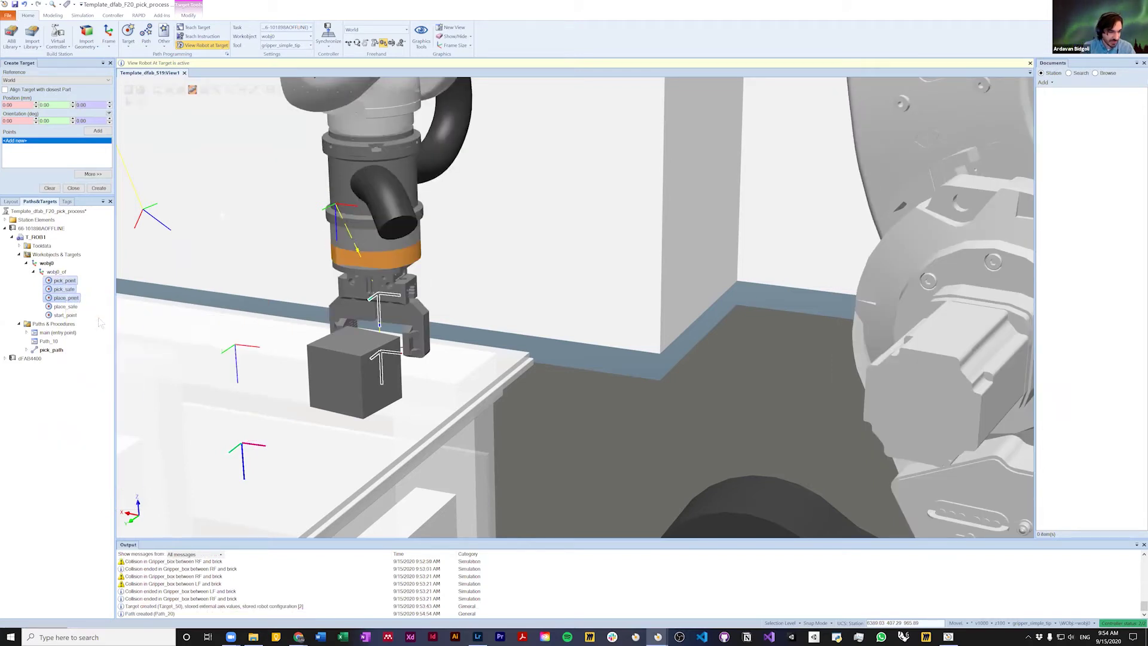
key("F2")
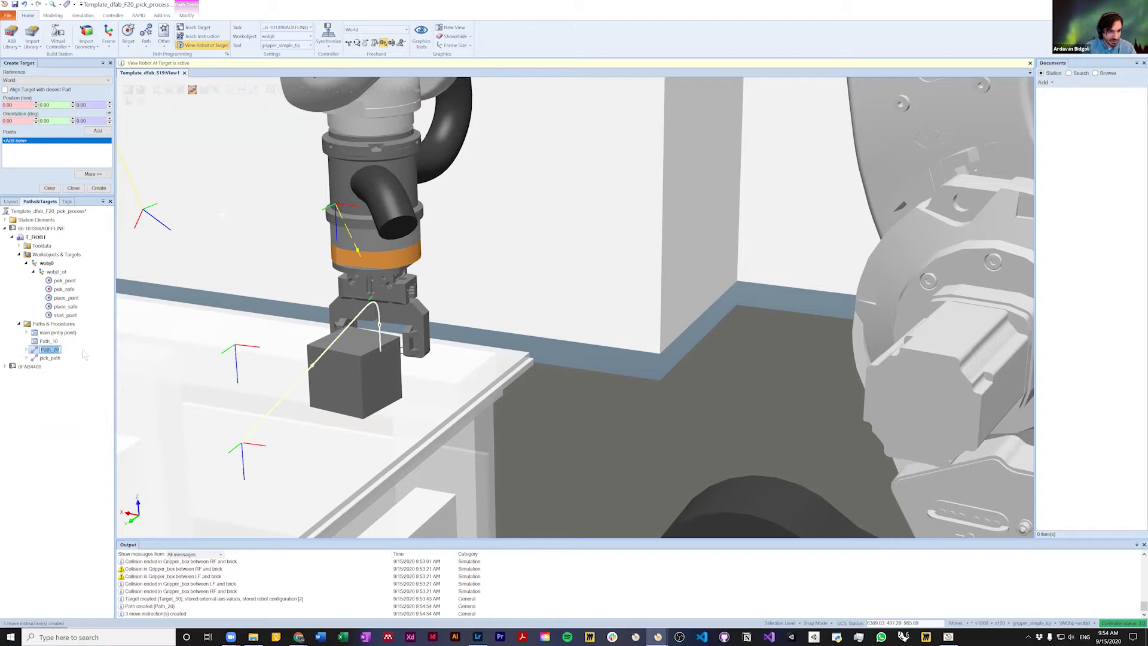
key("BackSpace")
type("pick_process")
key("Return")
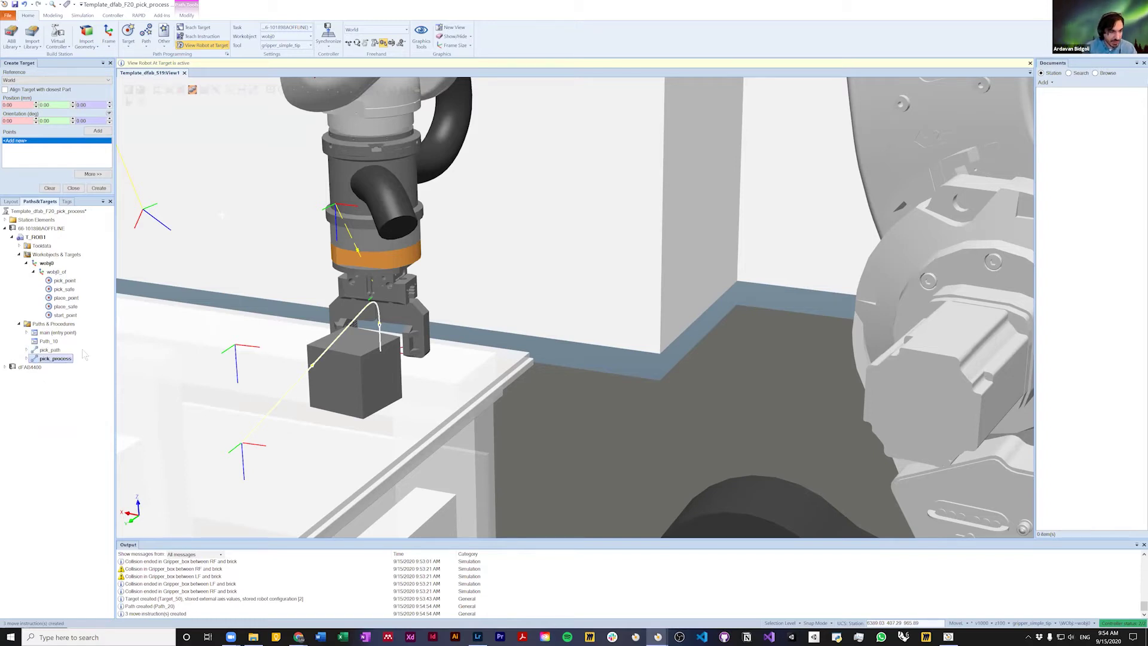
Step: Create a new path from the place_point, place_safe and start_point targets and name it place_process
left_click(67, 315)
left_click(65, 297, "shift")
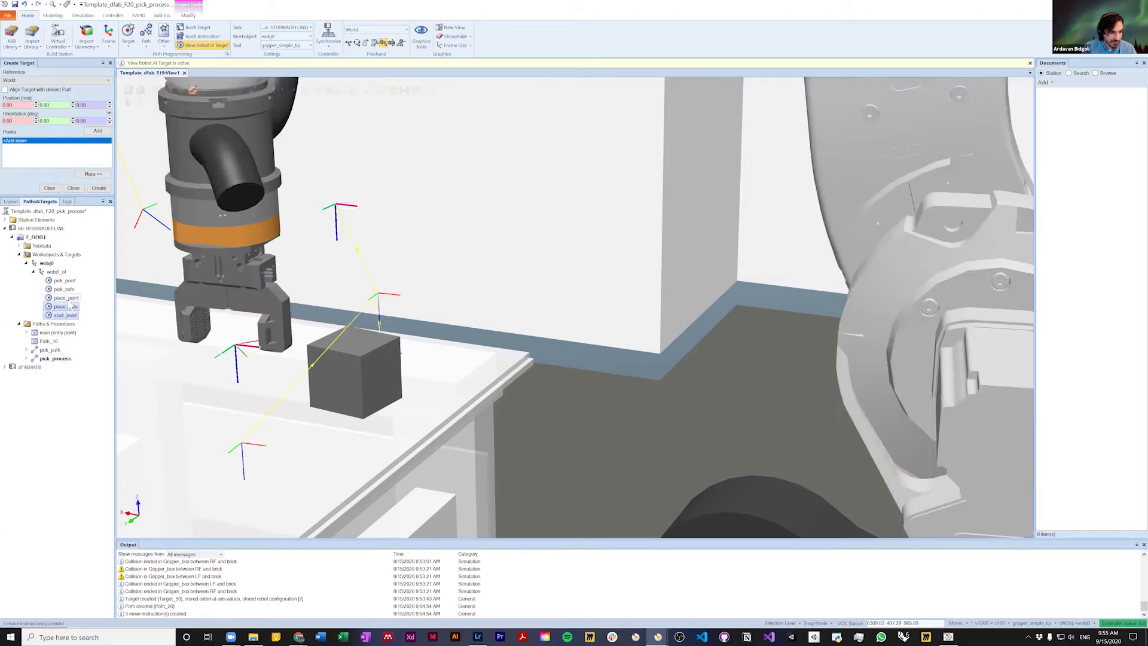
right_click(68, 302)
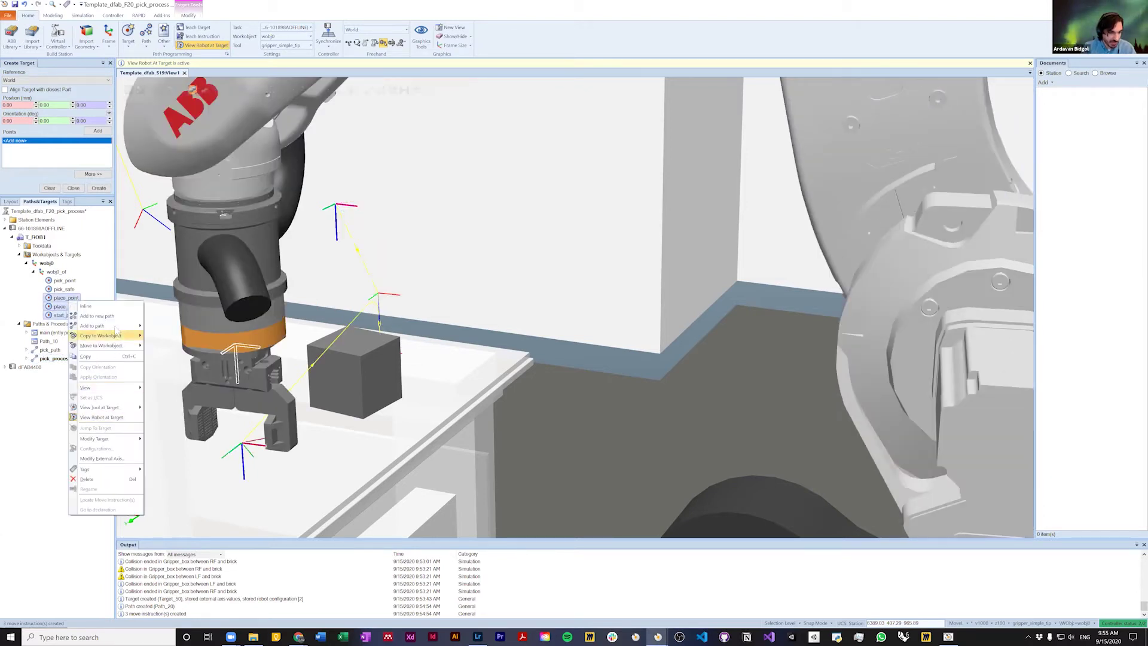
left_click(97, 315)
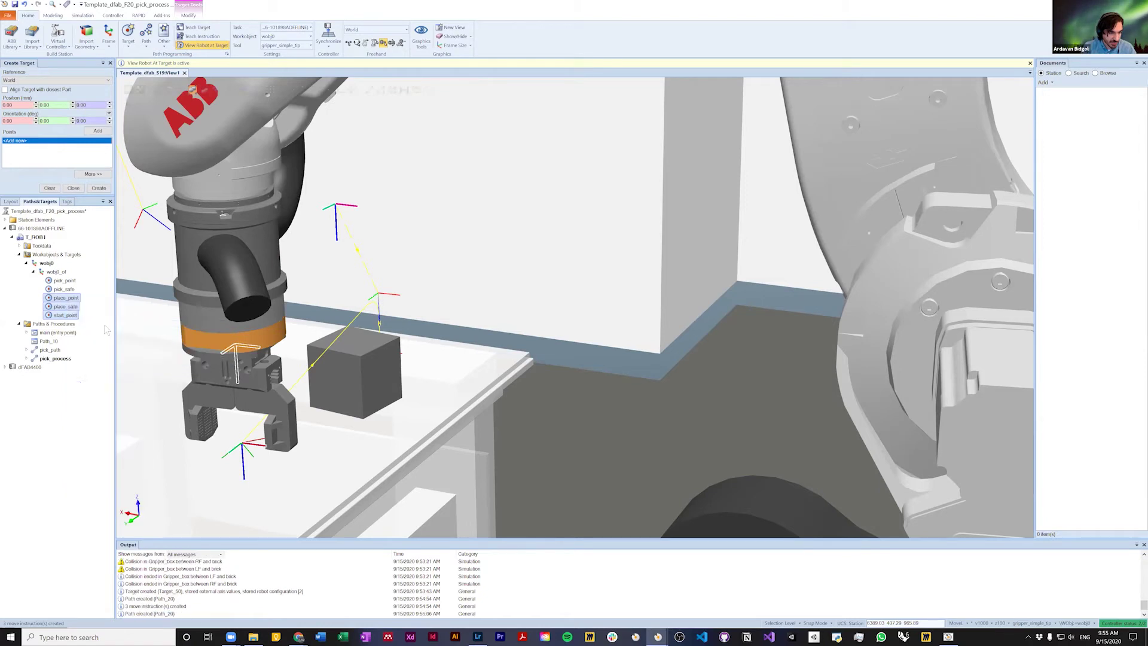
type("place_process")
key("Return")
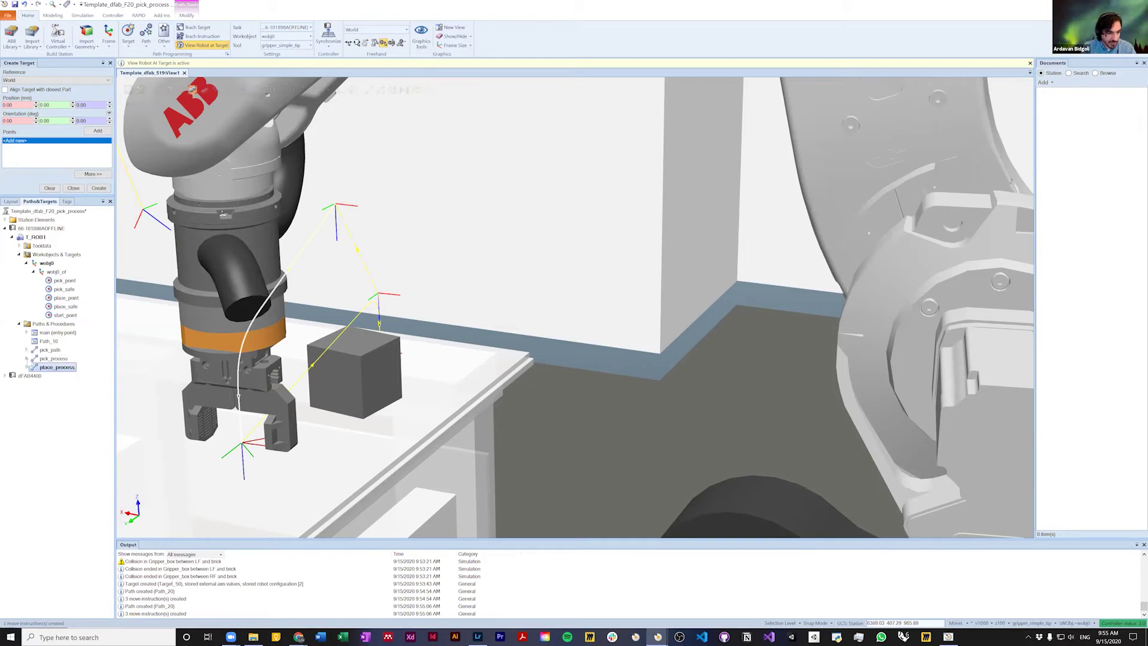
Step: Add a start_point move to pick_process and reorder the place_point move to follow pick_safe
left_click(27, 358)
left_click(70, 385)
key("Up")
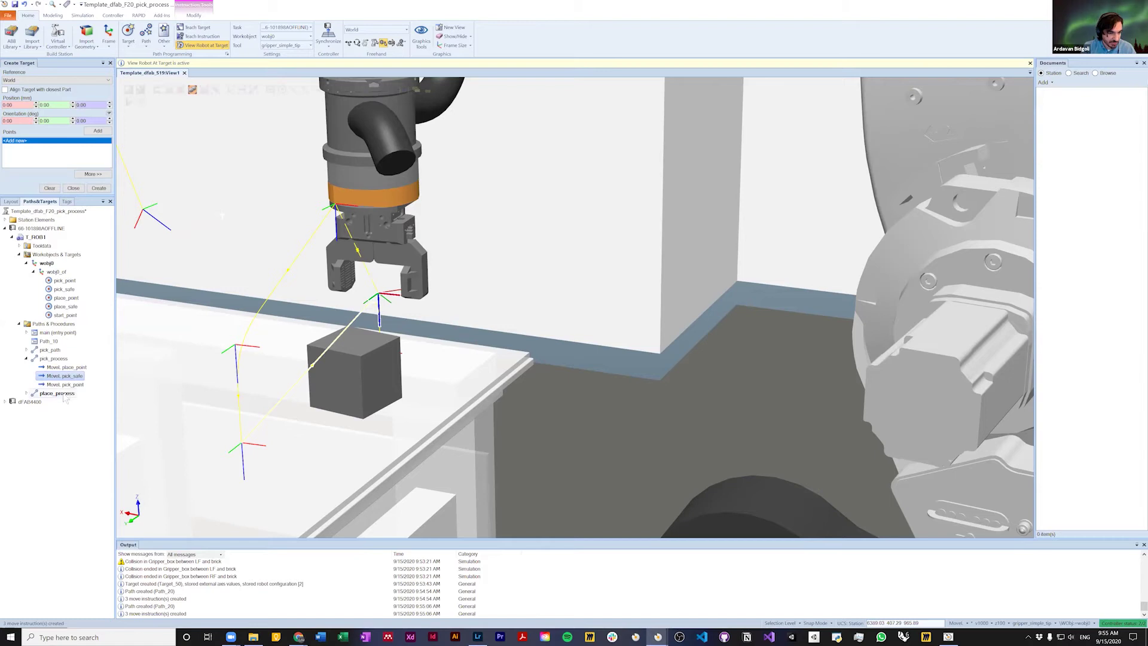
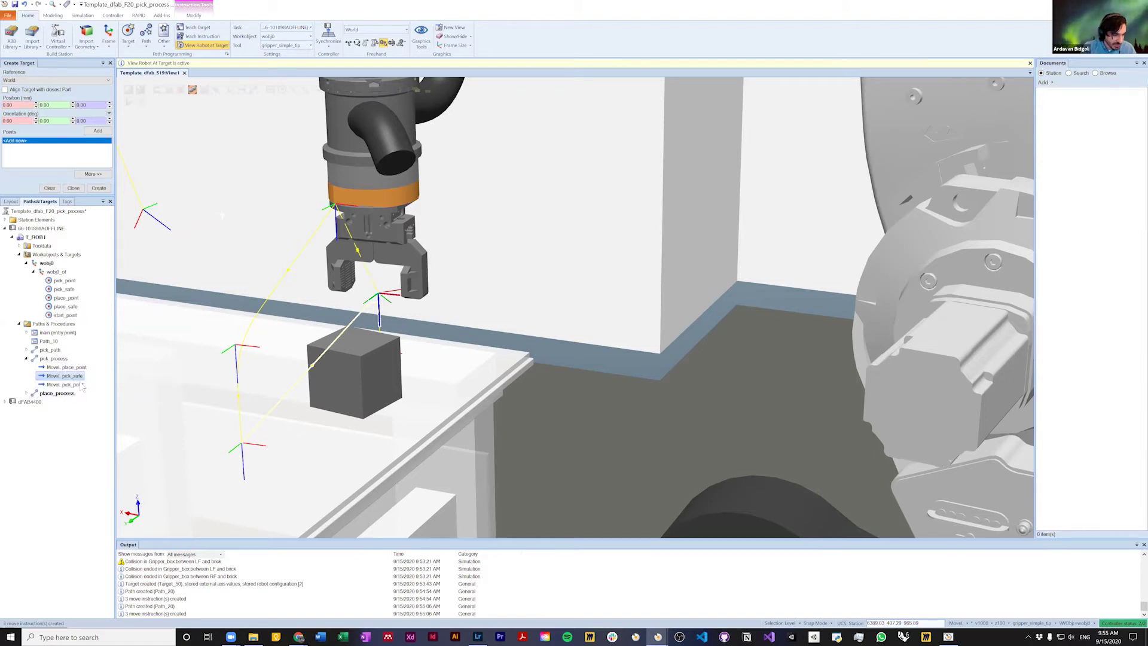
left_click(69, 316)
left_click(67, 368)
left_click_drag(69, 374, 68, 372)
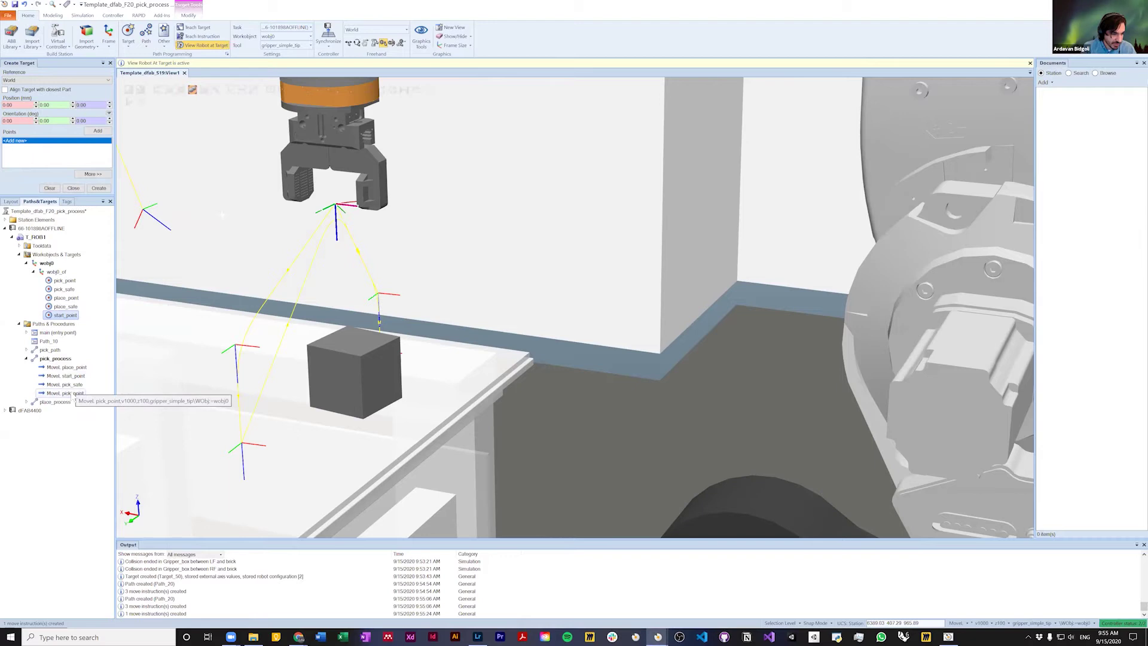
left_click_drag(66, 367, 79, 390)
left_click(71, 393)
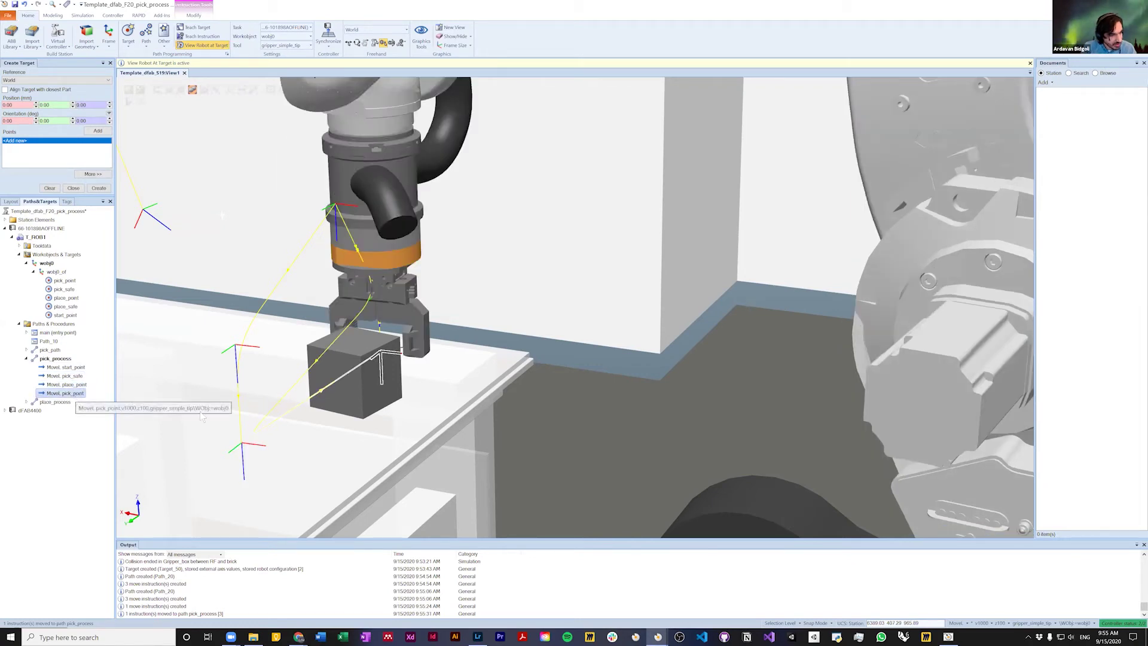
Step: Preview the robot at each of the pick, place and start targets in turn
left_click(62, 290)
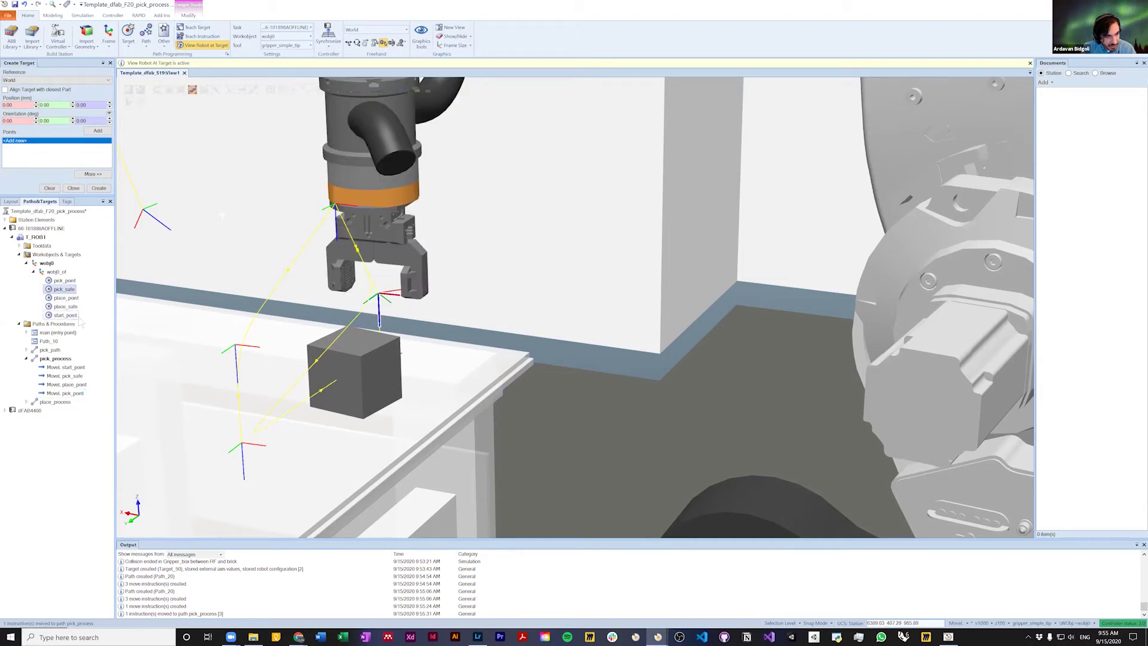
left_click(68, 281)
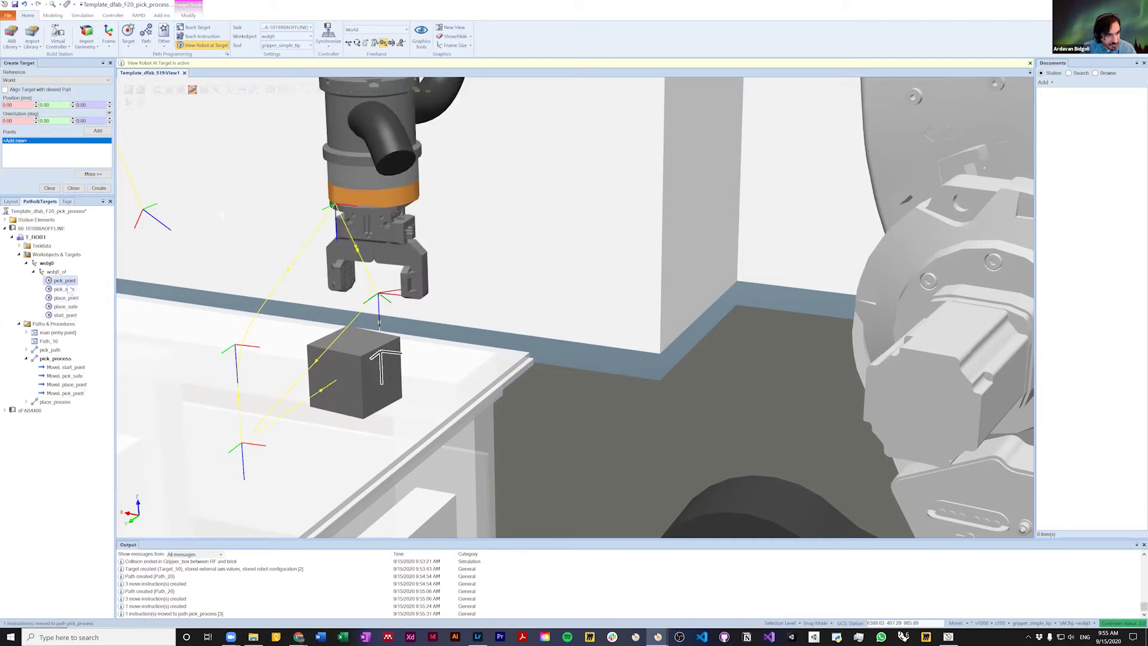
left_click(67, 290)
left_click(66, 299)
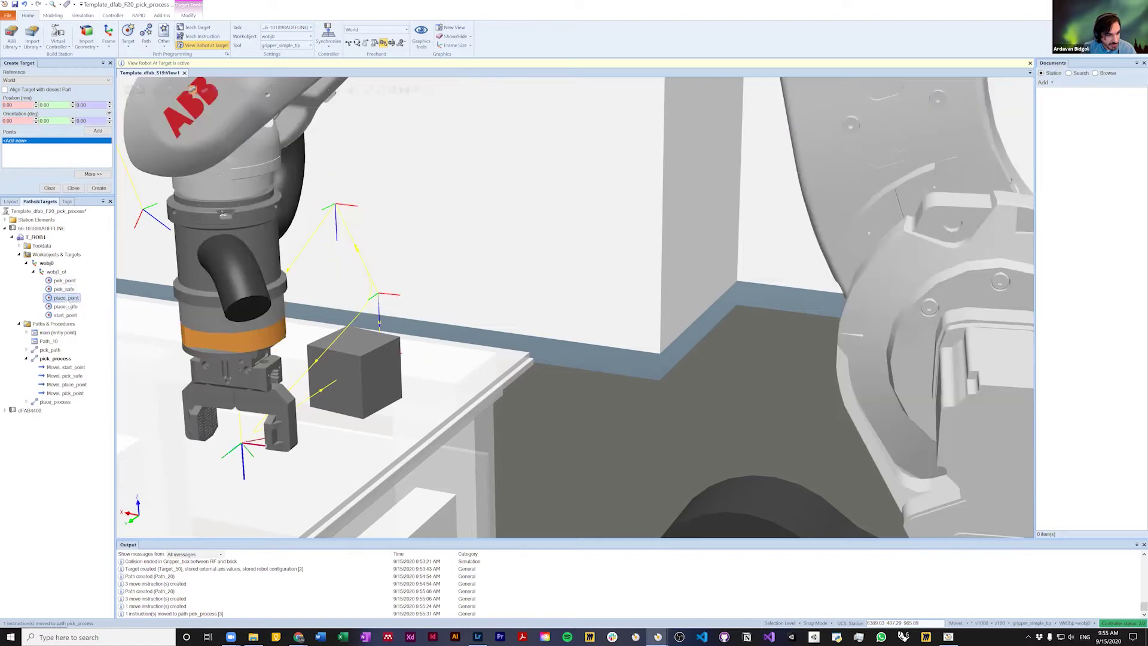
left_click(65, 307)
left_click(66, 315)
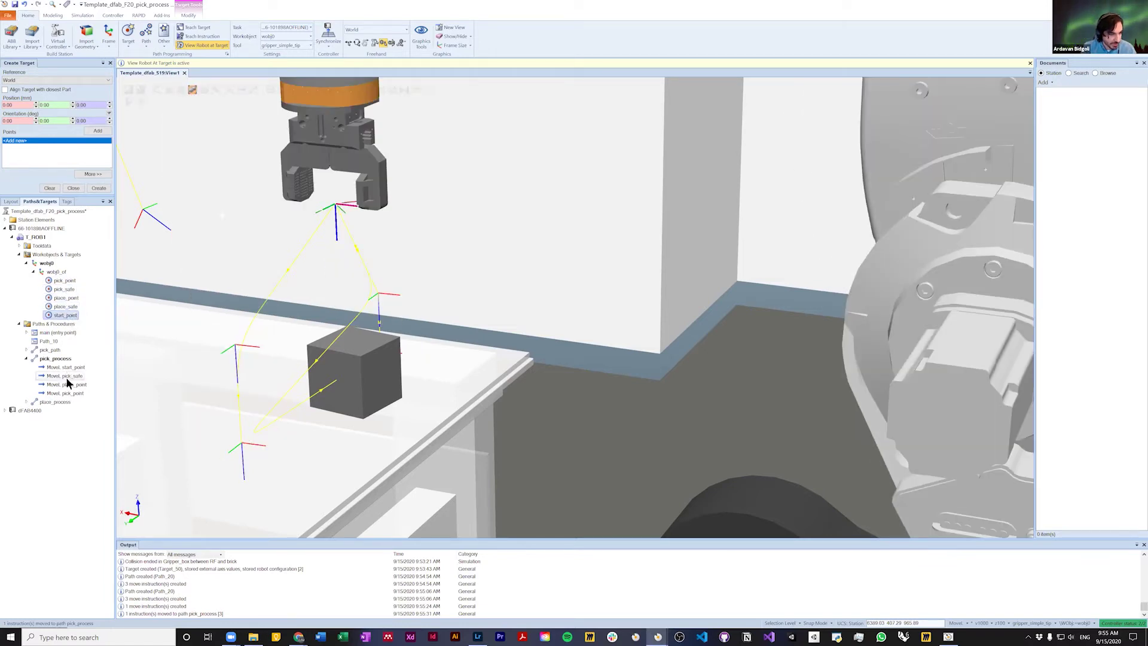
Step: Delete the place_point move from pick_process and add a second pick_safe move after pick_point
left_click(77, 385)
key("Delete")
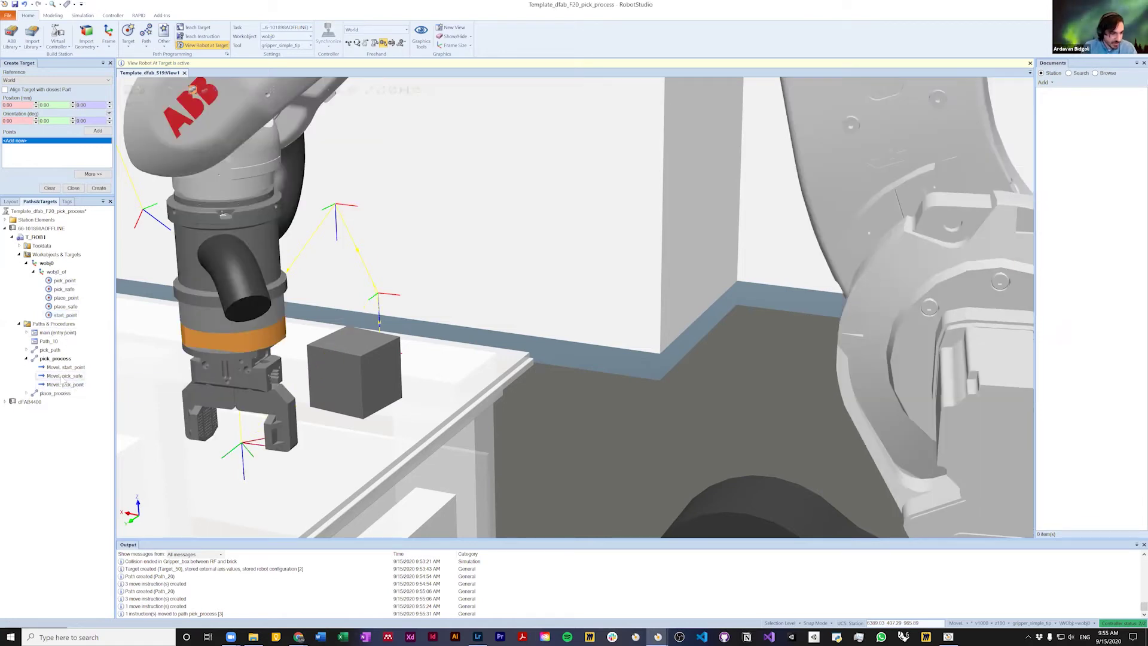
left_click(63, 376)
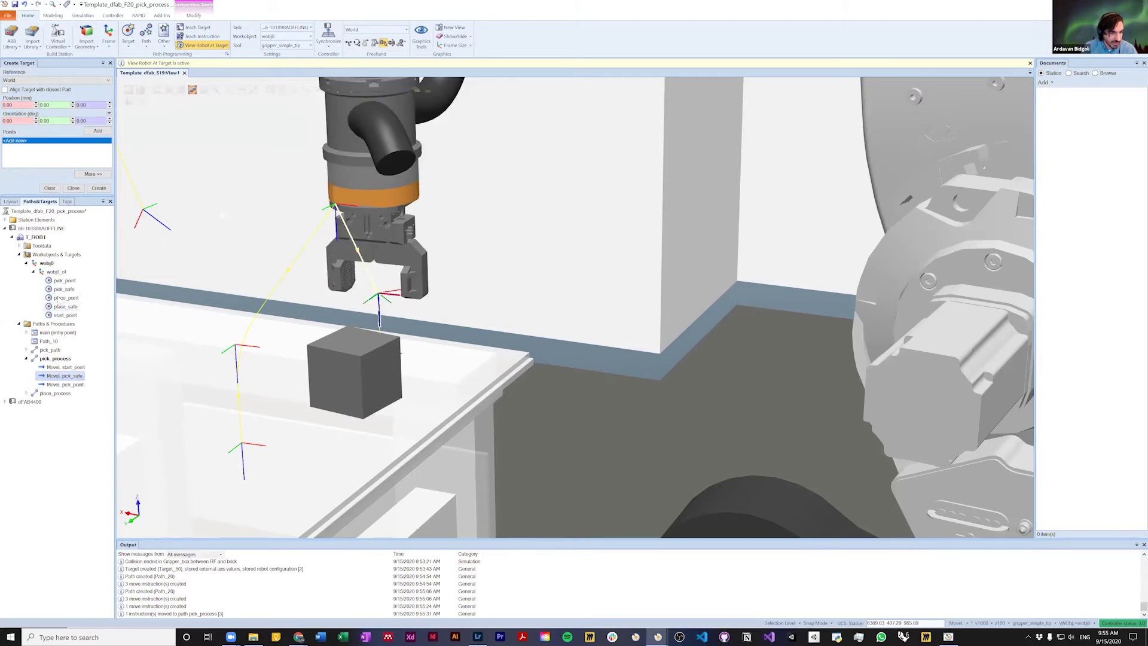
left_click_drag(64, 291, 57, 386)
Step: Edit the start_point move instruction in pick_process and set its motion type to Joint
left_click(61, 368)
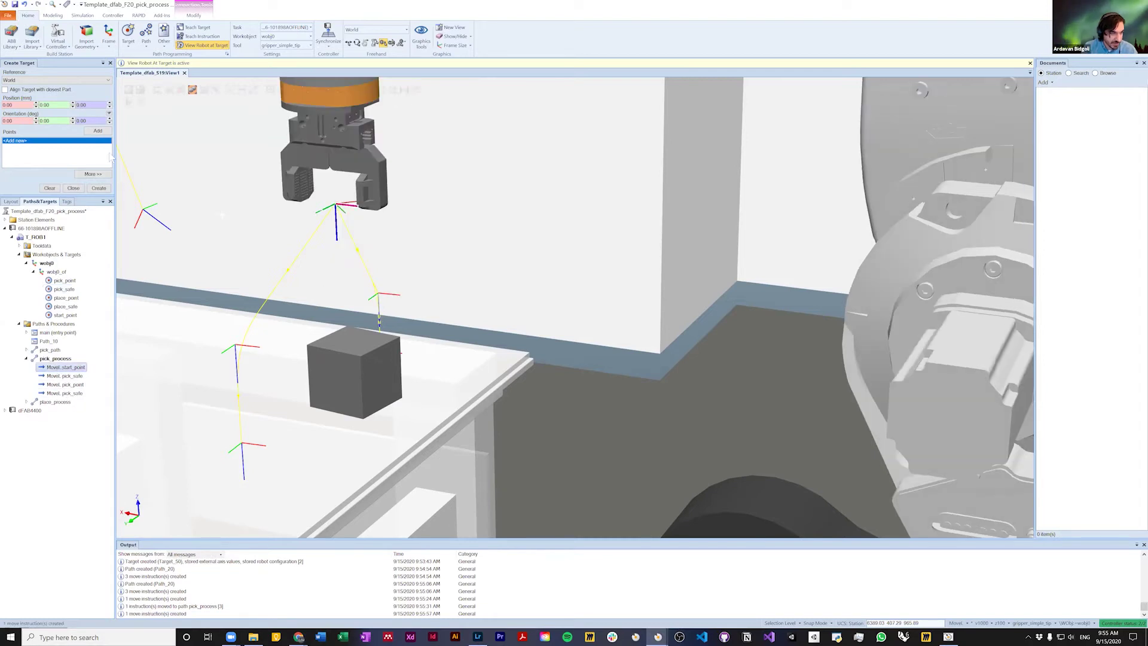
right_click(76, 373)
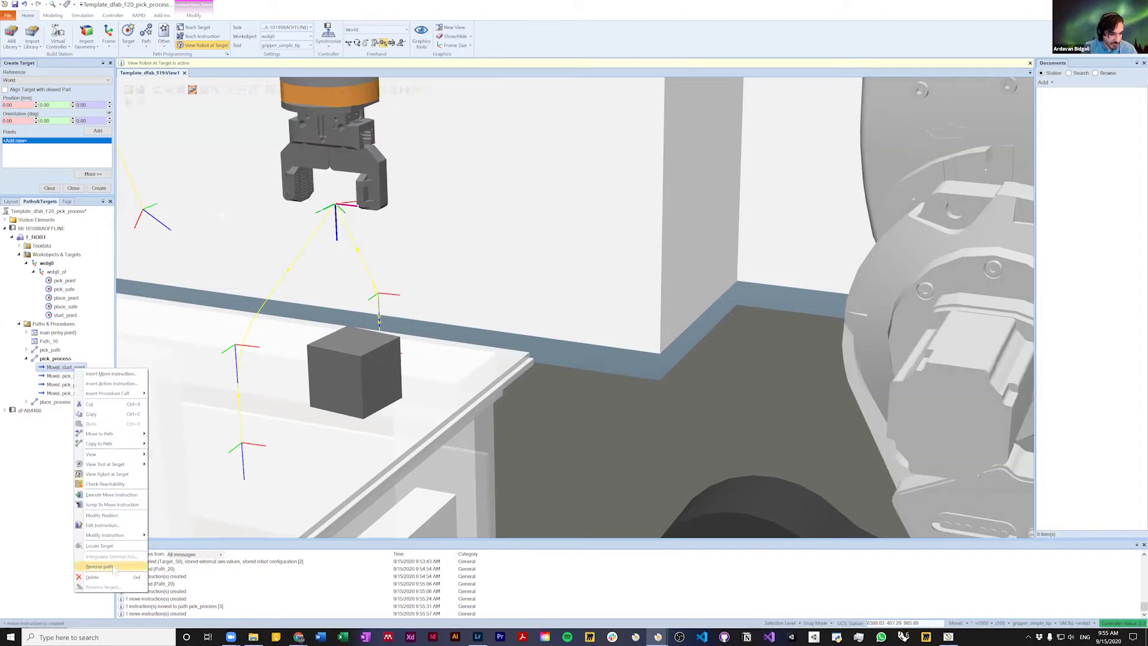
left_click(102, 526)
left_click(37, 79)
left_click(35, 93)
Step: Set all four move instructions in pick_process to speed v100 and zone z0
left_click(64, 376)
left_click(62, 367)
left_click(61, 360)
left_click(62, 386, "shift")
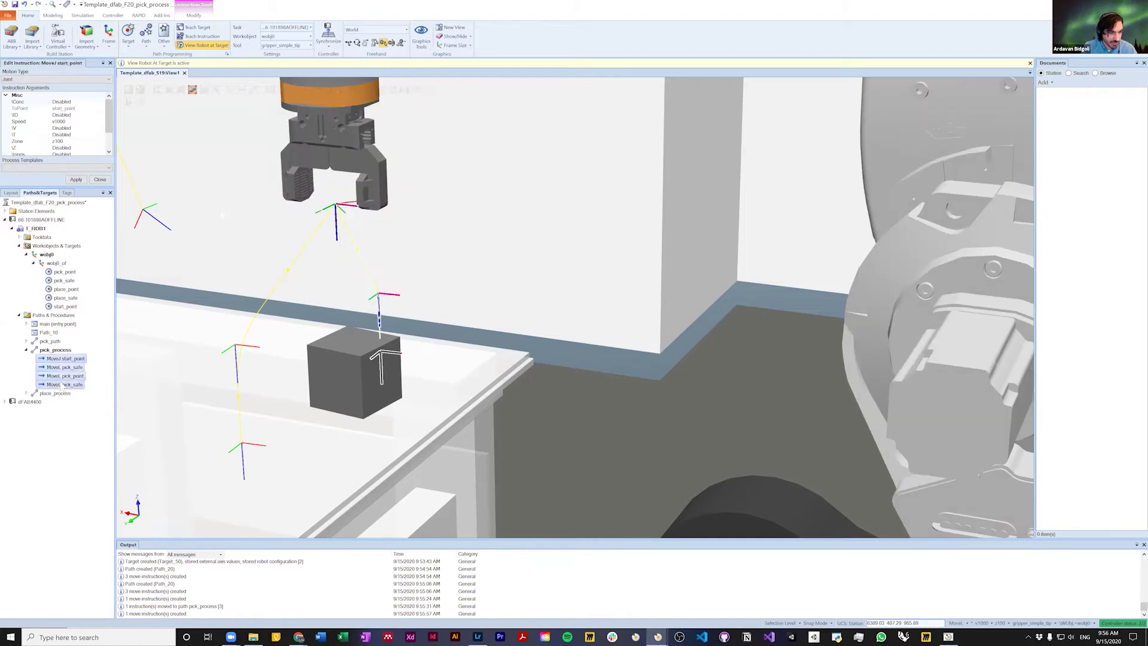
left_click(66, 122)
left_click(101, 122)
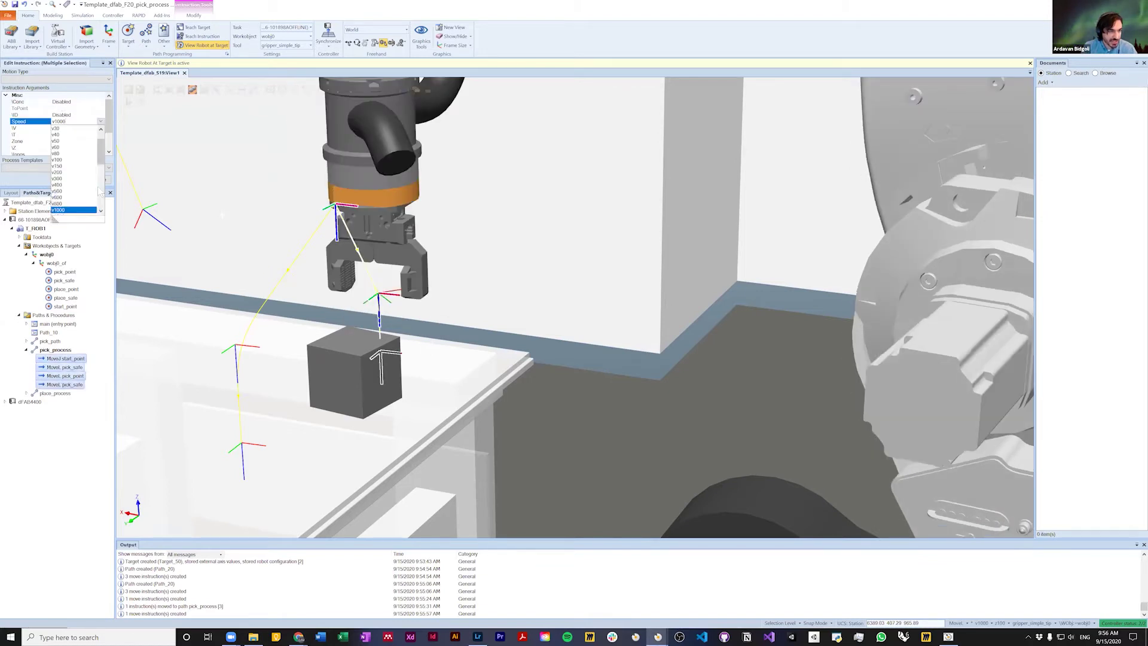
left_click(58, 160)
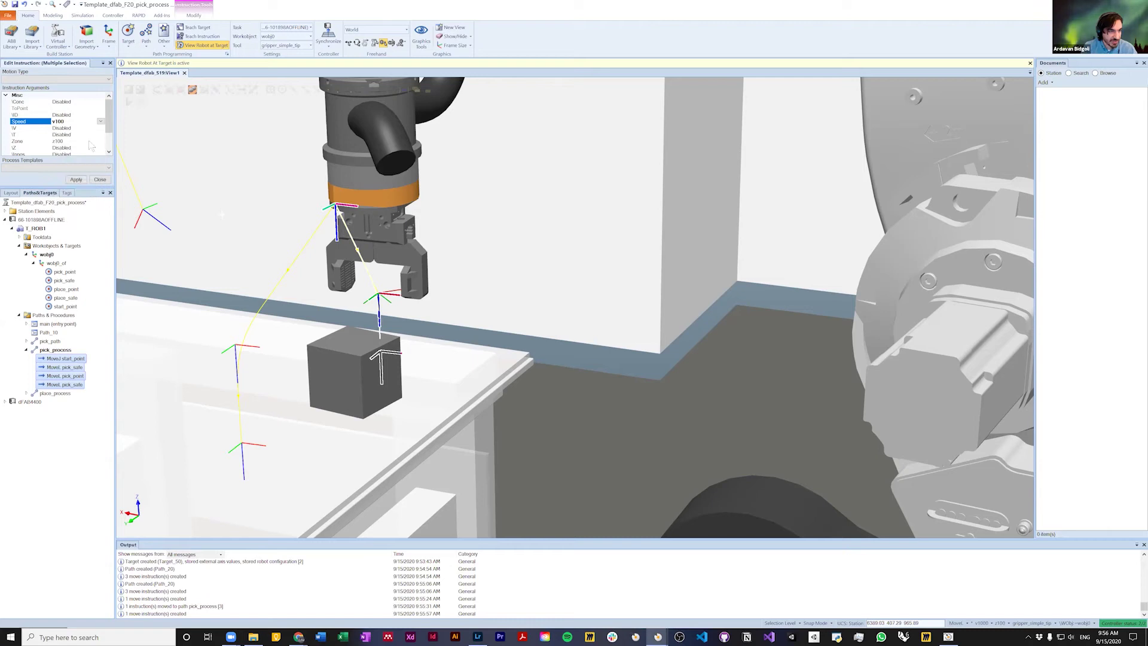
left_click(29, 141)
left_click(101, 141)
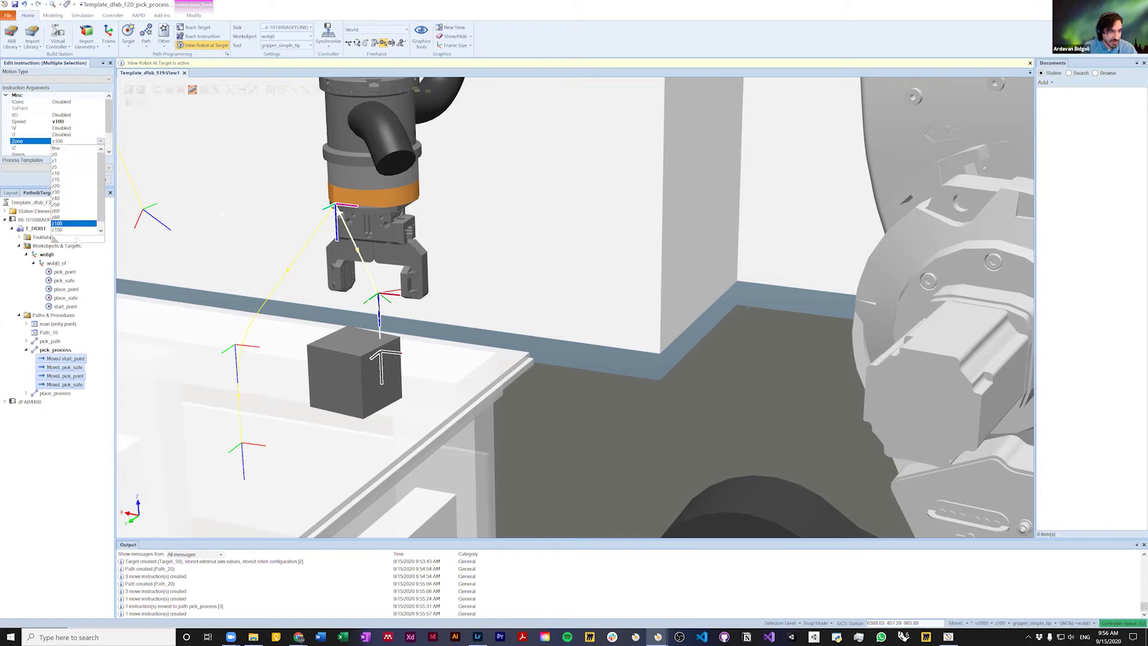
left_click(56, 155)
Step: Copy the place_safe move in place_process without creating new targets and position the copy after place_point
left_click(26, 393)
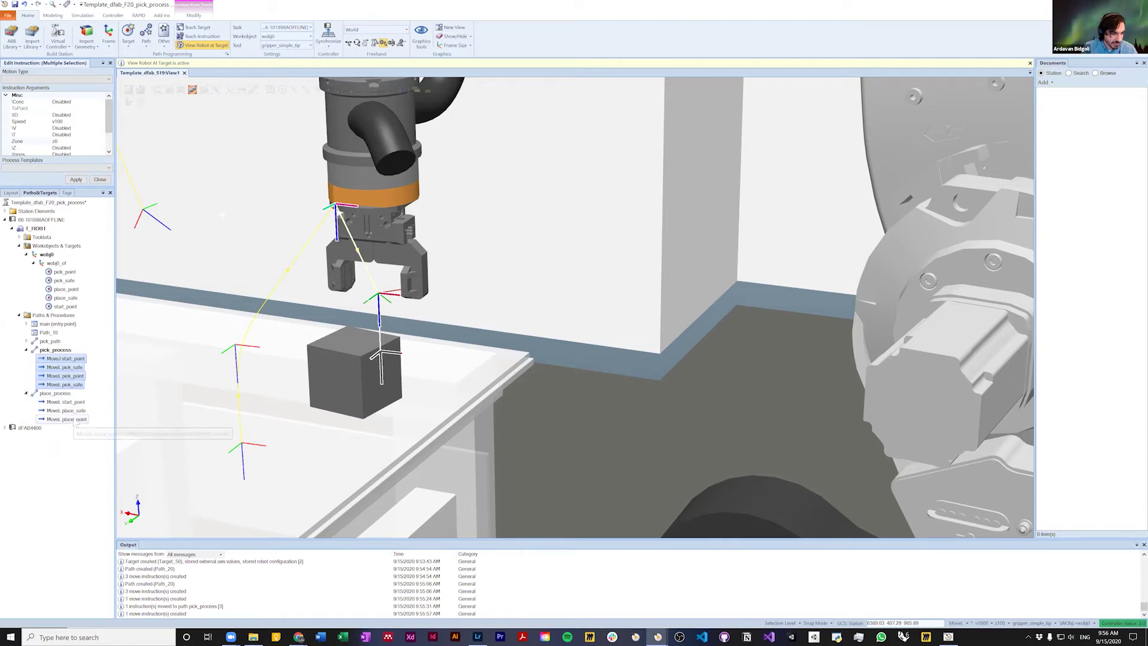
left_click(65, 402)
left_click(66, 410)
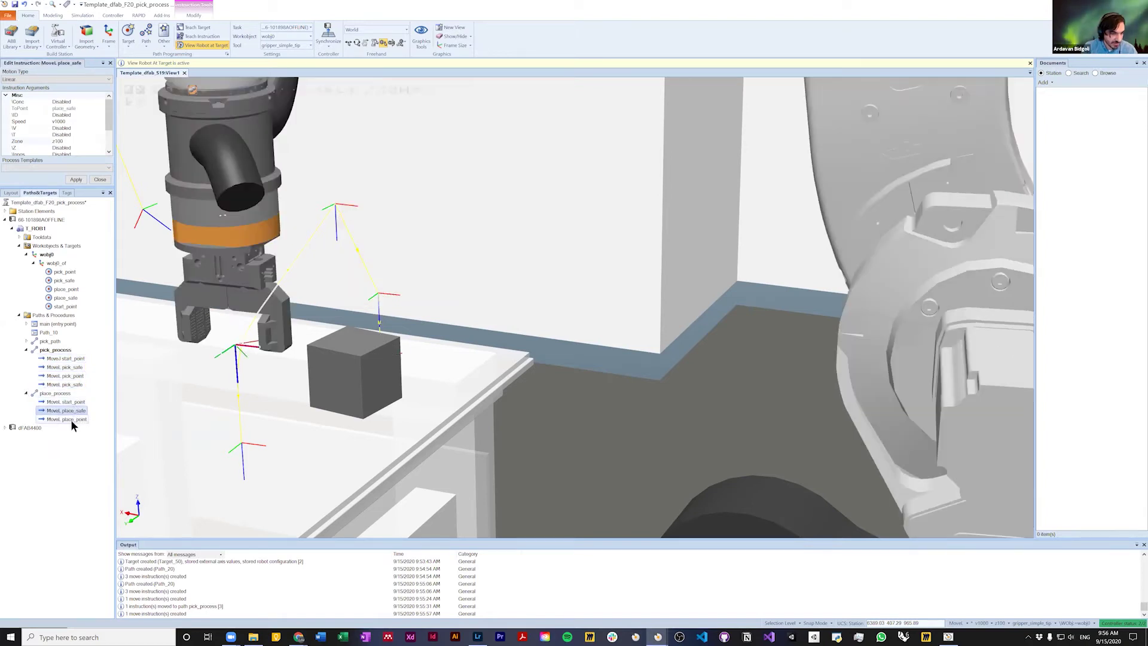
left_click(71, 420)
left_click(69, 413)
key("ctrl+c")
key("ctrl+v")
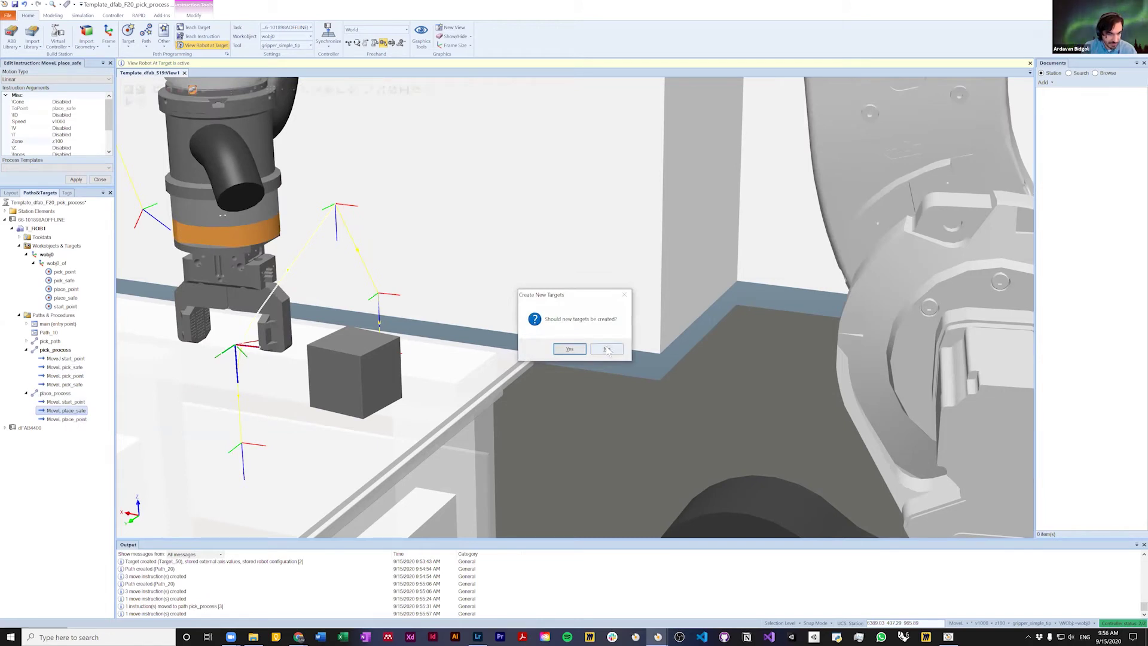
left_click(607, 350)
left_click(63, 428)
left_click_drag(62, 428, 61, 419)
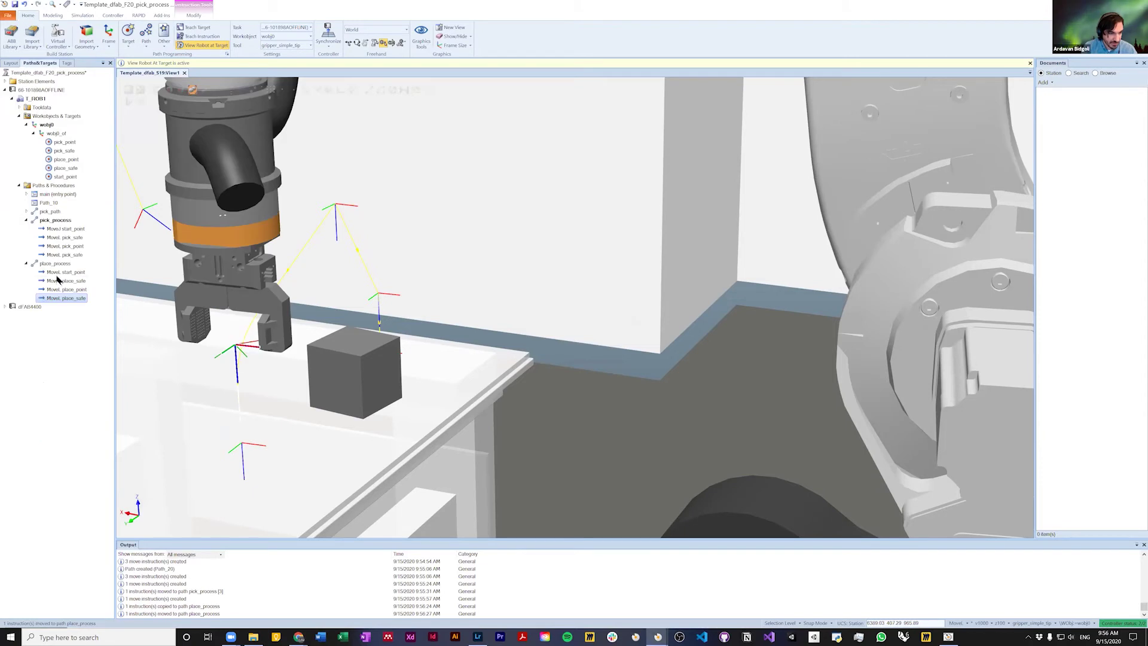
Step: Copy the linear start_point move to the end of place_process without creating new targets
left_click(56, 272)
left_click(58, 281)
left_click(58, 290)
left_click_drag(59, 299, 63, 273)
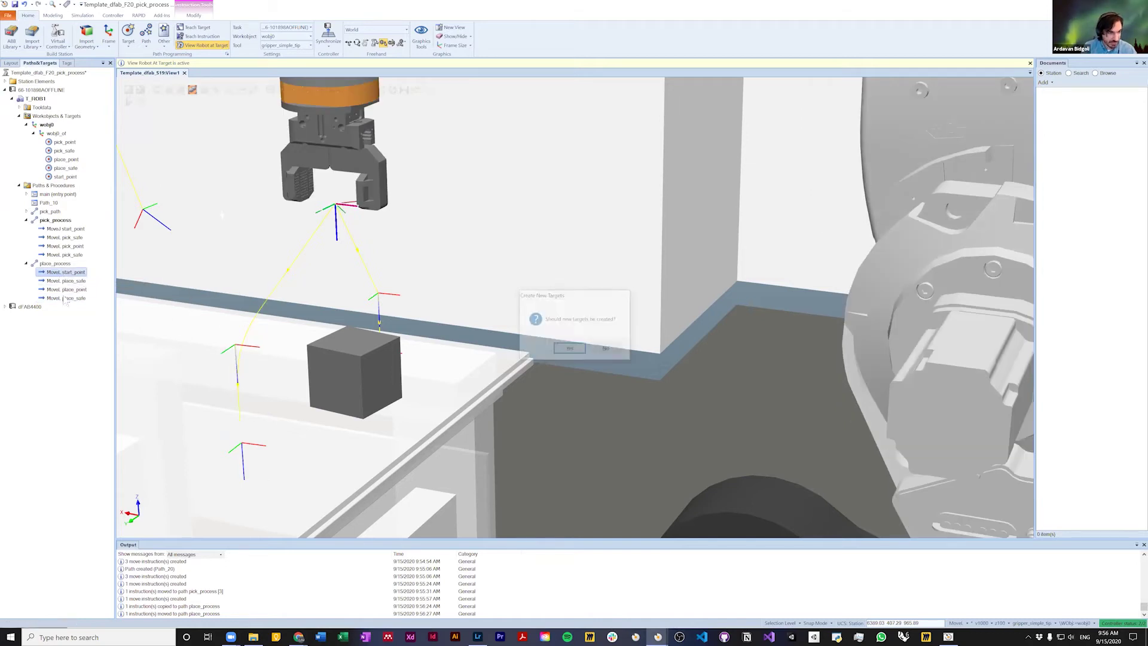
left_click(605, 349)
left_click_drag(48, 275, 49, 306)
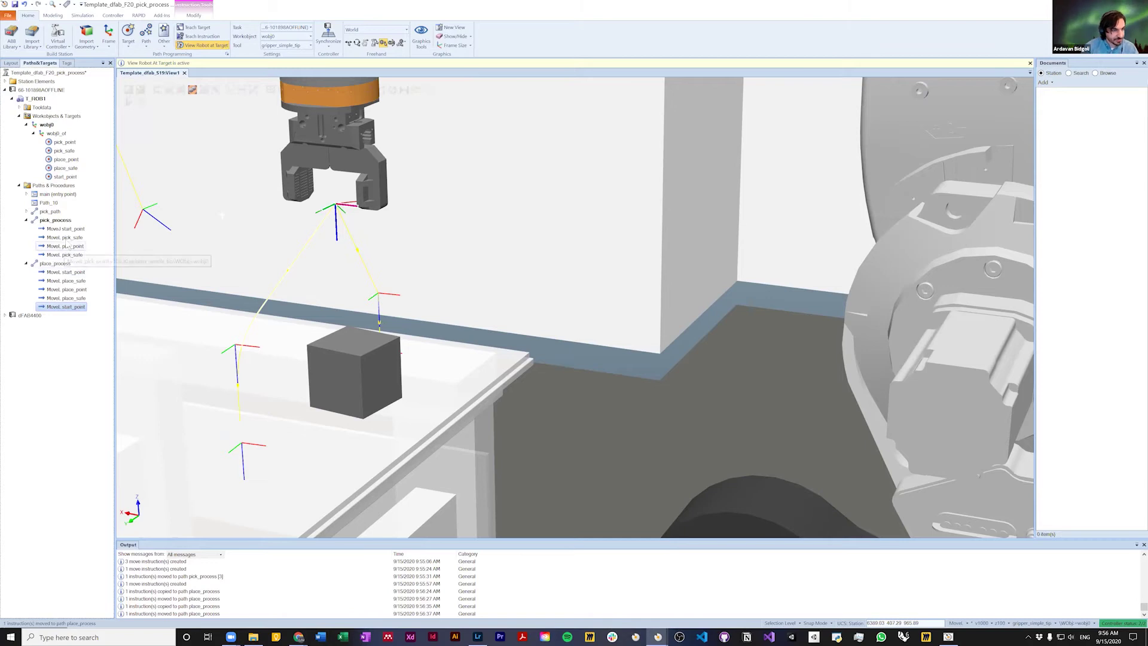
Step: Try duplicating the joint start_point move in pick_process with a new target, then delete the start_point_2 target and its move
left_click(65, 229)
key("ctrl+c")
key("ctrl+v")
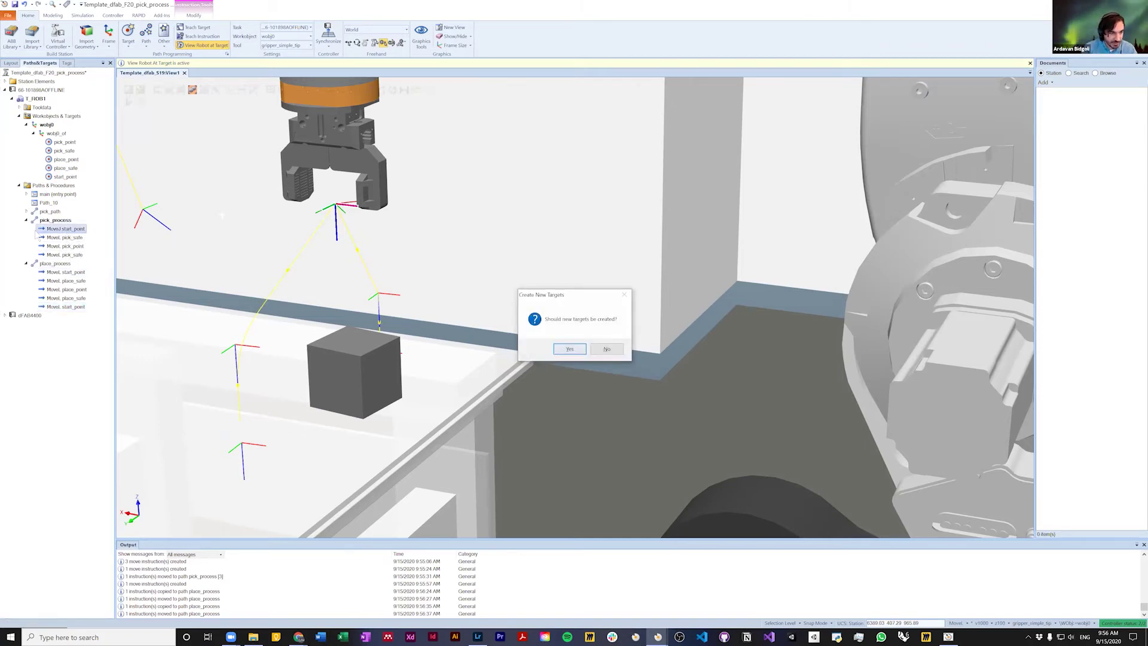
left_click(560, 349)
left_click_drag(60, 246, 57, 272)
left_click(67, 186)
key("Delete")
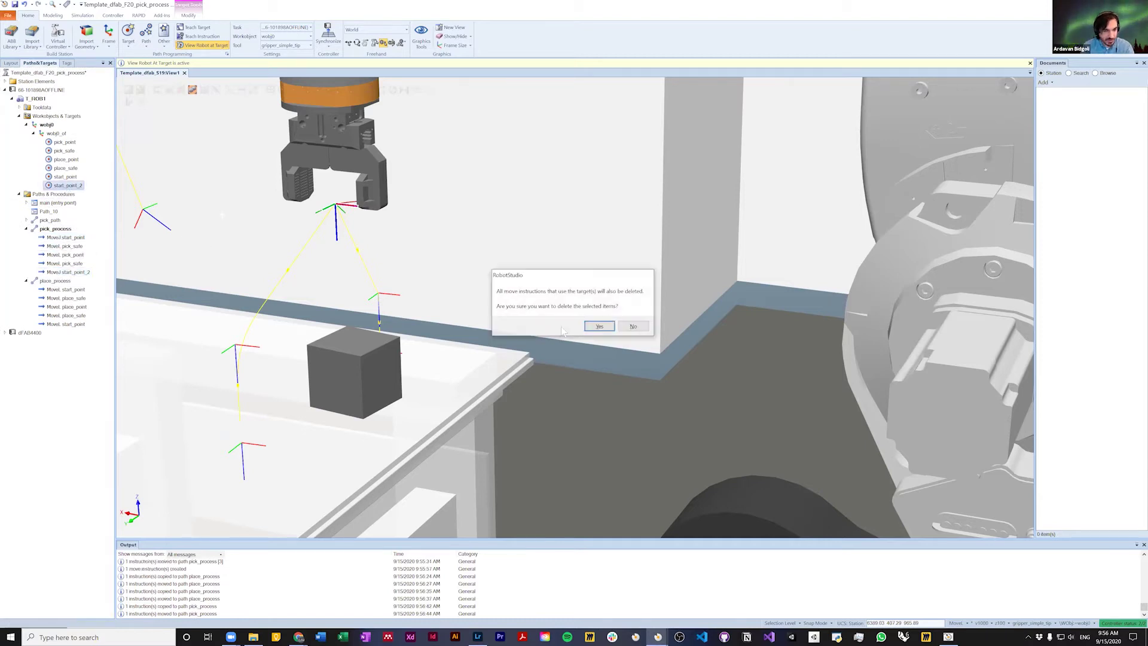
key("Return")
Step: Copy the joint start_point move in pick_process, reusing the existing target, and place the copy after the last pick_safe move
left_click(78, 230)
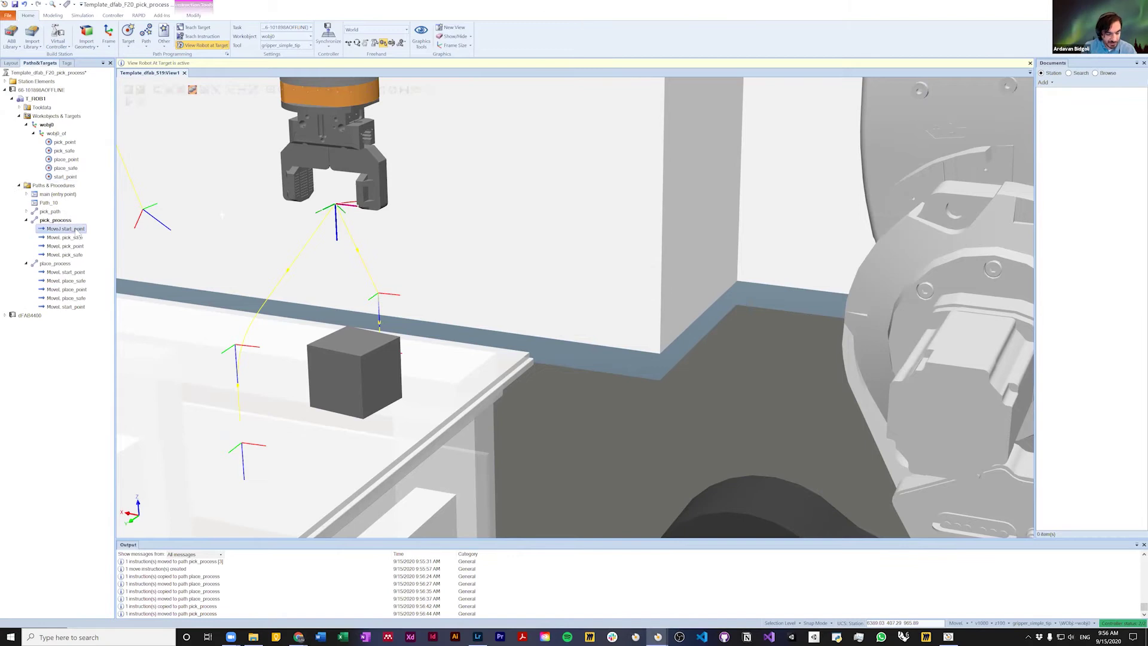
key("ctrl+c")
key("ctrl+v")
key("Return")
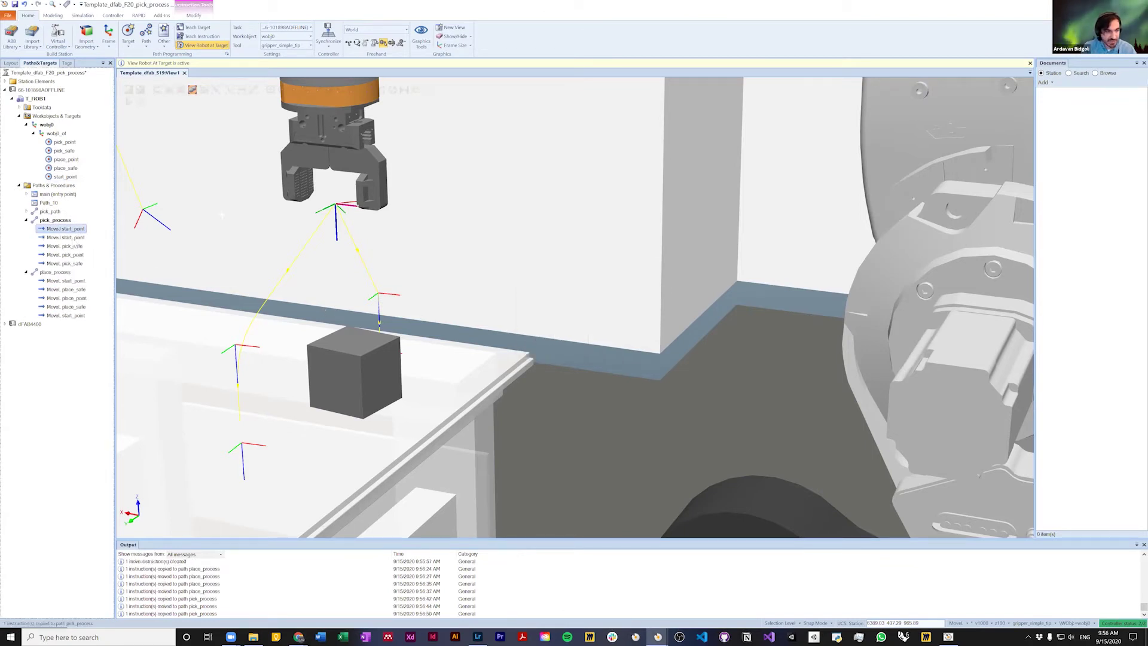
left_click_drag(69, 248, 69, 267)
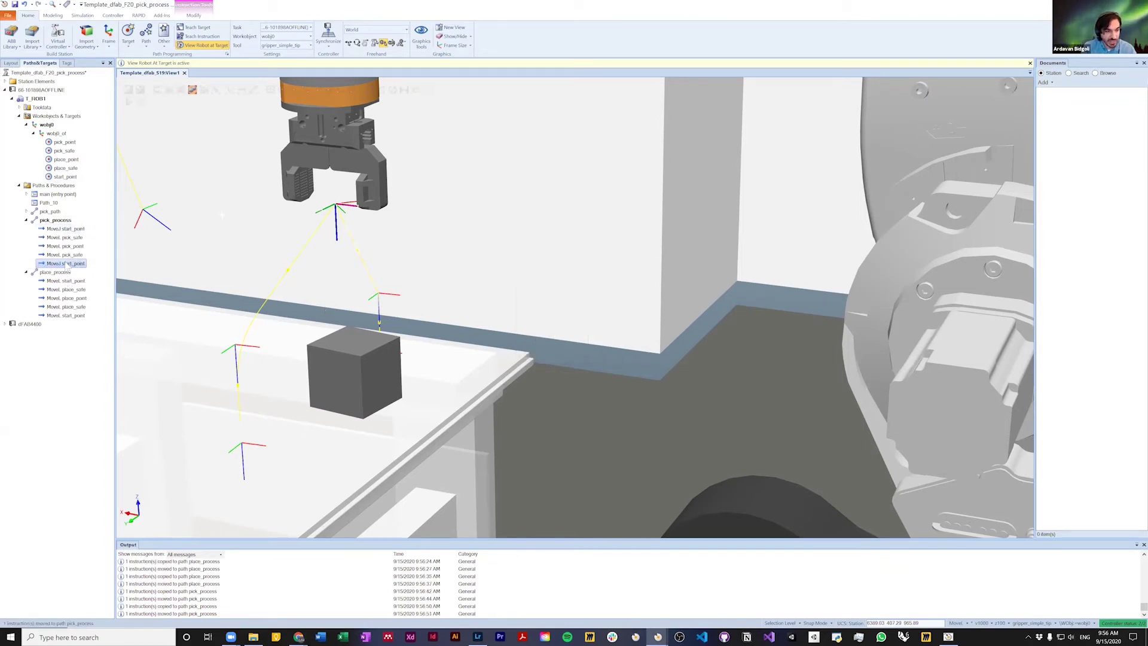
Step: Replace the linear start_point move at the end of place_process with a copy of the joint start_point move
key("ctrl+v")
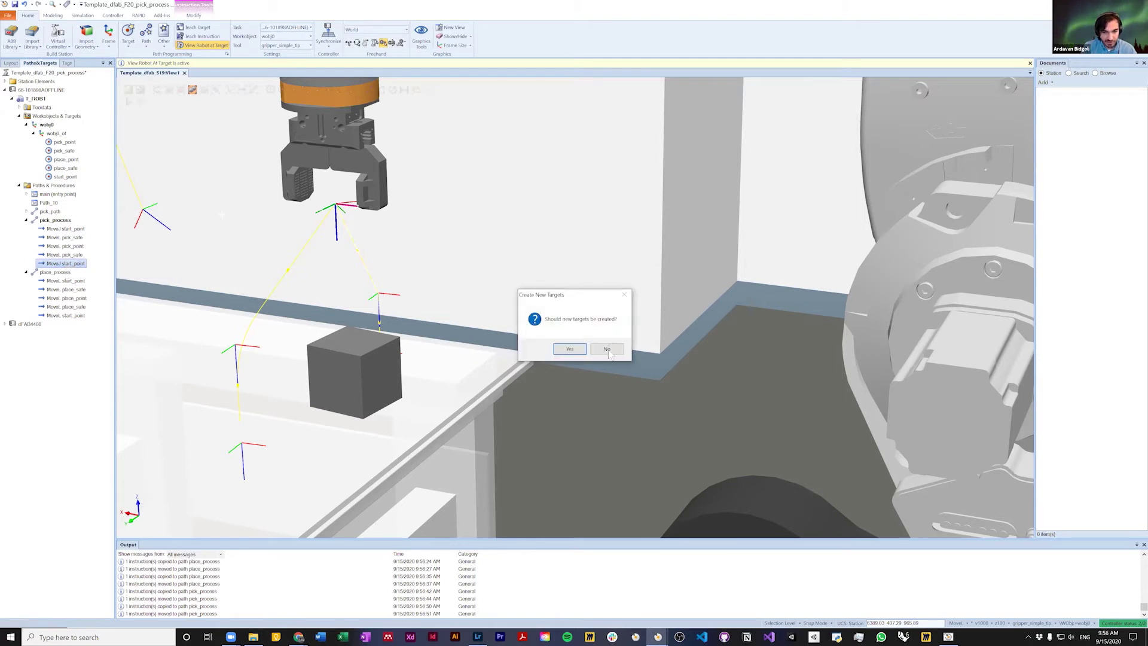
key("Return")
left_click_drag(71, 273, 72, 335)
left_click(65, 315)
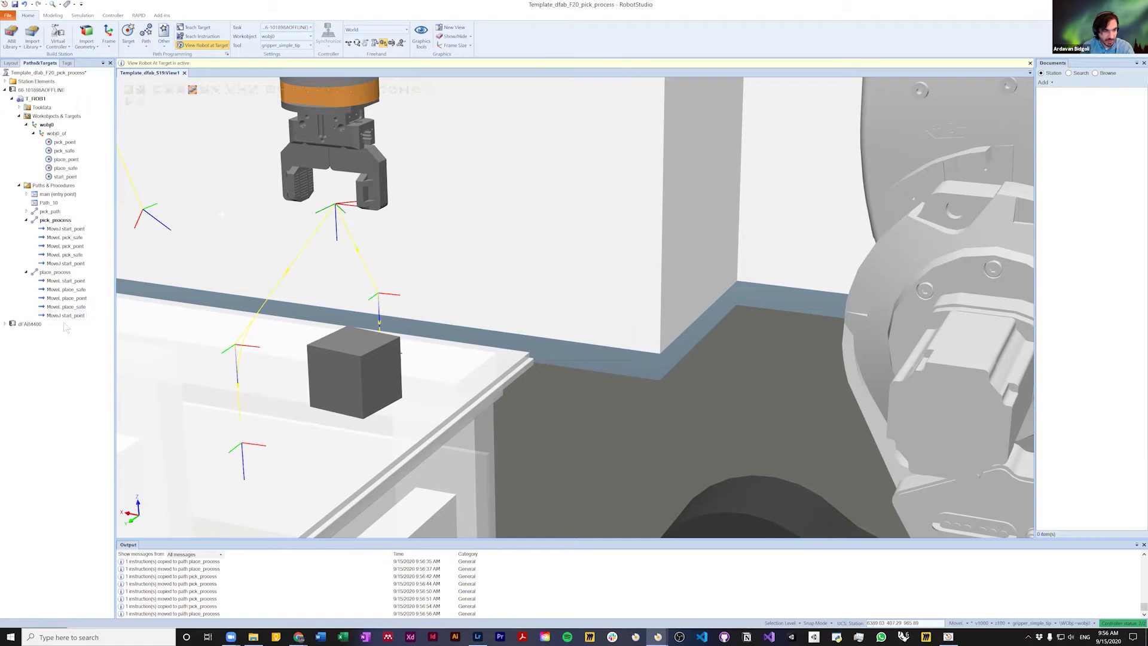
key("Delete")
Step: Replace the first linear start_point move in place_process with a joint start_point copy that uses the existing target
left_click(75, 317)
left_click(67, 282)
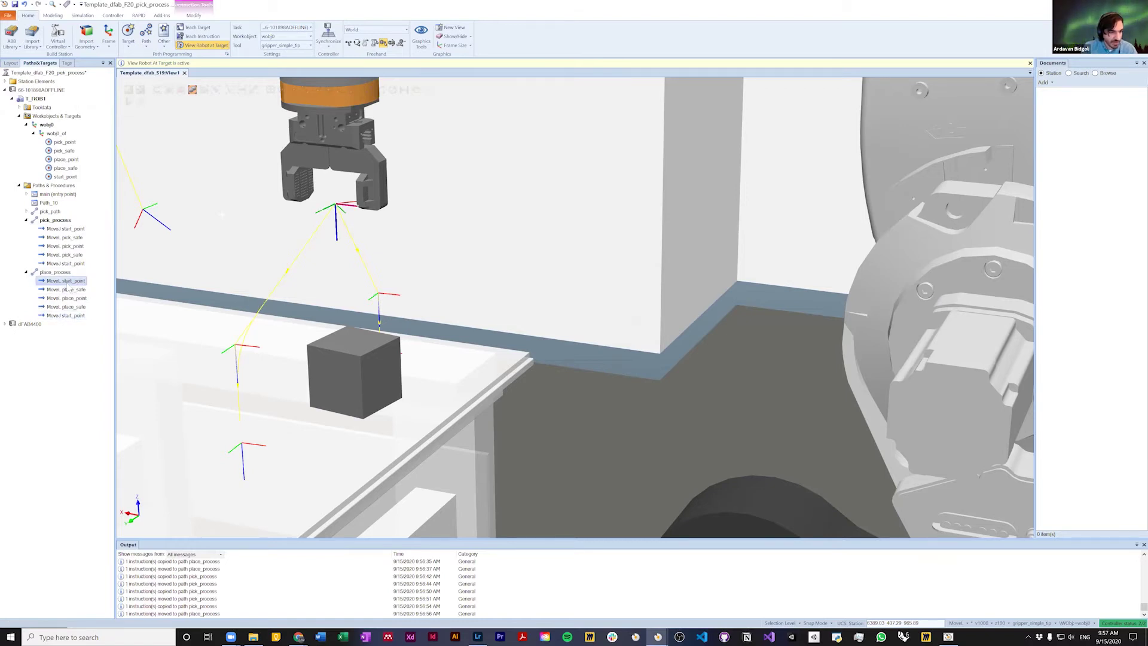
left_click(64, 317)
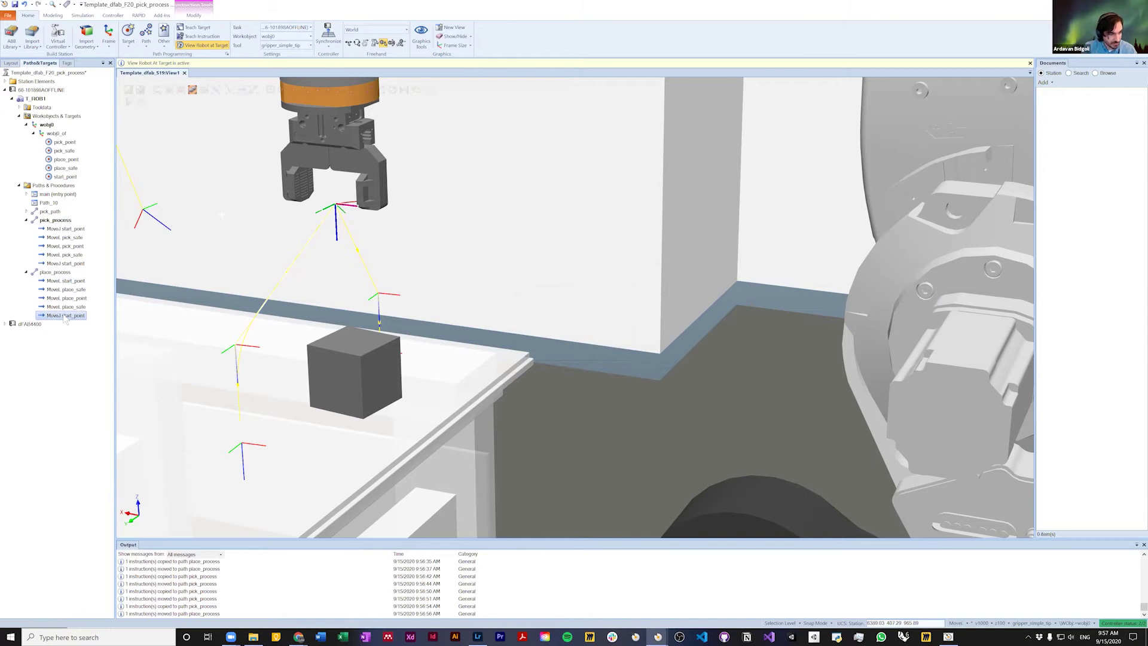
key("ctrl+v")
left_click(613, 352)
left_click_drag(73, 293, 69, 283)
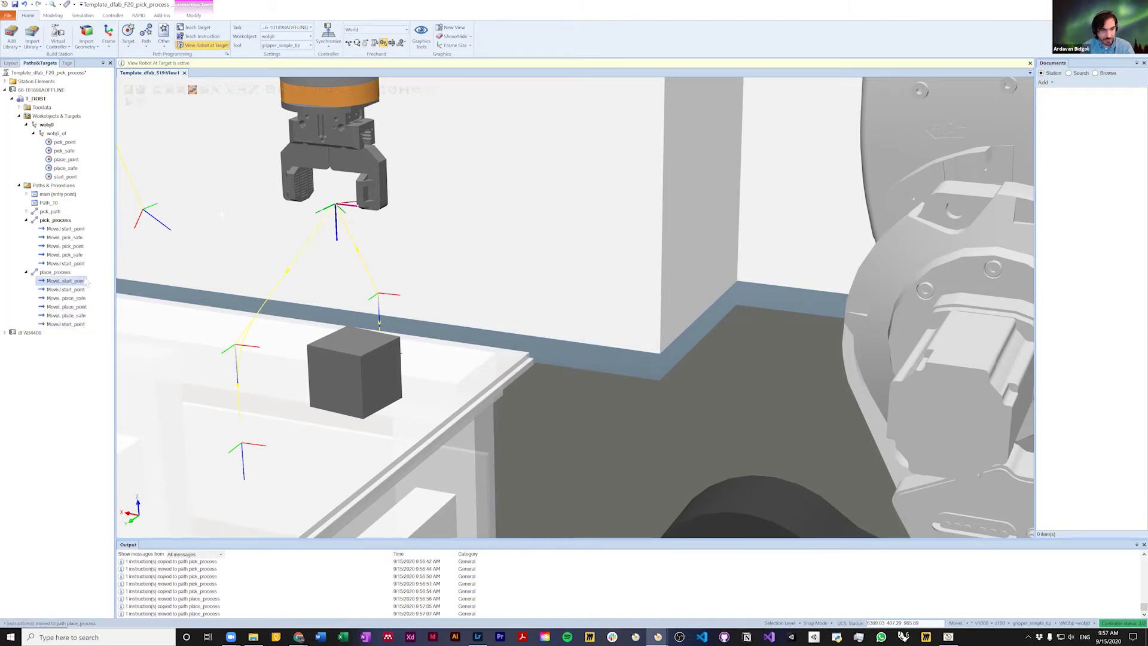
key("Delete")
Step: Preview the pick_process moves, run the robot along the path, and stop the simulation
left_click(64, 228)
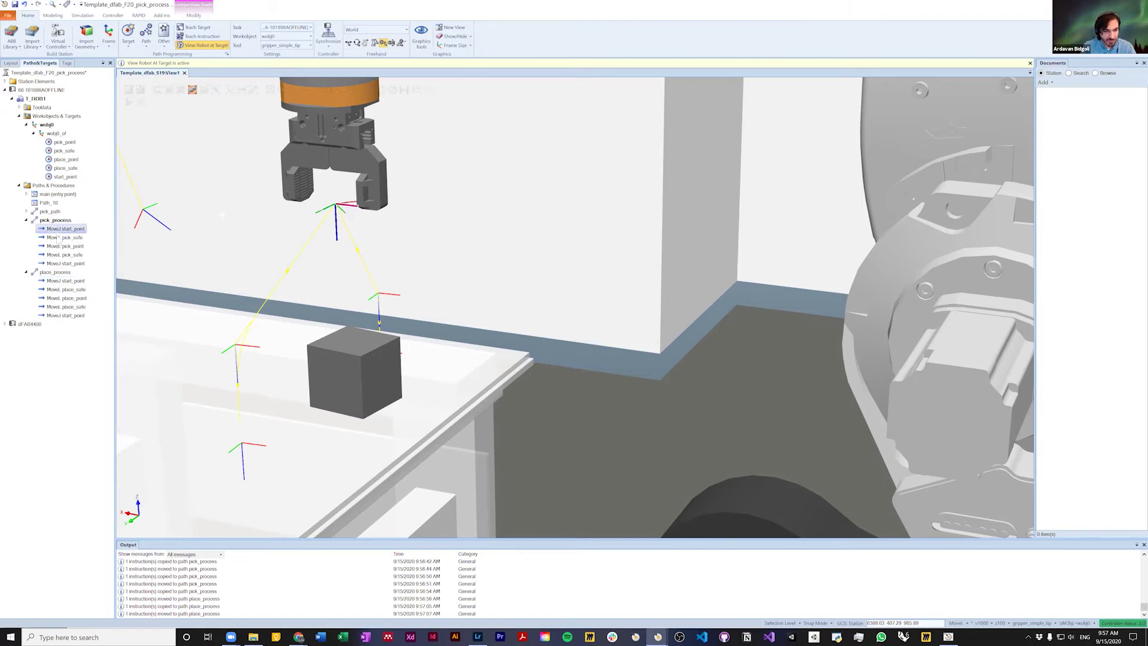
left_click(59, 238)
left_click(58, 246)
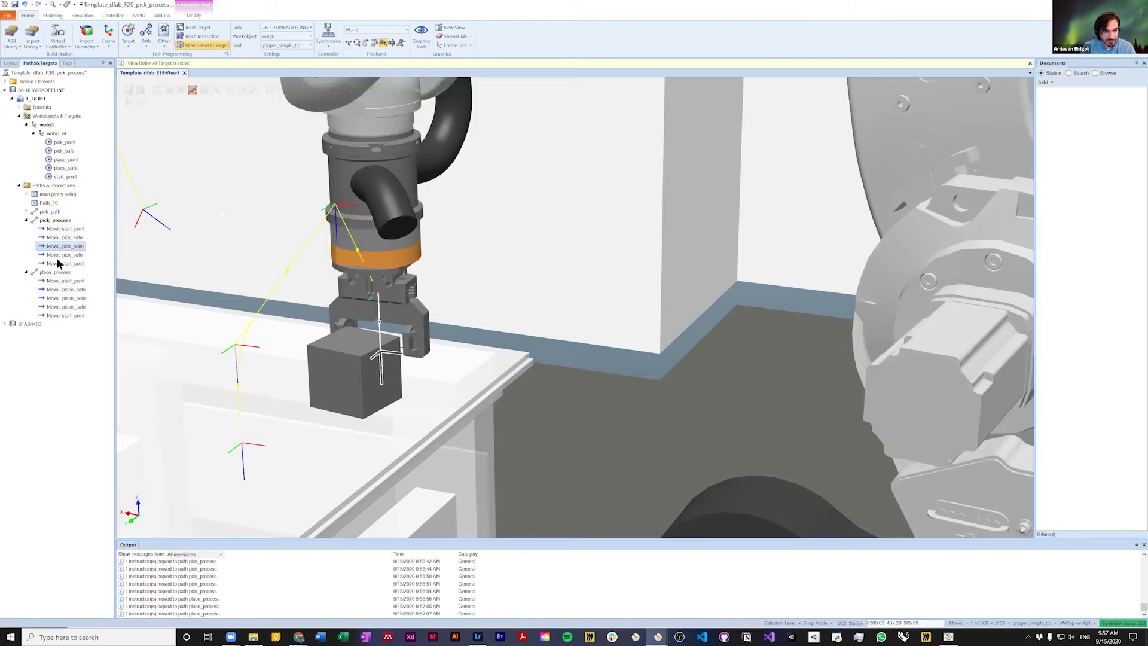
right_click(55, 220)
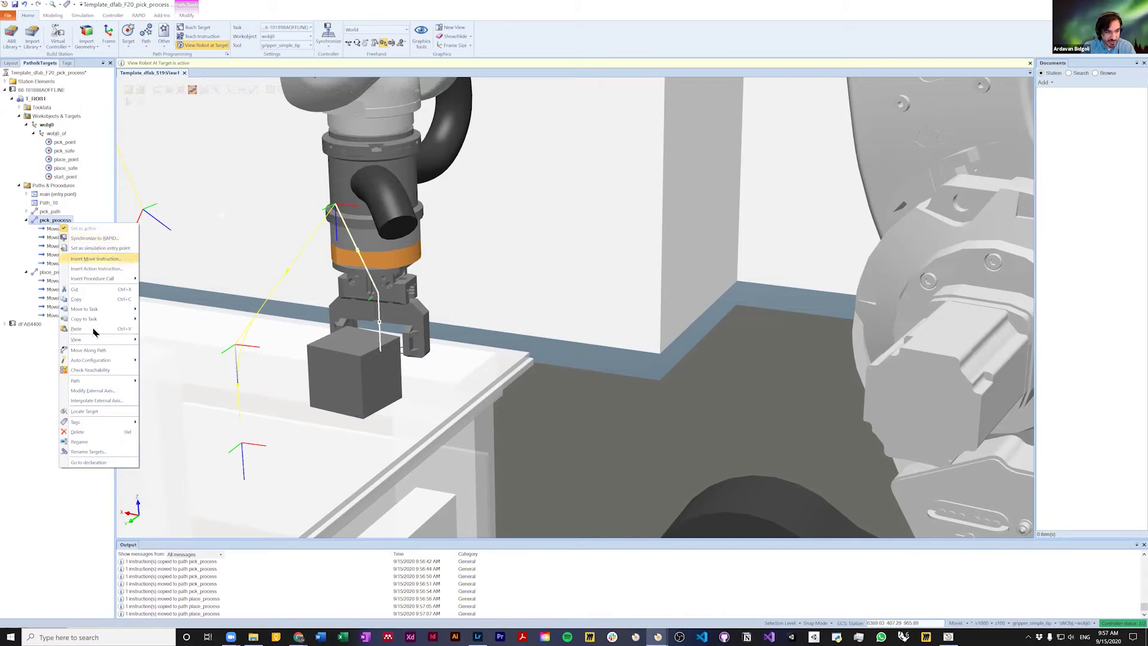
left_click(98, 350)
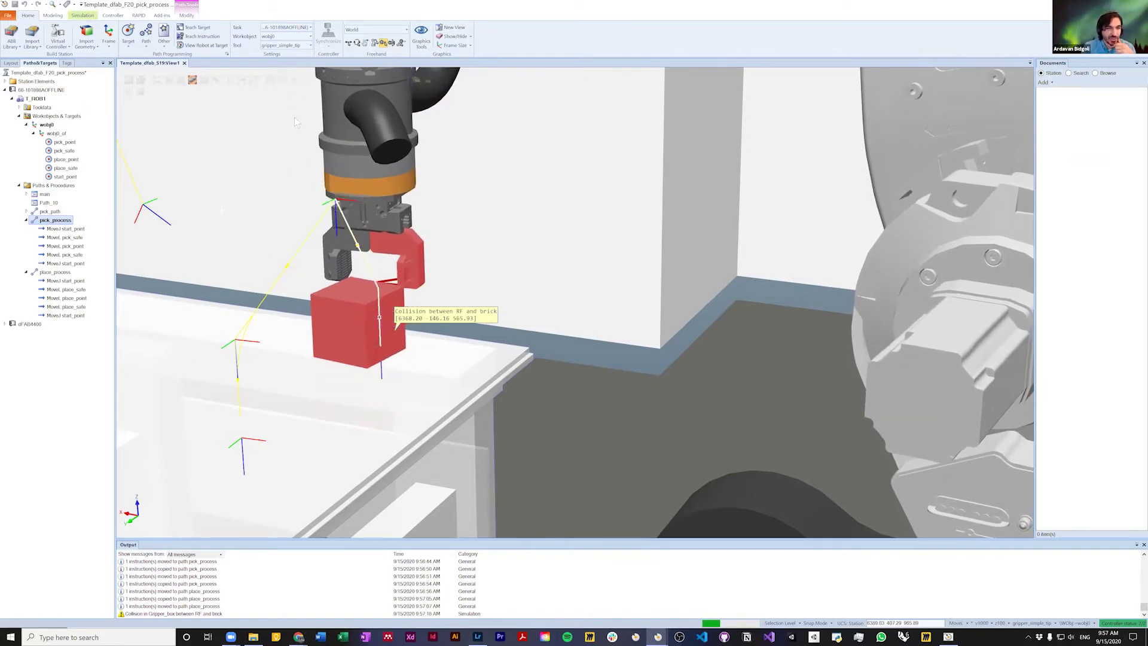
left_click(82, 17)
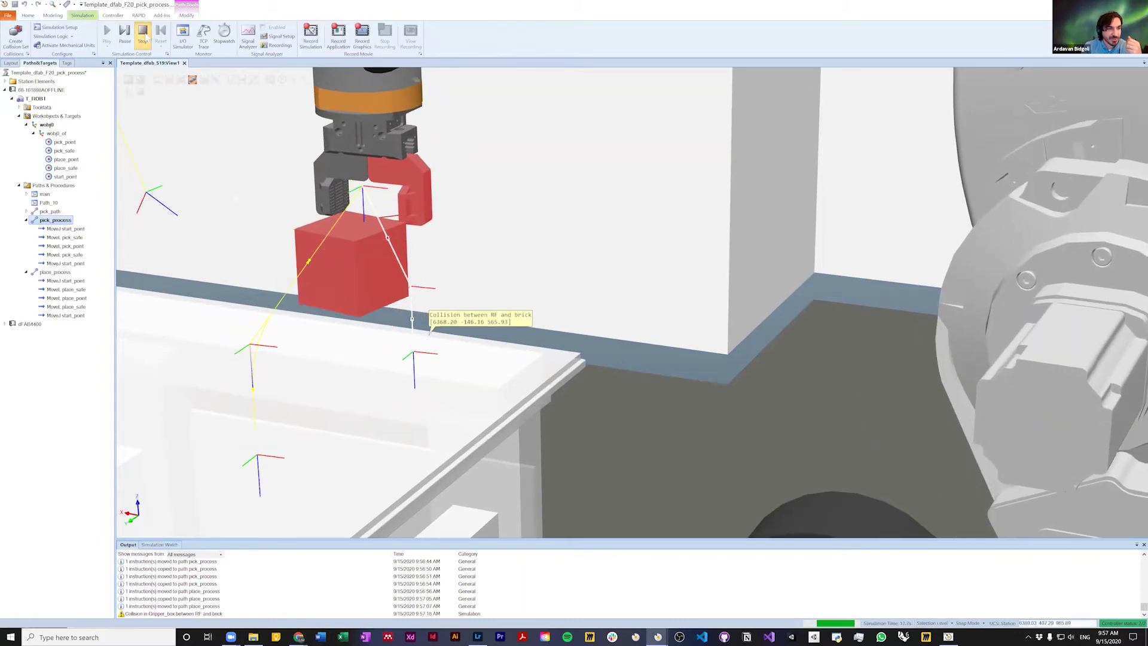
Step: Examine the brick and the contents of the Gripper_box collision set
left_click(351, 263)
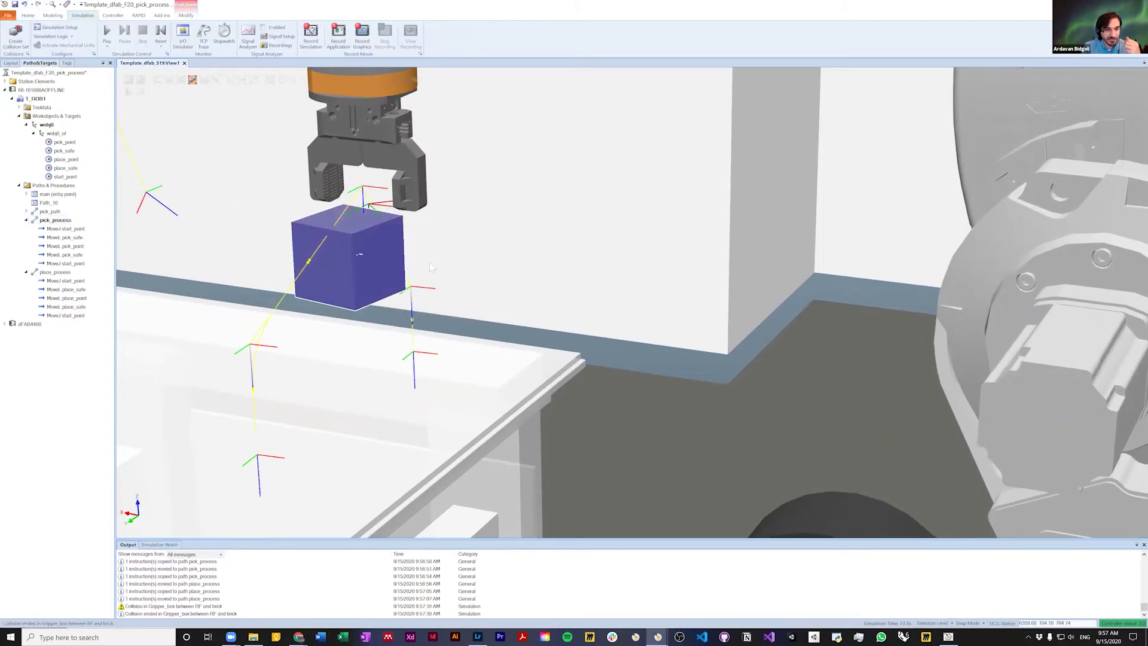
left_click(12, 63)
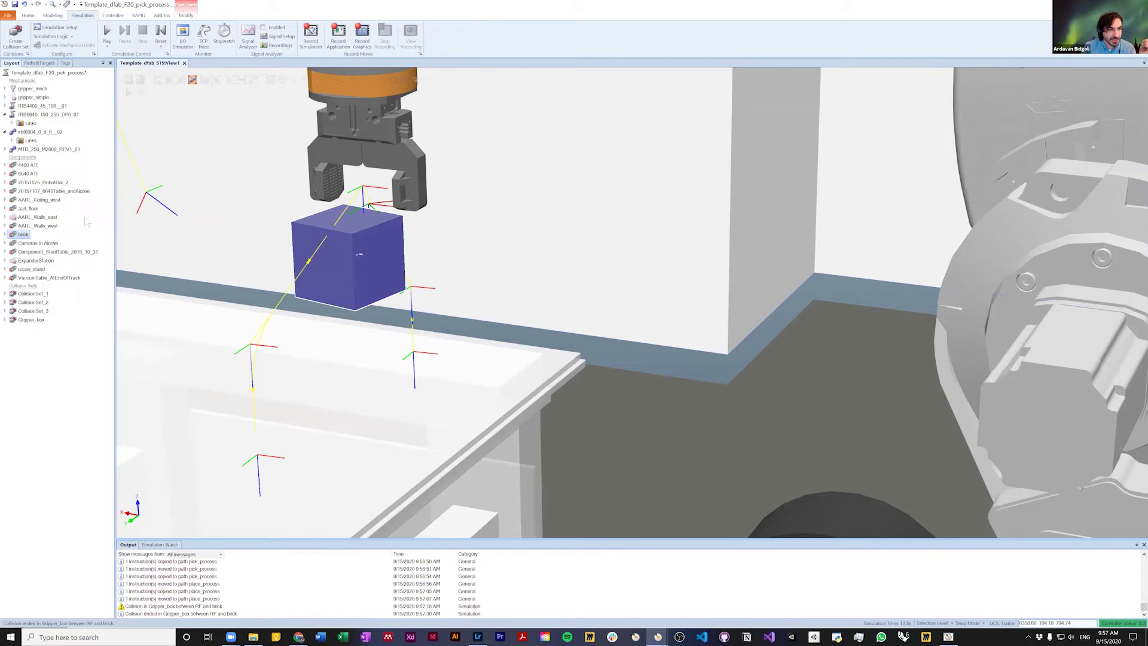
left_click(30, 320)
left_click(5, 319)
left_click(12, 329)
left_click(12, 345)
left_click(36, 356)
left_click(12, 345)
left_click(37, 338)
left_click(12, 328)
left_click(5, 321)
Step: Reset the simulation to the saved state test_03
left_click(352, 267)
left_click(161, 42)
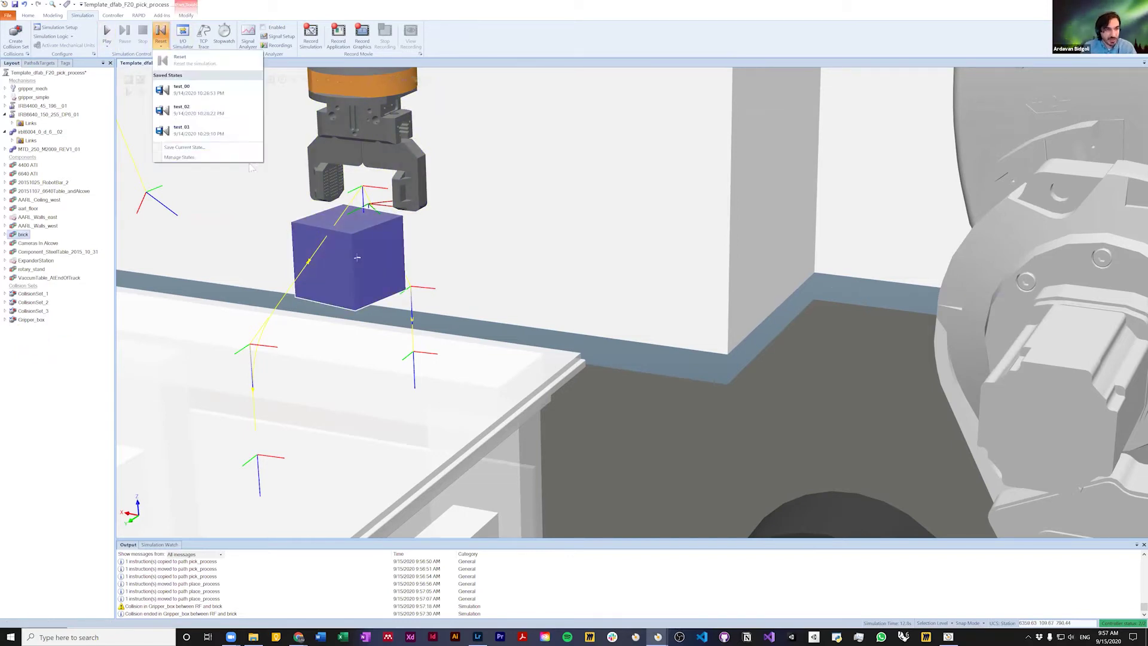
left_click(198, 130)
left_click(28, 15)
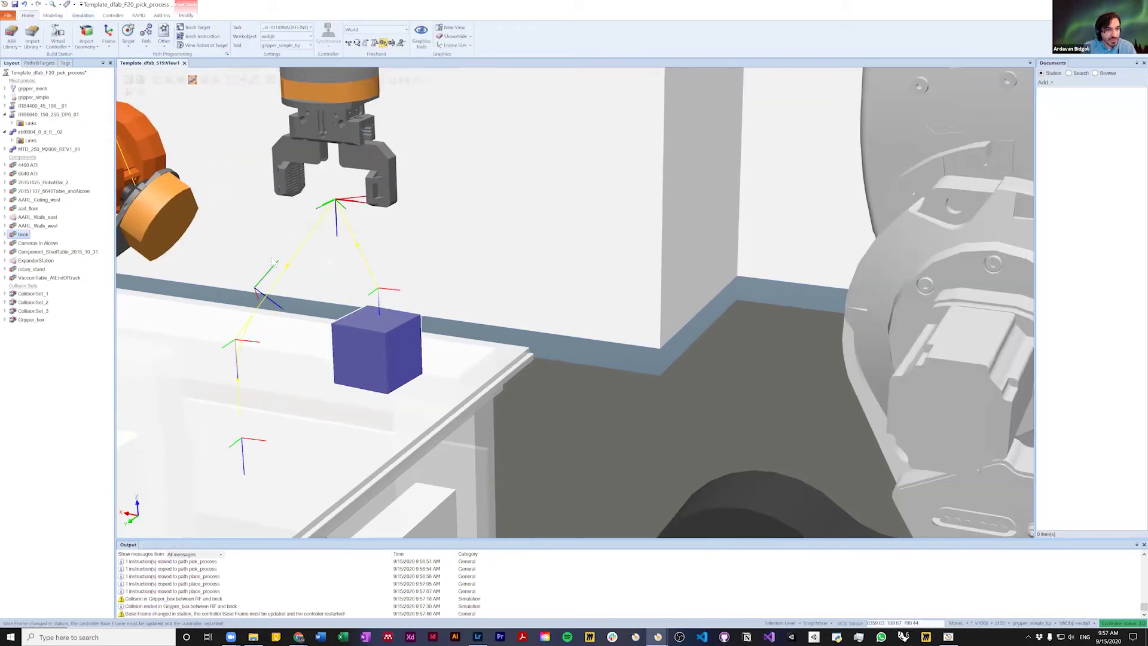
Step: Set the zone of all five move instructions in place_process to z1
left_click(39, 63)
left_click(55, 220)
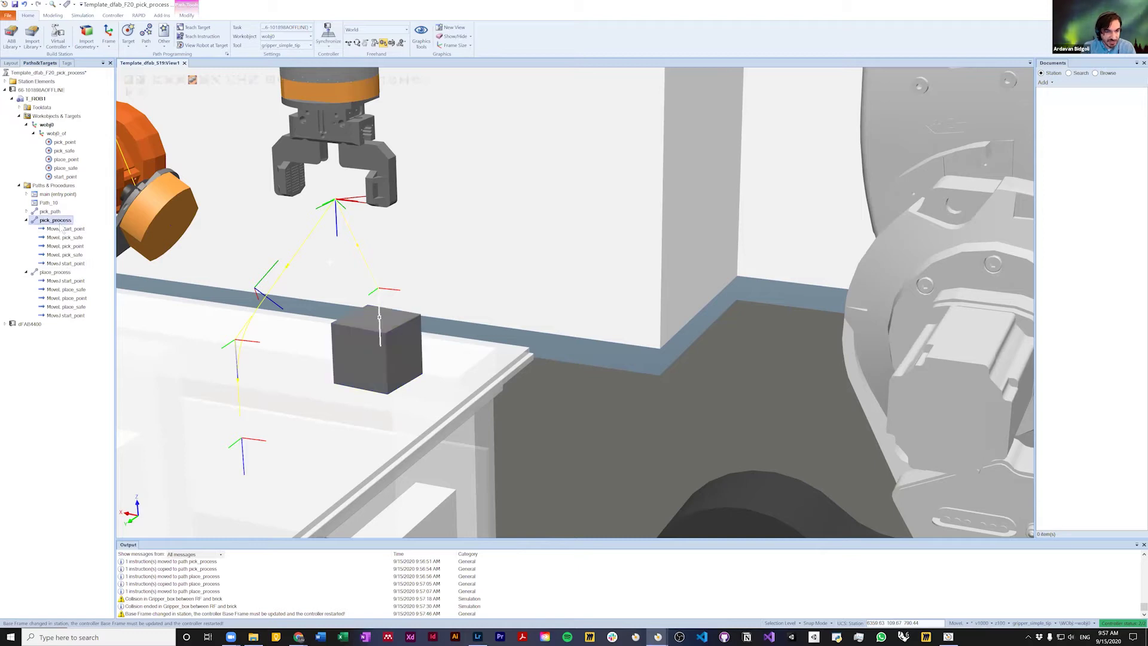
left_click(58, 273)
scroll(393, 341, "down", 2)
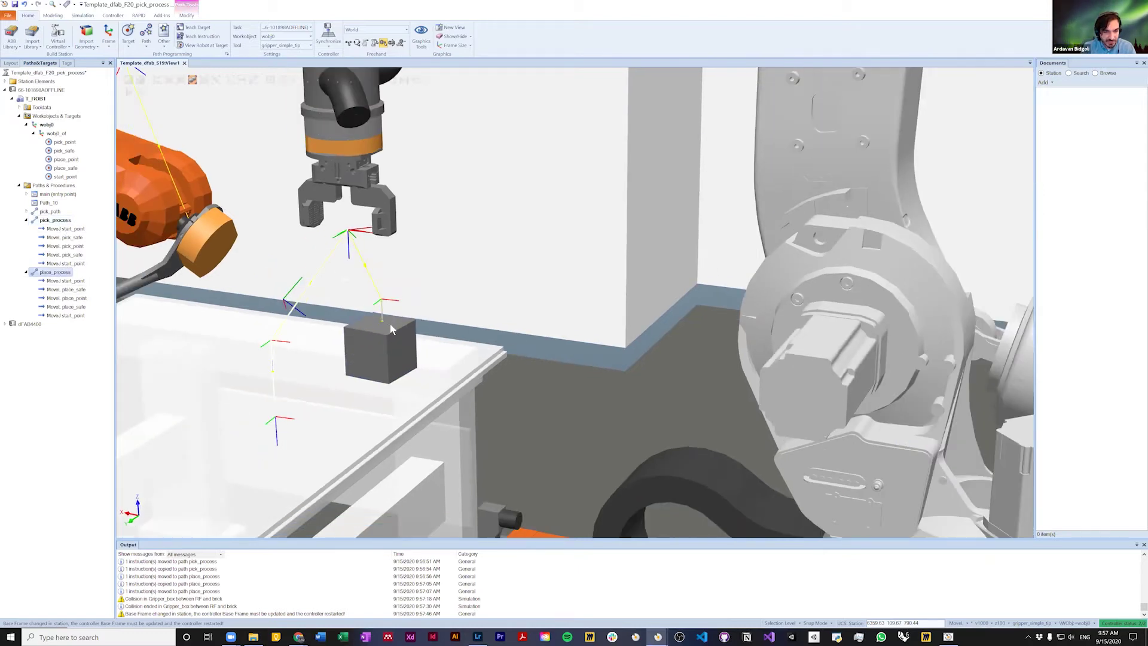
scroll(407, 337, "up", 3)
mouse_move(411, 337)
left_mouse_down("ctrl")
mouse_move(438, 342)
mouse_move(405, 336)
left_mouse_up("ctrl")
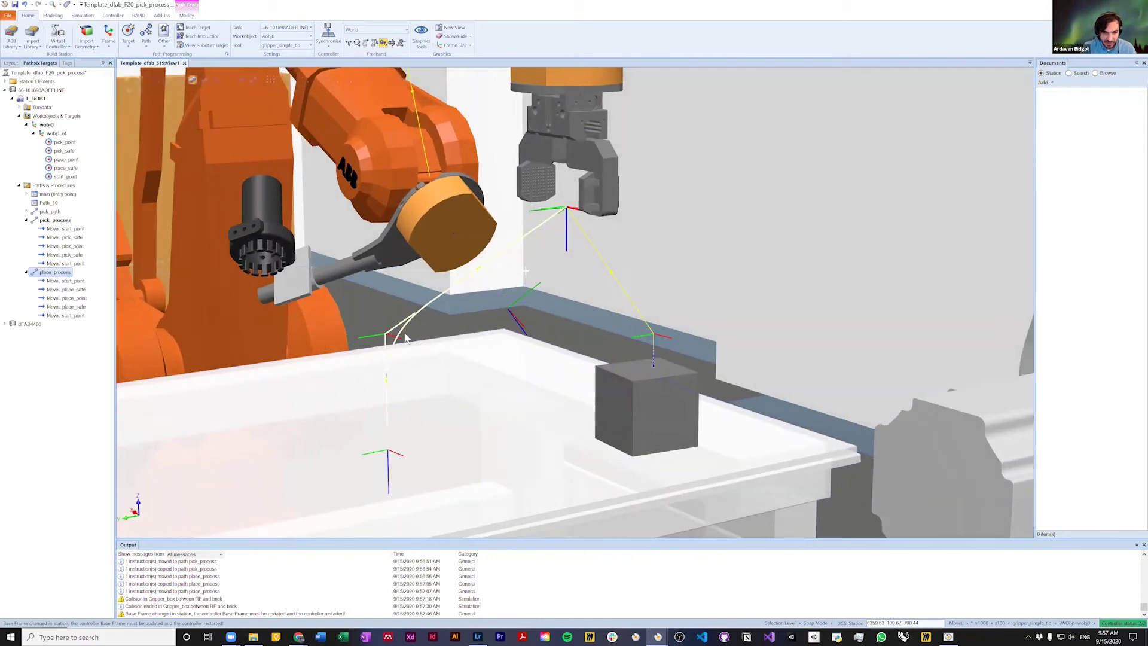
left_click(66, 282)
left_click(65, 315, "shift")
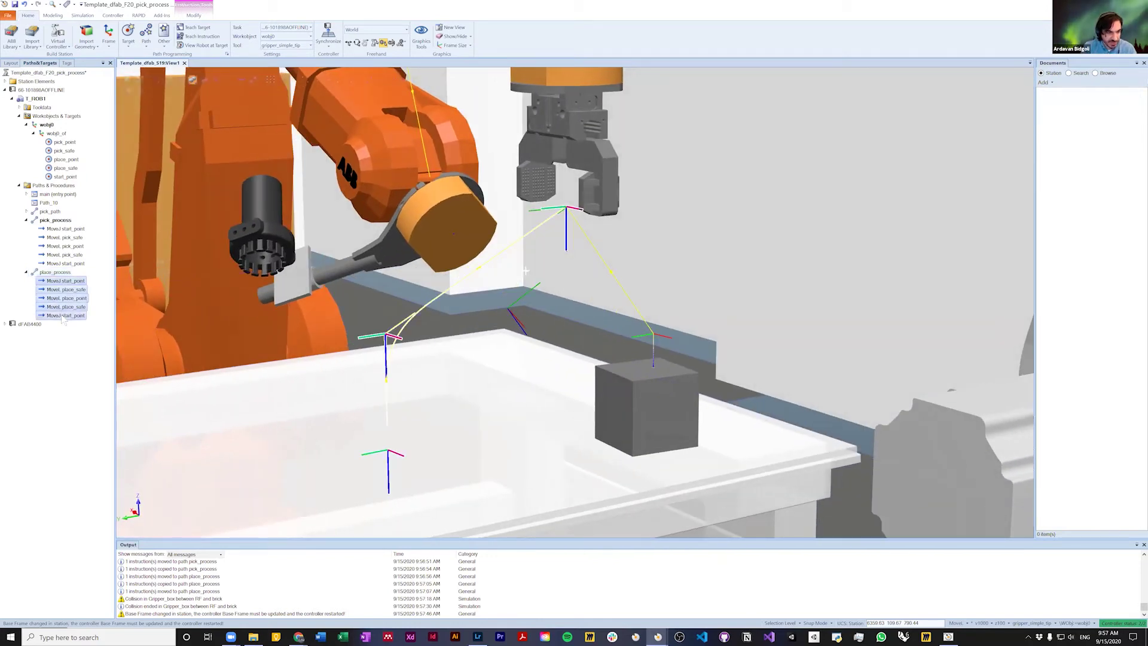
right_click(63, 315)
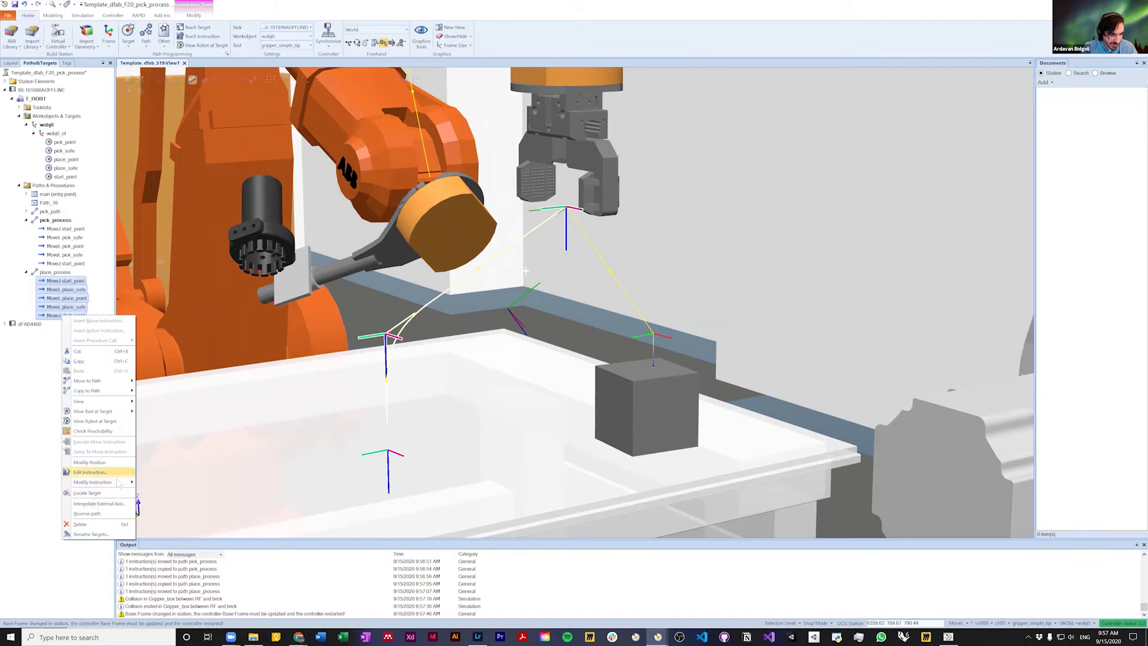
mouse_move(116, 482)
mouse_move(157, 493)
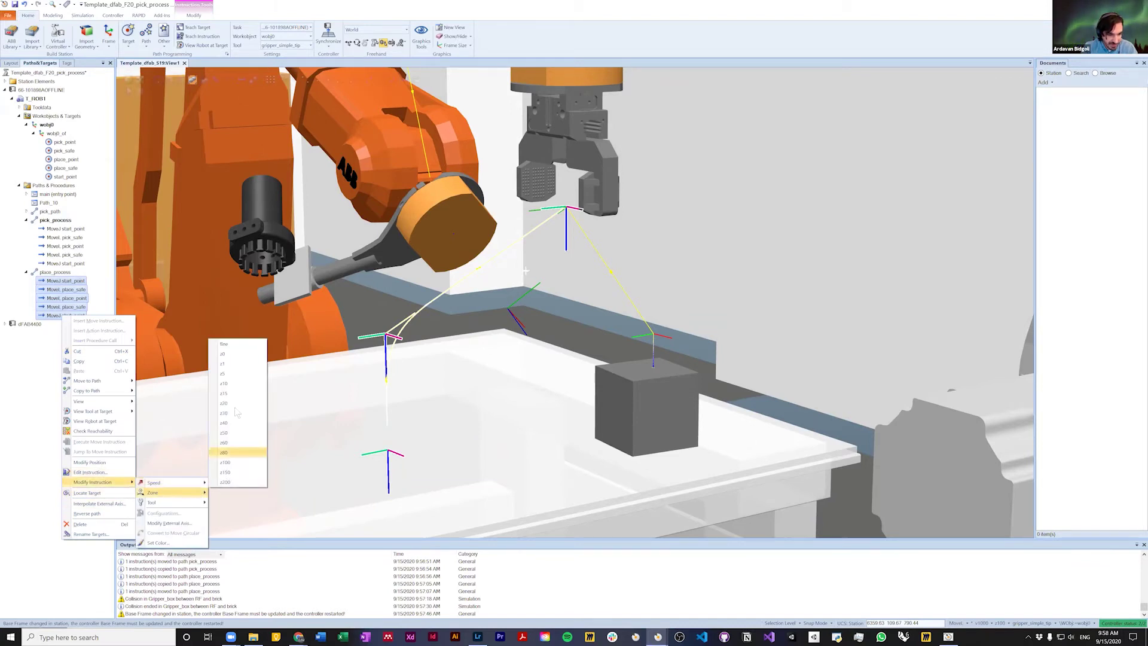
left_click(216, 362)
left_click(90, 428)
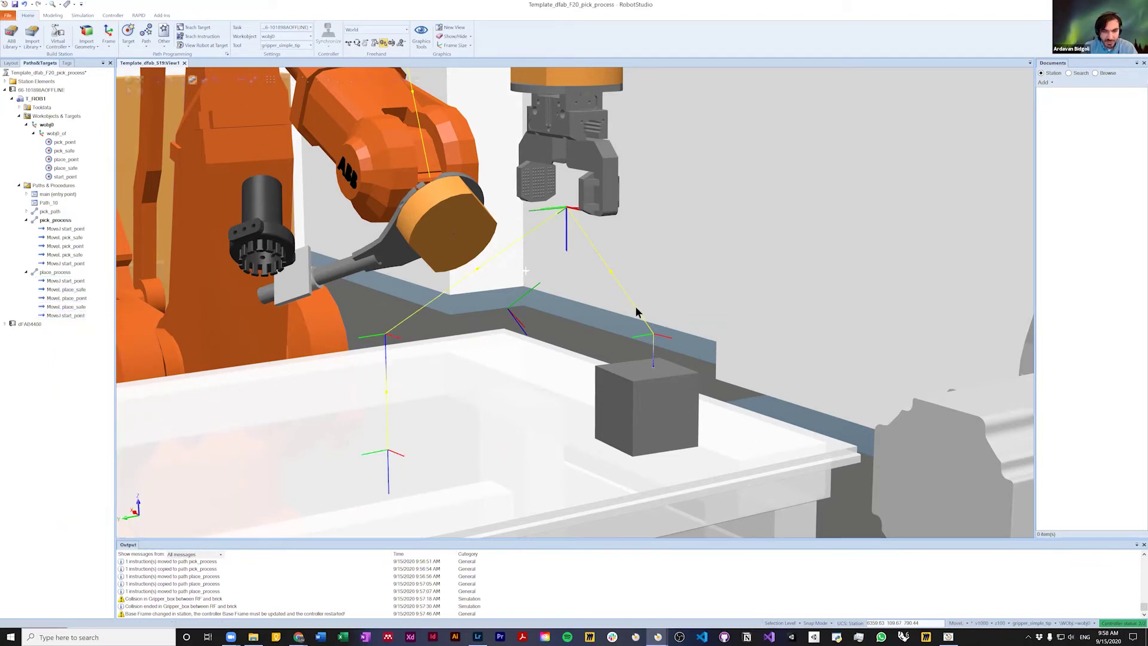
Step: Hide the orange IRB4400 robot in the station and collapse the expanded mechanism entries
scroll(637, 310, "down", 5)
scroll(637, 311, "up", 3)
scroll(637, 311, "up", 3)
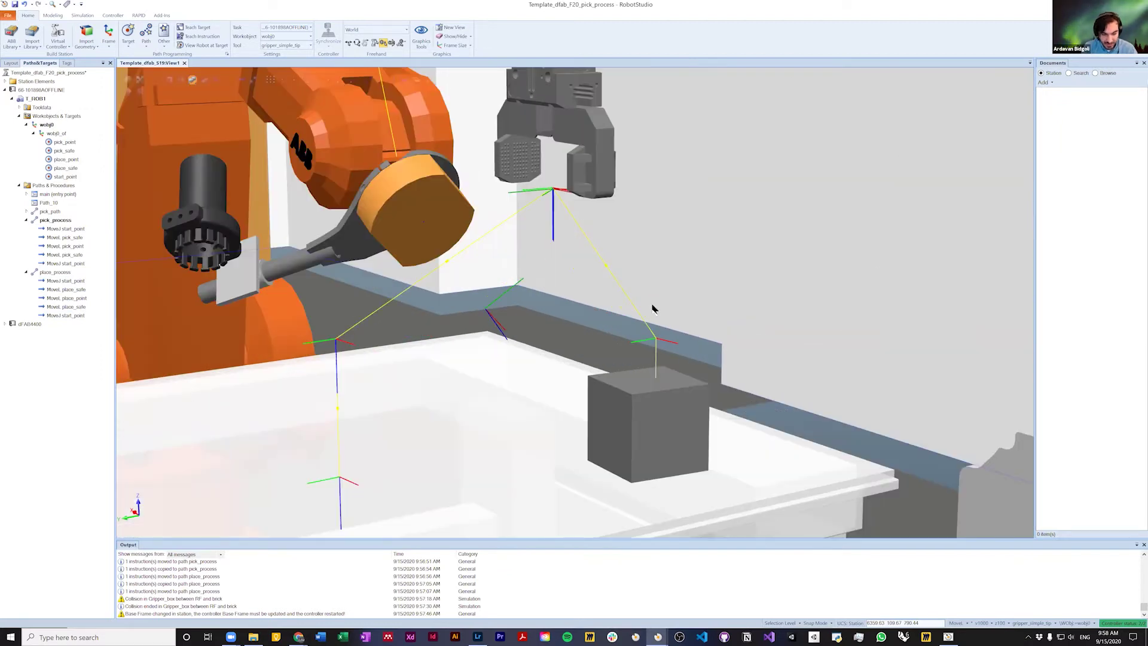
left_click(670, 290)
left_click_drag(667, 293, 674, 291, "ctrl+shift")
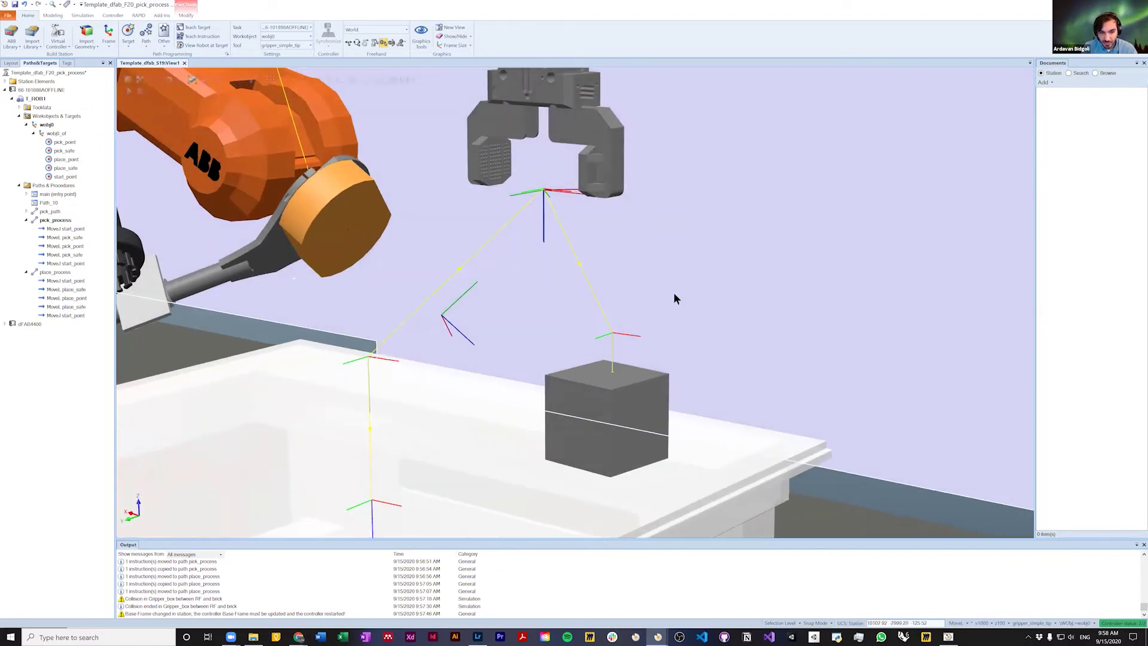
scroll(673, 292, "down", 5)
left_click(364, 233)
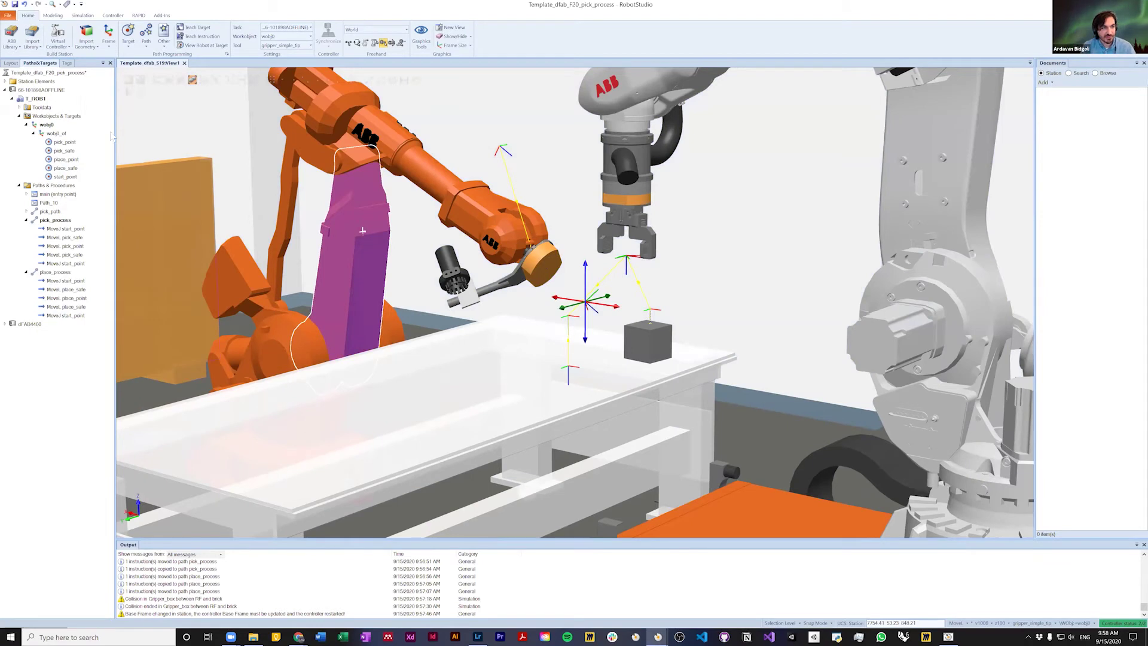
left_click(12, 63)
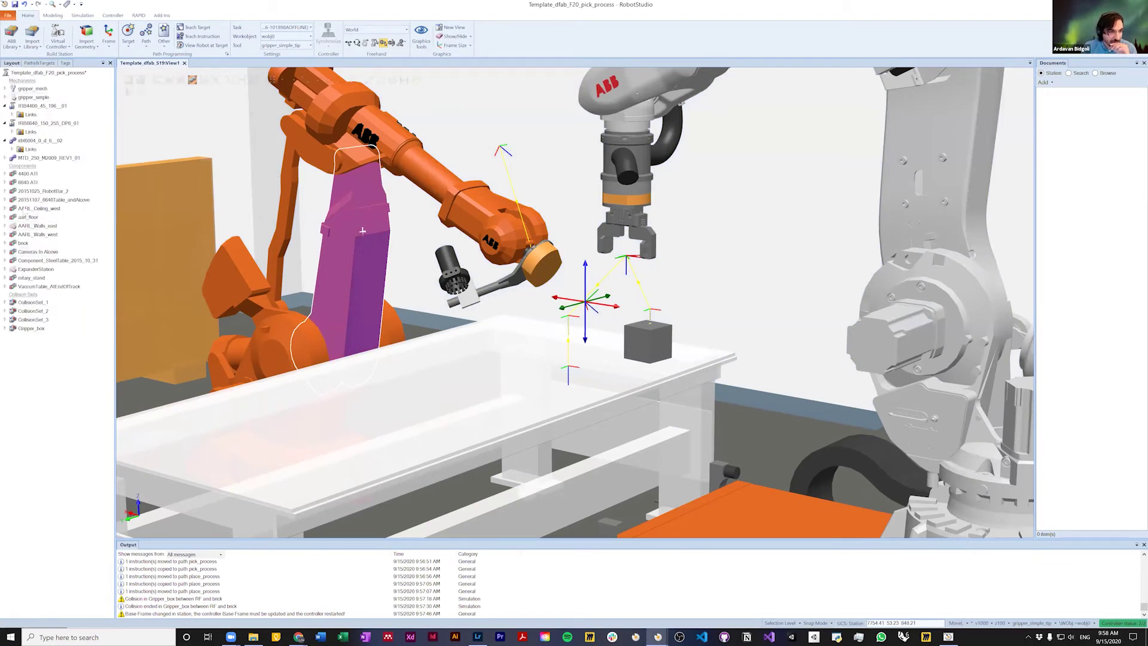
right_click(35, 106)
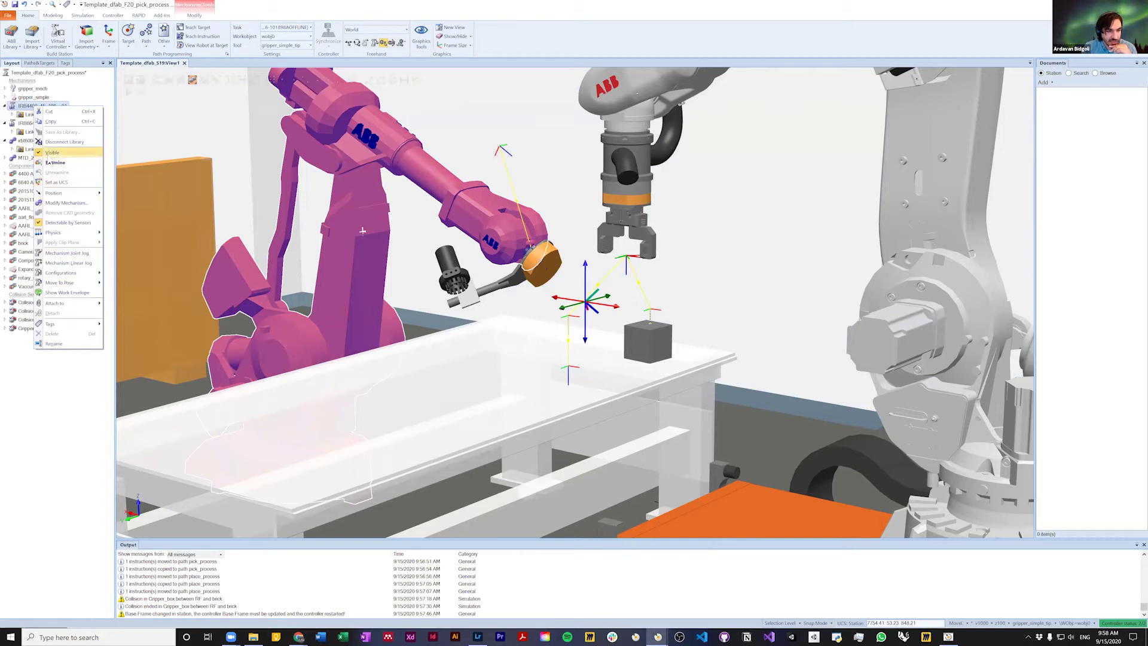
left_click(52, 153)
left_click(5, 140)
left_click(4, 106)
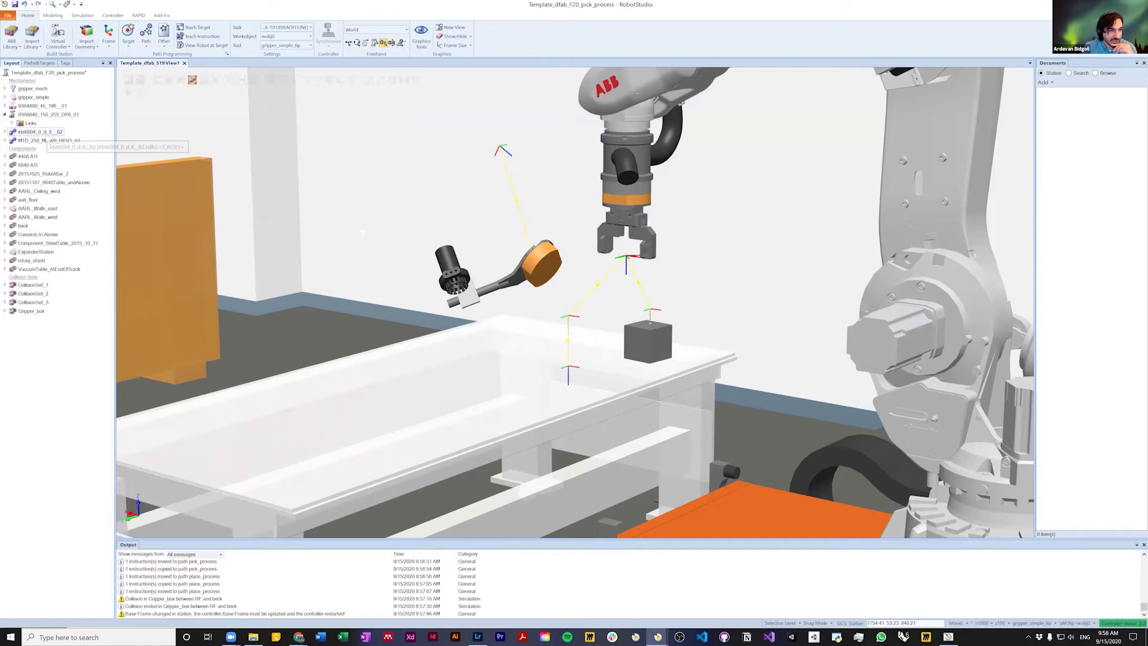
Step: Hide the 4400 ATI tool component left floating beside the table
left_click(47, 140)
left_click(460, 251)
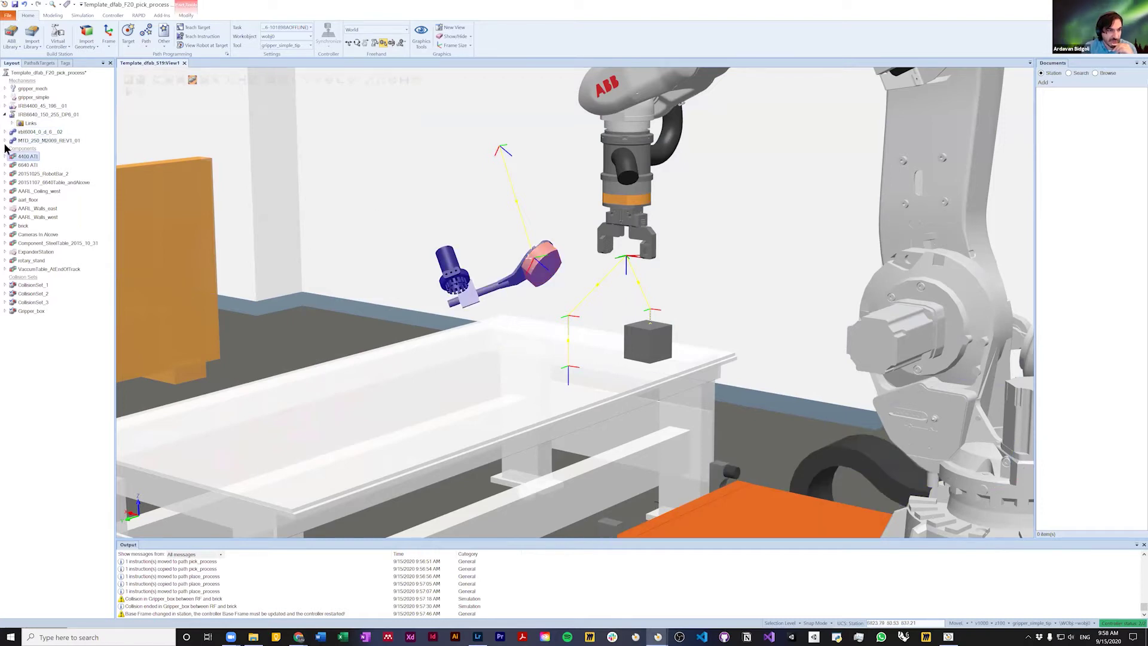
right_click(21, 156)
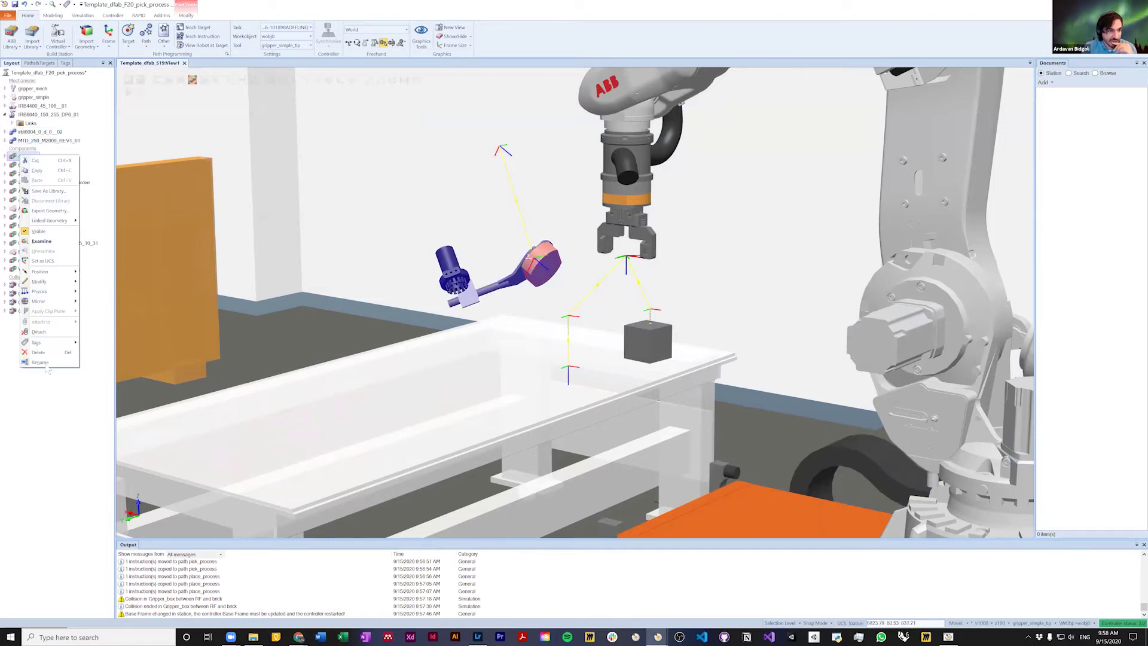
left_click(38, 232)
Step: Delete Target_10 and Target_20 from the dFAB4400 controller's wobj0, together with the move instructions that use them
left_click(40, 63)
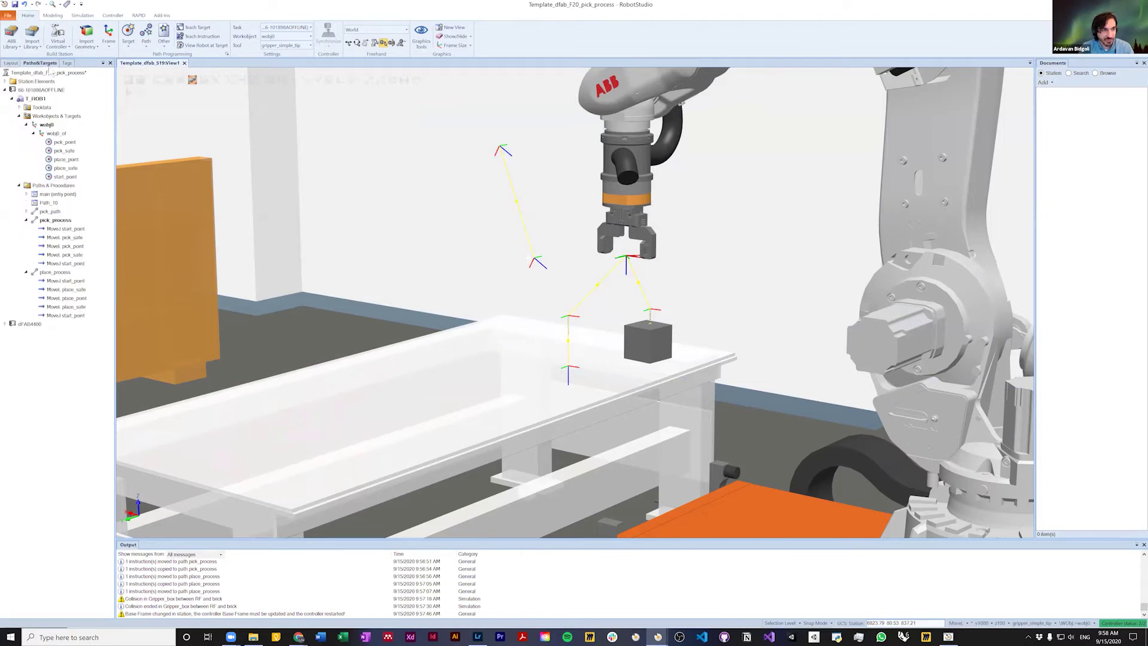
left_click(5, 323)
left_click(12, 333)
left_click(20, 350)
left_click(27, 359)
left_click(33, 368)
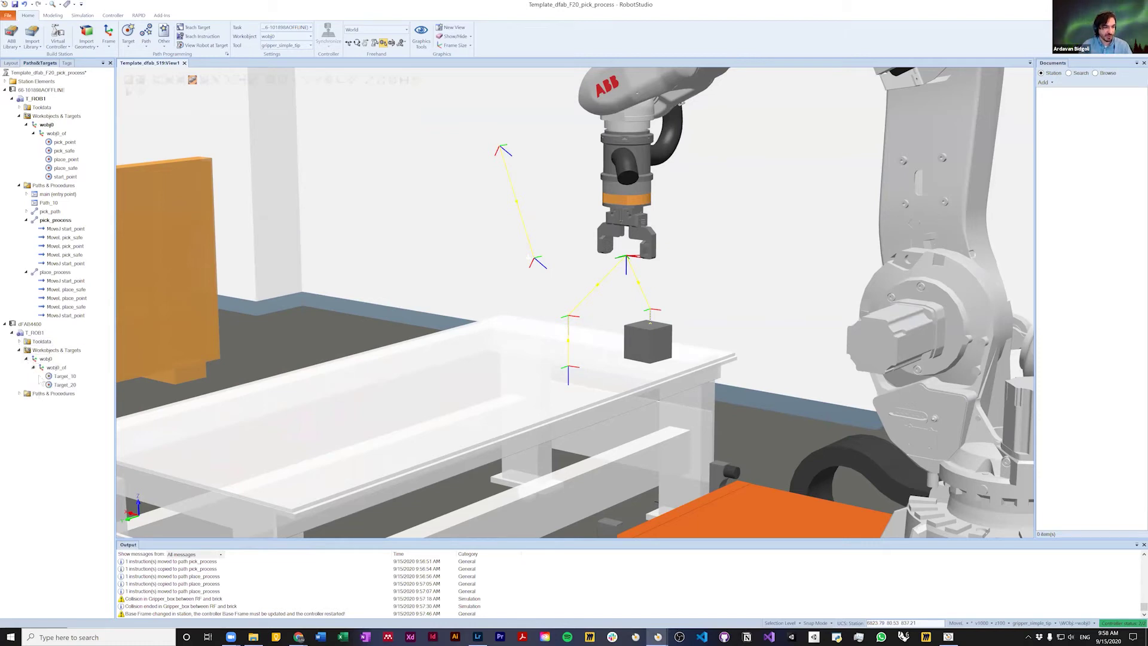
left_click(63, 377)
left_click(62, 385, "shift")
key("Delete")
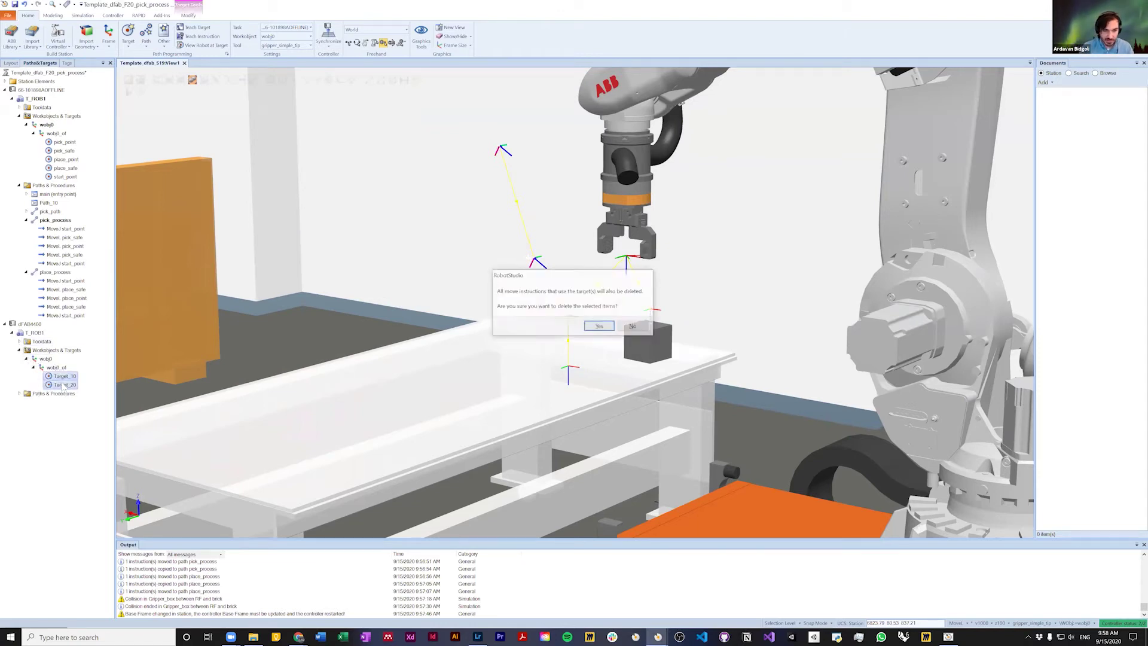
left_click(598, 327)
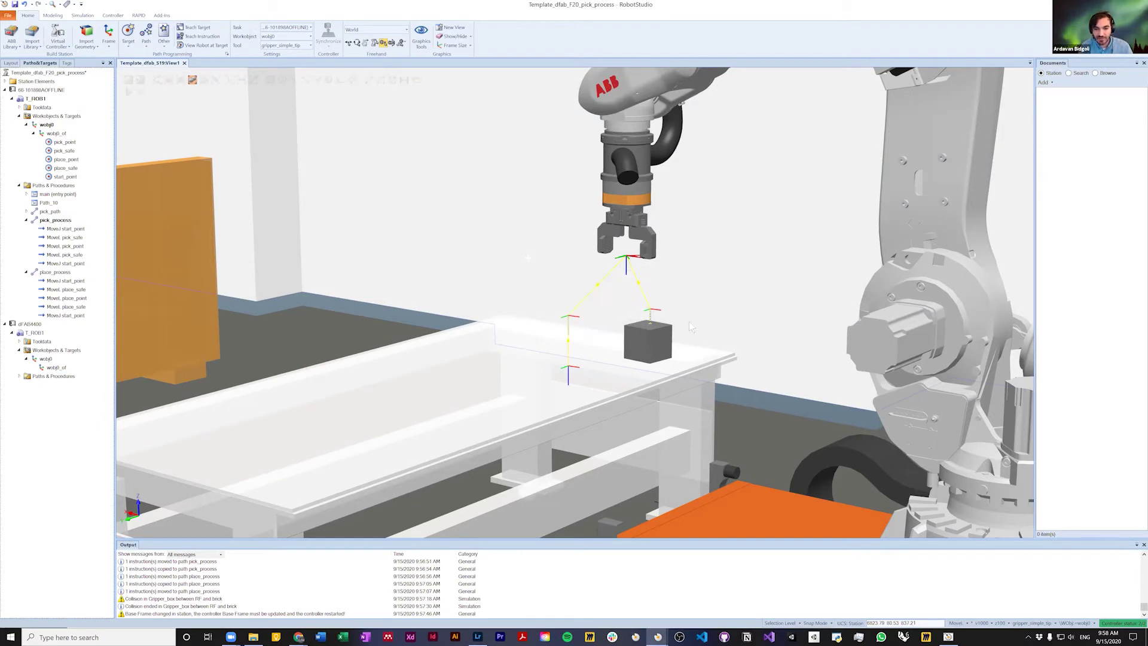
Step: Review the pick_process move sequence around the brick, from start_point through pick_safe and pick_point back to start_point
left_click_drag(736, 323, 598, 302, "ctrl+shift")
scroll(498, 247, "down", 2)
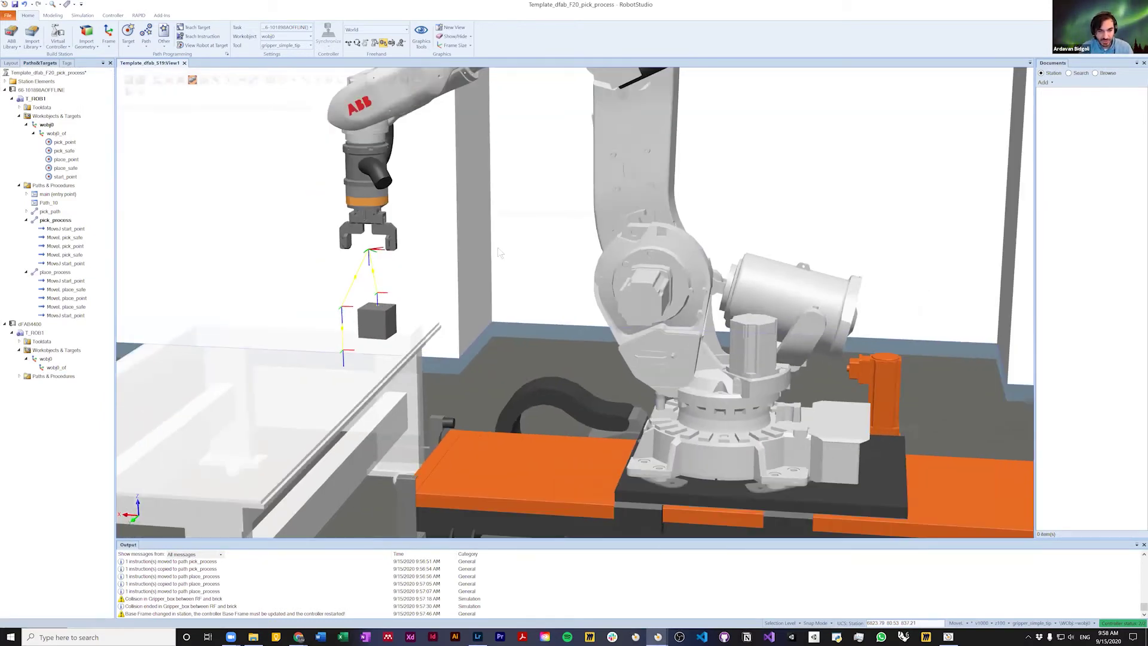
scroll(499, 253, "up", 2)
left_click_drag(477, 371, 548, 487, "ctrl+shift")
scroll(548, 487, "up", 2)
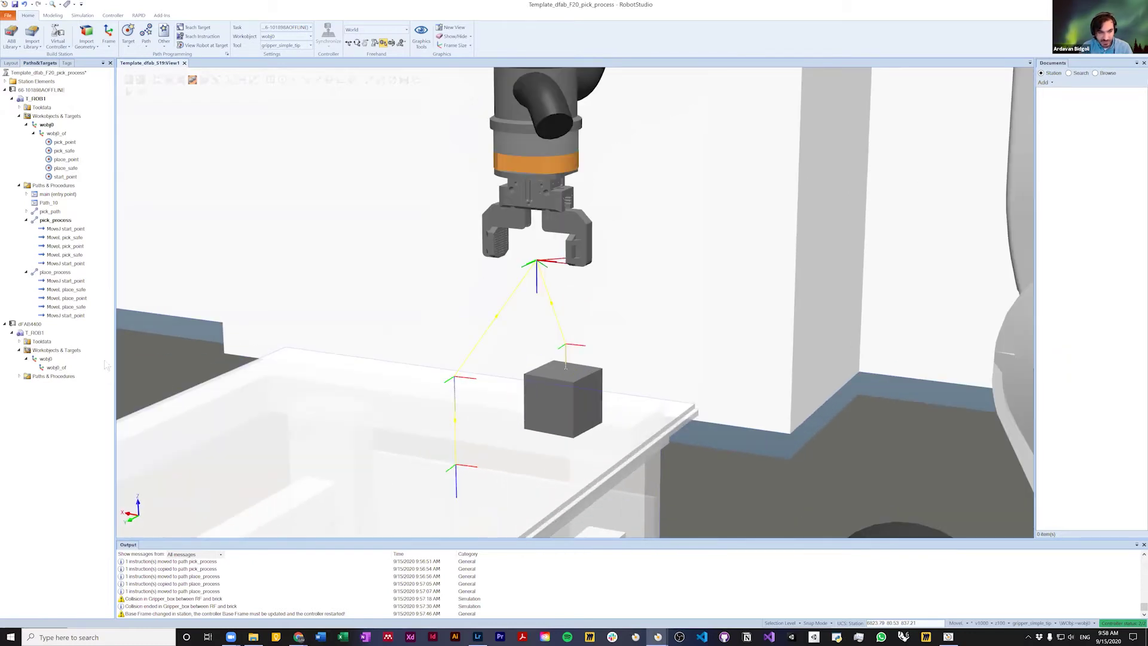
left_click(55, 230)
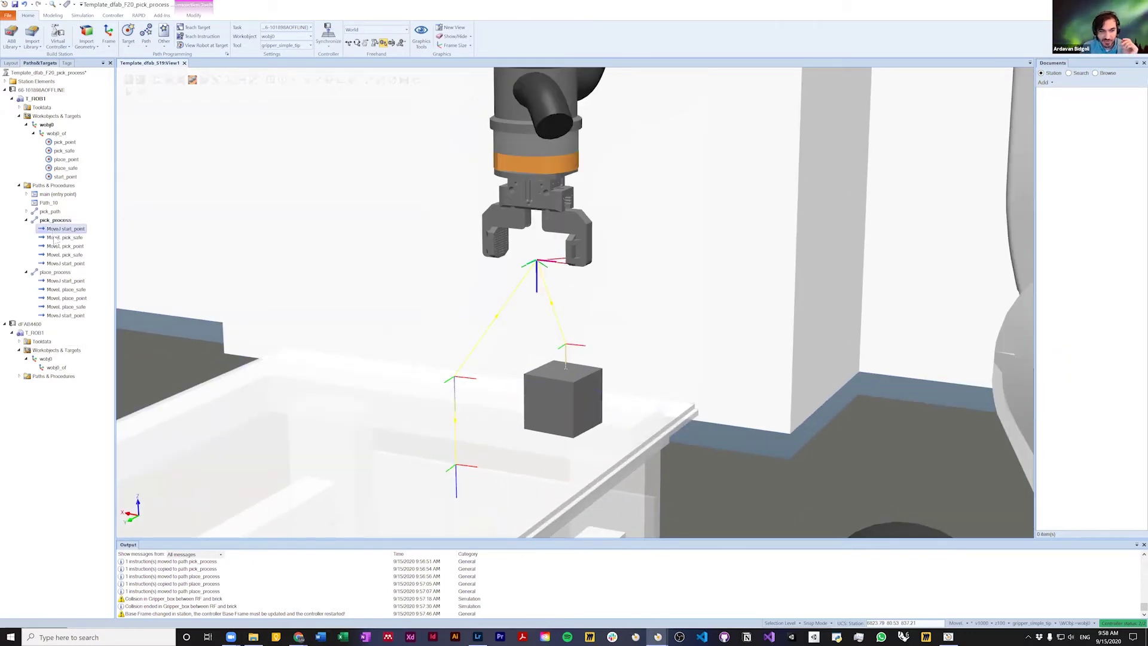
left_click(60, 246)
key("Down")
key("Down")
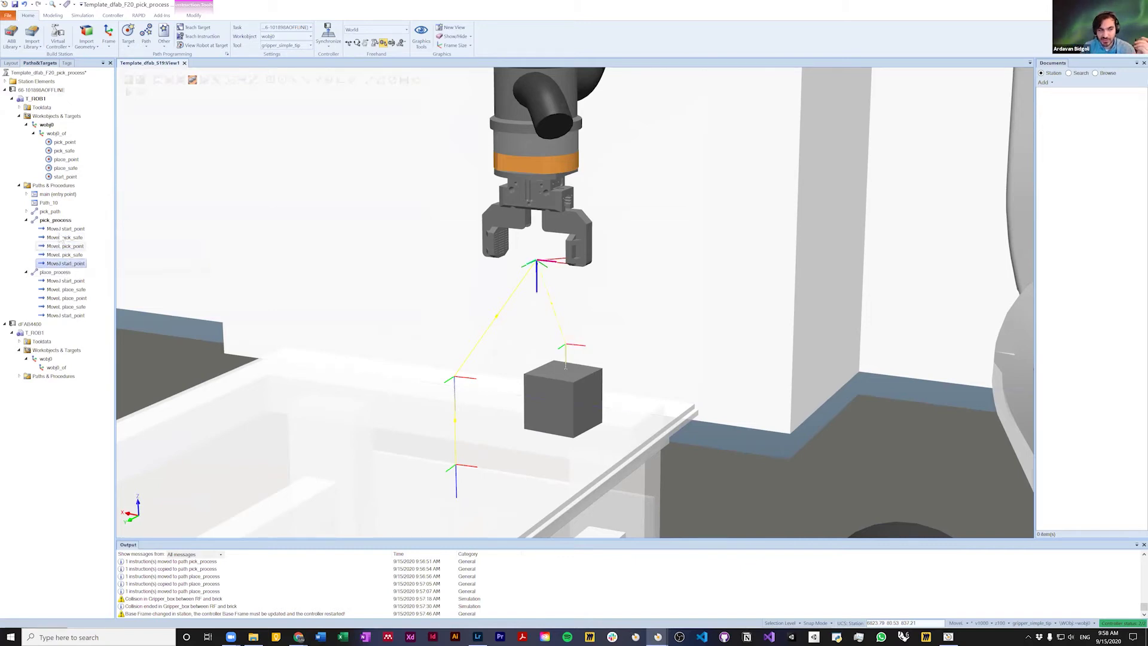
left_click(55, 219)
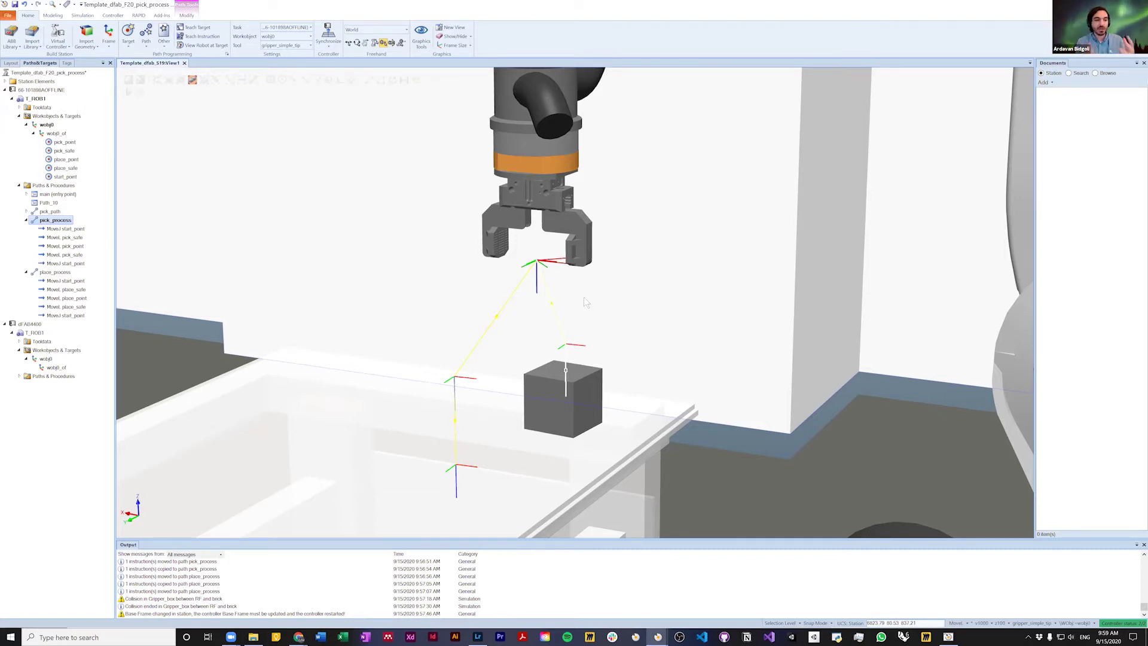
left_click(60, 229)
left_click(60, 237)
left_click(59, 246)
left_click(59, 254)
left_click(63, 263)
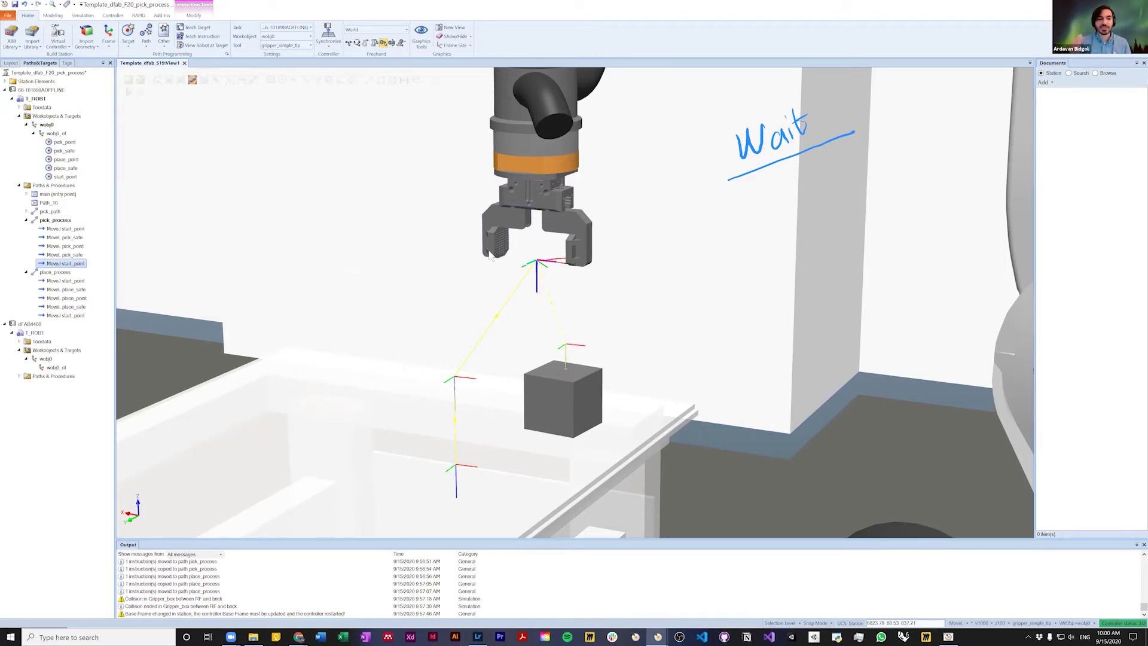
Step: Turn on View Robot at Target and show the robot at the pick_safe and pick_point moves of pick_process
left_click(71, 247)
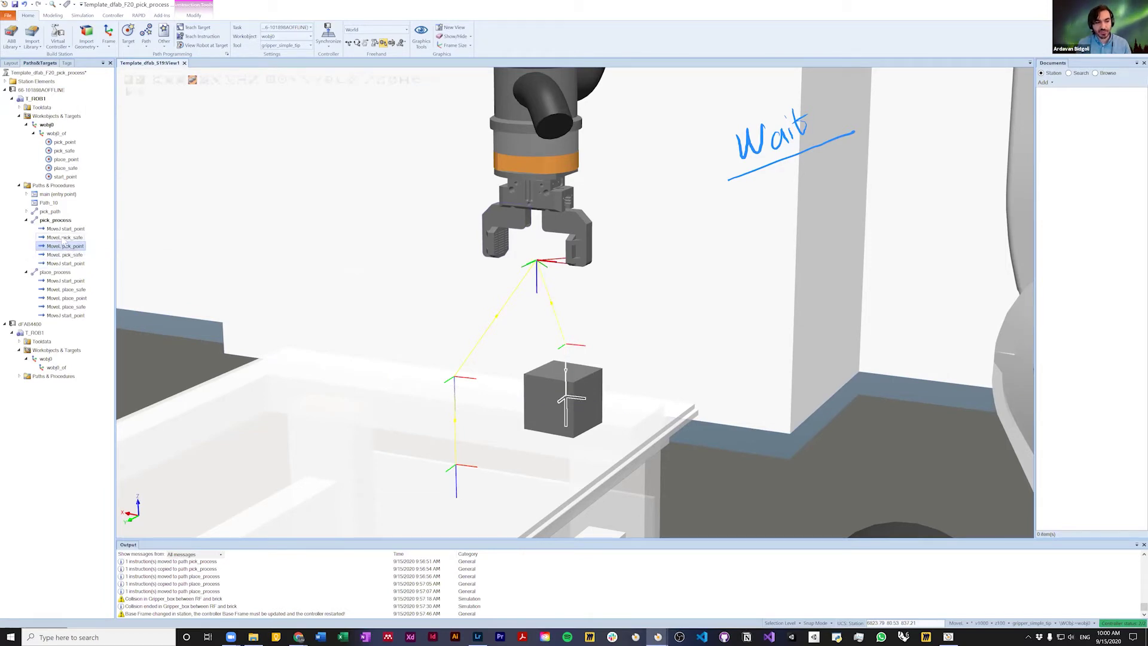
left_click(60, 229)
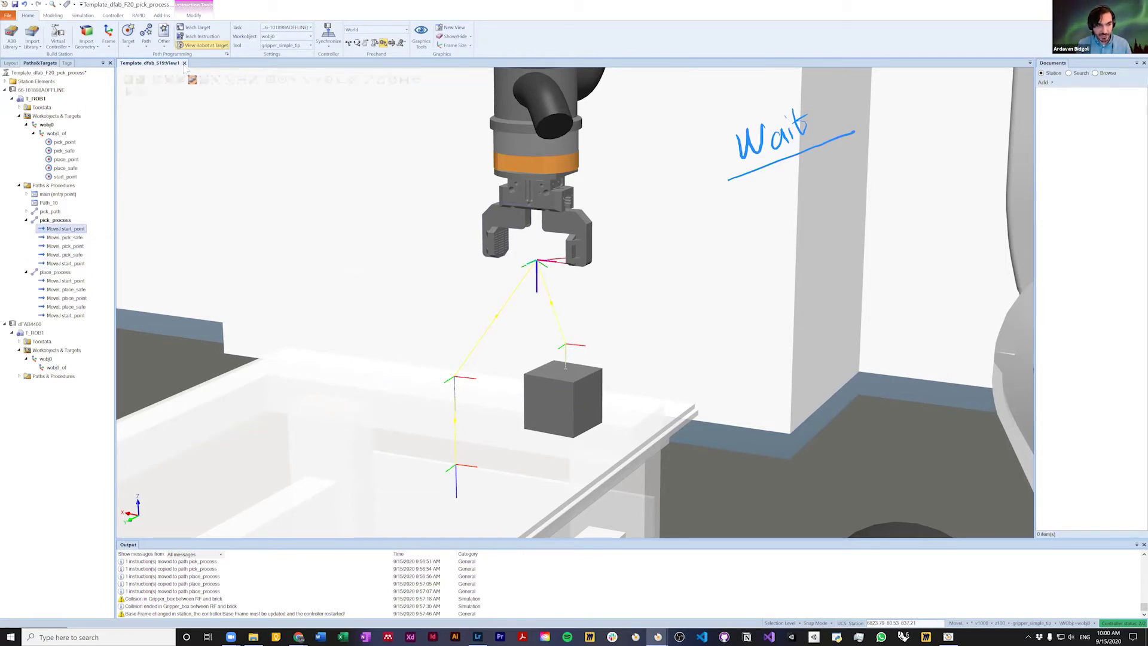
left_click(65, 238)
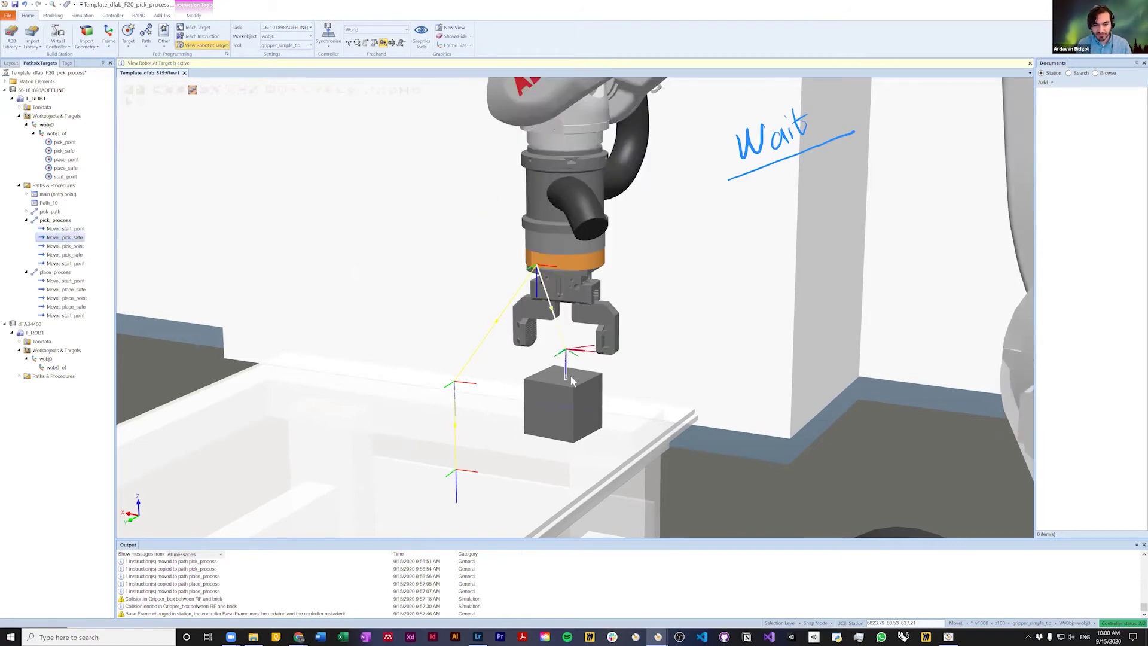
left_click(66, 246)
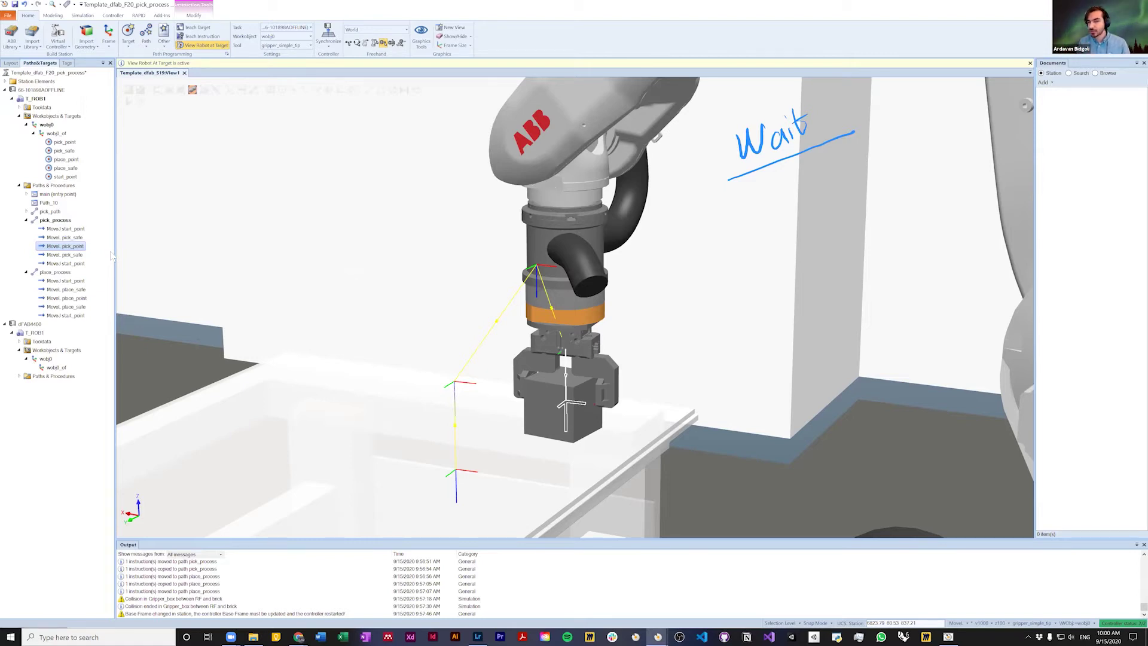
Step: Start a new action instruction after the MoveL pick_point move, with the 66-101898AOFFLINE T_ROB1 task and the pick_process path
right_click(78, 254)
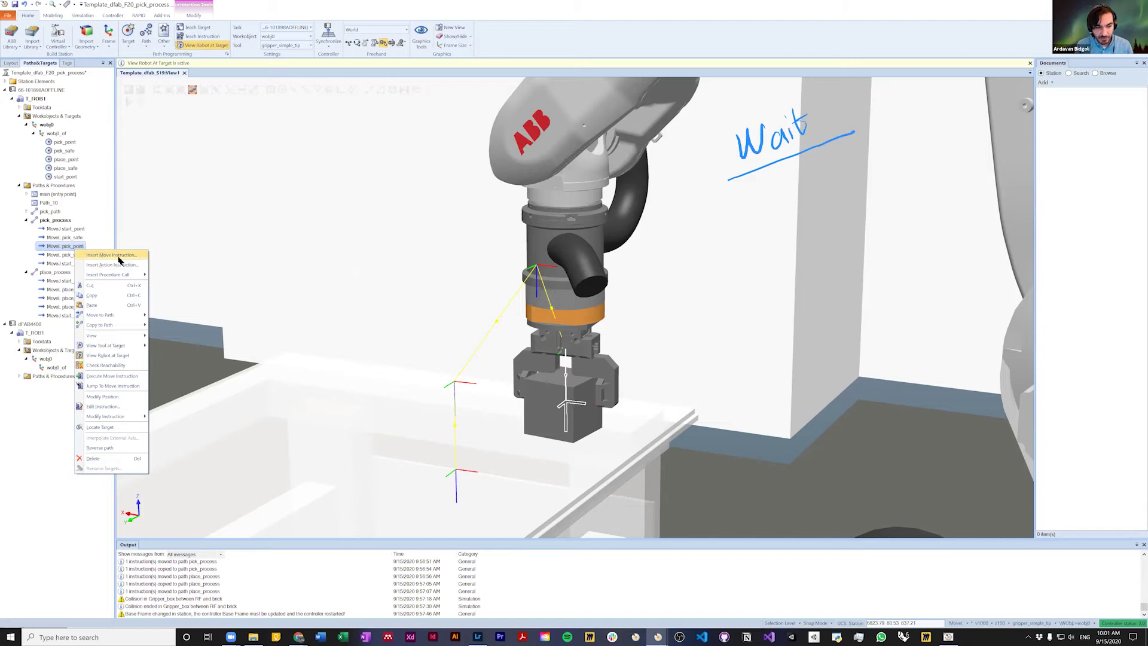
mouse_move(122, 275)
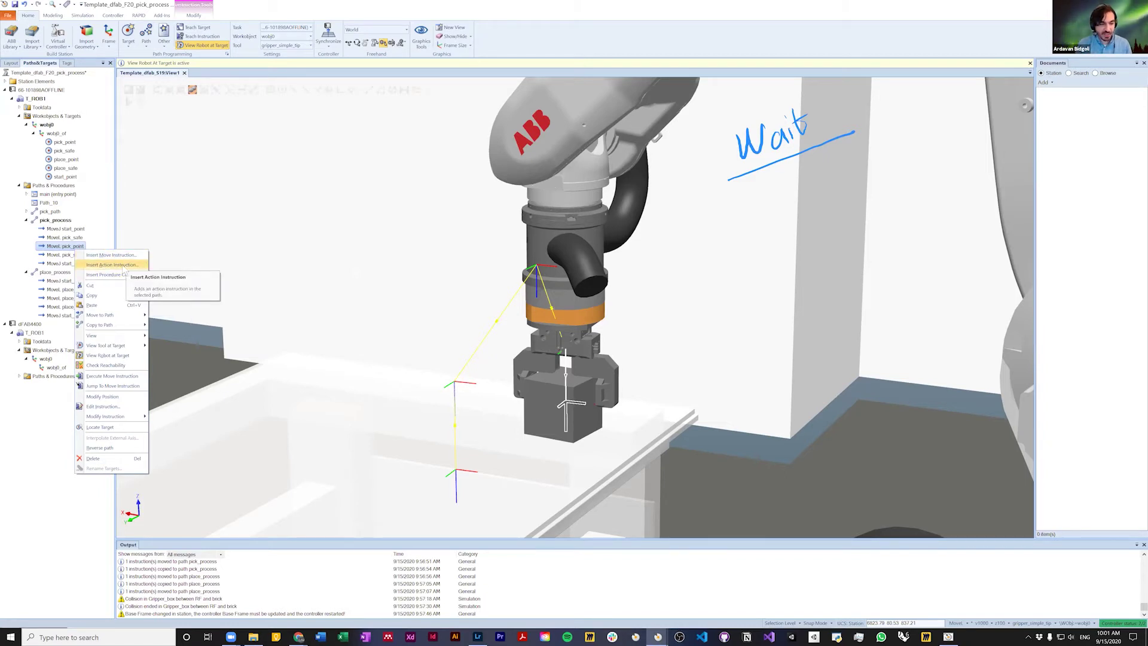
left_click(122, 265)
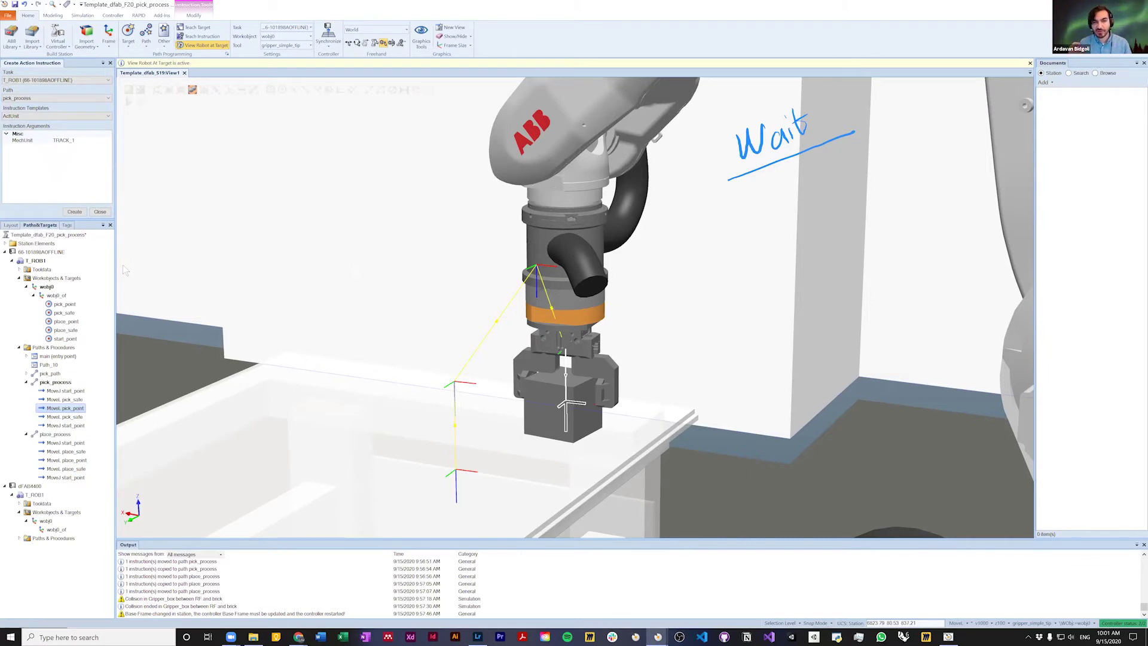
right_click(63, 409)
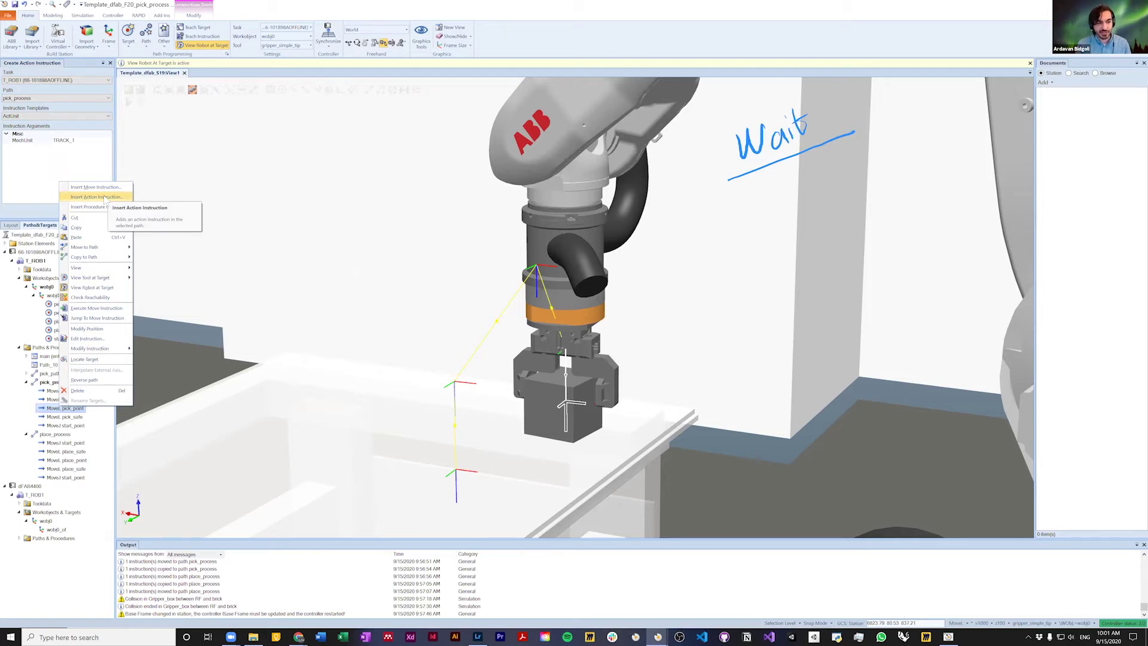
left_click(44, 187)
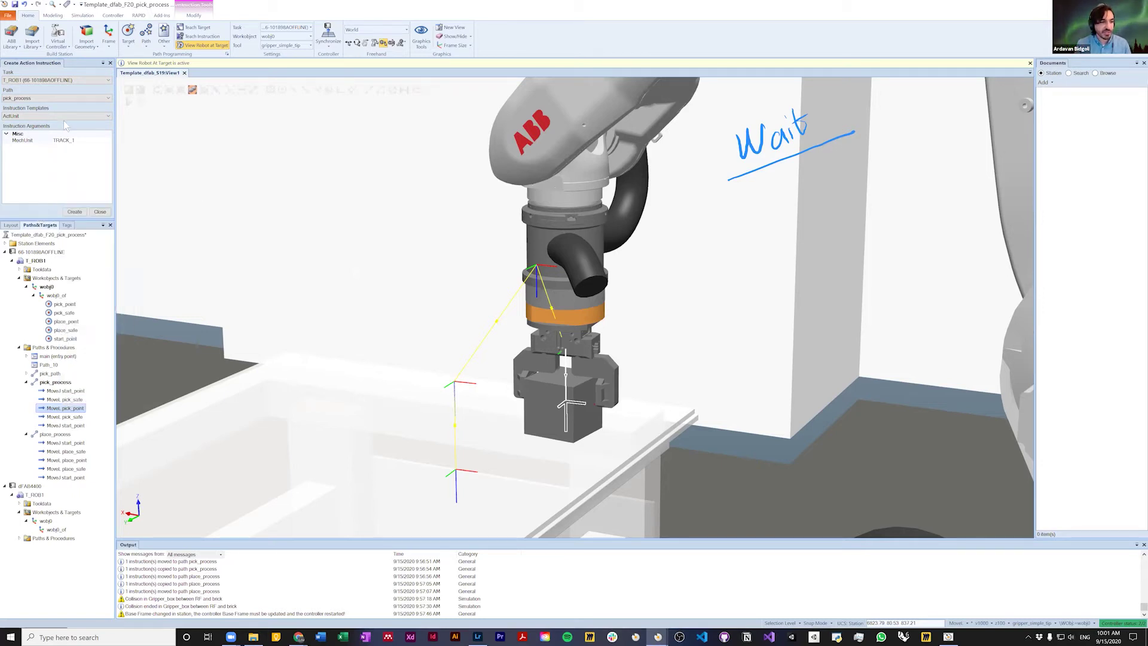
left_click(69, 81)
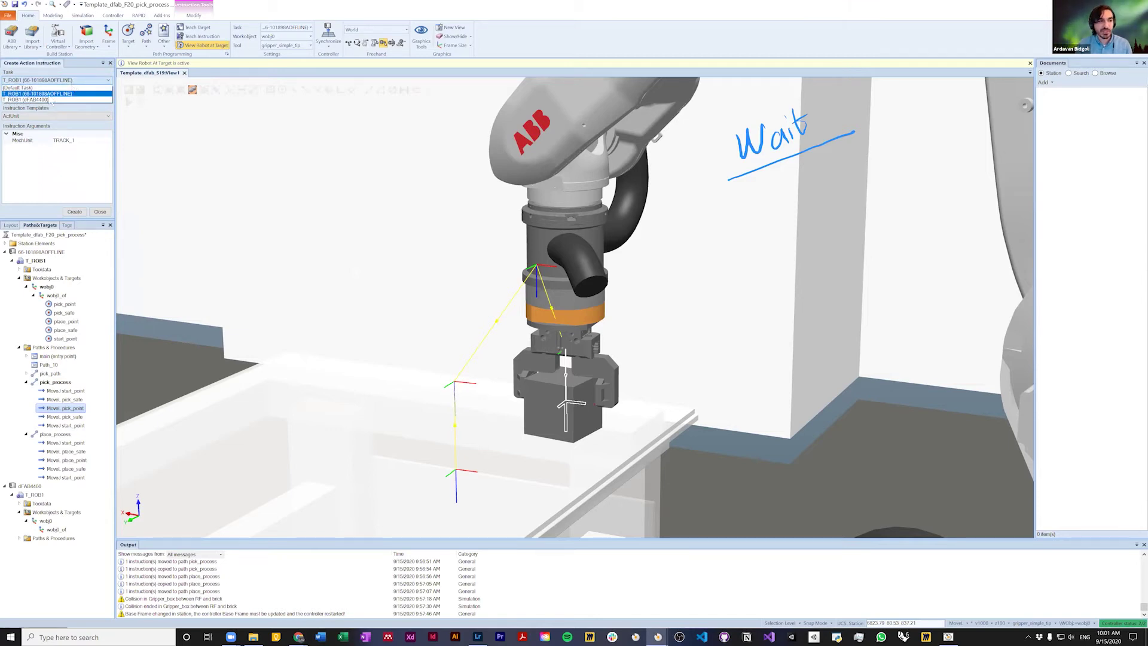
left_click(46, 94)
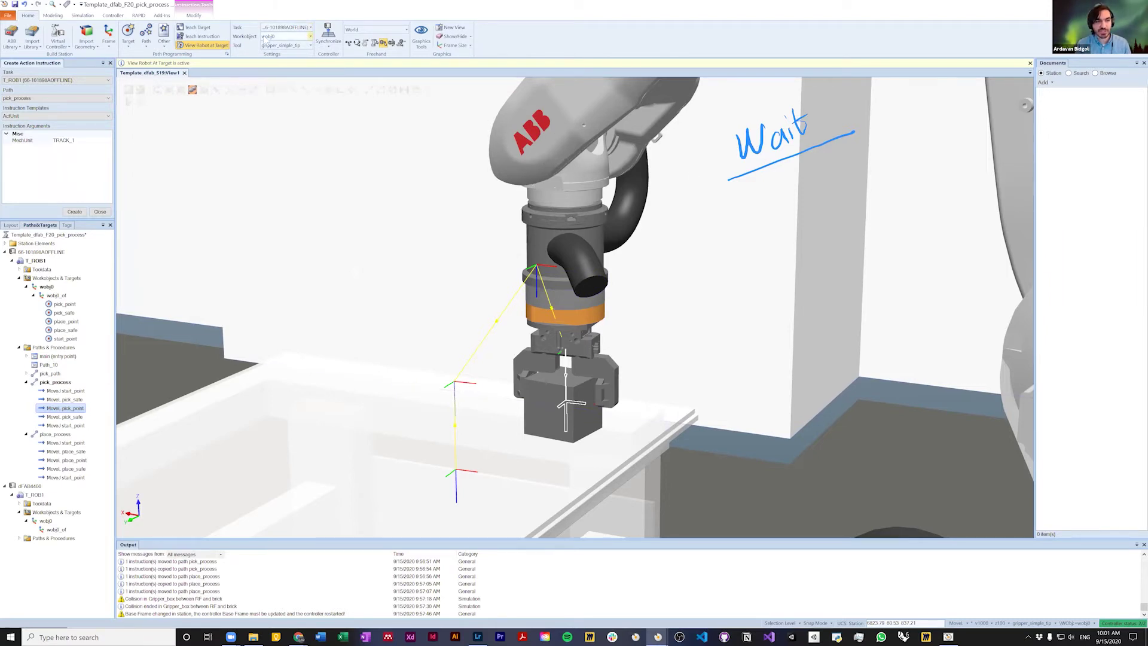
left_click(299, 30)
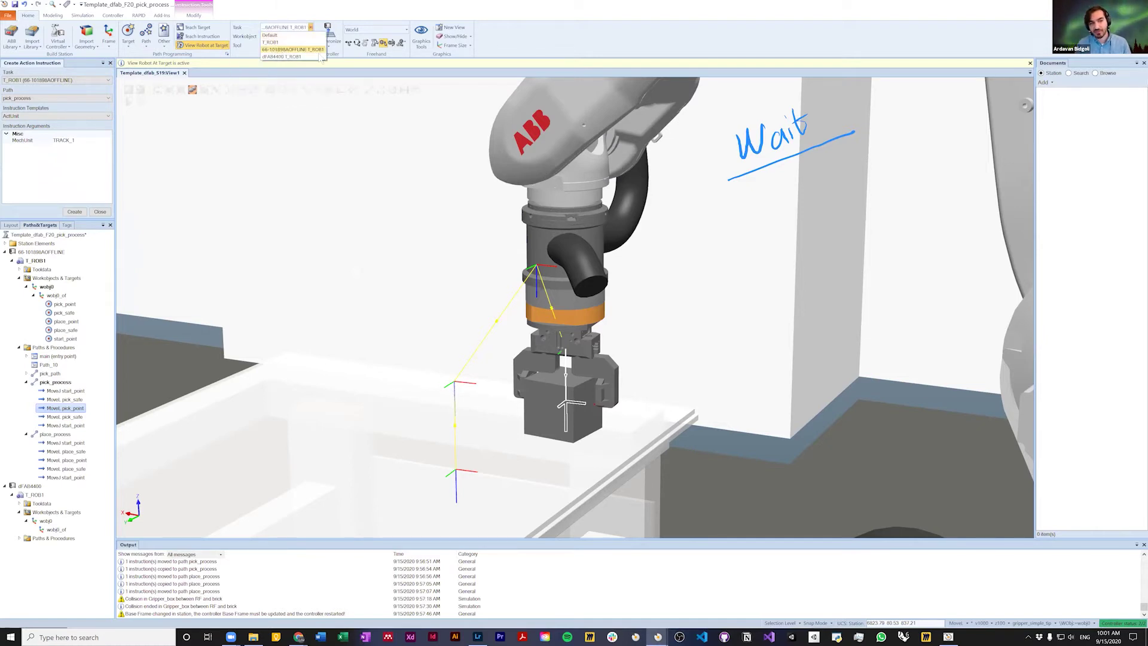
left_click(33, 188)
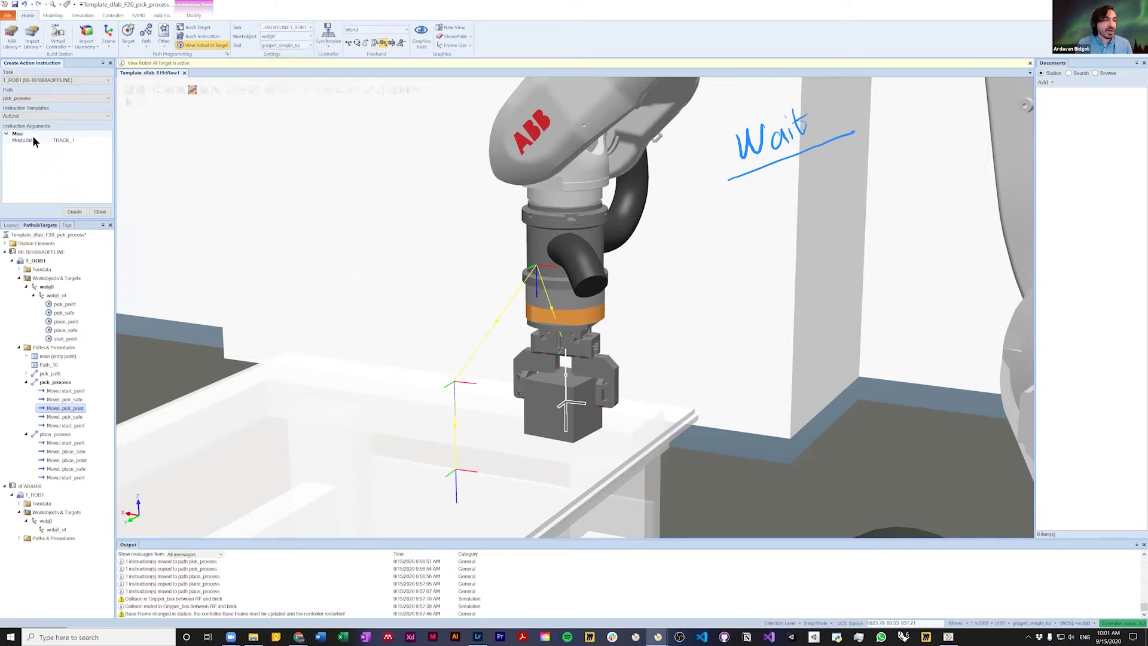
left_click(29, 100)
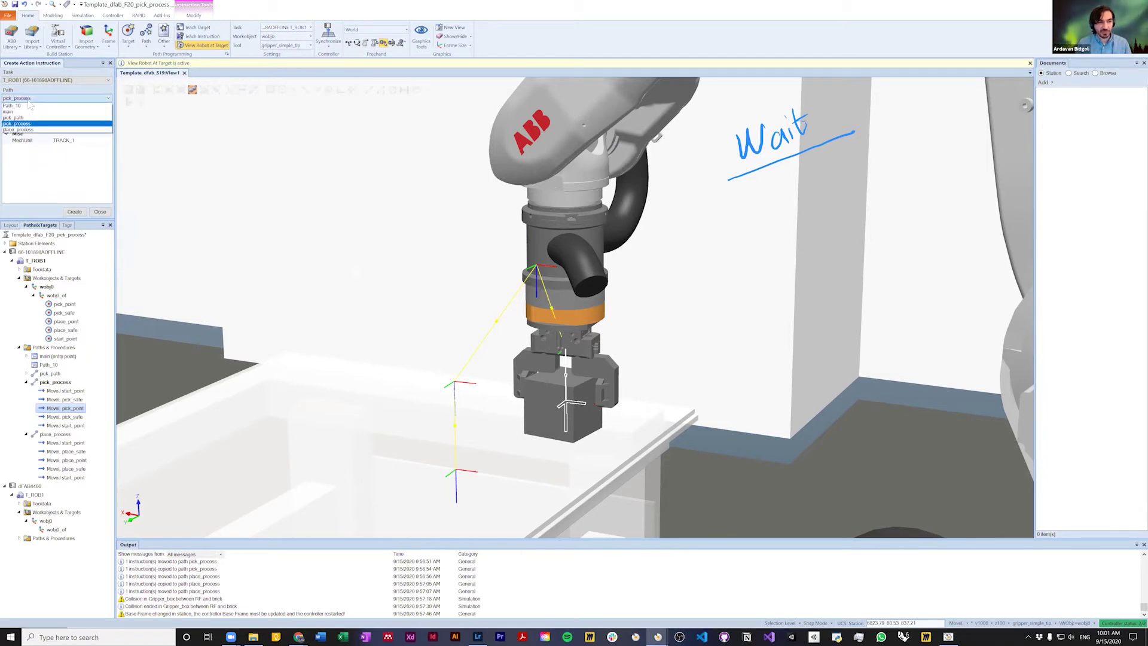
left_click(29, 124)
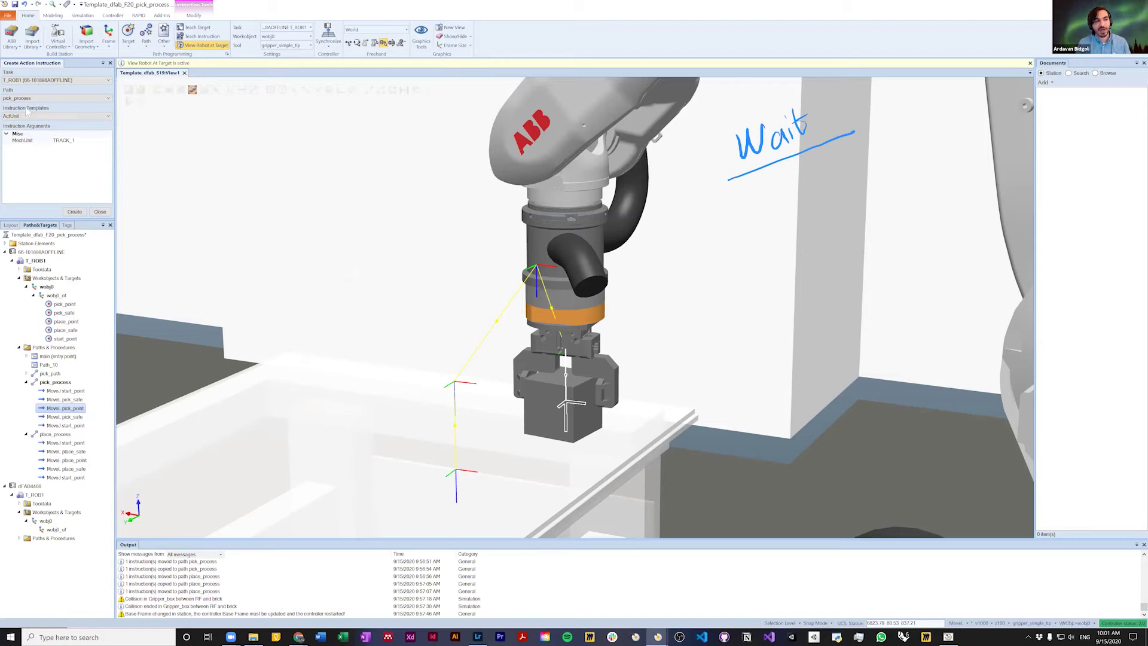
Step: Configure the action instruction as WaitTime with a Time of 1 and InPos enabled
left_click(59, 116)
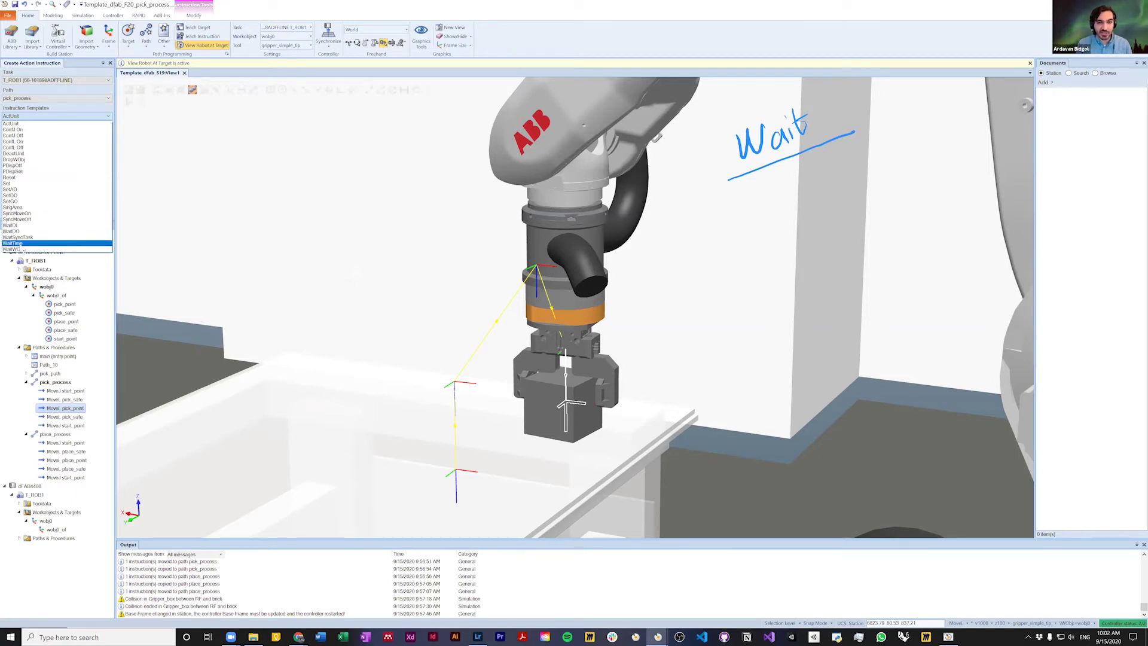
left_click(12, 244)
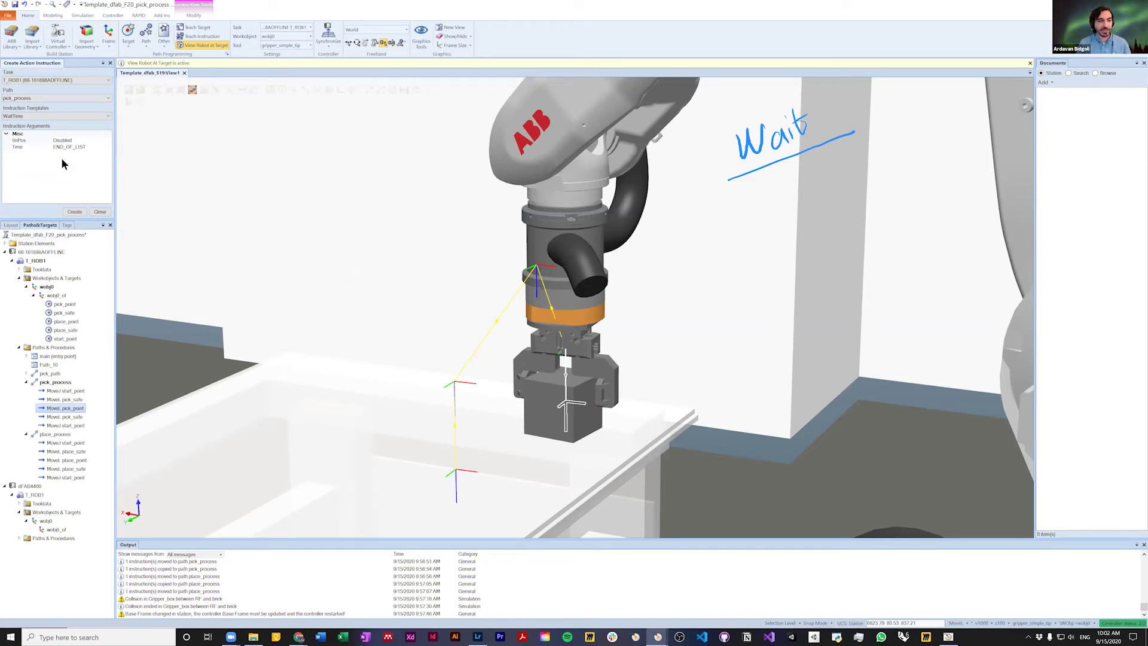
left_click(43, 141)
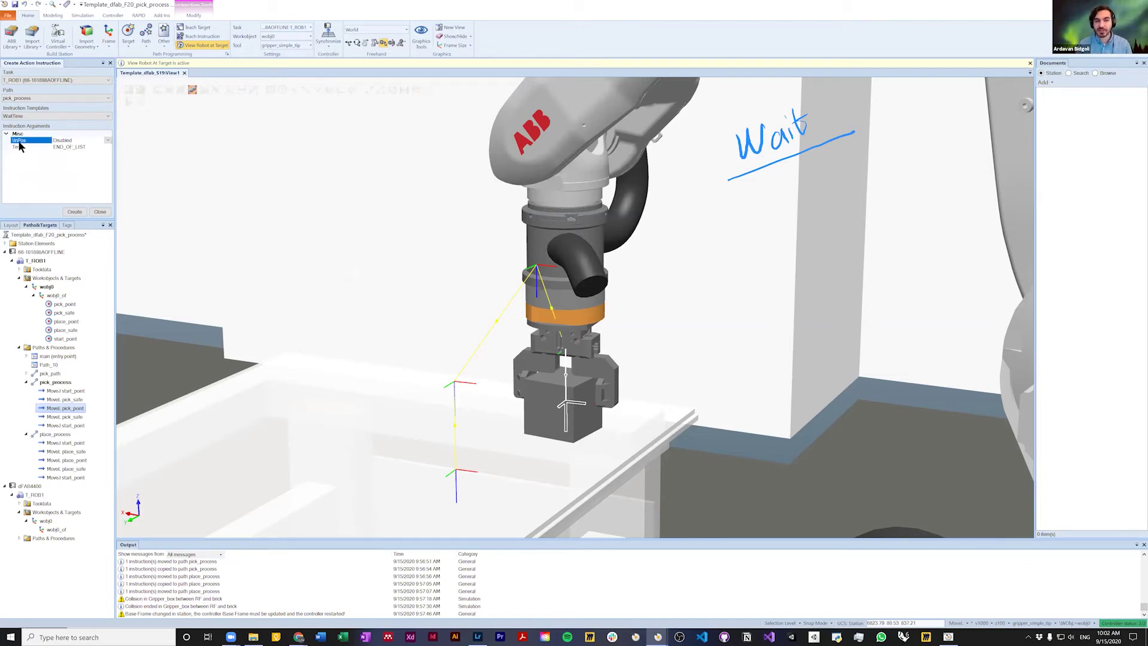
left_click(55, 147)
left_click(92, 146)
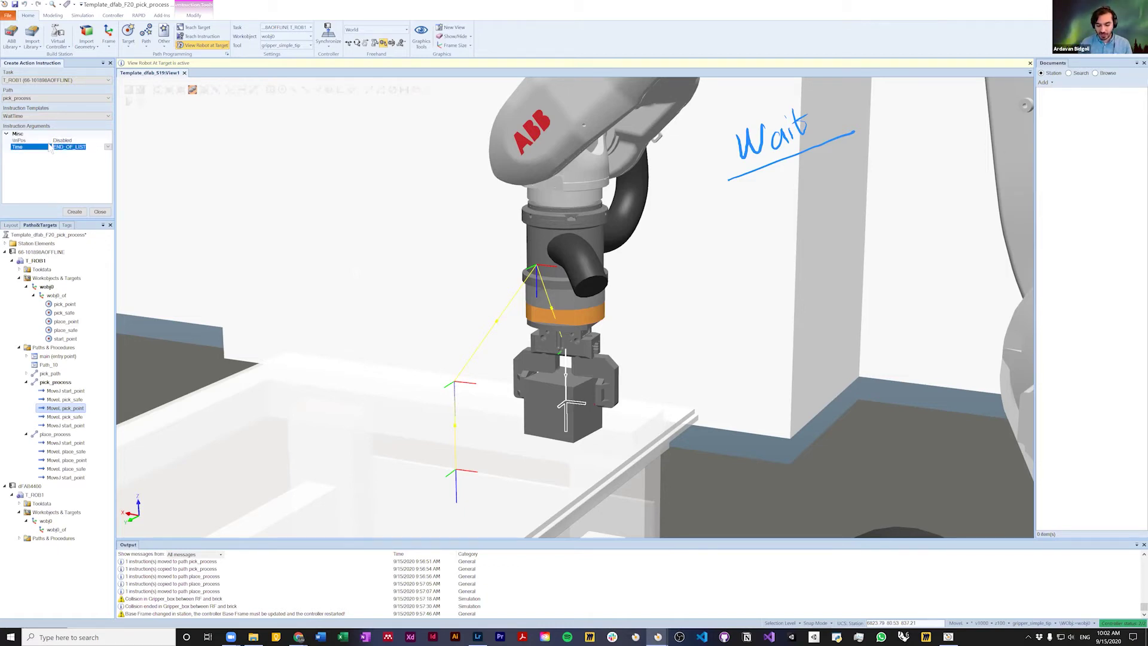
type("1")
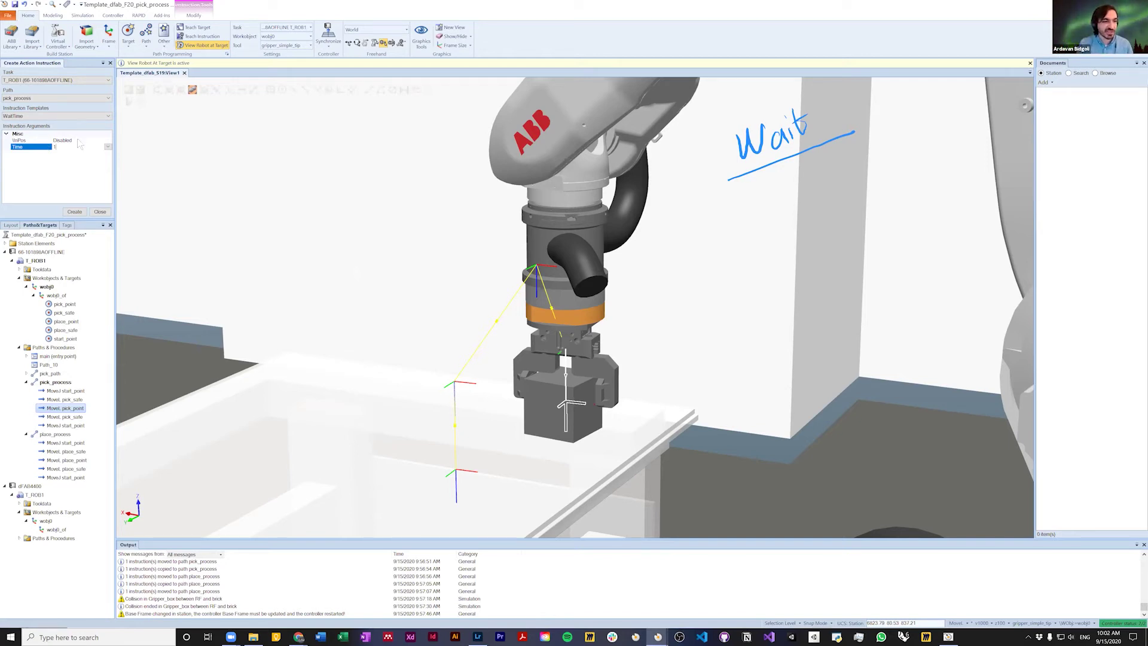
left_click(104, 139)
left_click(106, 140)
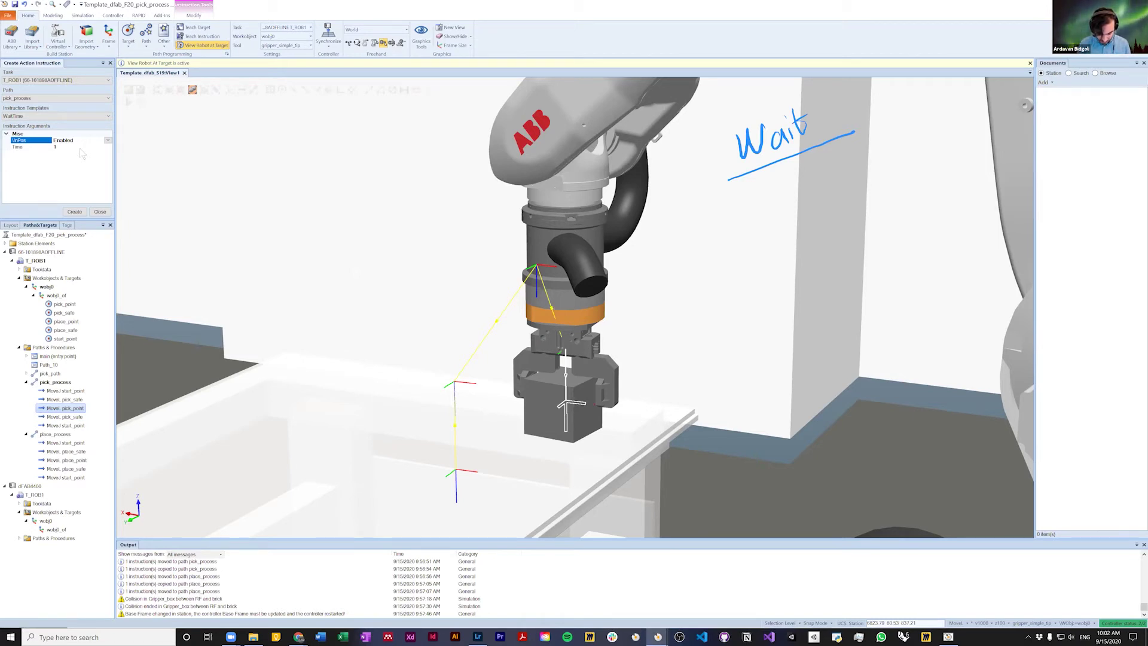
left_click_drag(250, 116, 314, 217)
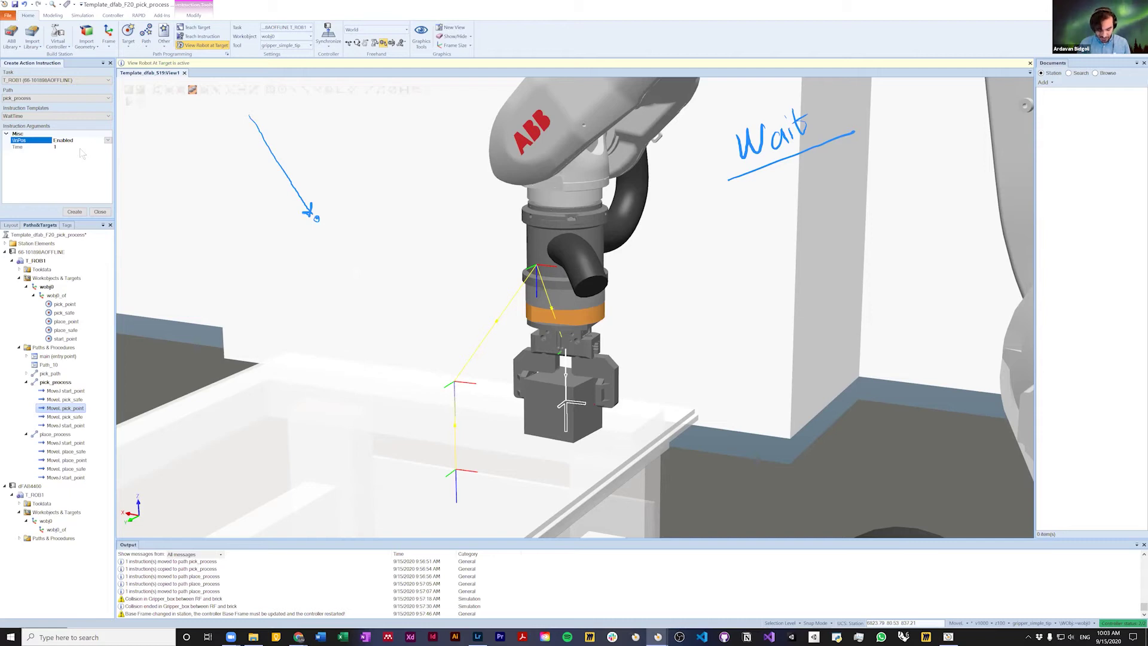
mouse_move(310, 232)
left_mouse_down()
mouse_move(329, 231)
mouse_move(340, 253)
mouse_move(353, 245)
left_mouse_up()
left_click_drag(345, 241, 354, 237)
left_click_drag(360, 237, 371, 232)
left_click_drag(373, 225, 378, 232)
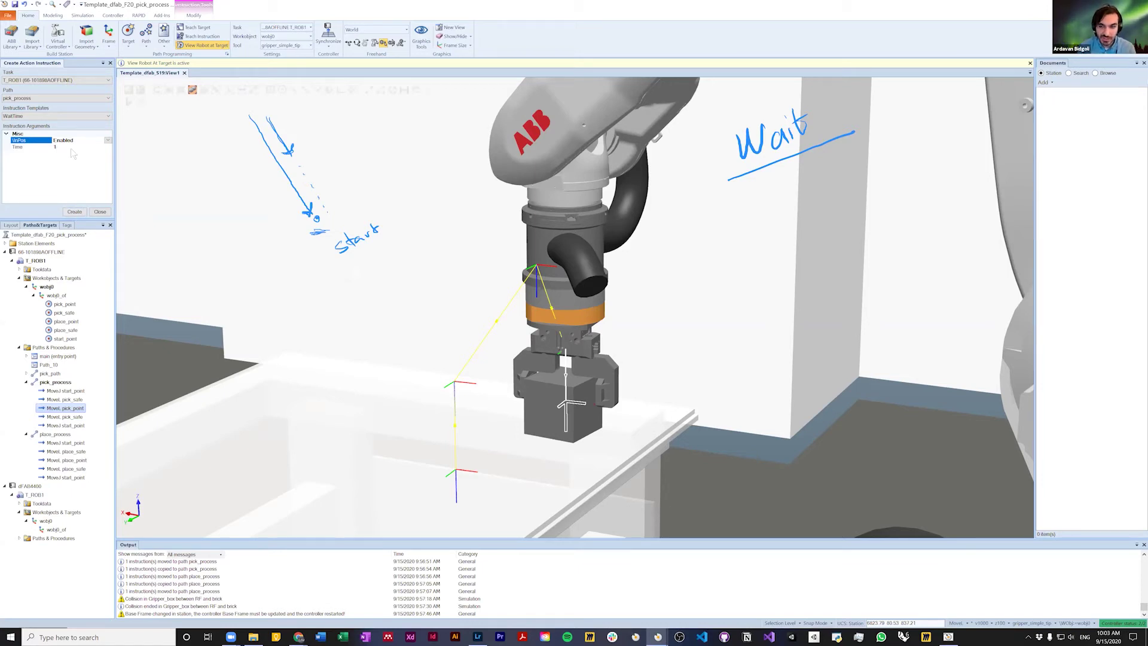
Step: Create the configured WaitTime instruction in pick_process and run the robot along the path back to start_point
left_click(67, 211)
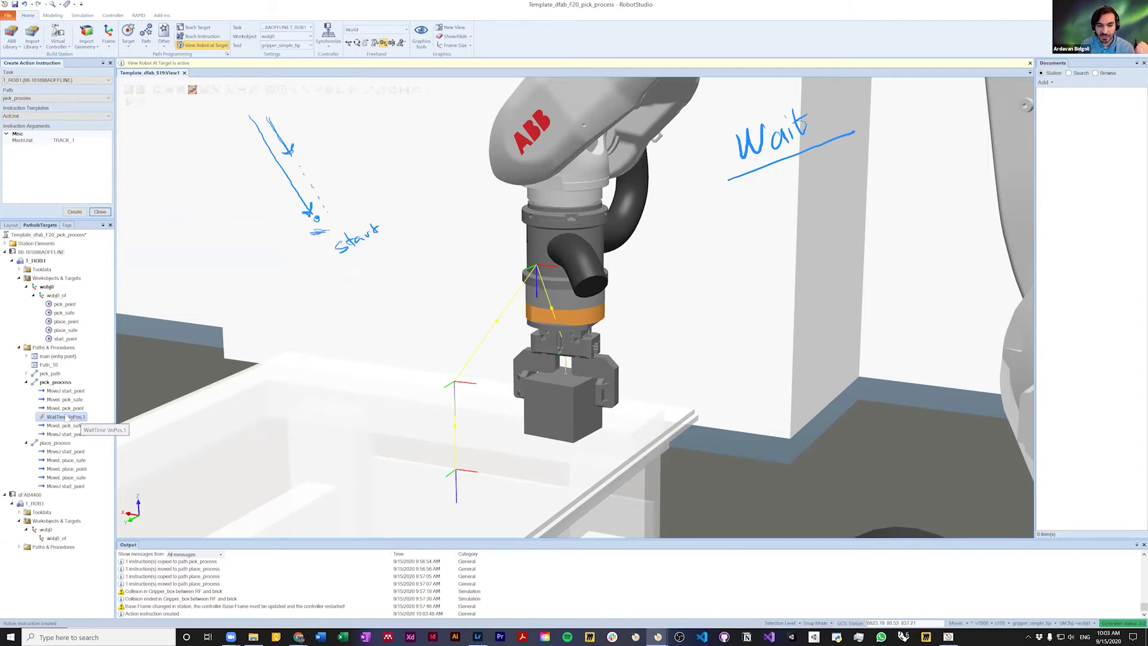
right_click(53, 382)
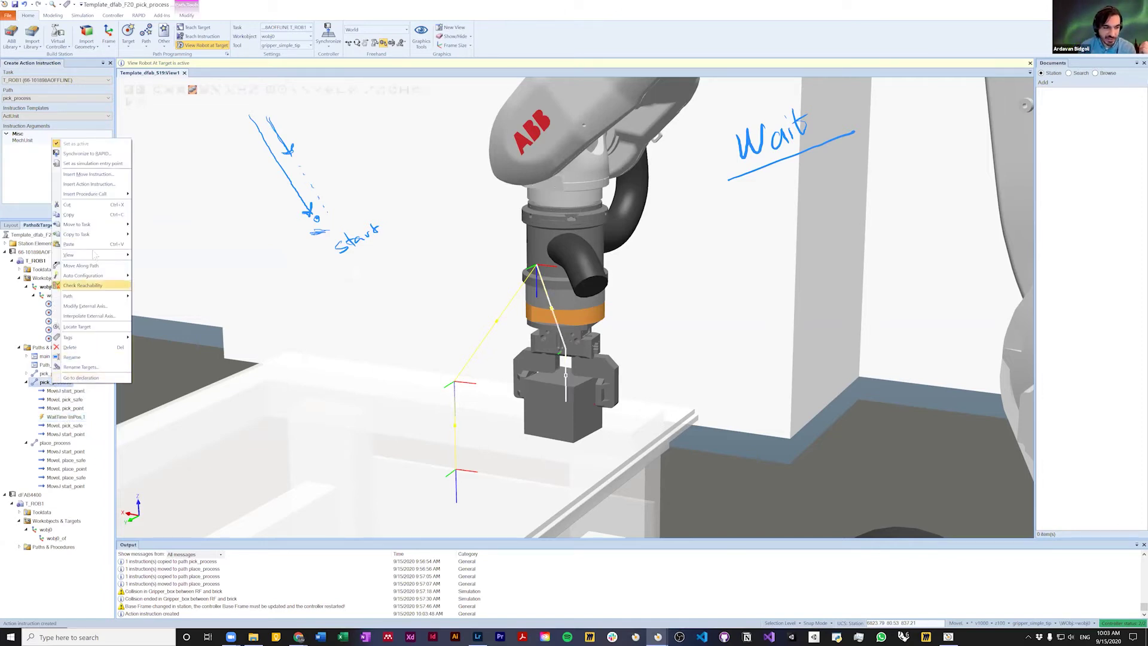
mouse_move(96, 275)
left_click(238, 310)
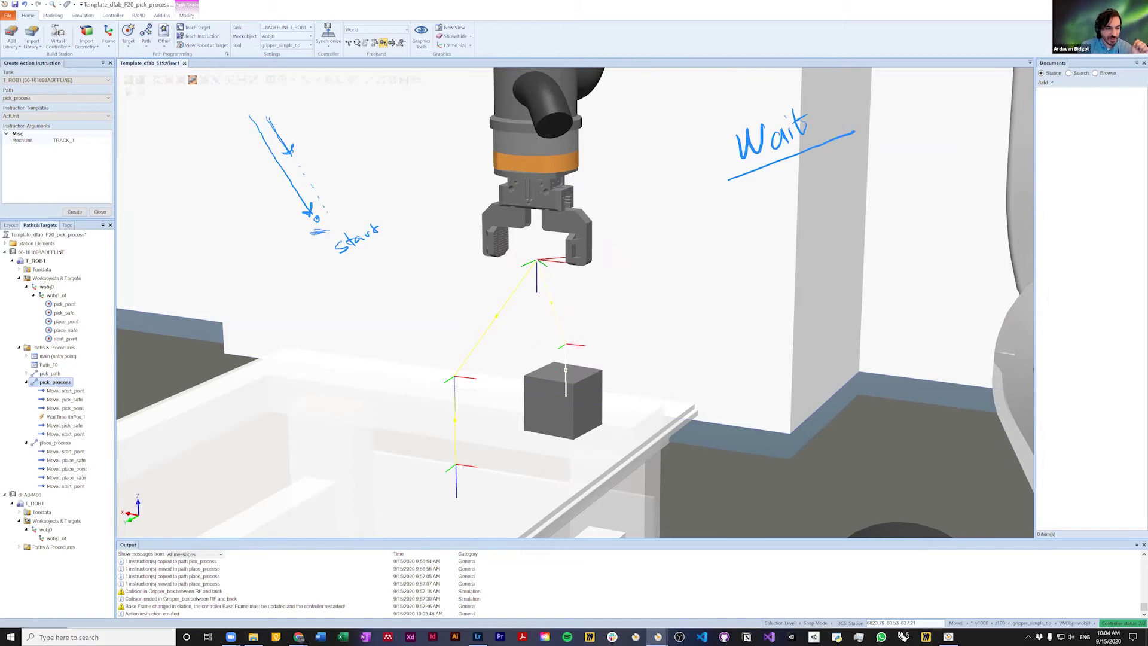
Step: Start an action instruction after the MoveL place_point move in place_process, using the WaitTime template
left_click(67, 459)
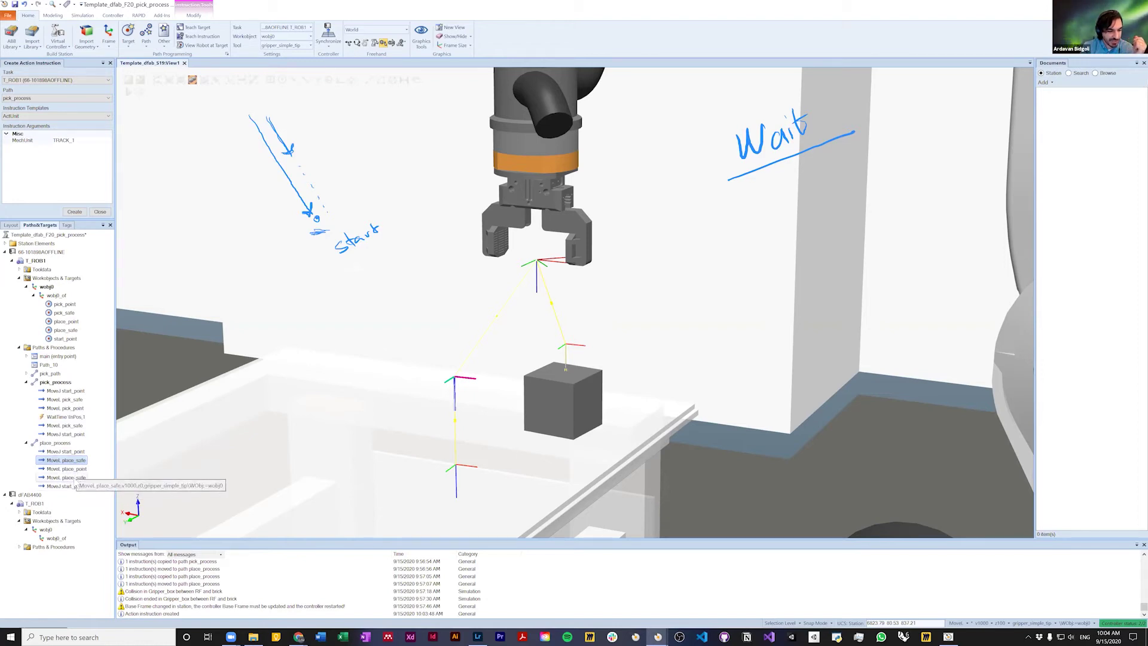
left_click(66, 468)
right_click(71, 469)
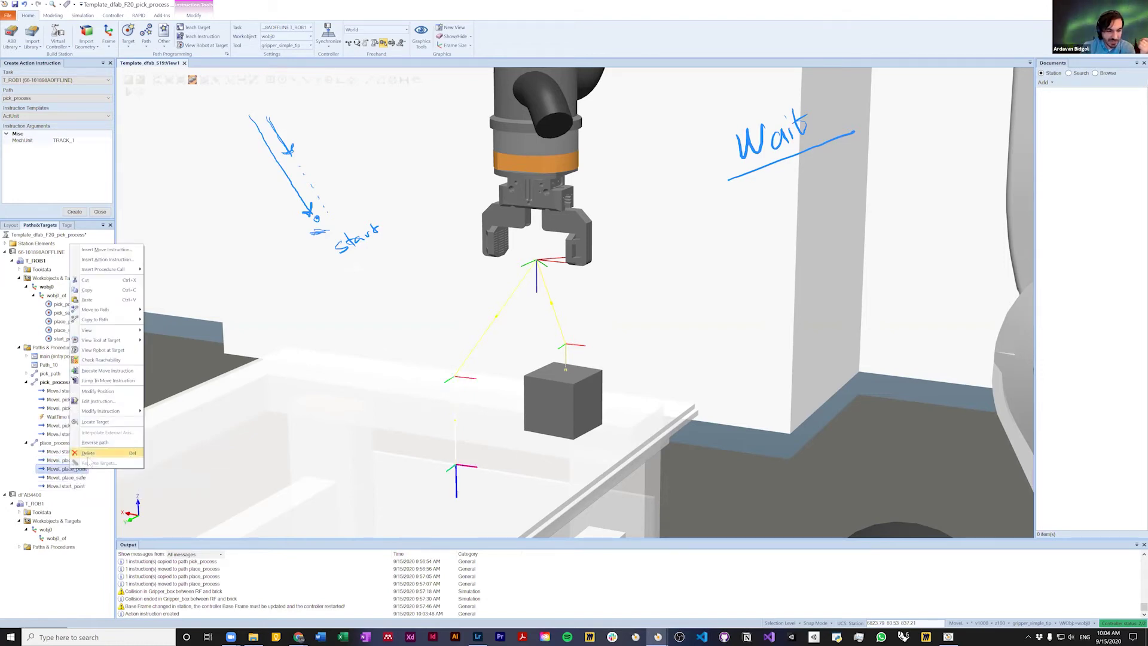
left_click(62, 472)
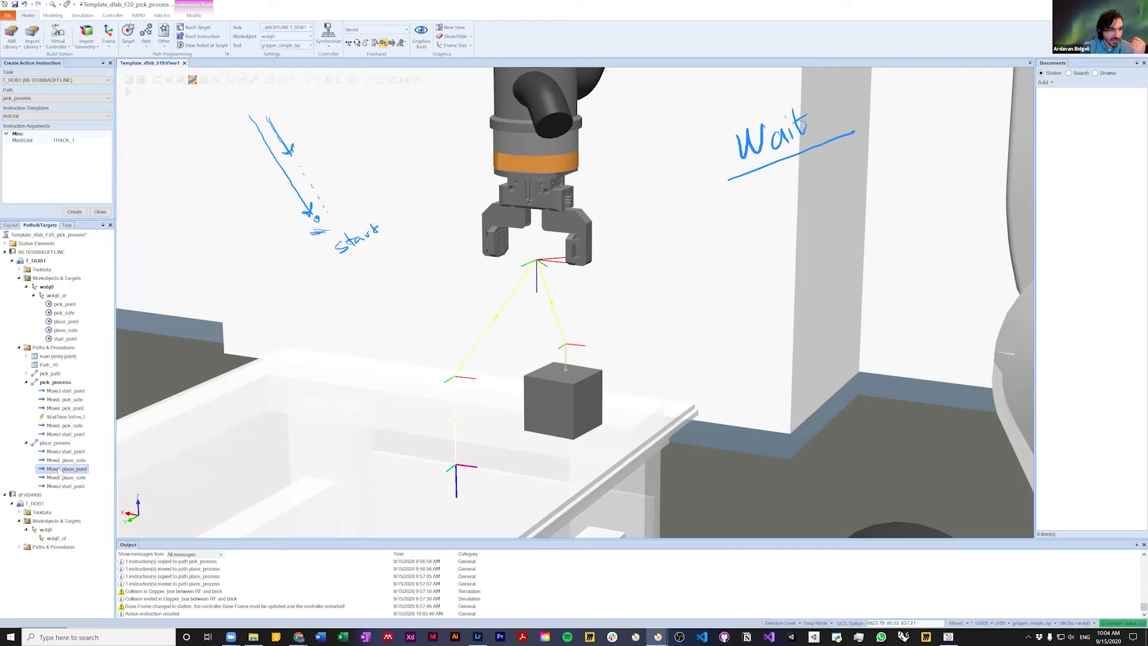
right_click(62, 471)
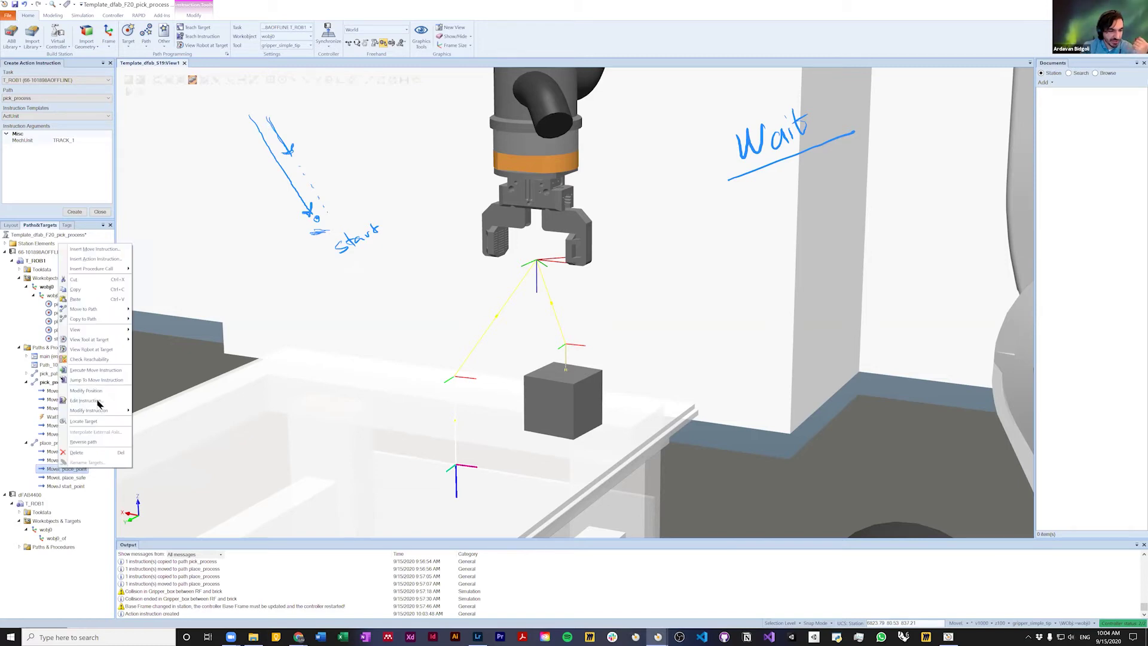
left_click(103, 261)
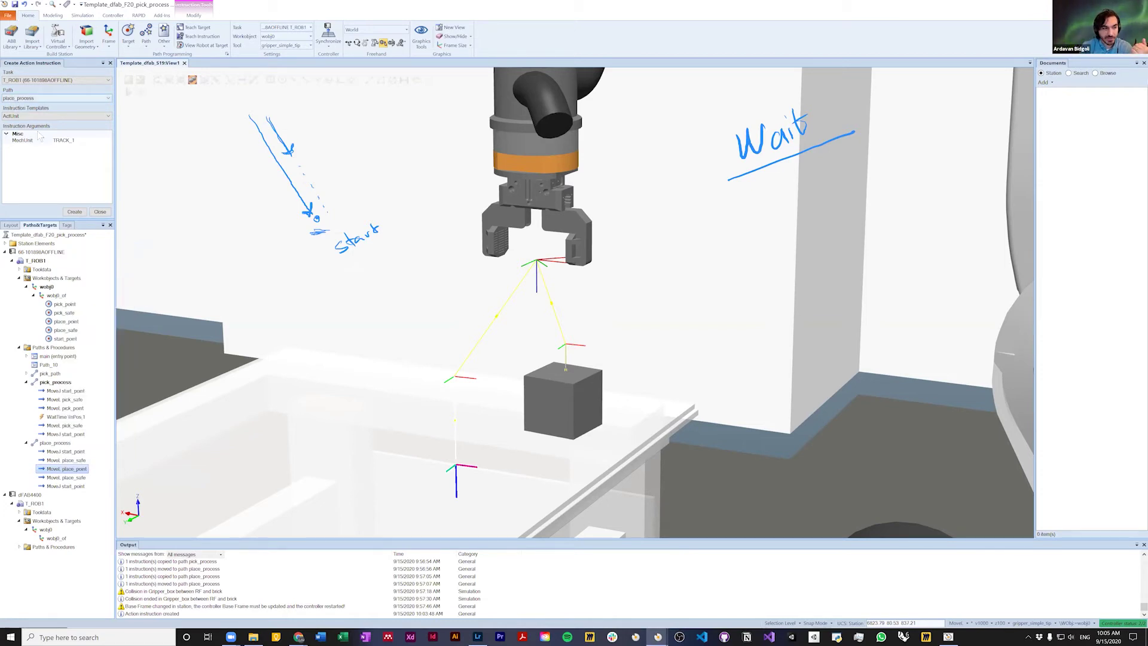
left_click(47, 116)
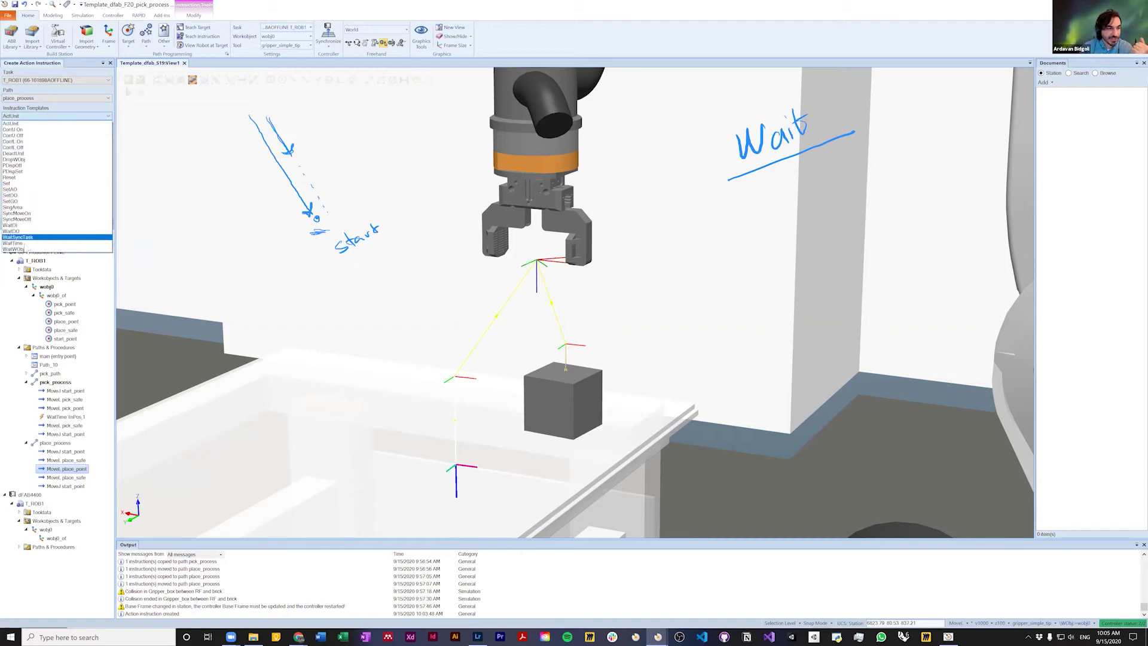
left_click(13, 243)
Step: Enable InPos, set Time to 1 and create the WaitTime instruction in place_process
left_click(108, 142)
left_click(107, 141)
left_click(79, 154)
left_click(108, 148)
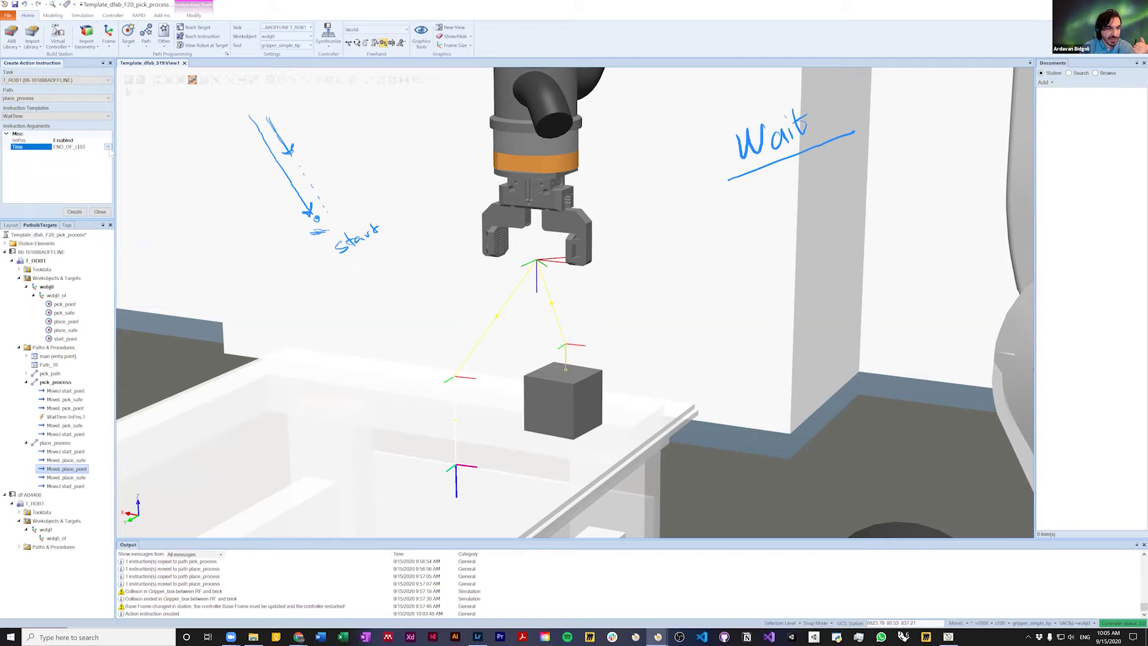
left_click(107, 147)
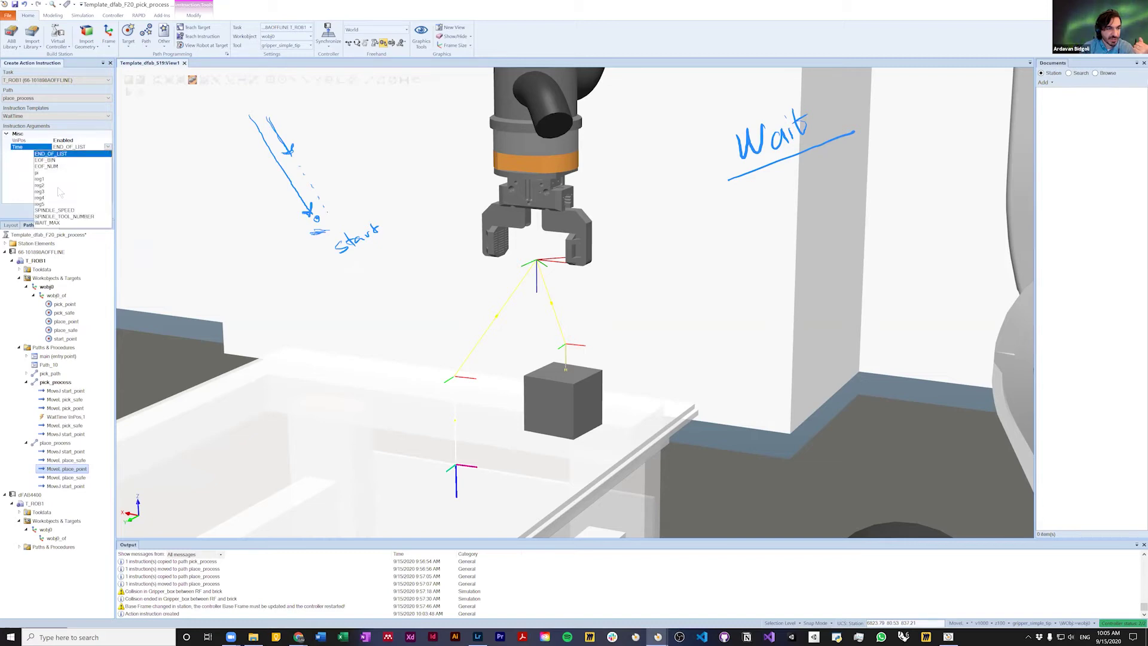
left_click(7, 155)
left_click_drag(84, 146, 17, 149)
type("1")
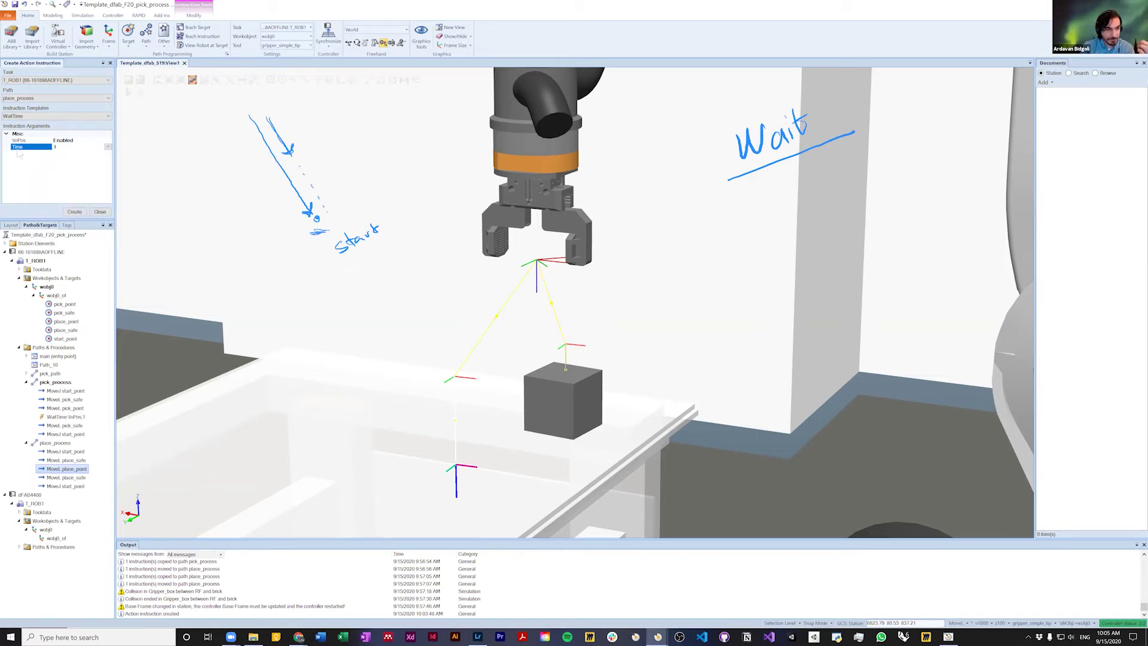
left_click(74, 211)
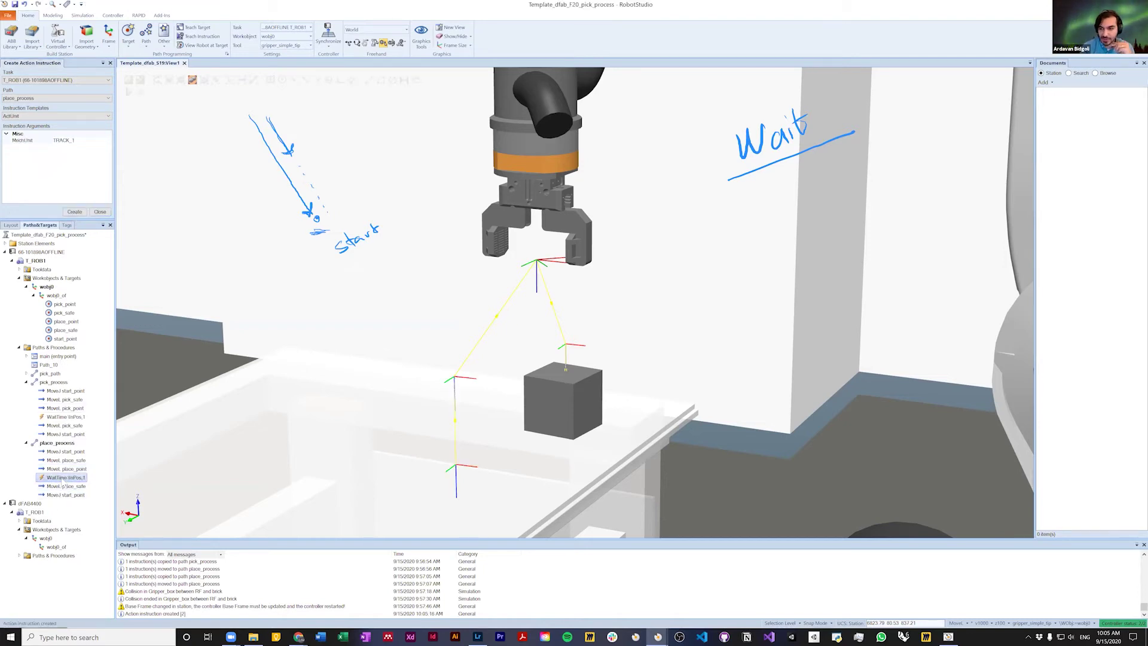
Step: Switch to RobotStudio Station Viewer, scrub the ITAR_session_04 simulation through picking and placing the brick, and return to the station
left_click(57, 444)
scroll(429, 367, "down", 3)
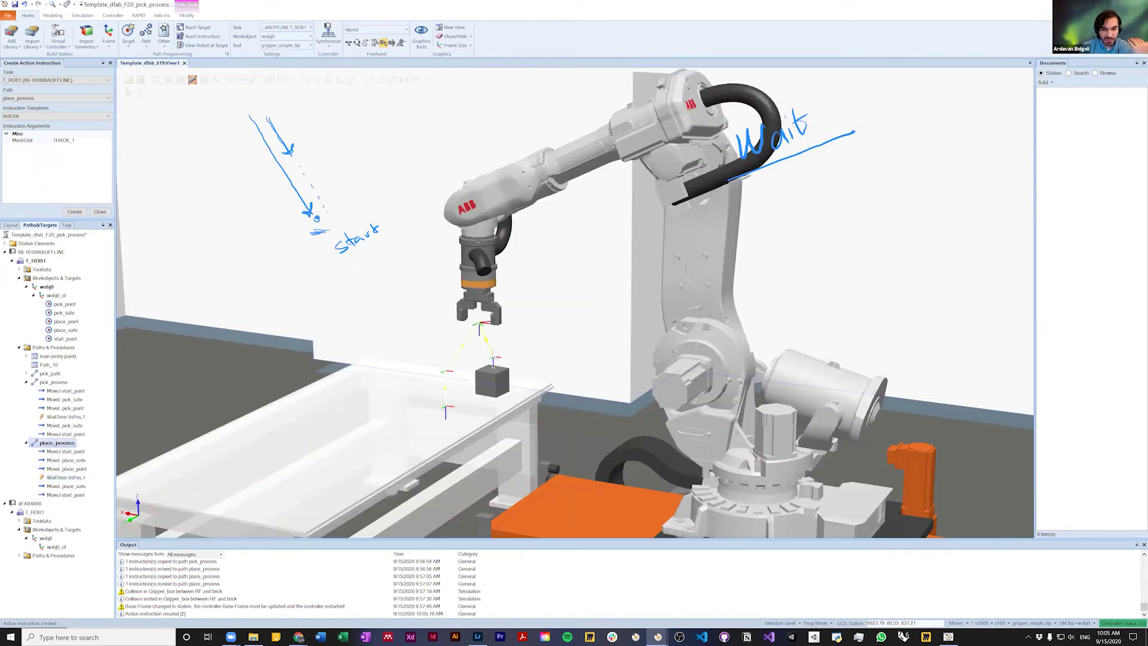
scroll(492, 355, "up", 3)
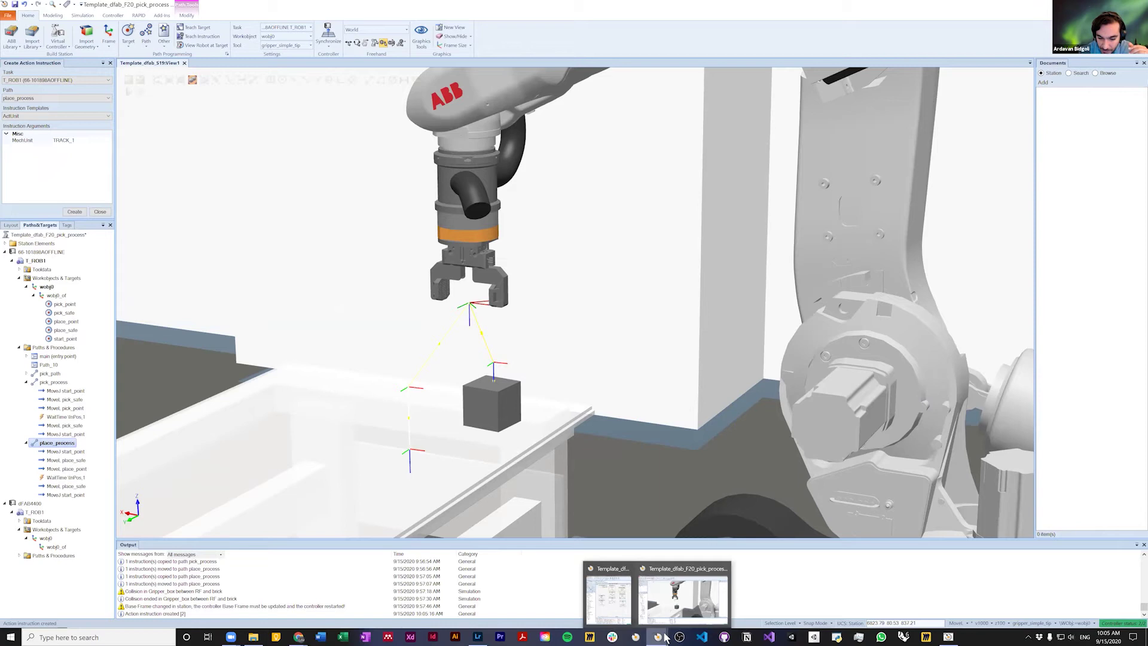
left_click(949, 637)
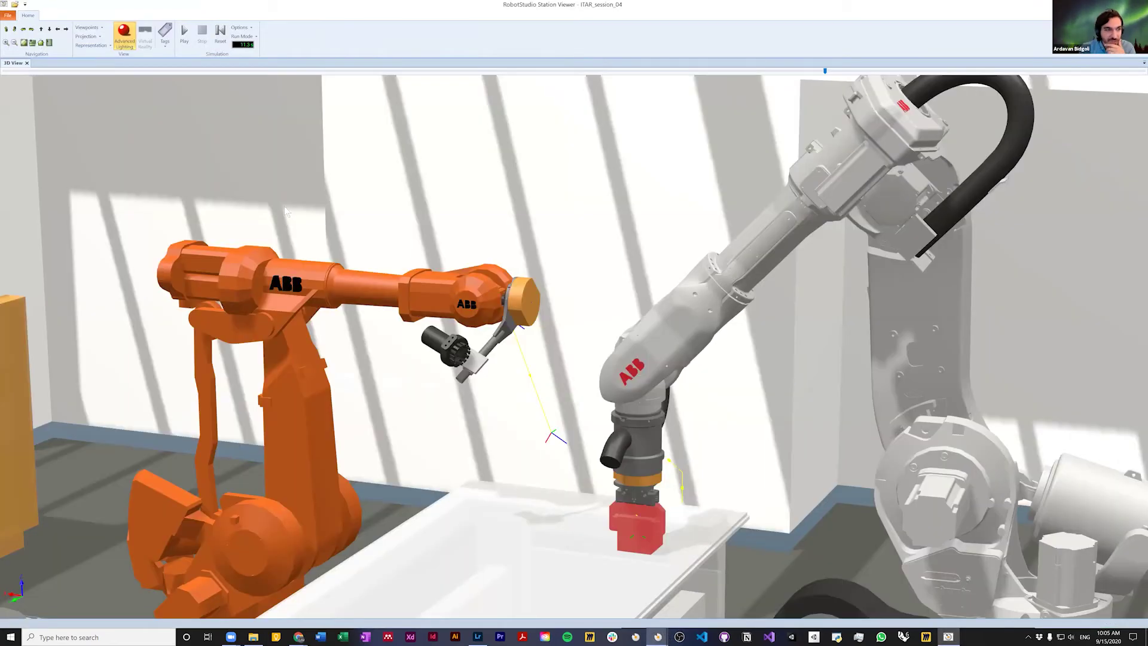
left_click_drag(825, 72, 193, 71)
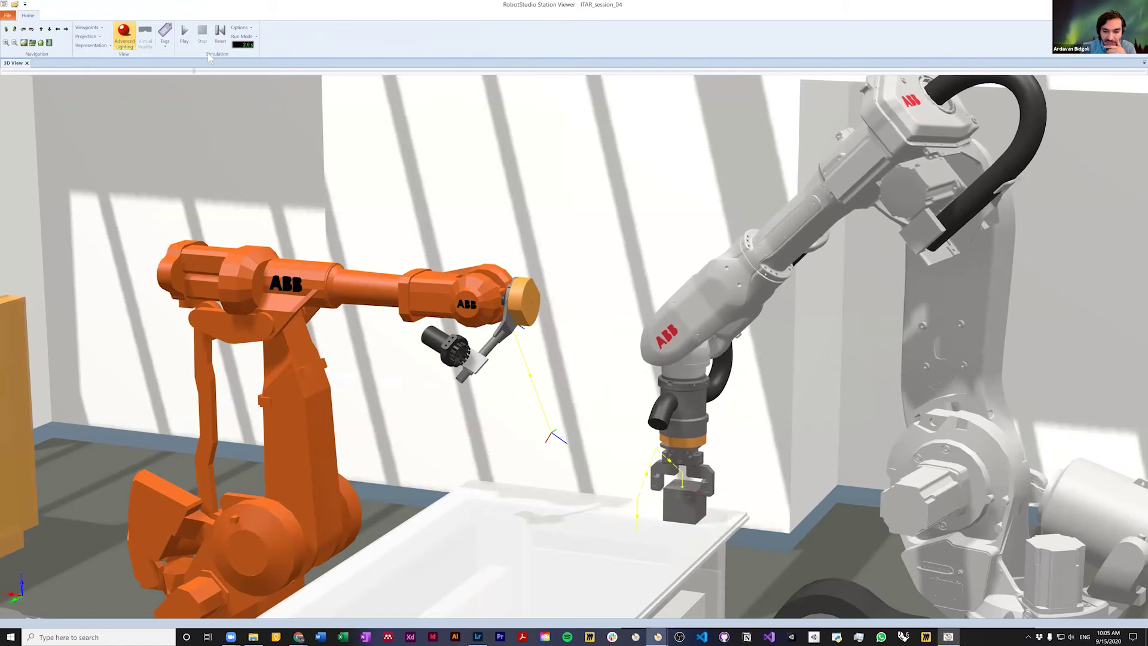
left_click_drag(284, 62, 379, 88)
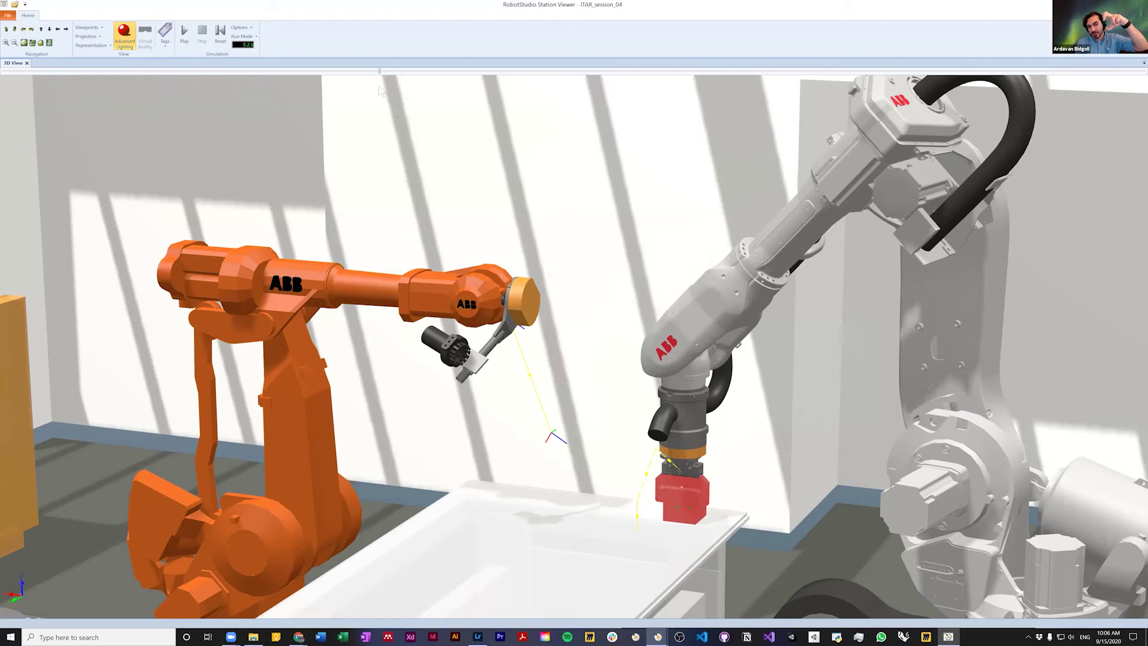
left_click_drag(379, 89, 889, 104)
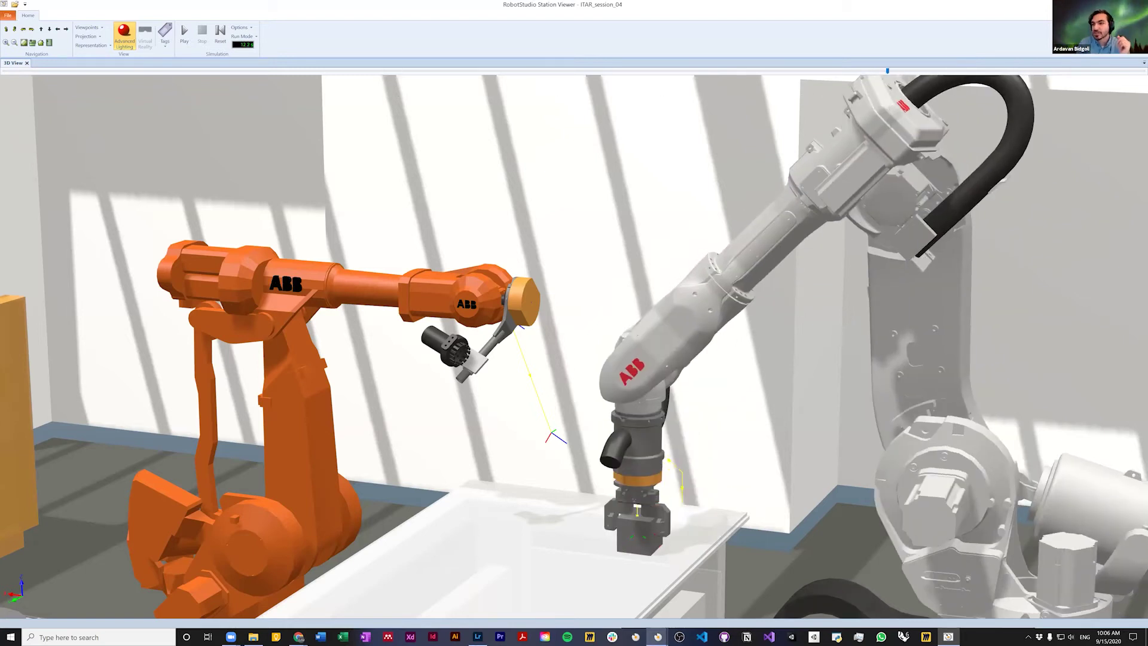
key("alt+Tab")
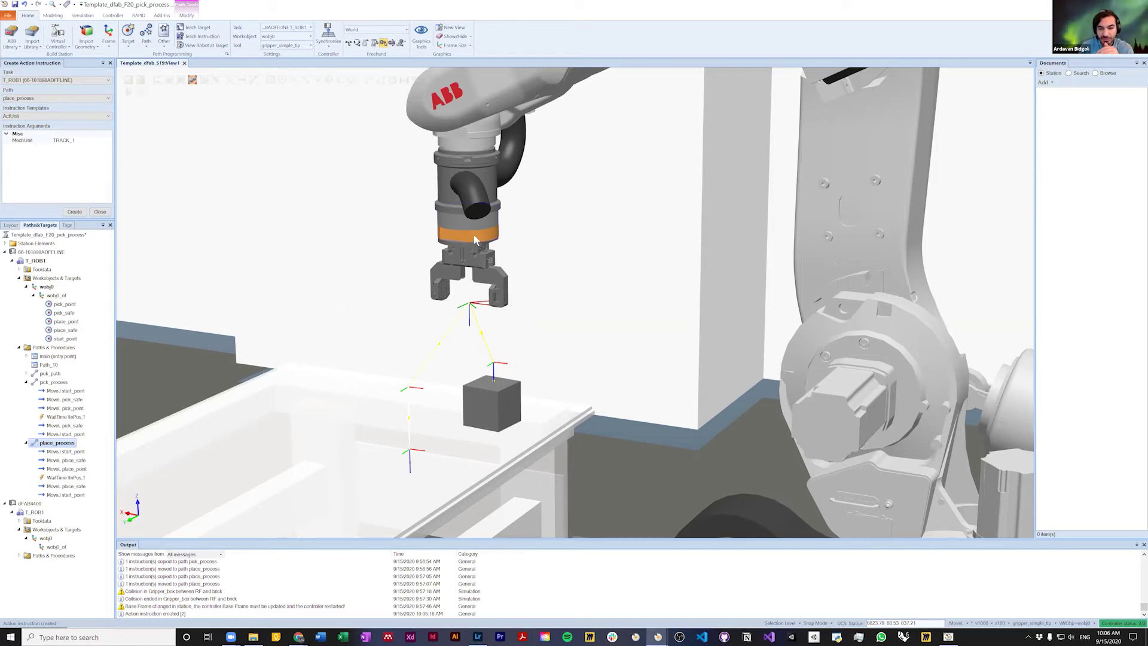
Step: Examine the robot's gripper, its position above the box, and the pick and place targets around the table
scroll(475, 239, "down", 5)
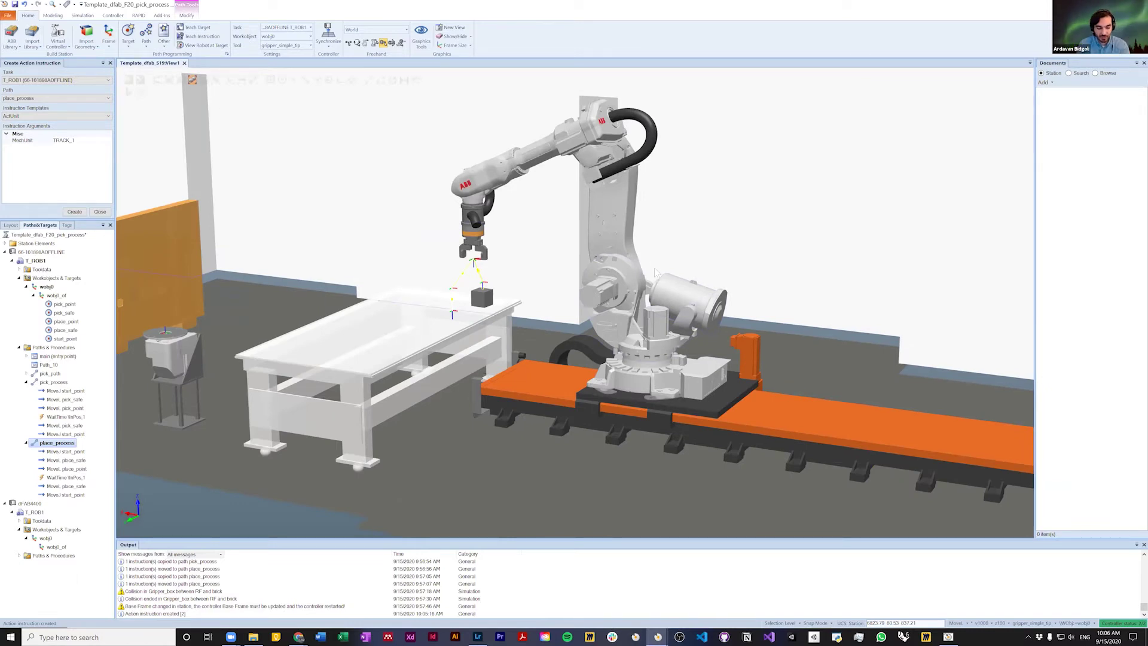
left_click_drag(676, 286, 766, 207, "ctrl+shift")
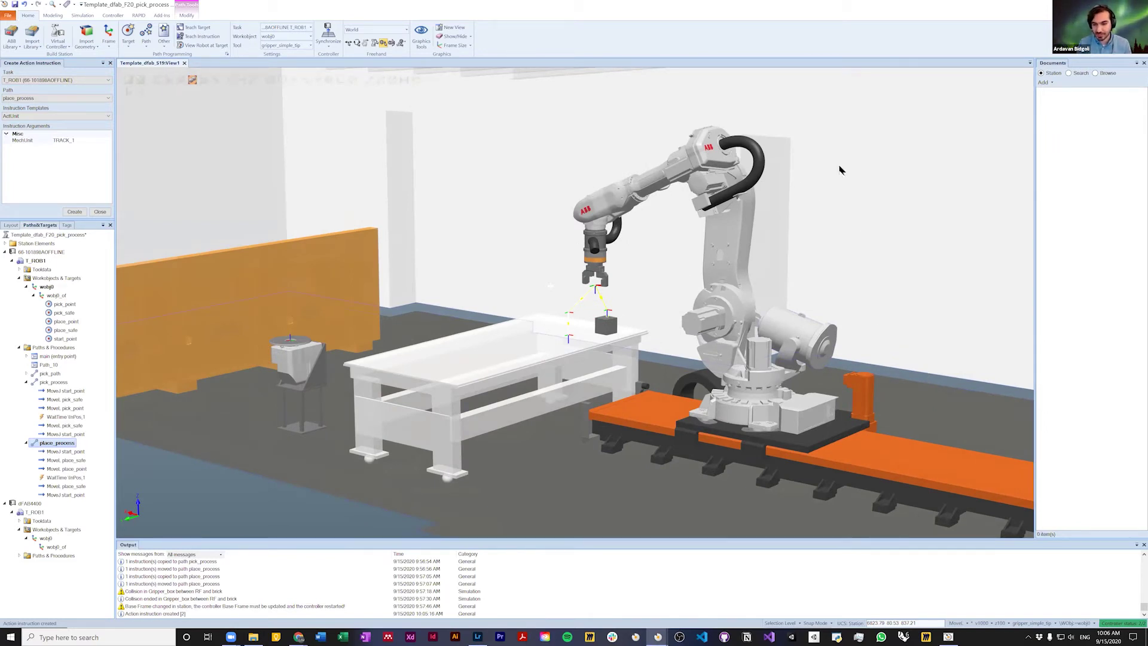
scroll(830, 233, "down", 3)
scroll(830, 233, "up", 4)
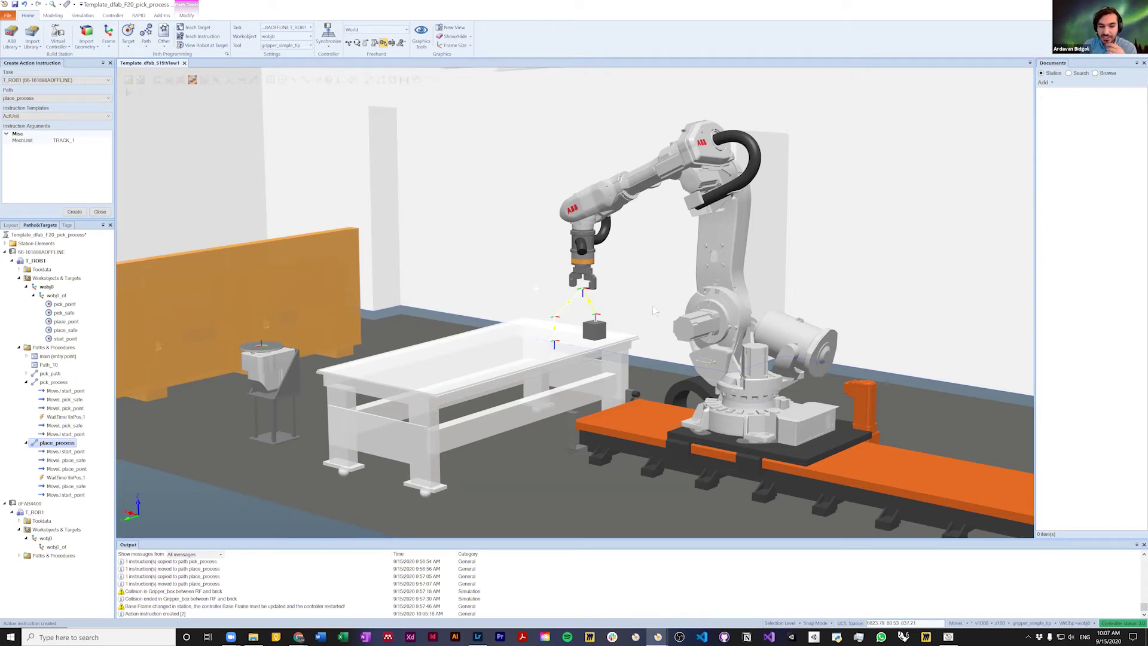
scroll(568, 302, "up", 5)
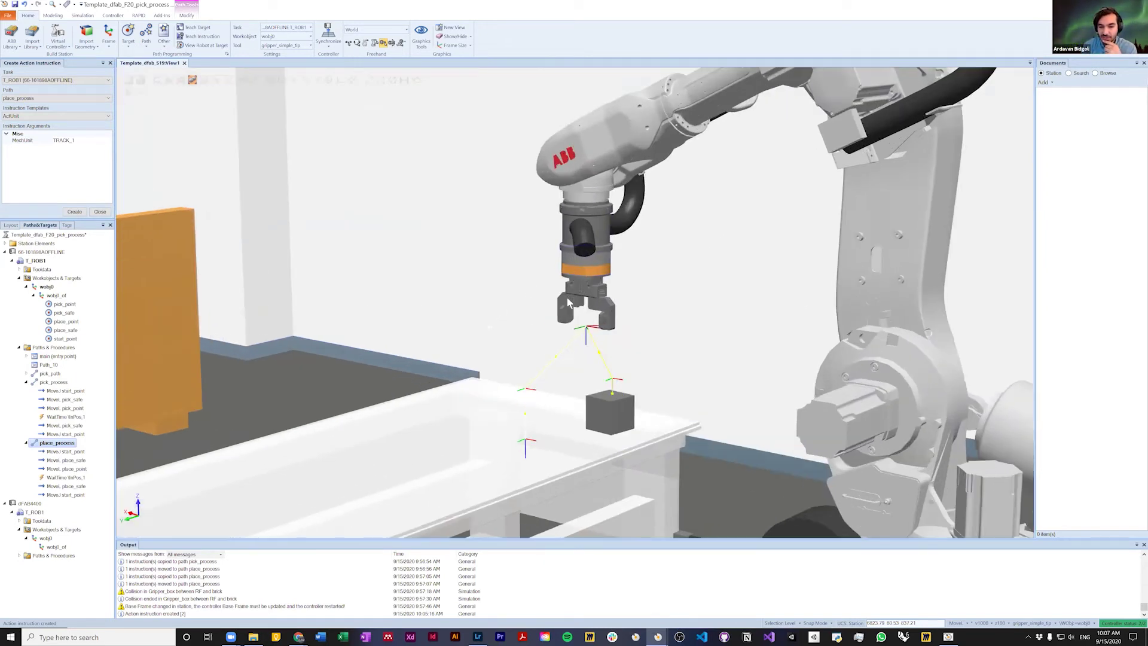
scroll(568, 302, "up", 2)
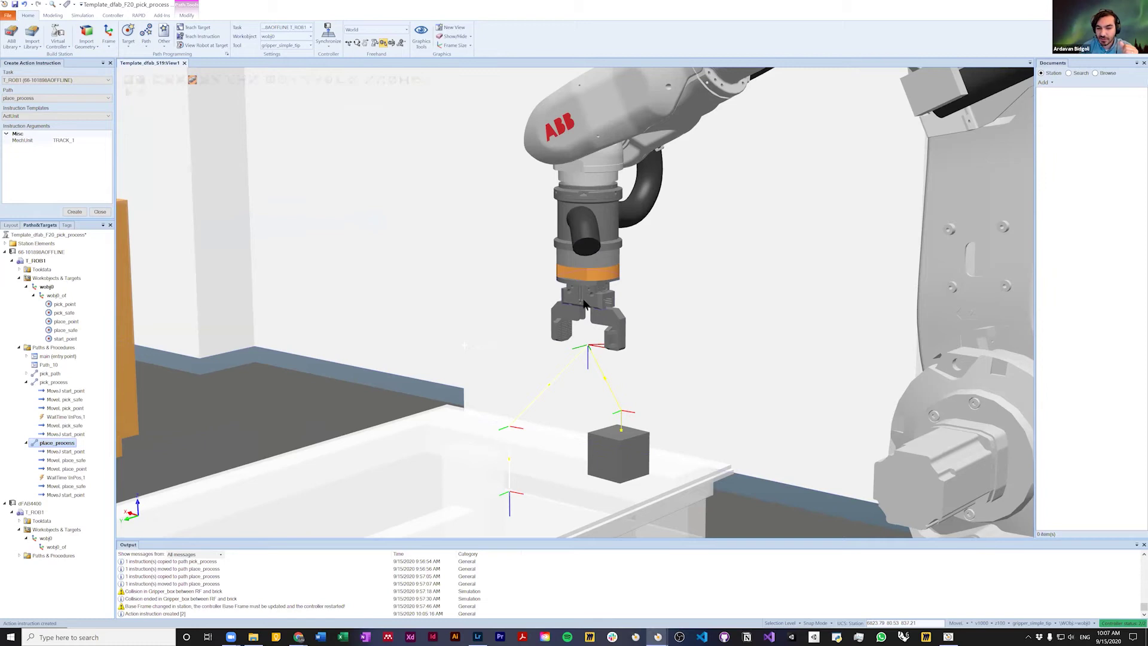
scroll(589, 304, "up", 6)
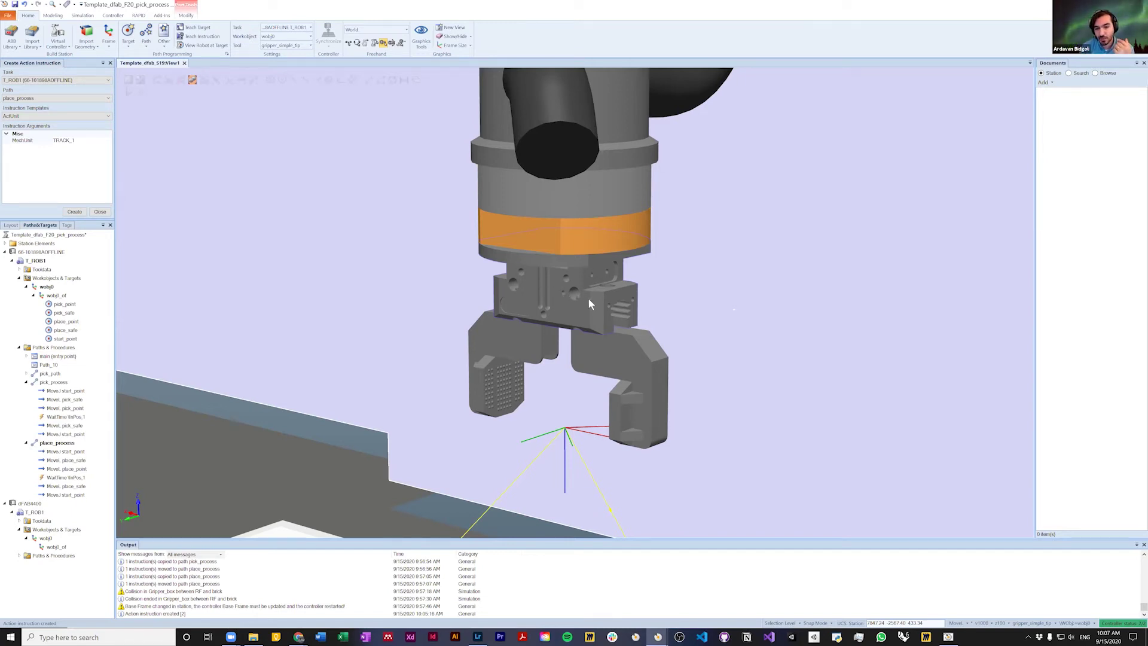
left_click(587, 297)
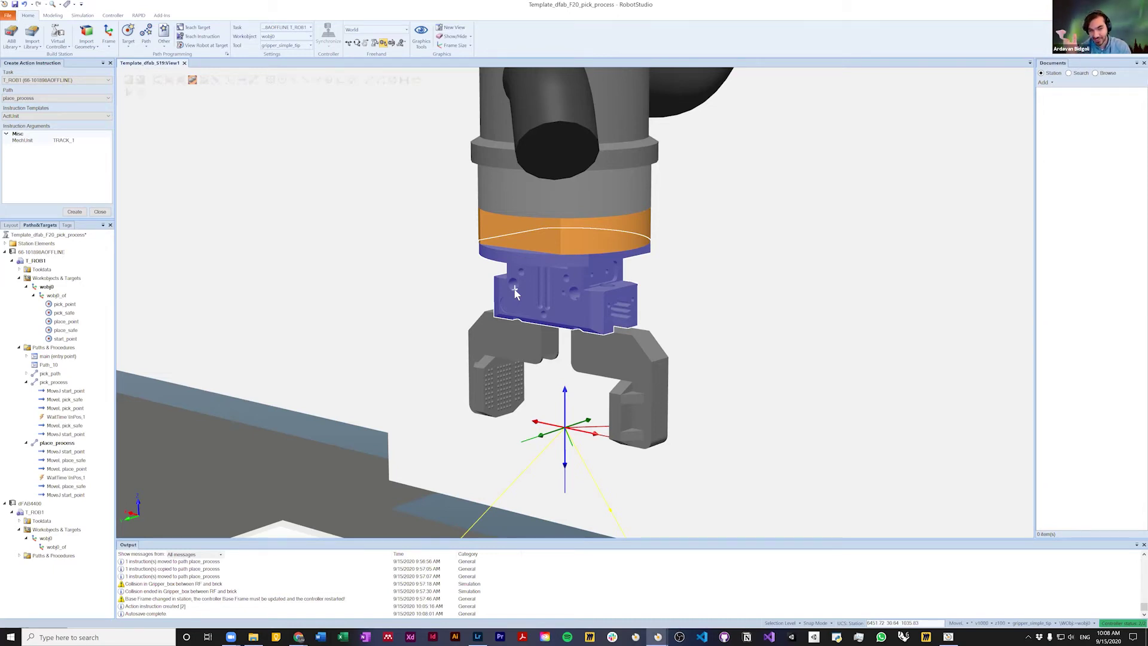
scroll(515, 292, "down", 10)
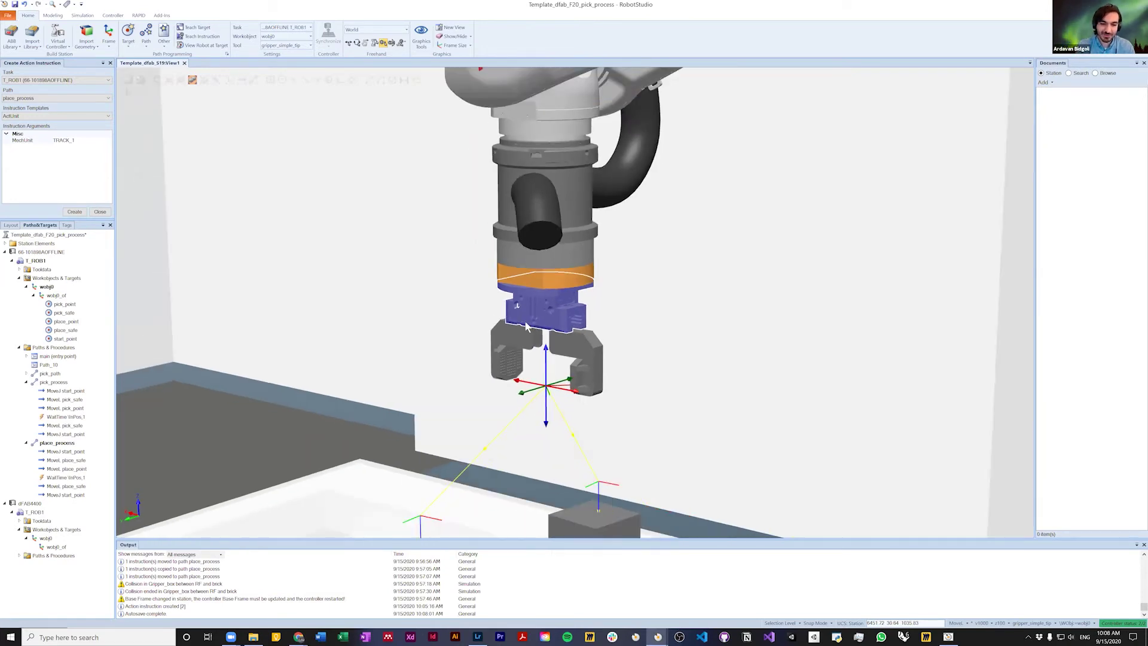
scroll(578, 296, "down", 4)
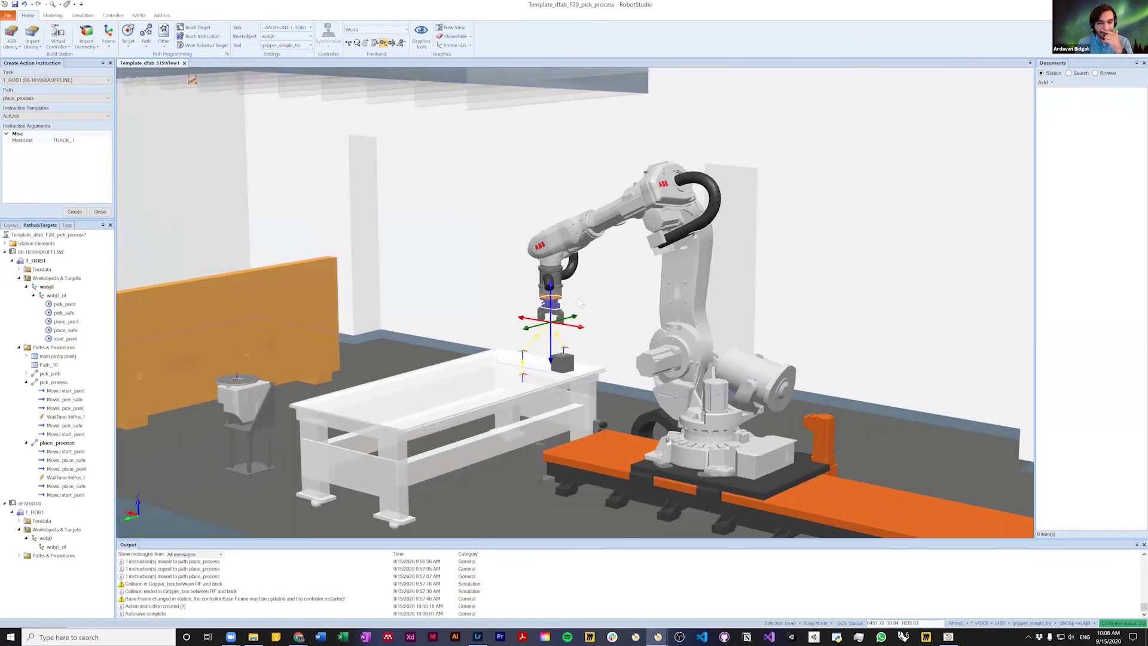
scroll(578, 296, "up", 4)
scroll(578, 297, "up", 1)
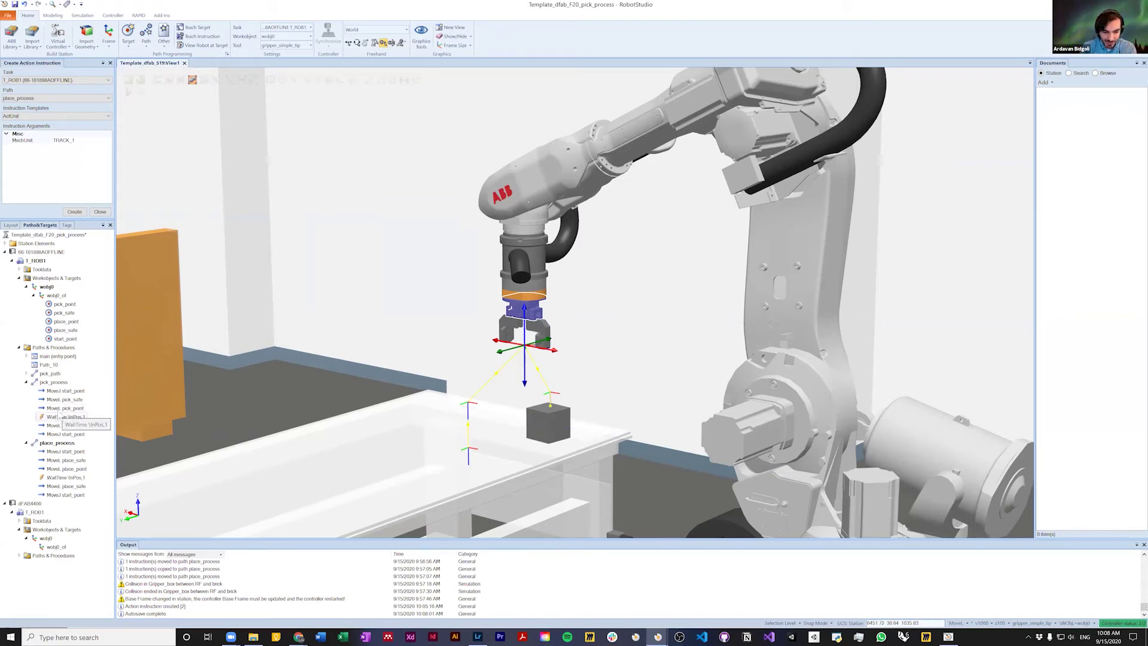
scroll(505, 428, "up", 2)
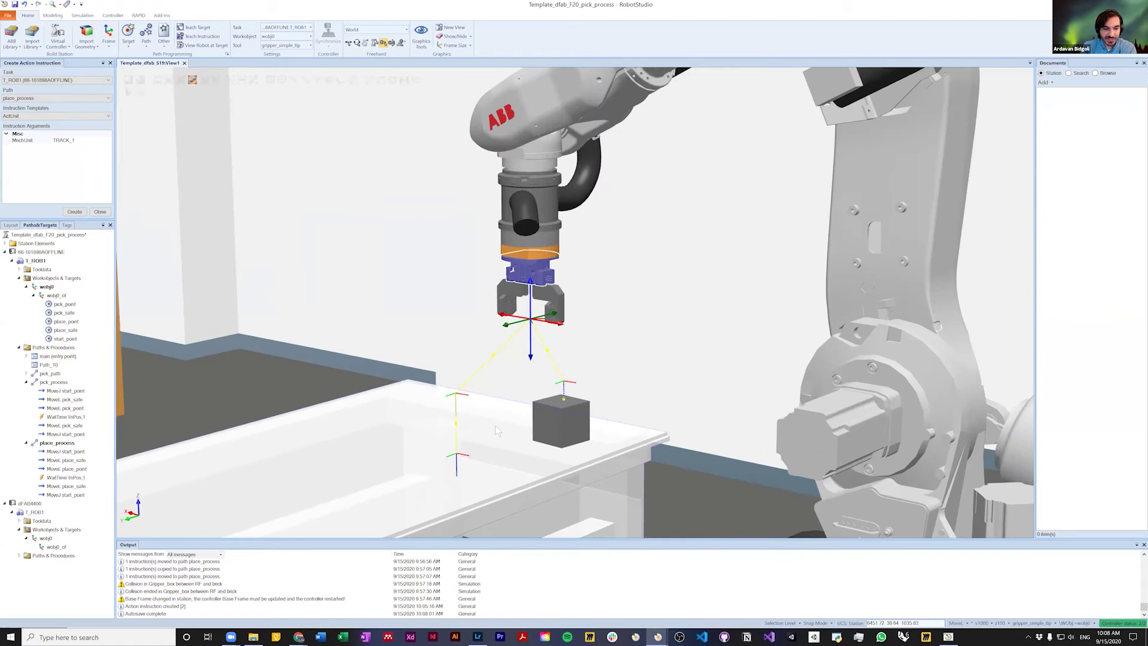
Step: Start a new action instruction after the WaitTime instruction in pick_process, using the SetDO template
left_click(77, 418)
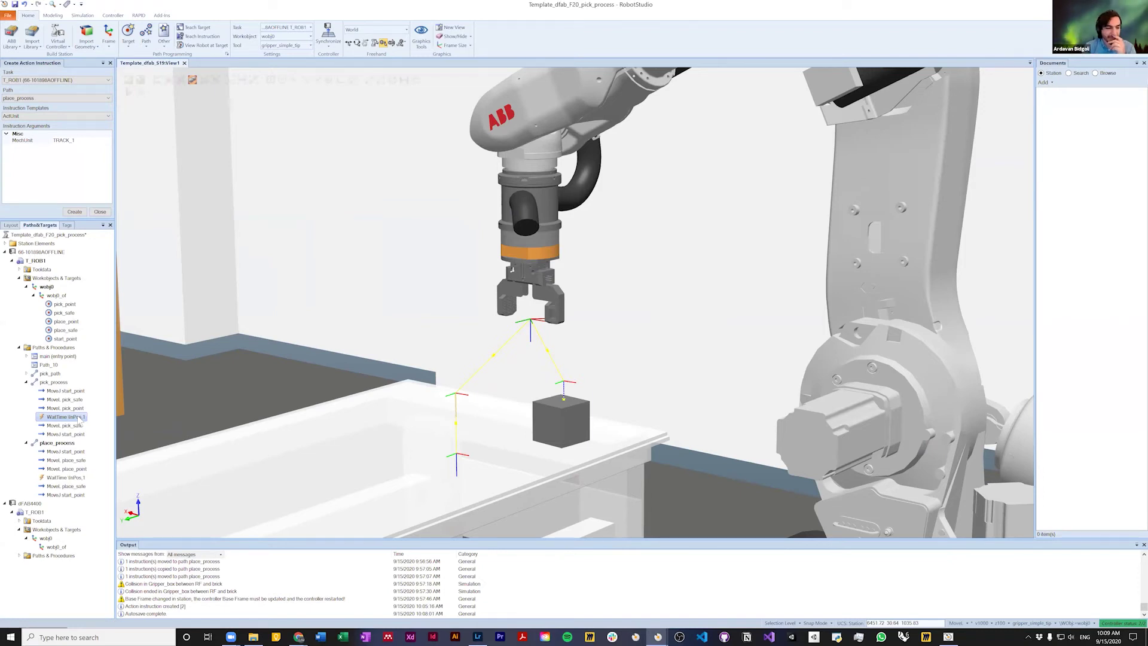
right_click(80, 422)
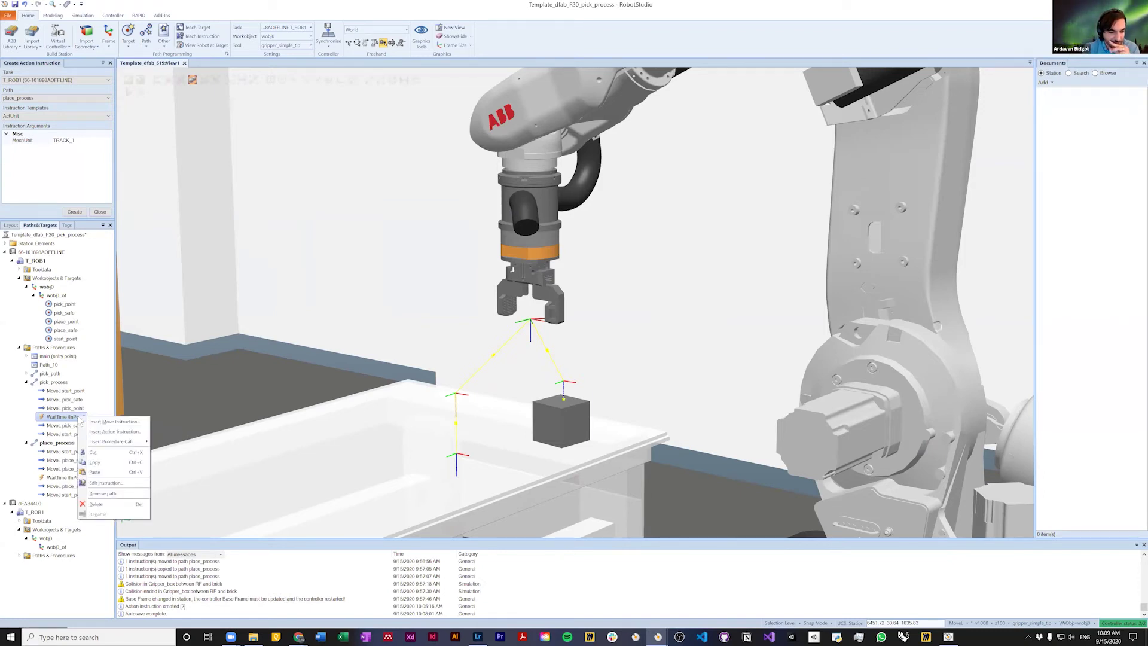
left_click(113, 432)
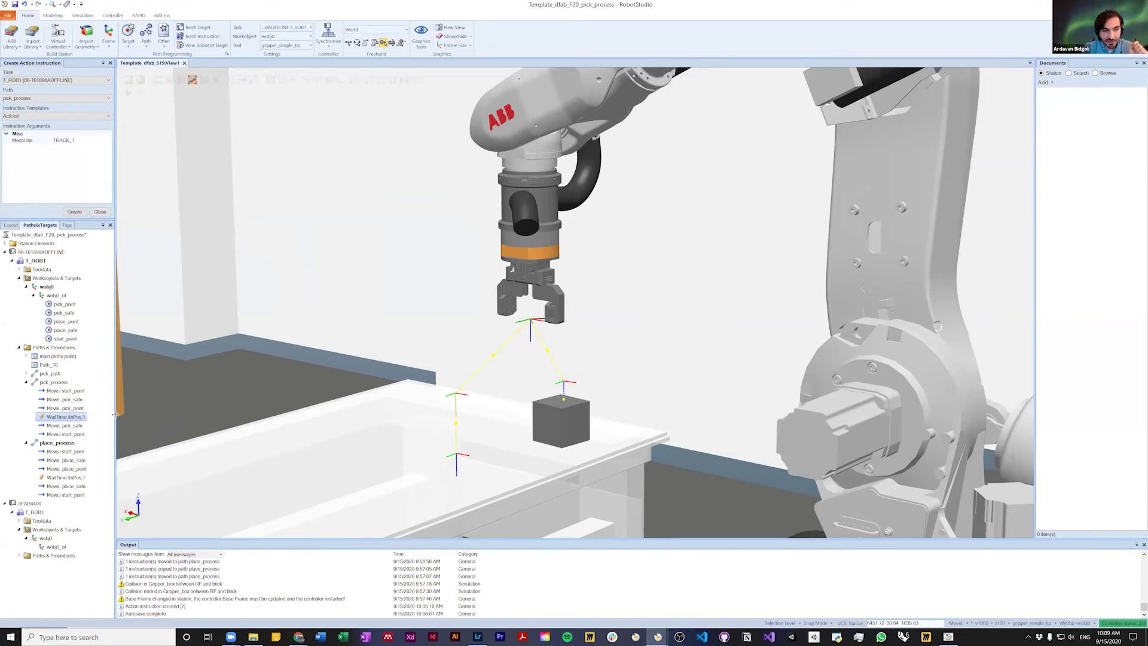
left_click(40, 117)
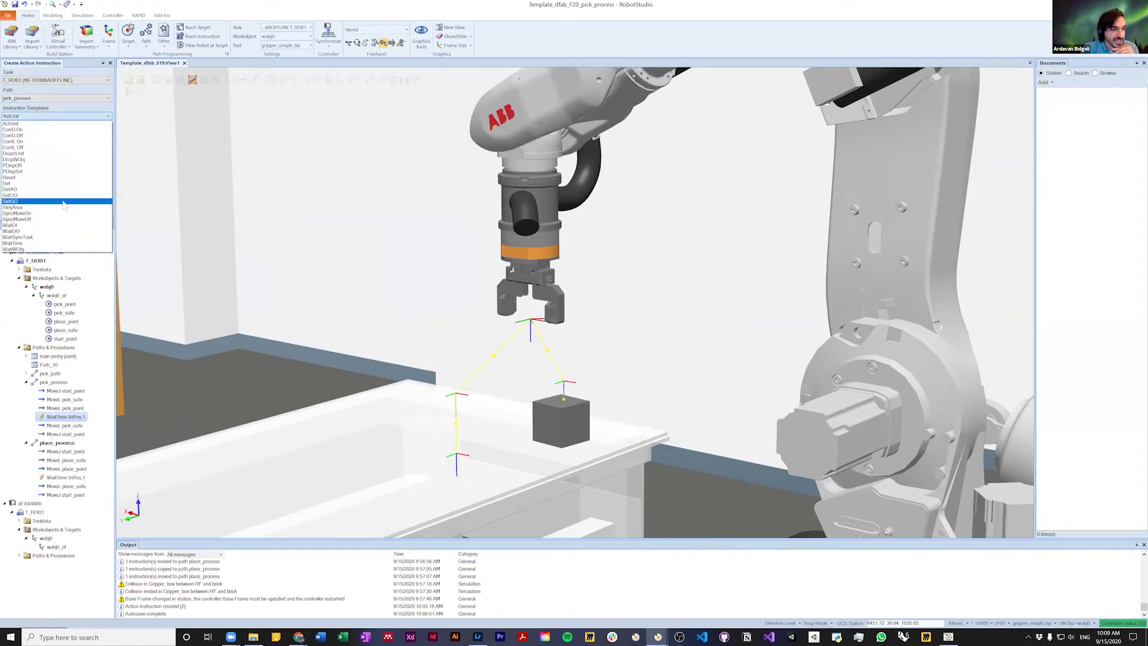
left_click(31, 195)
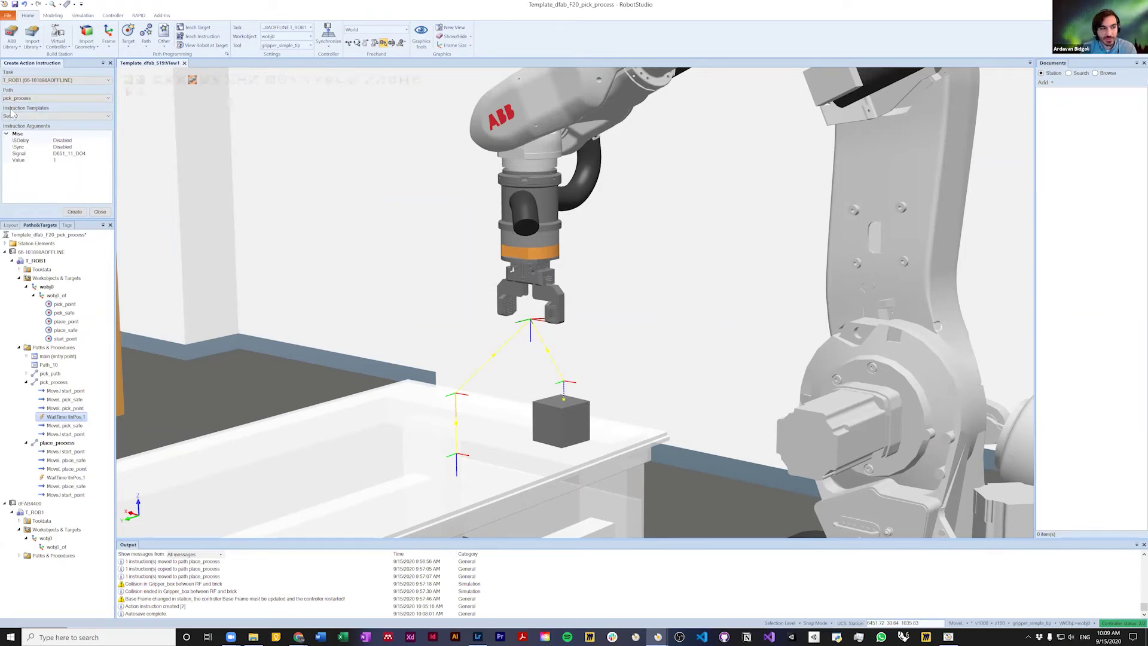
Step: Set the output value of the SetDO instruction to 0
left_click(62, 161)
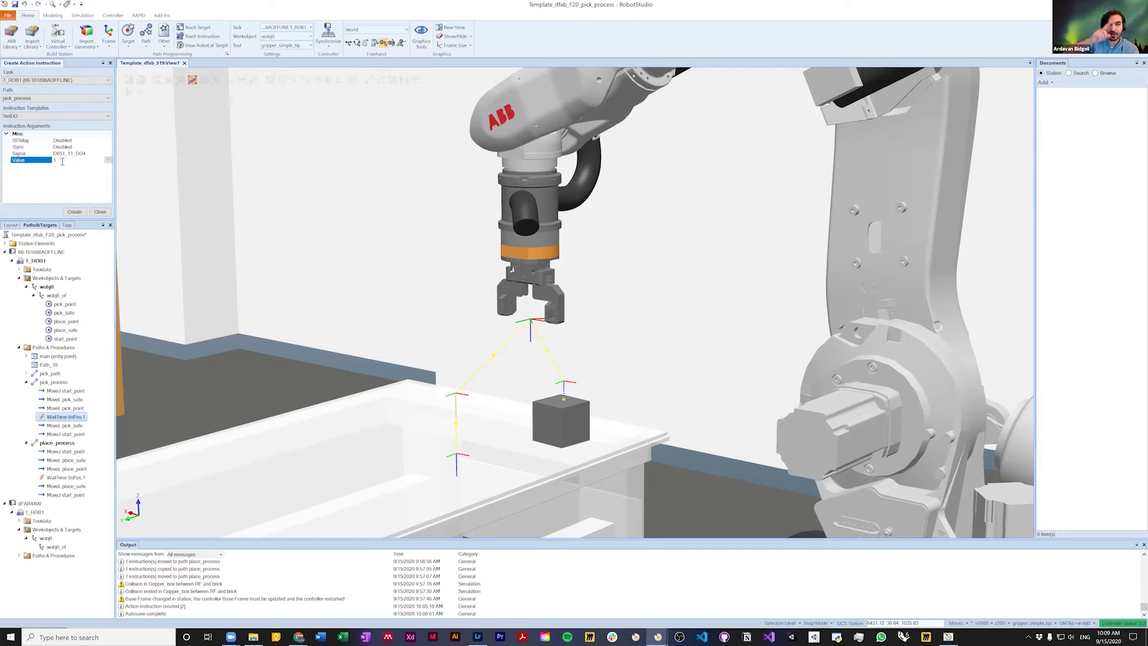
left_click(108, 160)
left_click(74, 169)
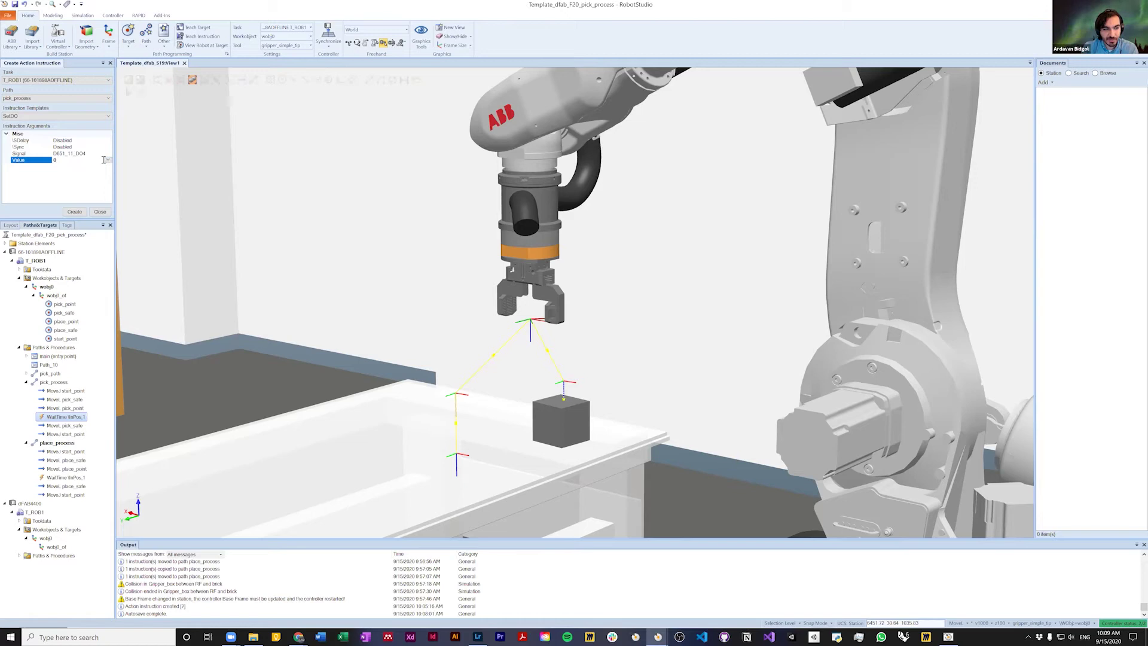
left_click(107, 160)
left_click(77, 169)
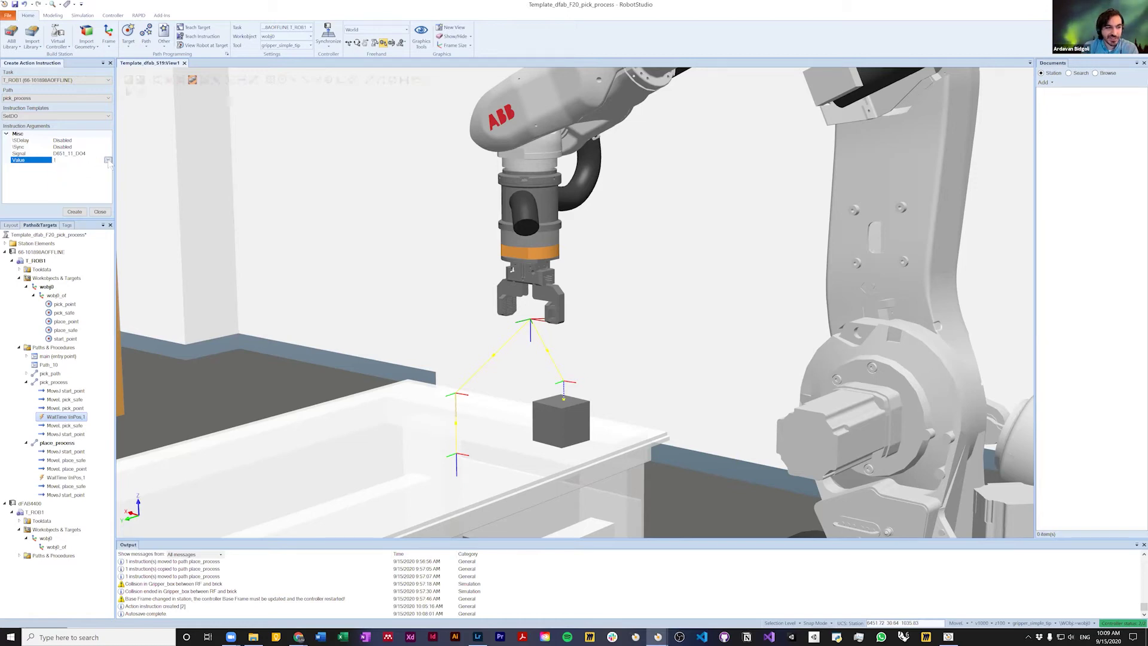
left_click(108, 161)
left_click(80, 168)
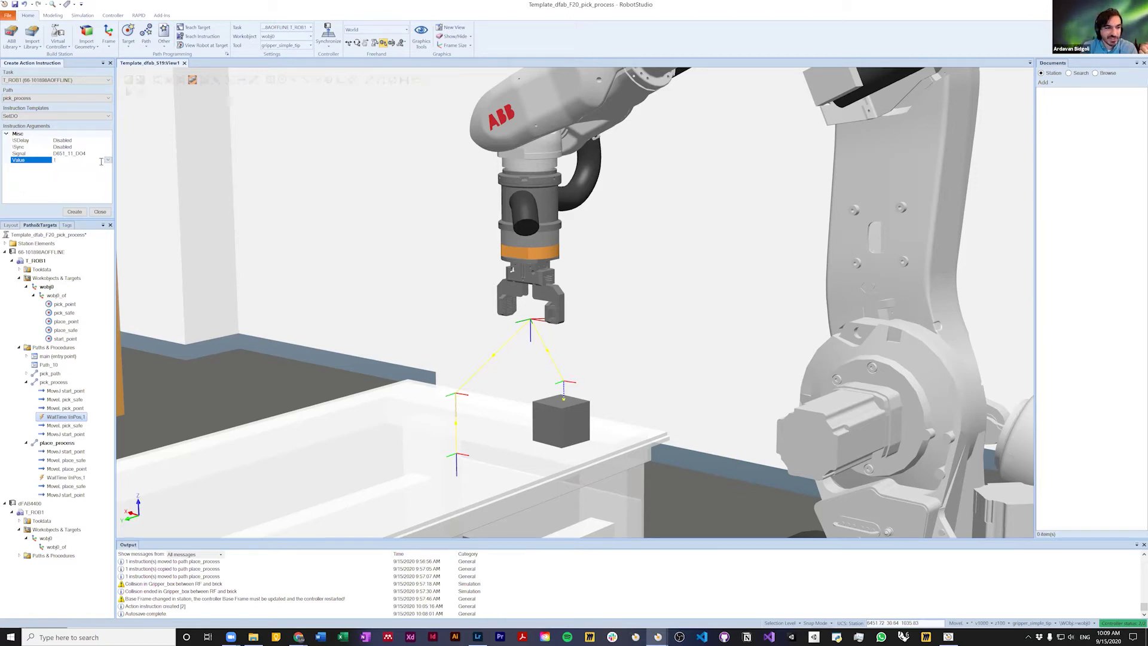
left_click(108, 160)
left_click(73, 171)
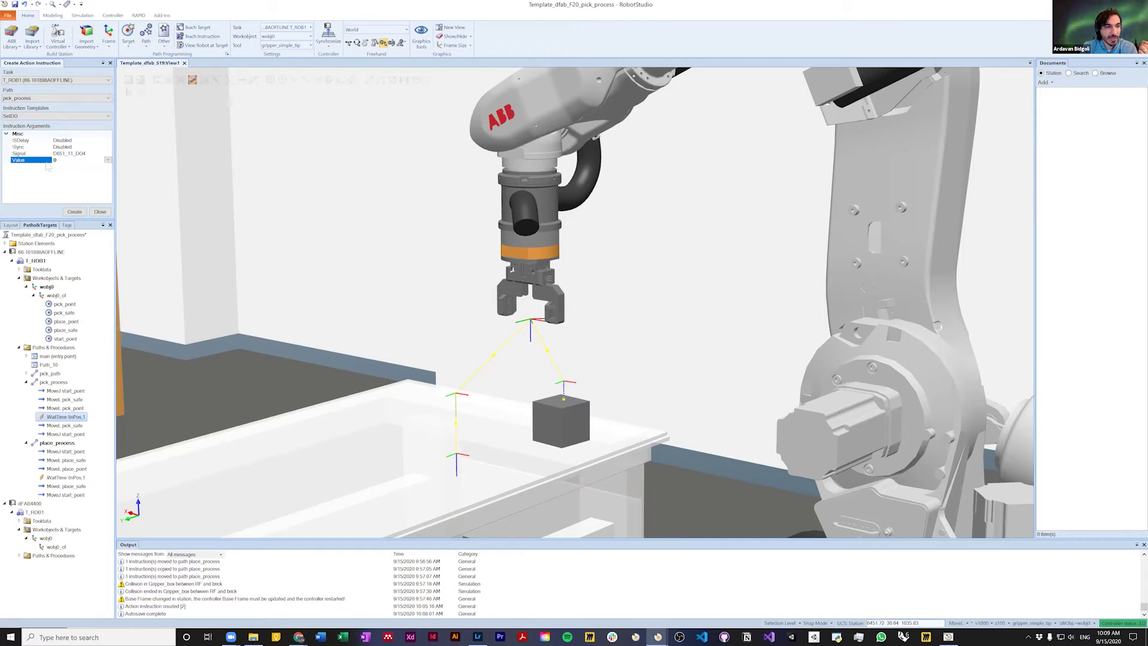
Step: Open the Signal list in the I/O configuration of the first controller
left_click(64, 153)
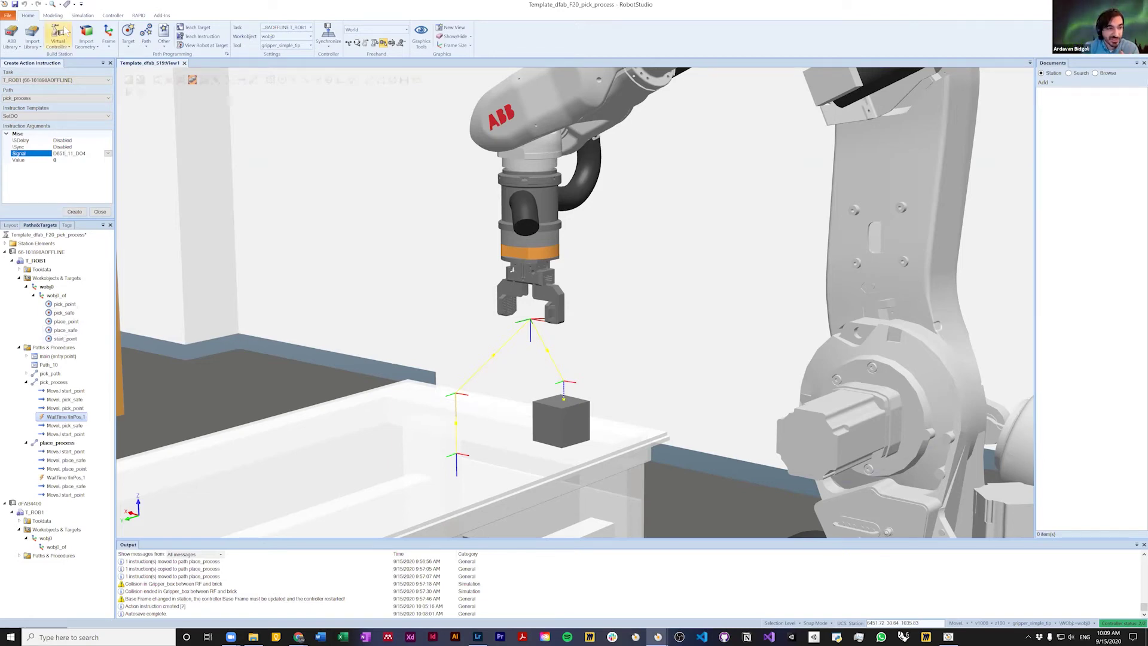
left_click(137, 15)
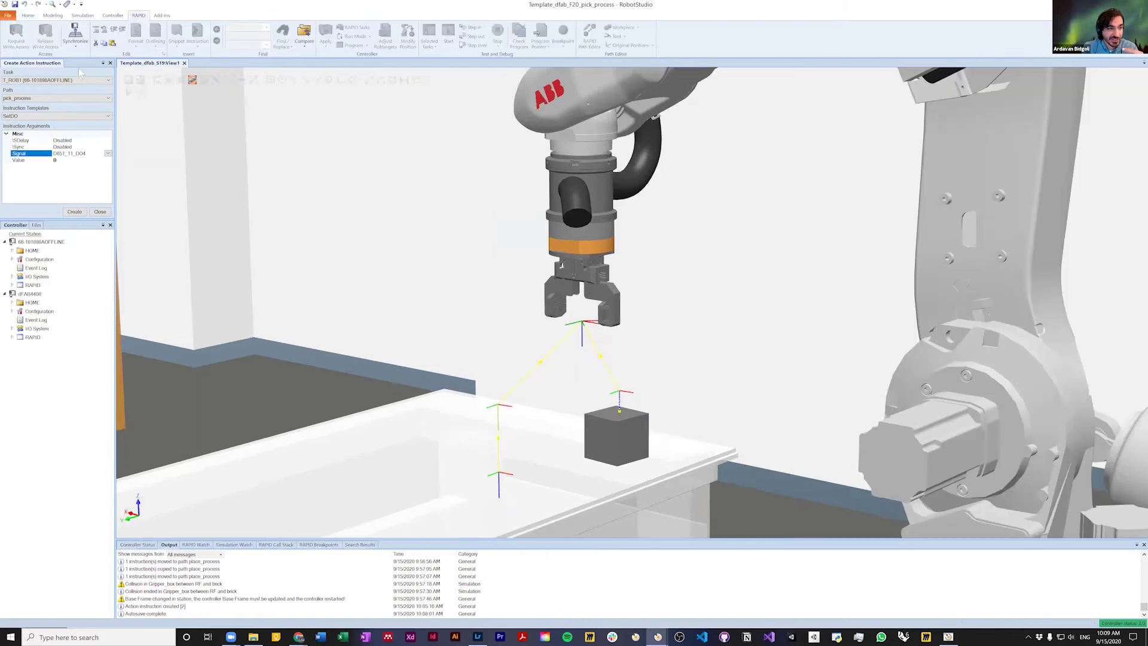
double_click(27, 260)
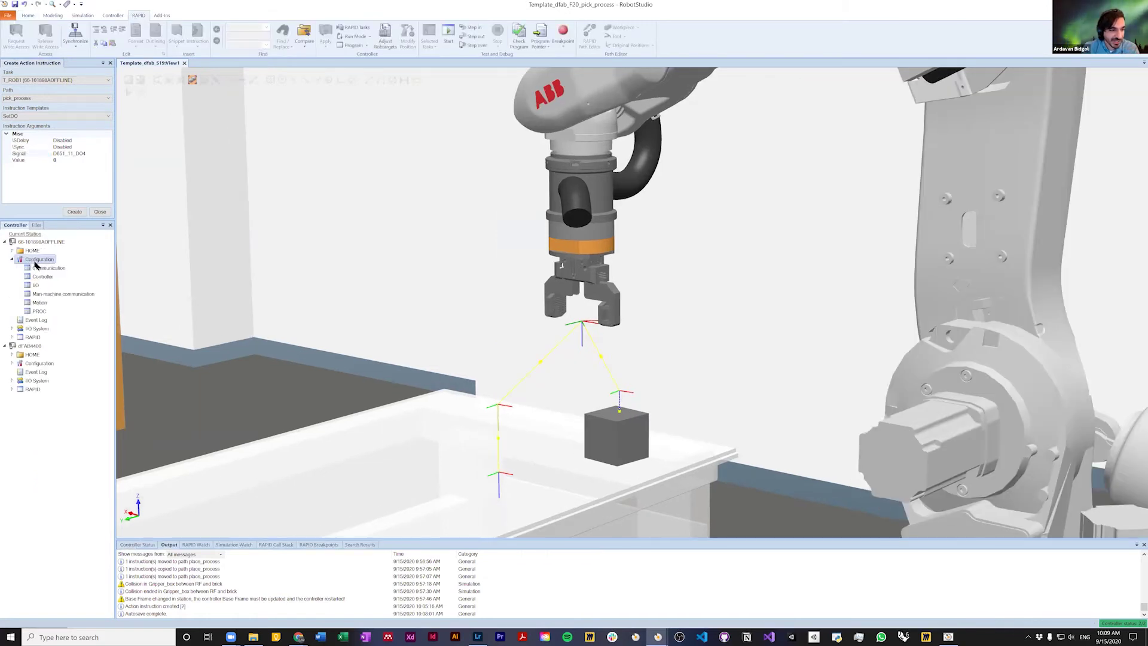
double_click(36, 286)
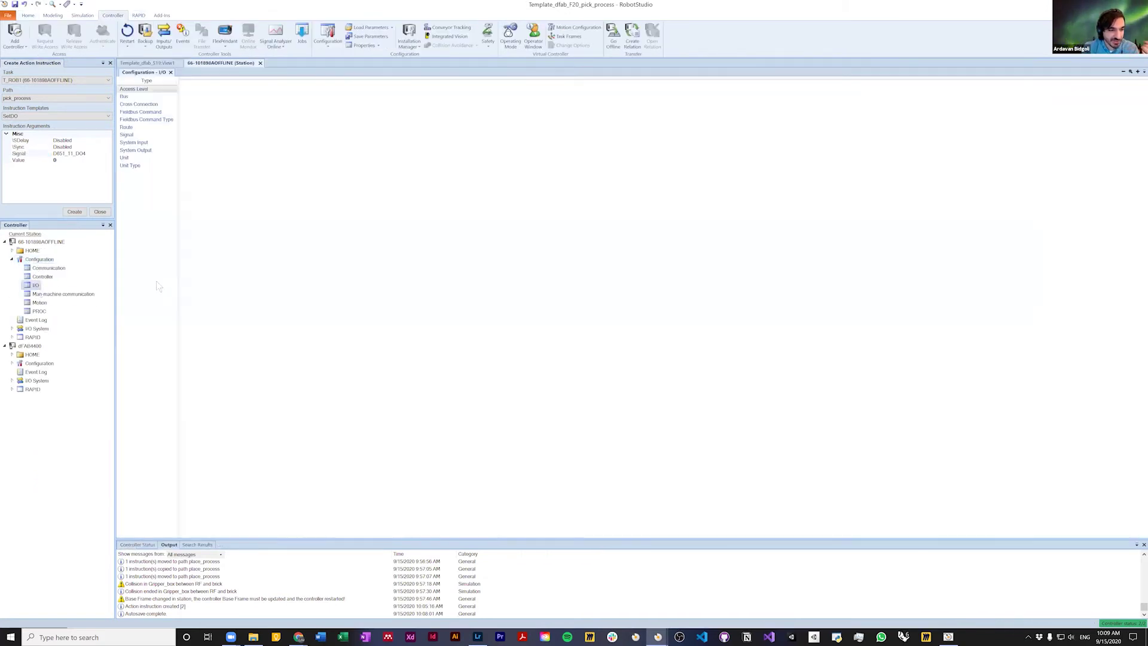
left_click(144, 136)
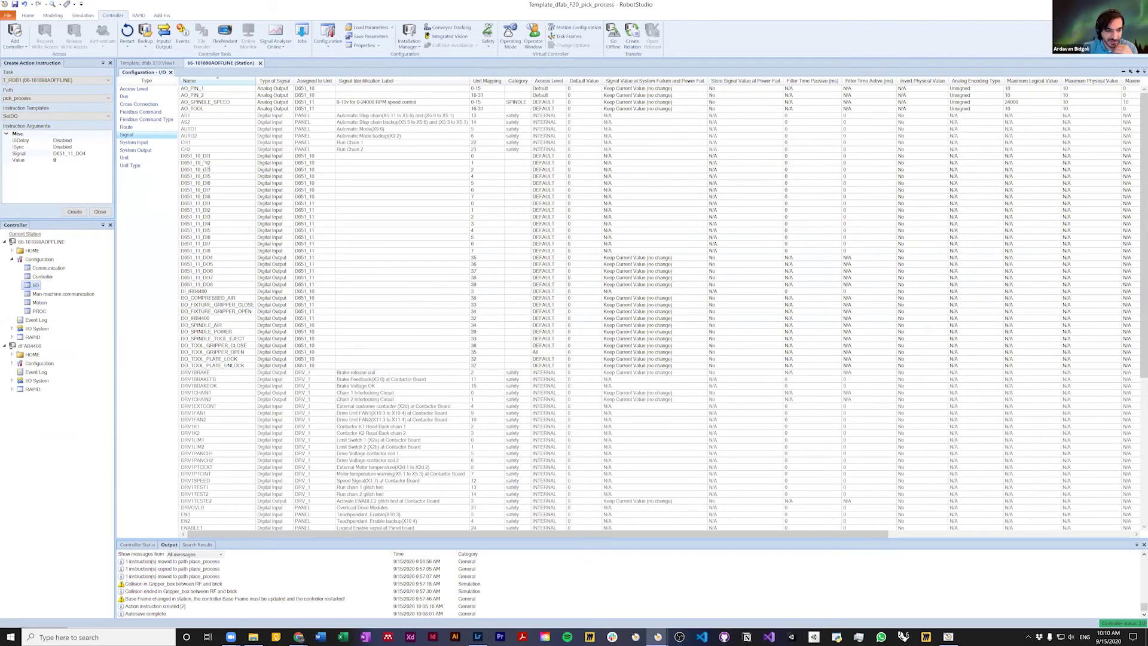
Step: Review the tool gripper open/close and tool plate lock/unlock output signals, and close the configuration list
left_click(232, 348)
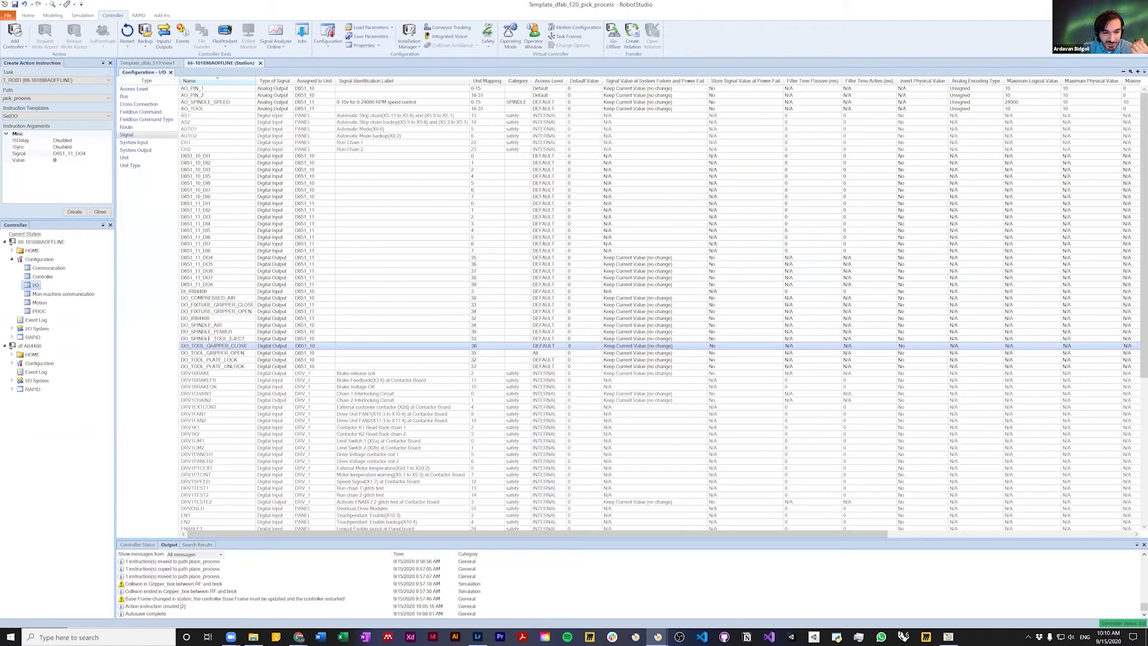
left_click(205, 334)
left_click(225, 341)
left_click(232, 347)
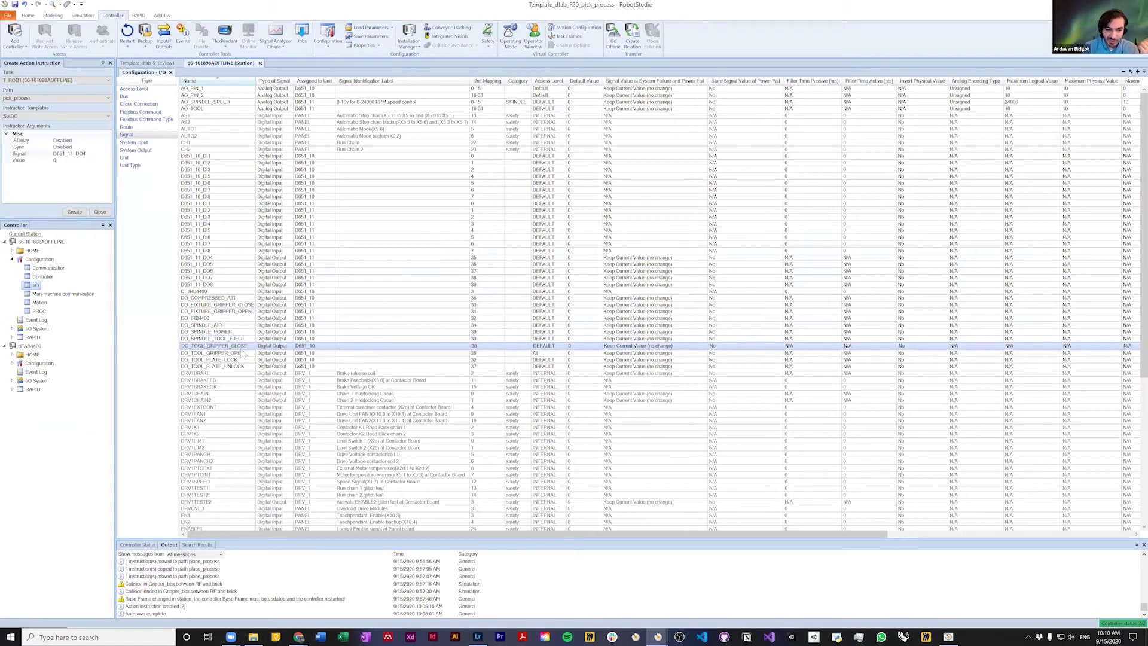
left_click(242, 354)
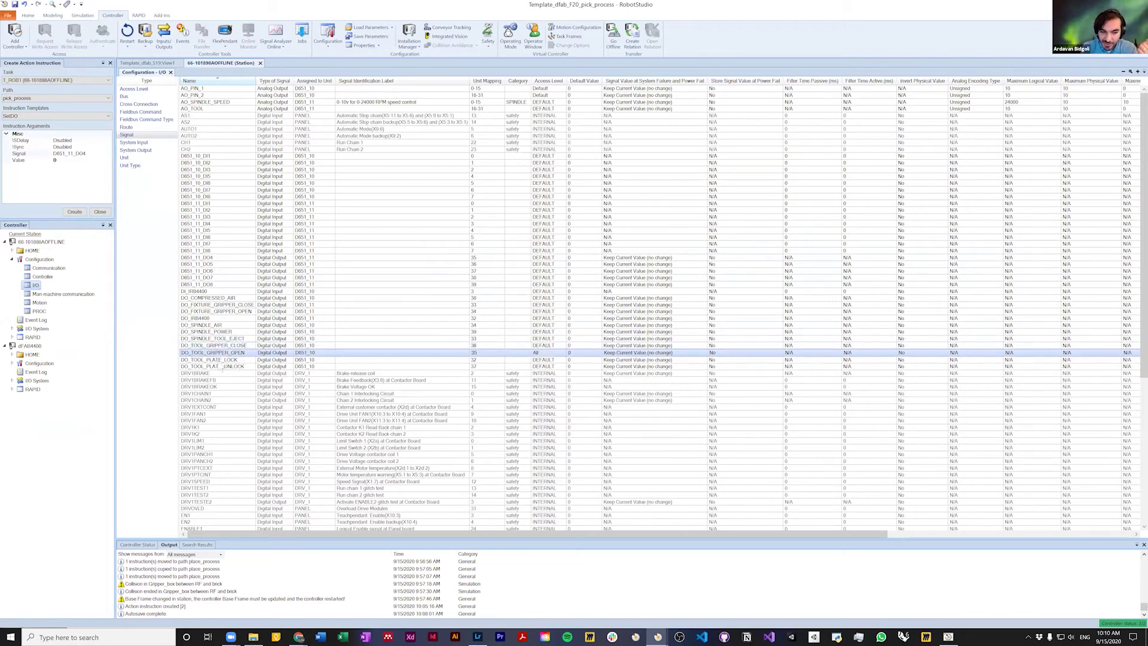
left_click(223, 359)
left_click(224, 366)
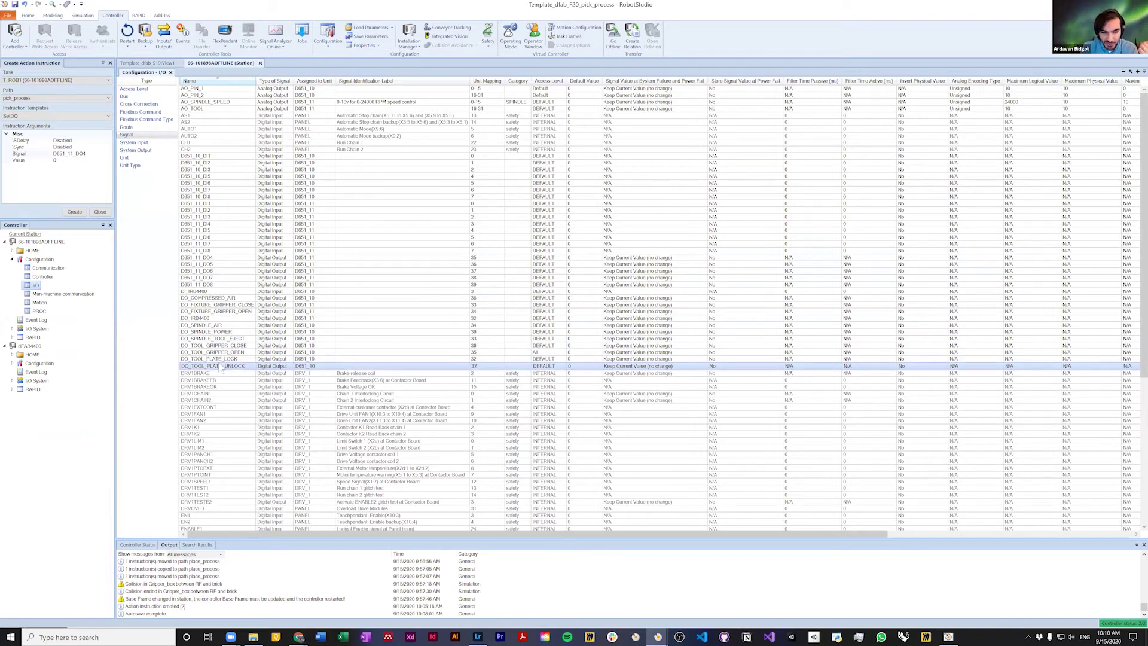
left_click(221, 360)
left_click(223, 366)
left_click(221, 360)
left_click(223, 366)
left_click(223, 359)
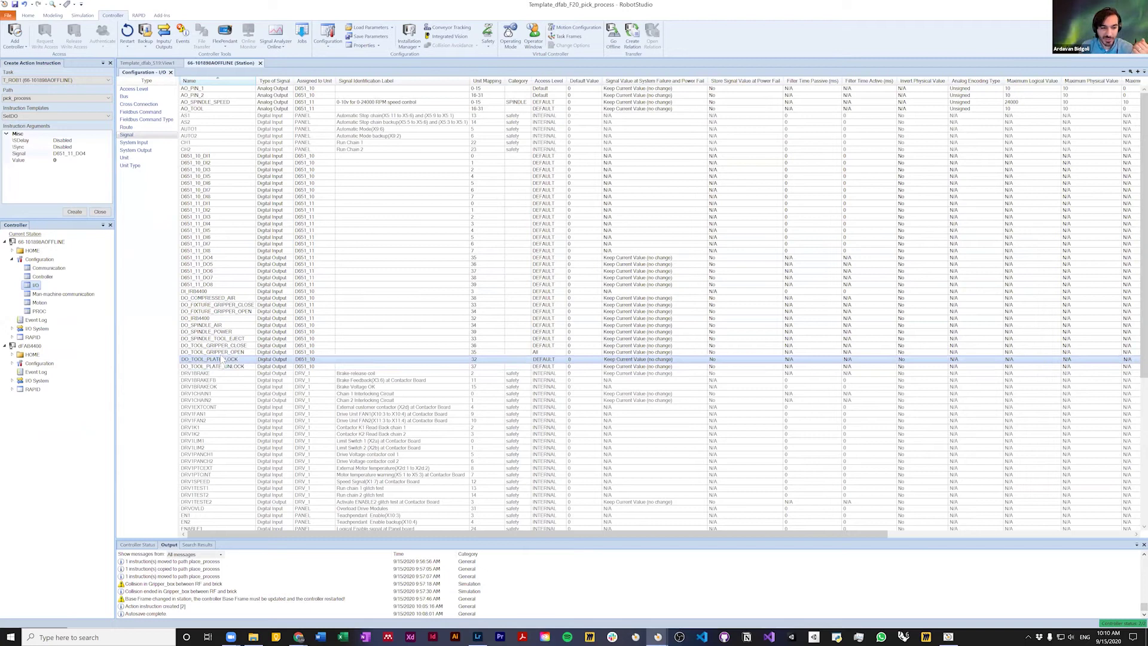
left_click(224, 353)
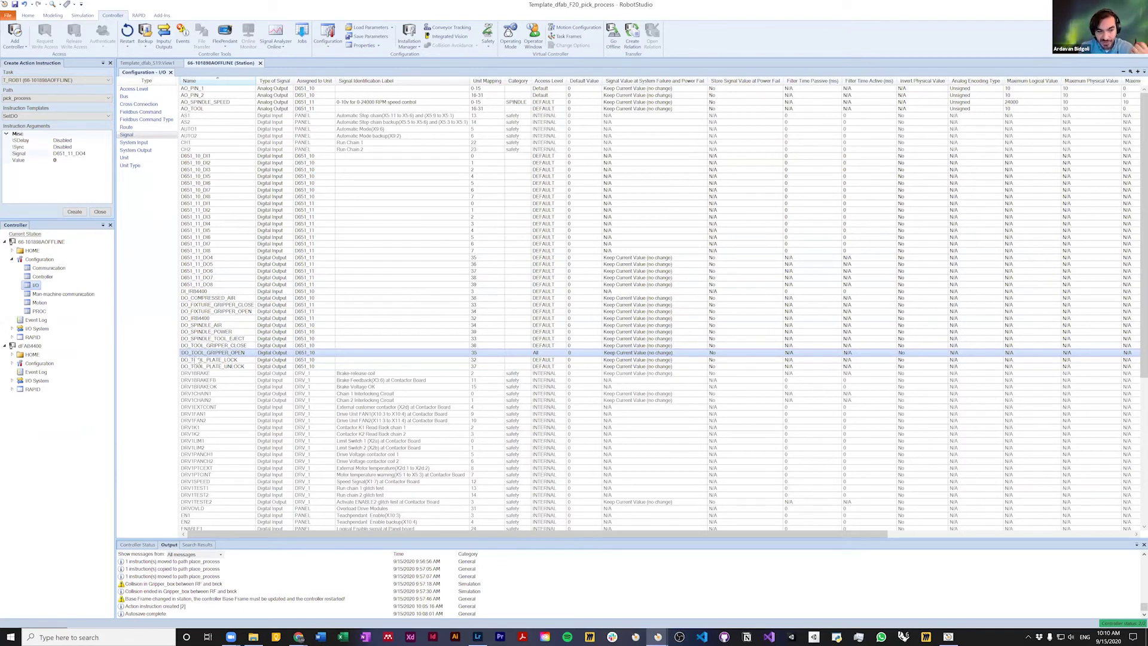
left_click(220, 347)
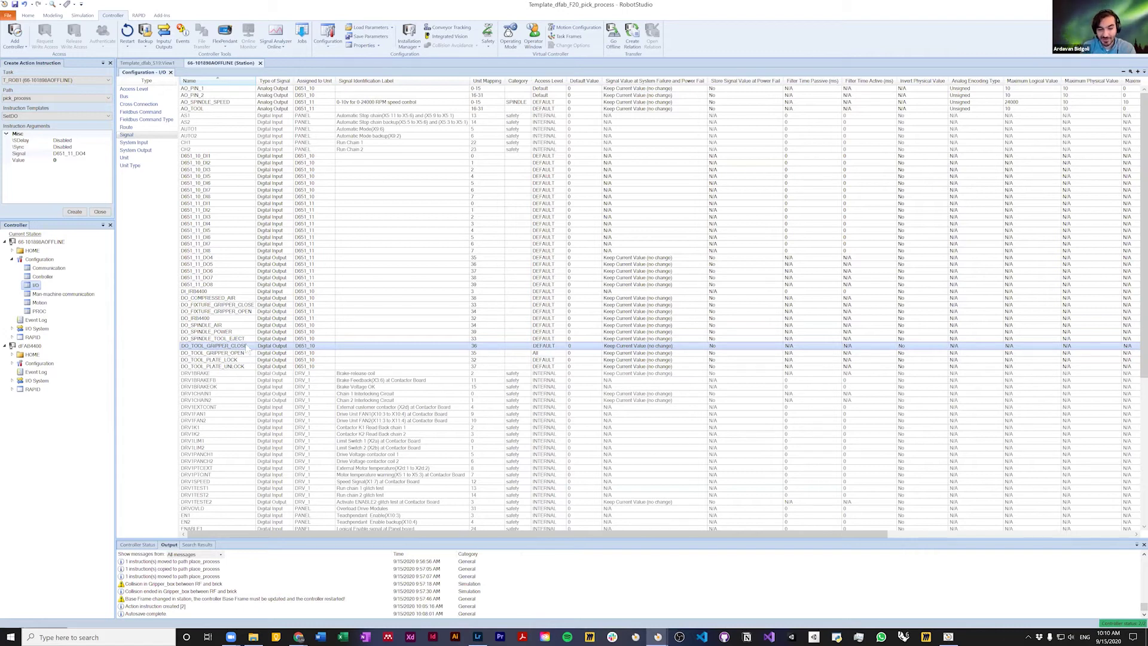
left_click(234, 354)
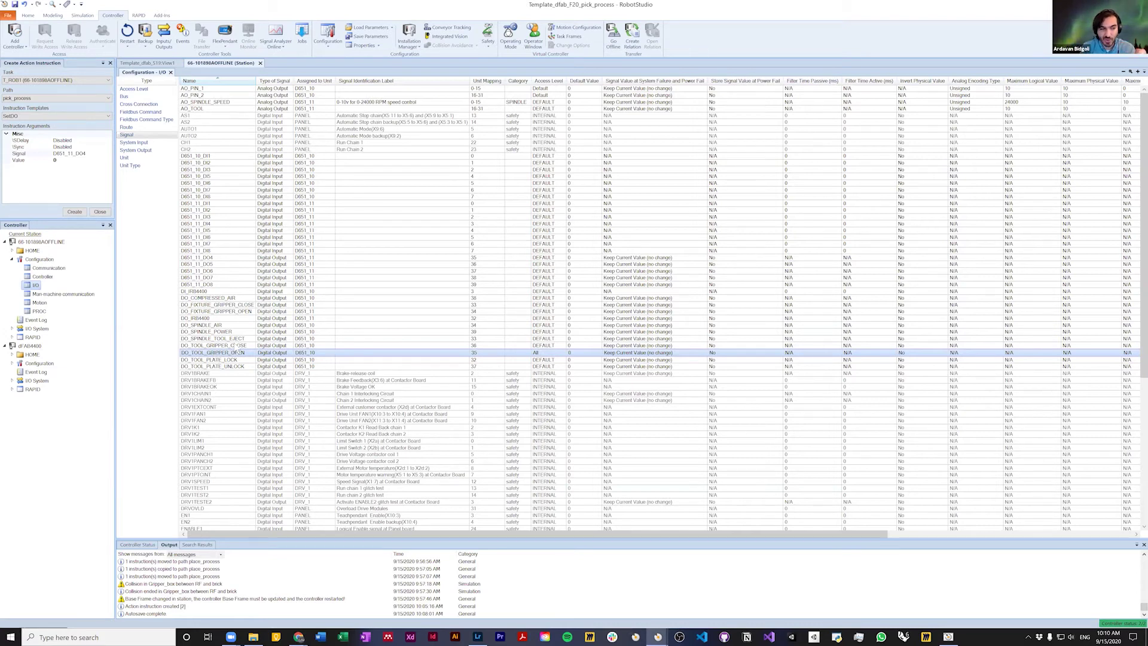
left_click(260, 63)
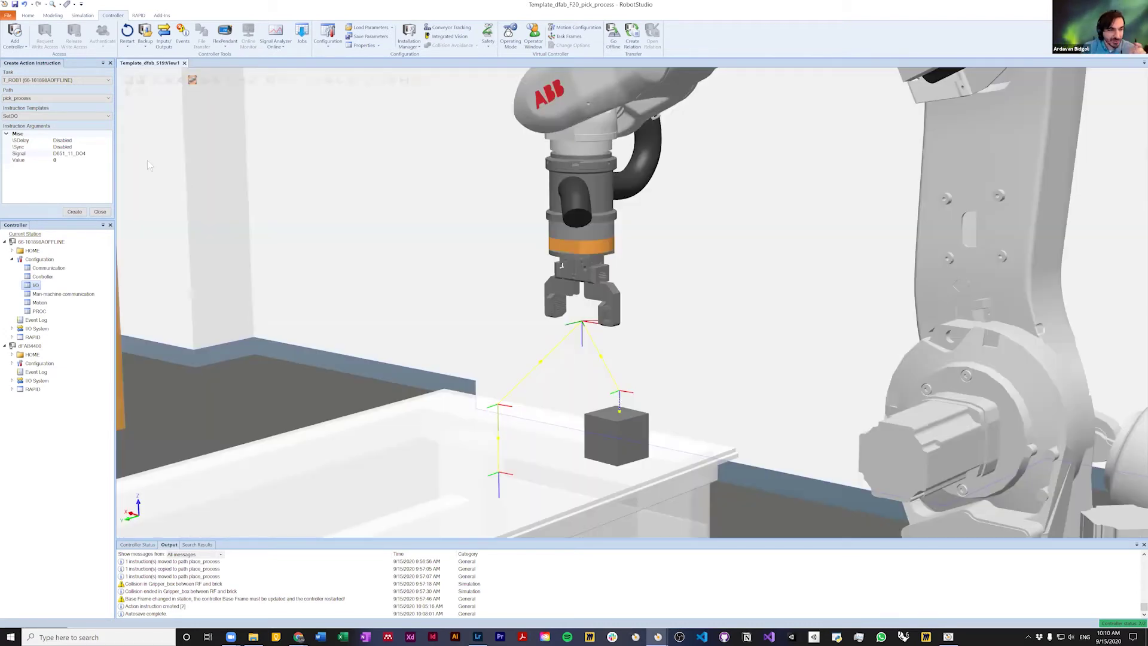
Step: Set the SetDO instruction's signal to DO_TOOL_GRIPPER_OPEN with value 1, and create it in pick_process
left_click(96, 153)
left_click(108, 154)
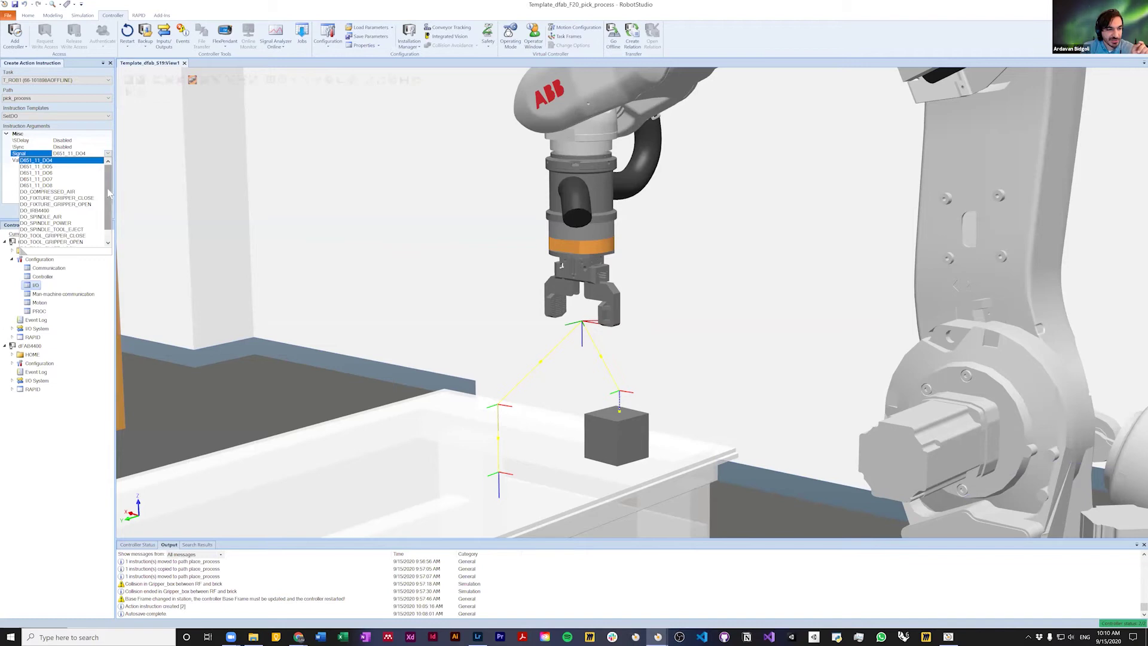
left_click_drag(108, 191, 108, 202)
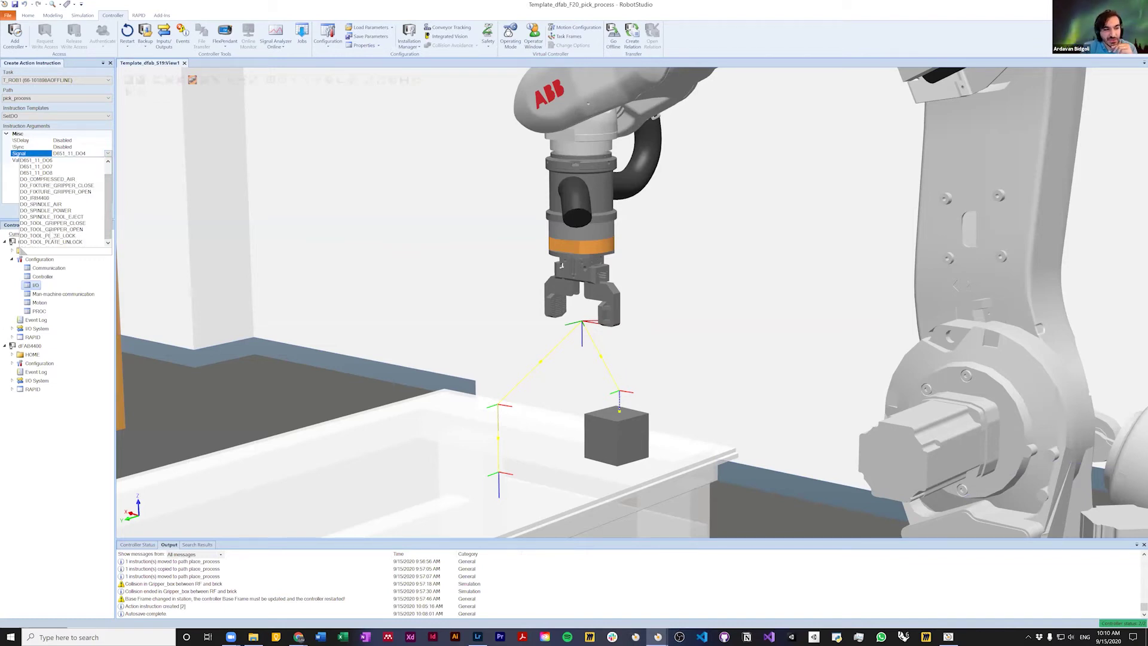
left_click(76, 230)
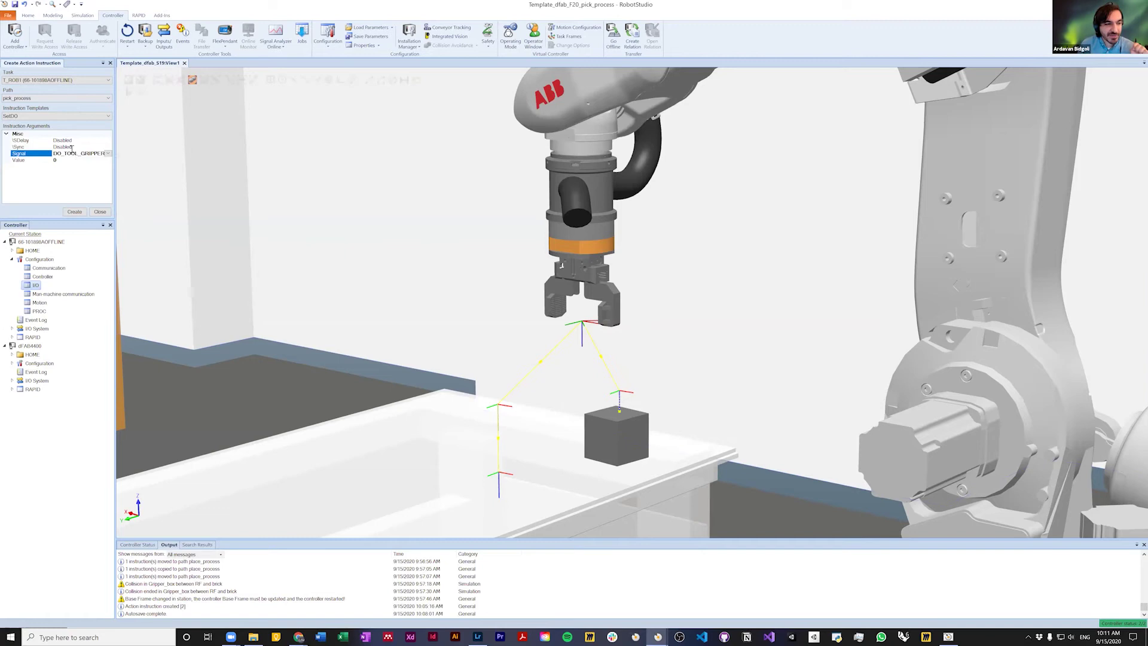
left_click(84, 161)
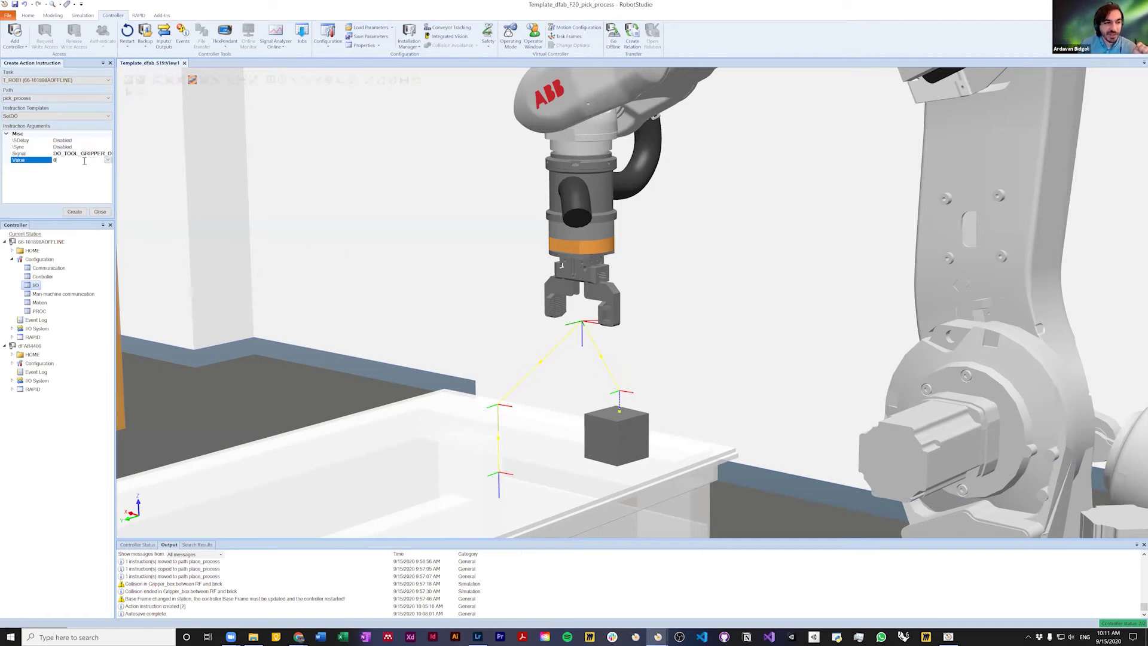
left_click(60, 160)
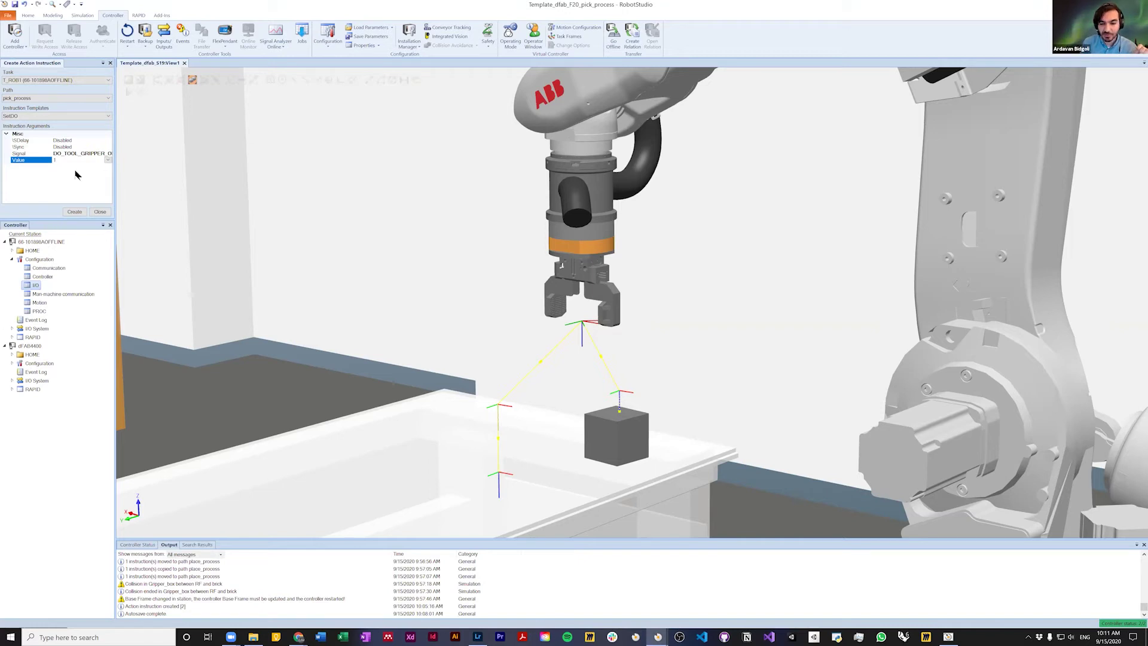
left_click(74, 213)
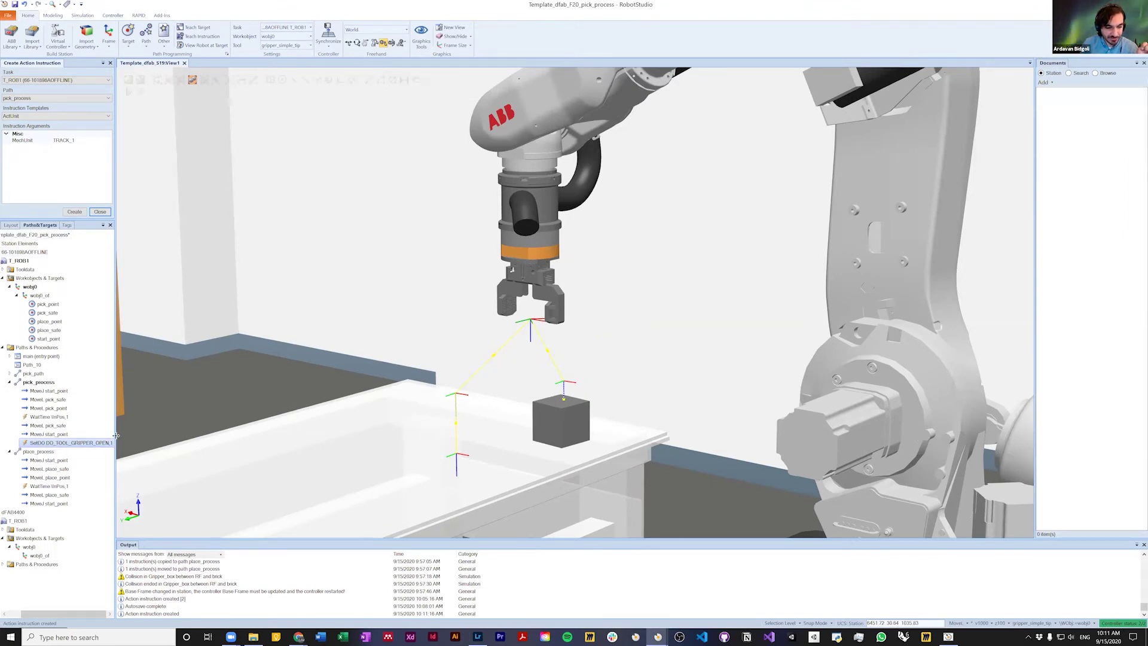
Step: Widen the paths and targets browser and move the gripper-open SetDO instruction to the start of pick_process
left_click_drag(116, 440, 163, 439)
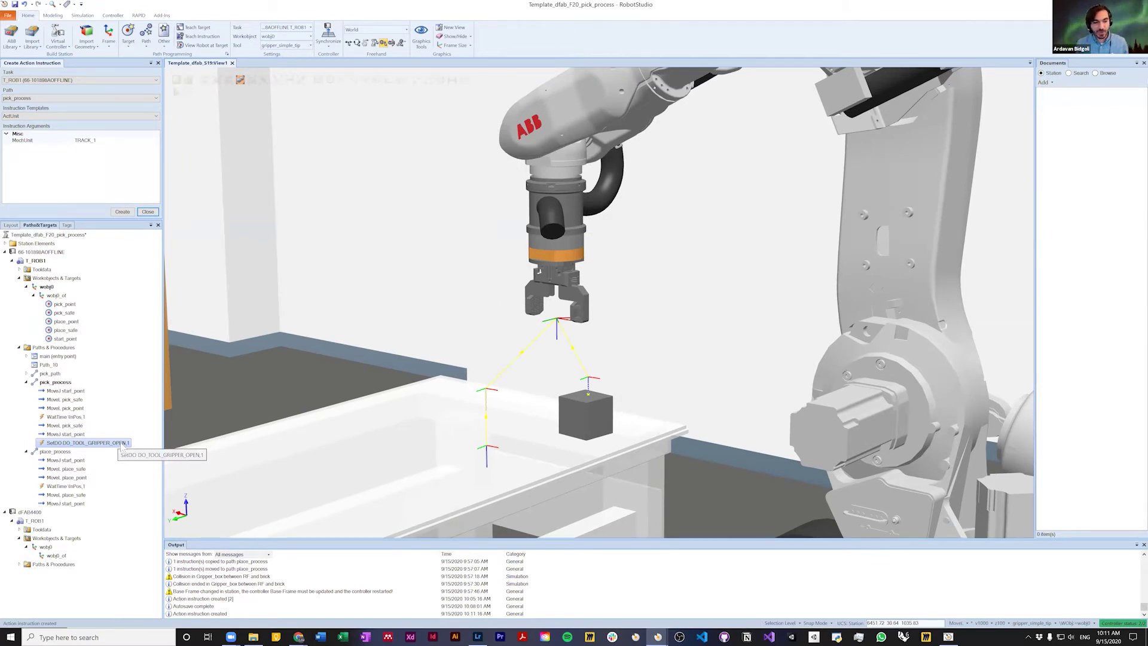
left_click_drag(64, 440, 56, 408)
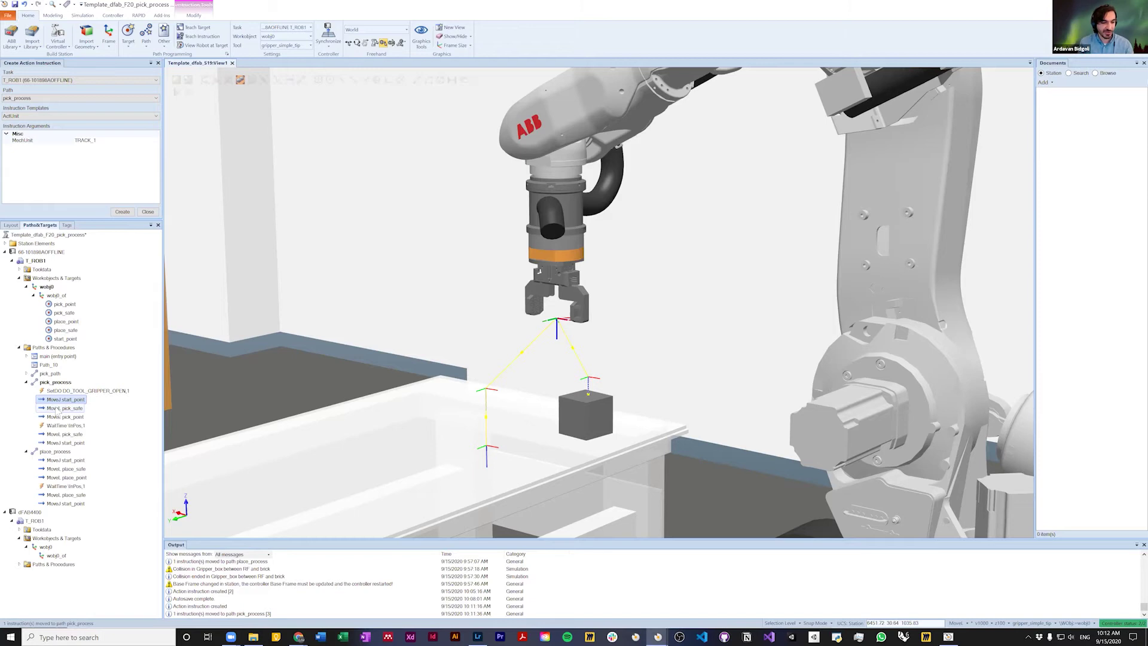
left_click(67, 393)
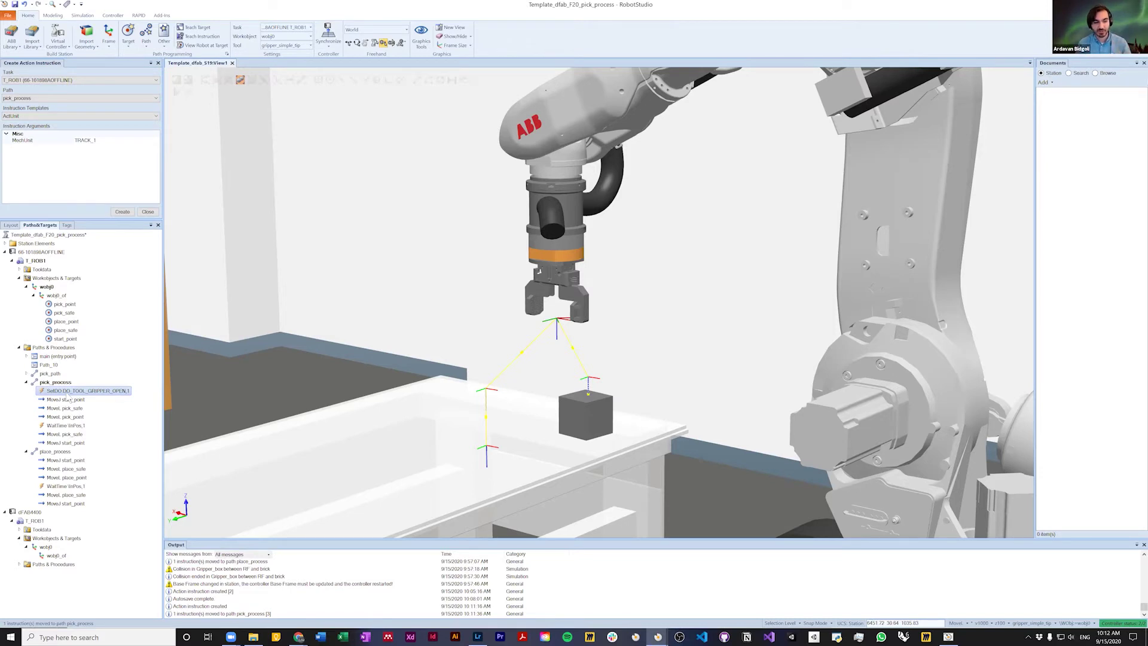
Step: Insert a SetDO instruction after the WaitTime in pick_process that sets DO_TOOL_GRIPPER_OPEN to 0
left_click_drag(66, 426, 66, 435)
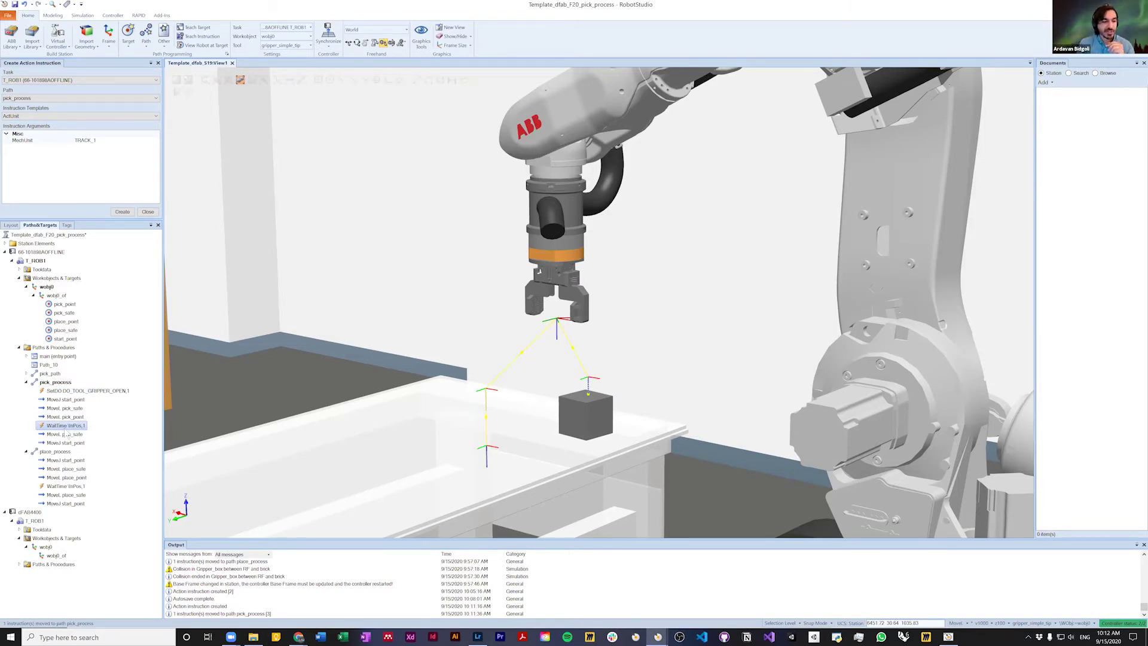
right_click(67, 425)
left_click(89, 438)
left_click(45, 116)
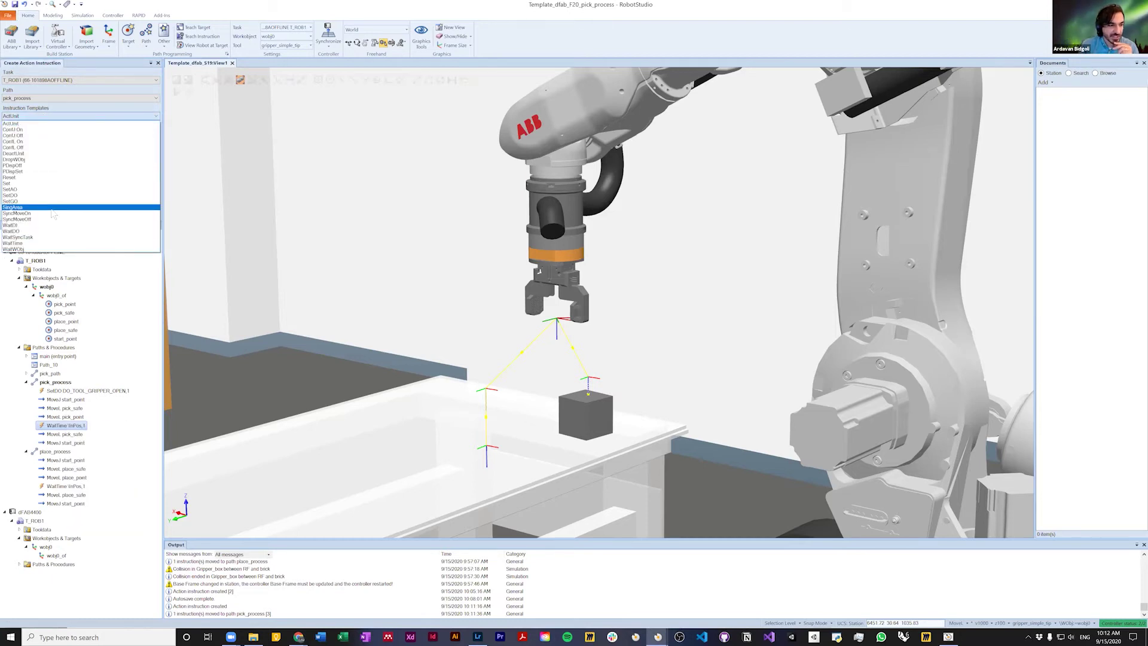
left_click(18, 195)
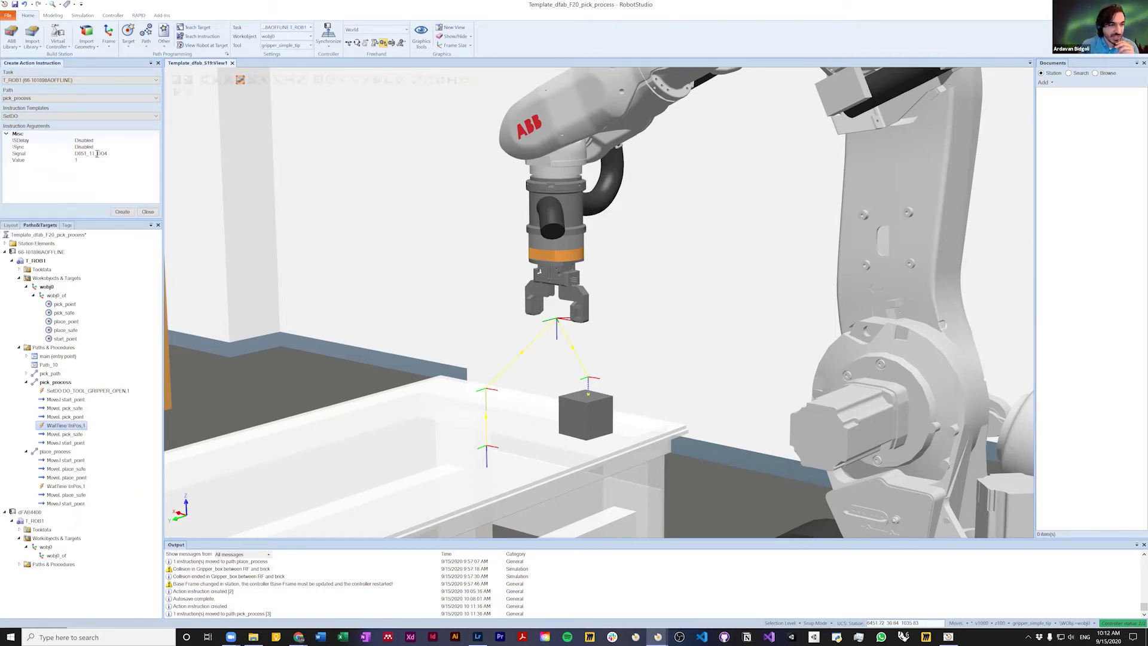
left_click(156, 155)
left_click(155, 153)
scroll(119, 233, "down", 2)
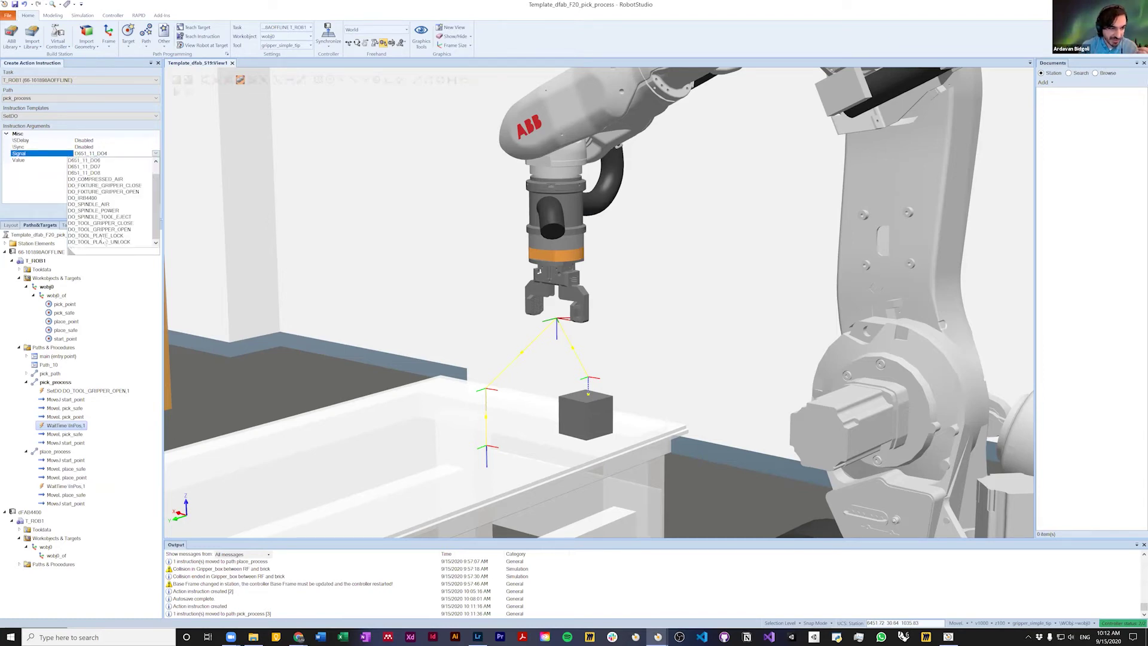
left_click(98, 229)
left_click(95, 161)
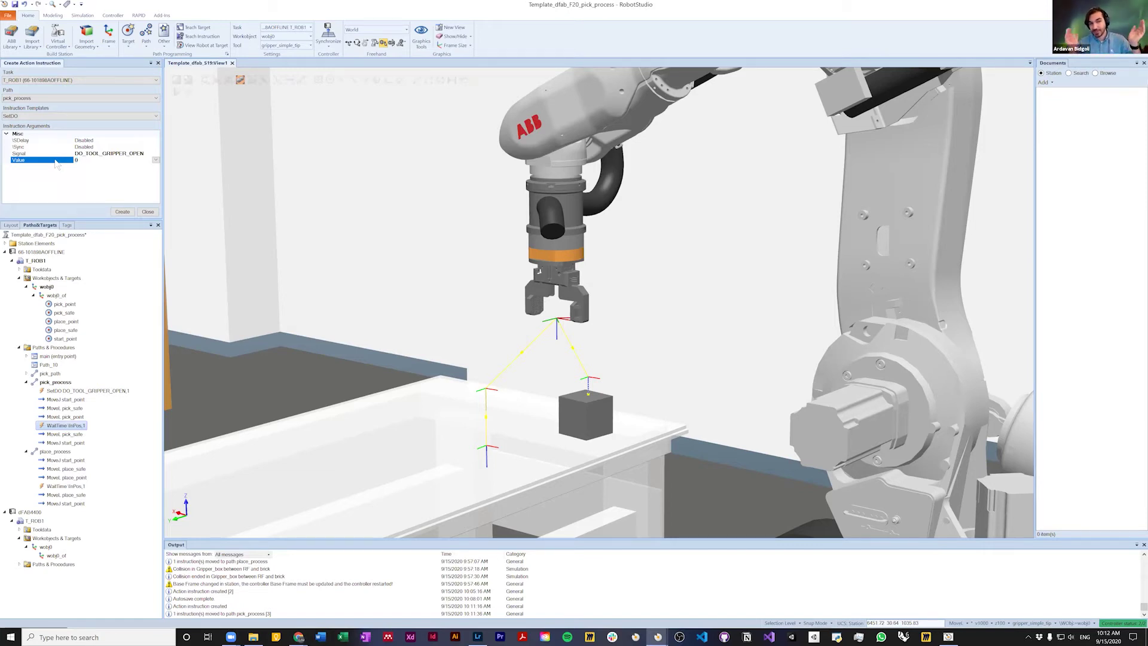
left_click(122, 212)
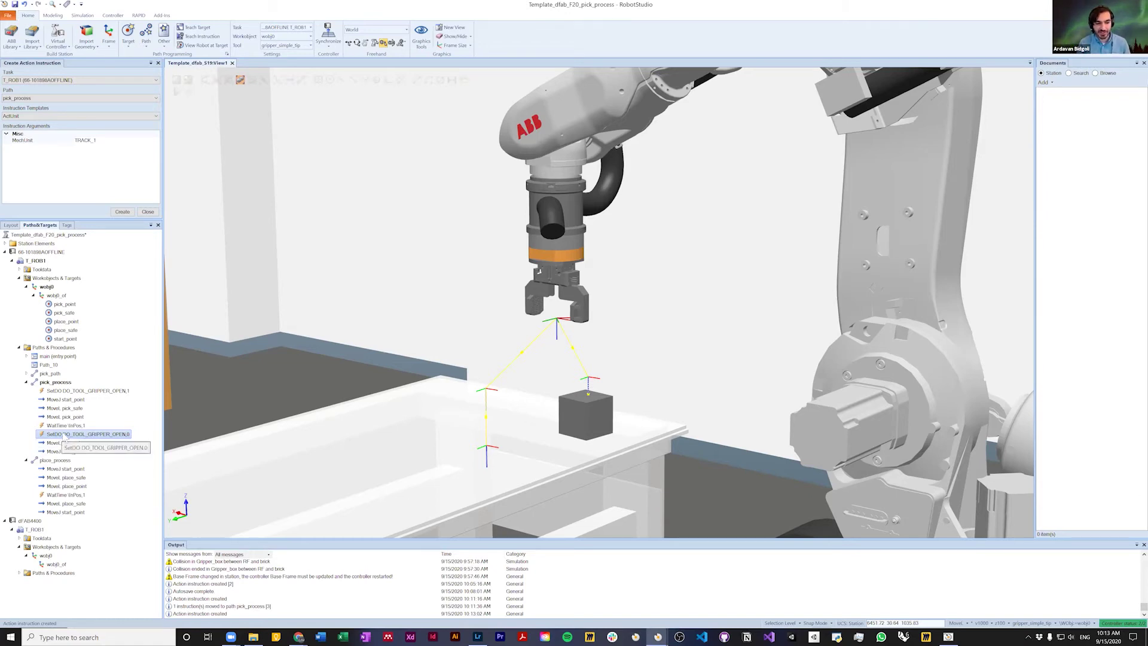
Step: Duplicate the WaitTime instruction in pick_process and place the copy directly after the SetDO instruction with value 0
left_click(64, 425)
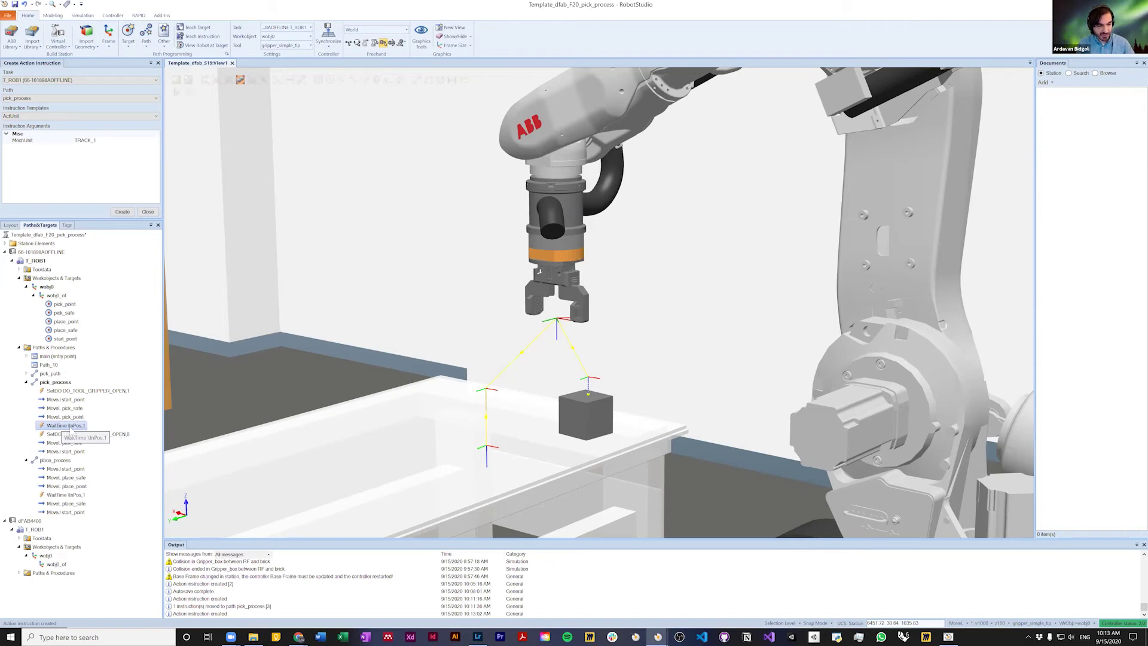
key("ctrl+v")
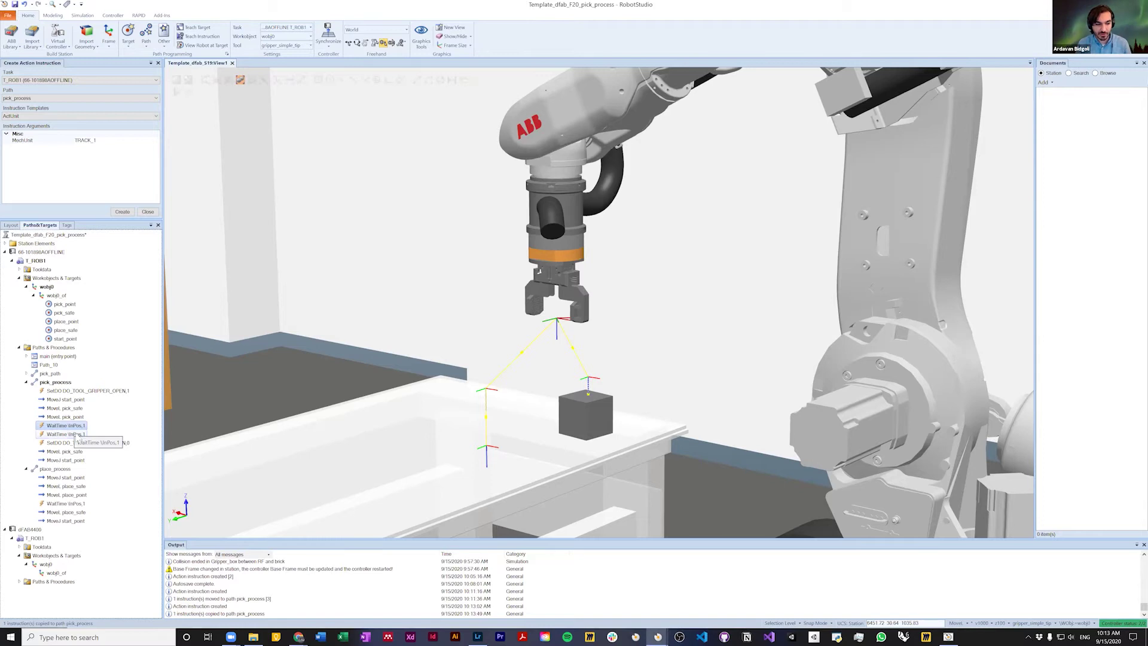
left_click_drag(78, 435, 79, 443)
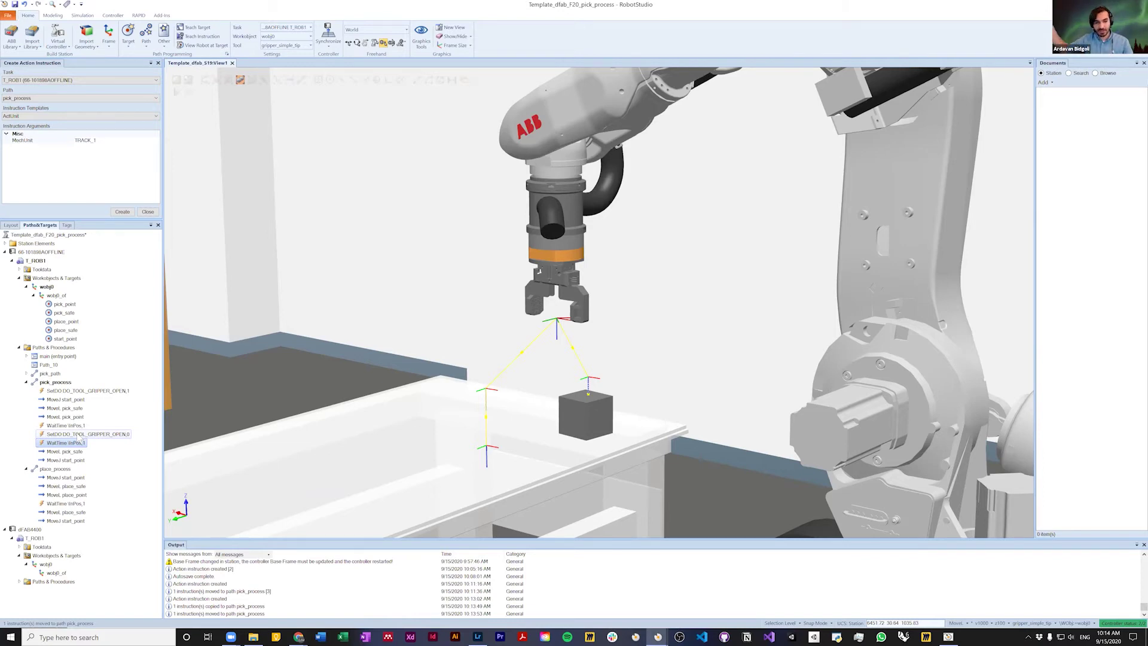
Step: Copy a WaitTime instruction from pick_process and move the copy into place_process after its existing WaitTime
left_click(67, 435)
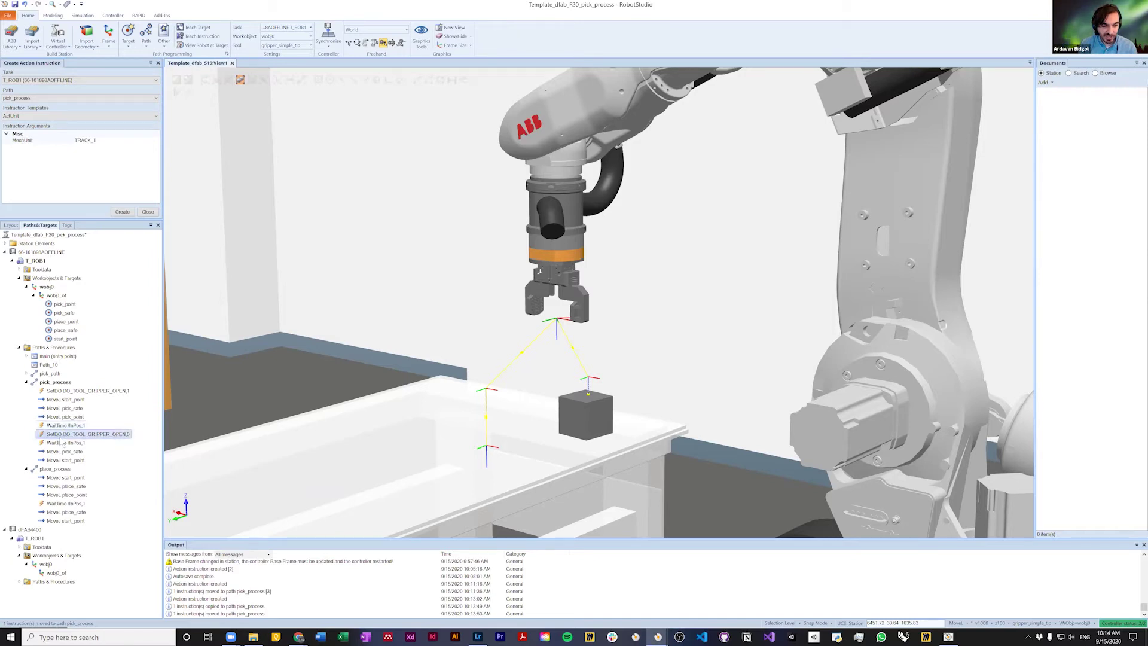
left_click(60, 445)
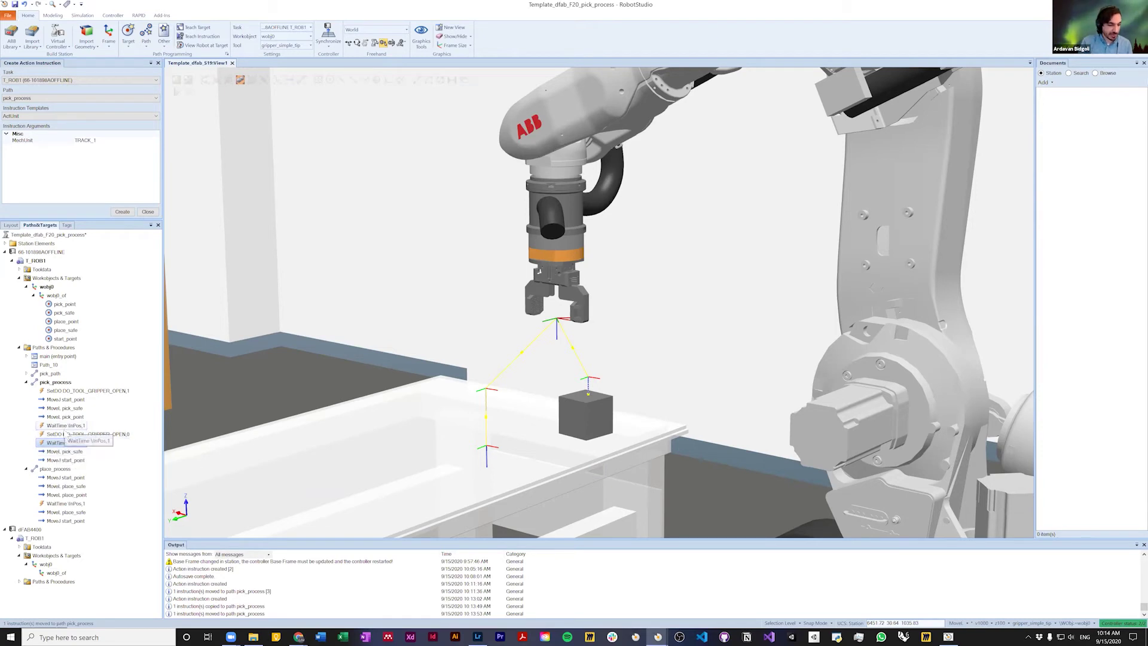
left_click(62, 426, "shift")
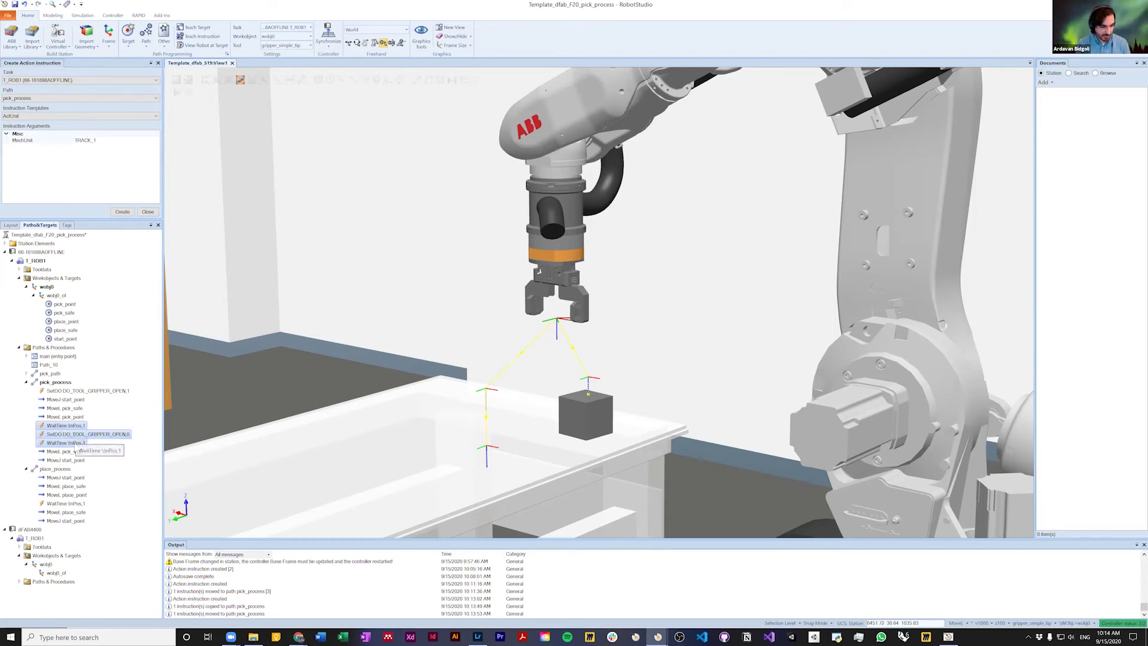
left_click(63, 453)
left_click(62, 443)
key("ctrl+c")
key("ctrl+v")
mouse_move(65, 452)
left_mouse_down()
mouse_move(90, 485)
mouse_move(75, 518)
left_mouse_up()
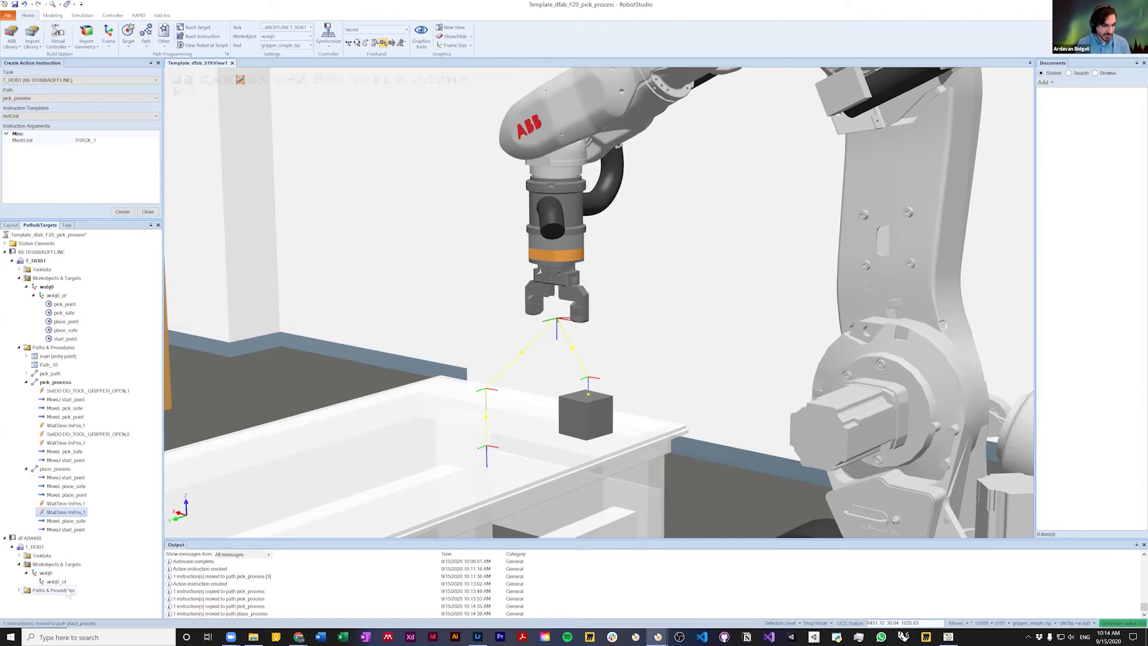
Step: Copy the DO_TOOL_GRIPPER_OPEN instruction with value 1 from pick_process and move the copy between the two WaitTime instructions in place_process
left_click(73, 435)
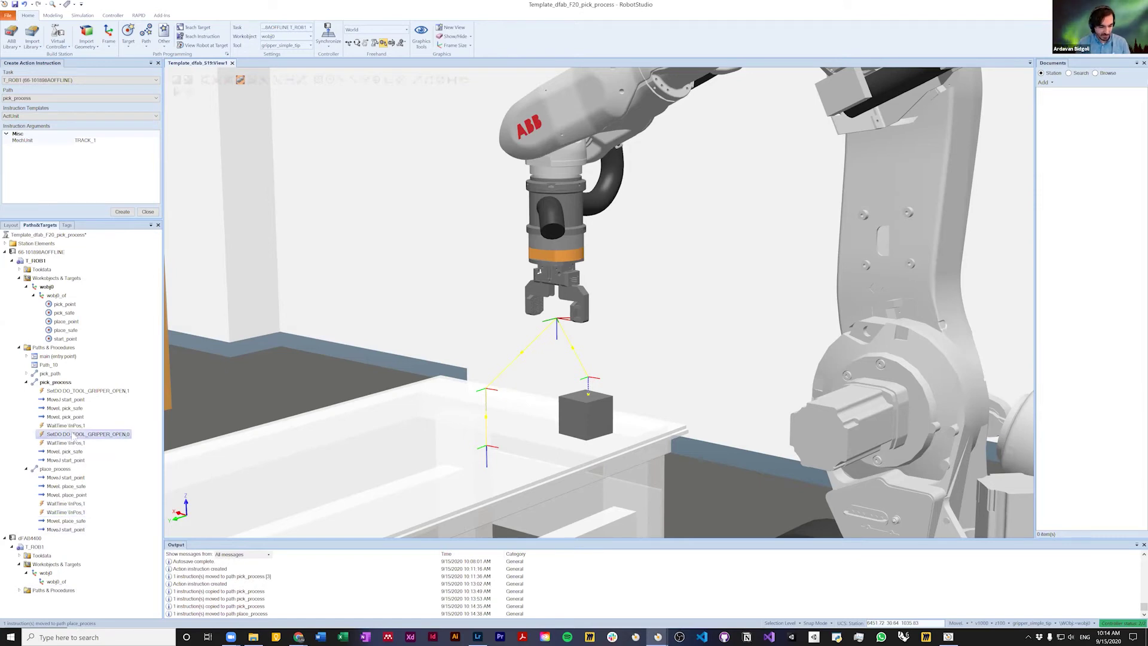
left_click(78, 392)
key("ctrl+c")
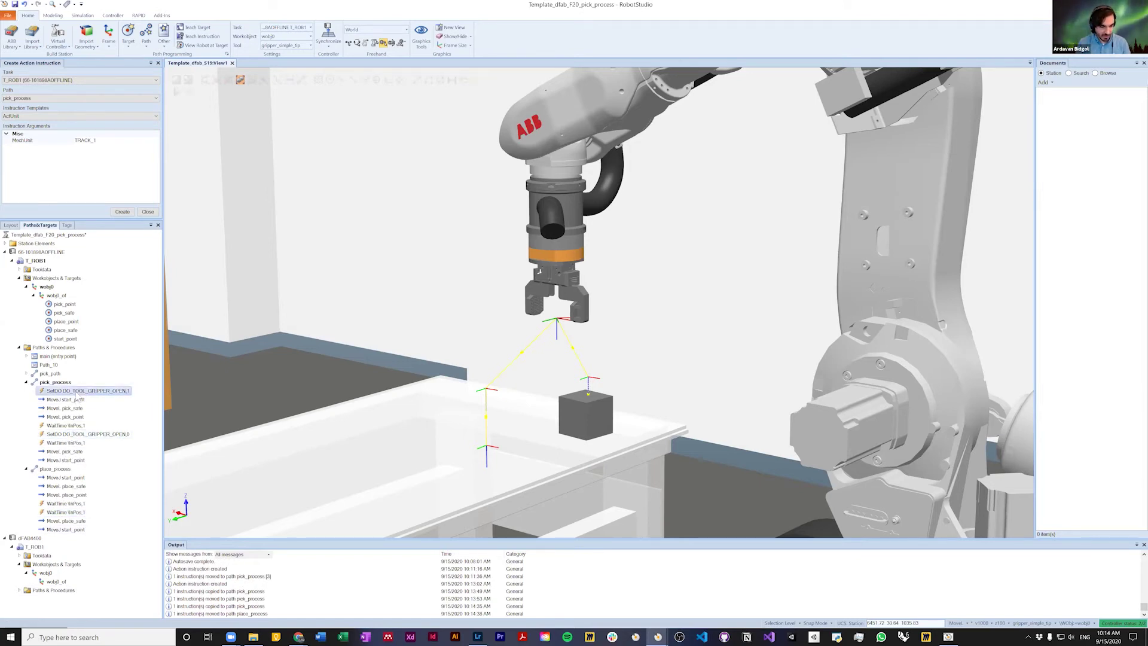
key("ctrl+v")
left_click_drag(77, 401, 90, 516)
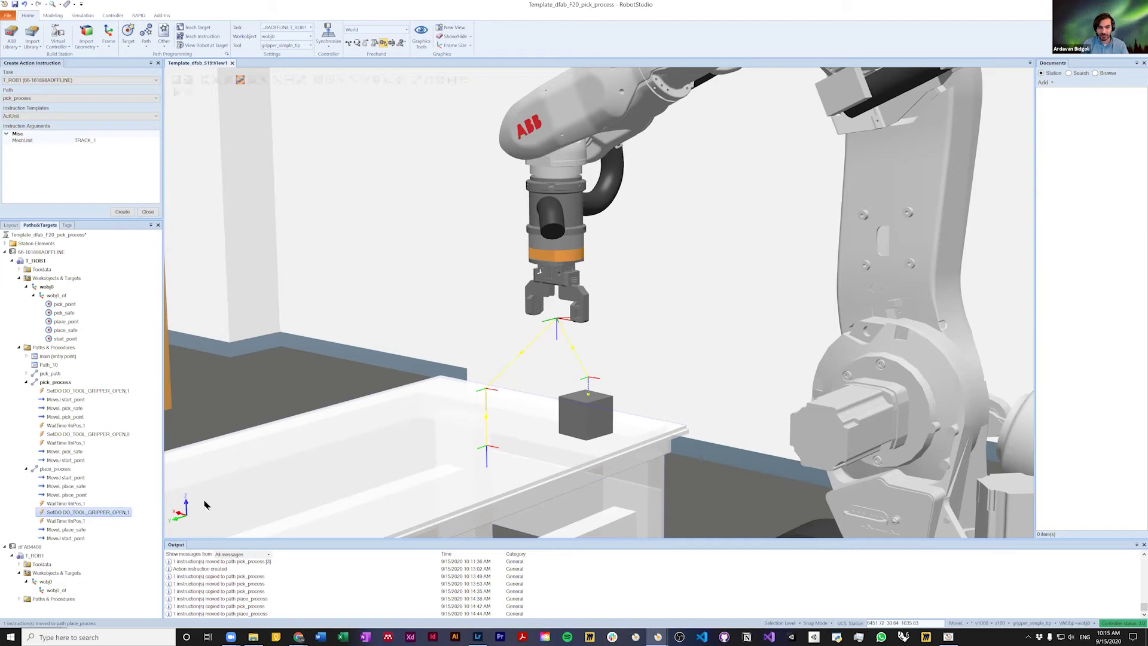
Step: Run the robot along the pick_process path twice to check its motion, and select the first MoveL pick_safe instruction
right_click(56, 384)
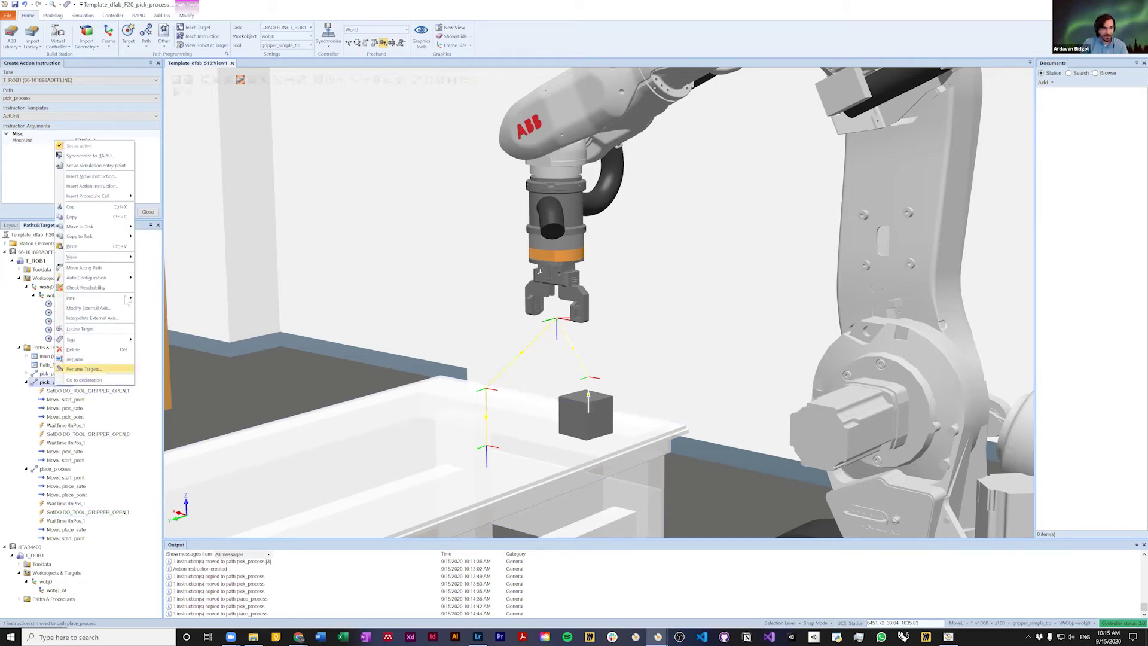
left_click(112, 269)
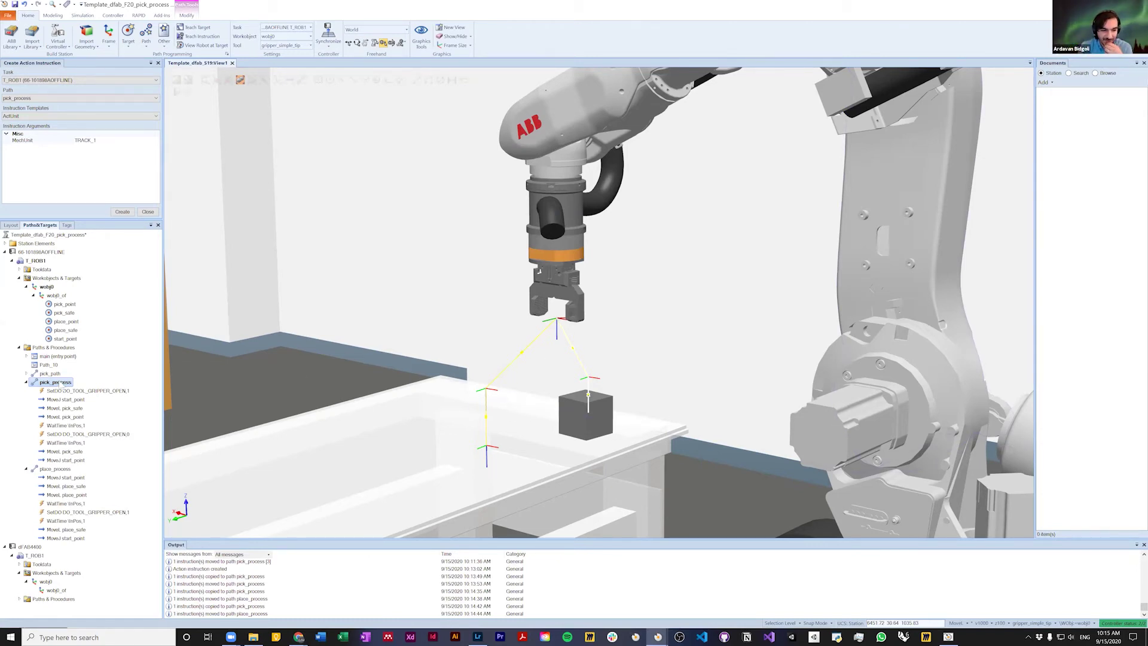
right_click(58, 383)
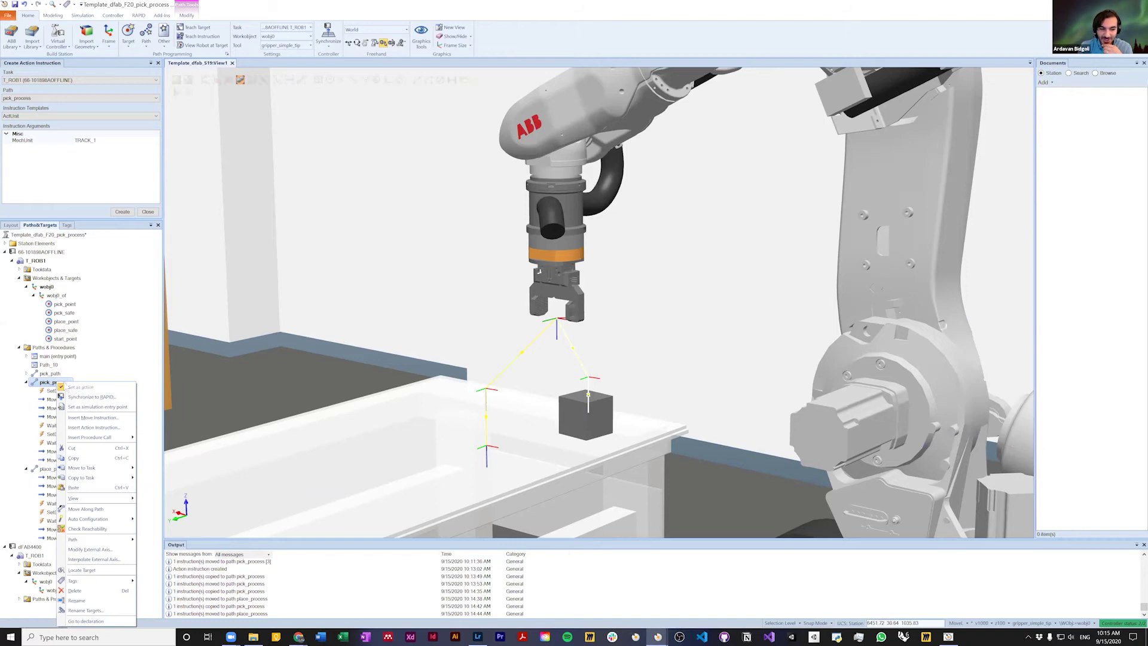
left_click(90, 510)
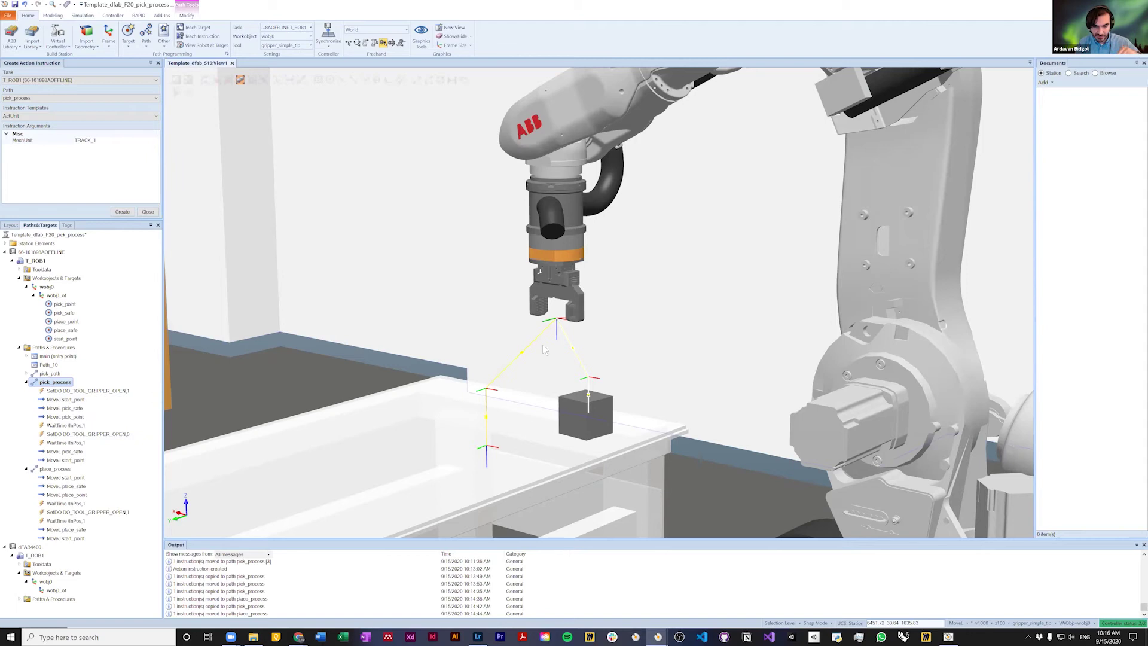
left_click(64, 408)
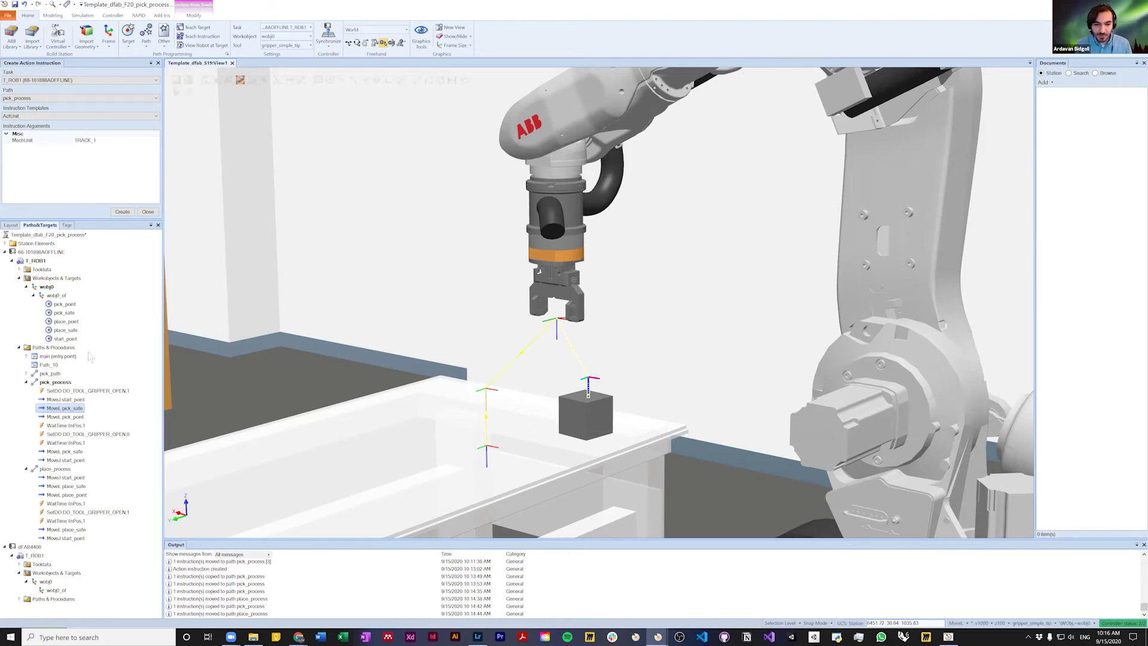
Step: Handwrite the underlined notes "Mechanism" and "Tool" over the empty area beside the robot in the station view
scroll(493, 331, "down", 8)
scroll(521, 345, "up", 4)
left_click_drag(519, 346, 469, 349, "ctrl+shift")
scroll(470, 349, "down", 2)
scroll(469, 348, "up", 1)
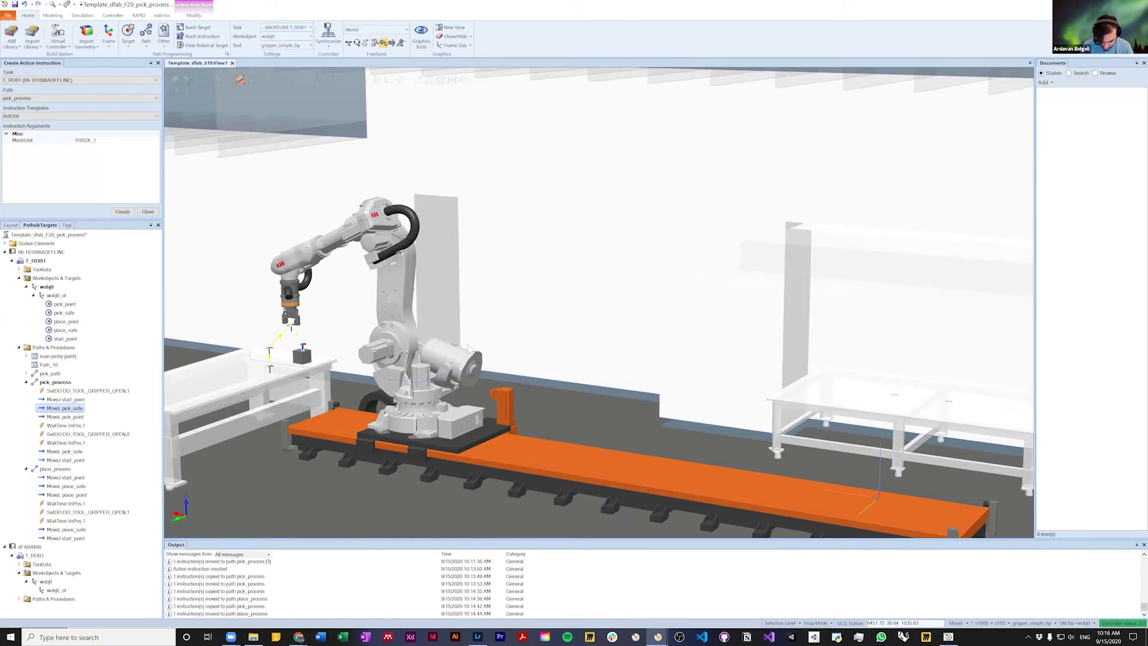
left_click_drag(632, 194, 699, 163)
left_click_drag(708, 155, 756, 138)
left_click_drag(632, 211, 780, 142)
mouse_move(647, 231)
left_mouse_down()
mouse_move(672, 222)
mouse_move(662, 243)
mouse_move(672, 235)
left_mouse_up()
left_click_drag(684, 230, 699, 218)
left_click_drag(661, 259, 703, 232)
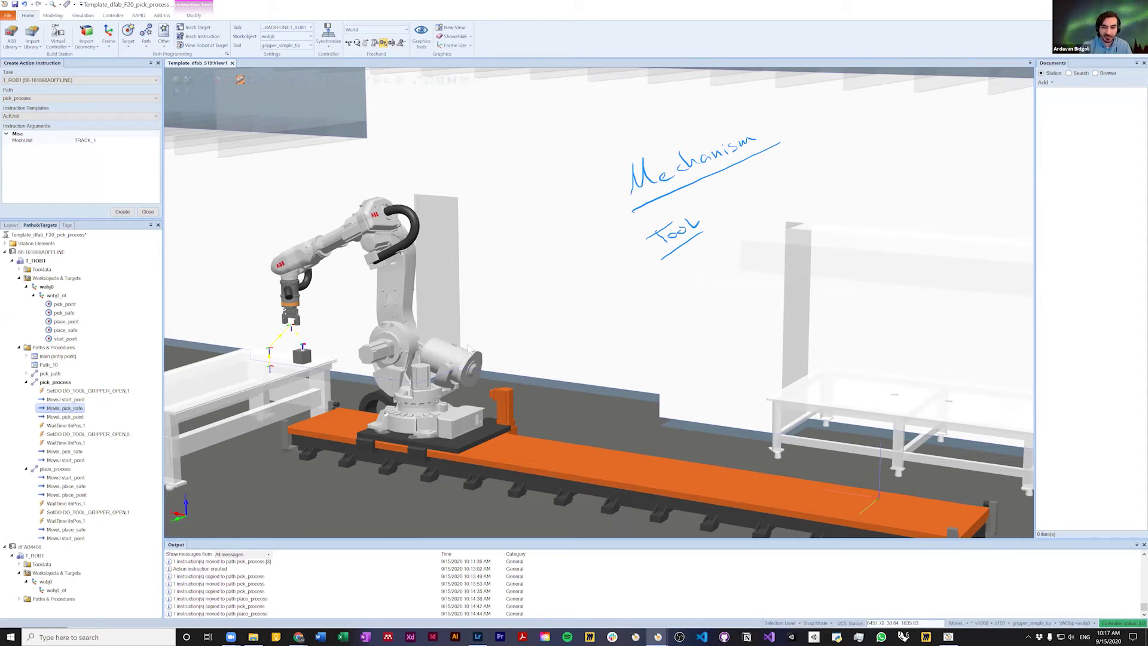
left_click_drag(660, 258, 702, 235)
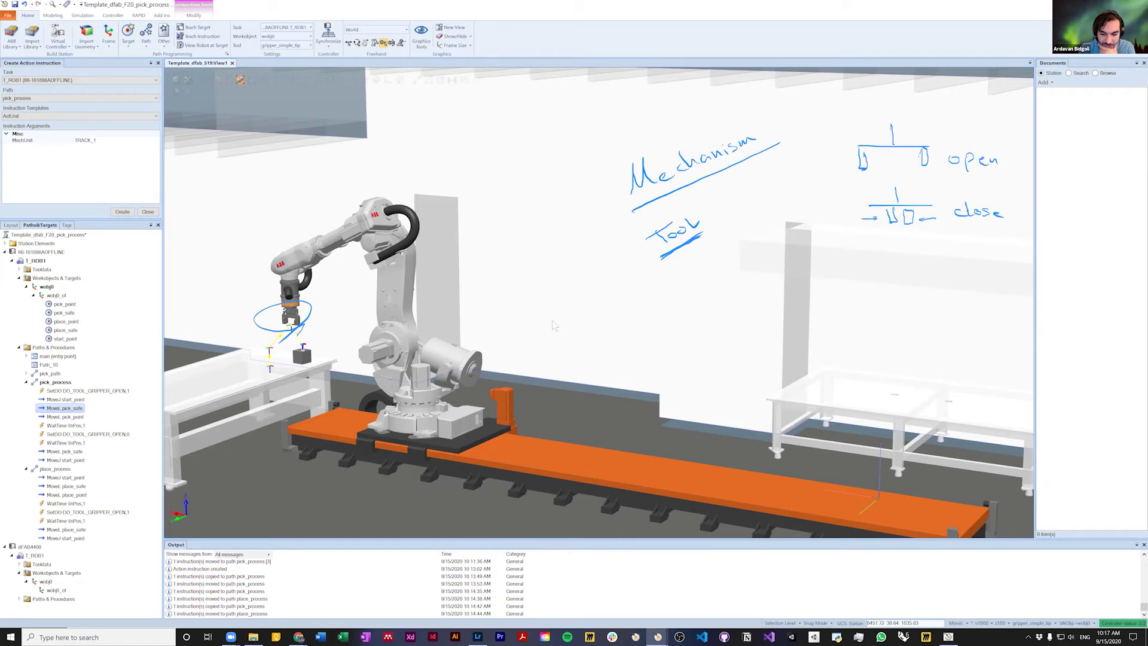
Step: Switch to Rhino 6 and open the recent file Gripper_not accurate.3dm
right_click(904, 637)
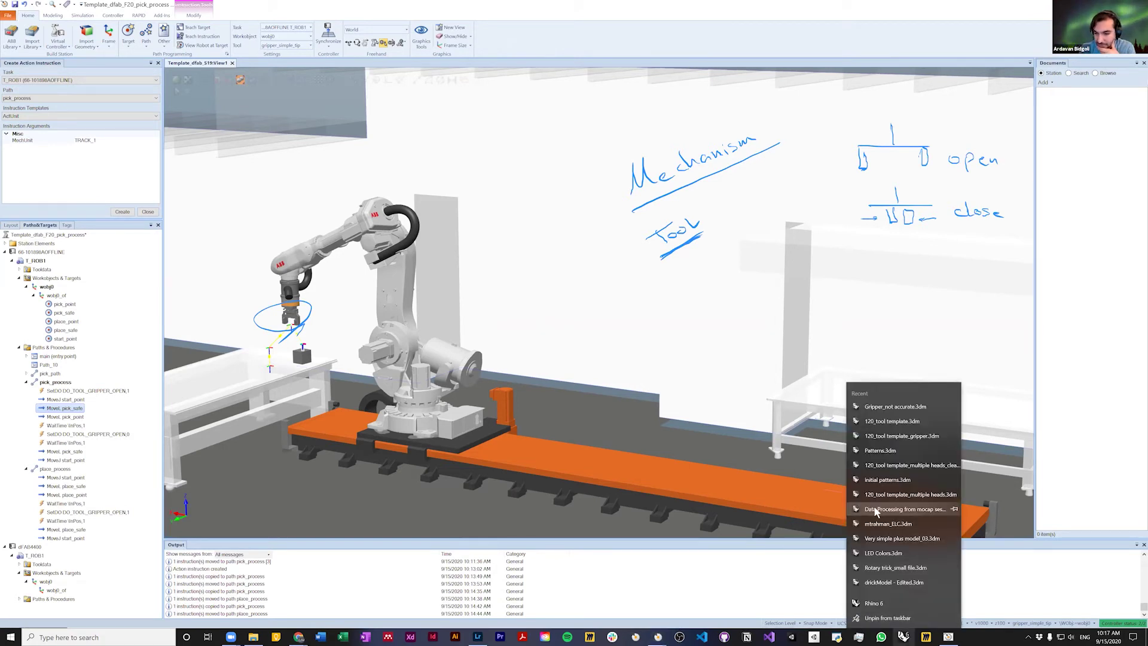
left_click(895, 407)
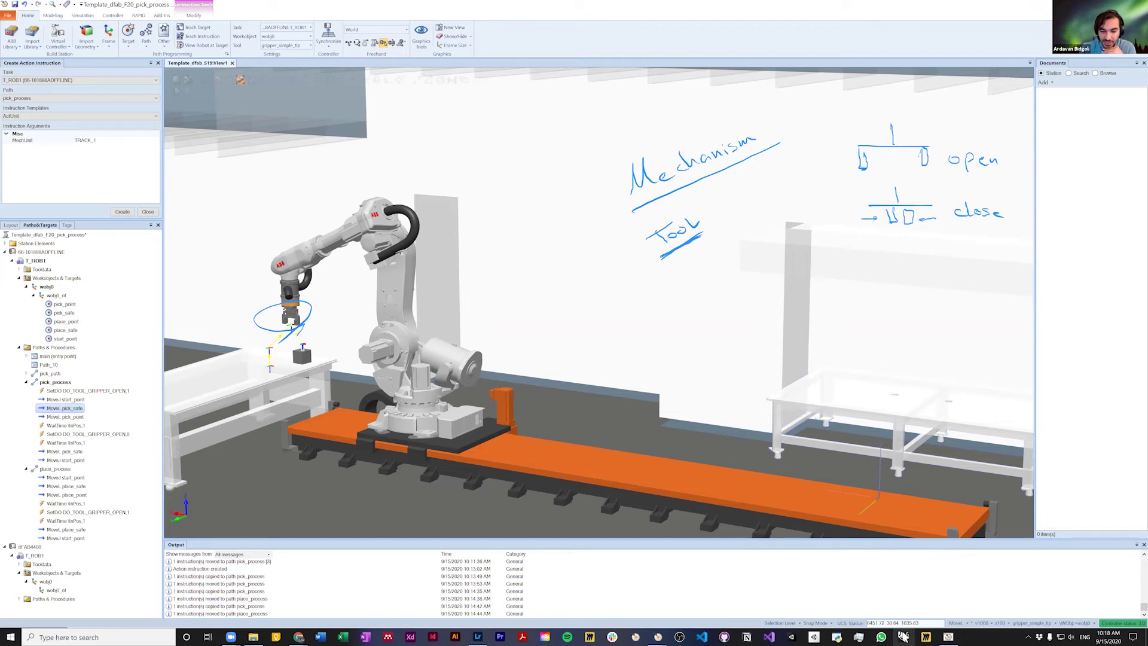
Step: Switch to the Rhino window showing the gripper model, maximize it and enlarge its Perspective viewport
left_click(907, 637)
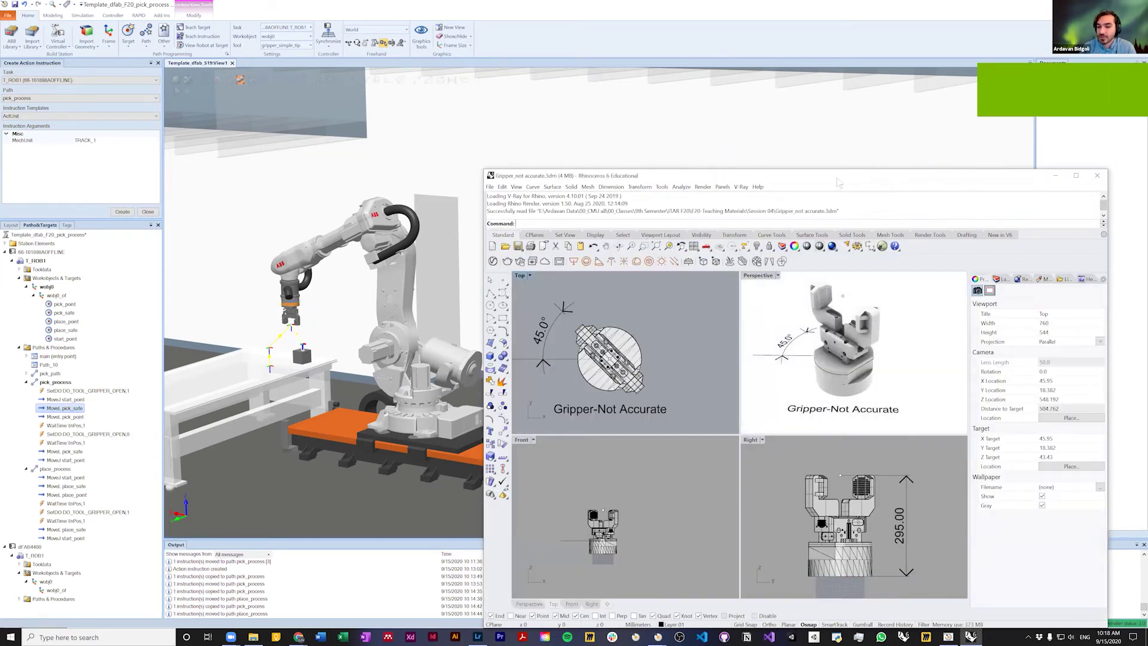
left_click_drag(879, 175, 562, 112)
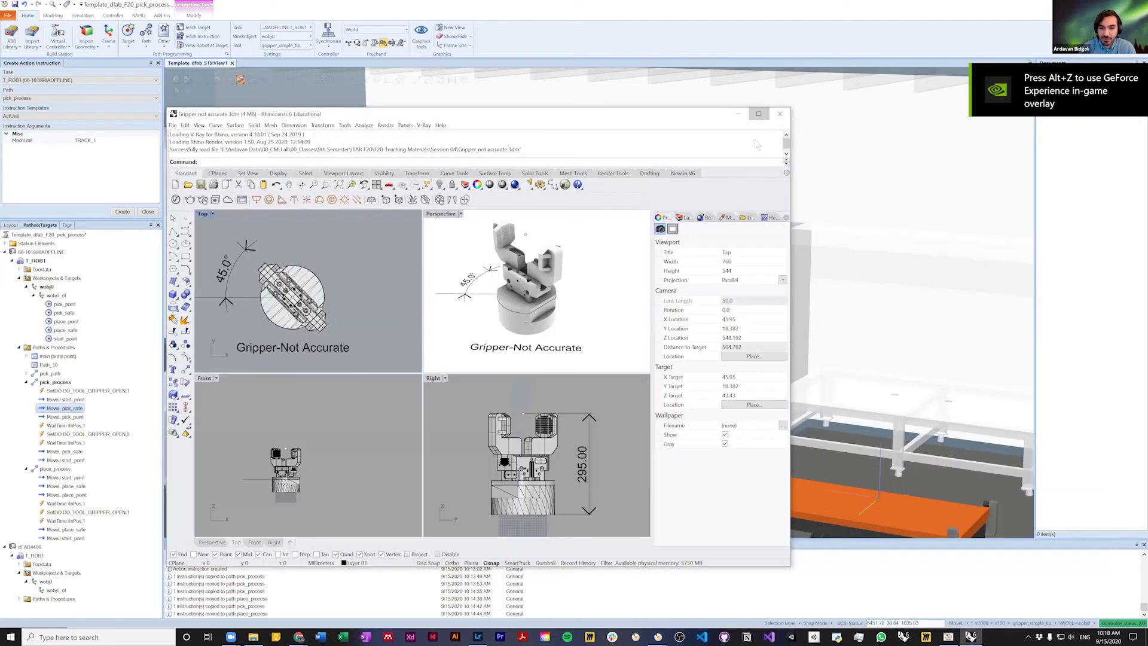
double_click(563, 112)
double_click(539, 105)
right_click_drag(395, 284, 442, 248)
Step: Examine the gripper's parts by selecting the jaws, the central body and the round mounting plate
left_click(441, 245)
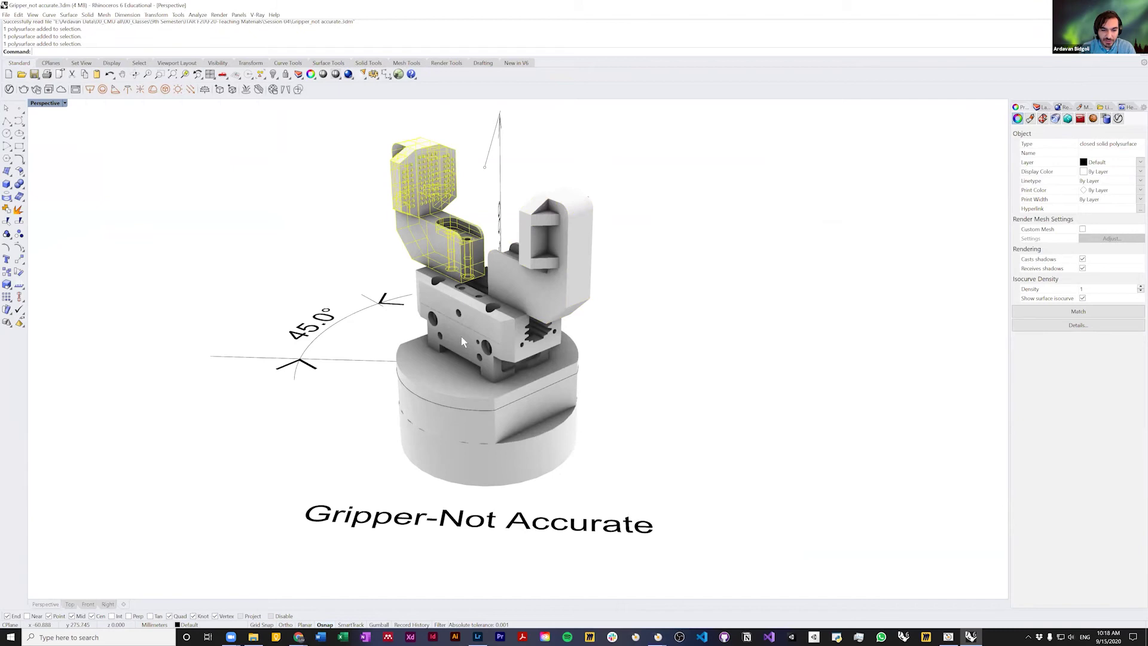
left_click(461, 336)
left_click(461, 397)
left_click(522, 439)
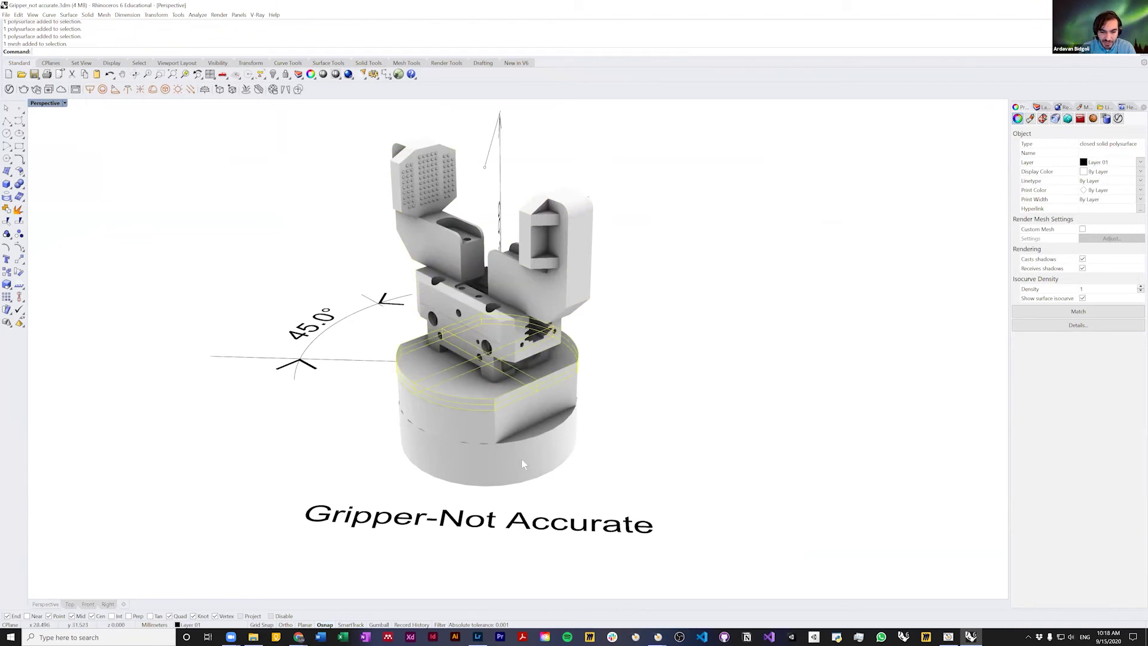
left_click(443, 371)
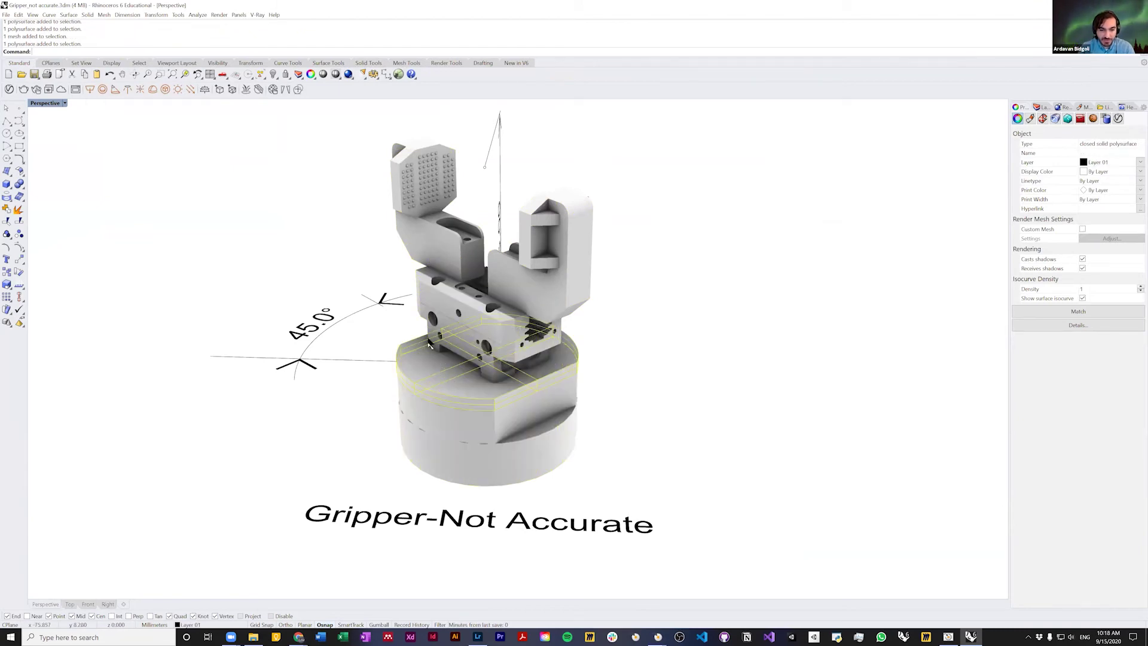
left_click(441, 287, "shift")
left_click(437, 243, "shift")
left_click(556, 274, "shift")
Step: Set the Perspective viewport to Shaded display and clear the selection of gripper parts
left_click(46, 103)
left_click(50, 134)
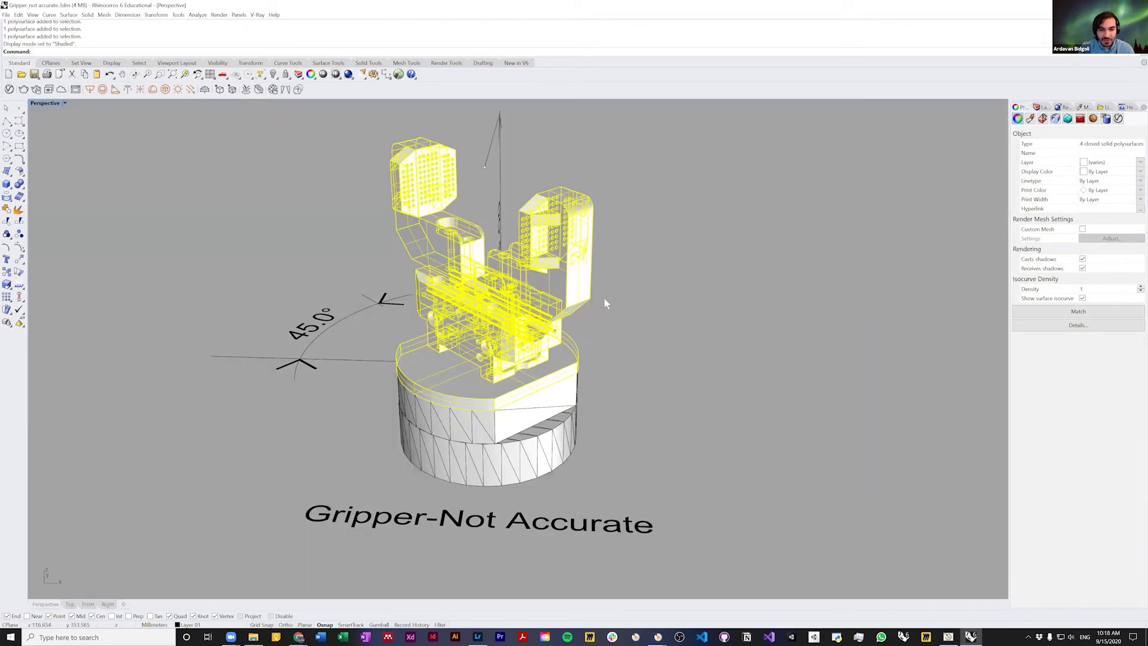
right_click_drag(625, 310, 740, 288)
key("Escape")
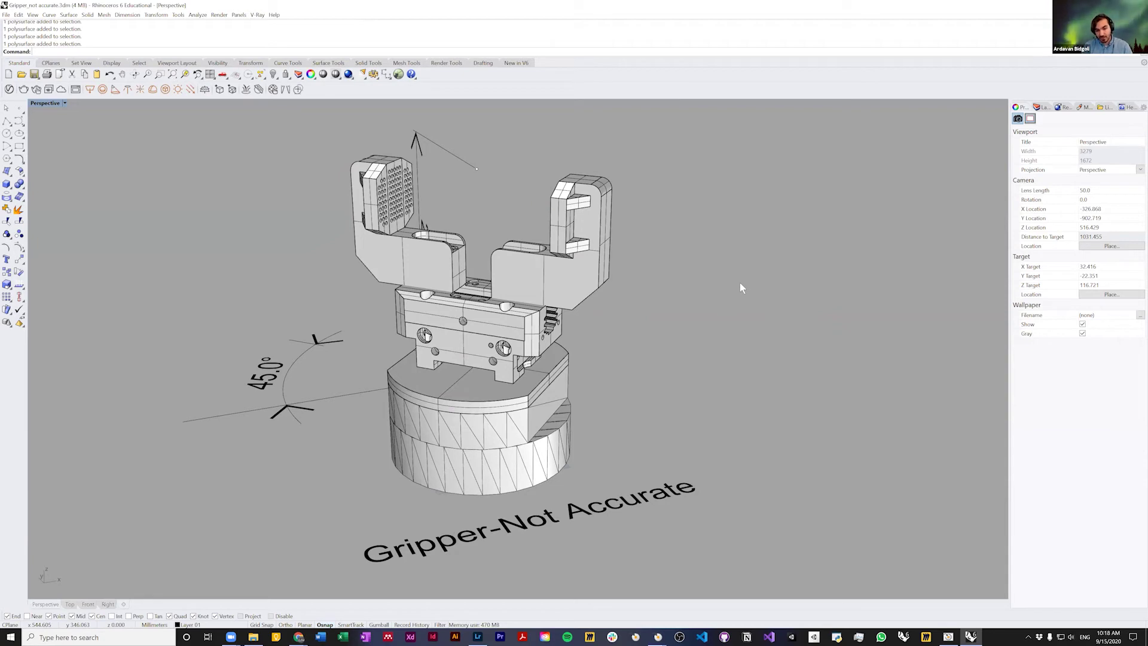
Step: Move the gripper's right jaw about 18 mm inward toward the centre of the body
left_click(543, 283)
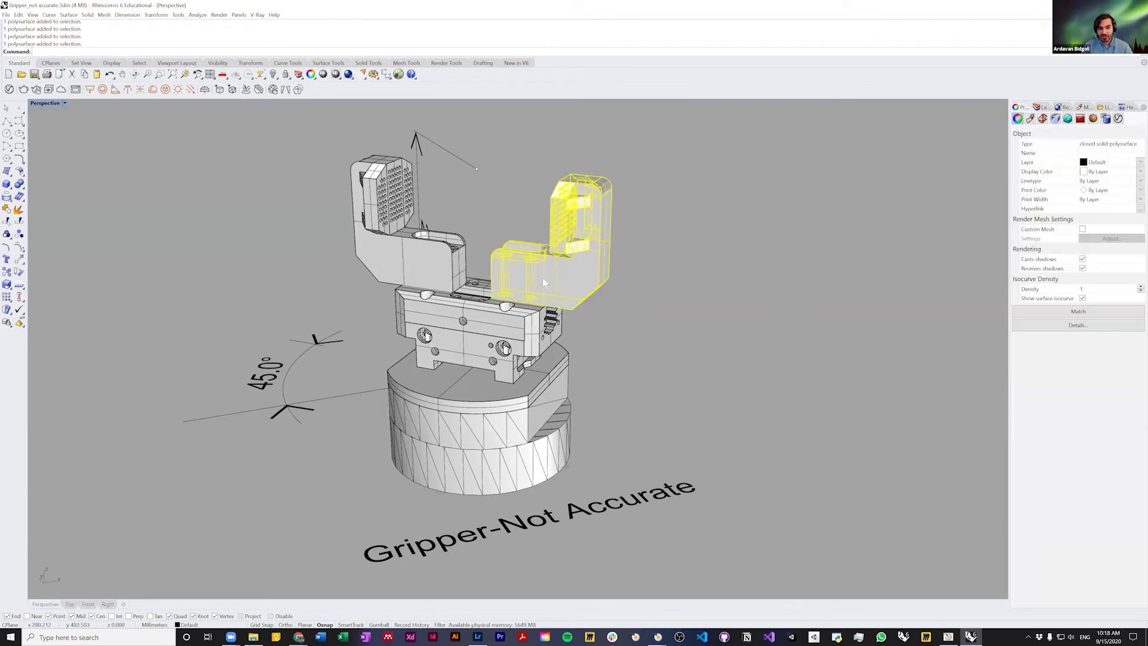
type("M")
key("Return")
left_click(775, 348)
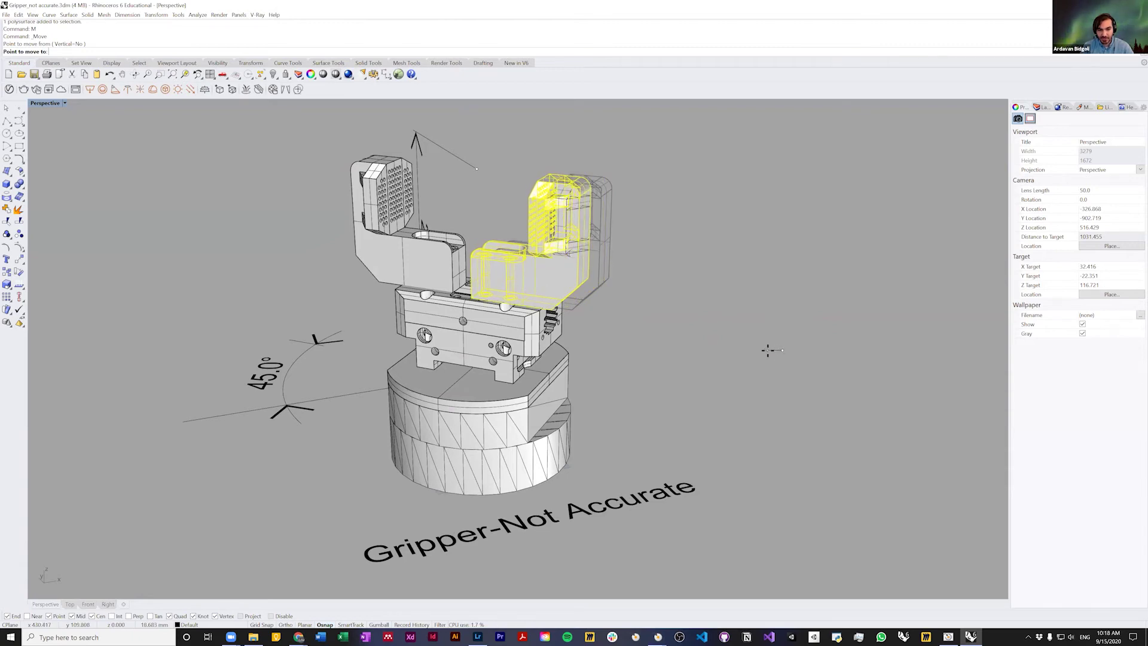
left_click(765, 346)
Step: Move the gripper's left jaw inward until it meets the right jaw
left_click(477, 295)
type("M")
key("Return")
left_click(682, 359)
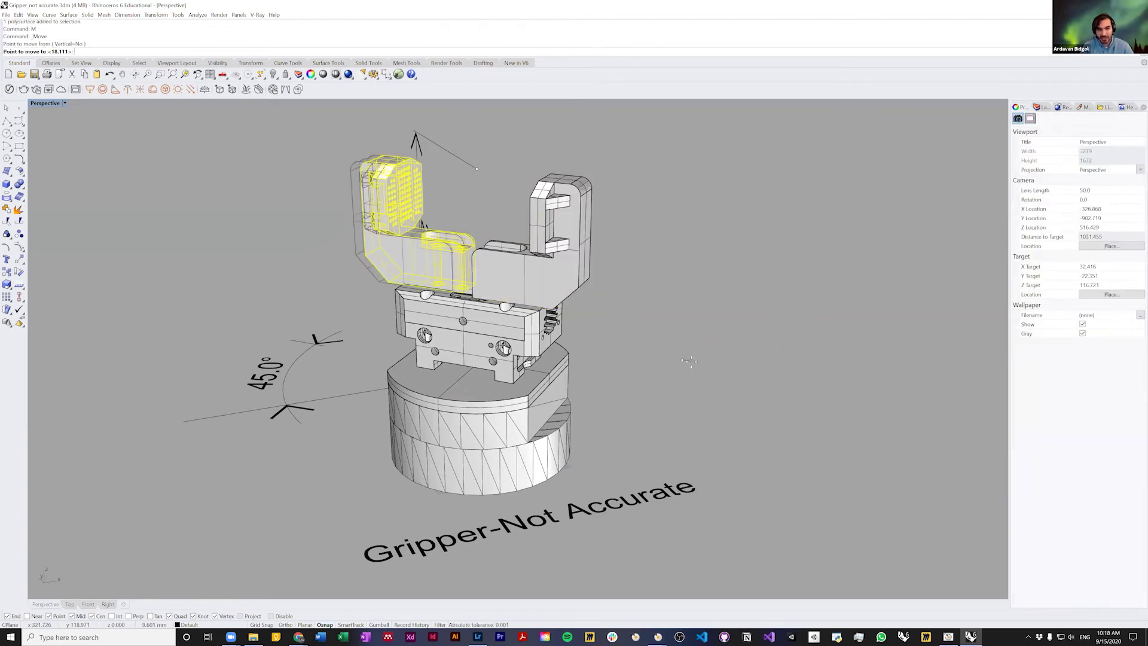
left_click(696, 363)
left_click(754, 390)
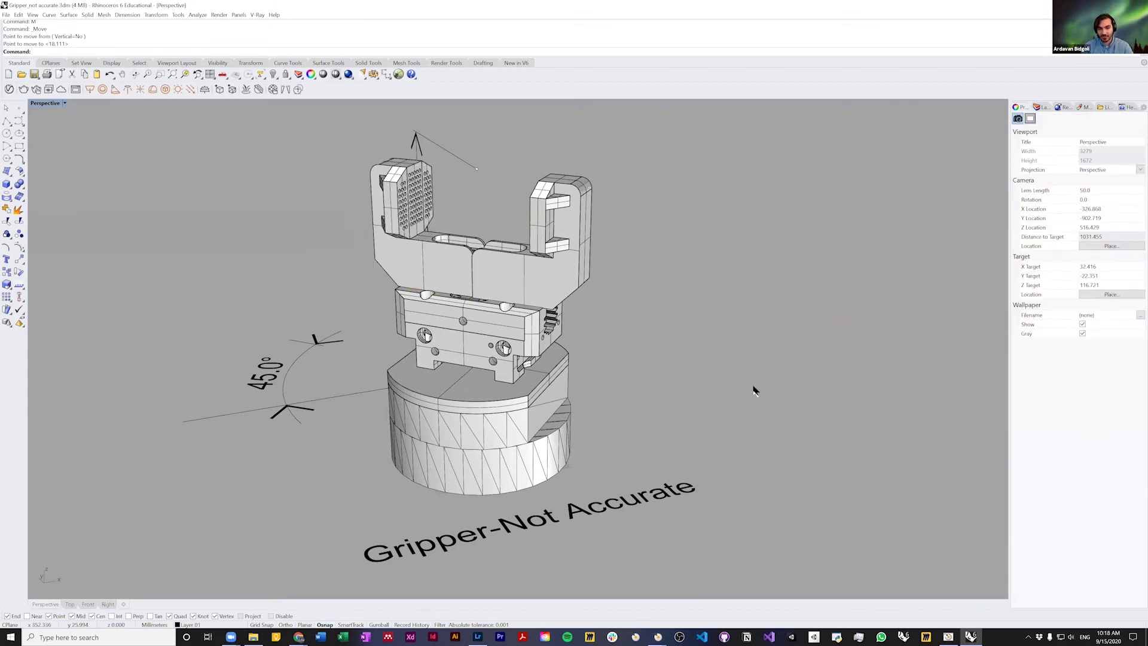
Step: Undo and redo the two jaw moves repeatedly to compare the open and closed positions, finishing with both moves undone
key("ctrl+z")
key("ctrl+z")
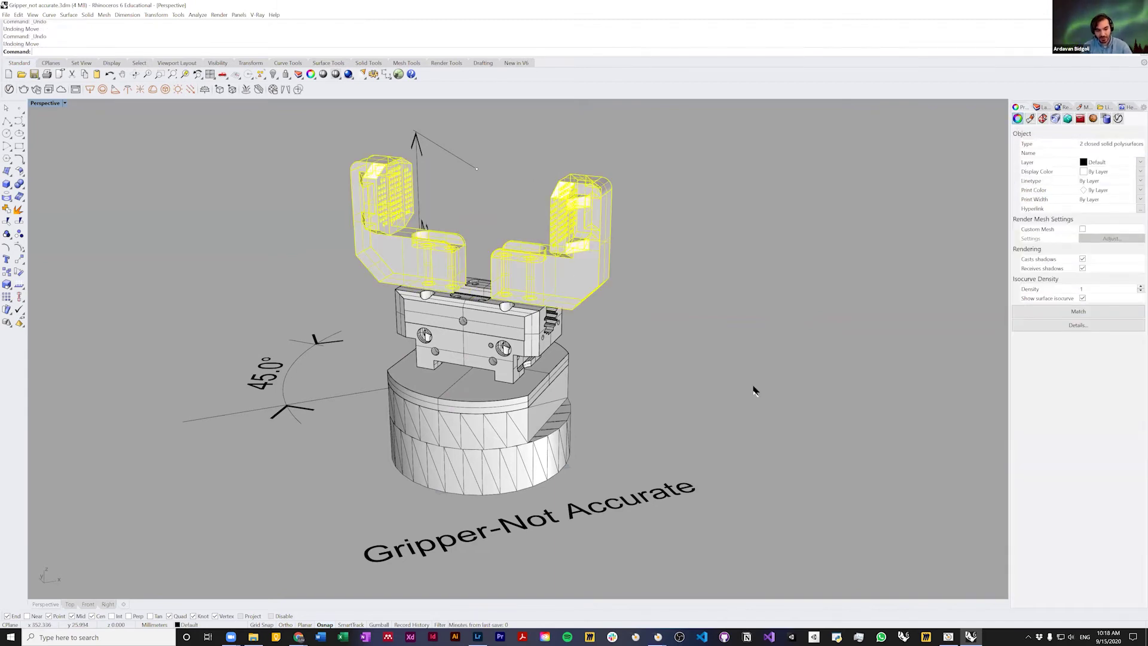
key("ctrl+y")
key("ctrl+y")
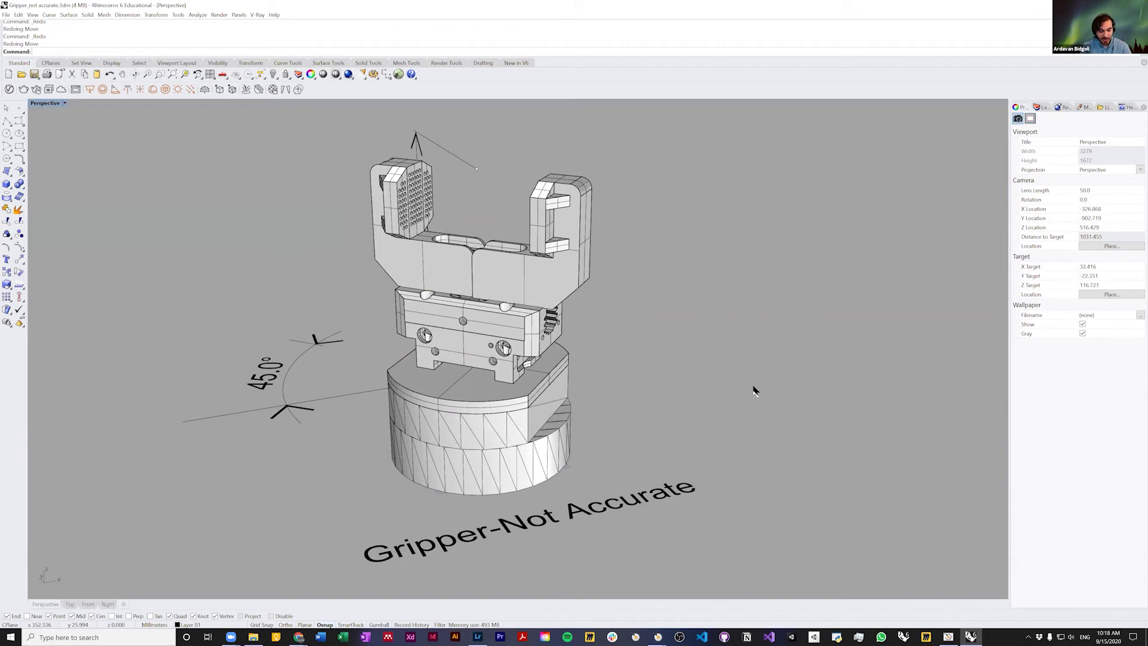
key("ctrl+z")
key("ctrl+y")
key("ctrl+y")
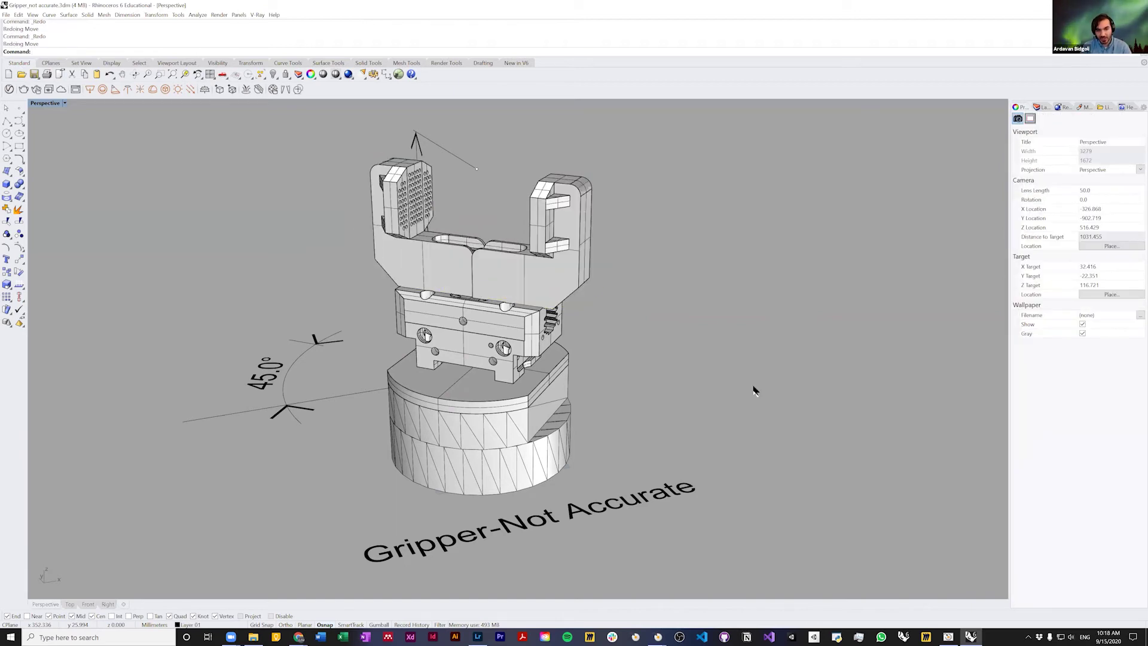
key("ctrl+z")
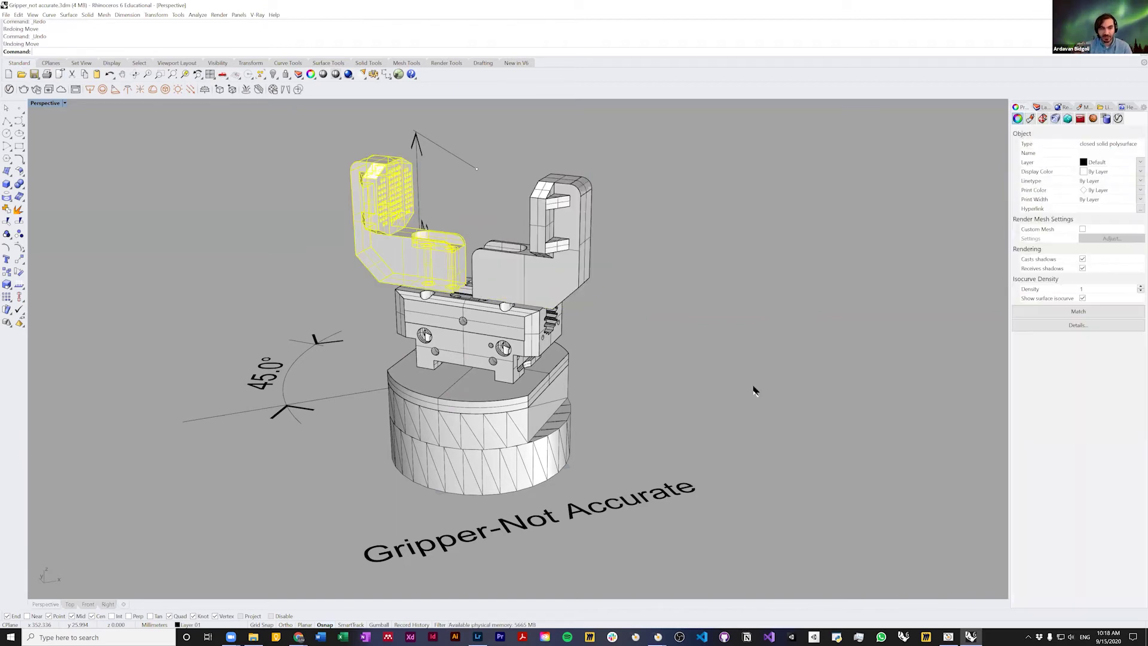
key("ctrl+z")
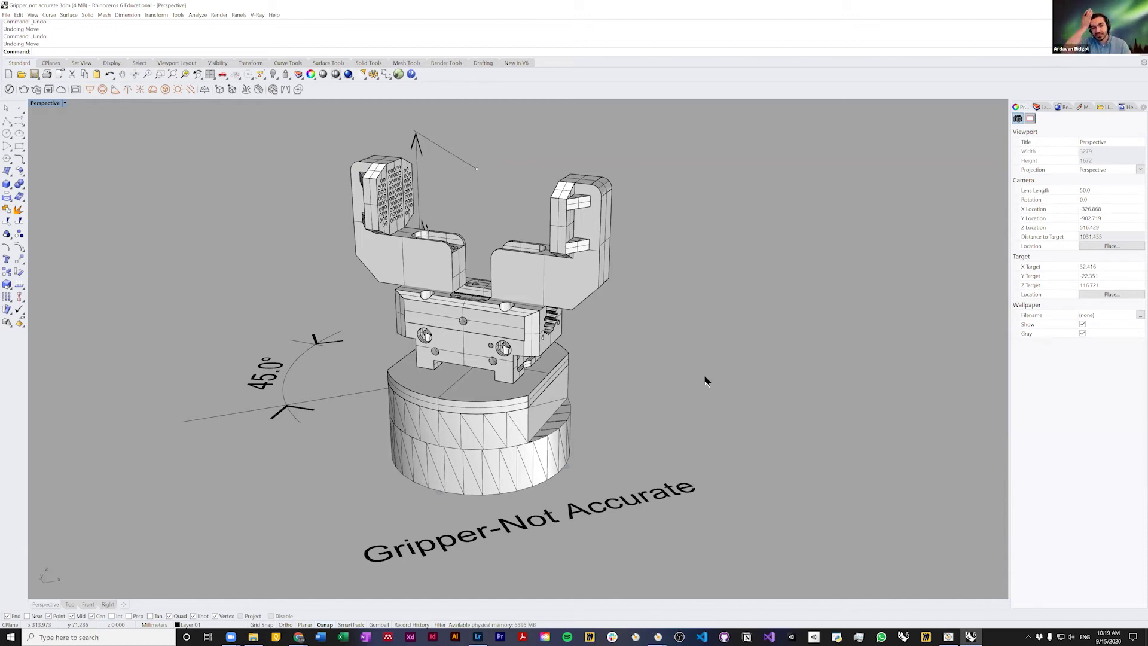
key("ctrl+y")
key("ctrl+y")
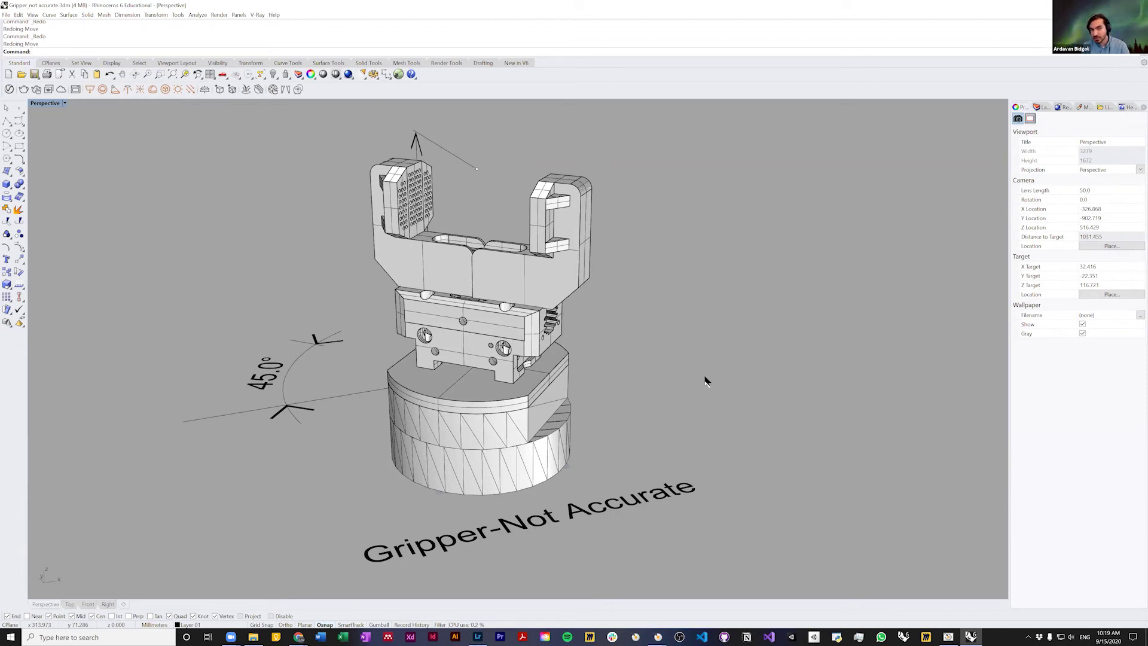
key("ctrl+z")
key("ctrl+z")
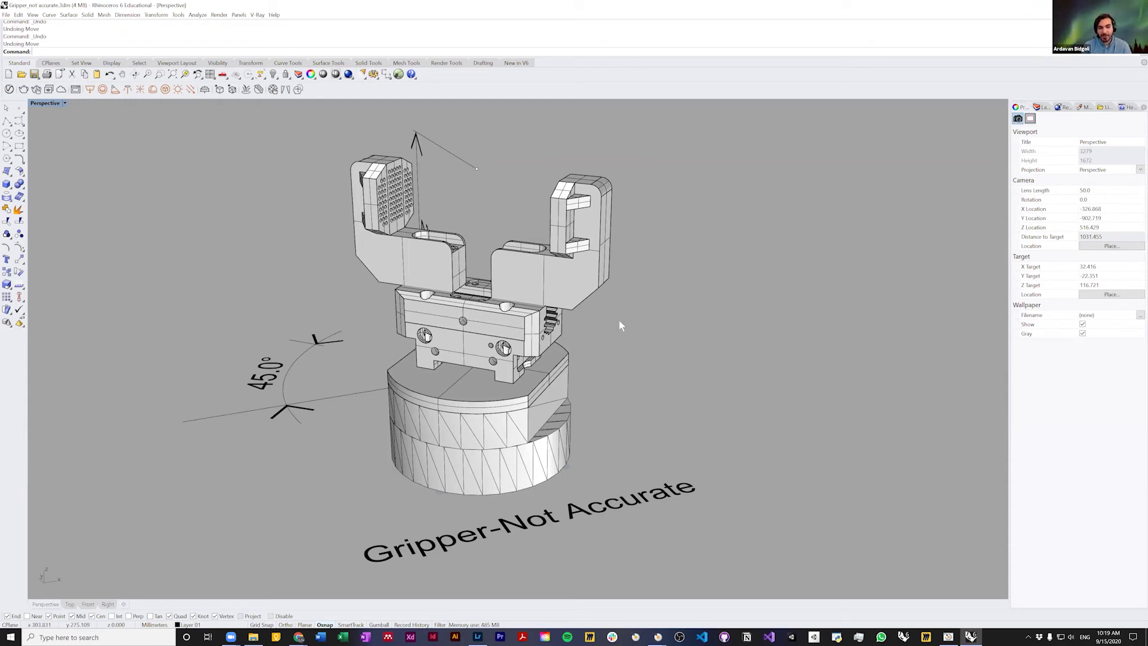
Step: Highlight the gripper body together with the mounting plate, and each jaw on its own, to distinguish fixed from moving parts
left_click(494, 360)
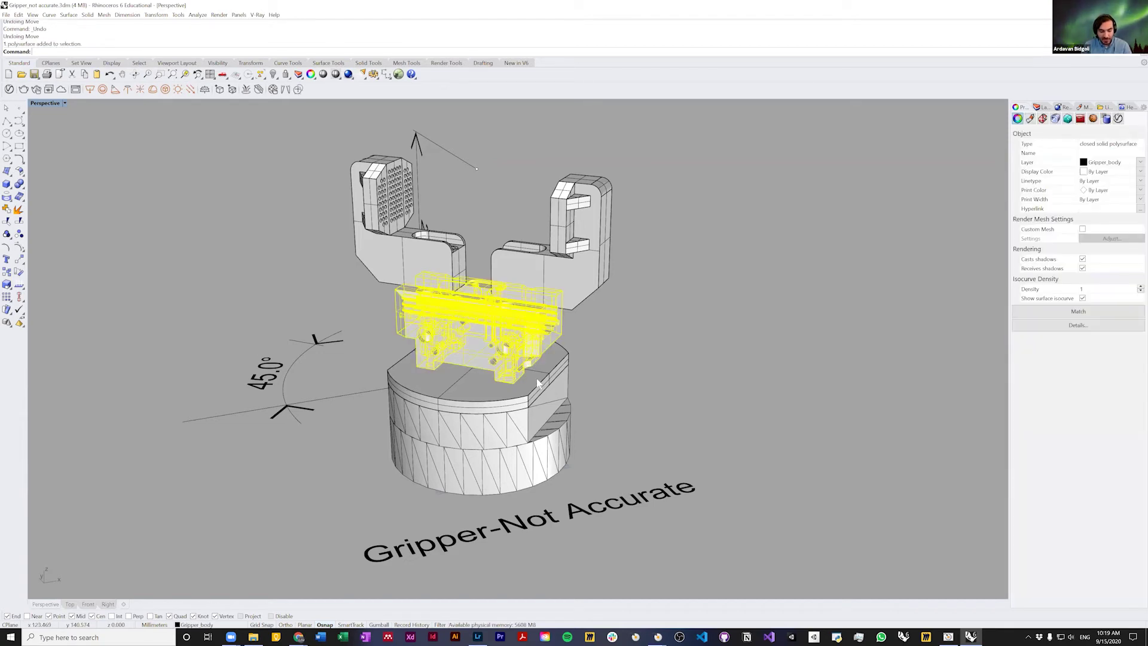
left_click(551, 376, "shift")
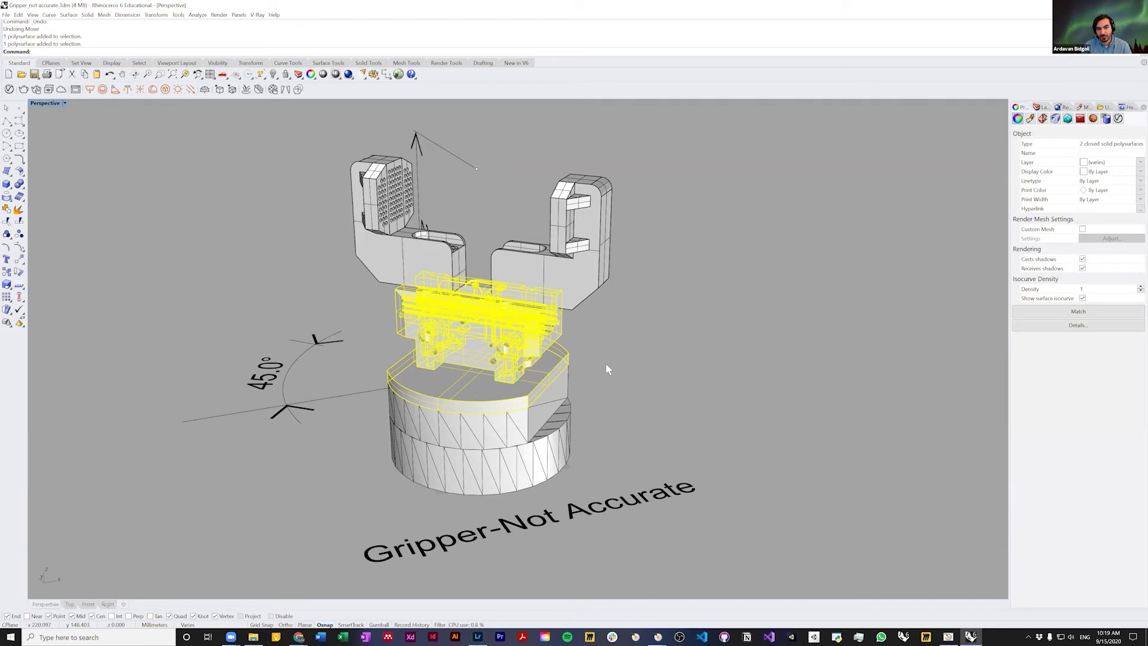
key("Escape")
left_click(534, 350)
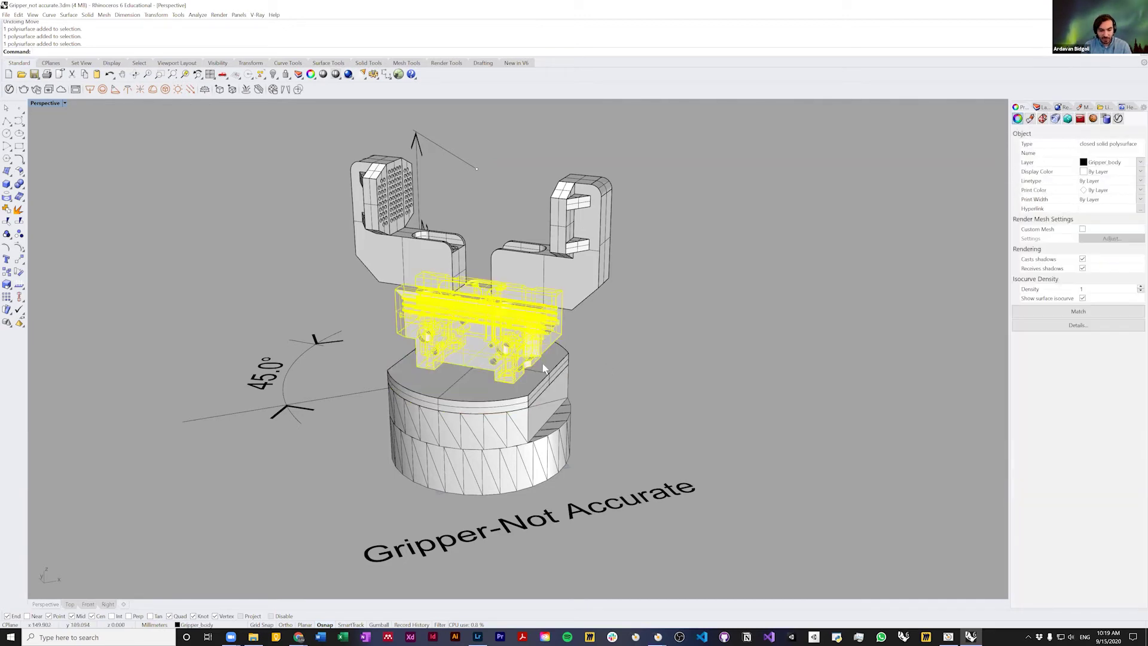
left_click(547, 374, "shift")
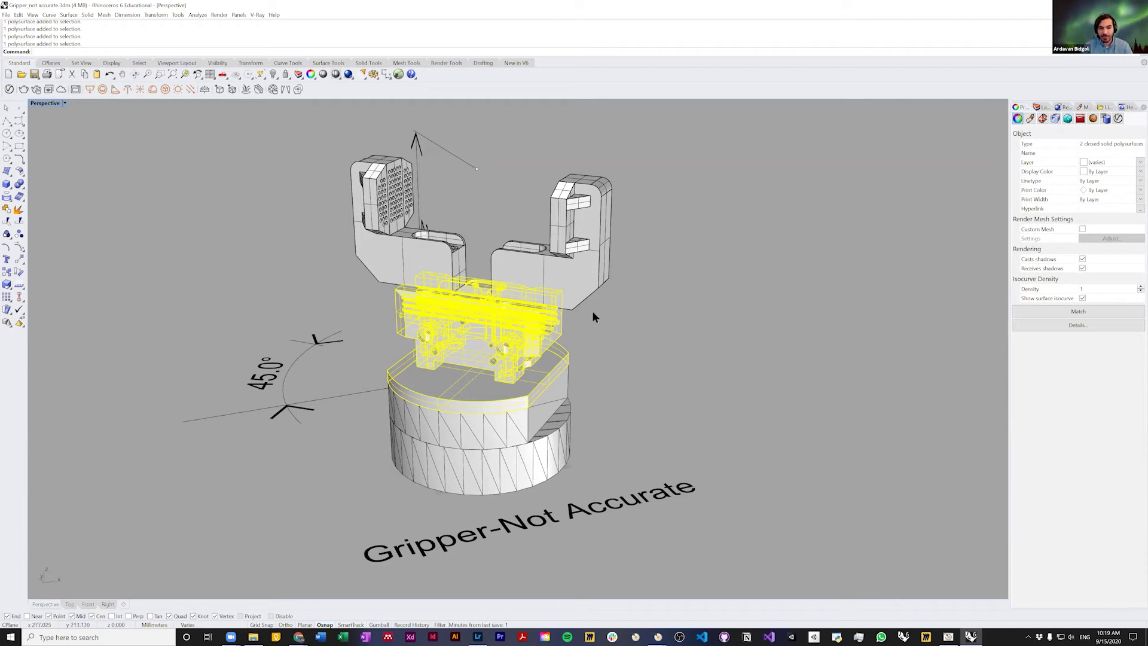
left_click(575, 289)
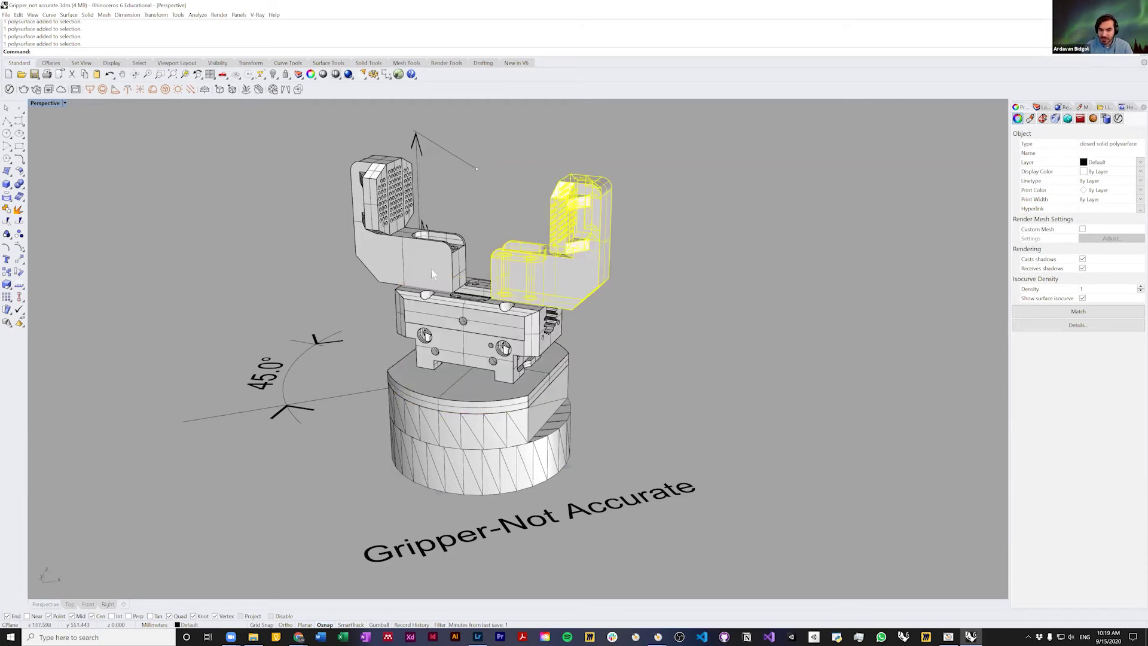
left_click(422, 263)
left_click(464, 297)
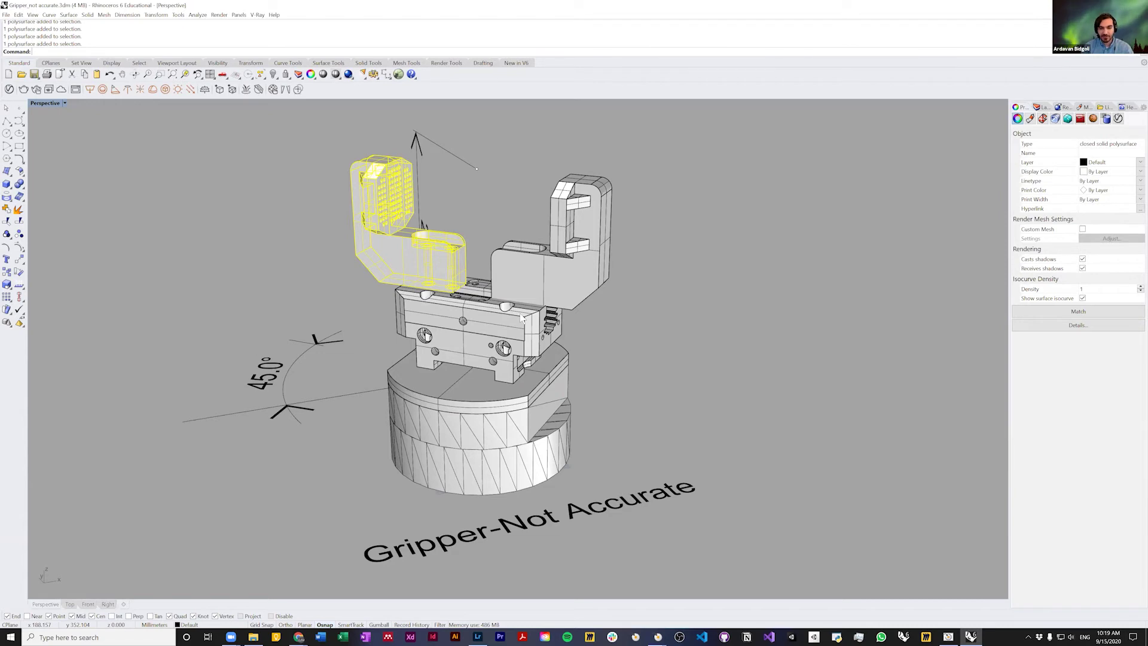
Step: Select the gripper body and the round mounting plate and open Export Selected for them
left_click(522, 319)
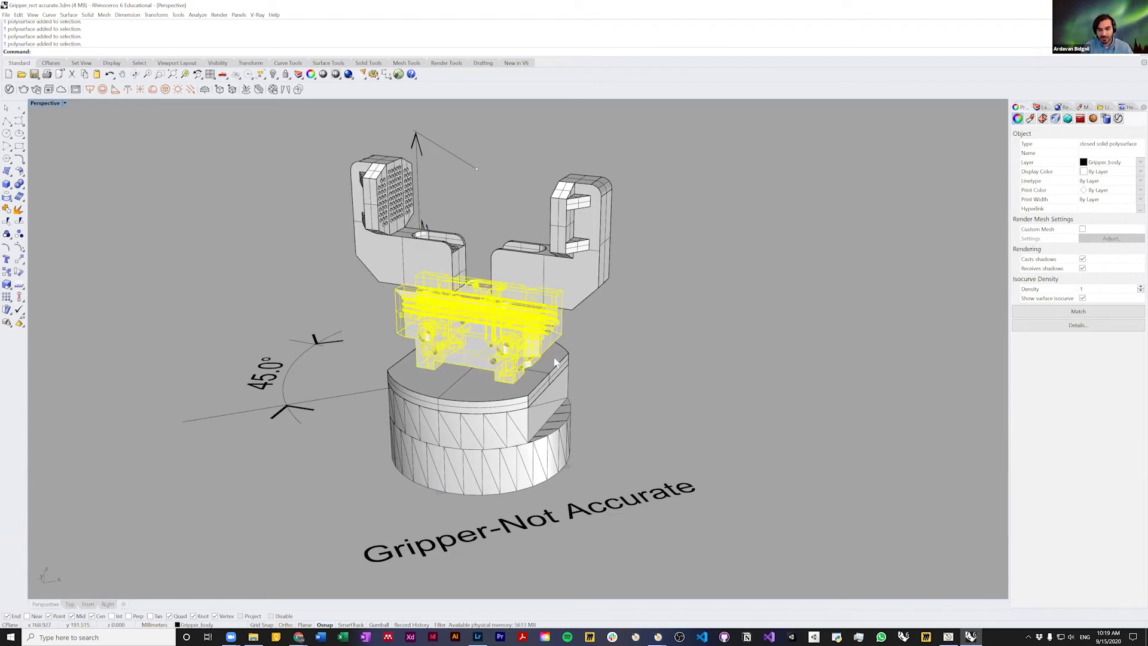
left_click(559, 363, "shift")
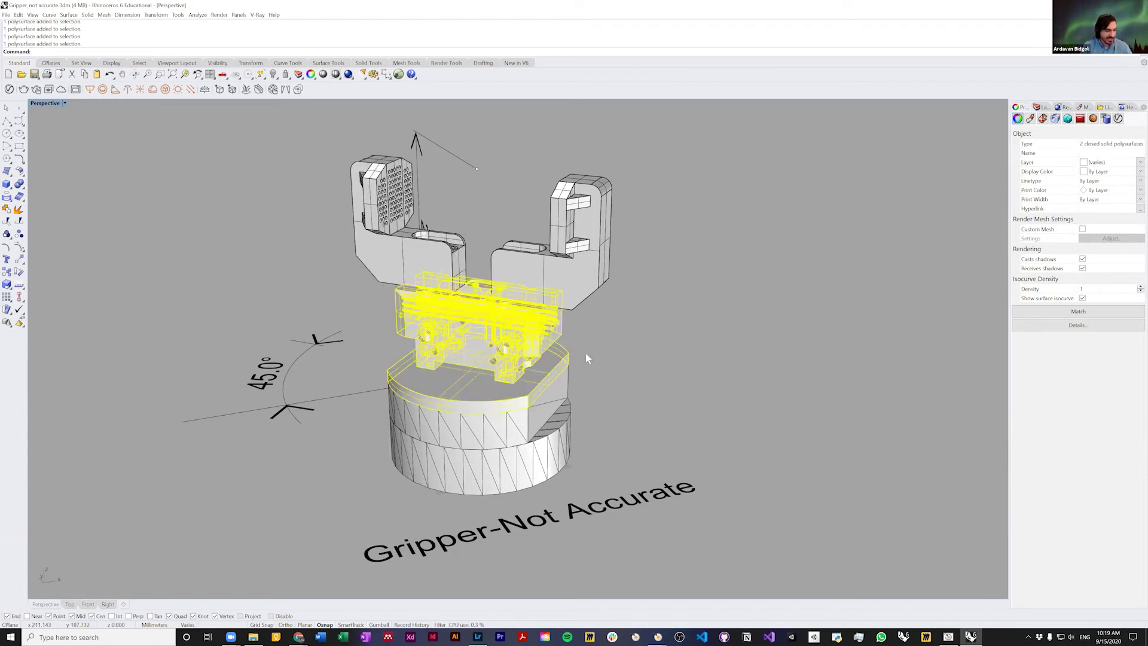
left_click(6, 15)
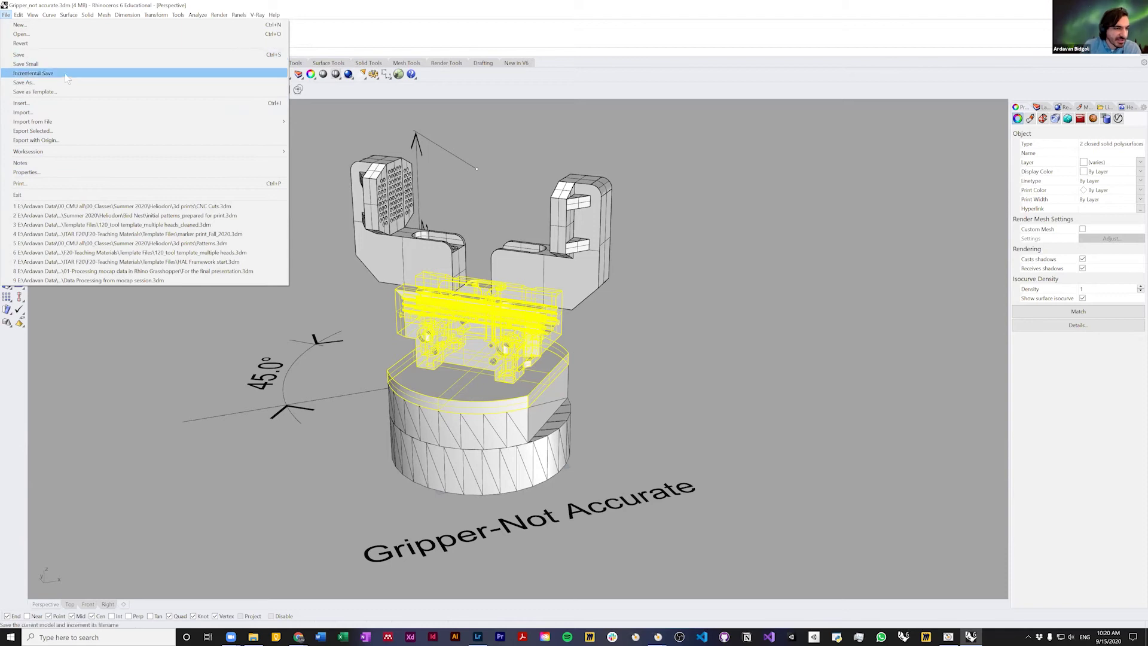
left_click(84, 131)
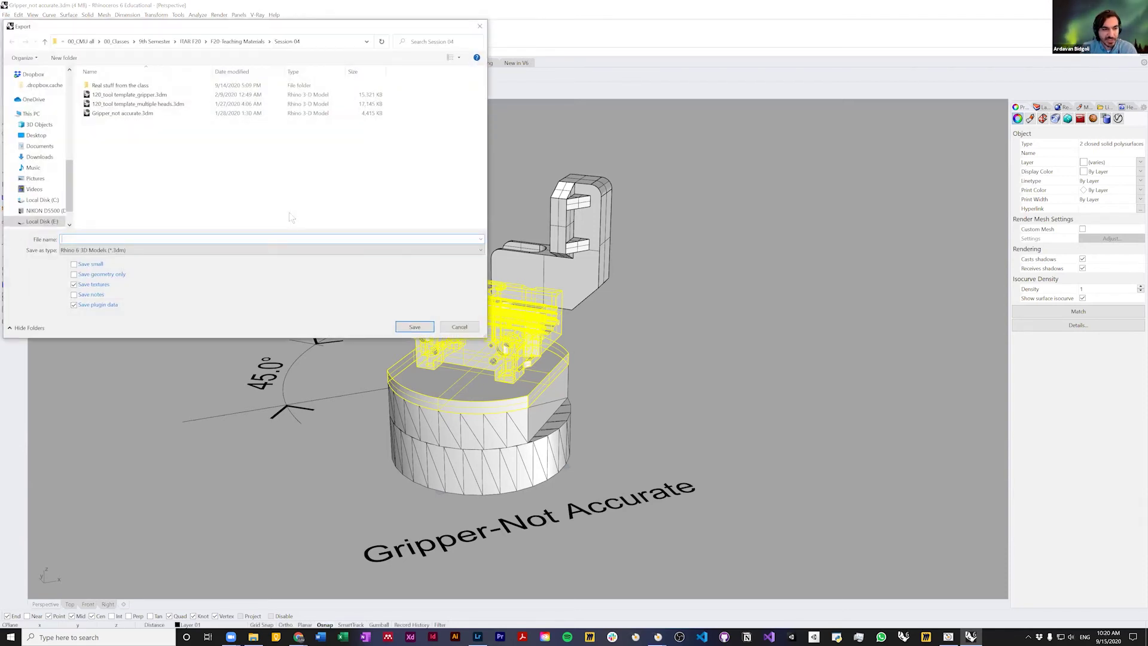
left_click(180, 249)
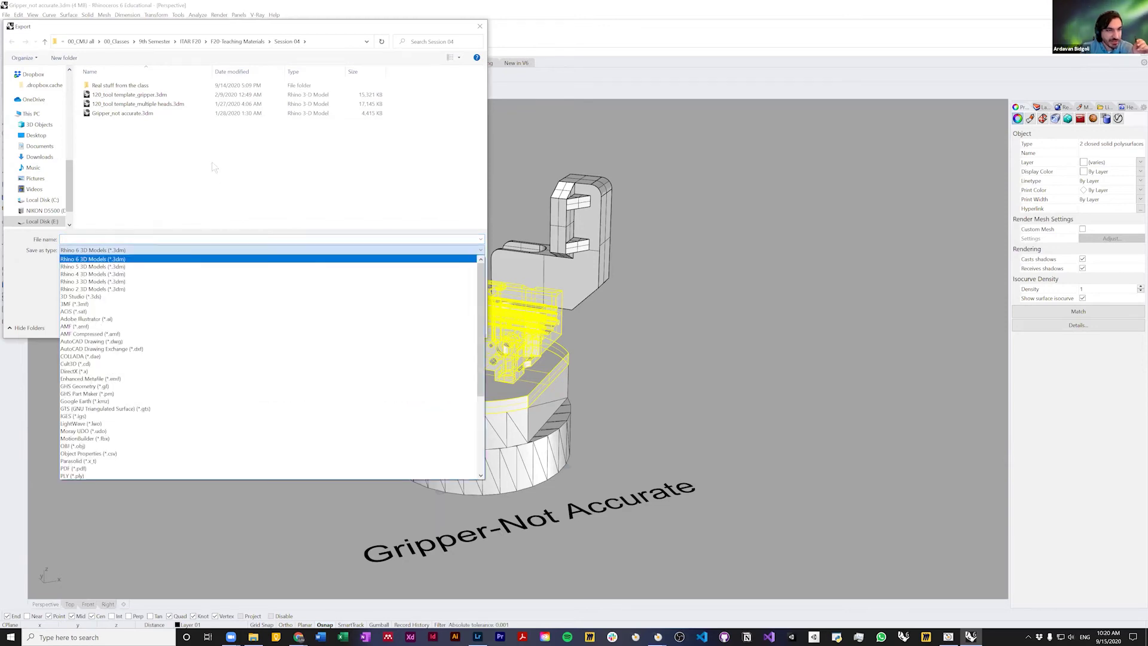
key("Down")
key("Down")
key("Down")
key("Down")
key("Down")
key("Up")
key("Up")
key("Up")
key("Up")
key("Up")
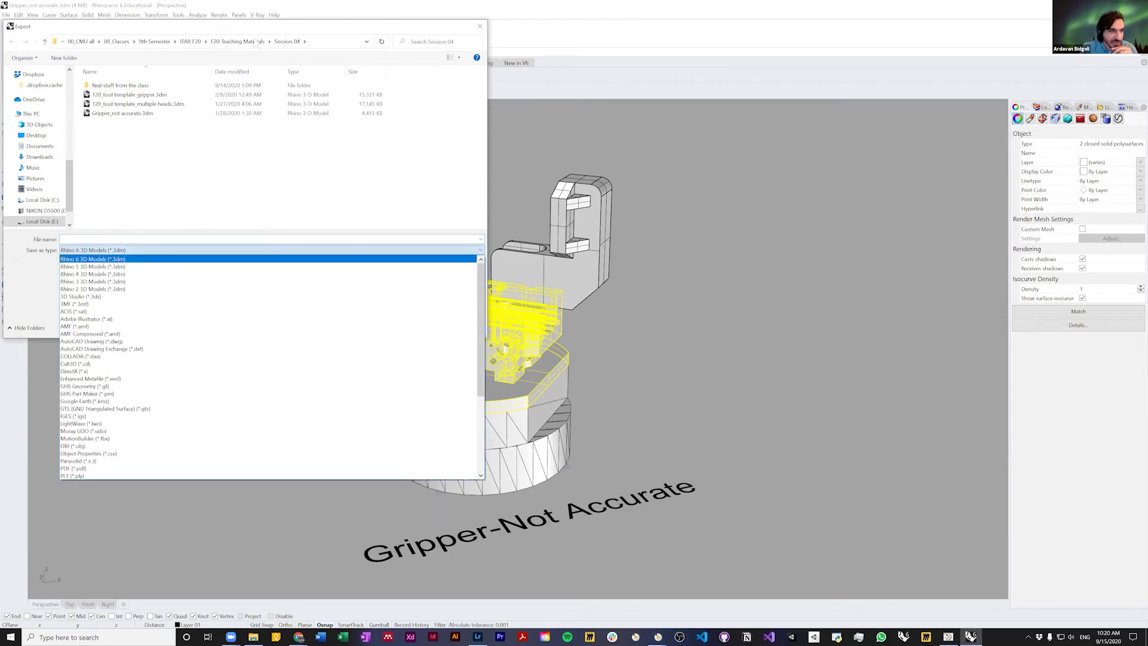
key("Return")
Step: Set the export folder to Session 05 within F20-Teaching Materials and the file type to STL (Stereolithography)
left_click(239, 41)
double_click(107, 150)
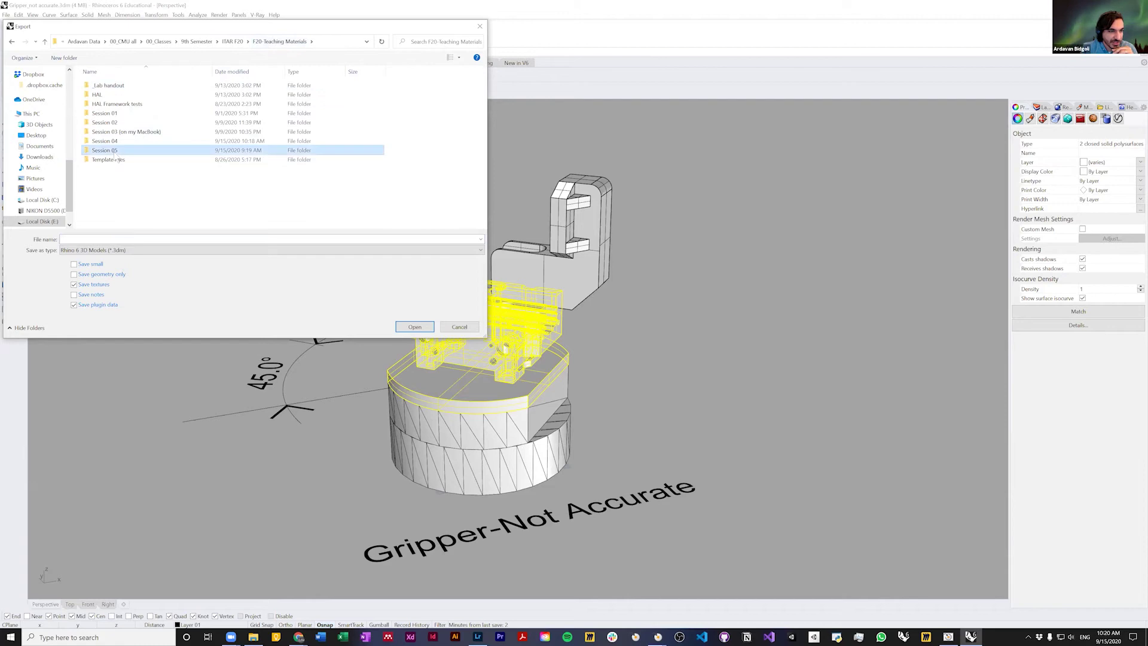
left_click(181, 250)
scroll(180, 371, "down", 6)
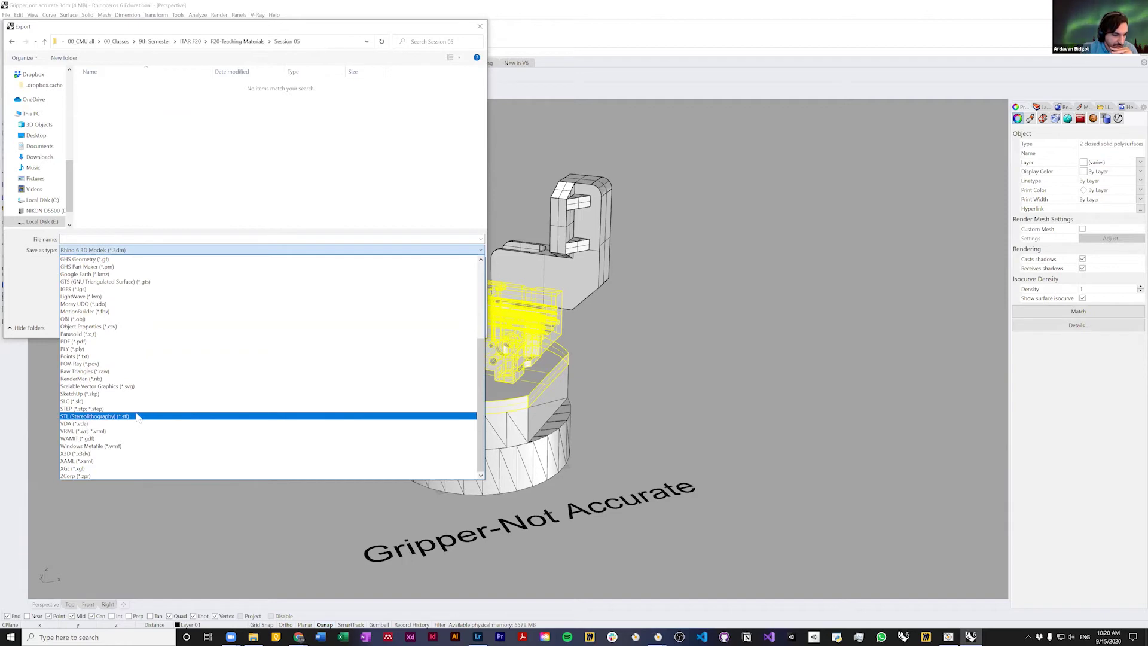
left_click(137, 416)
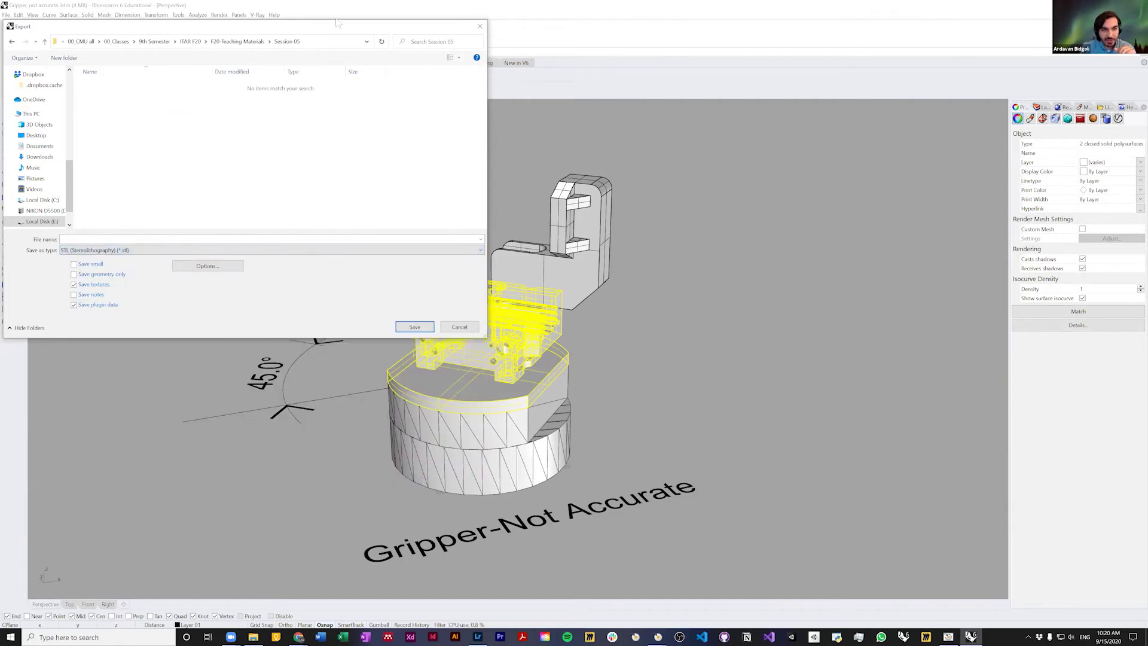
Step: Export the selected gripper body and mounting plate as gripper_base with the default mesh tolerance and binary file type
left_click_drag(335, 30, 935, 65)
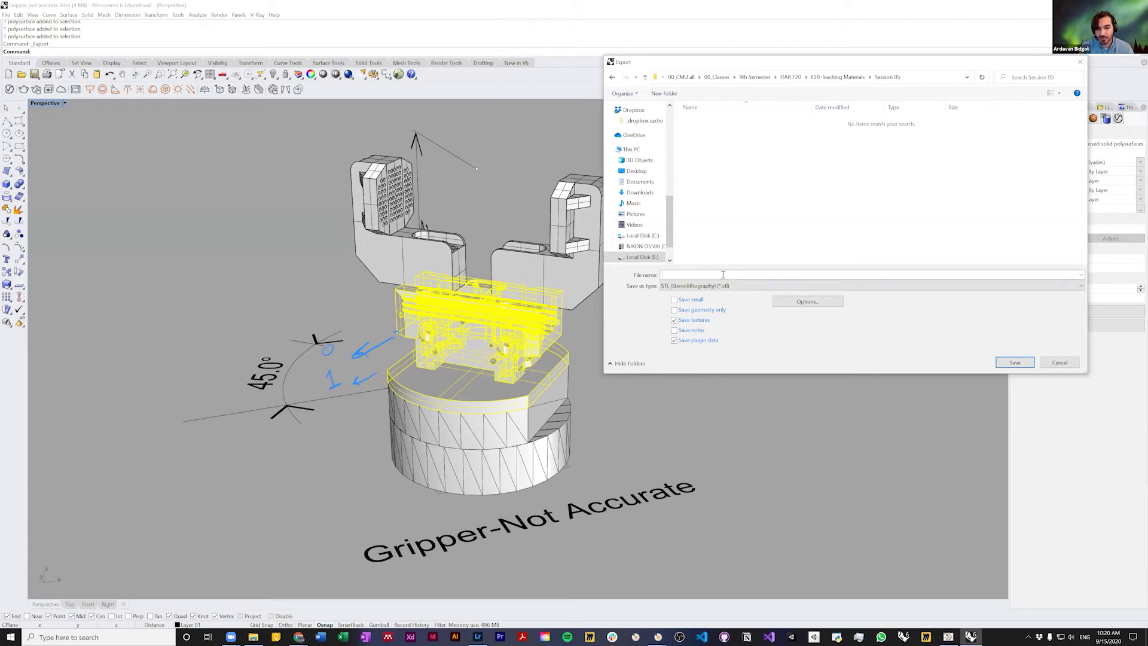
type("ipper")
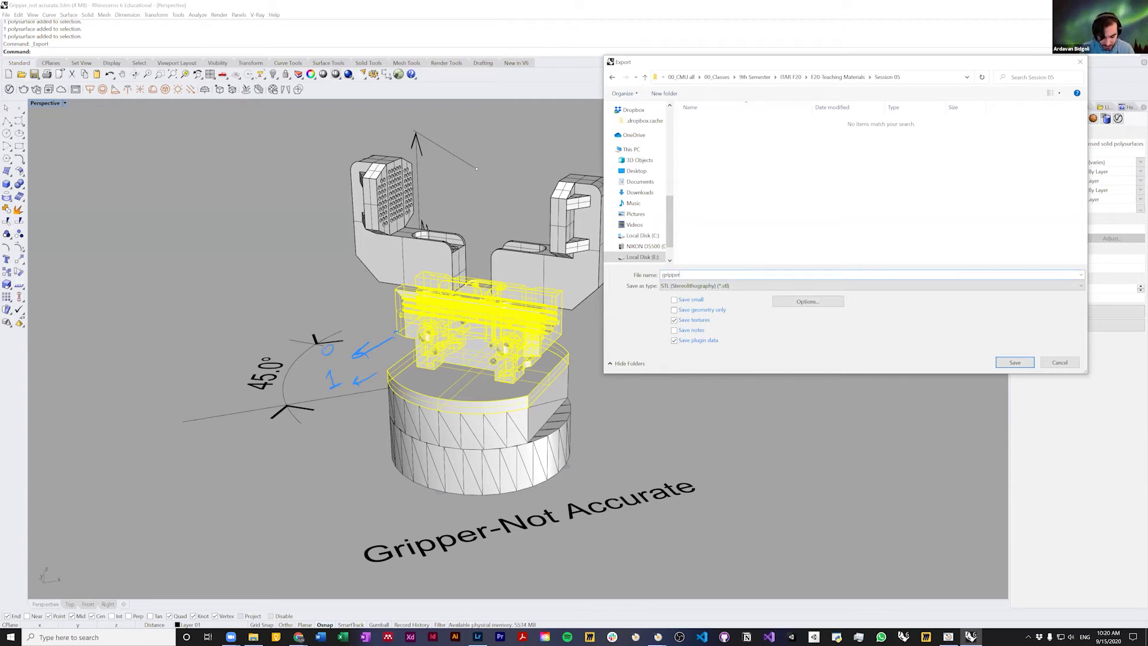
type("_base")
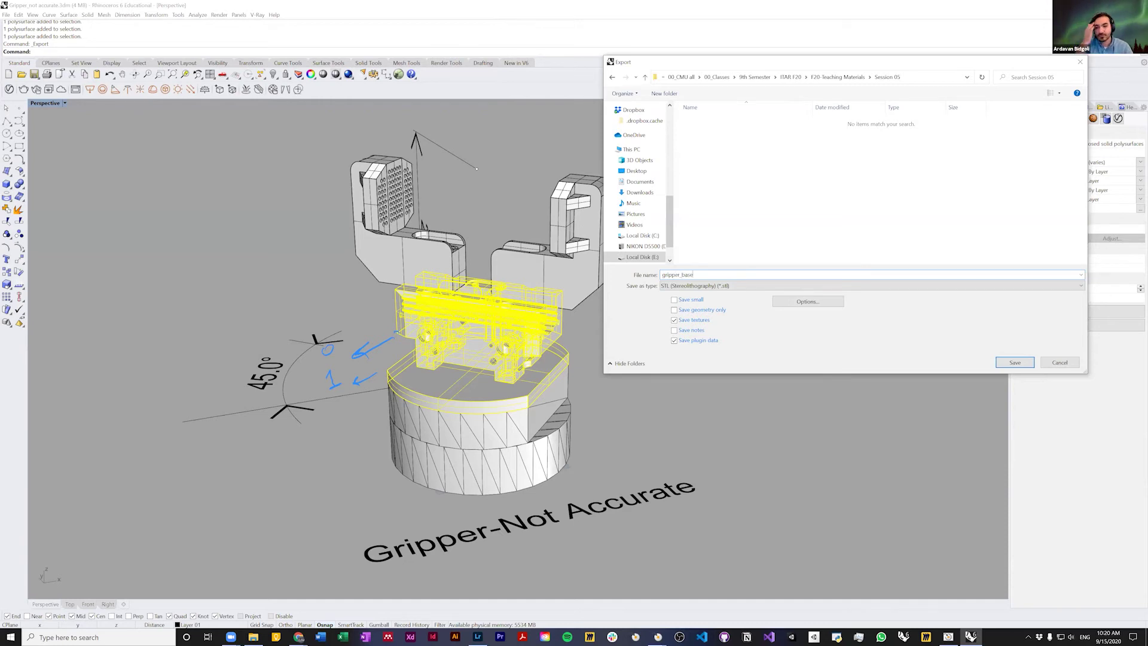
key("Return")
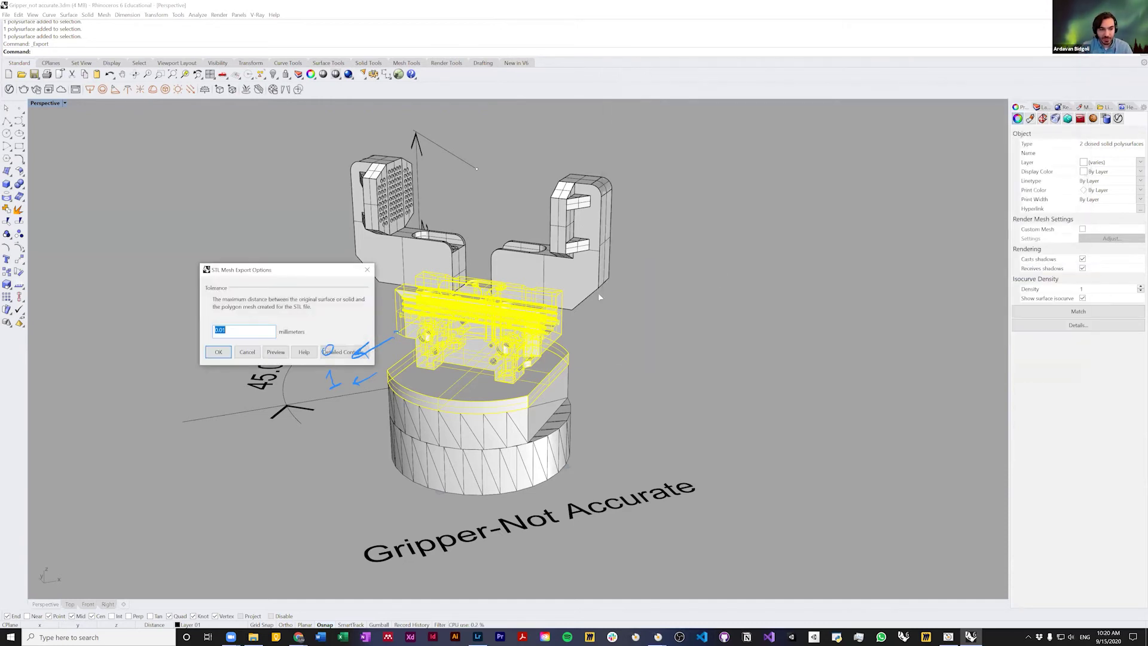
left_click_drag(223, 346, 220, 347)
left_click(217, 351)
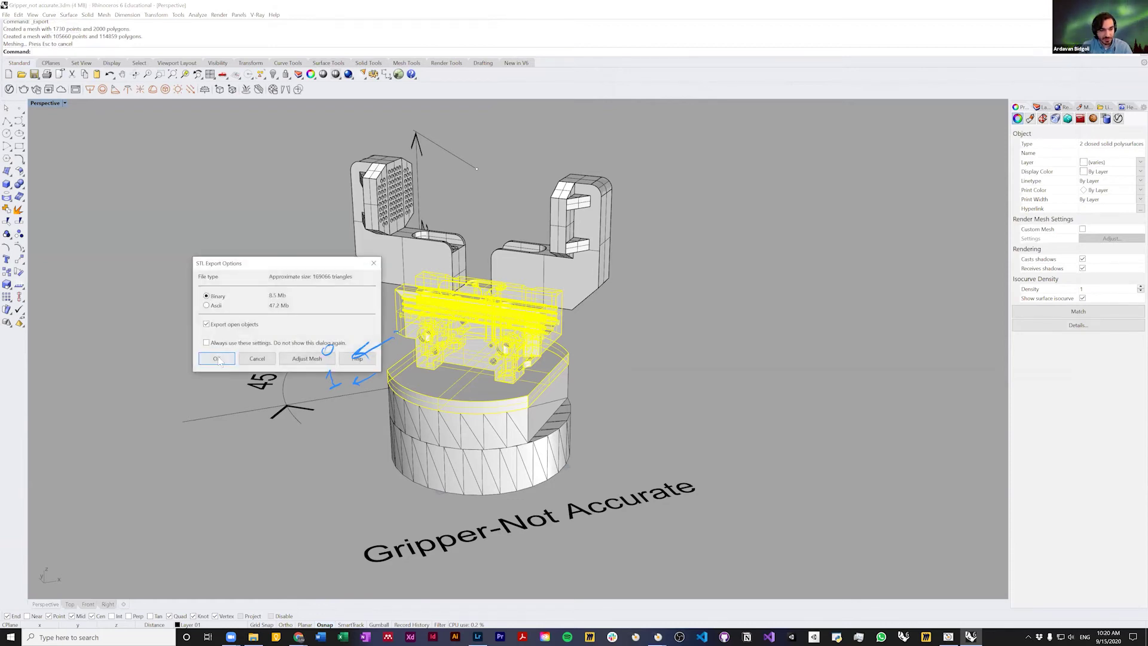
left_click(218, 359)
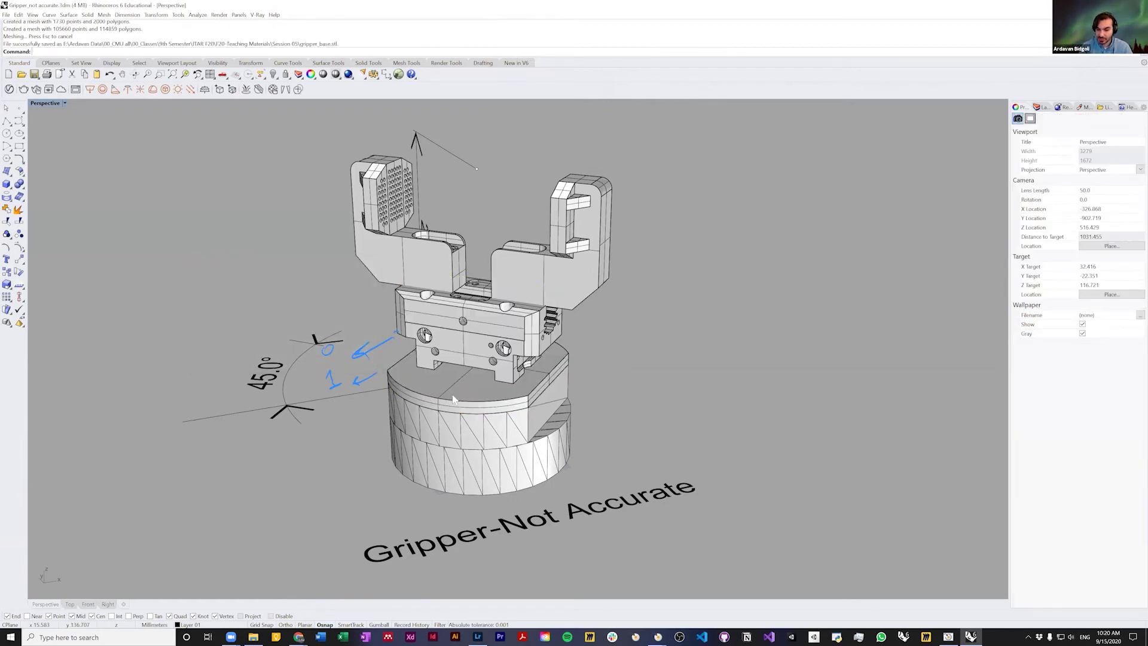
Step: Export the jaw with the studded pad facing the view as an STL named gripper_left_finger, using the default mesh settings
left_click(371, 233)
left_click(6, 14)
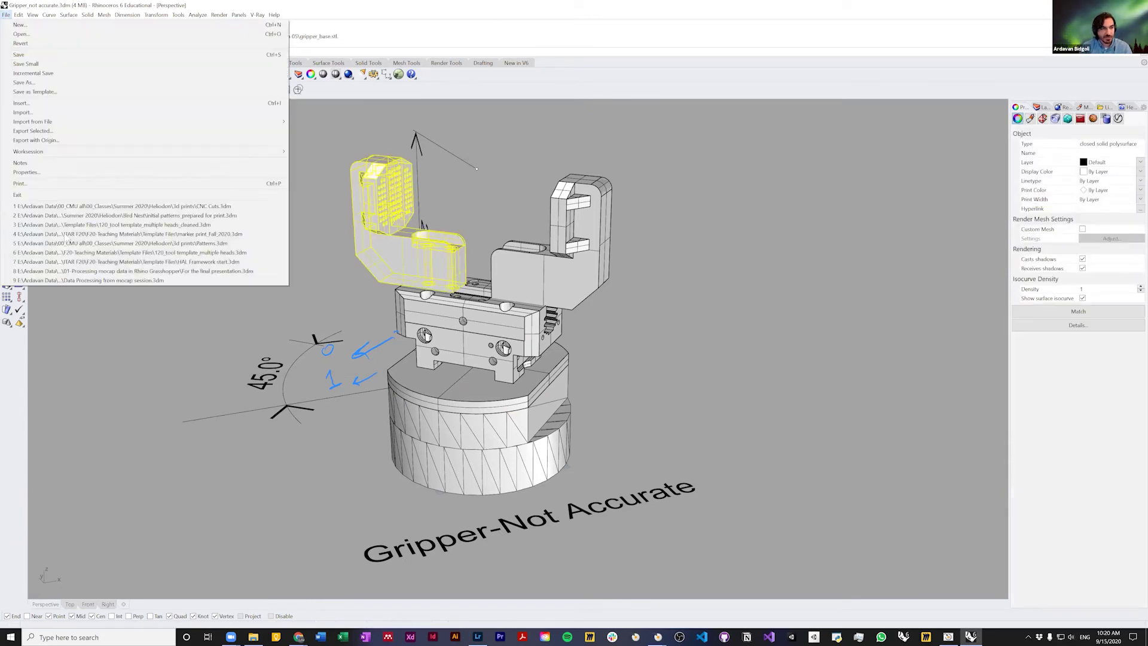
left_click(37, 131)
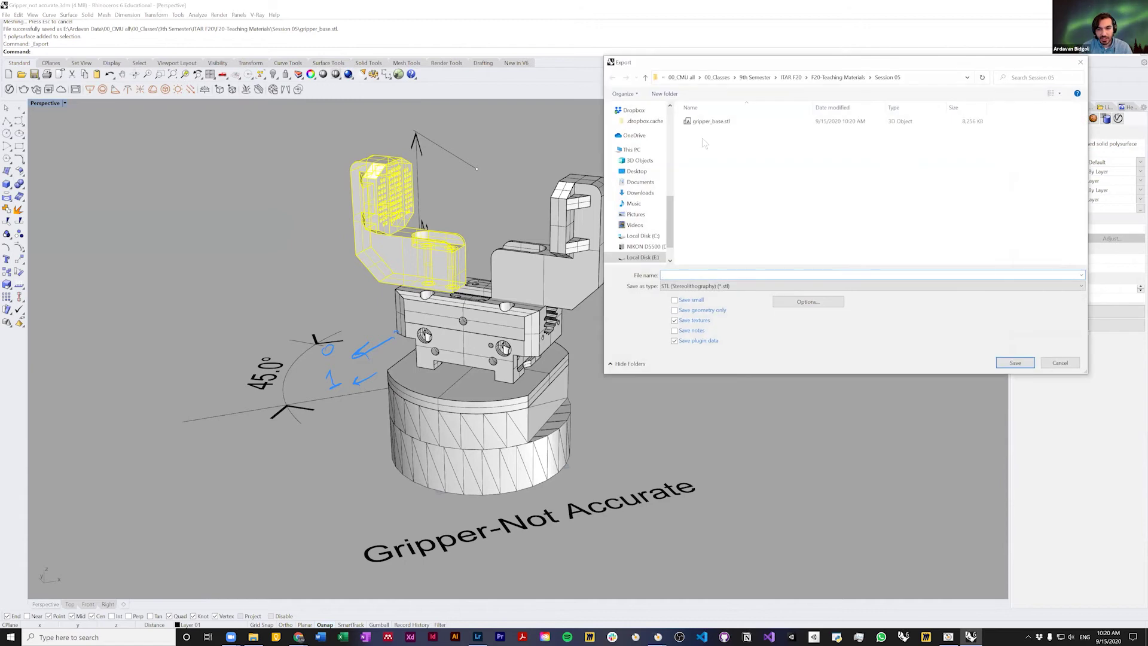
type("gripper")
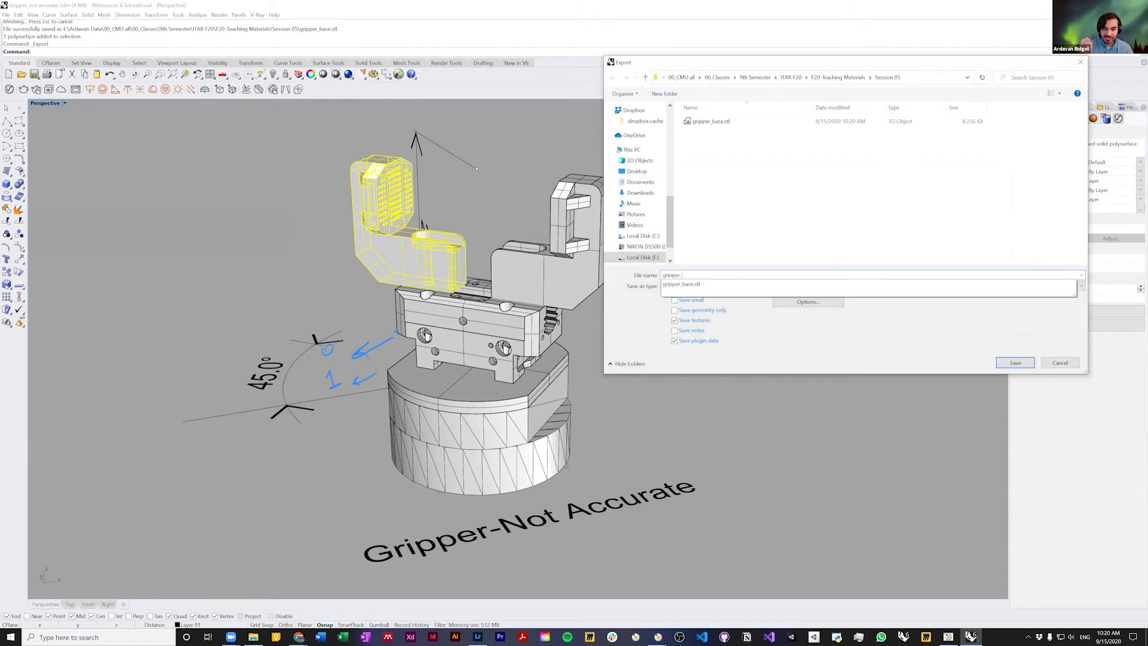
type("_left_finger")
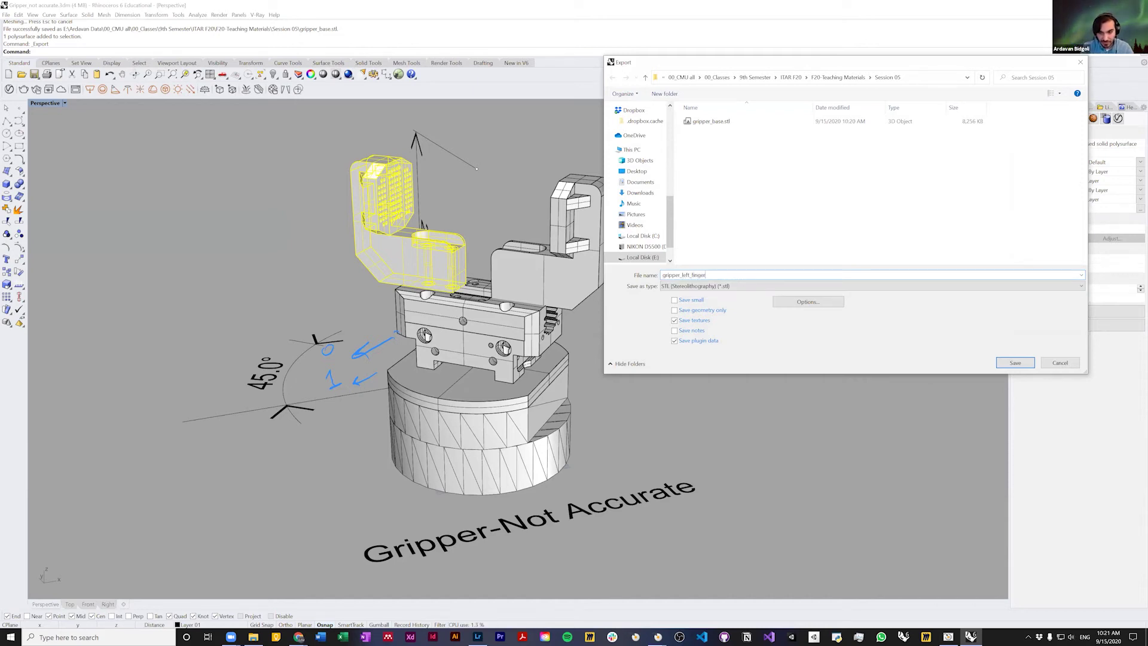
key("Return")
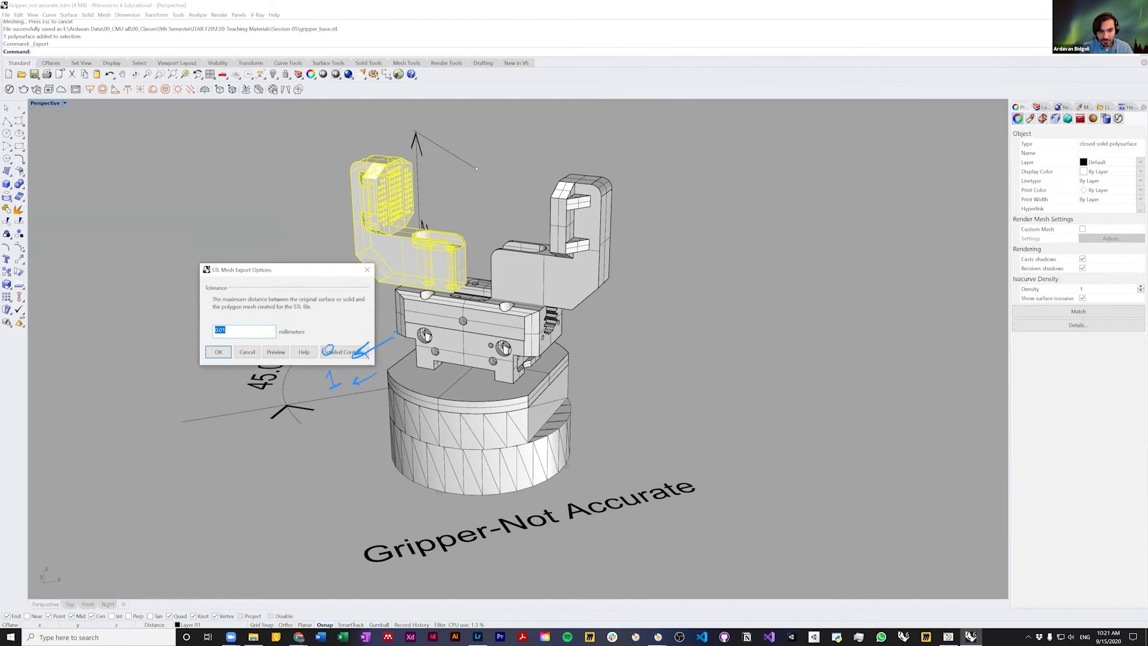
key("Return")
key("Return")
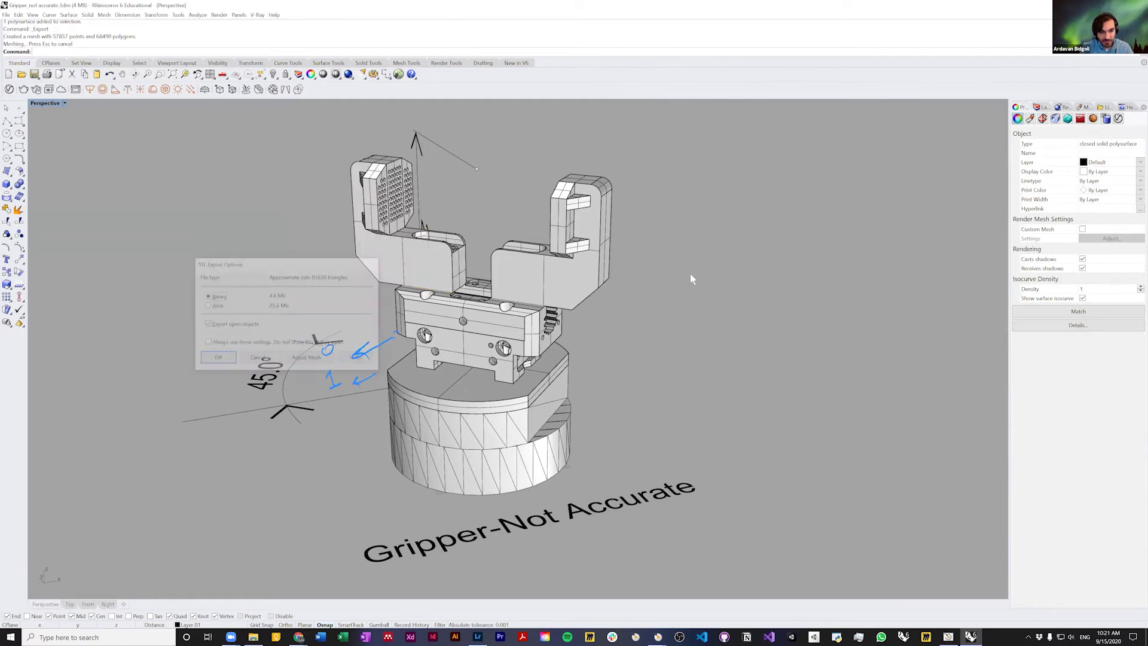
Step: Export the opposite jaw as an STL named gripper_right_finger, using the default mesh settings
left_click(568, 272)
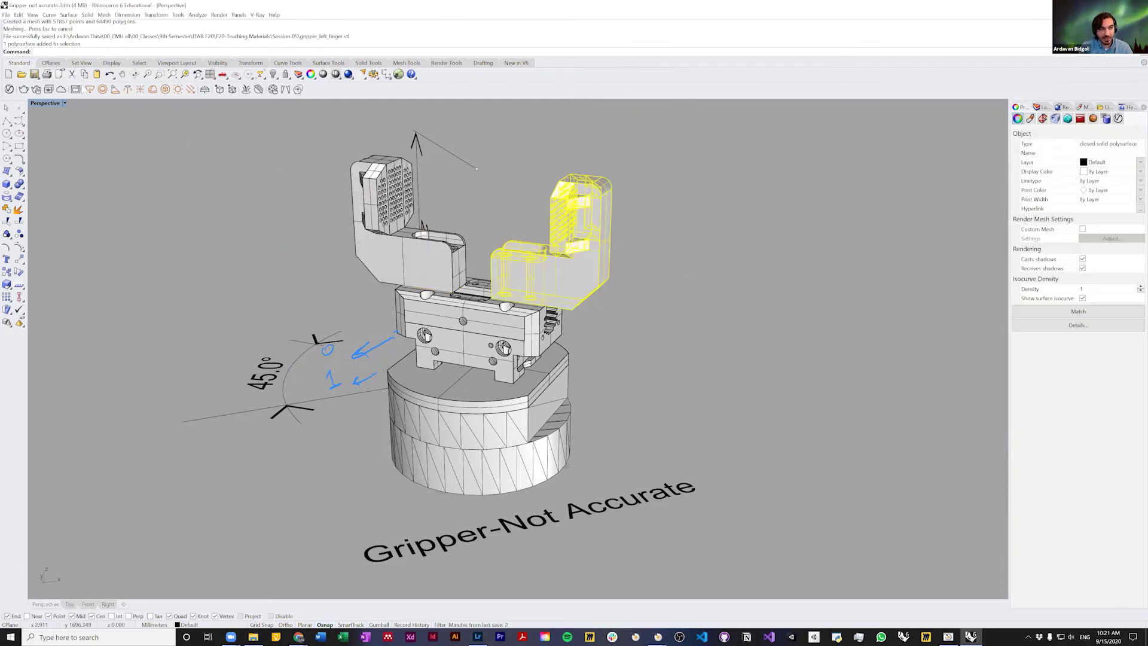
left_click(6, 14)
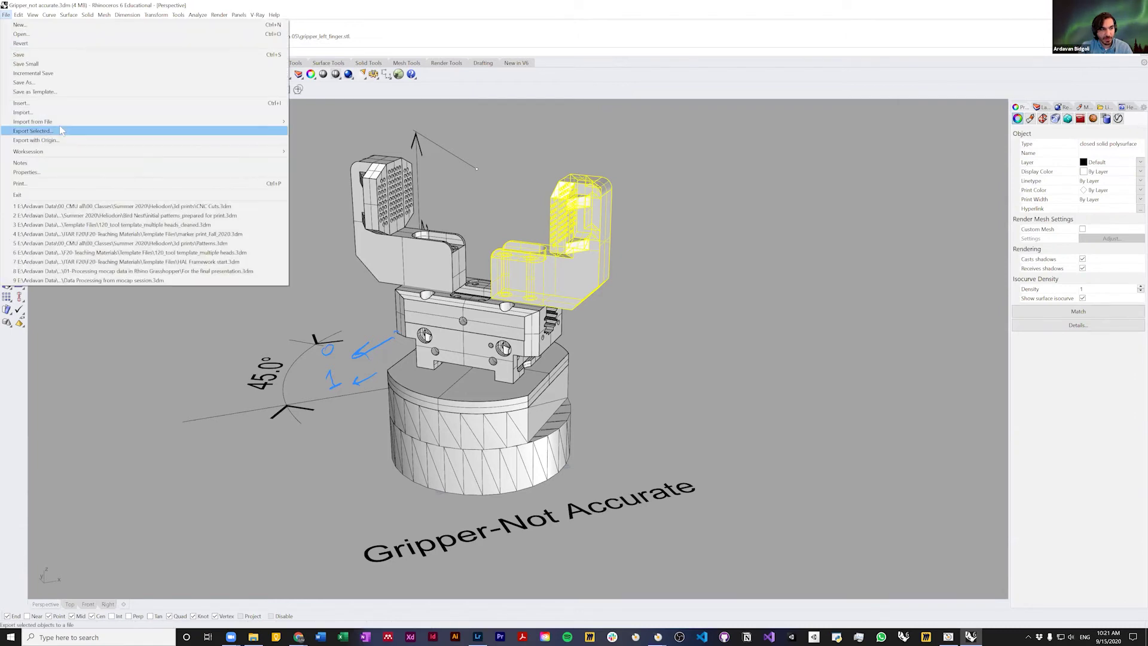
left_click(57, 130)
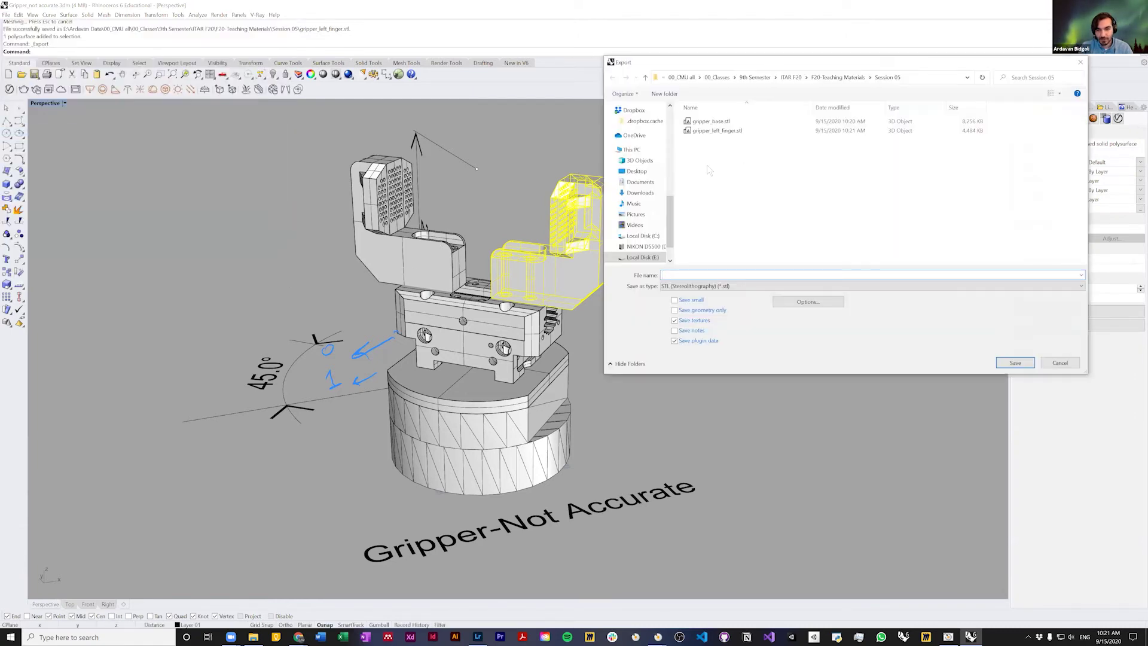
type("gripper_fri")
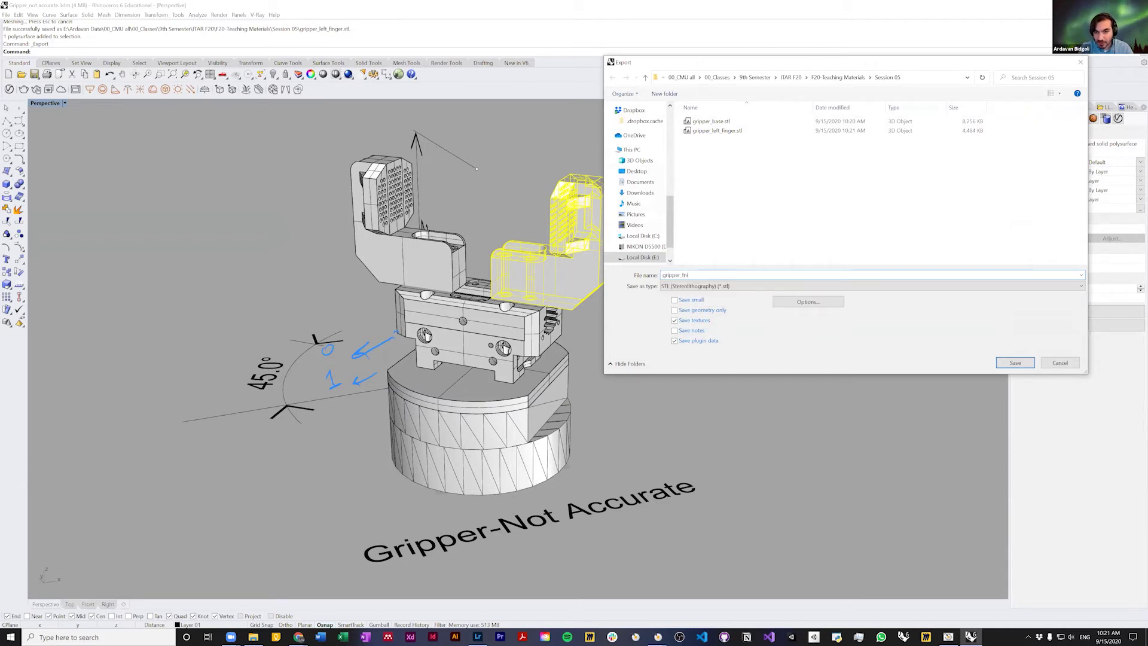
key("BackSpace")
key("BackSpace")
key("BackSpace")
type("r")
type("ight_finger")
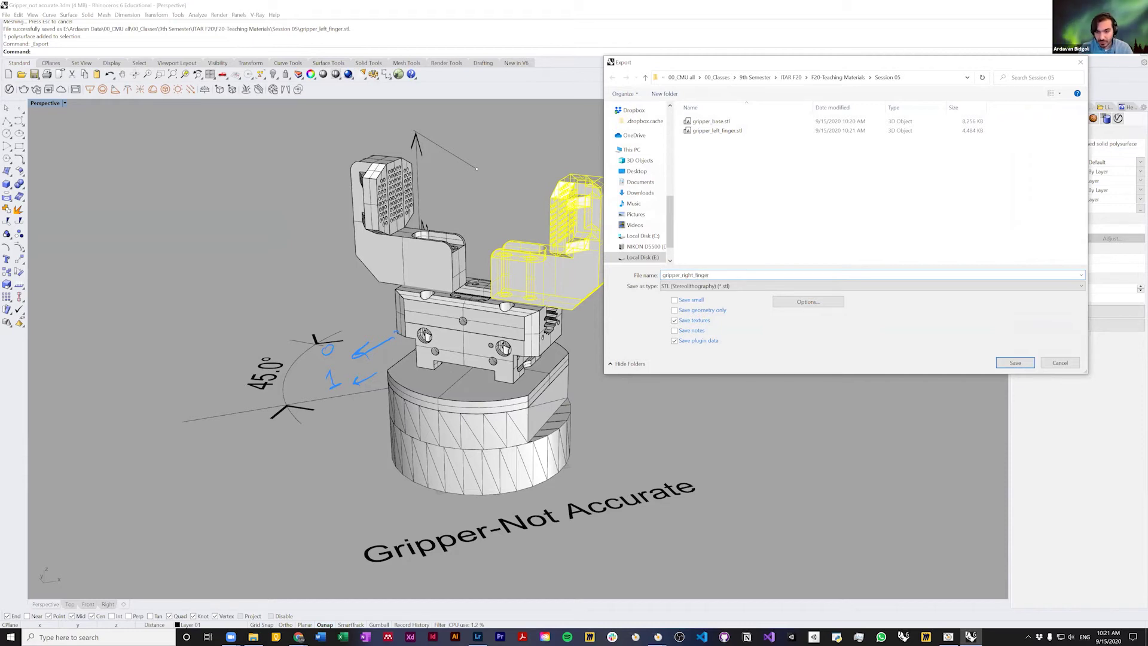
key("Return")
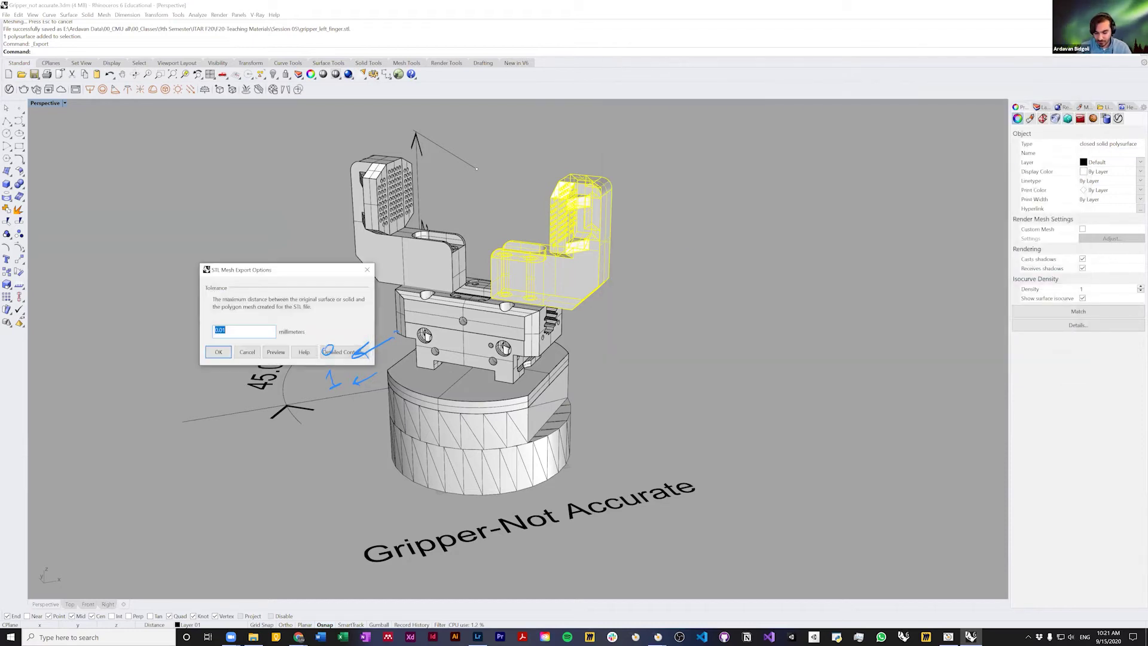
key("Return")
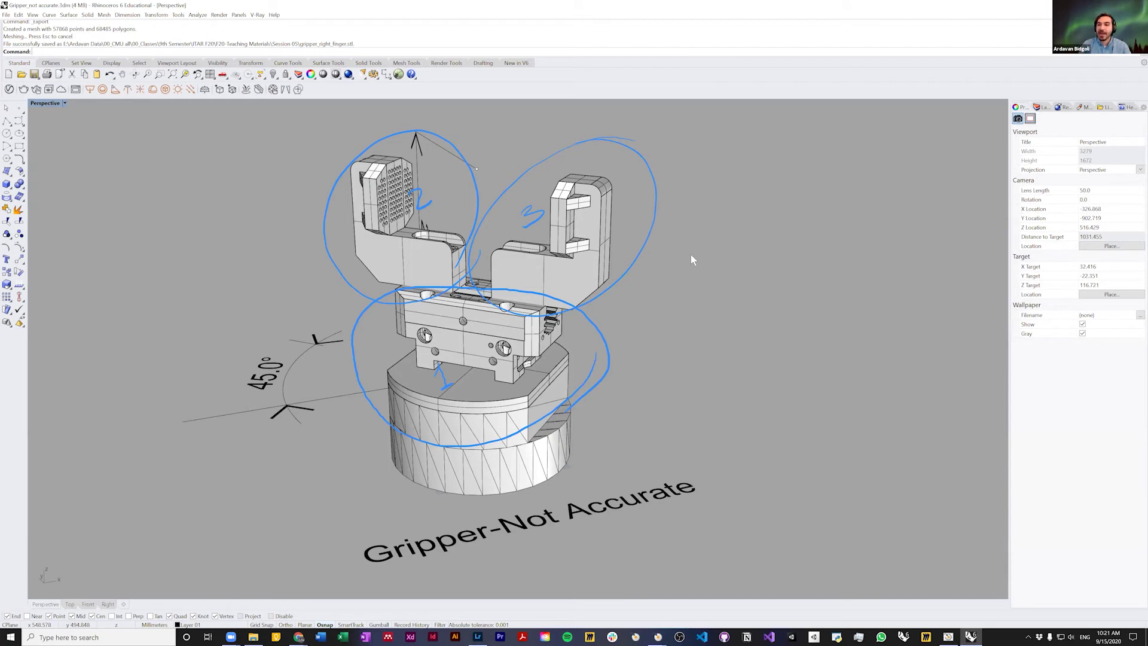
Step: Switch to RobotStudio and import gripper_base, gripper_left_finger and gripper_right_finger from the Session 05 folder into the station
key("alt+Tab")
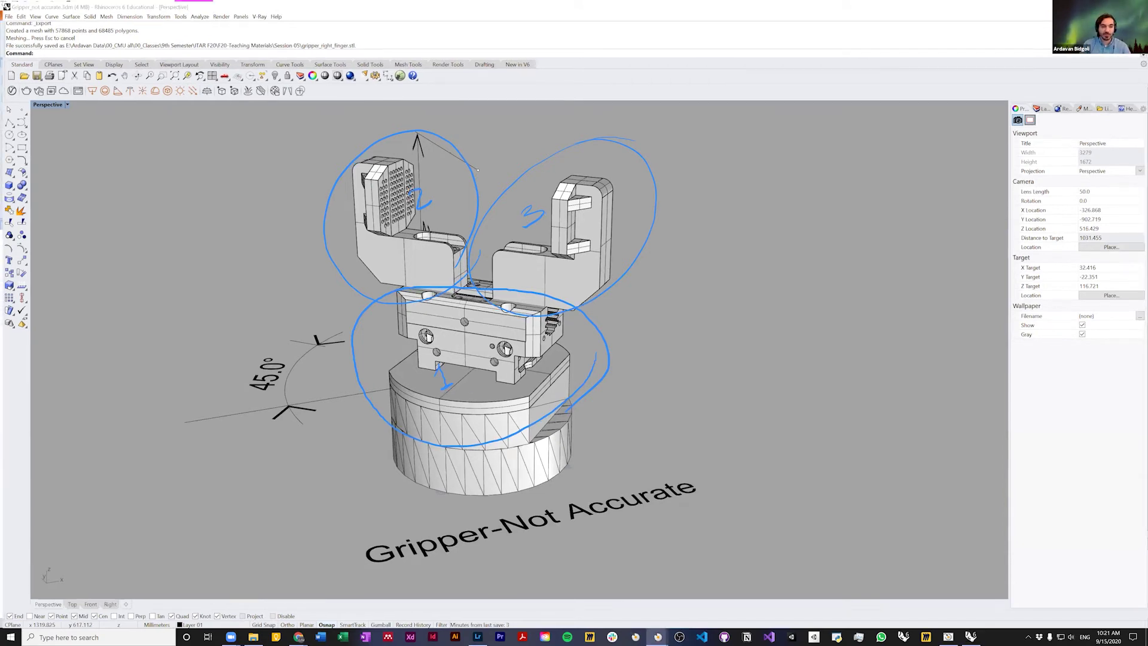
left_click(15, 225)
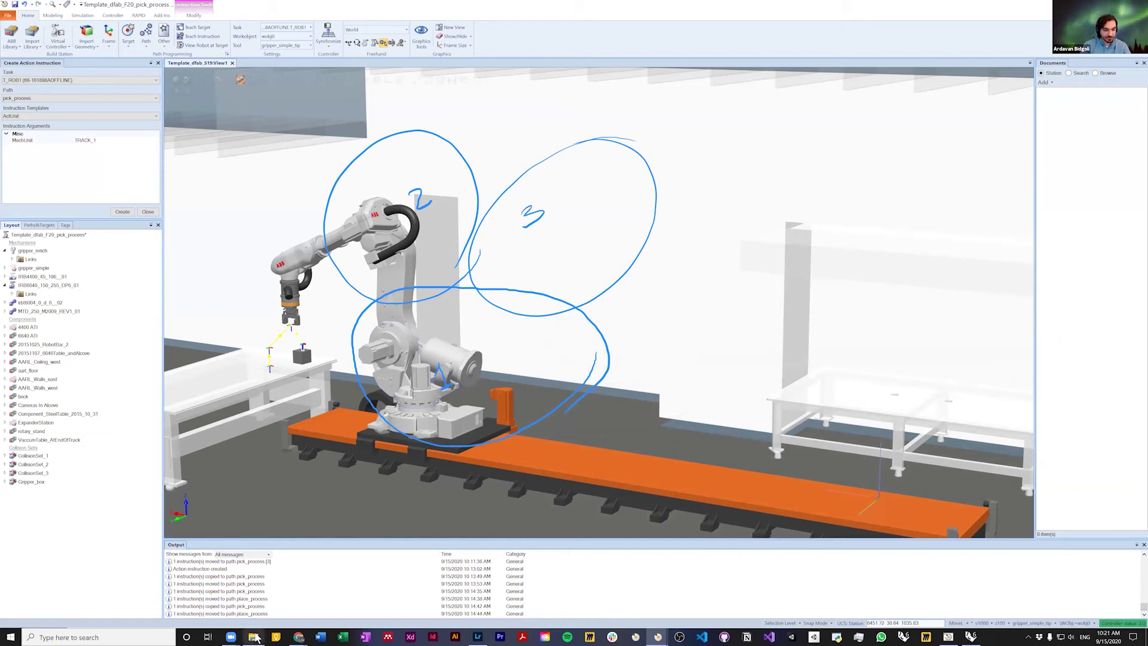
mouse_move(255, 637)
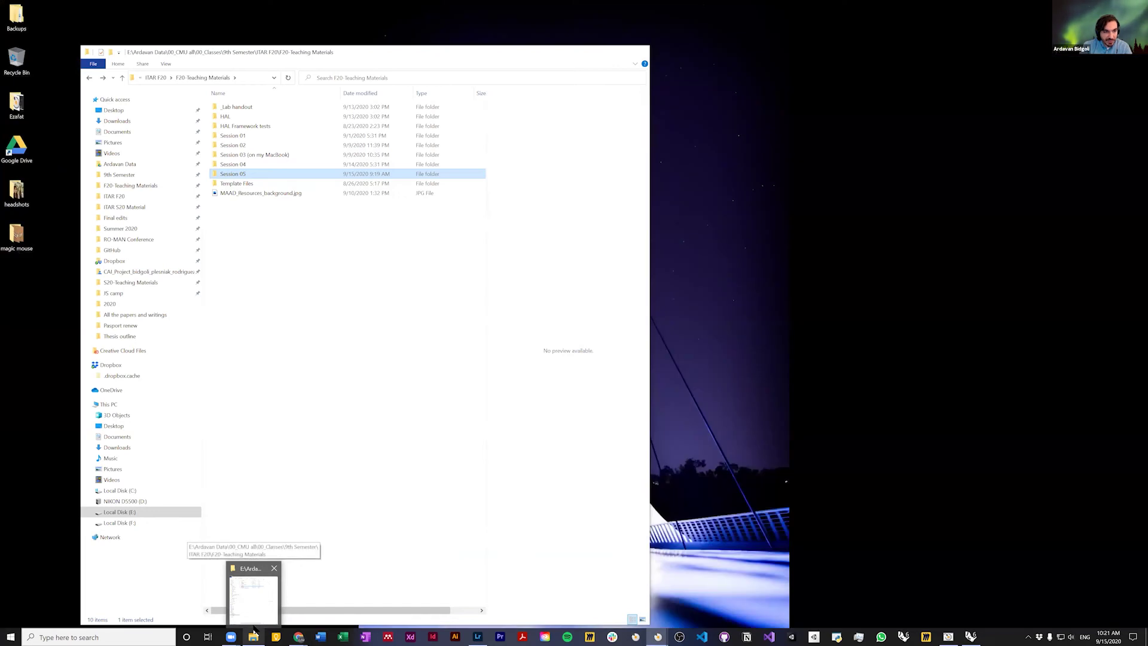
left_click(253, 598)
double_click(230, 174)
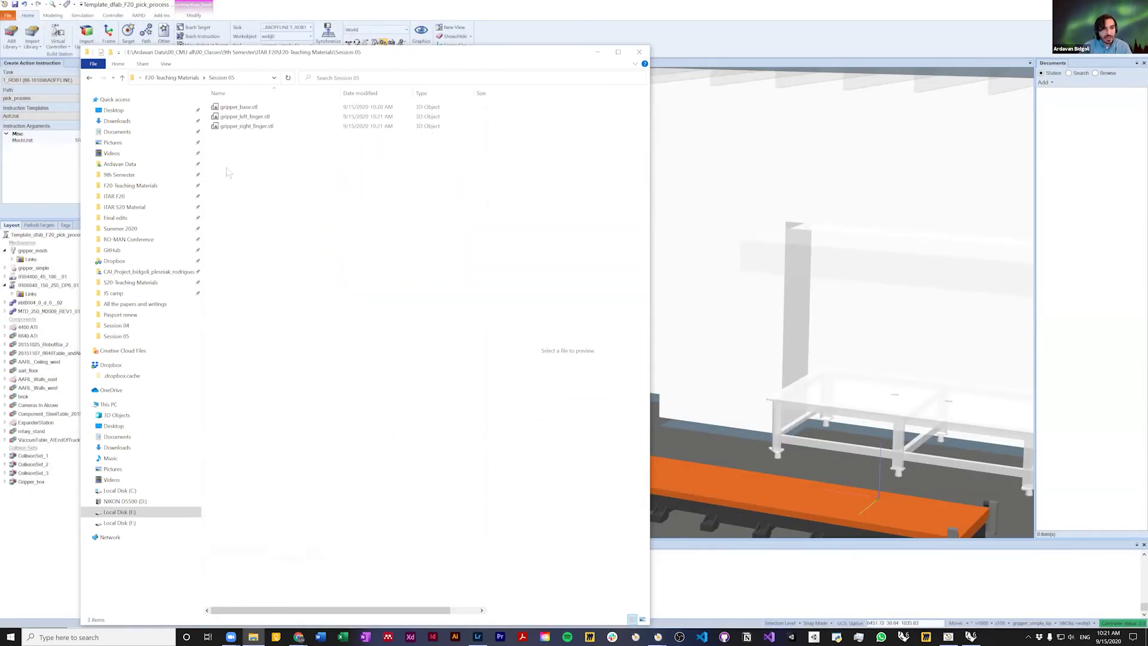
left_click_drag(381, 52, 296, 81)
left_click_drag(179, 185, 722, 263)
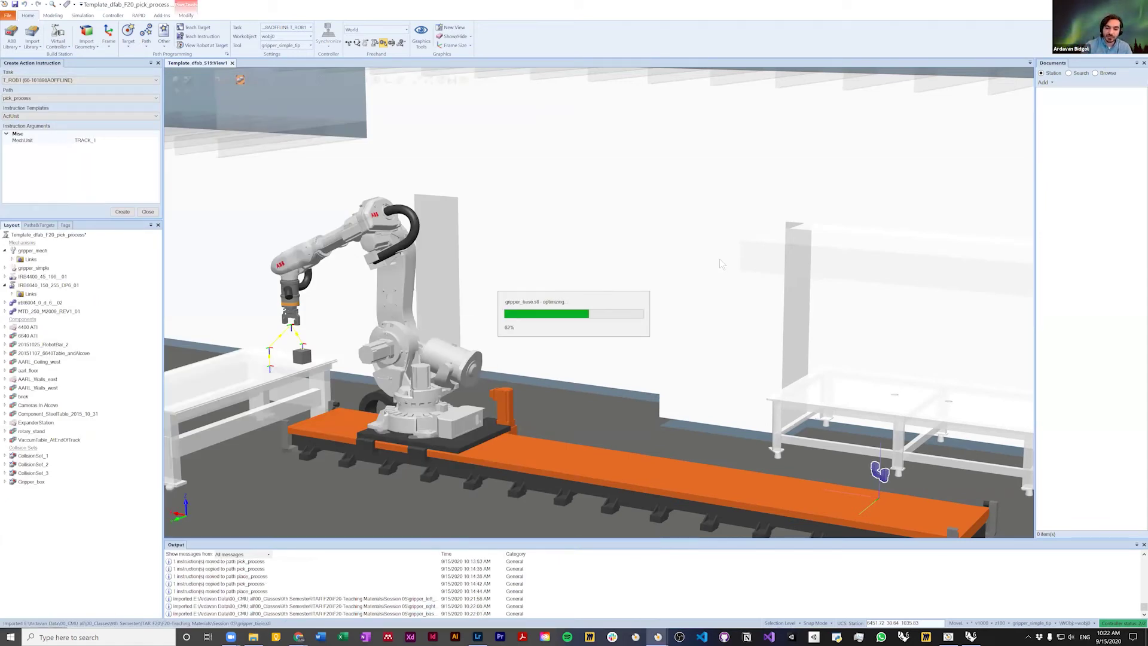
scroll(897, 496, "up", 8)
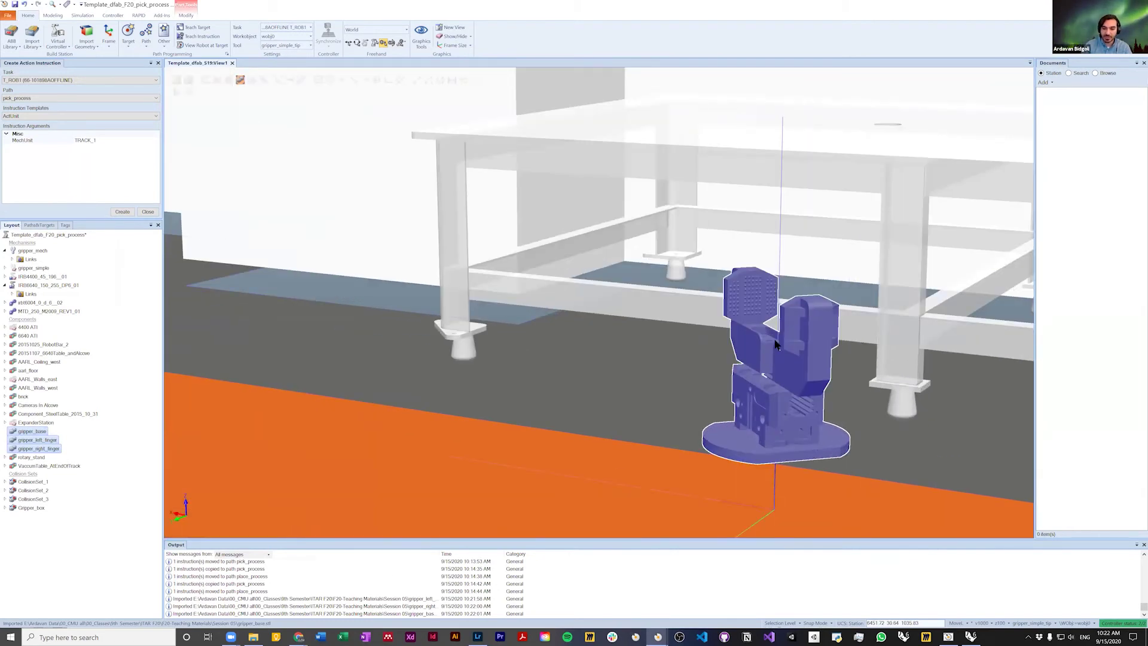
scroll(782, 333, "down", 6)
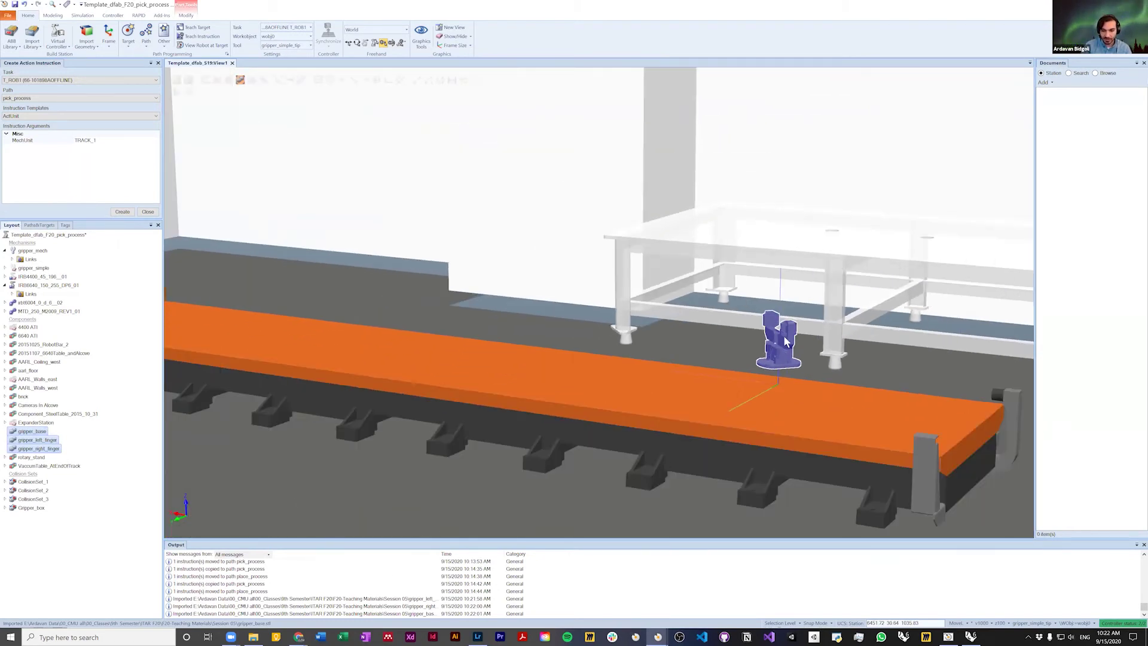
Step: Highlight the base and each finger of the imported gripper individually to check which geometry belongs to which part
double_click(44, 449)
left_click(44, 440)
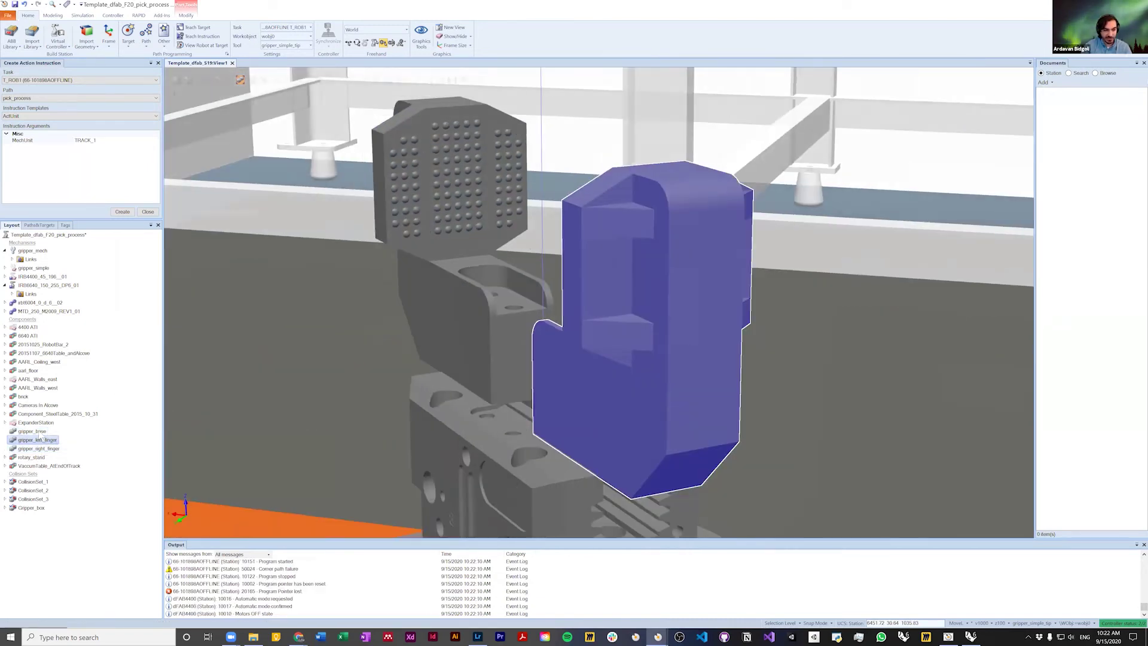
double_click(32, 431)
scroll(618, 165, "down", 3)
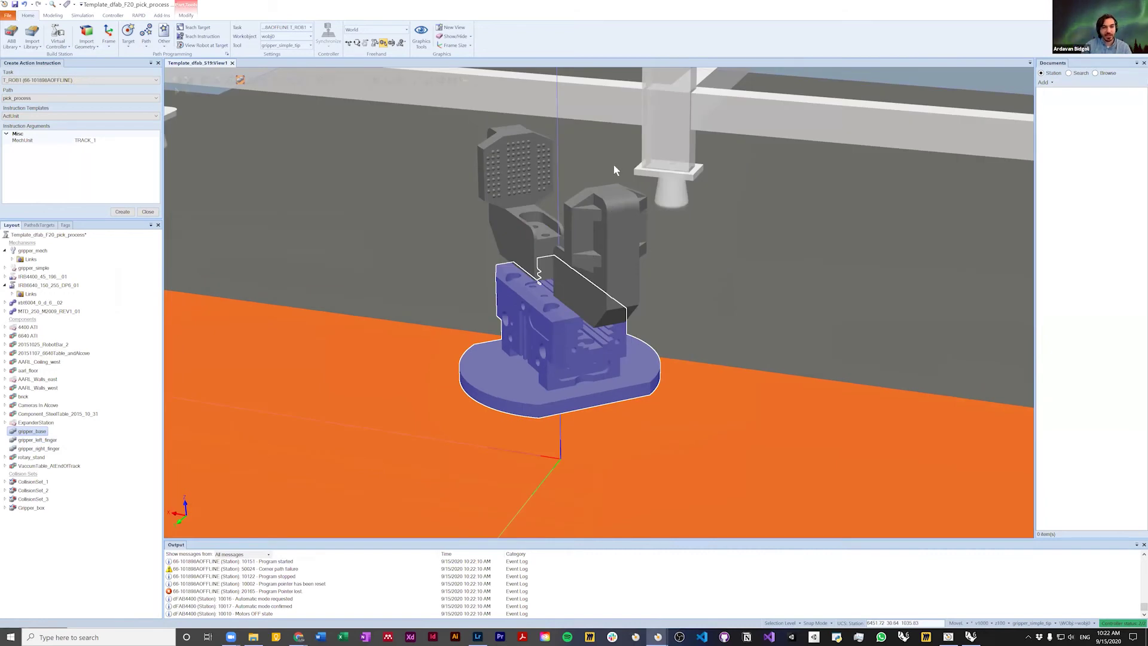
left_click(555, 225)
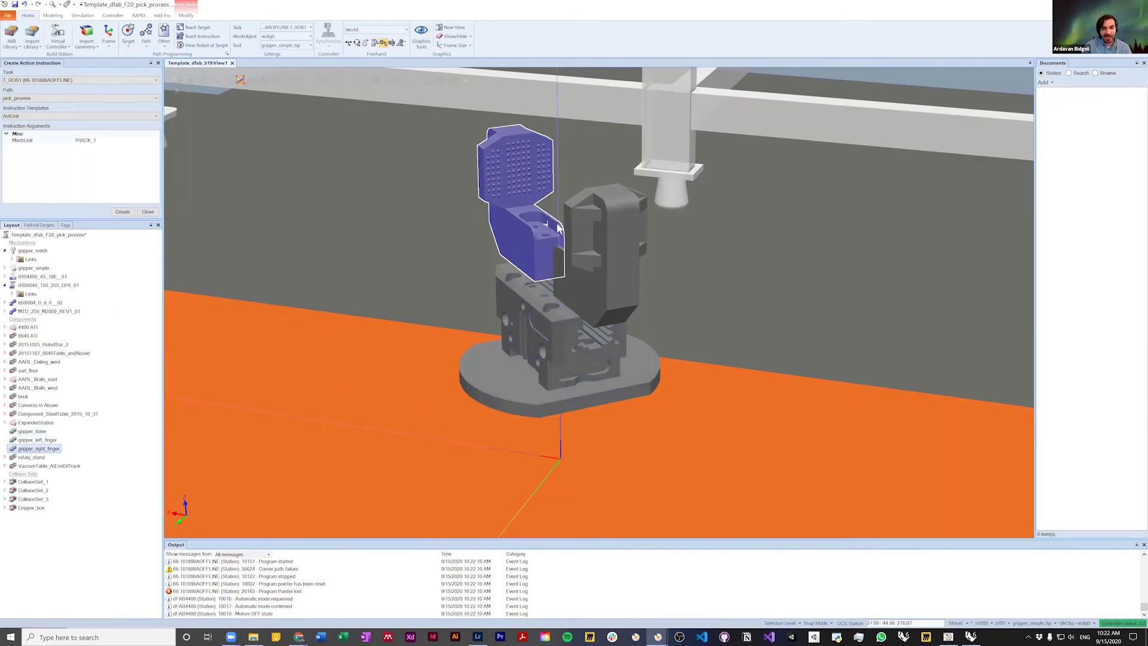
left_click(611, 280)
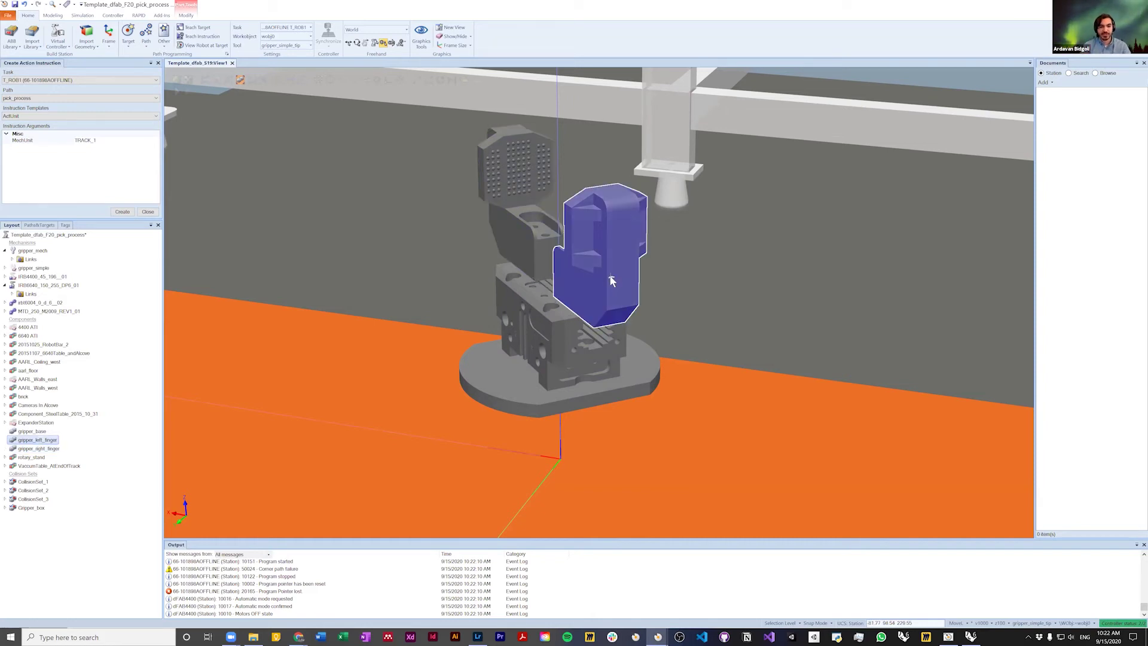
Step: Rotate gripper_base, gripper_left_finger and gripper_right_finger together by 45 degrees about the world Z axis
left_click(532, 225, "shift")
left_click(539, 316, "shift")
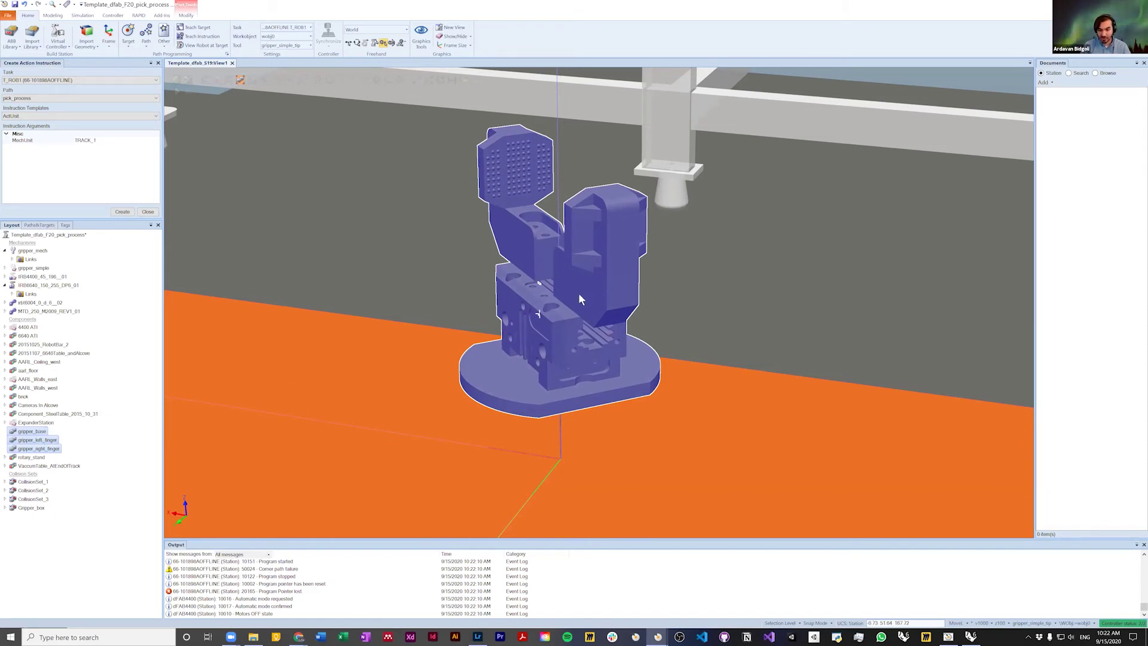
right_click(26, 429)
mouse_move(66, 333)
left_click(103, 353)
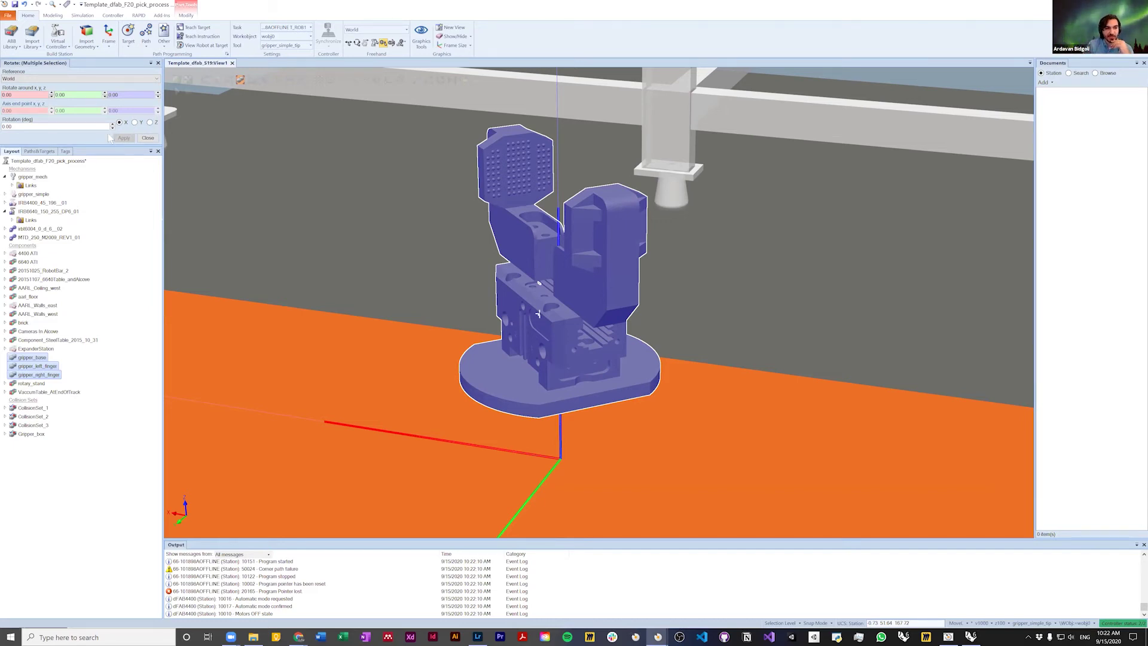
left_click(76, 78)
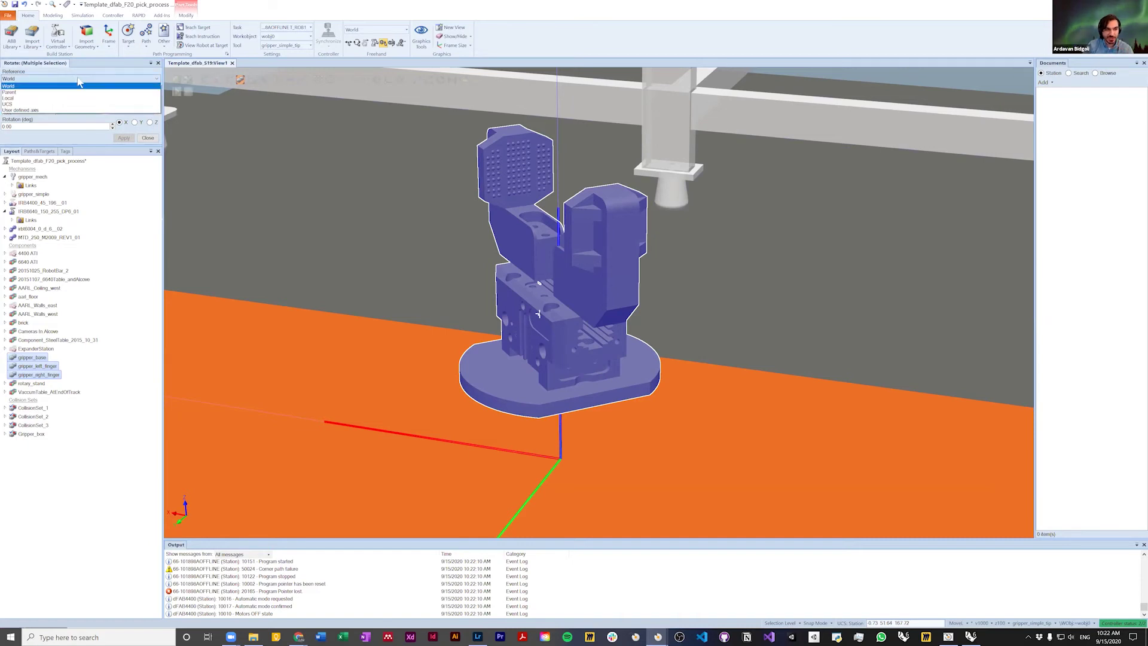
left_click(76, 85)
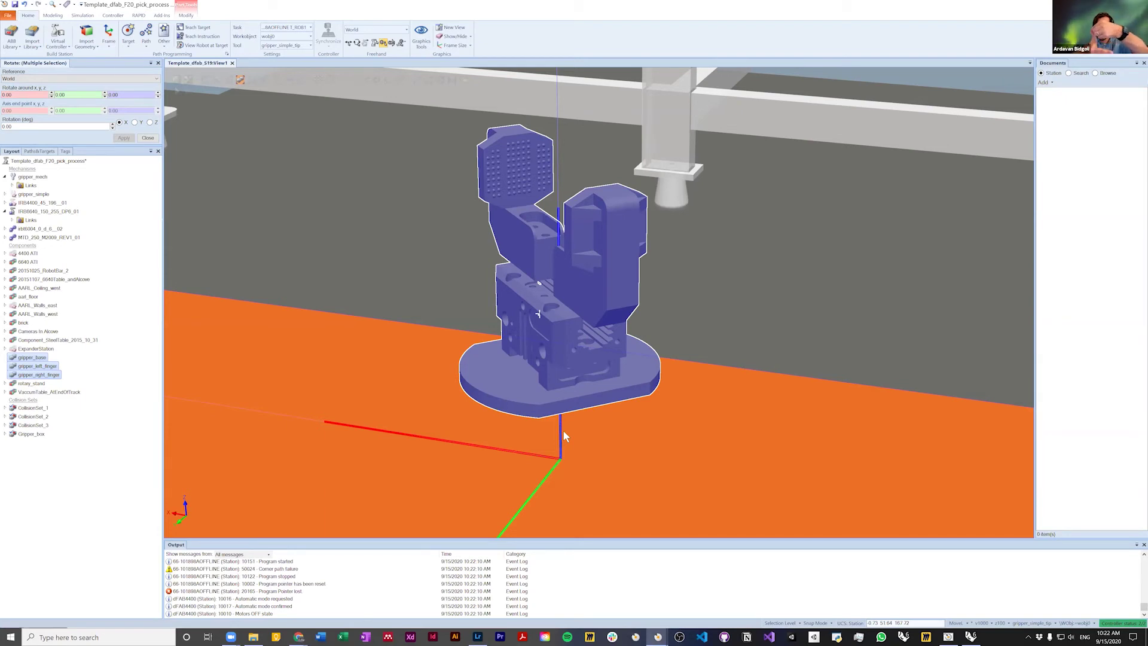
left_click(150, 122)
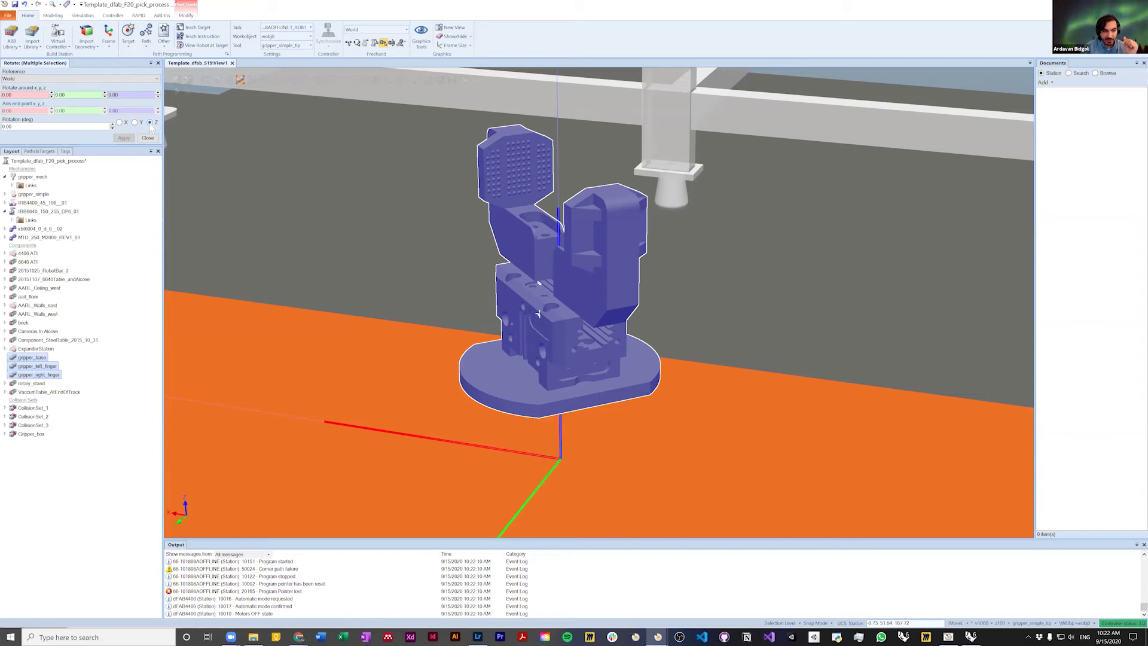
left_click(34, 128)
type("45")
left_click(123, 138)
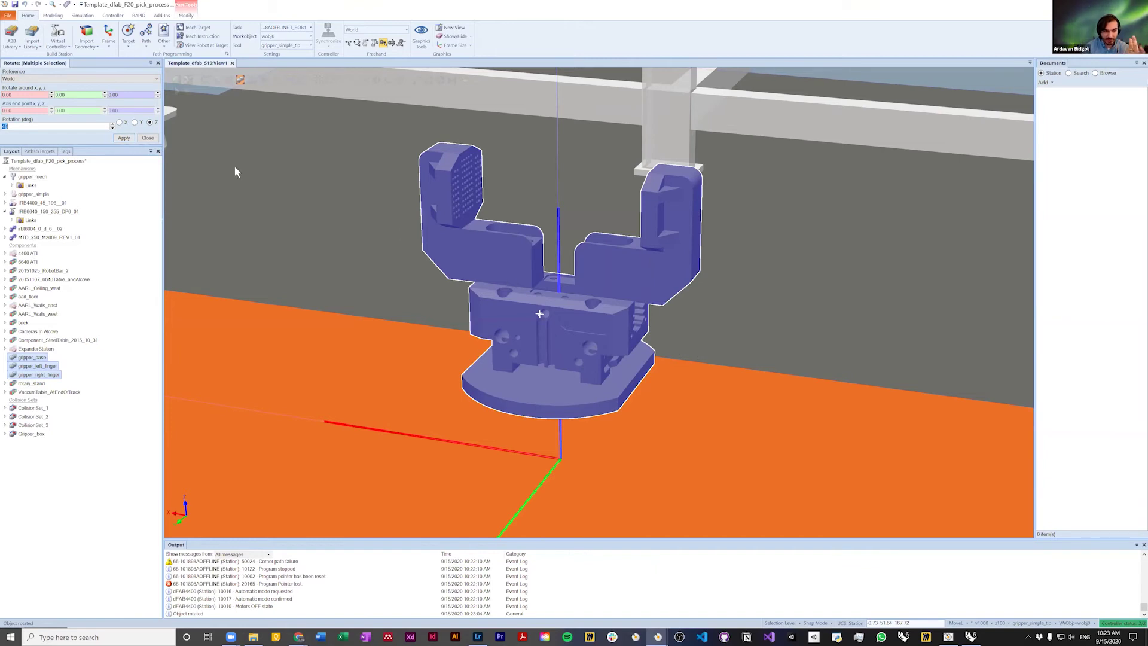
left_click(149, 138)
Step: Start a new mechanism named gripper_mechanical and set its mechanism type to Tool
left_click(600, 255)
left_click(528, 241)
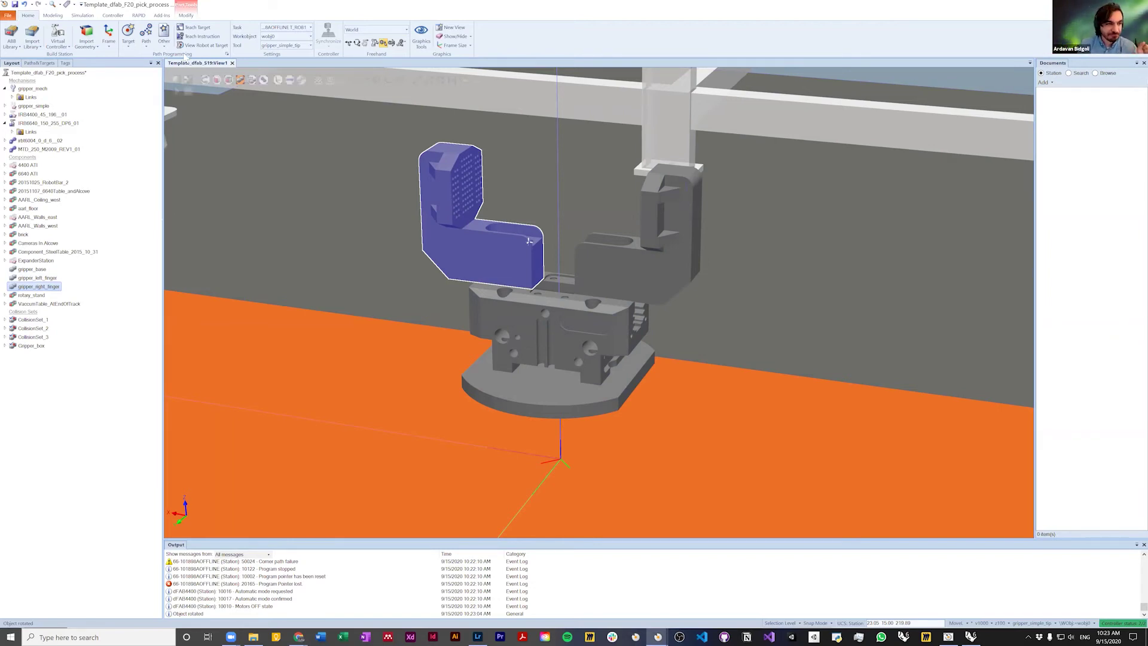
left_click(52, 15)
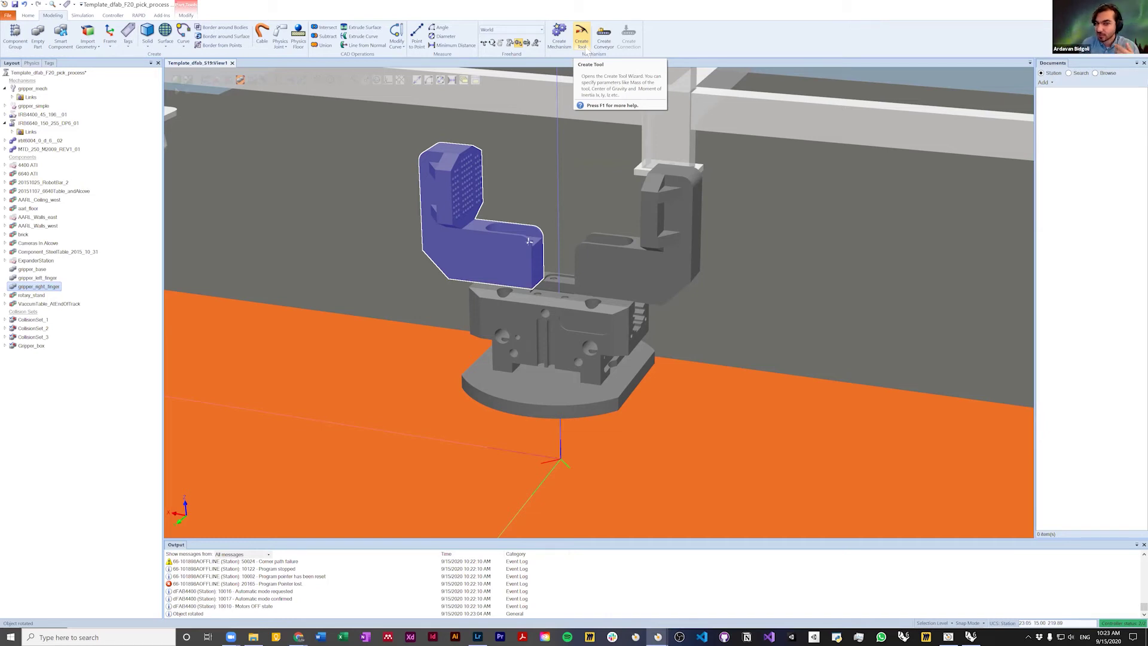
left_click(559, 39)
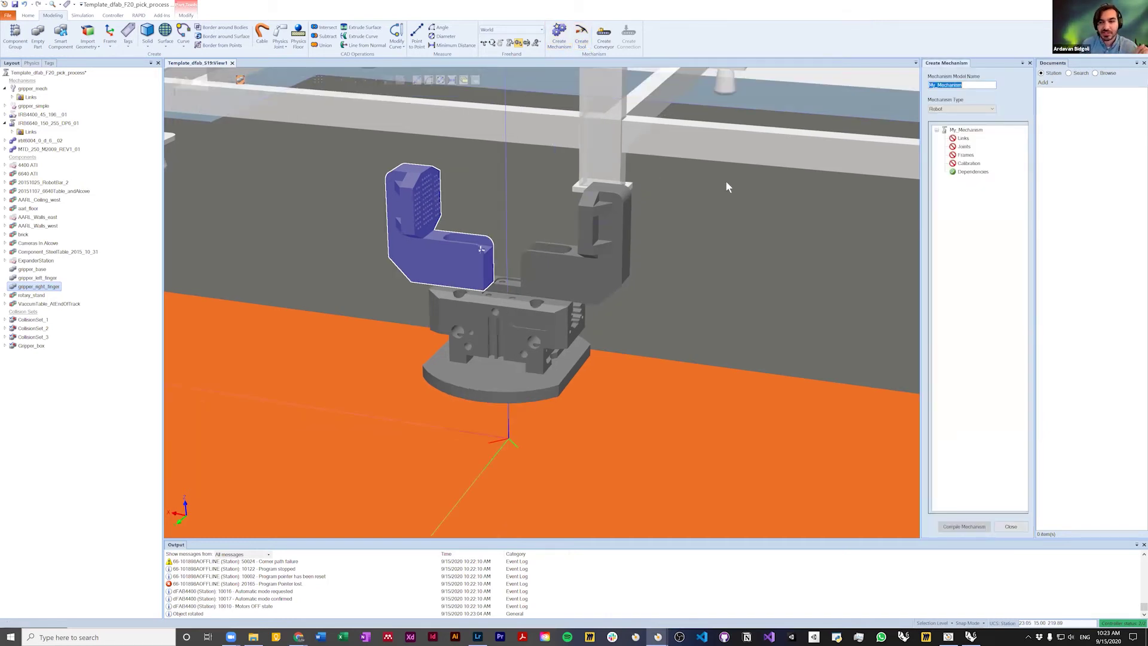
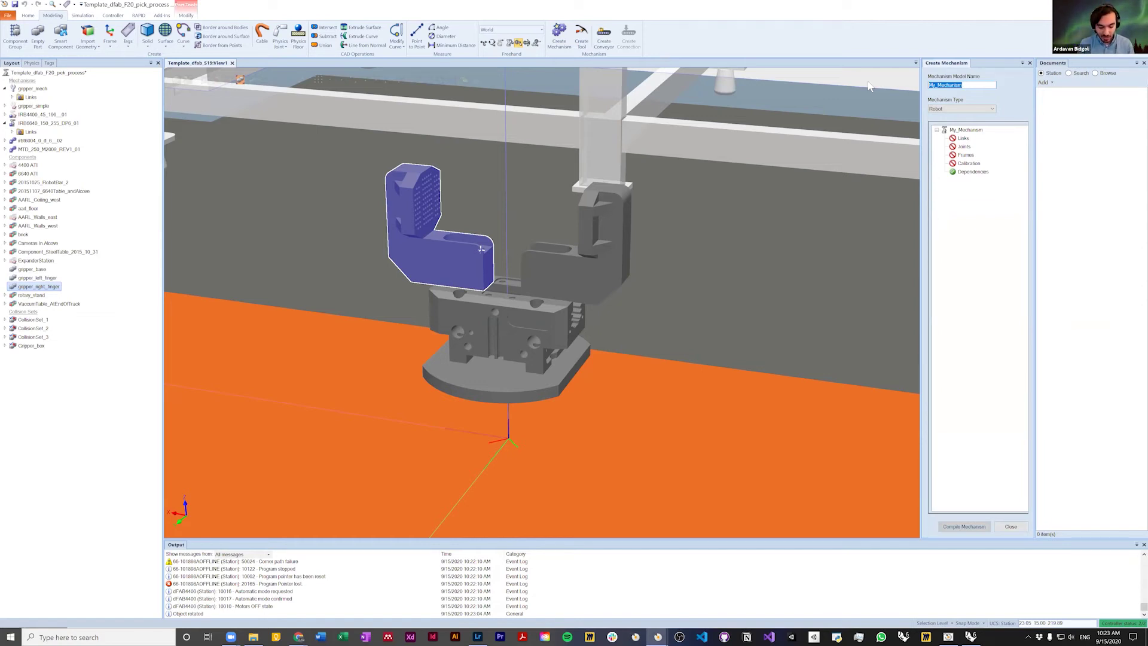
type("gripper")
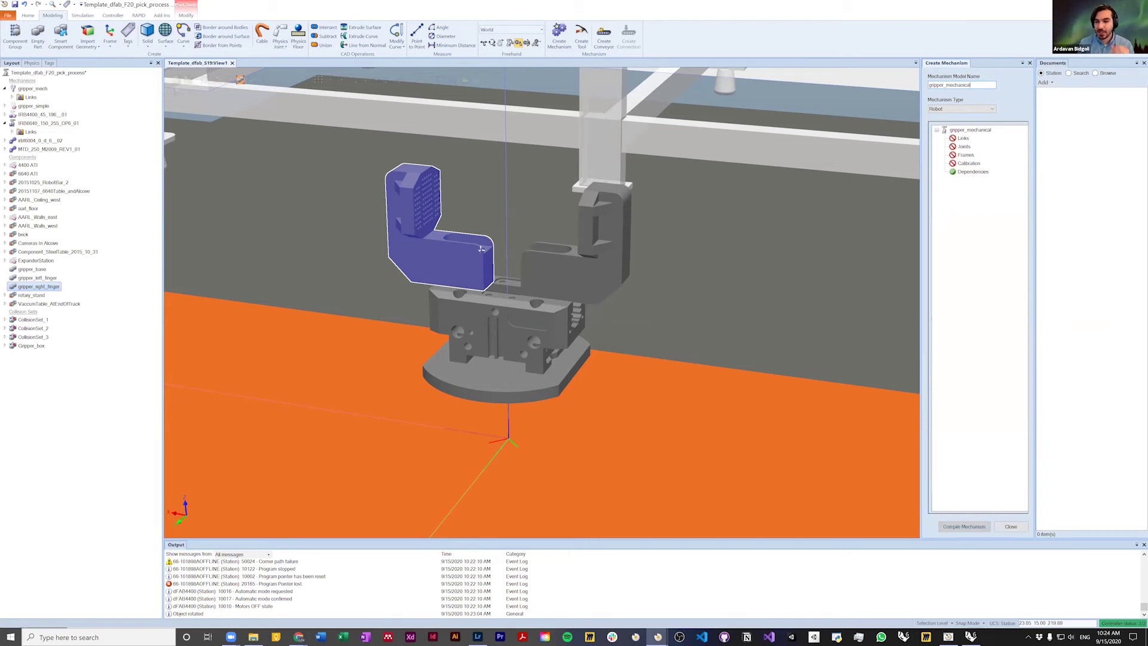
left_click(955, 112)
left_click(945, 125)
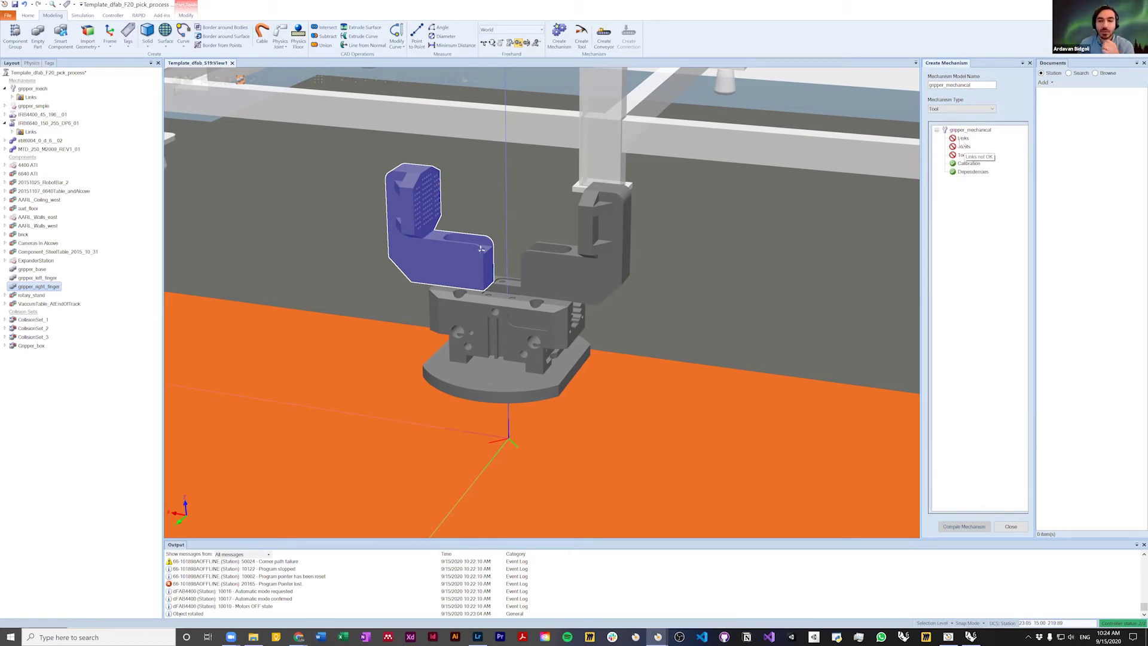
Step: Start a new link named base in the mechanism and choose gripper_base as its component
double_click(963, 139)
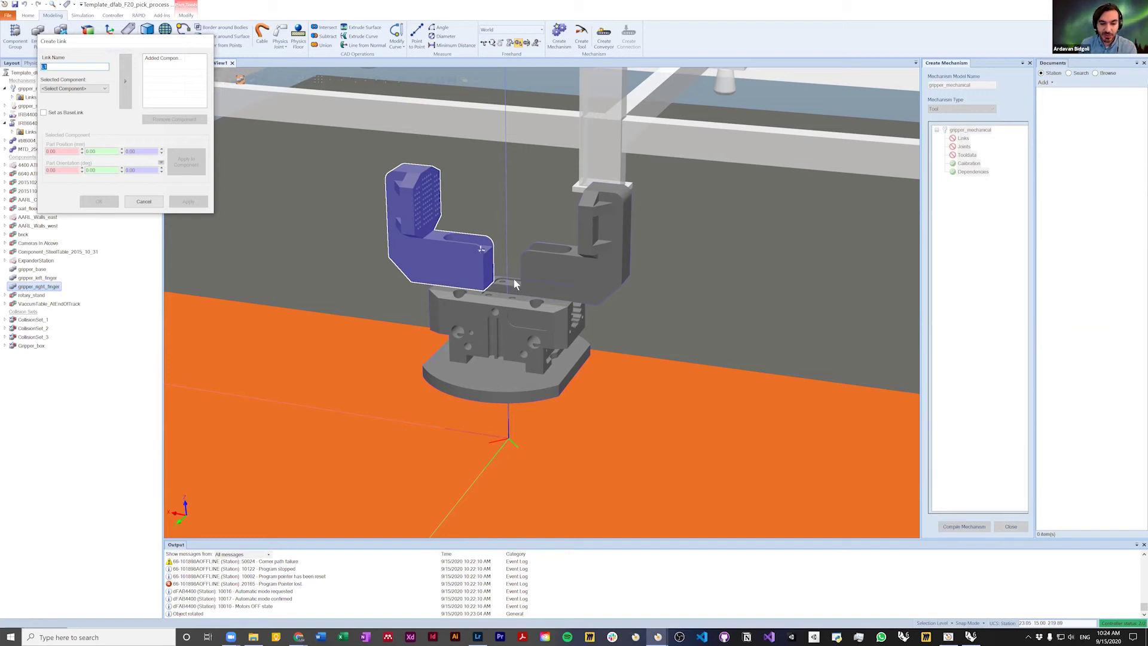
left_click(508, 343)
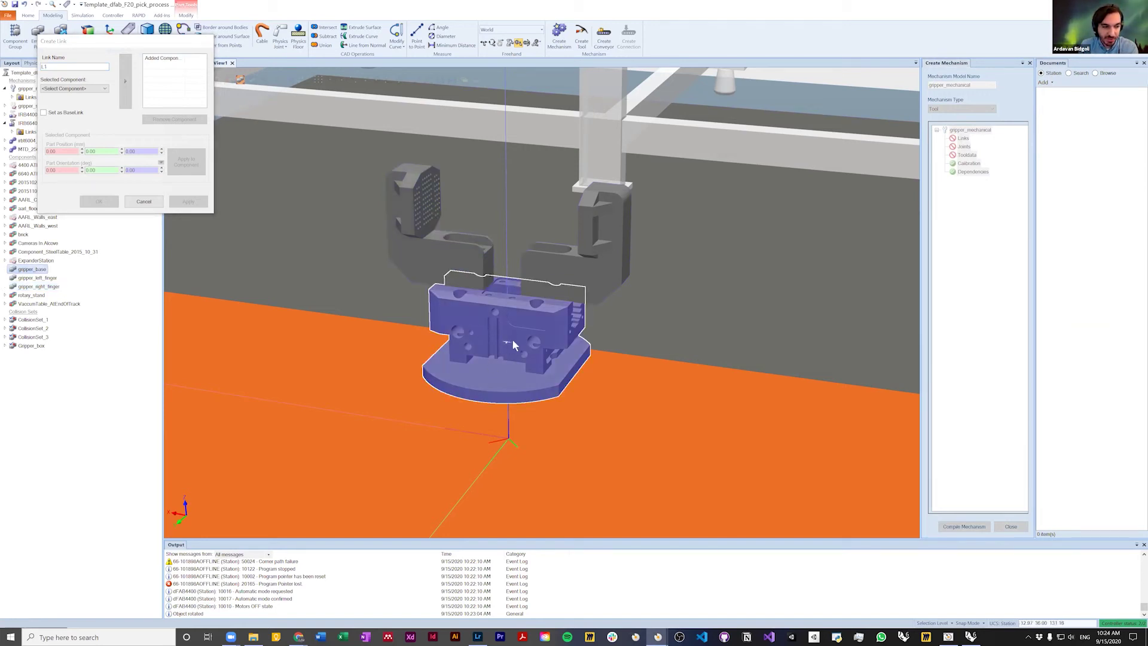
left_click(460, 267)
left_click(583, 267)
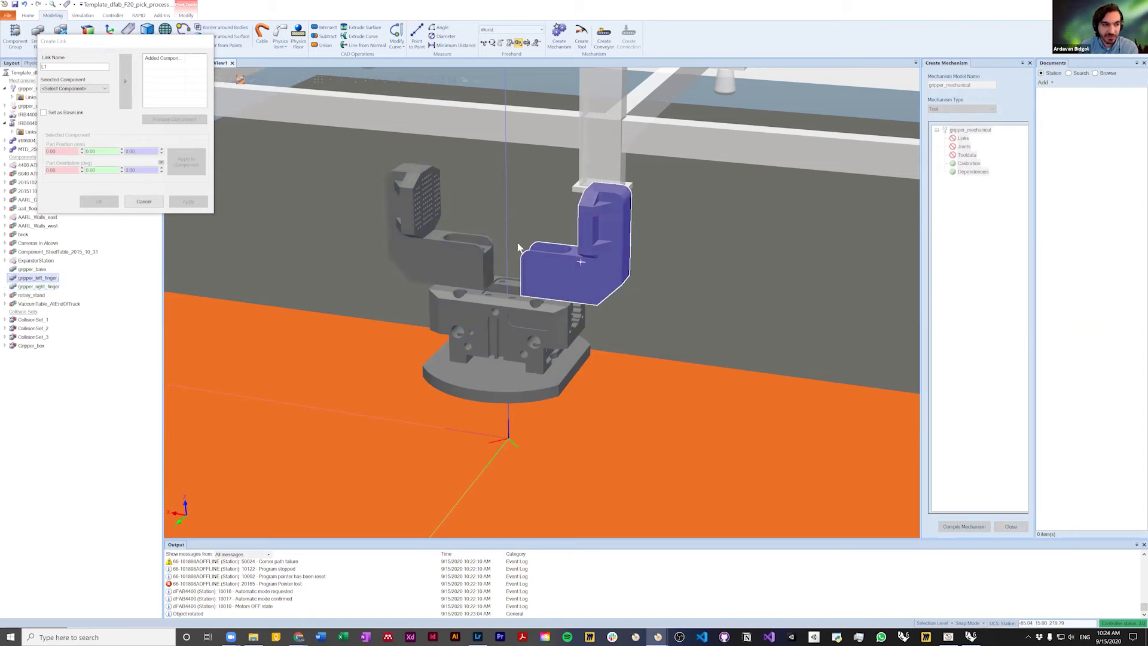
left_click(531, 338)
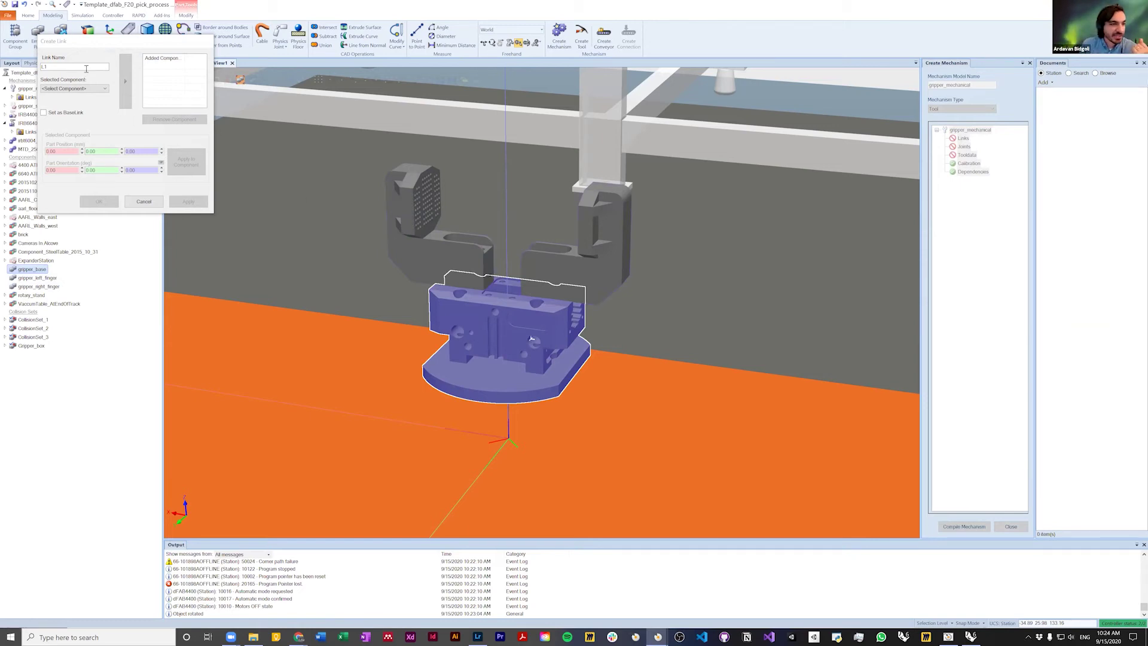
left_click(73, 89)
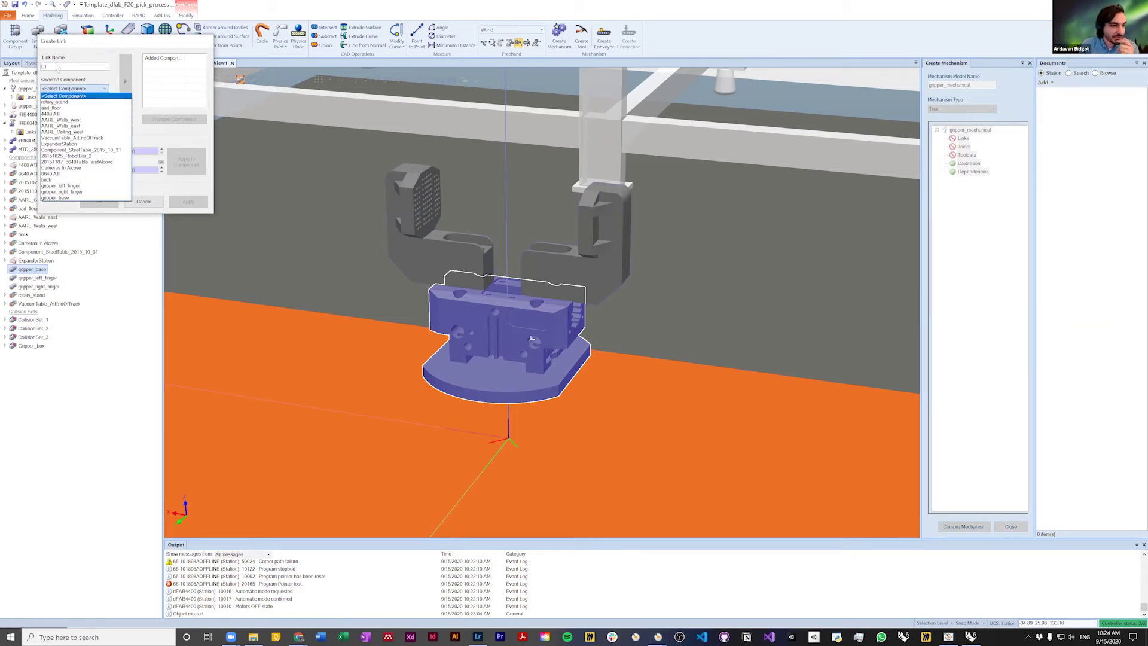
left_click_drag(57, 67, 17, 63)
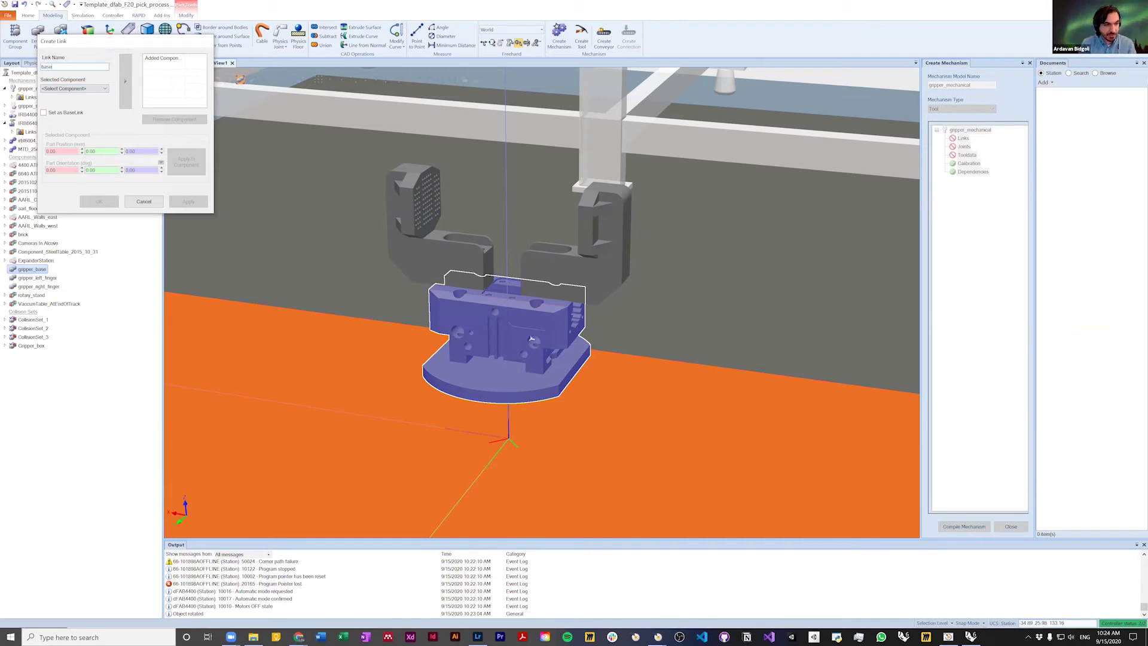
left_click(73, 89)
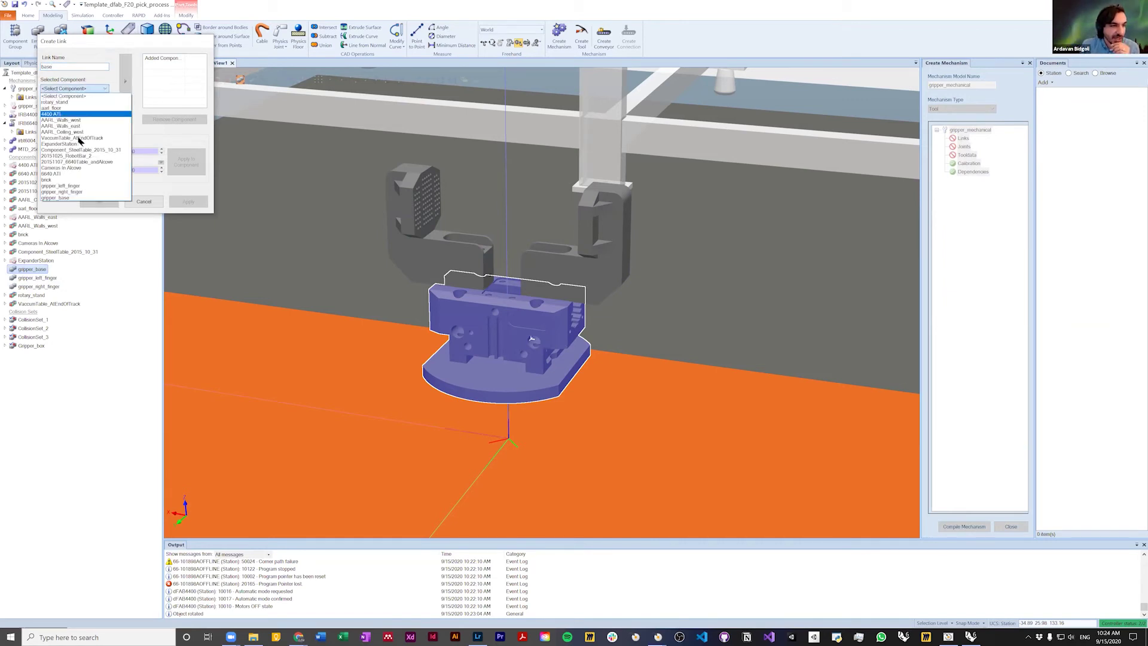
left_click(69, 198)
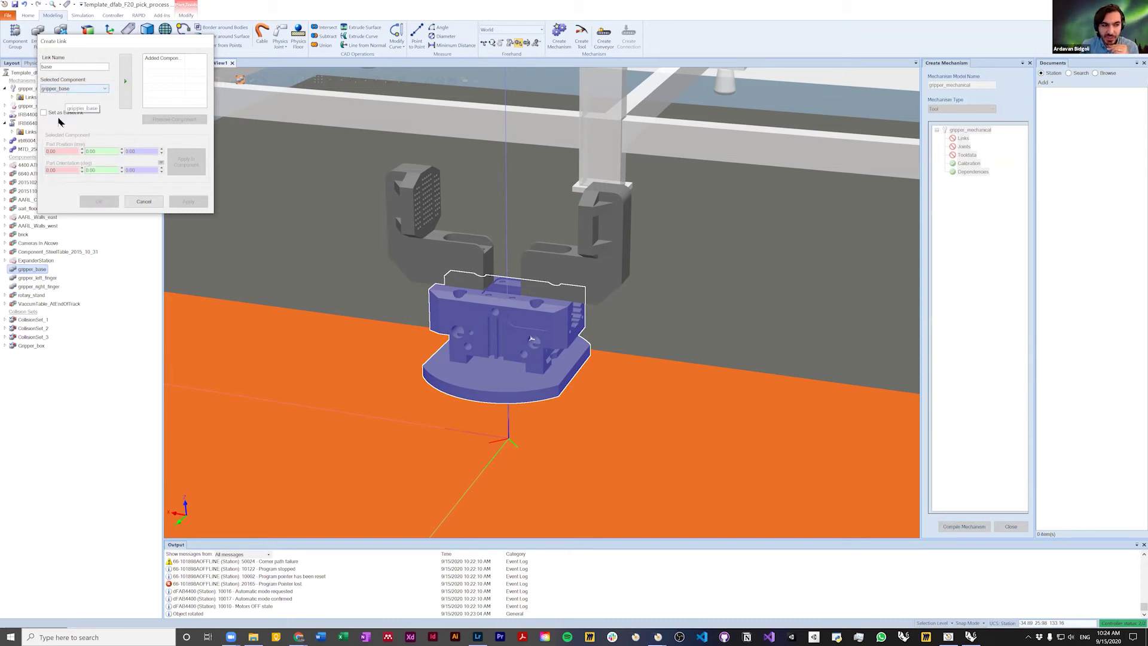
Step: Mark the base link as the BaseLink, add gripper_base to it and apply the link
left_click_drag(60, 68, 18, 68)
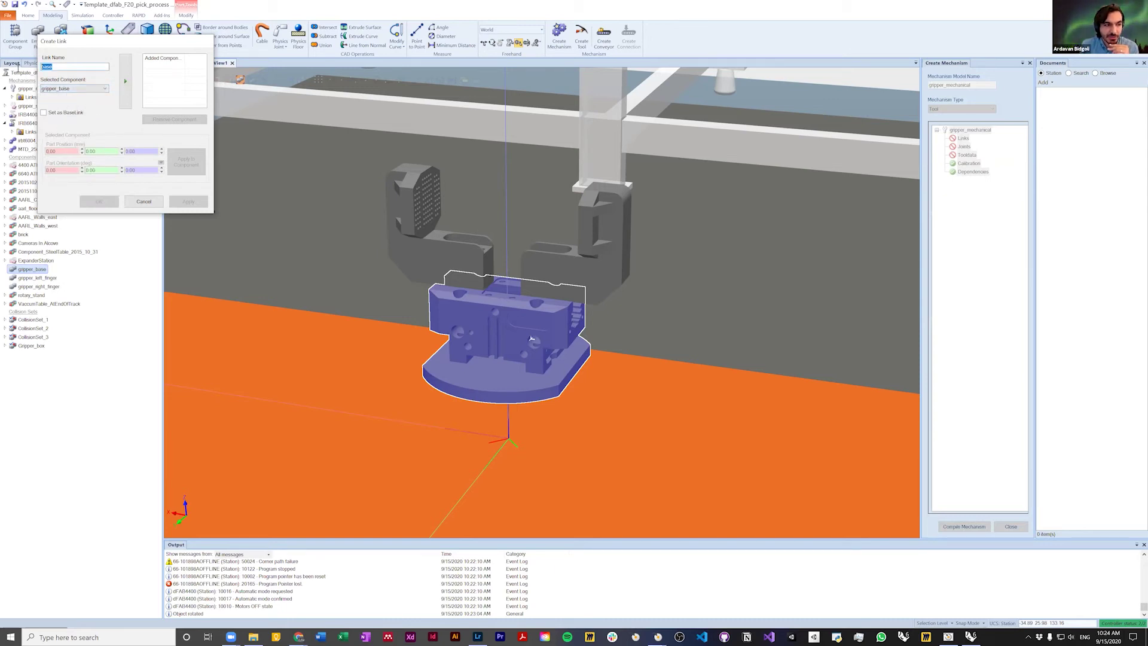
left_click(67, 89)
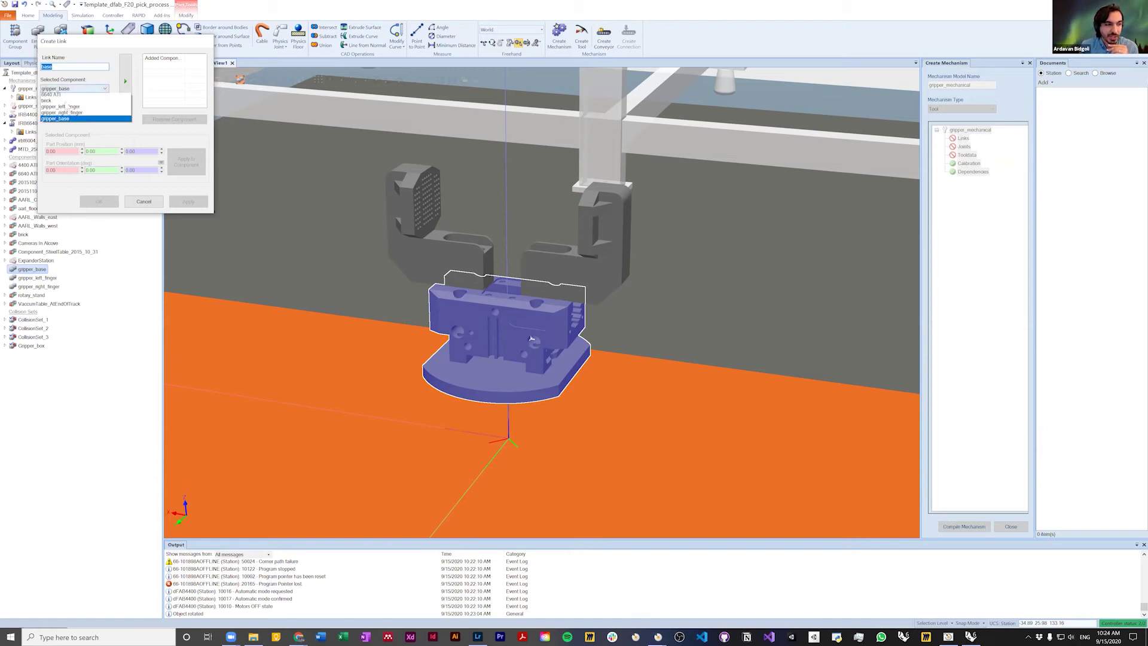
left_click(60, 191)
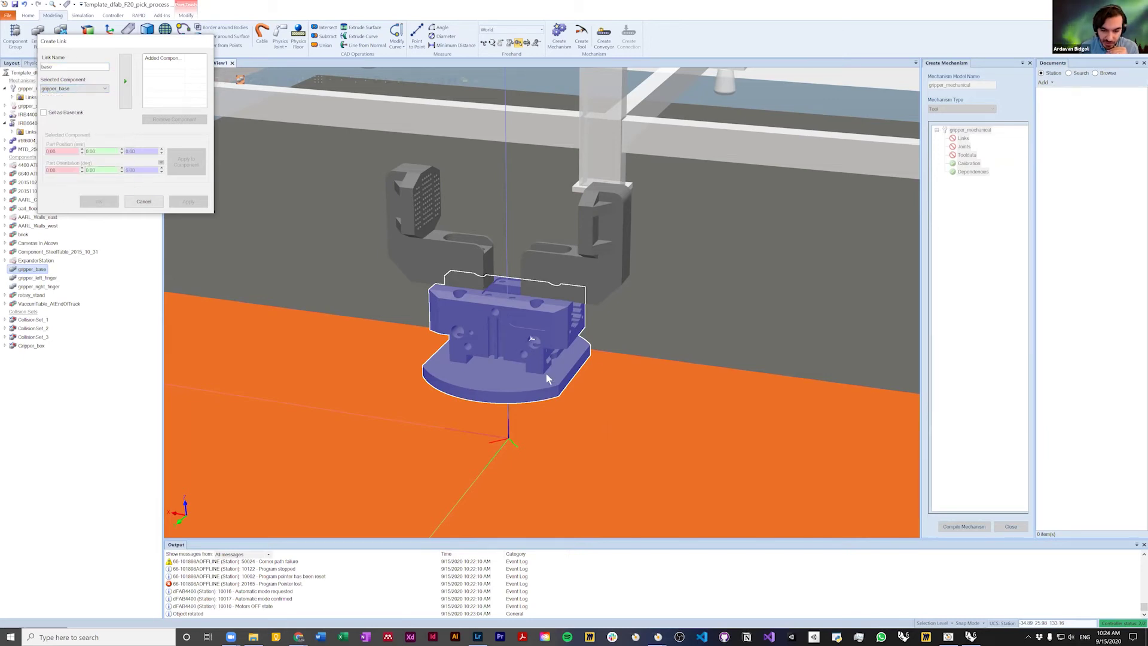
left_click(43, 112)
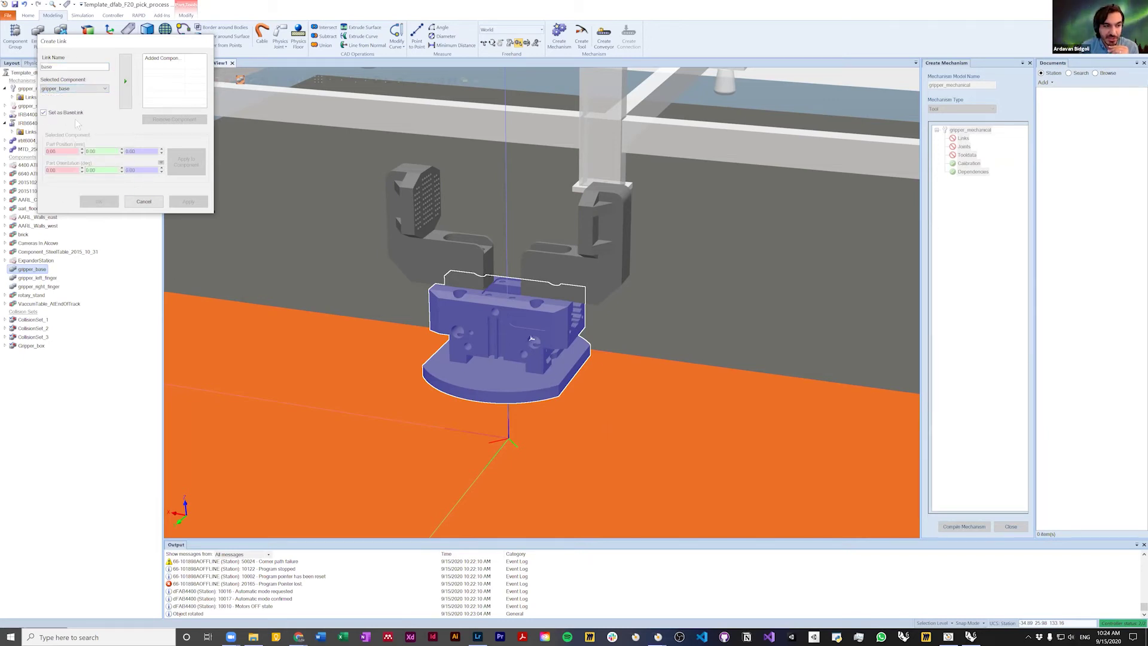
left_click(125, 89)
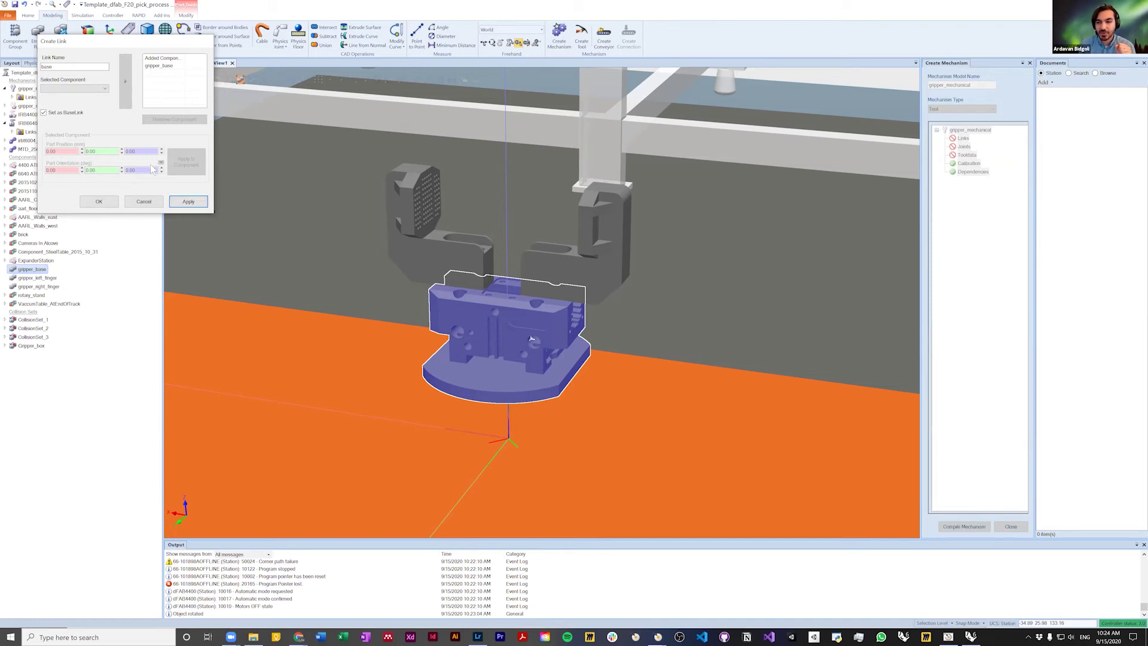
left_click(180, 202)
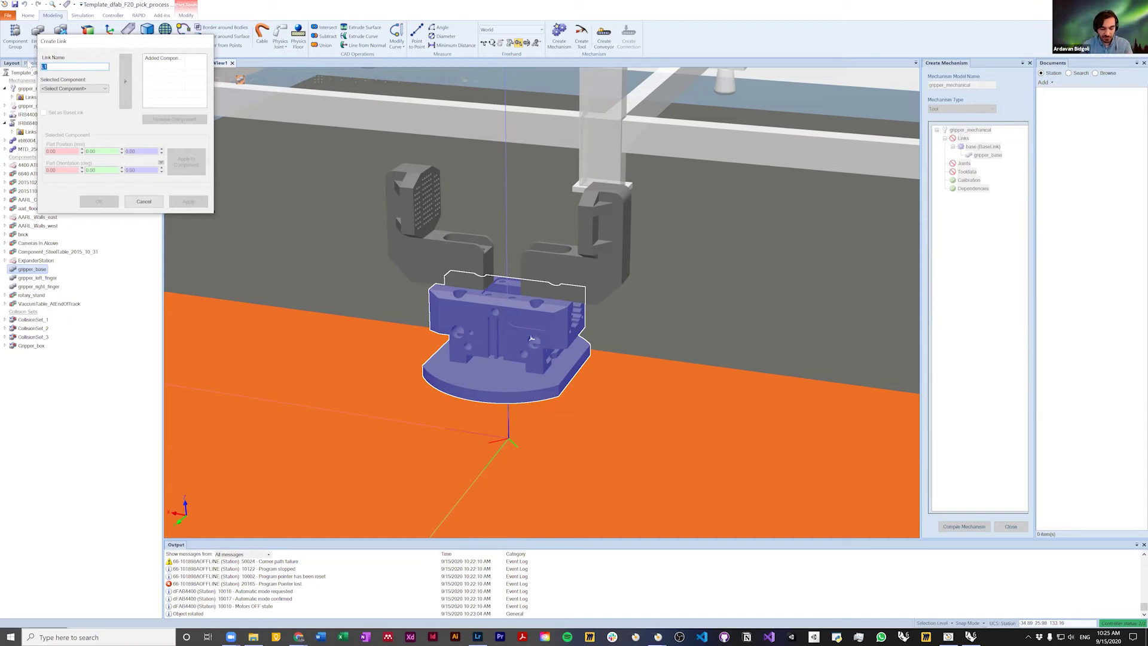
Step: Create a link named LF that contains the gripper_left_finger component
left_click(77, 89)
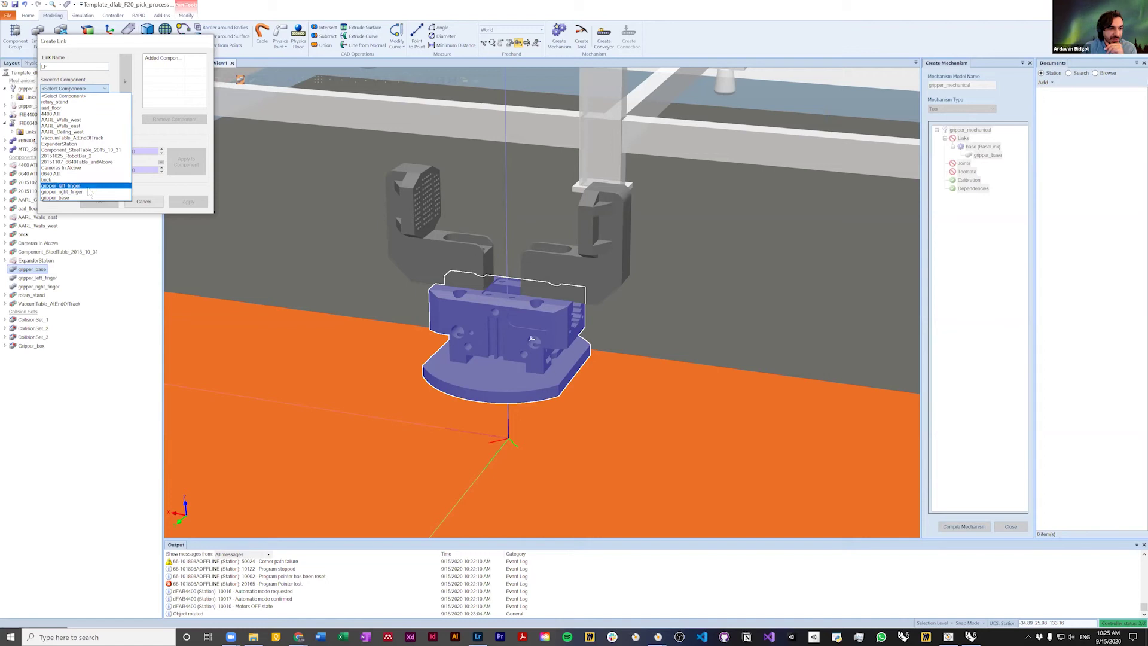
left_click(88, 186)
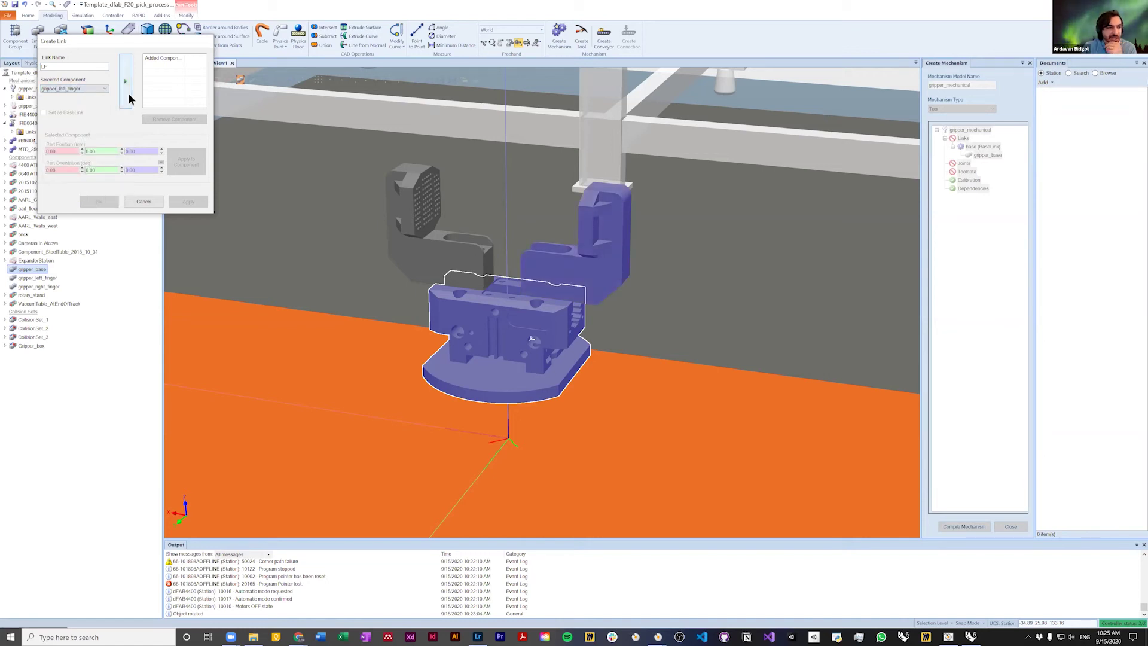
left_click(125, 90)
left_click(175, 199)
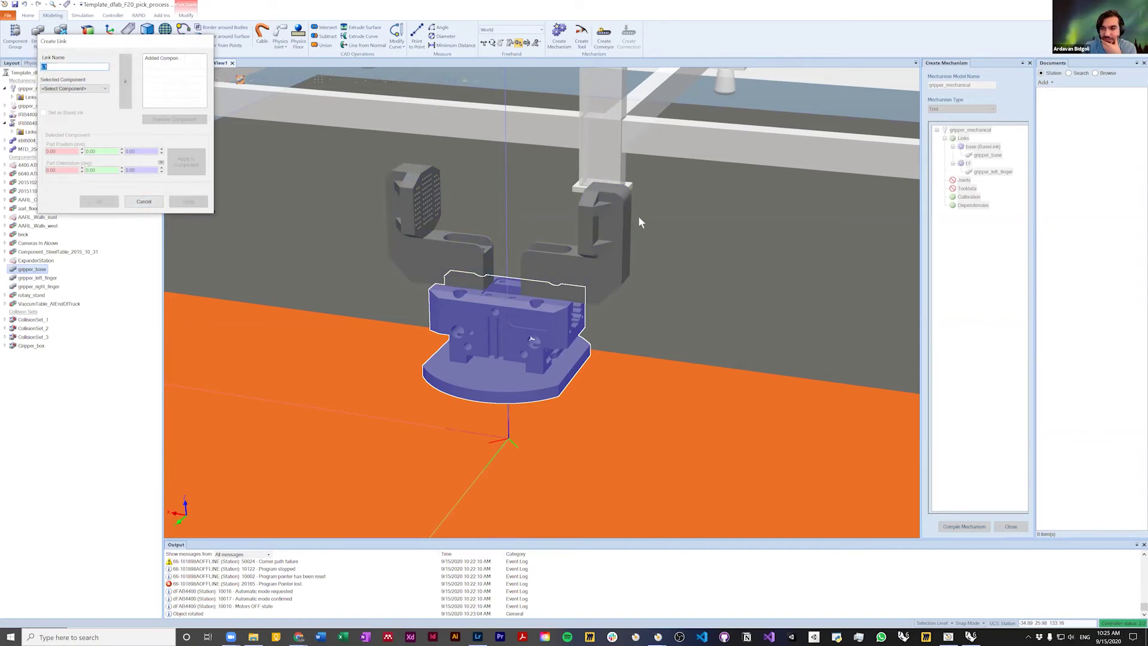
Step: Create a link named RF that contains the gripper_right_finger component, and finish creating links
left_click(94, 68)
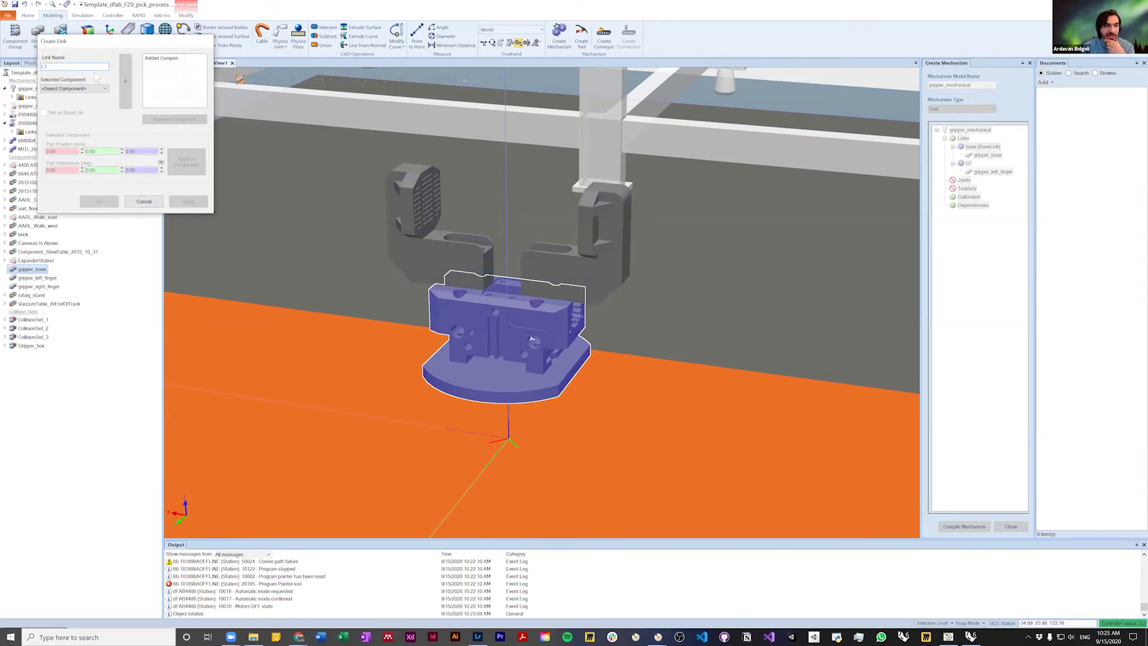
type("RF")
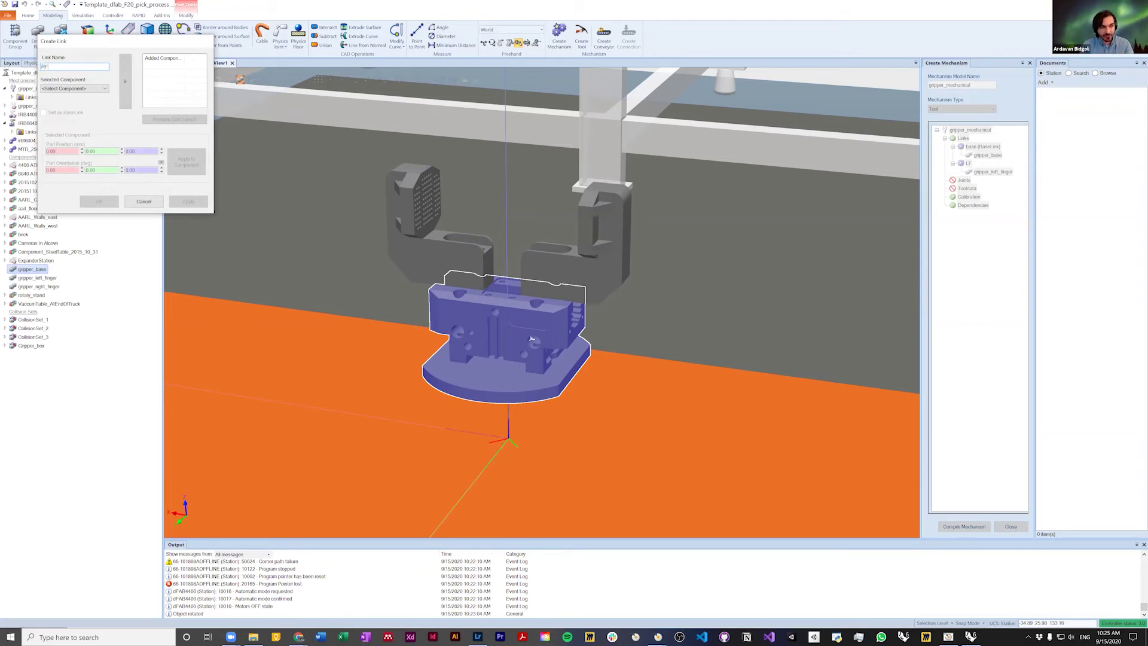
left_click(59, 89)
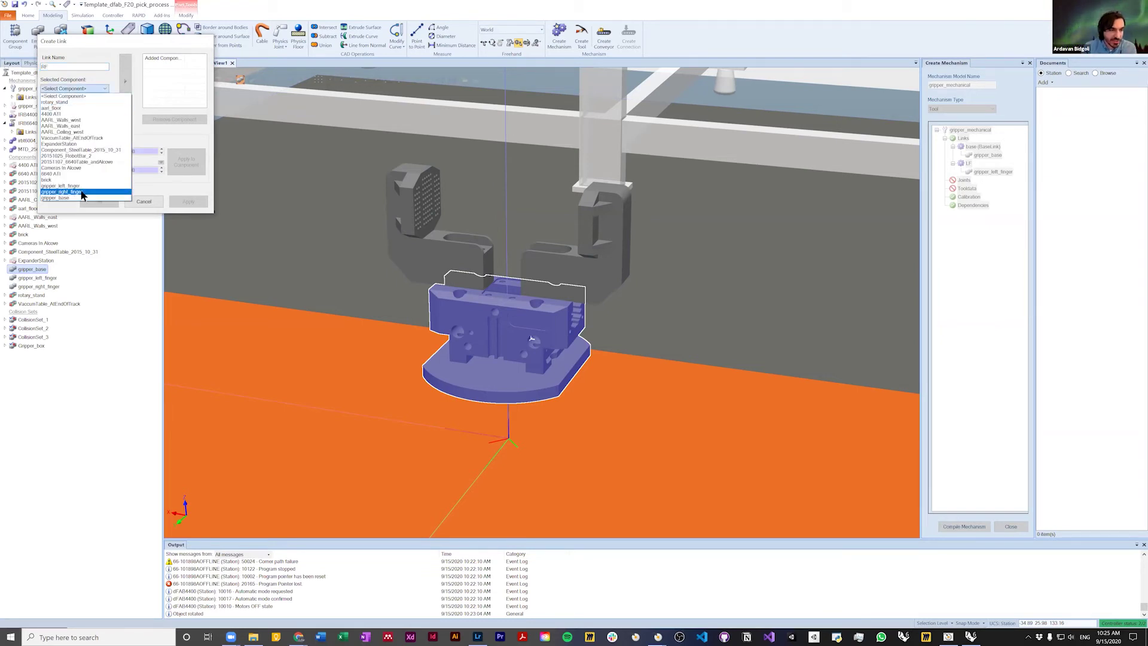
left_click(82, 193)
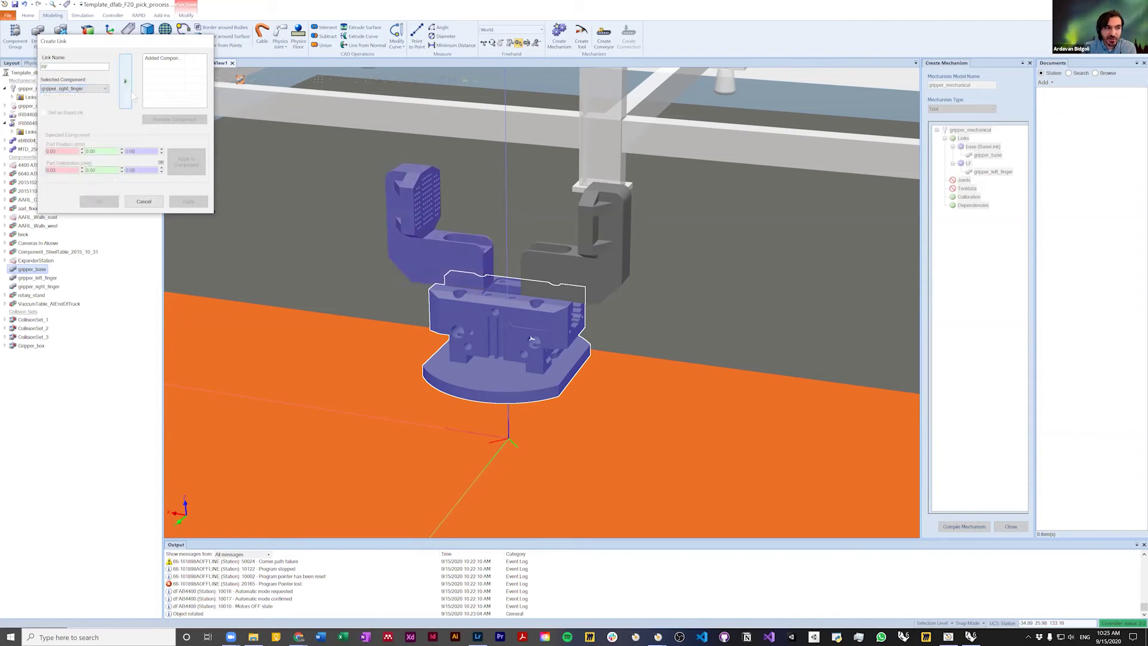
left_click(126, 84)
left_click(188, 201)
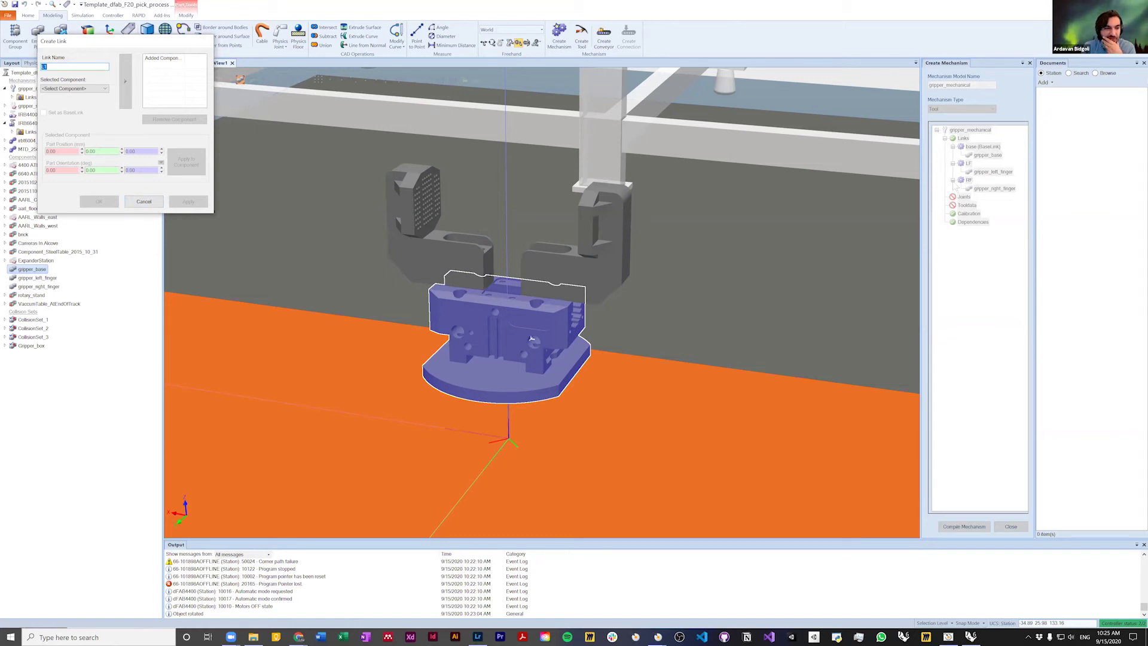
key("Escape")
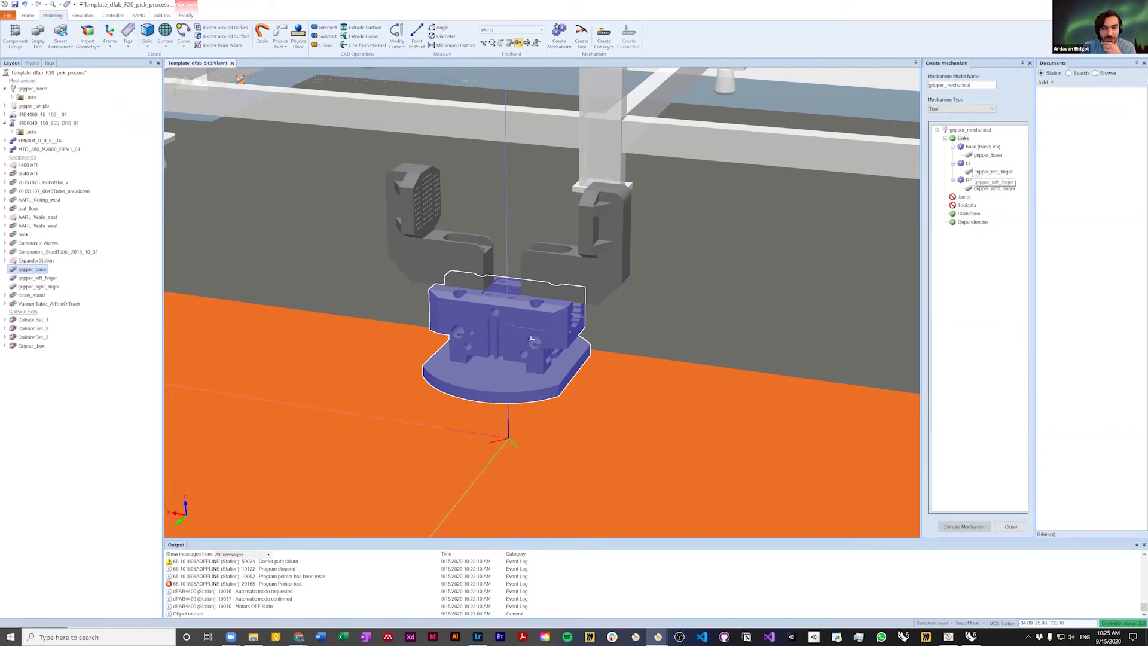
Step: Create a prismatic joint with base as parent and LF as child, setting its second position to X 20 mm
left_click(964, 197)
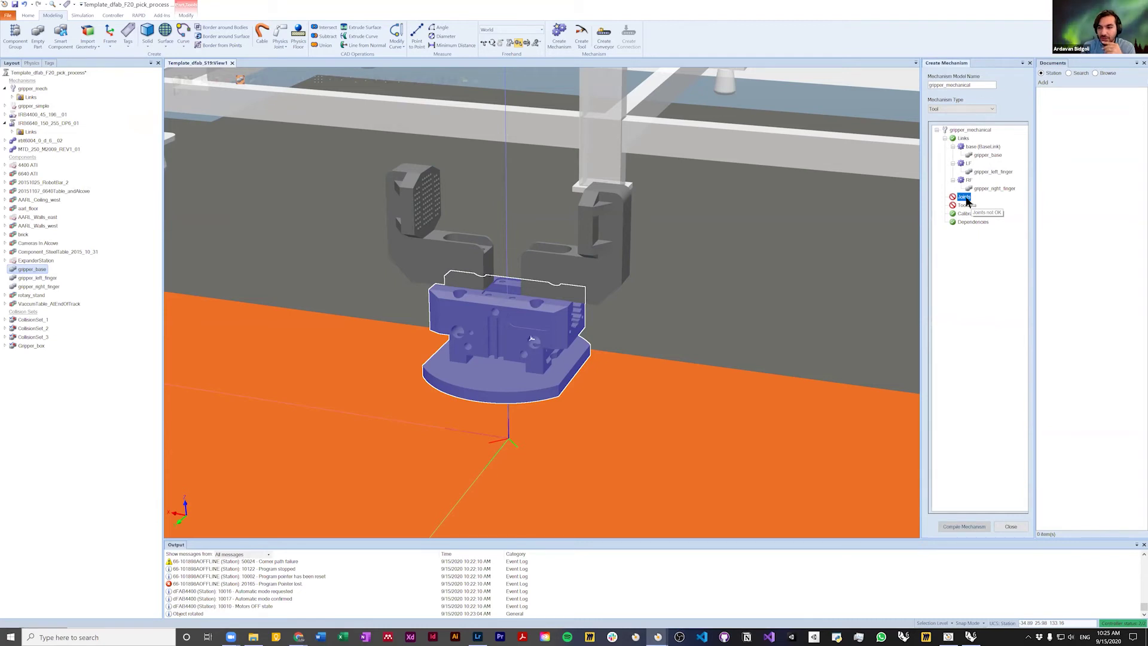
double_click(965, 197)
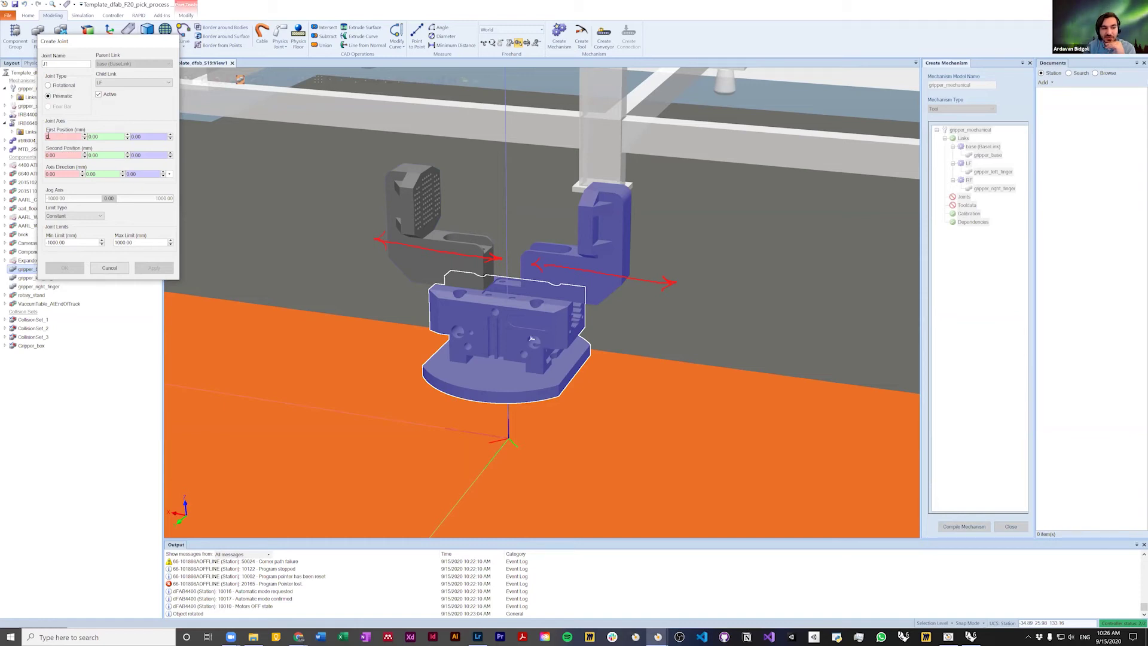
left_click(49, 155)
type("20")
left_click(56, 174)
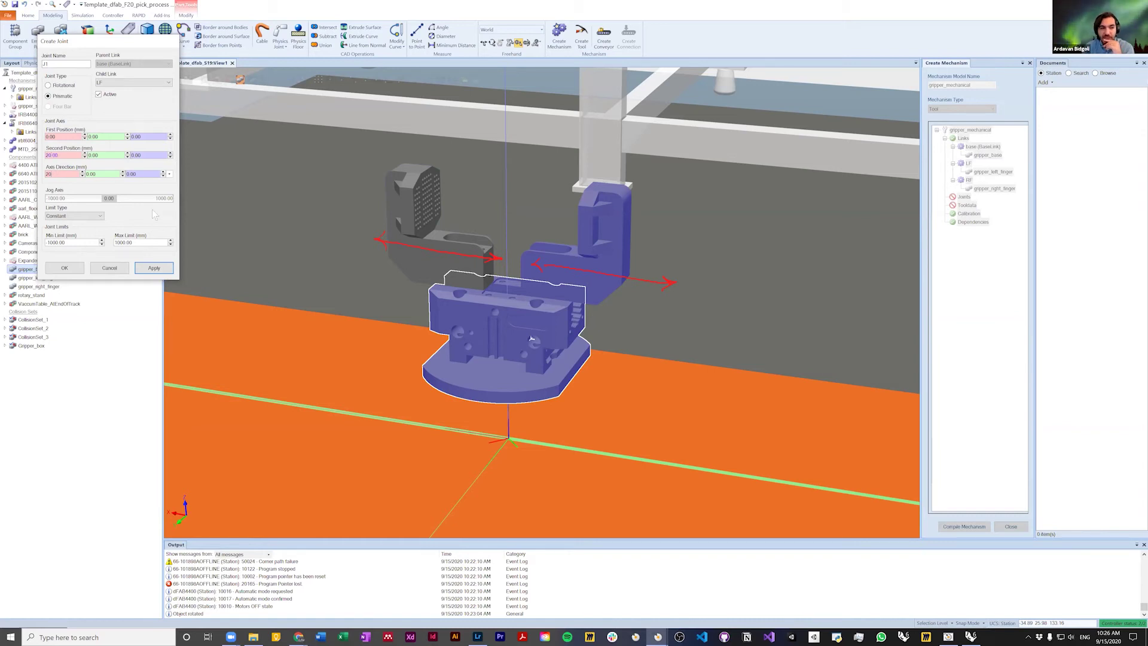
Step: Set the LF joint's minimum limit to 0 mm and maximum limit to 20 mm, and jog the finger
double_click(74, 243)
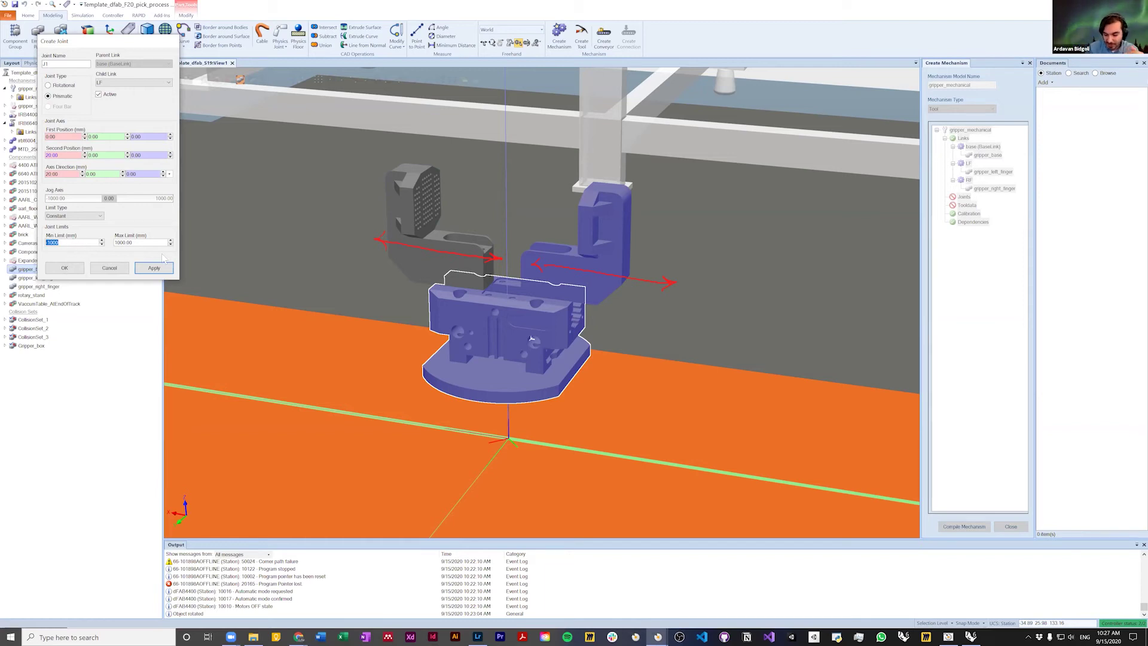
type("0")
key("Tab")
type("2")
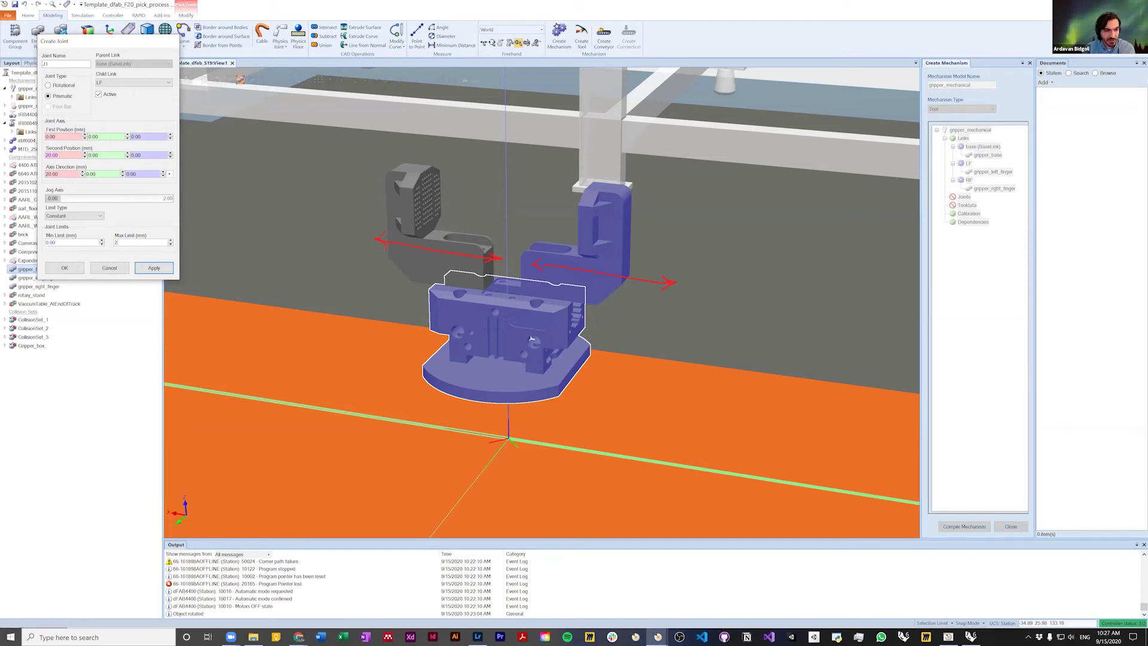
type("0")
left_click_drag(54, 198, 195, 197)
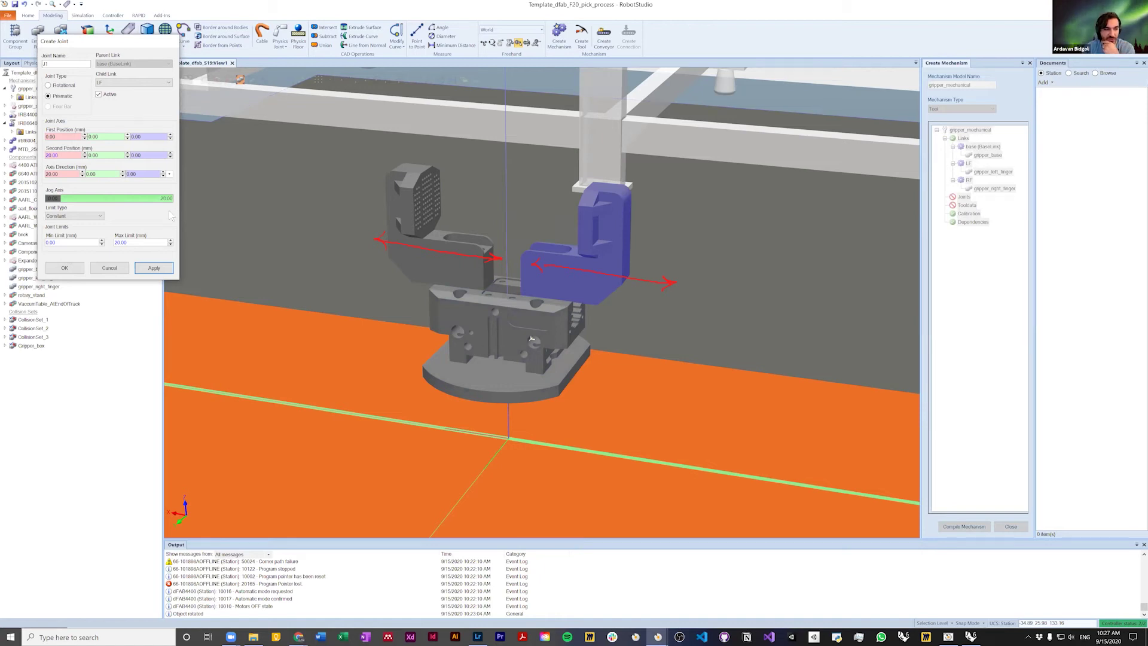
Step: Jog the LF joint across its range to check the finger's travel, return it to zero and apply the joint
left_click_drag(59, 136, 43, 137)
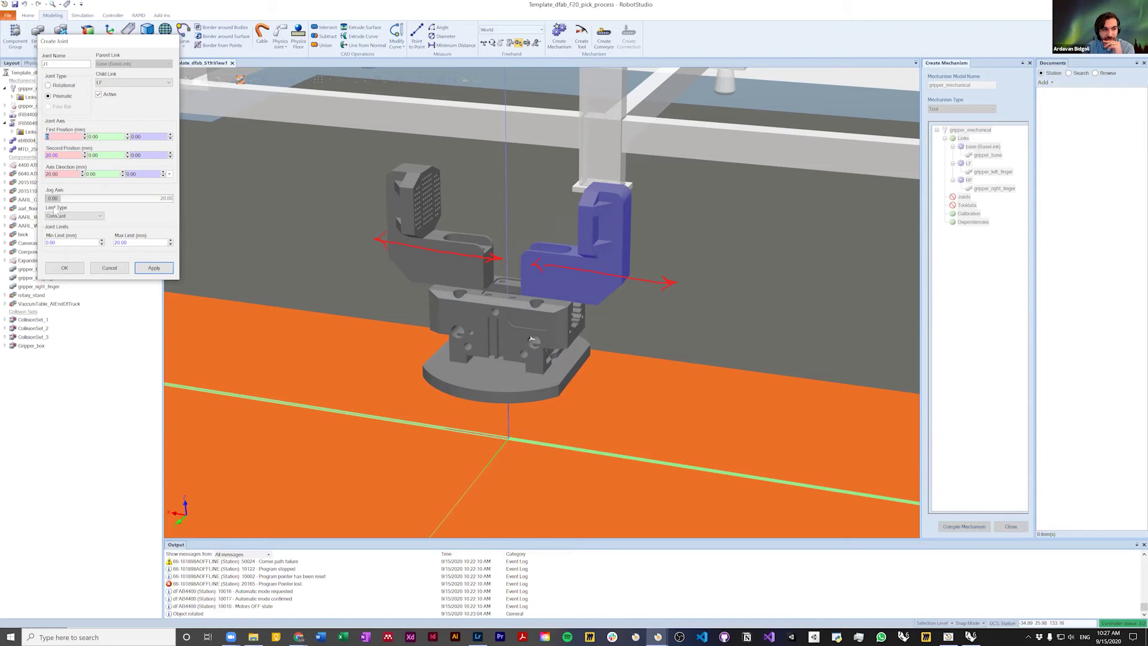
left_click_drag(52, 198, 184, 193)
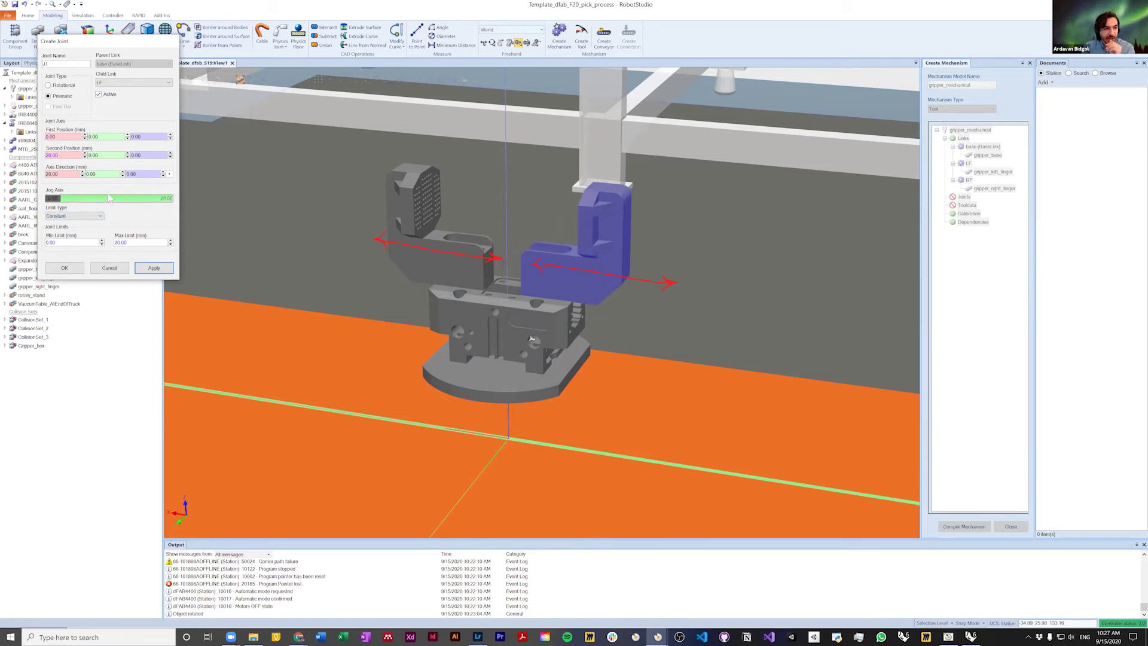
mouse_move(53, 199)
left_mouse_down()
mouse_move(187, 193)
mouse_move(52, 202)
left_mouse_up()
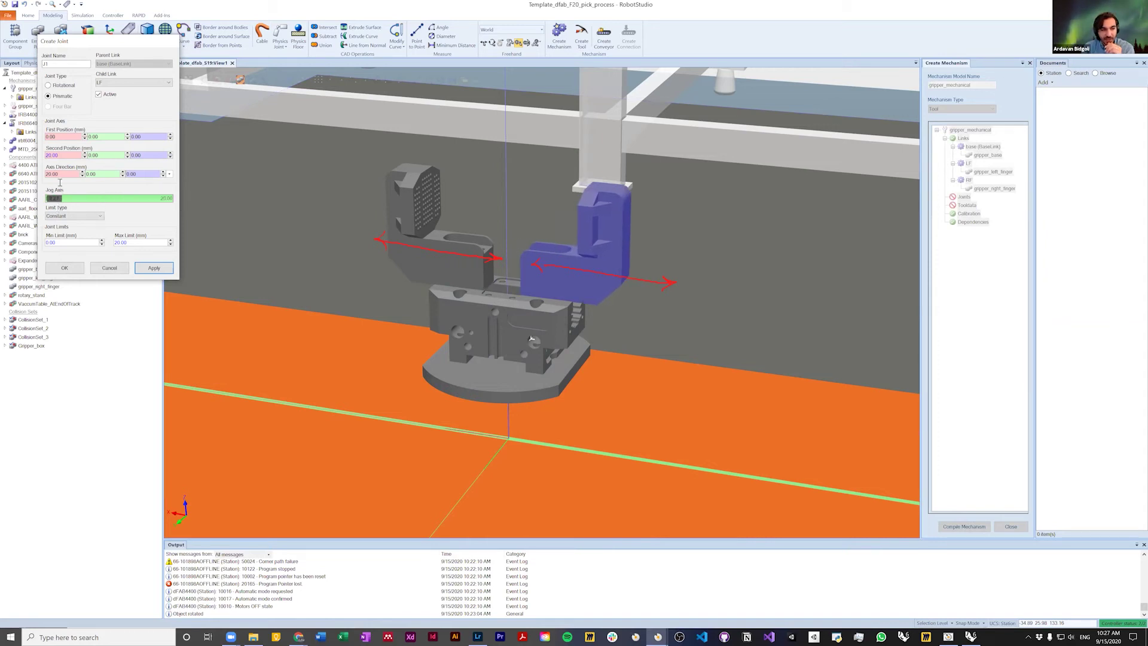
left_click(59, 137)
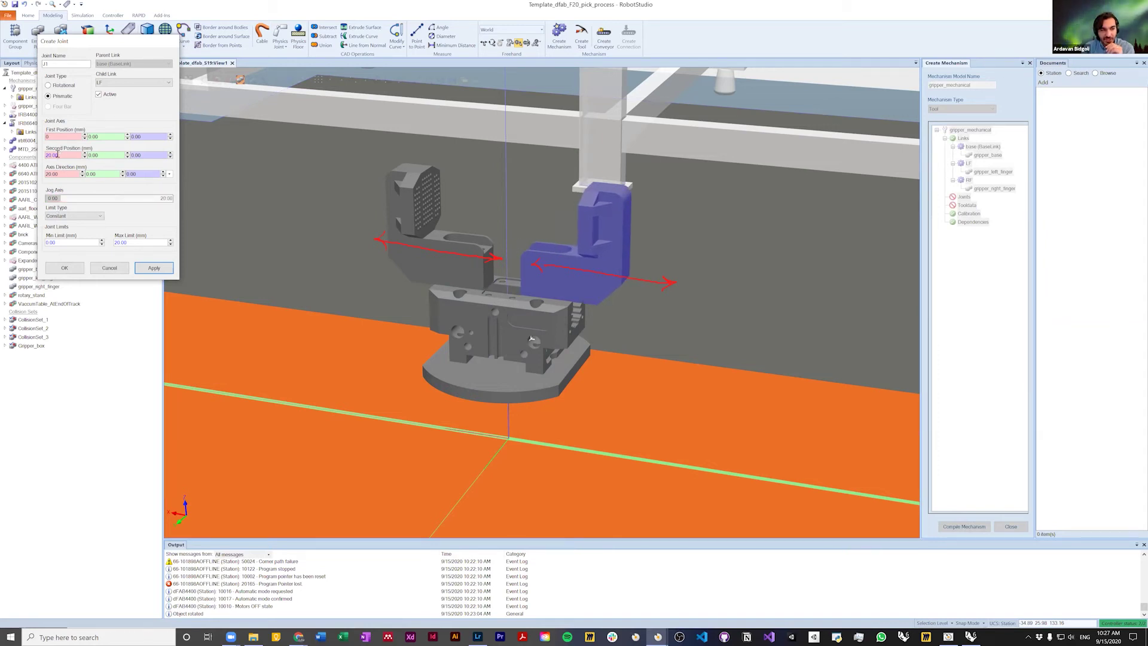
mouse_move(52, 198)
left_mouse_down()
mouse_move(193, 199)
mouse_move(40, 205)
left_mouse_up()
left_click(154, 268)
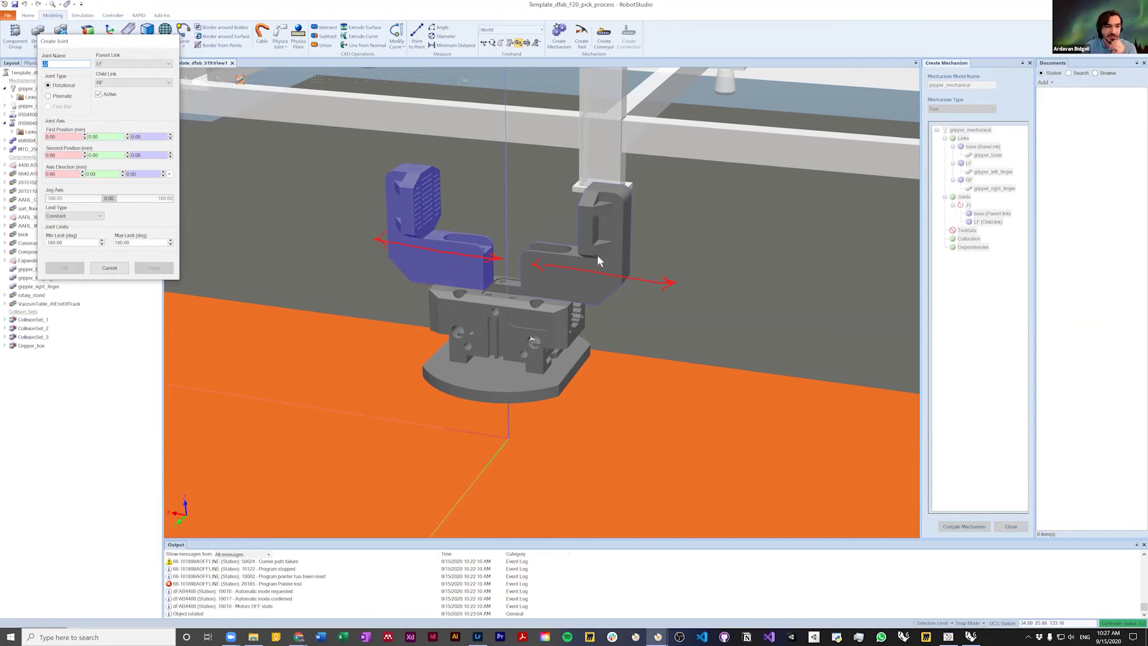
Step: Make the second joint prismatic, with base as the parent link and RF as the child link
left_click(62, 96)
left_click(117, 82)
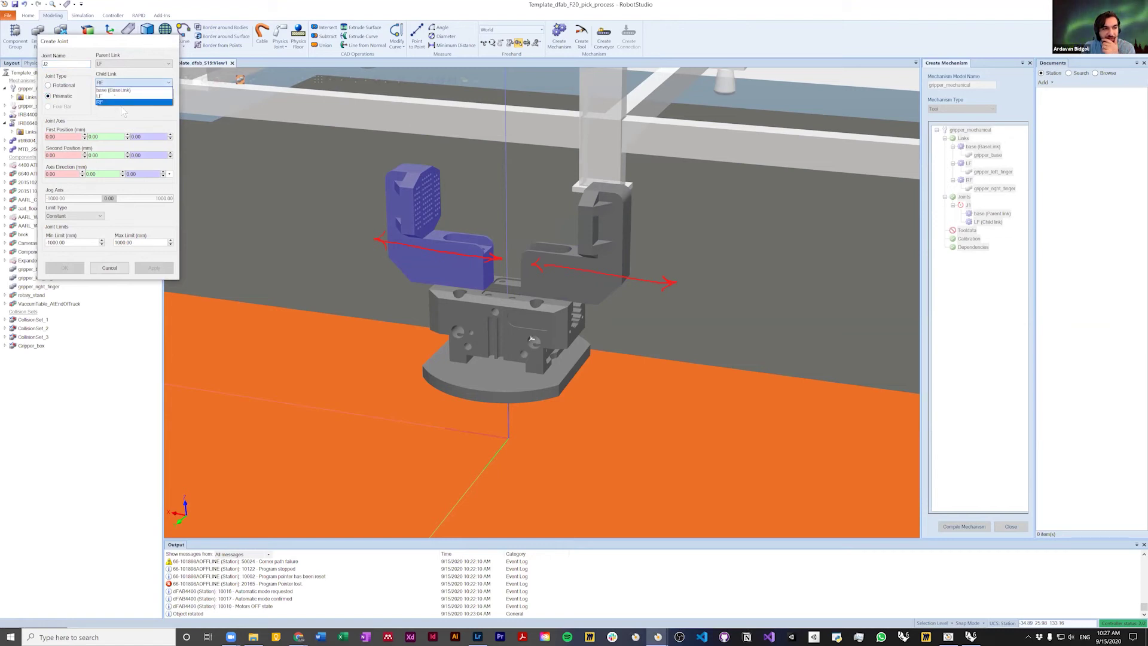
left_click(114, 96)
left_click(126, 63)
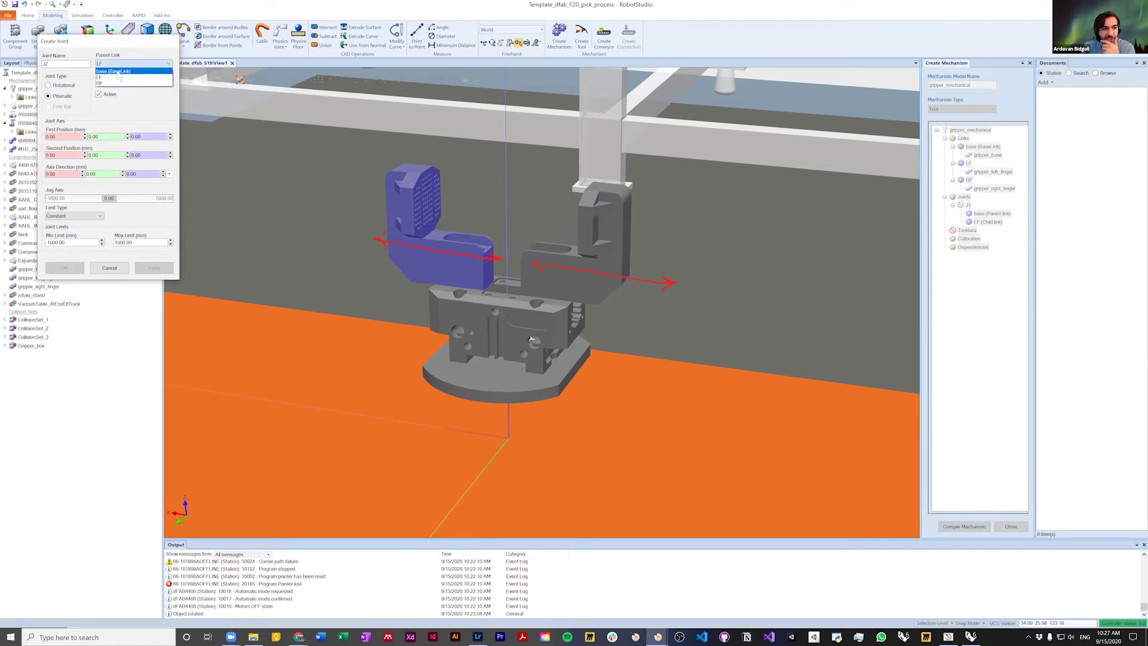
left_click(121, 73)
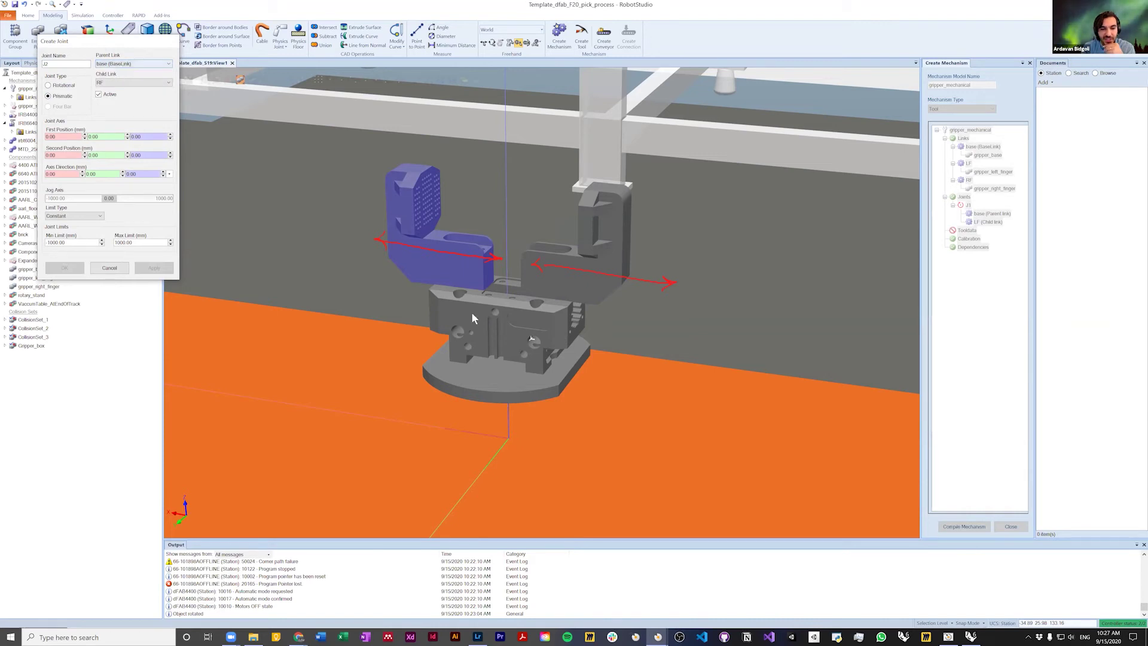
left_click(110, 65)
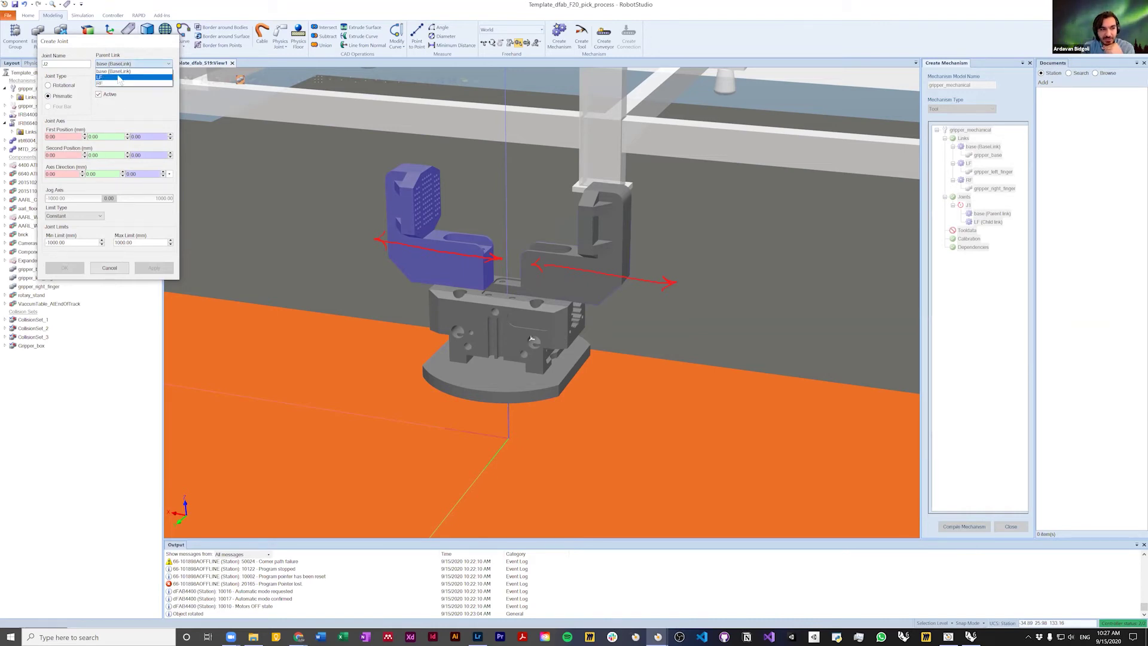
left_click(117, 72)
left_click(117, 83)
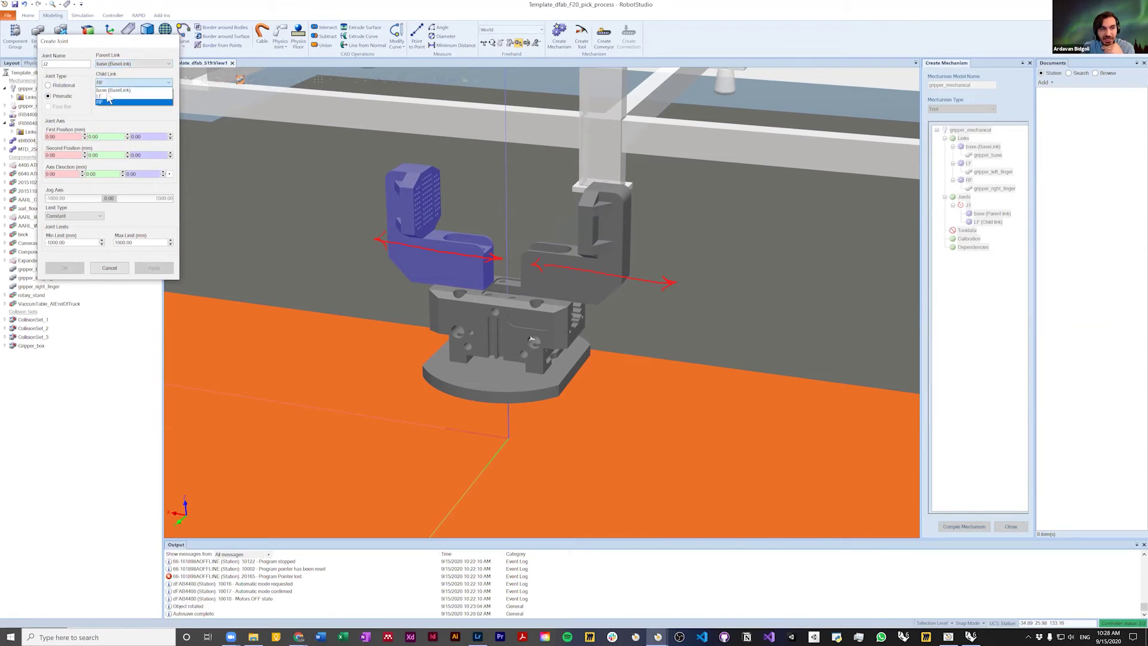
left_click(125, 114)
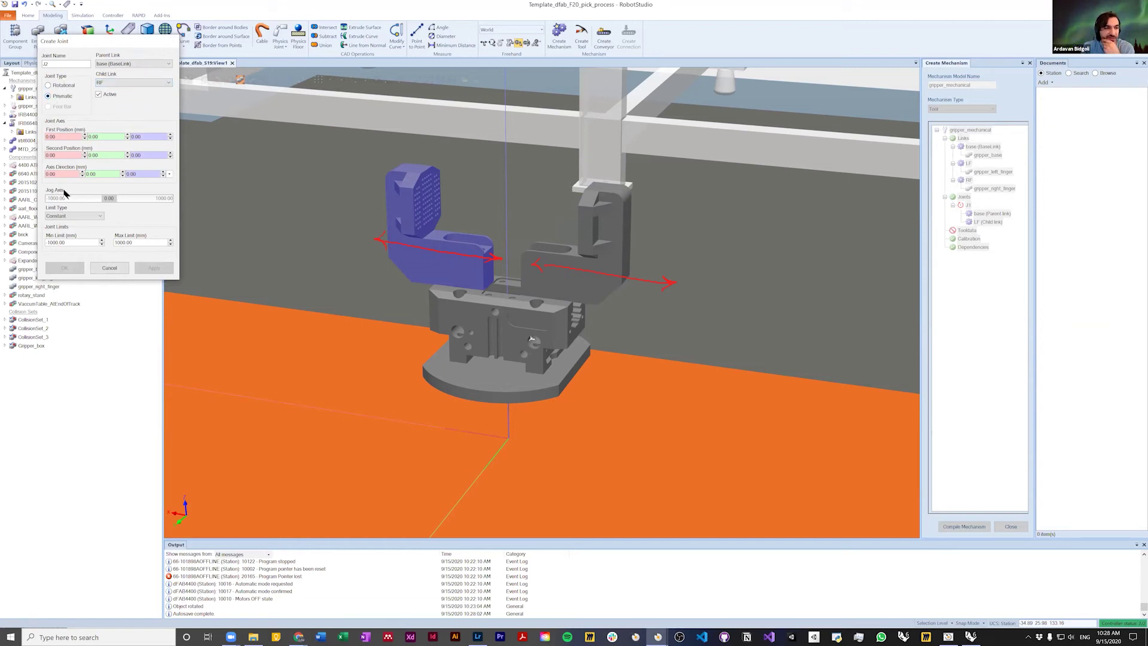
Step: Set the RF joint's limits to -20 and 0 mm and its second position to X -20 mm, and jog it
triple_click(67, 242)
type("20")
left_click_drag(136, 242, 110, 244)
type("0")
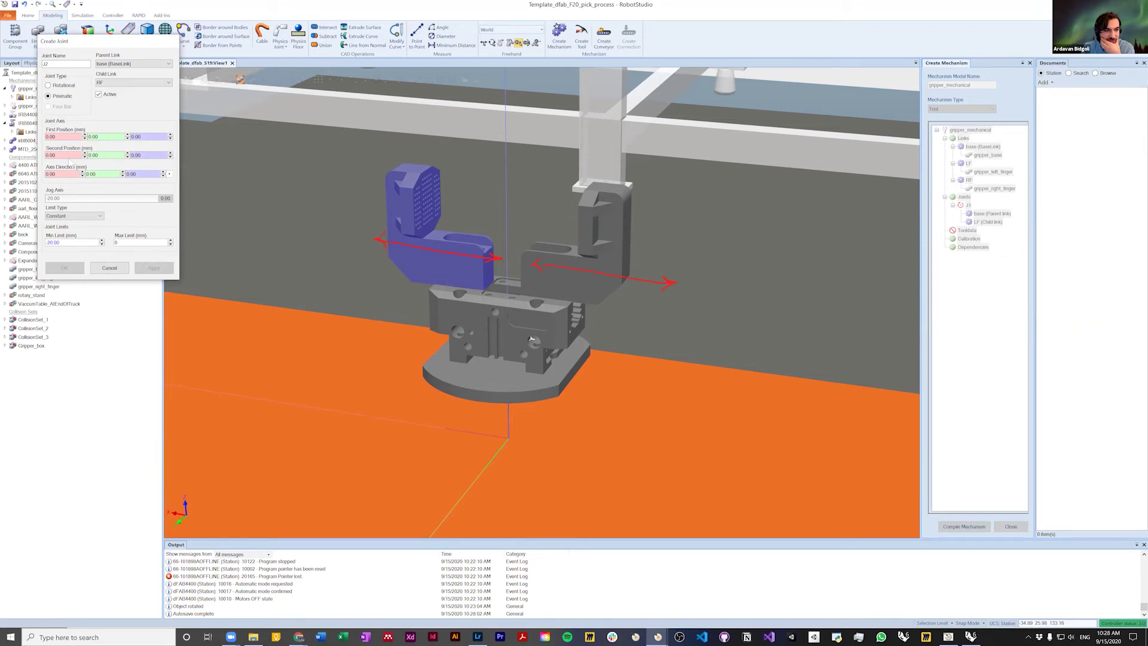
type("-20")
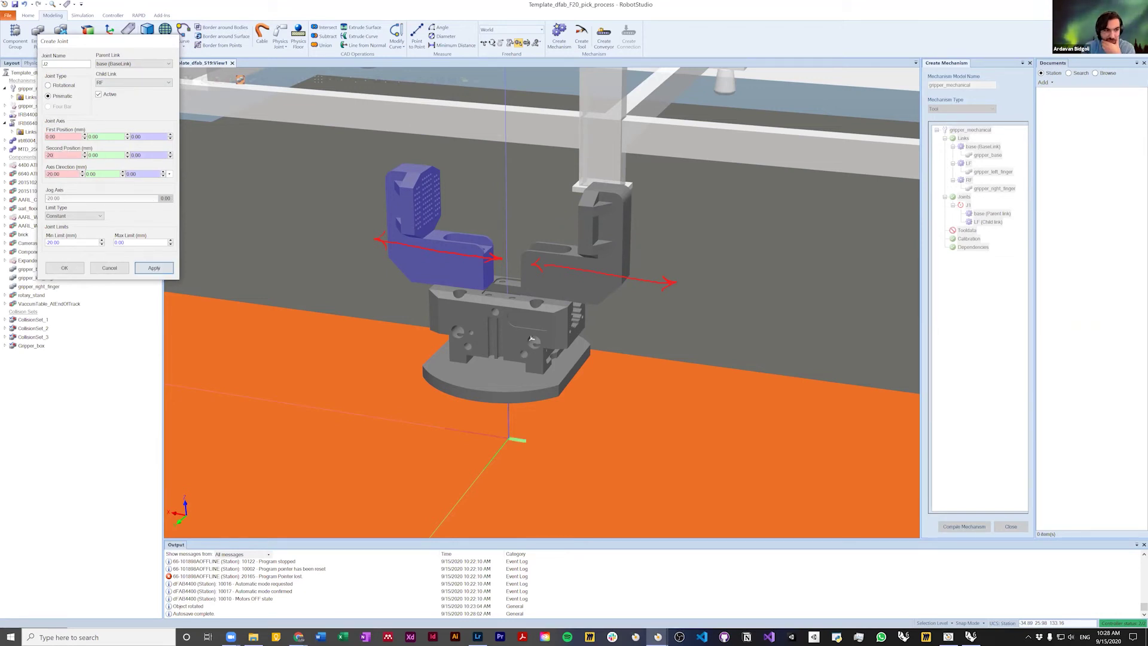
left_click_drag(166, 198, 243, 203)
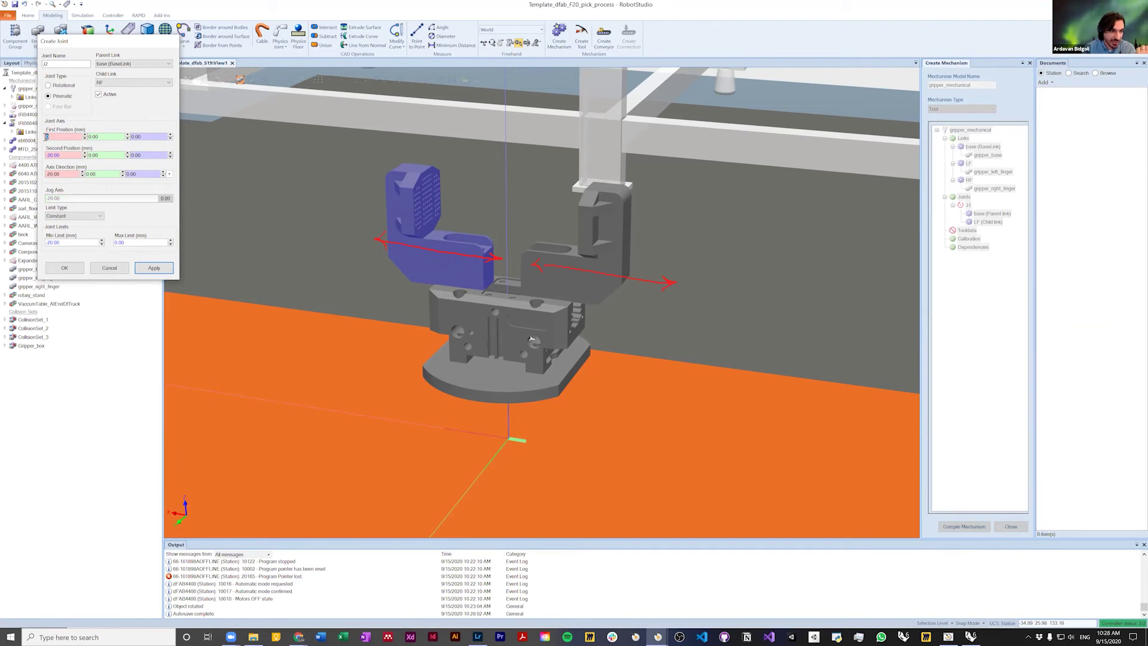
Step: Change the RF joint's second position to X 20 mm and its limits to 0 and 20 mm
left_click(48, 155)
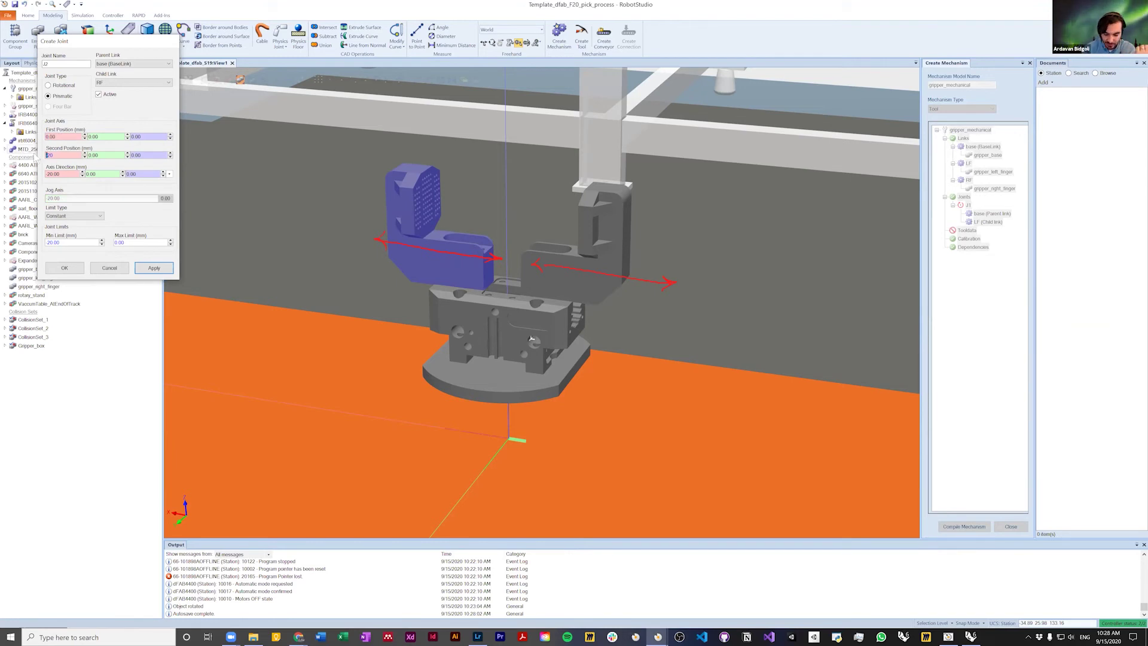
key("BackSpace")
left_click_drag(71, 244, 25, 244)
type("0")
key("Tab")
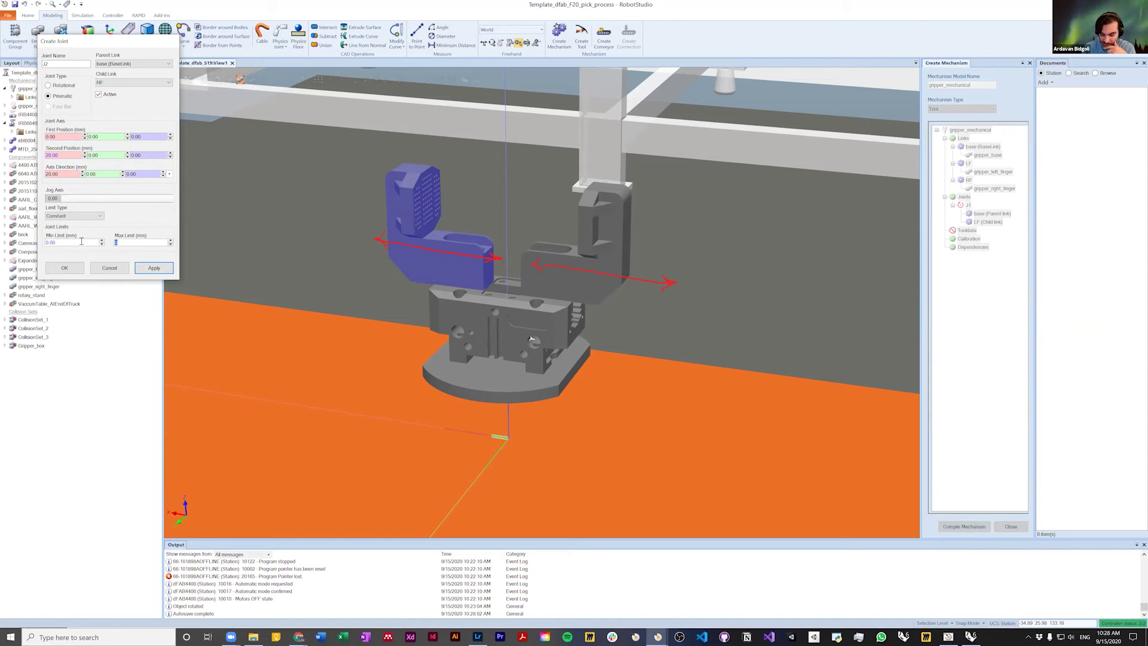
type("20")
Step: Reverse the RF joint's axis with second position X -20 mm, check it by jogging, apply it and finish creating joints
mouse_move(52, 198)
left_mouse_down()
mouse_move(180, 200)
mouse_move(6, 193)
mouse_move(219, 200)
mouse_move(36, 202)
mouse_move(213, 189)
mouse_move(48, 199)
mouse_move(201, 187)
mouse_move(49, 196)
mouse_move(71, 185)
mouse_move(123, 196)
mouse_move(214, 185)
mouse_move(49, 197)
left_mouse_up()
left_click(54, 136)
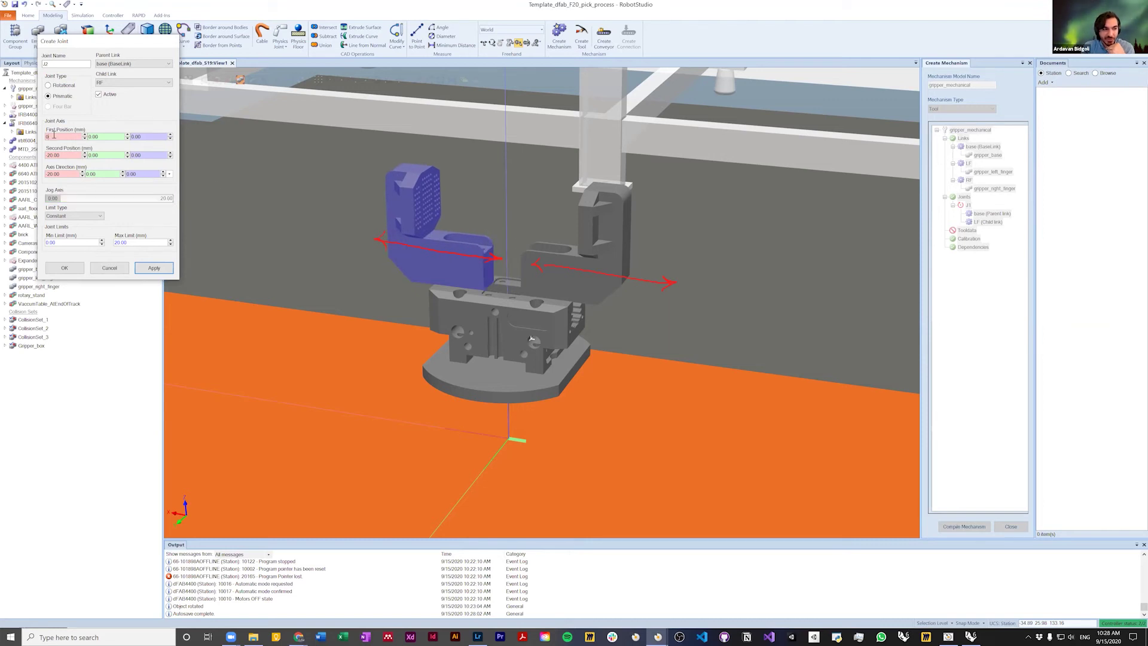
left_click_drag(119, 197, 50, 199)
left_click(139, 266)
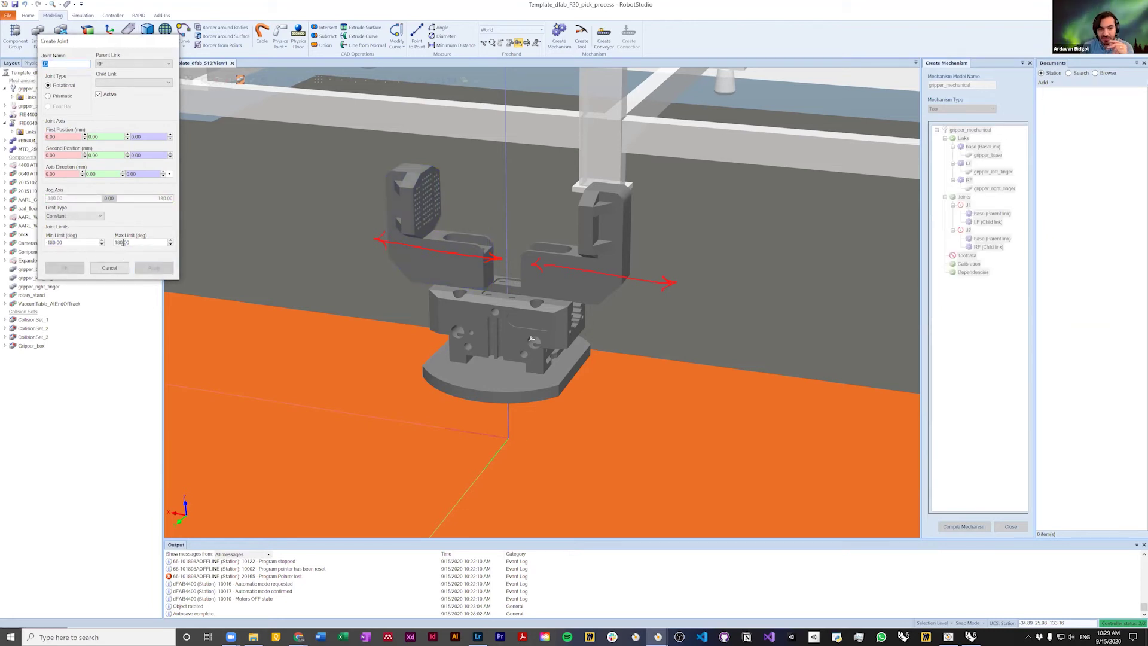
left_click(110, 267)
Step: Start the mechanism's tool data and name it gripper_mechanical_tooldata
scroll(578, 270, "down", 2)
scroll(577, 267, "up", 2)
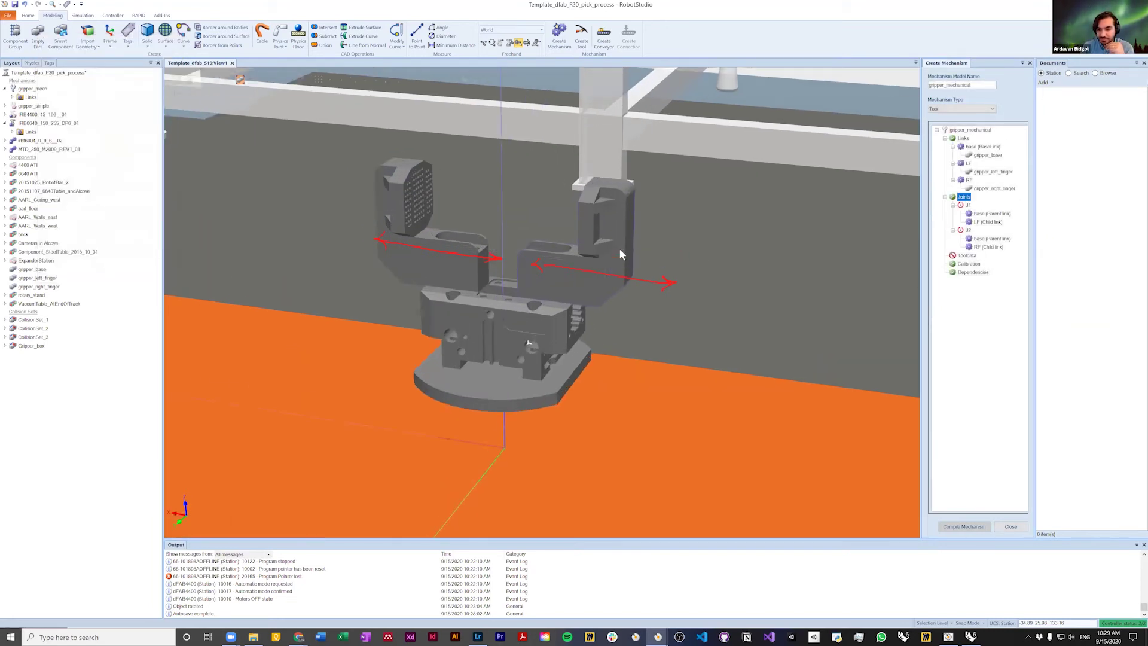
double_click(966, 257)
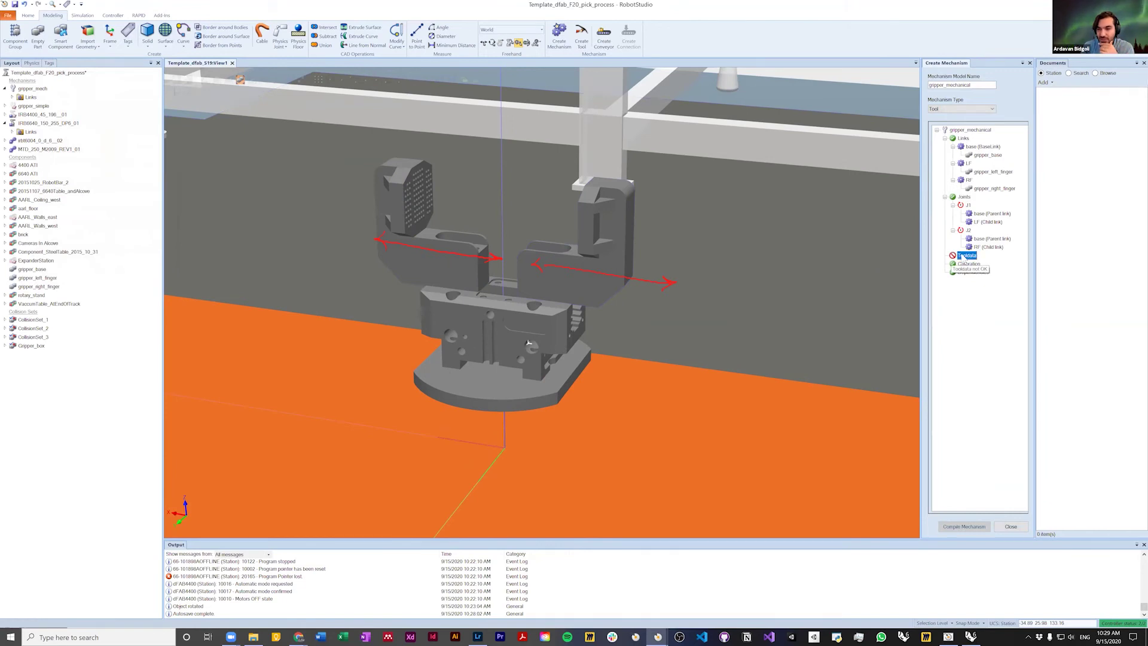
left_click_drag(78, 50, 201, 141)
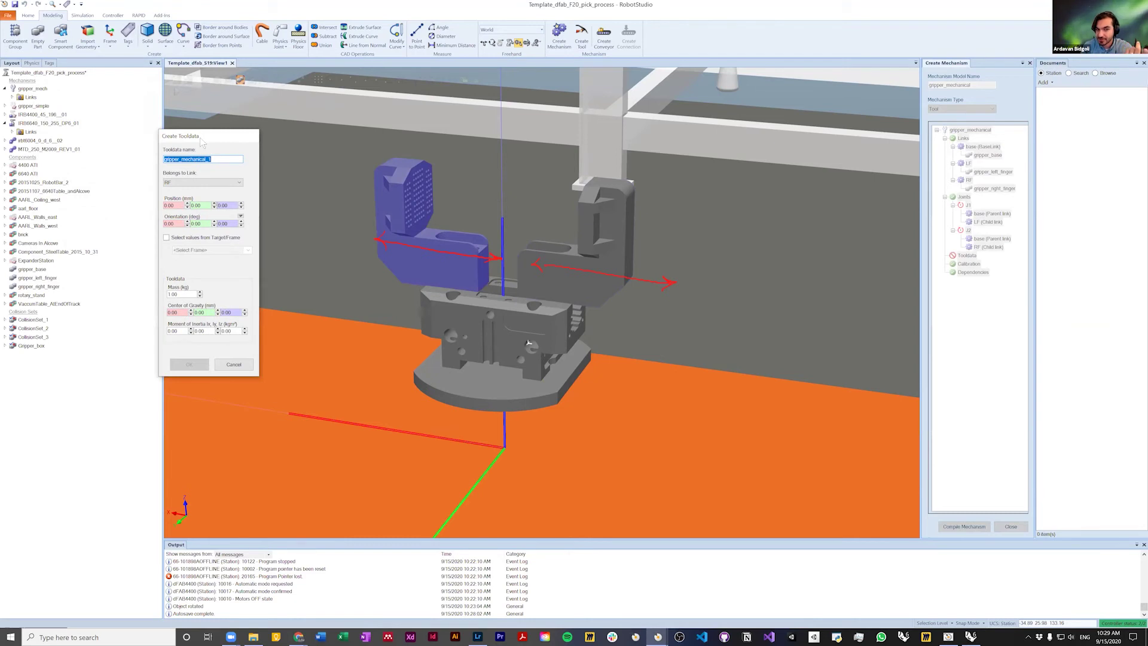
mouse_move(210, 160)
left_mouse_down()
mouse_move(178, 159)
mouse_move(209, 159)
left_mouse_up()
left_click(224, 159)
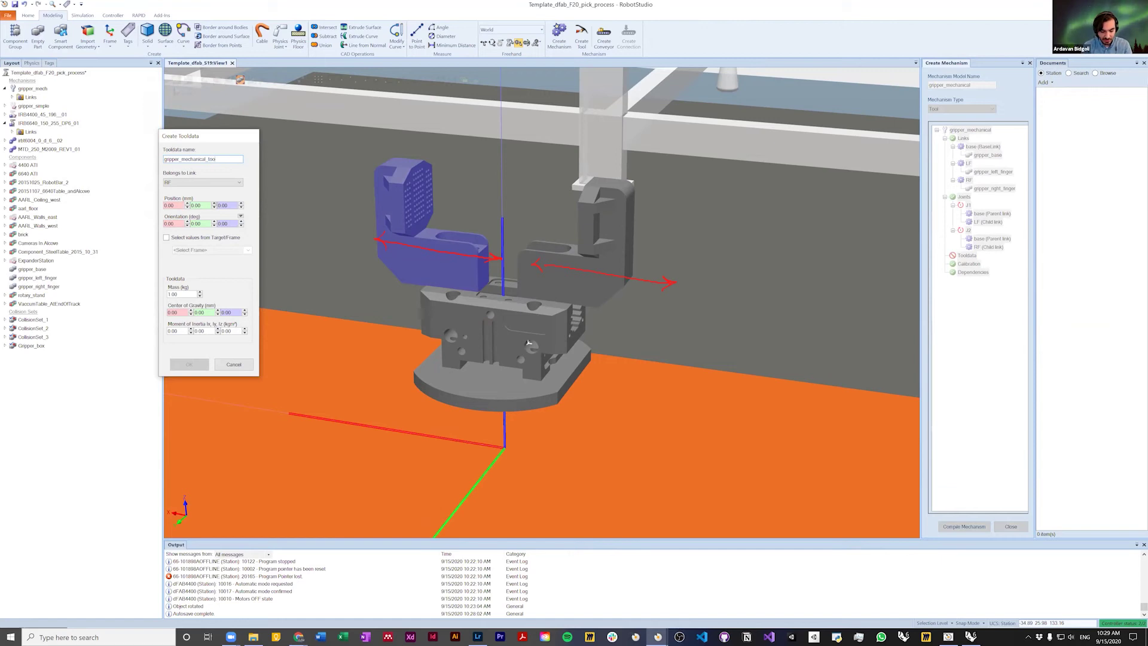
Step: Assign the tool data to the base link and set its position to Z 295 mm
left_click(212, 183)
left_click(209, 190)
left_click(229, 205)
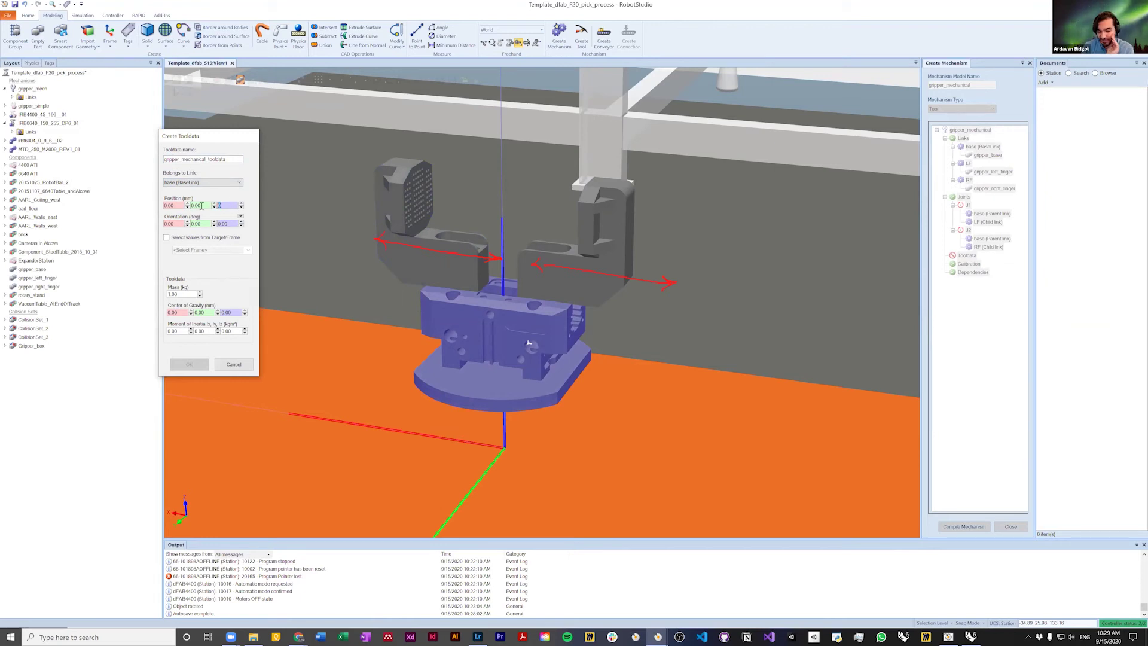
type("295")
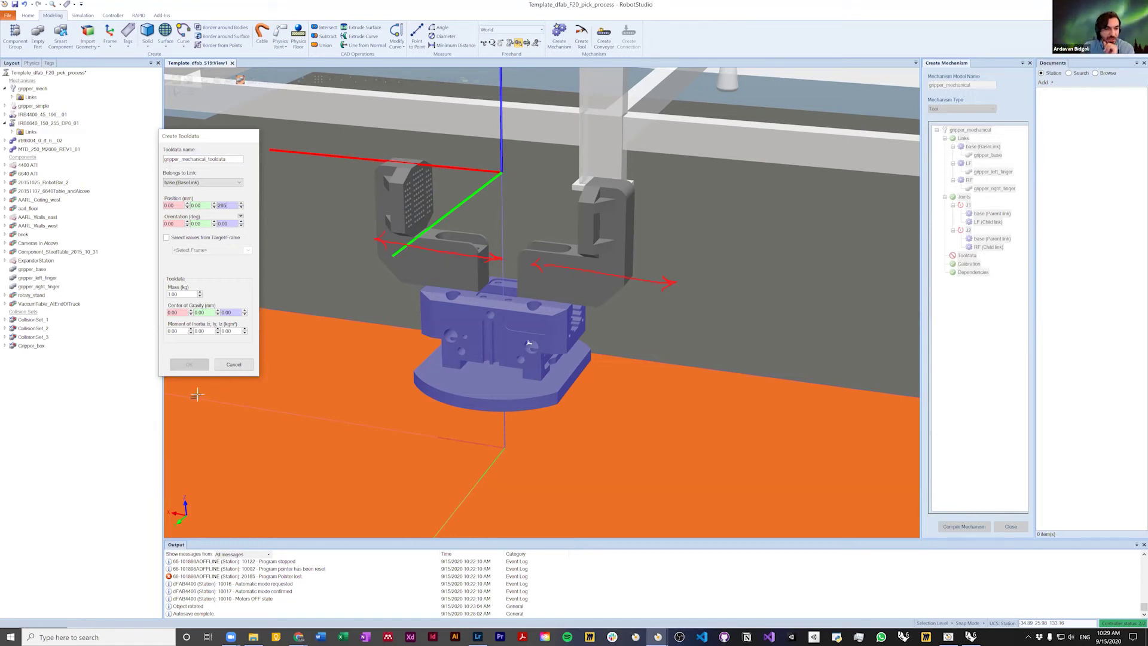
Step: Set the tool mass to 5 kg and its center of gravity to Z 150 mm, and accept the tool data
left_click(186, 291)
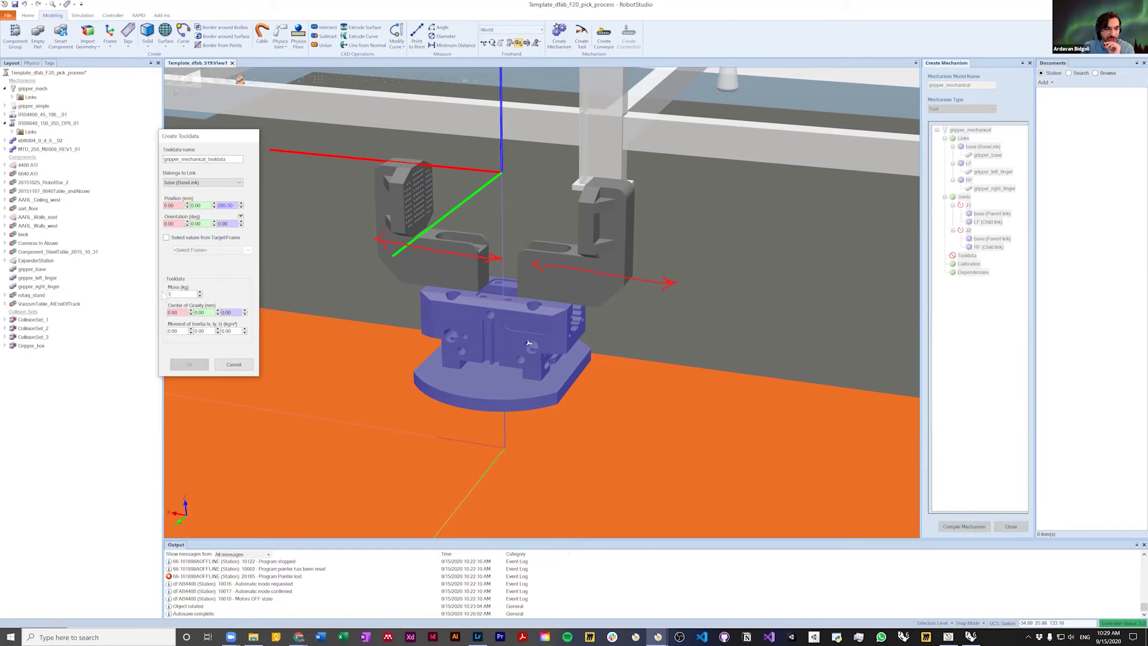
left_click_drag(174, 295, 168, 300)
type("5")
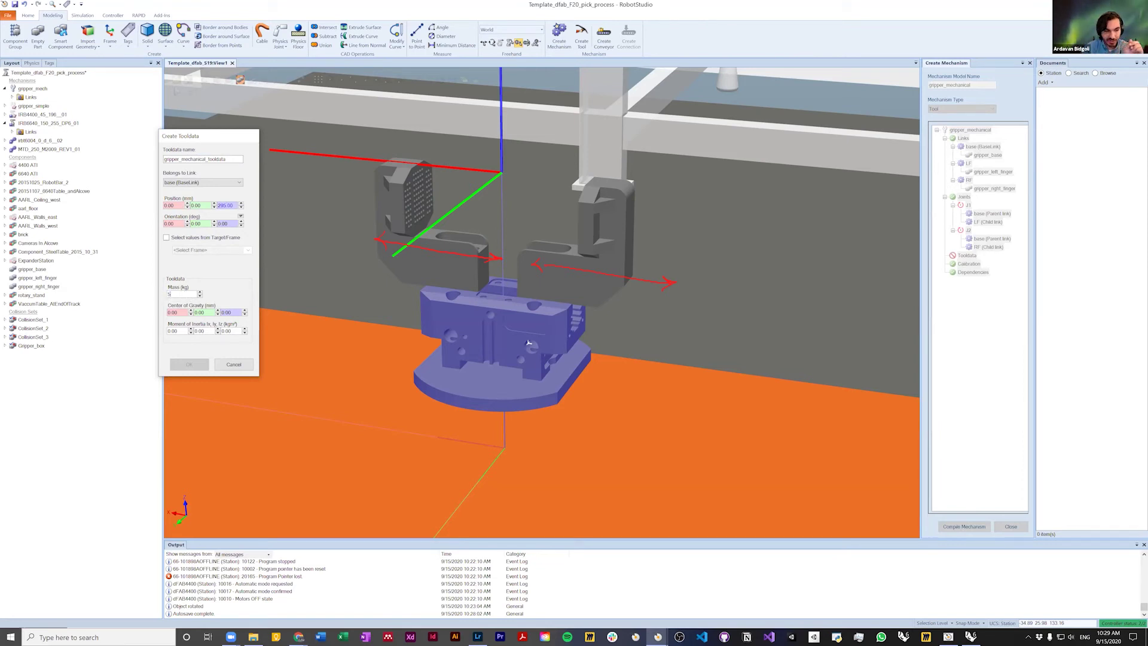
left_click_drag(232, 312, 217, 312)
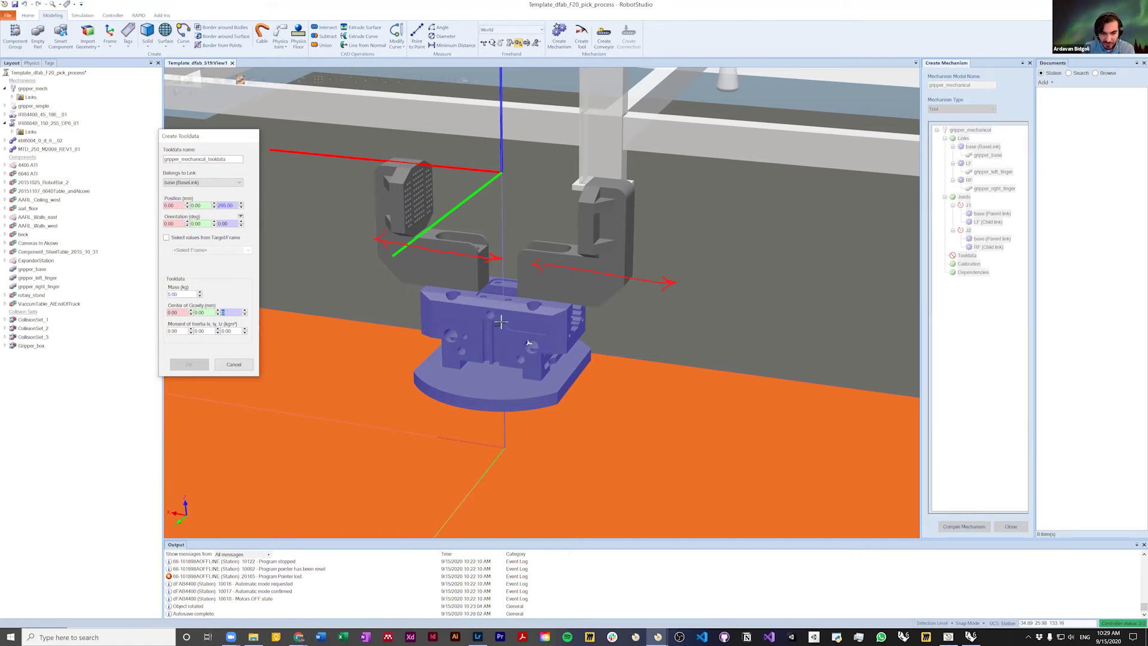
type("150")
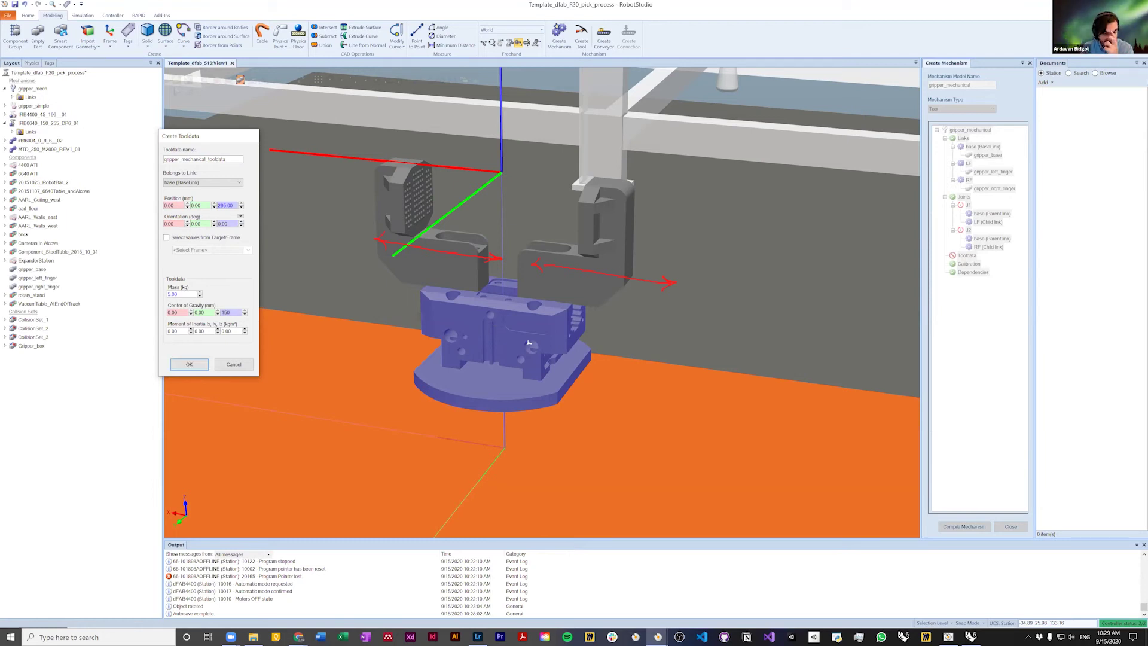
left_click(195, 363)
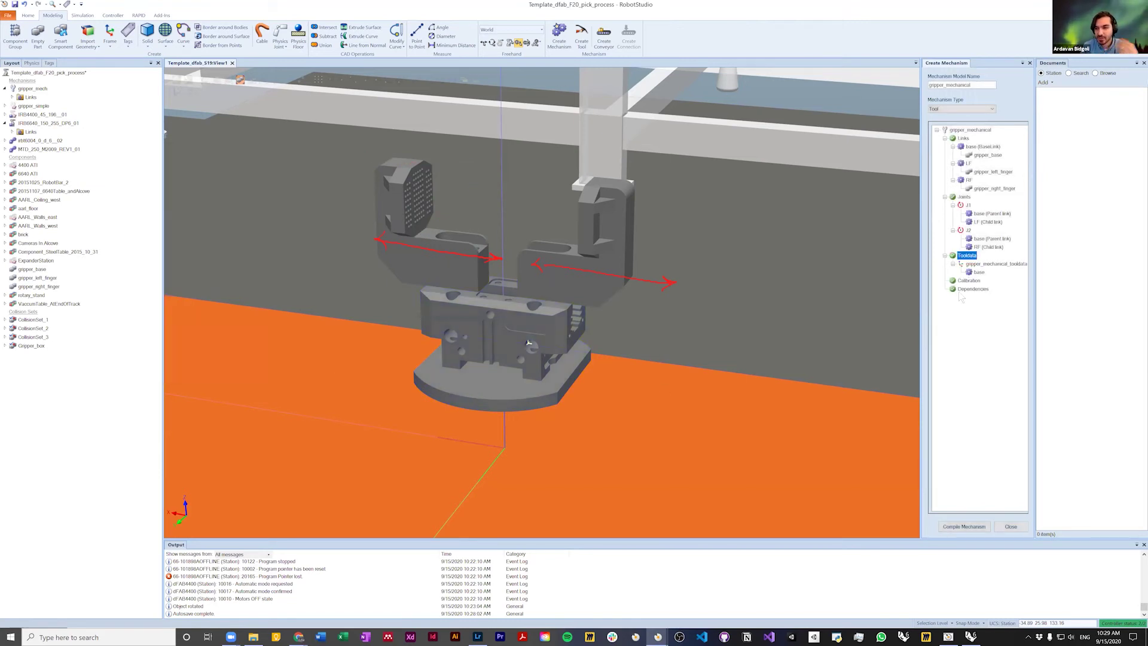
Step: Collapse the links, joints and tool data of gripper_mechanical and compile the mechanism
left_click(945, 196)
left_click(944, 205)
left_click(945, 138)
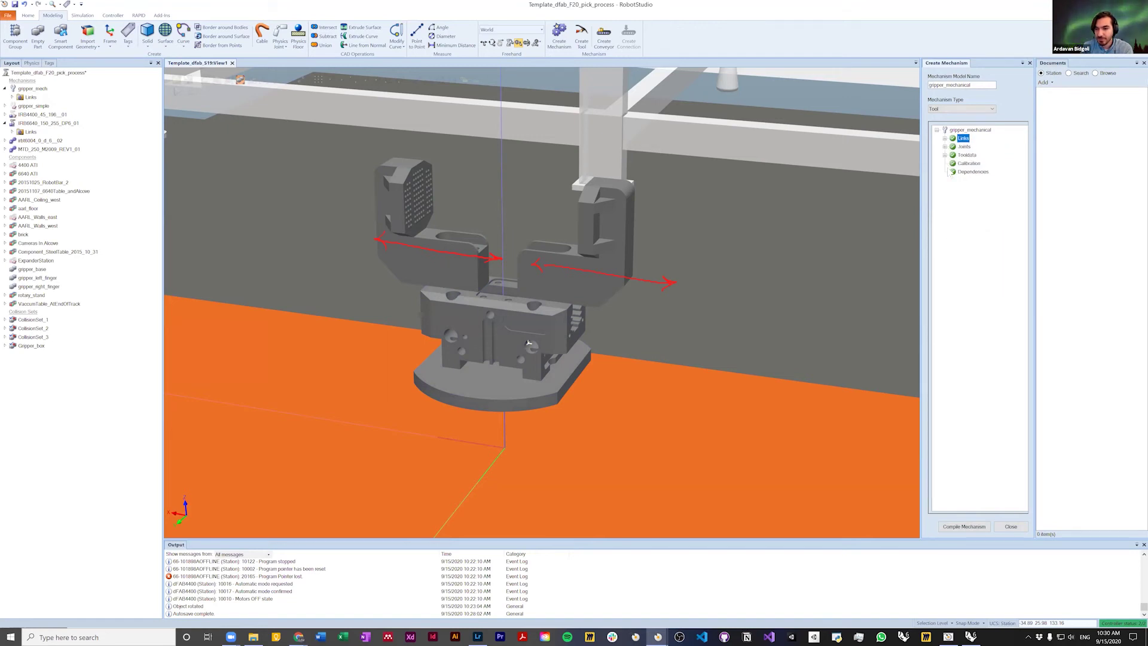
left_click(952, 526)
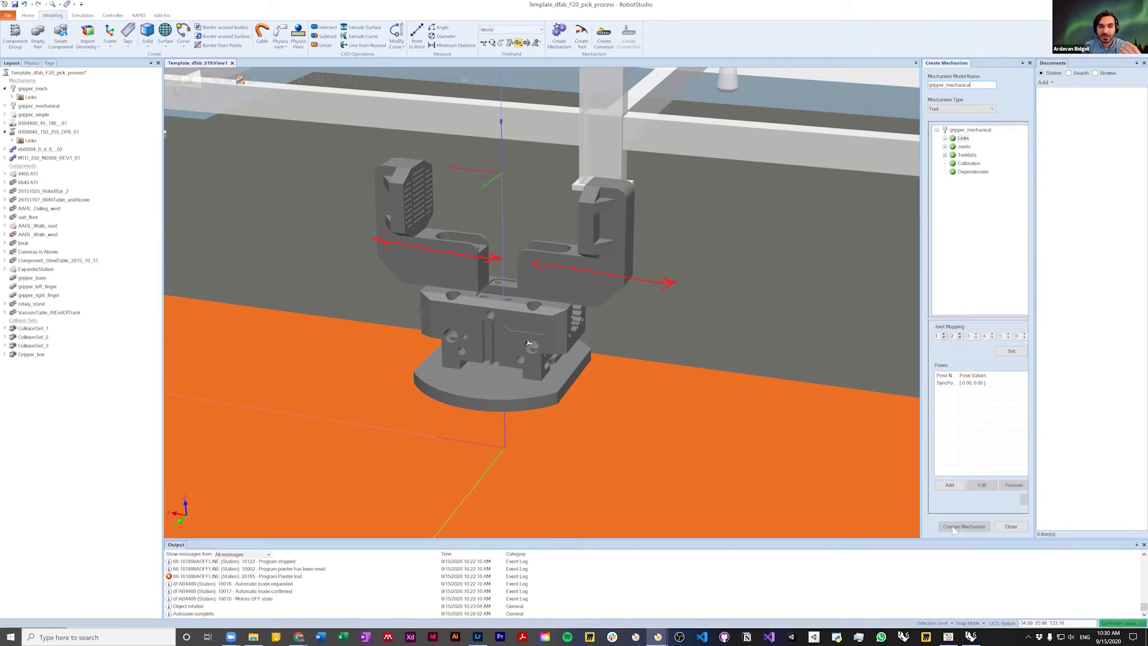
Step: Add a mechanism pose named Opened with both joint values at 0, without making it the home pose
left_click(950, 486)
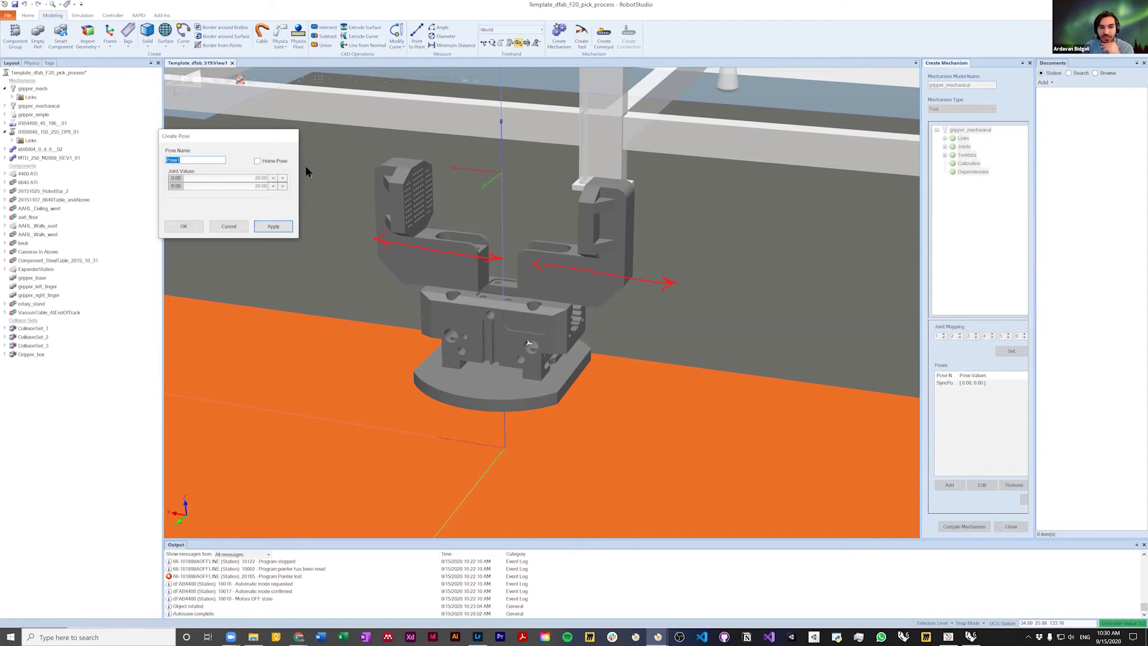
left_click(257, 161)
left_click(258, 161)
type("Close")
key("BackSpace")
key("BackSpace")
key("BackSpace")
key("BackSpace")
type("Opened")
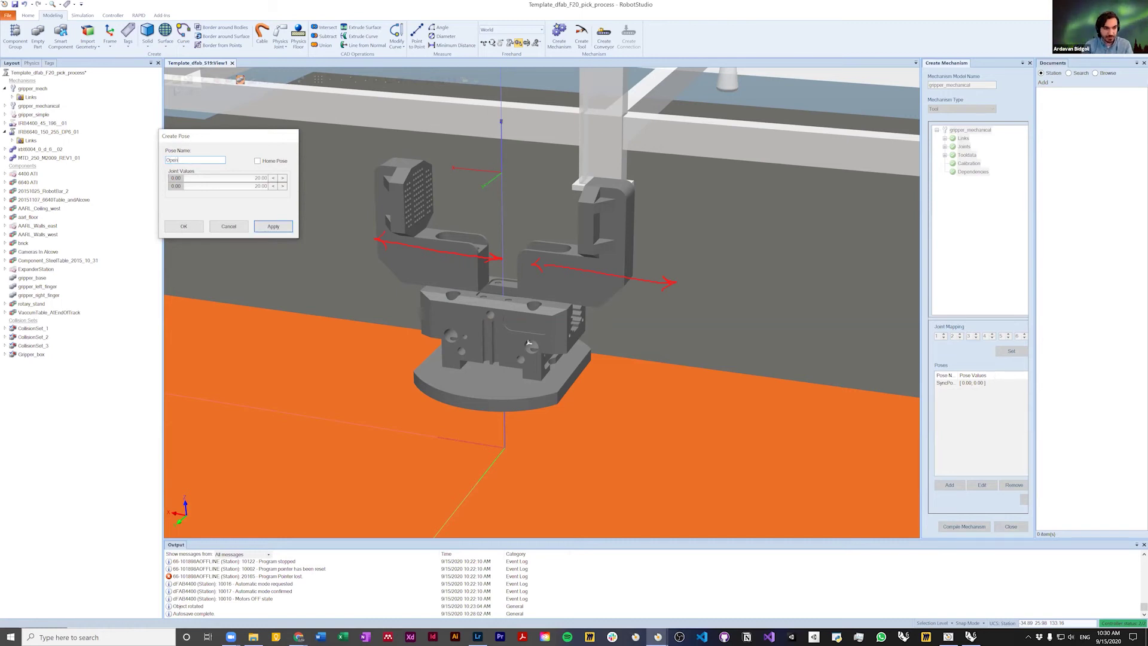
left_click(267, 226)
Step: Add a pose named Closed with both joint values at 20 and finish creating poses
left_click_drag(174, 178, 284, 180)
left_click_drag(177, 188, 317, 196)
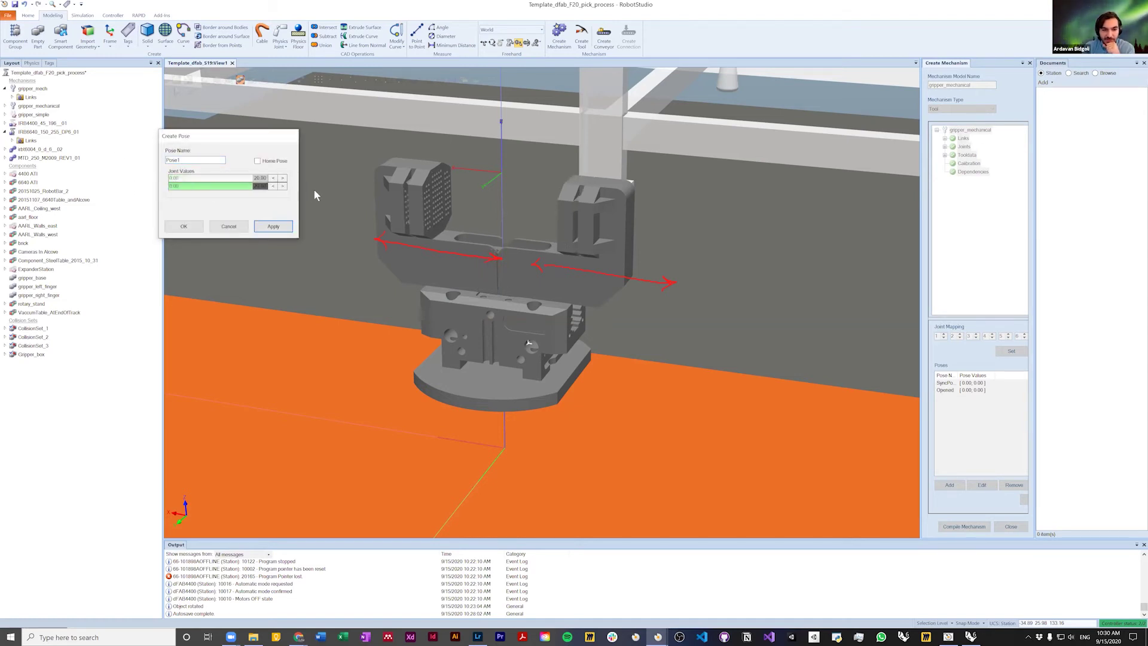
left_click(184, 160)
double_click(185, 160)
type("Cl")
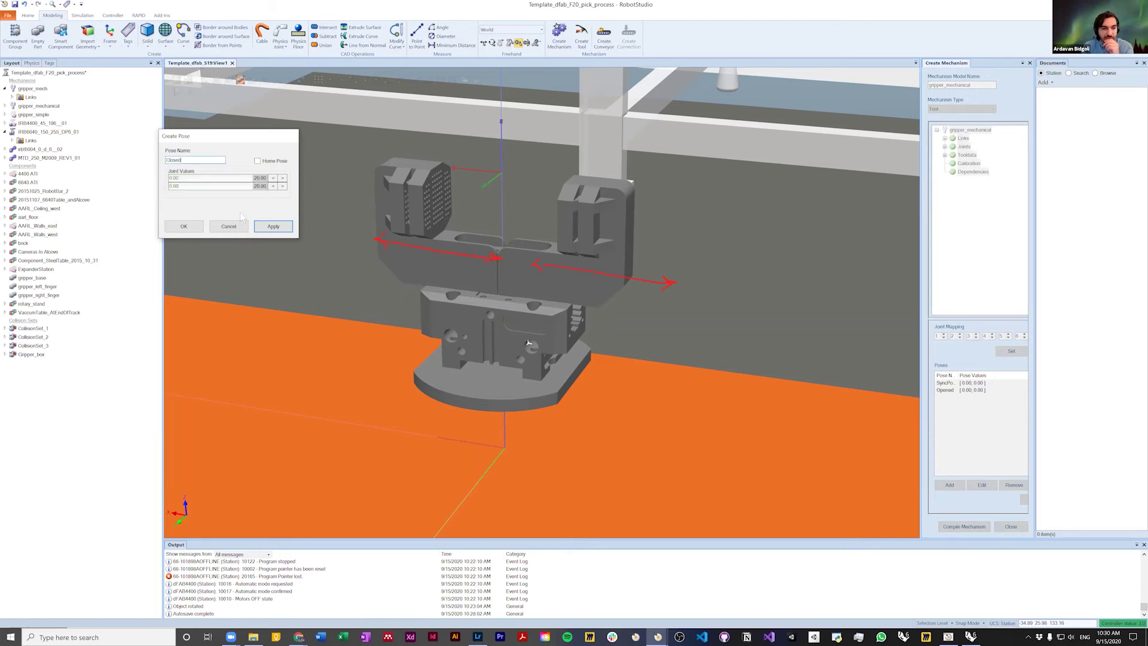
left_click(274, 227)
left_click(229, 227)
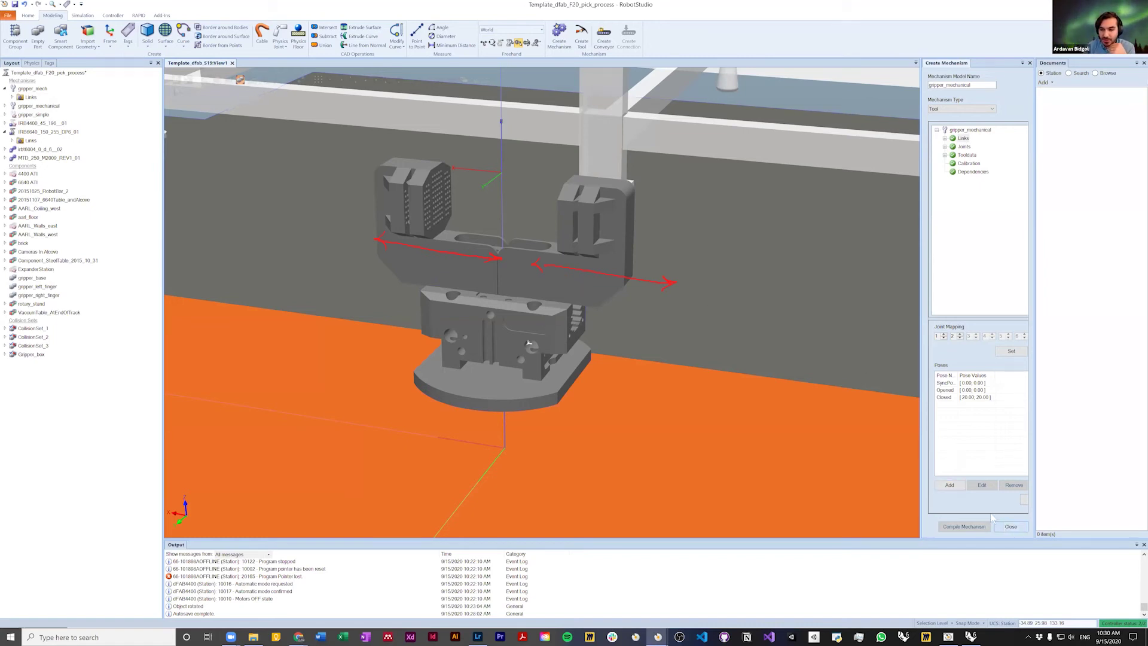
Step: Finish creating the mechanism and select the compiled gripper_mechanical tool in the station
left_click(1008, 526)
scroll(611, 296, "down", 5)
scroll(615, 284, "up", 6)
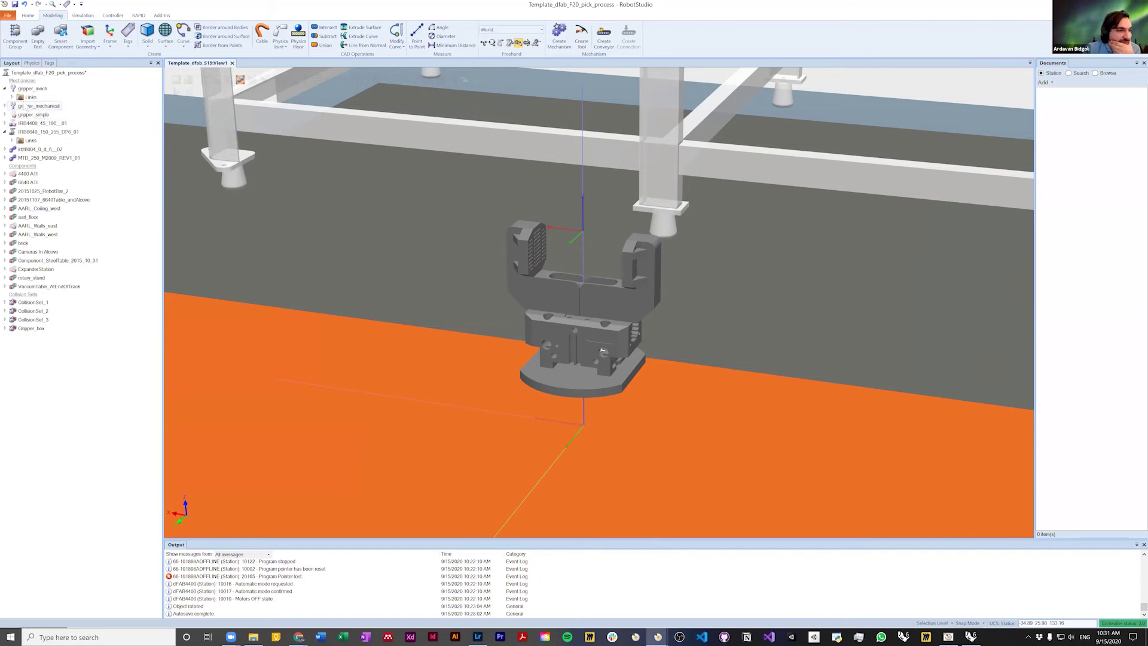
left_click(5, 89)
left_click(39, 99)
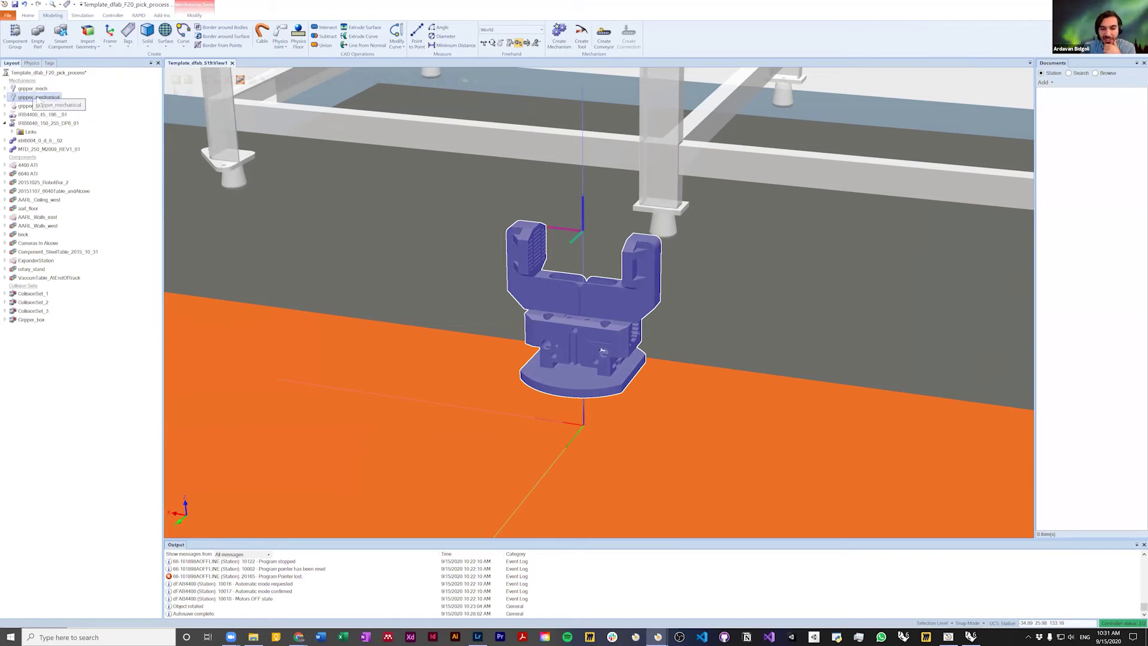
mouse_move(37, 99)
left_mouse_down()
mouse_move(78, 126)
mouse_move(54, 142)
mouse_move(39, 102)
left_mouse_up()
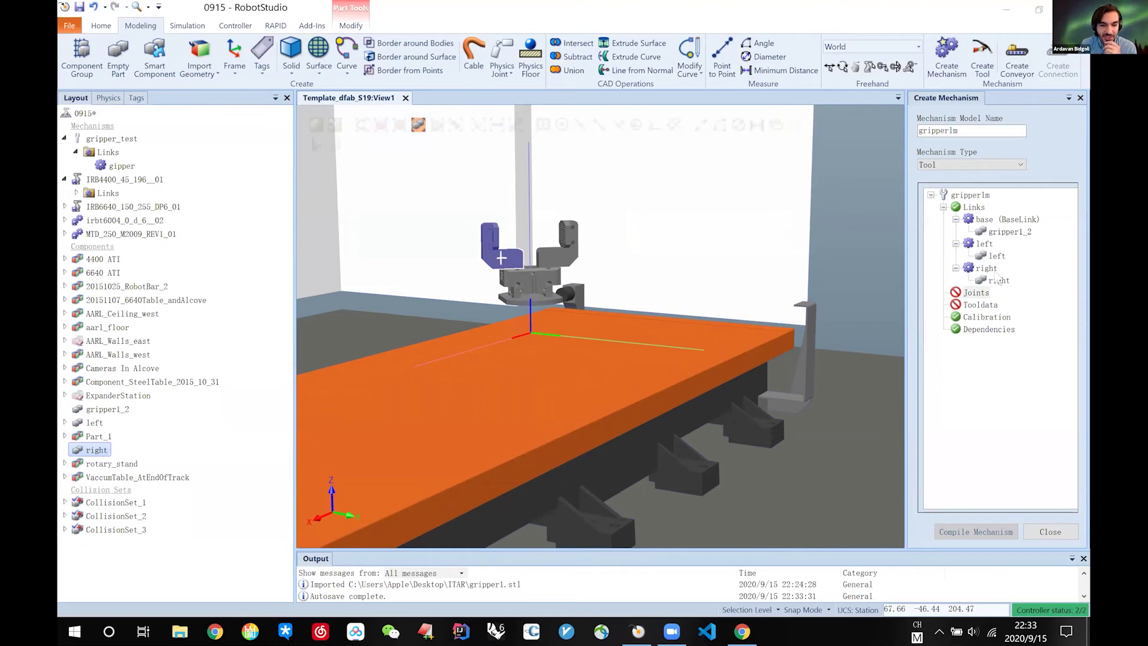
Step: In station 0915, select the parts gripper1_2, left and right together and start rotating them
left_click(975, 293)
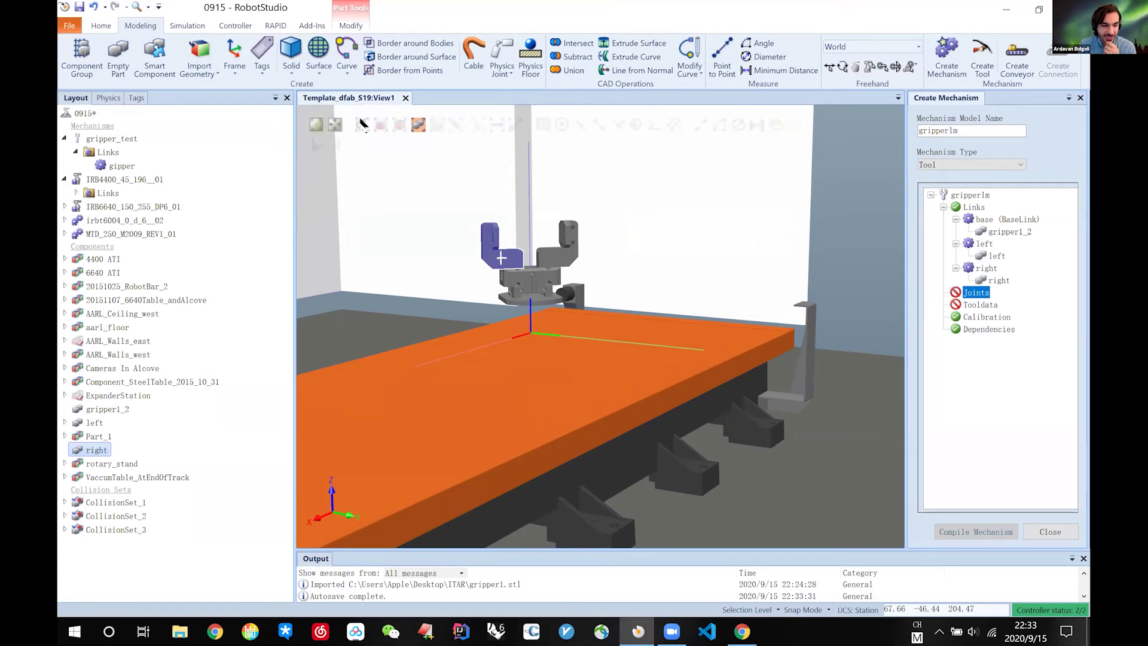
left_click(557, 263, "ctrl")
left_click(534, 281, "ctrl")
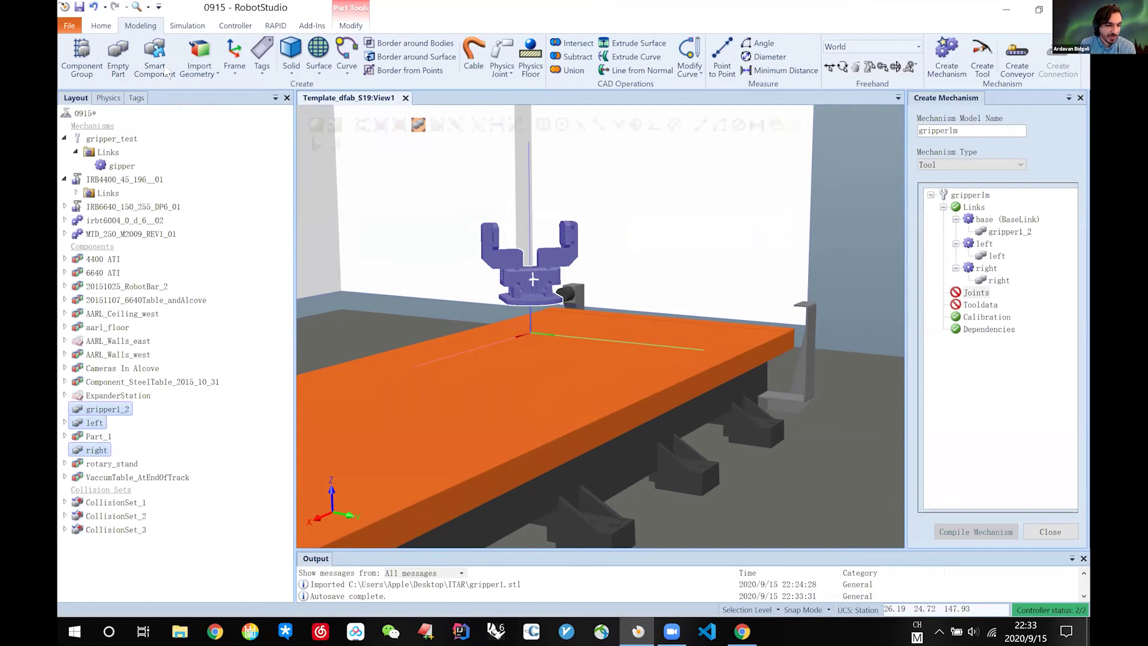
right_click(551, 266)
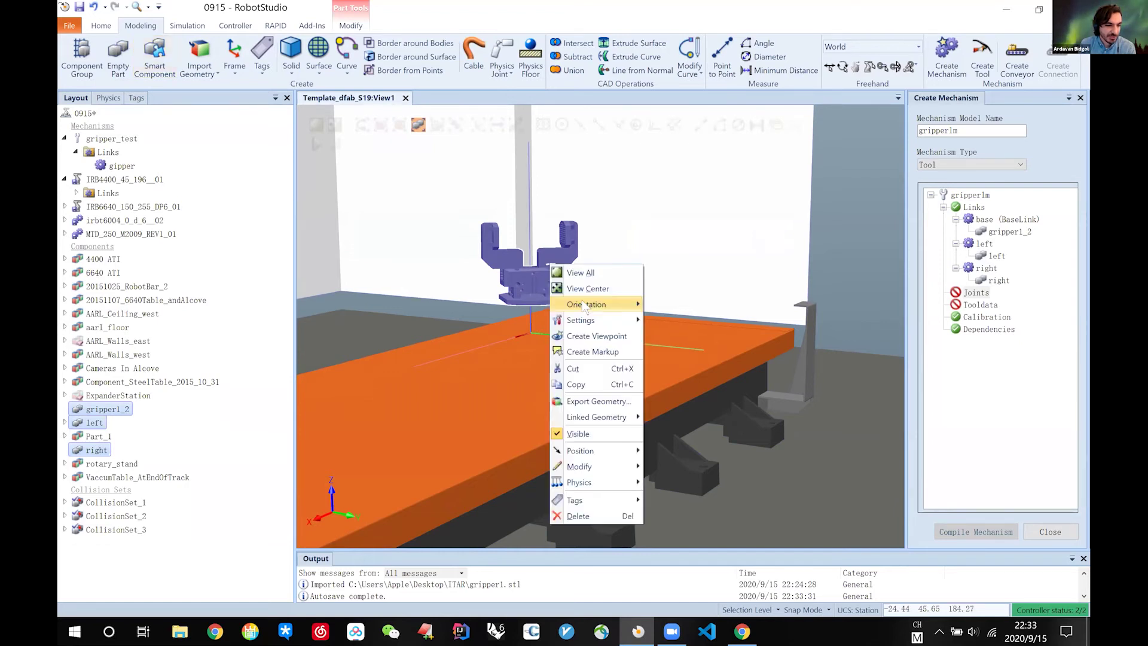
mouse_move(578, 319)
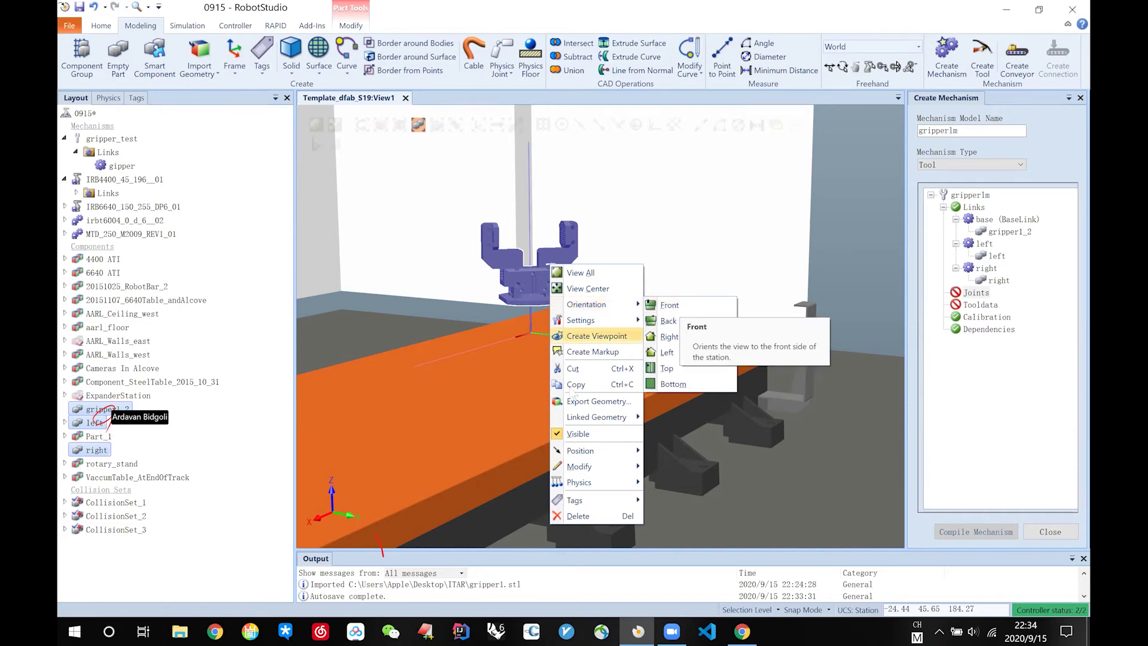
mouse_move(600, 468)
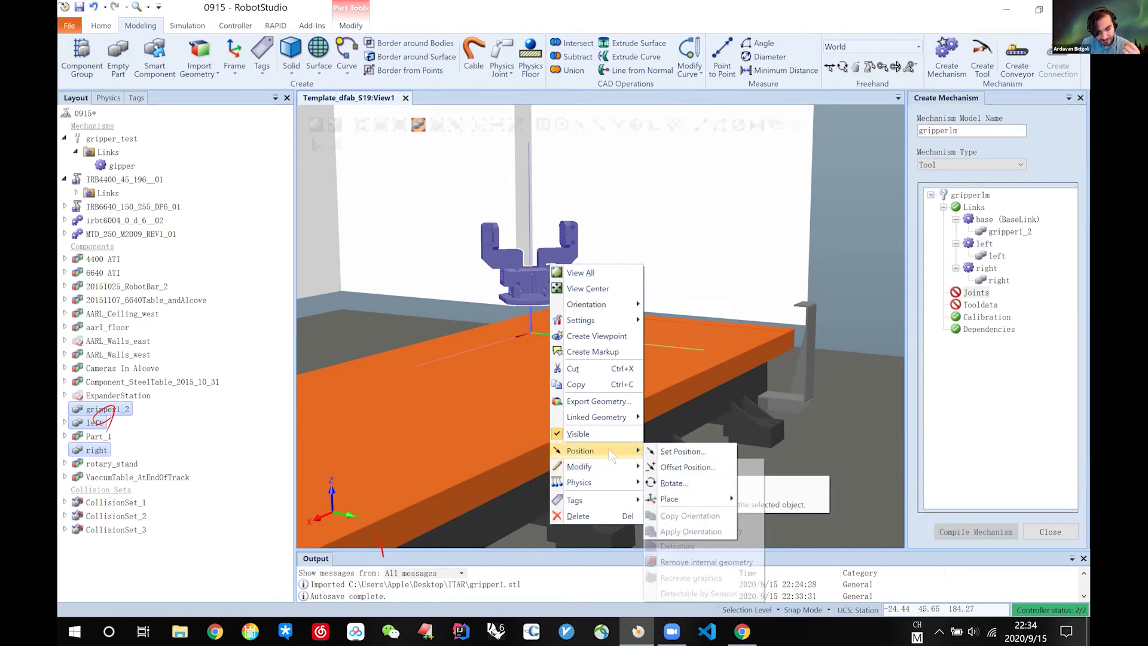
left_click(671, 483)
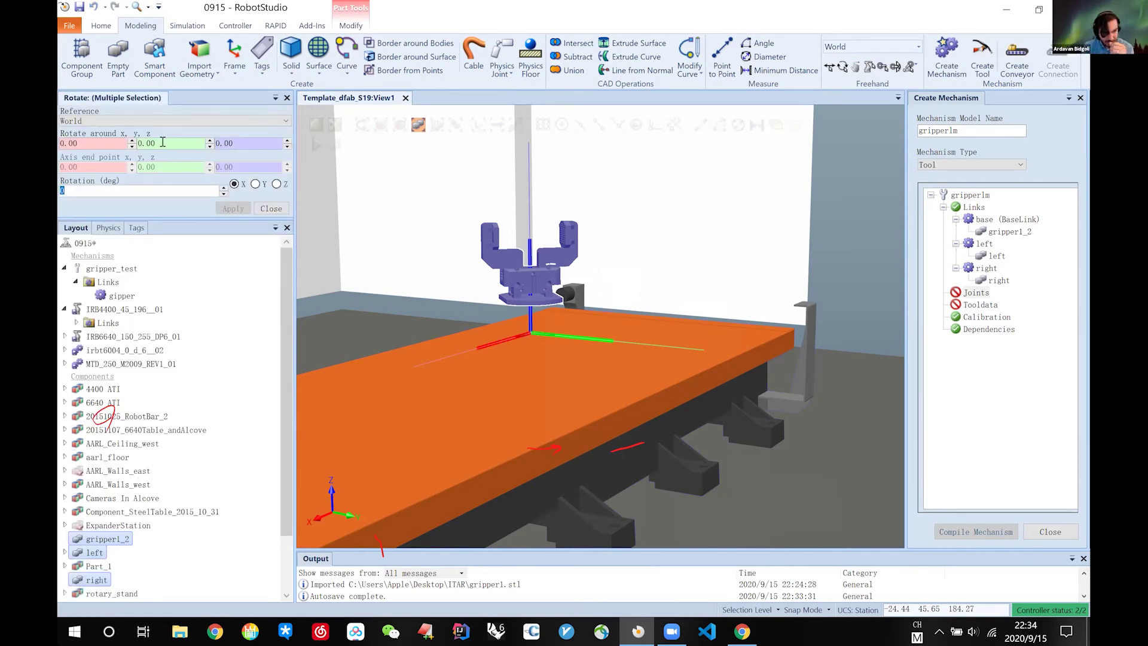
Step: Try rotating the three selected gripper parts 45° about the world Z axis, and undo the rotation
left_click(229, 143)
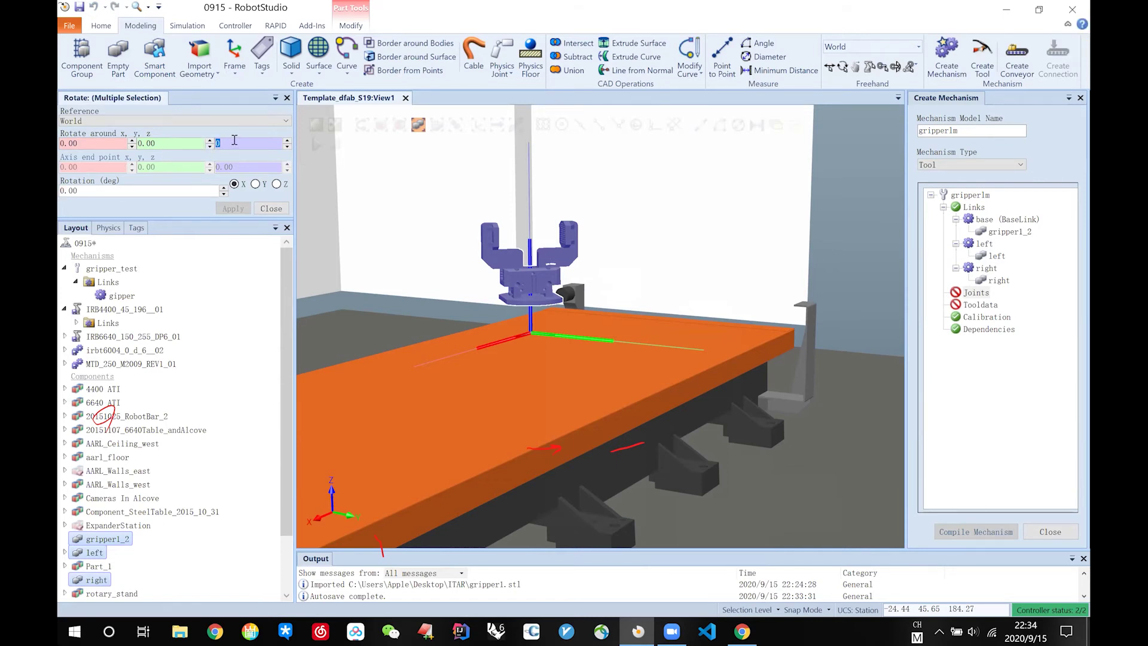
type("-")
left_click(276, 183)
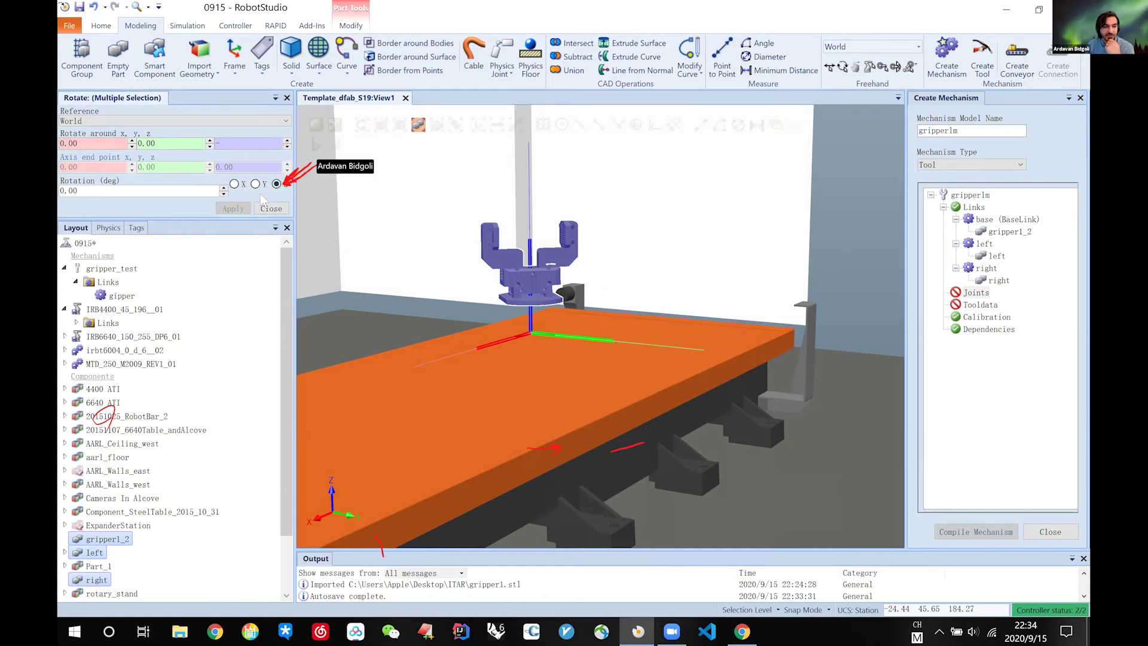
left_click(224, 142)
type("45")
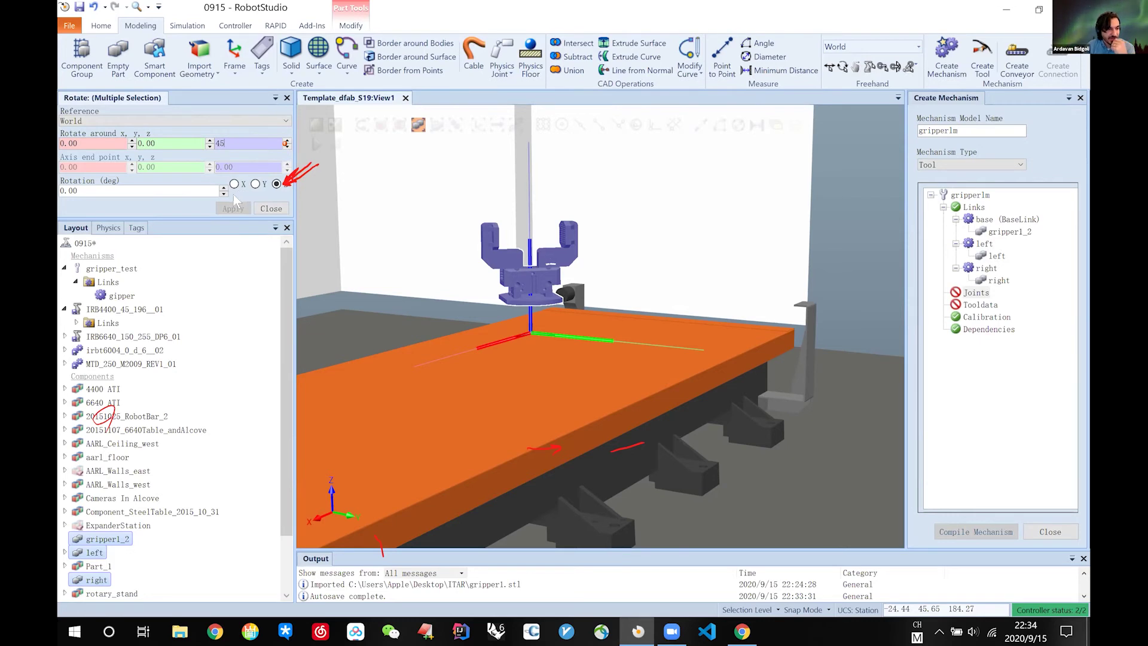
left_click(165, 190)
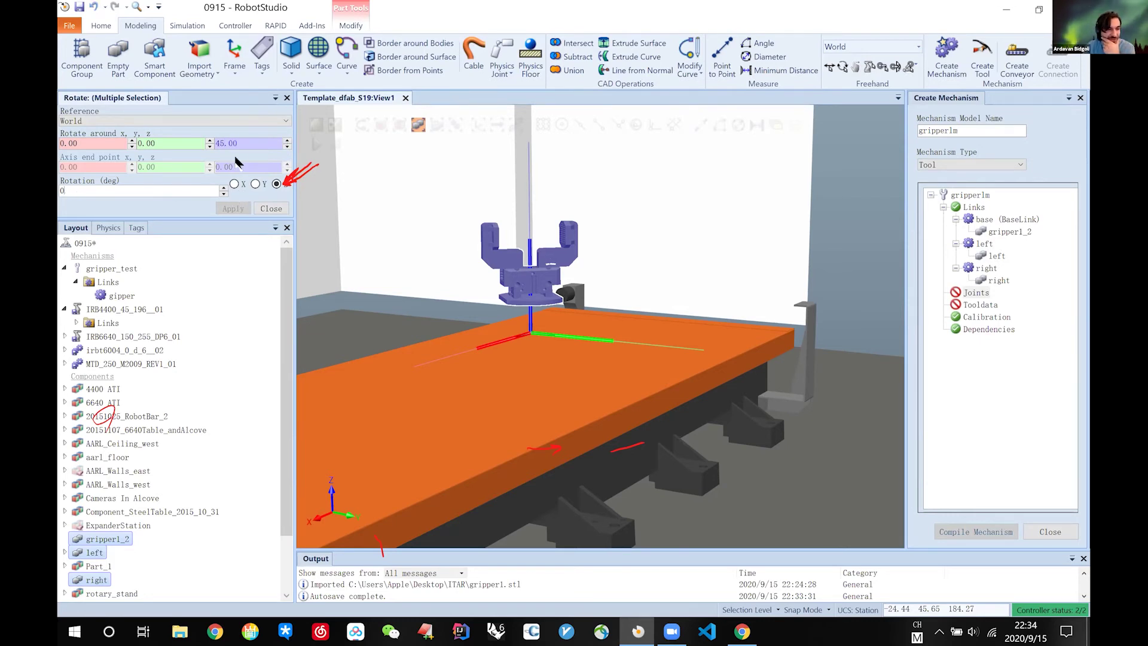
left_click_drag(246, 142, 197, 143)
type("0")
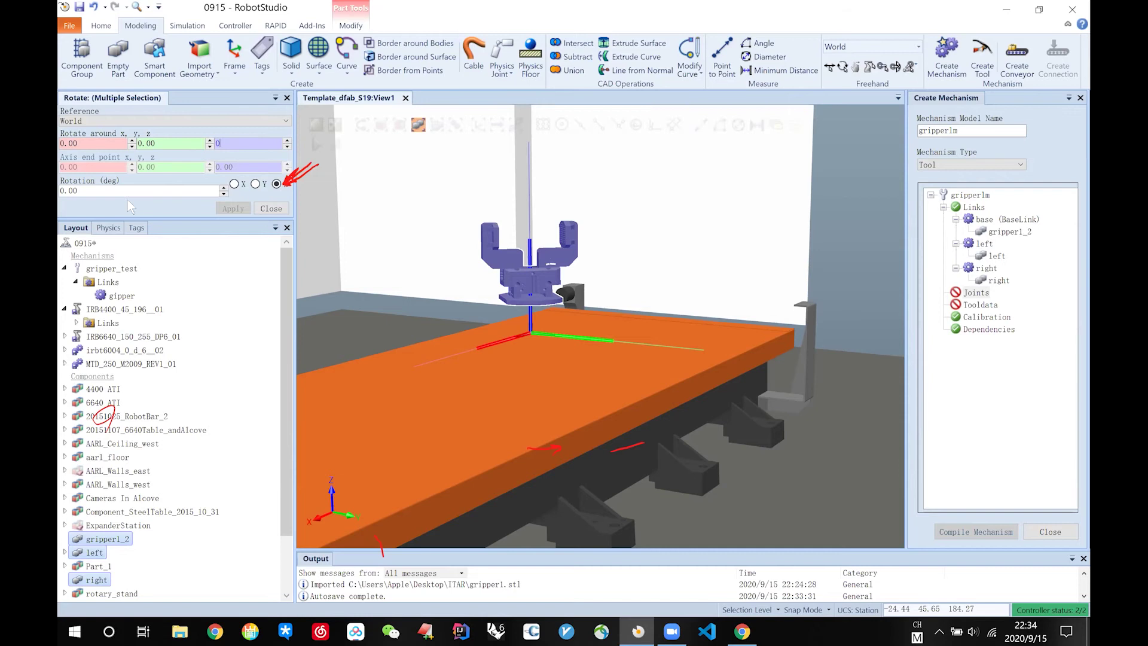
left_click_drag(100, 190, 63, 187)
type("45")
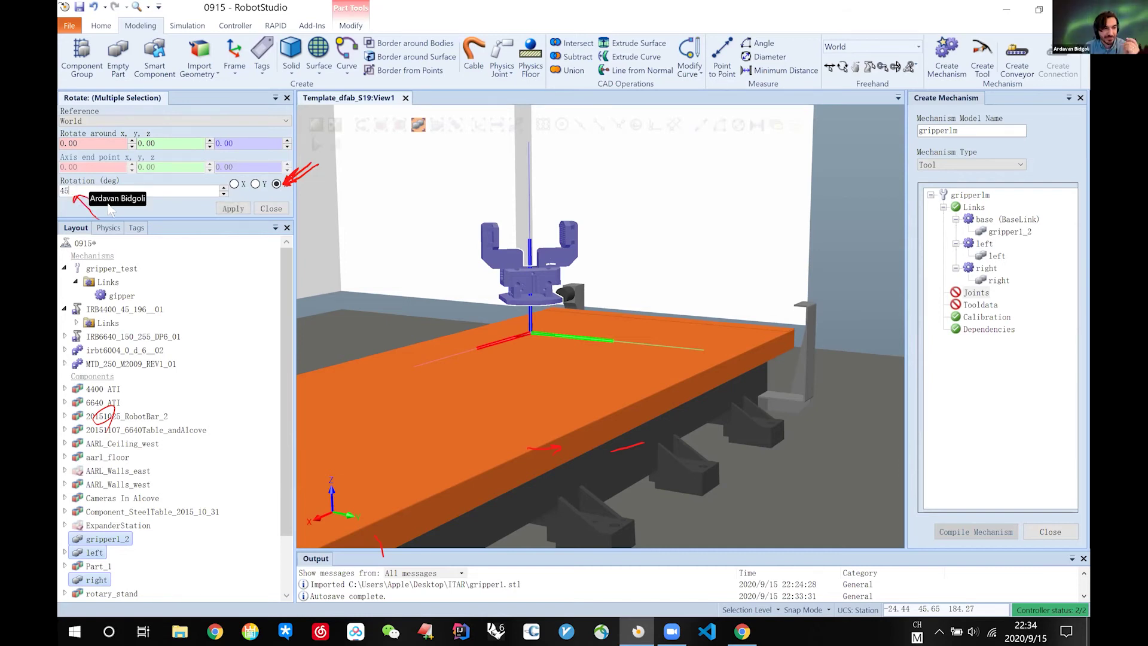
left_click(233, 209)
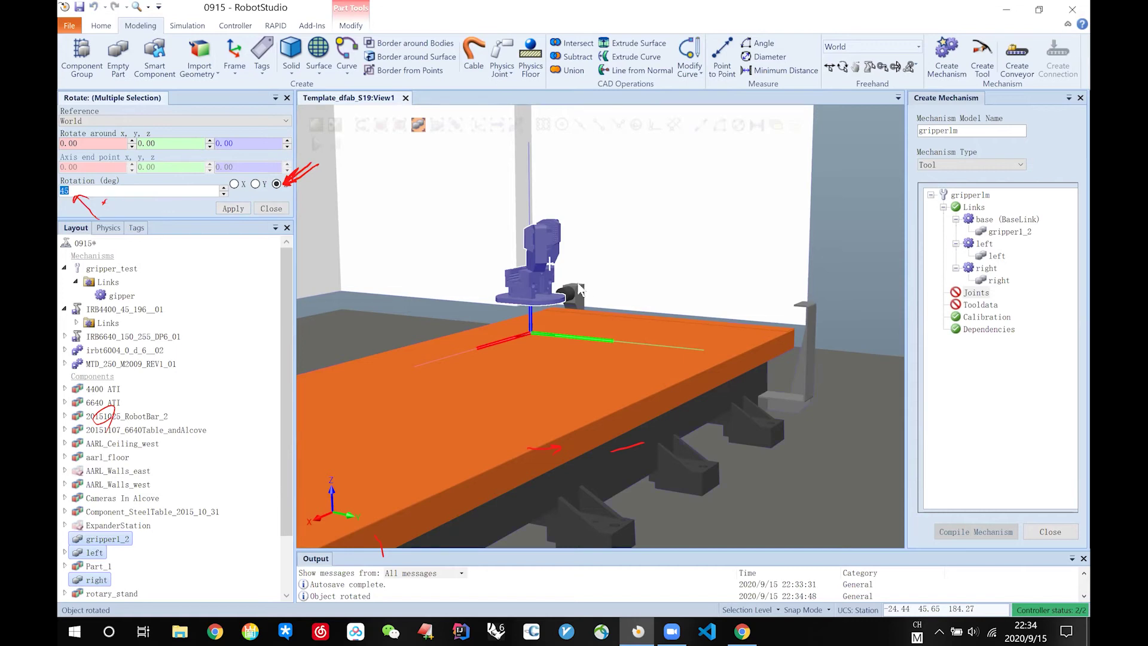
left_click_drag(666, 286, 539, 329, "ctrl+shift")
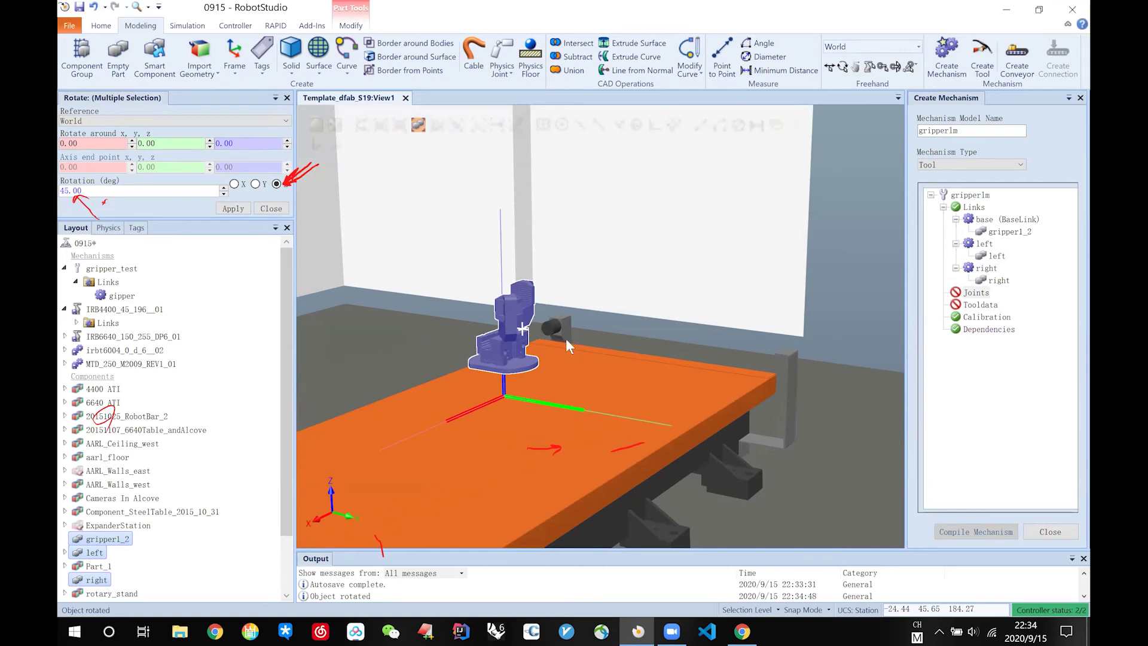
key("ctrl+z")
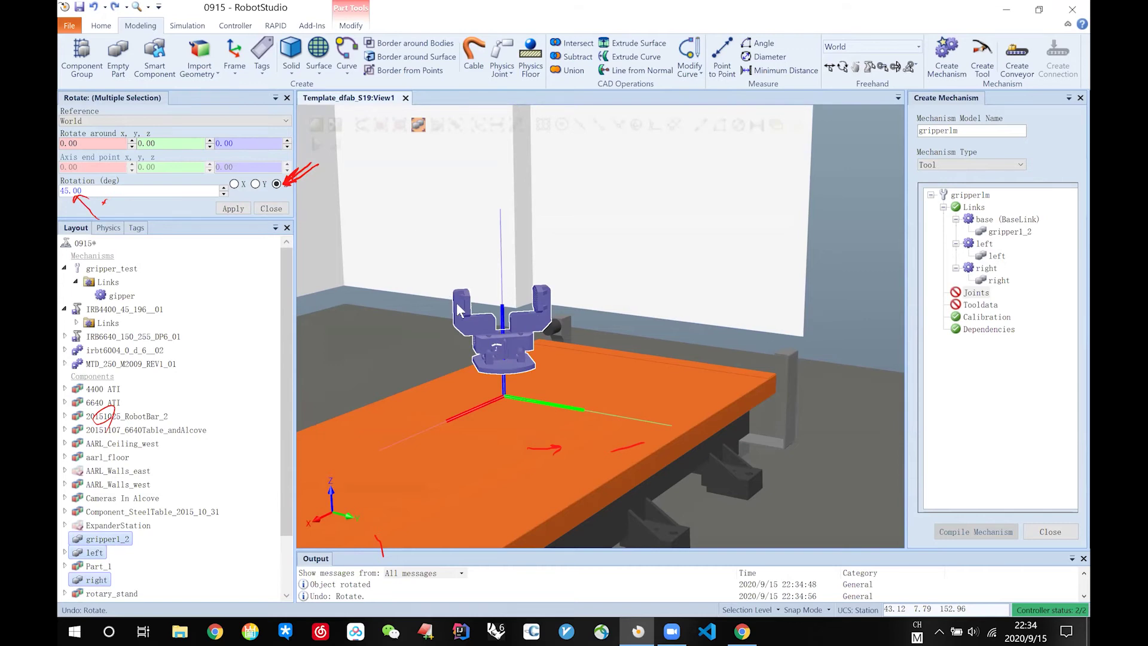
Step: Rotate gripper1_2, left and right together by 45° about the world Z axis
right_click(506, 347)
mouse_move(556, 253)
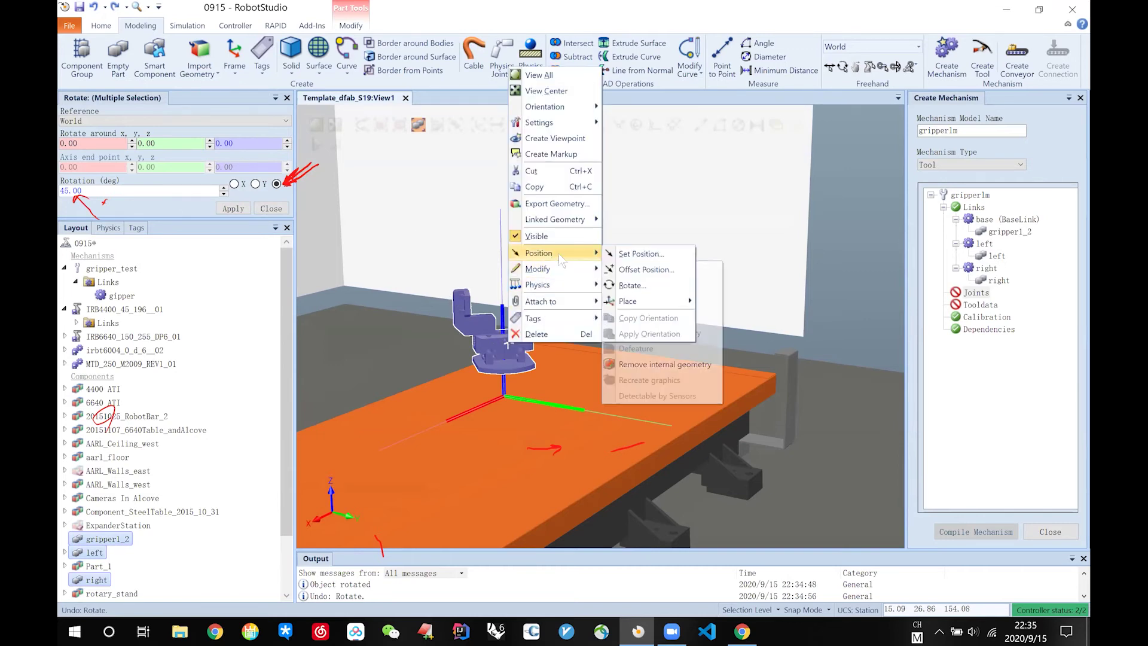
left_click(628, 286)
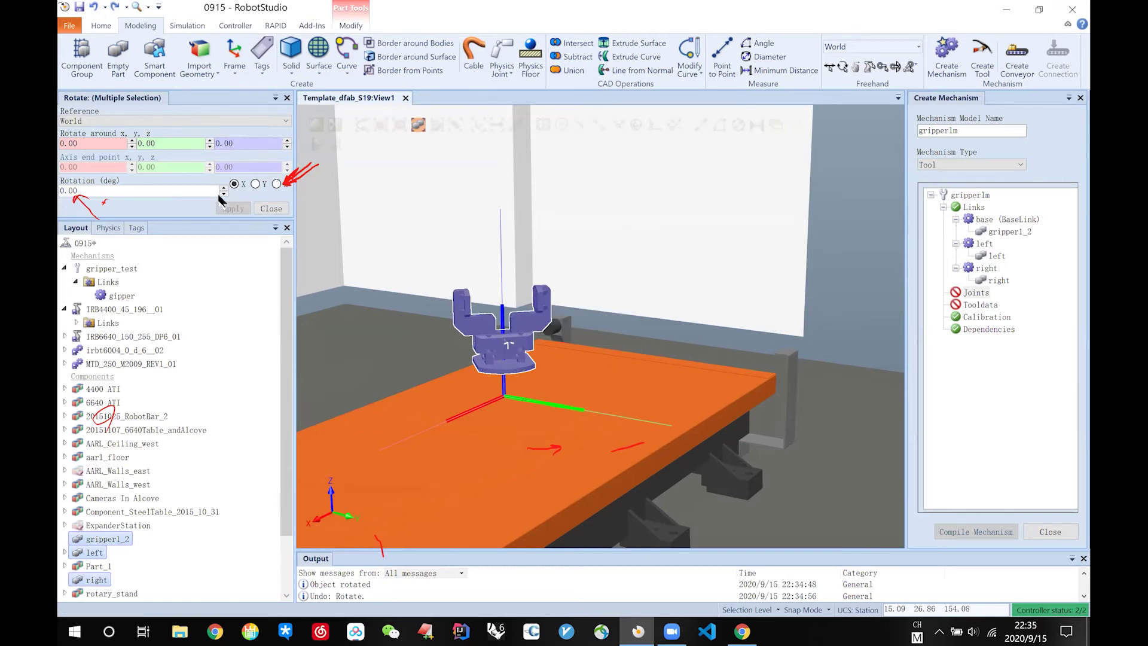
left_click(277, 184)
left_click(64, 191)
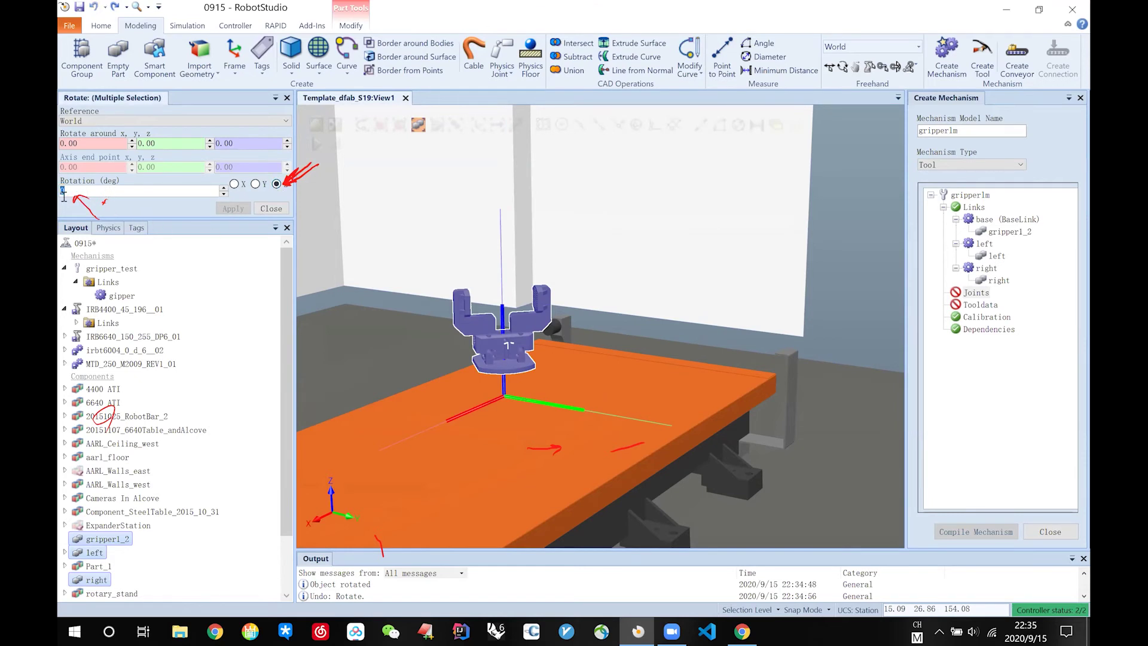
type("45")
left_click(238, 210)
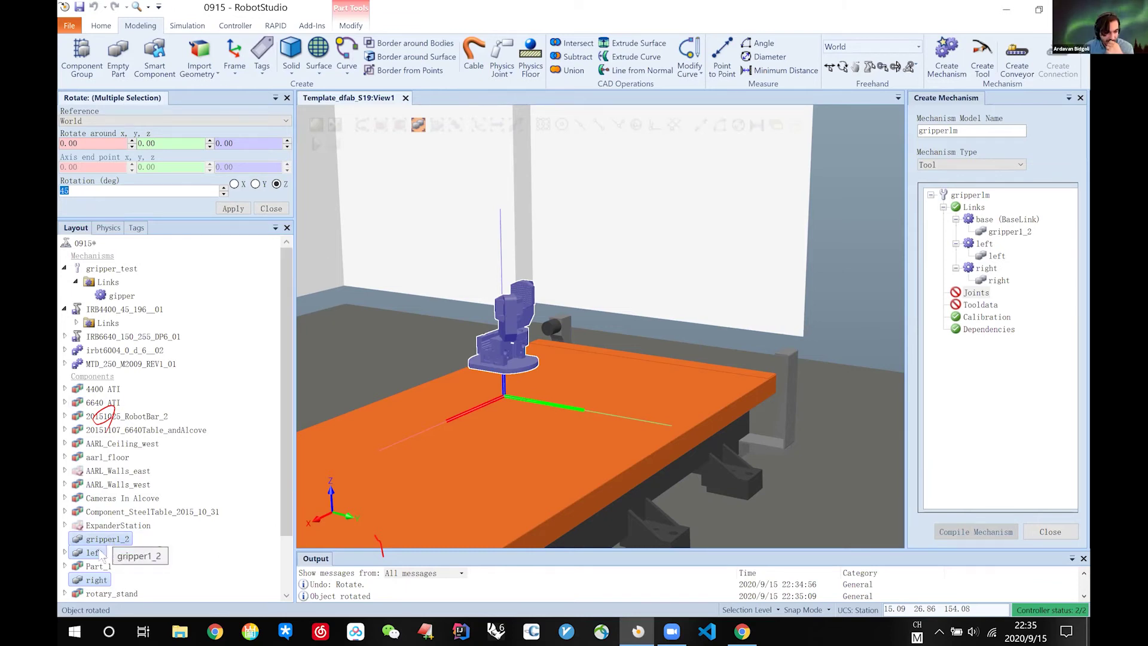
Step: Detach the right finger from the left finger by deleting its attachment under the part left
left_click(65, 553)
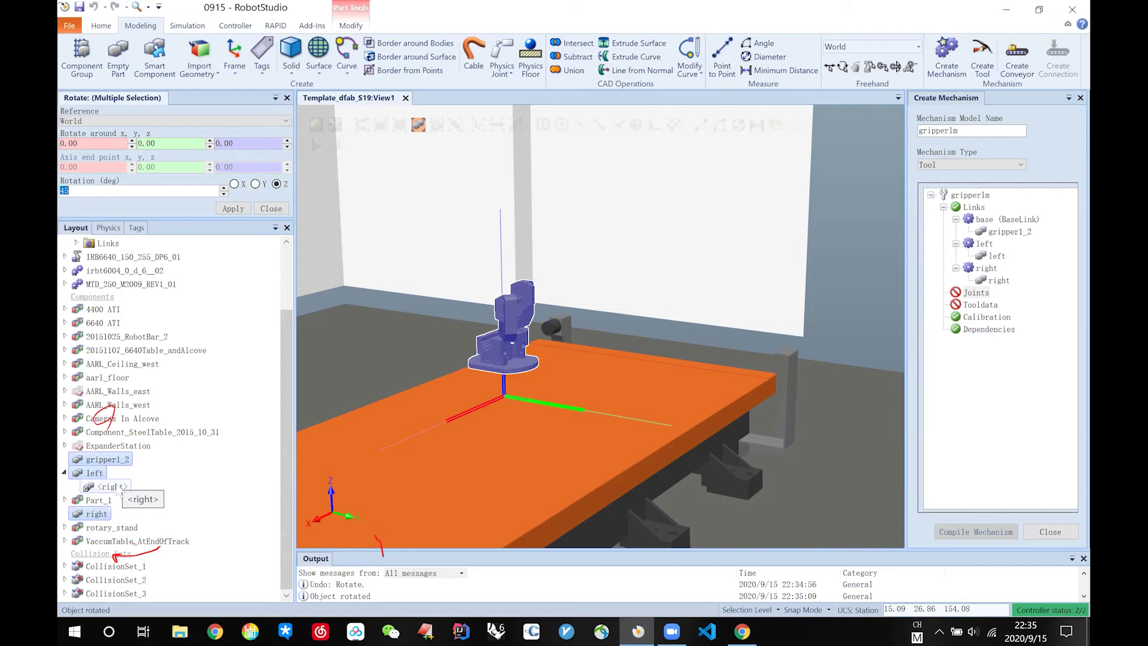
left_click(116, 487)
right_click(118, 487)
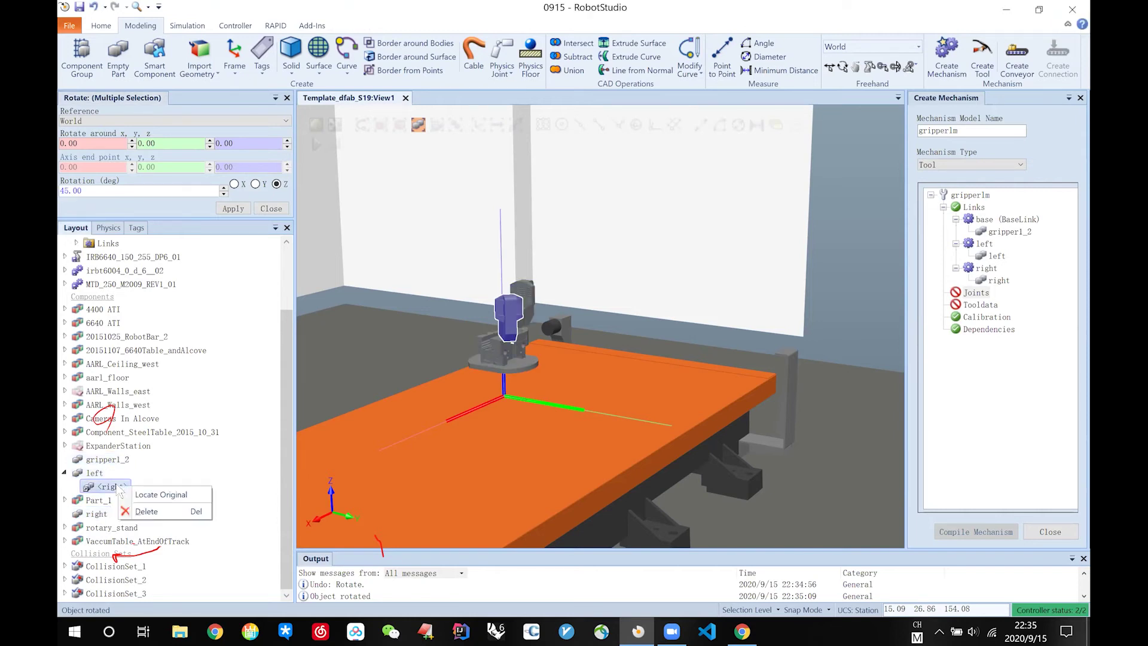
left_click(147, 512)
key("Return")
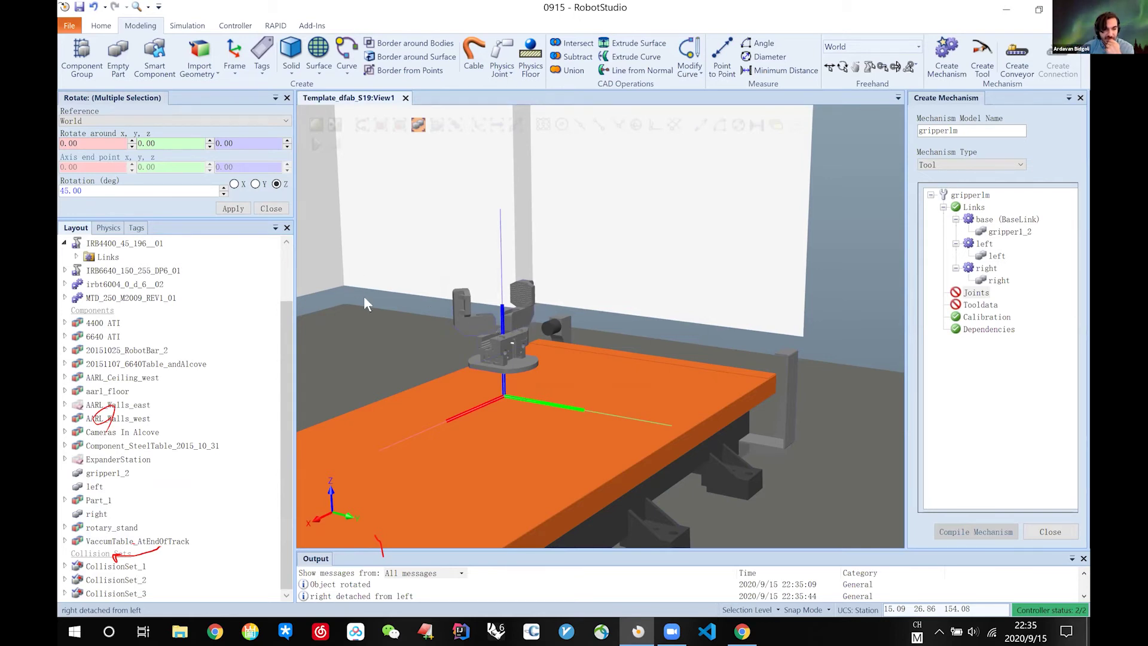
Step: Rotate only the right finger by 45° about the world Z axis and inspect its alignment with the gripper base
left_click(463, 326)
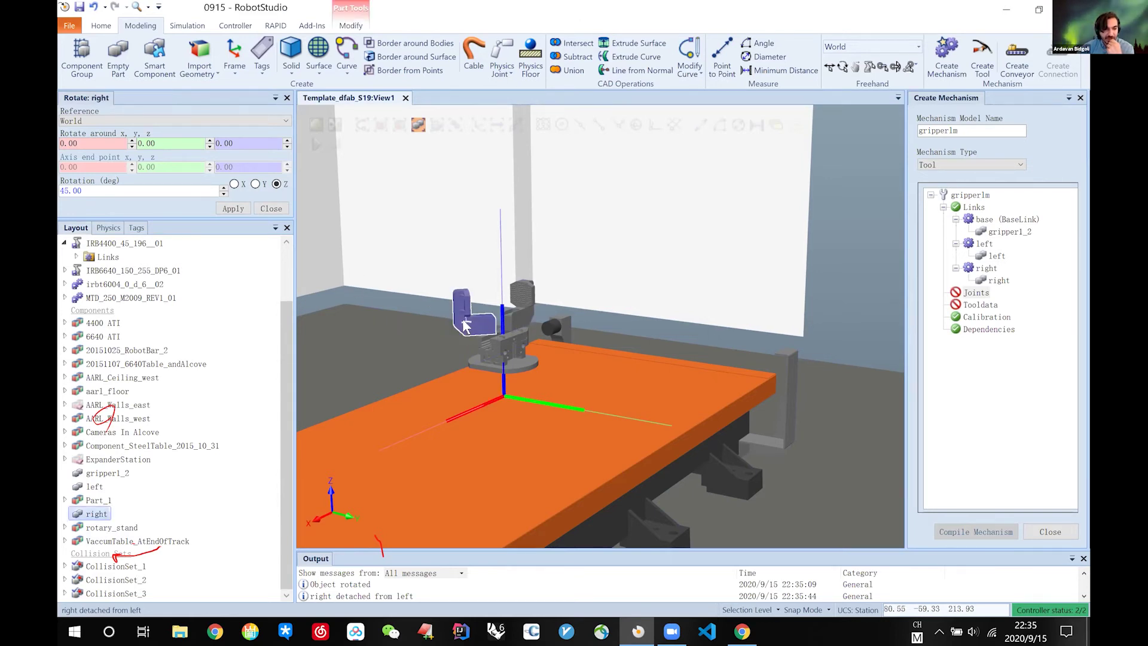
left_click(237, 210)
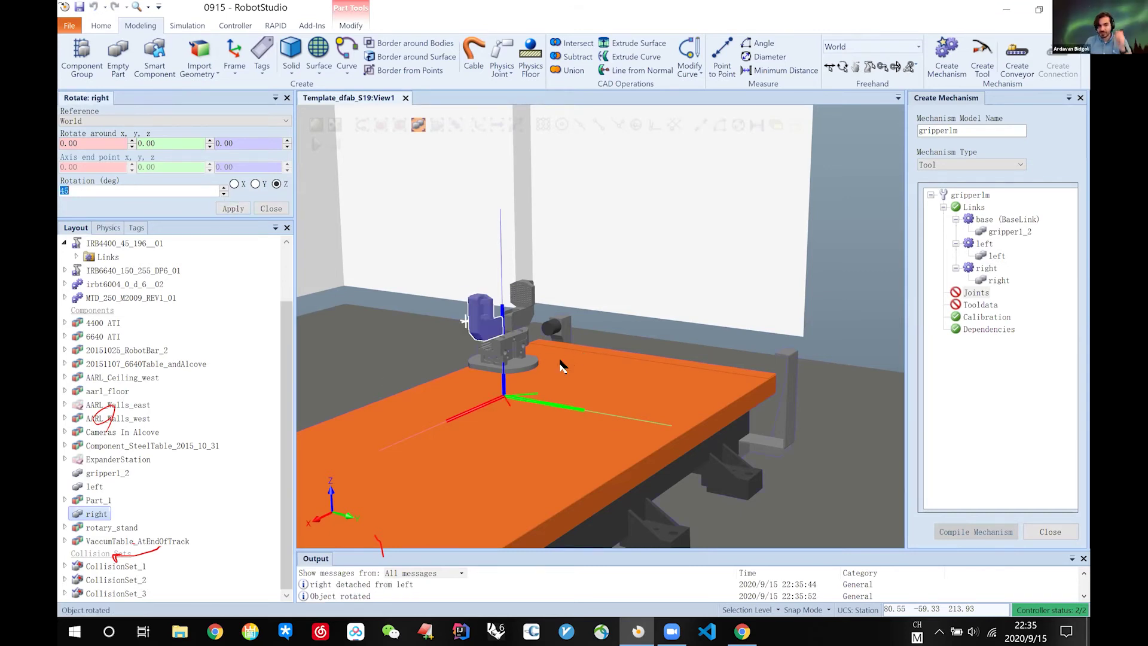
left_click_drag(509, 374, 642, 371, "ctrl+shift")
scroll(642, 371, "down", 5)
scroll(598, 365, "up", 5)
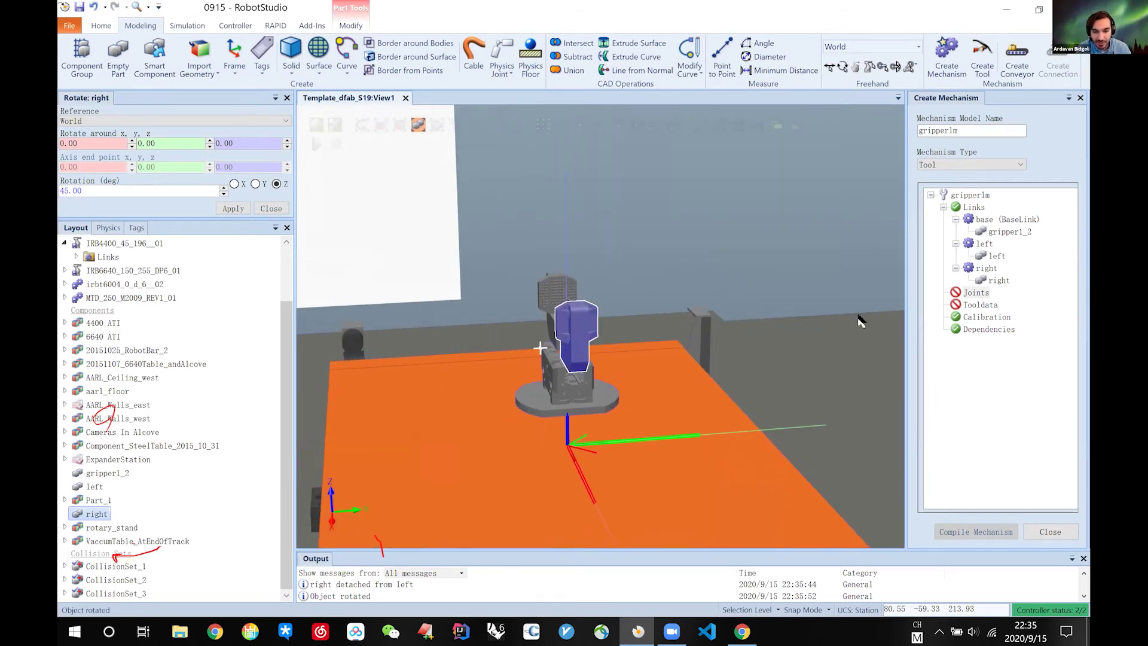
Step: Remove the existing base, left and right links from the gripperlm mechanism
scroll(874, 310, "up", 5)
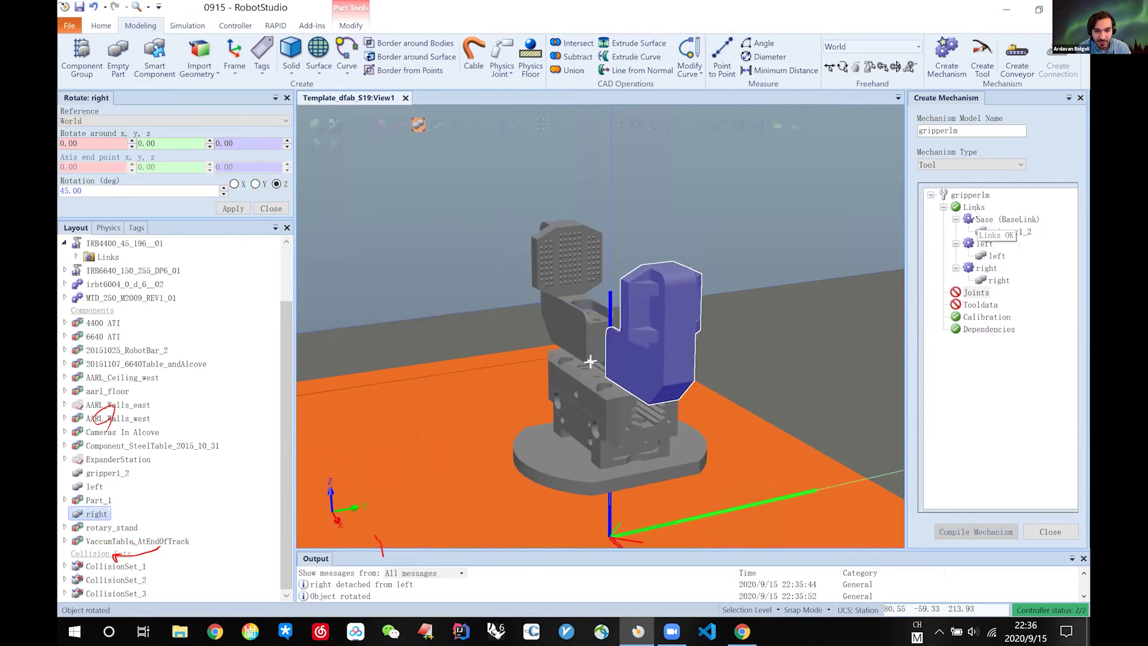
left_click(996, 219)
left_click(986, 268)
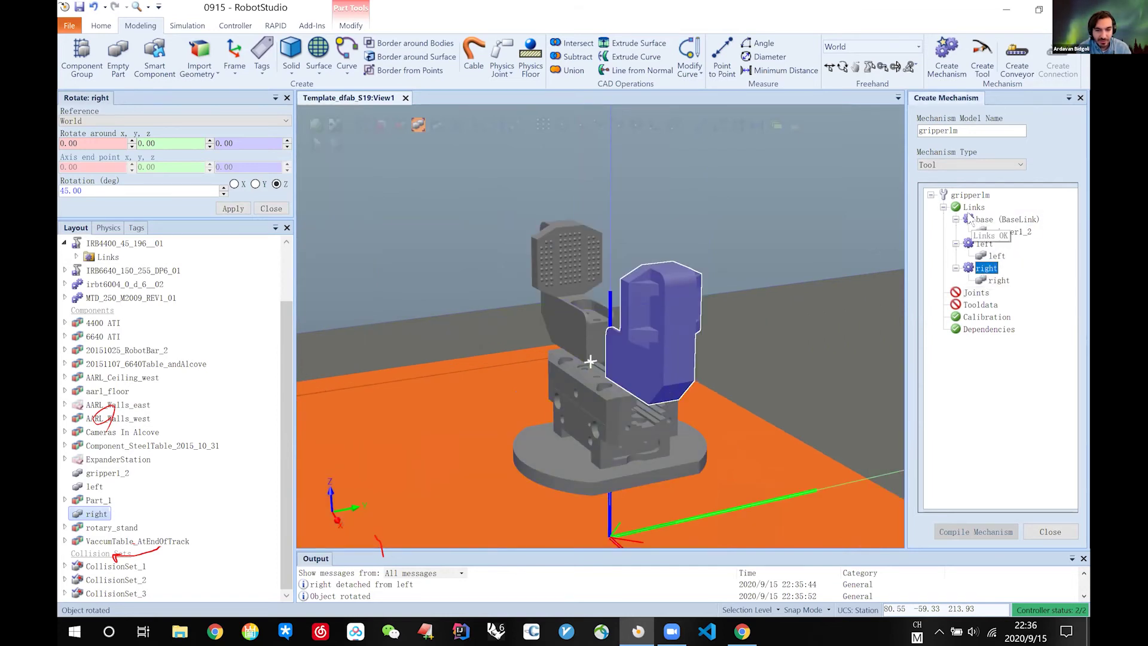
right_click(972, 220)
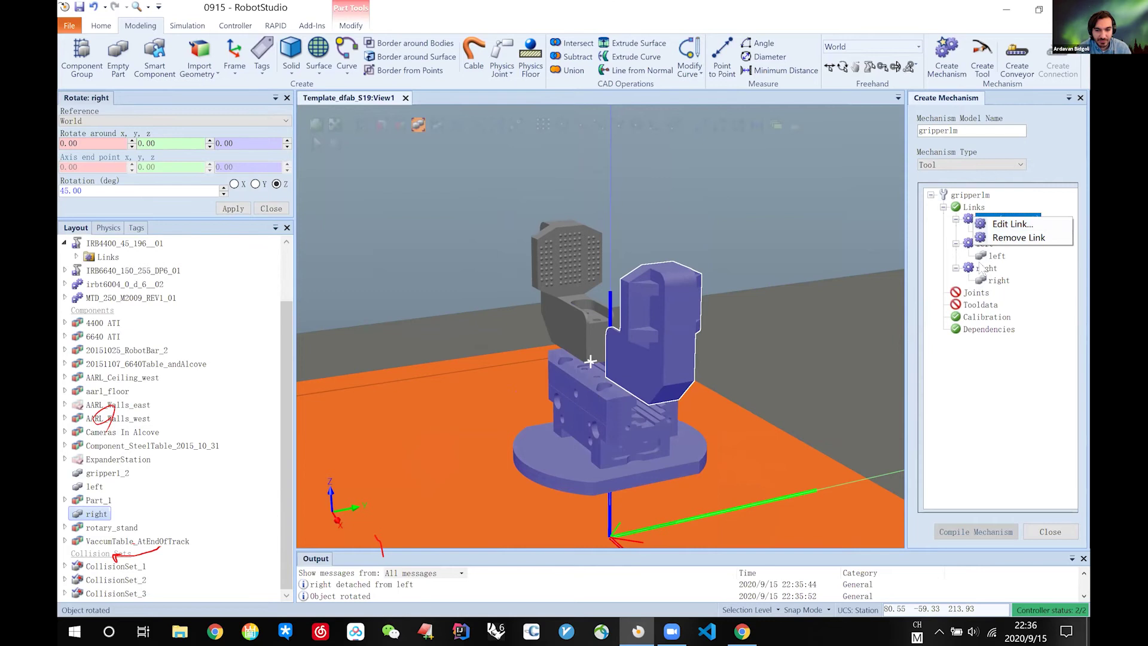
left_click(1002, 241)
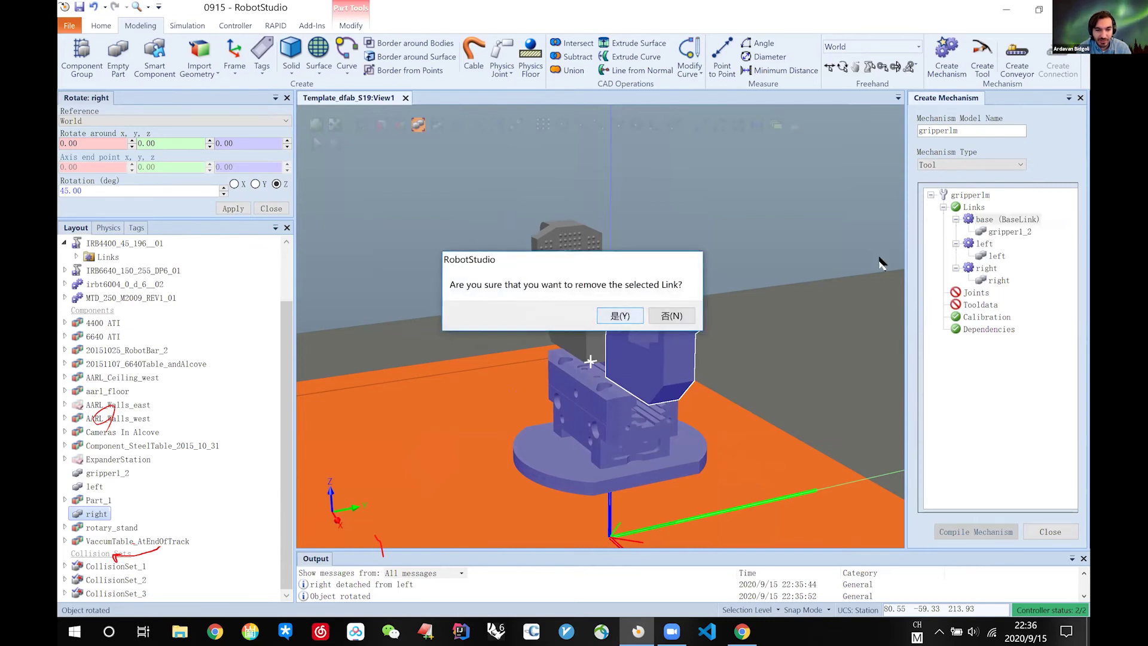
left_click(654, 313)
right_click(982, 220)
left_click(1006, 240)
left_click(616, 314)
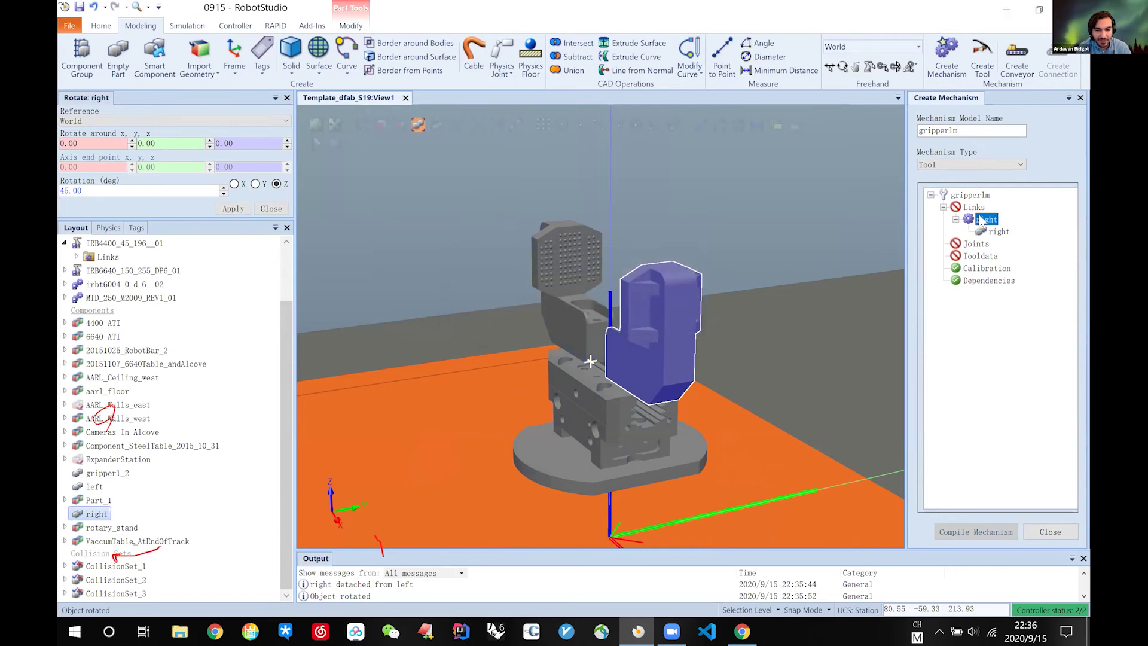
right_click(983, 219)
left_click(994, 238)
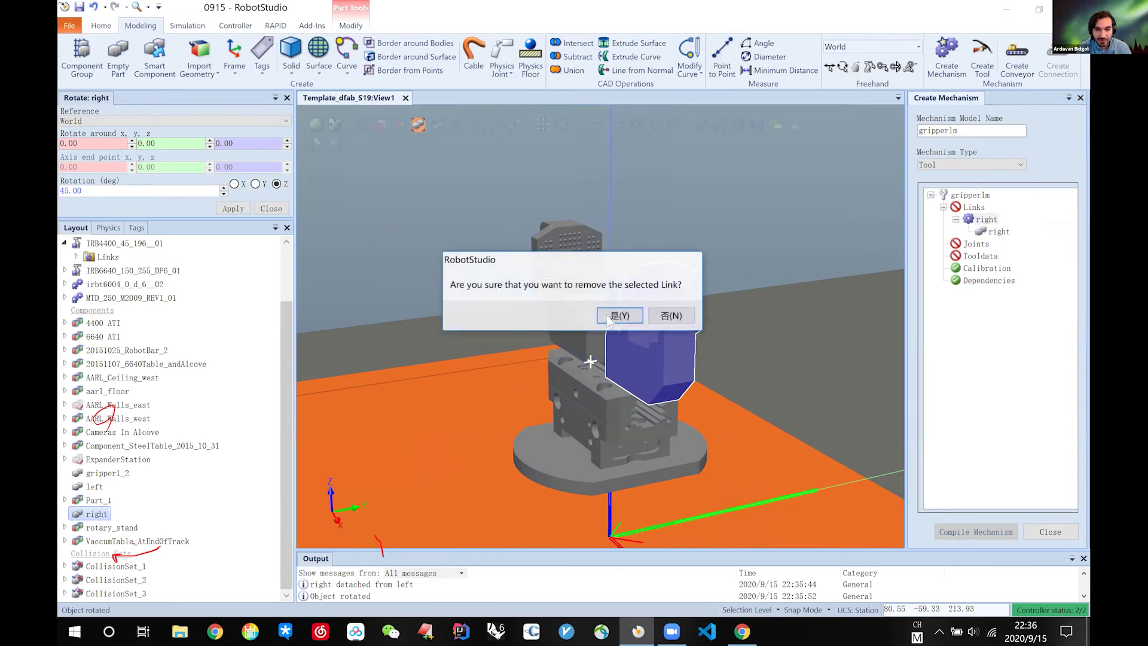
left_click(628, 318)
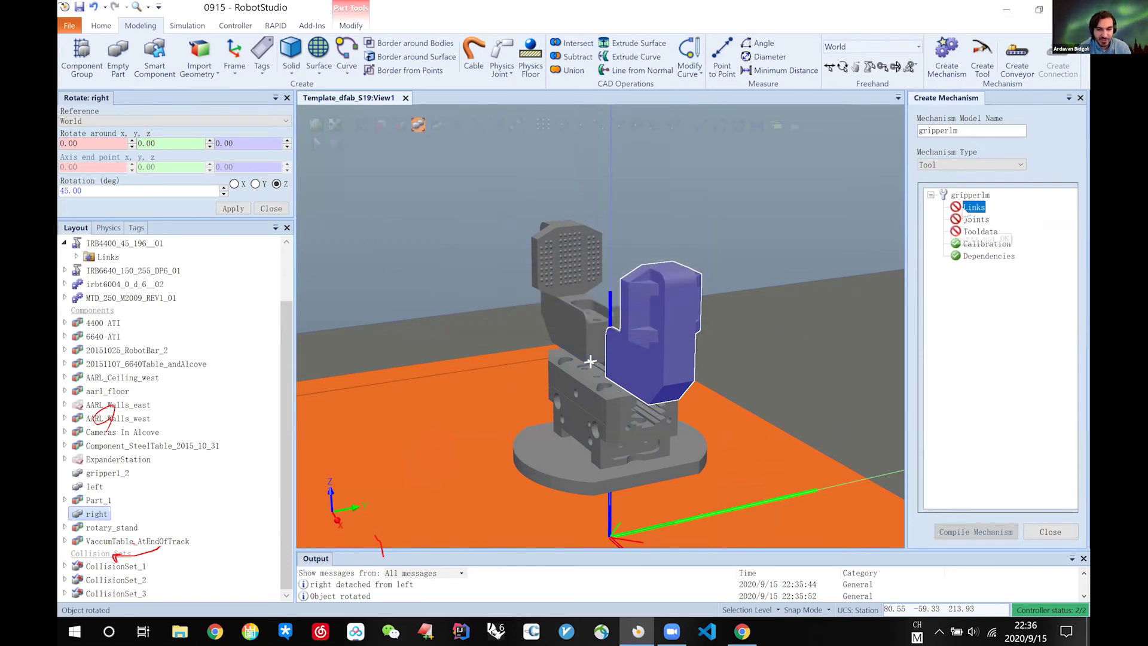
Step: Create a link named base from the component gripper1_2 and set it as the BaseLink
right_click(973, 209)
left_click(975, 217)
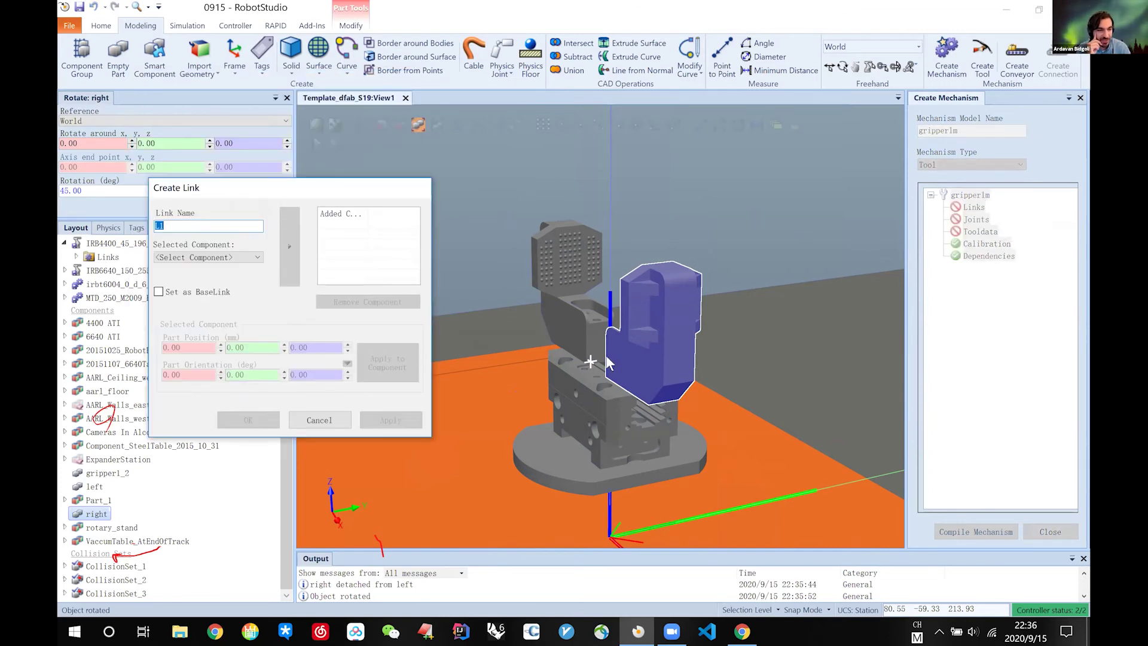
left_click(599, 406)
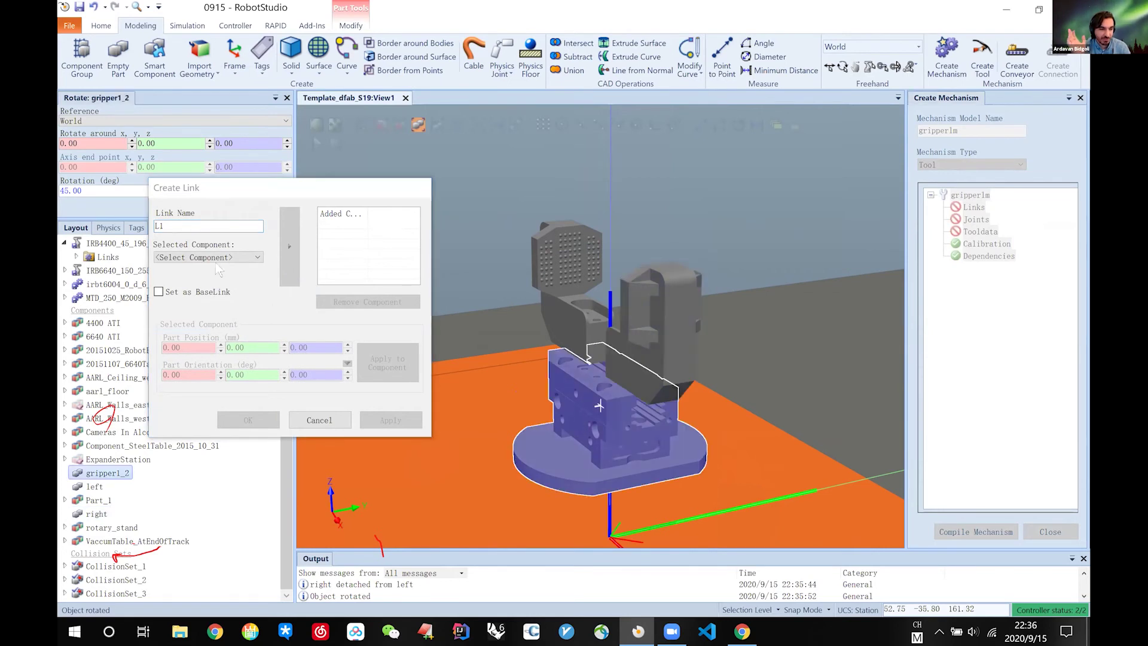
left_click(162, 225)
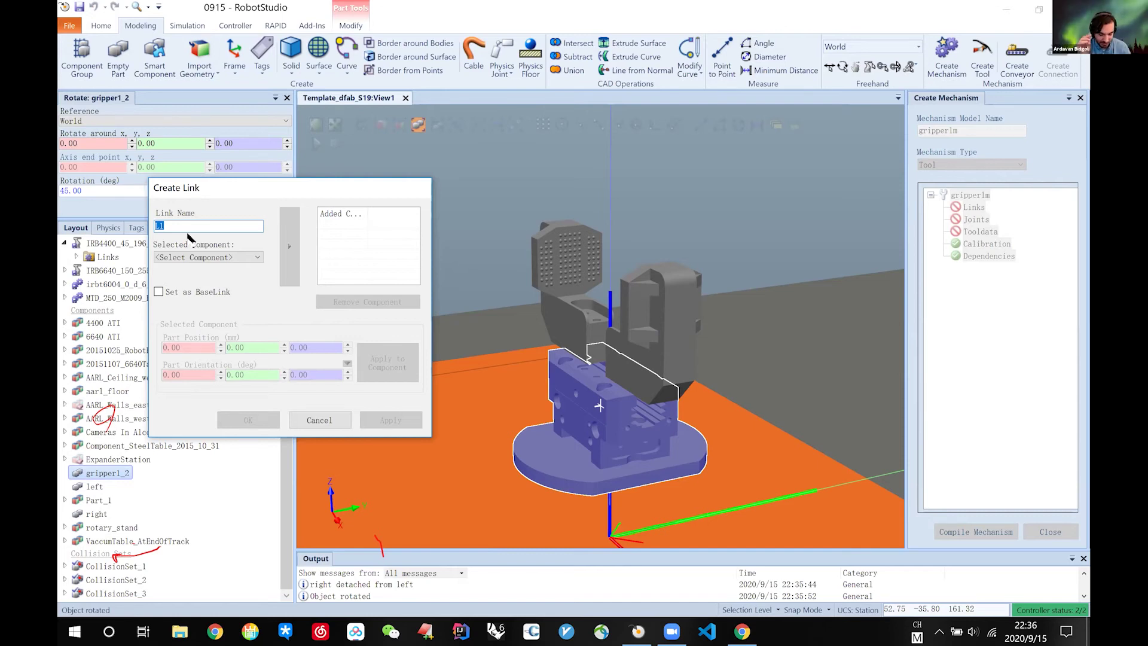
type("base")
left_click(202, 293)
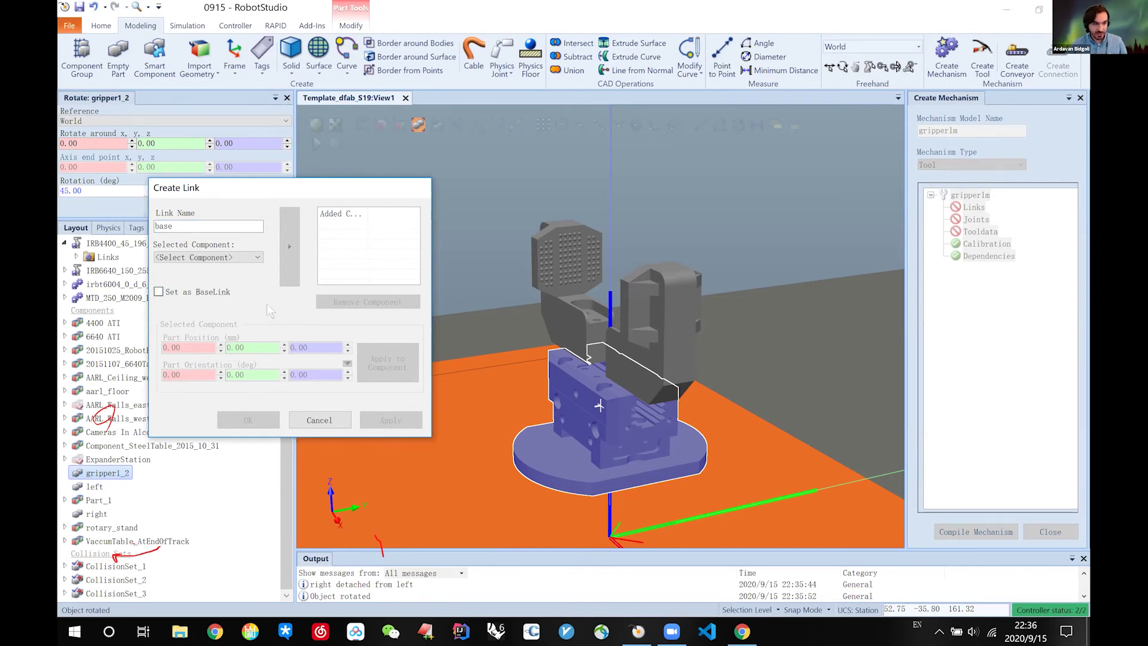
left_click(231, 258)
left_click(233, 414)
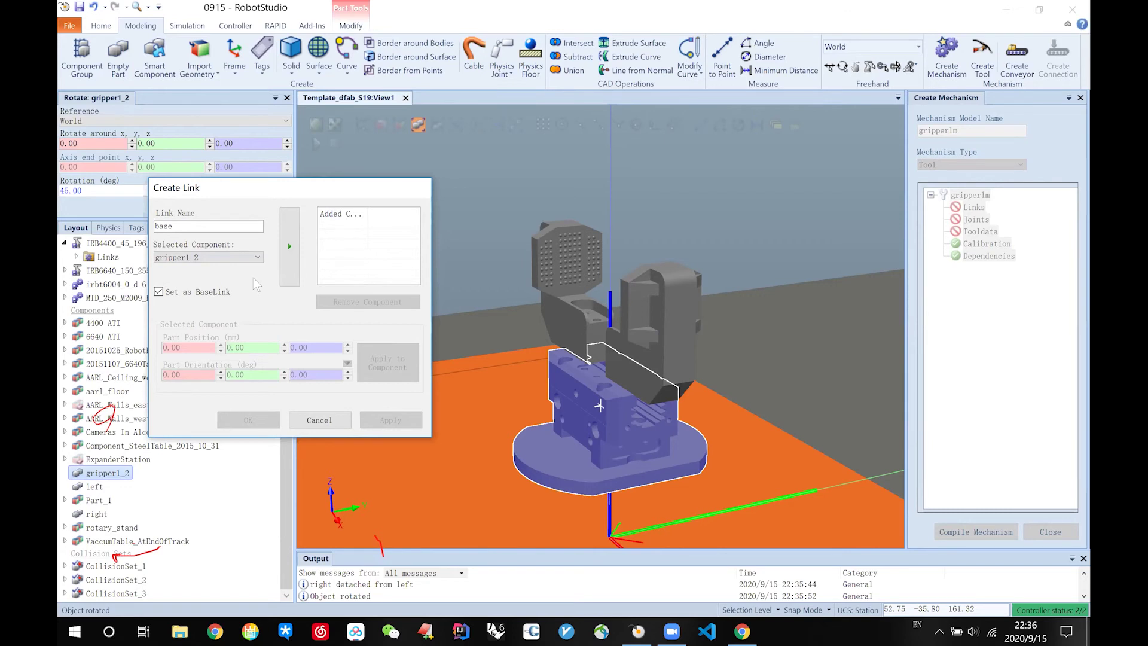
left_click(288, 263)
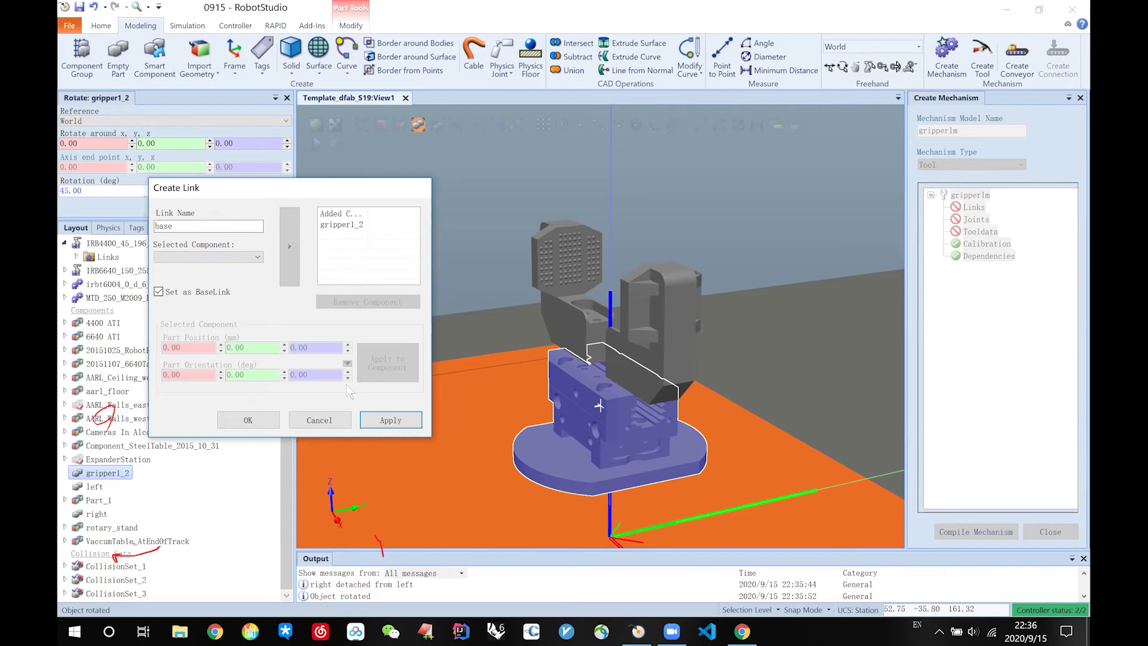
left_click(390, 421)
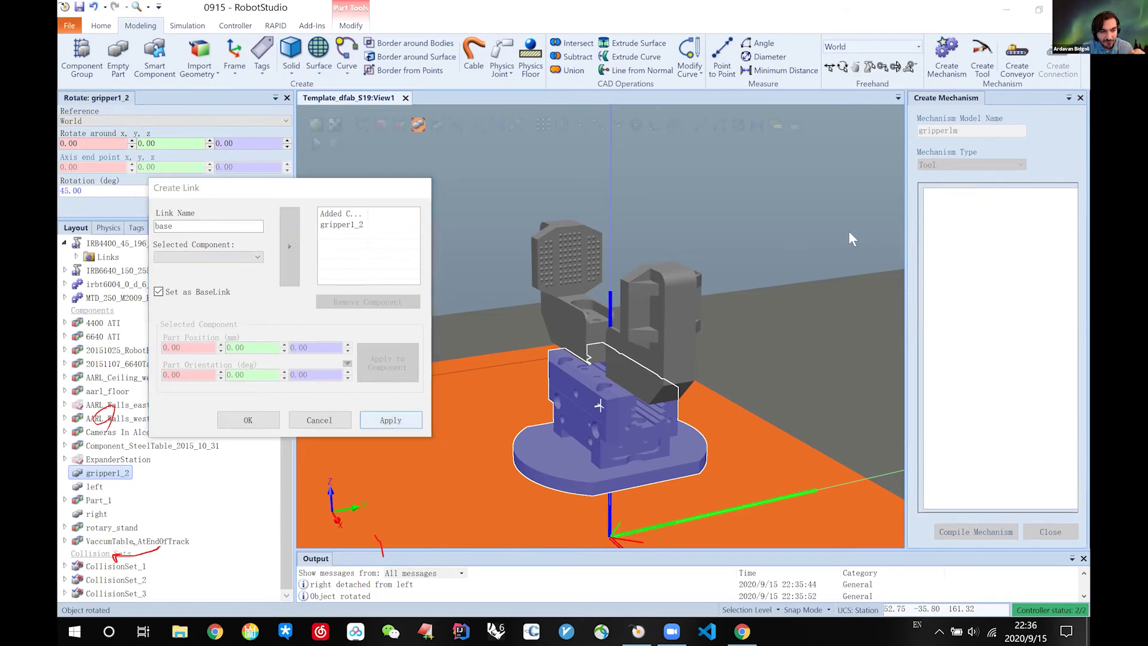
Step: Create a link named left containing only the left finger component
left_click(554, 277)
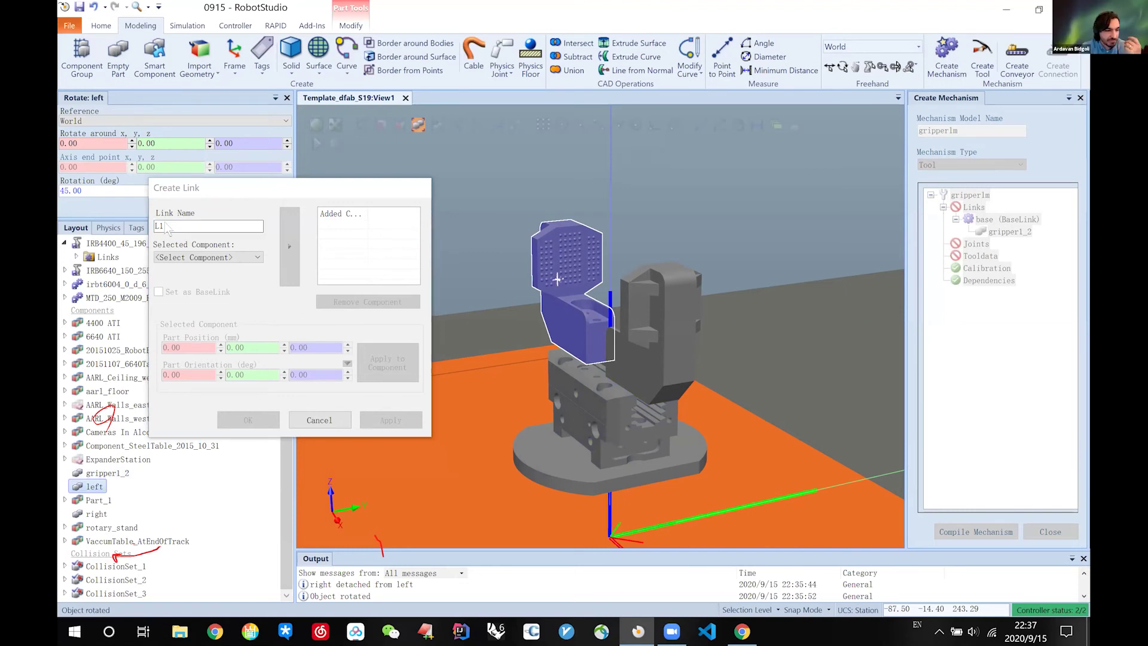
type("left")
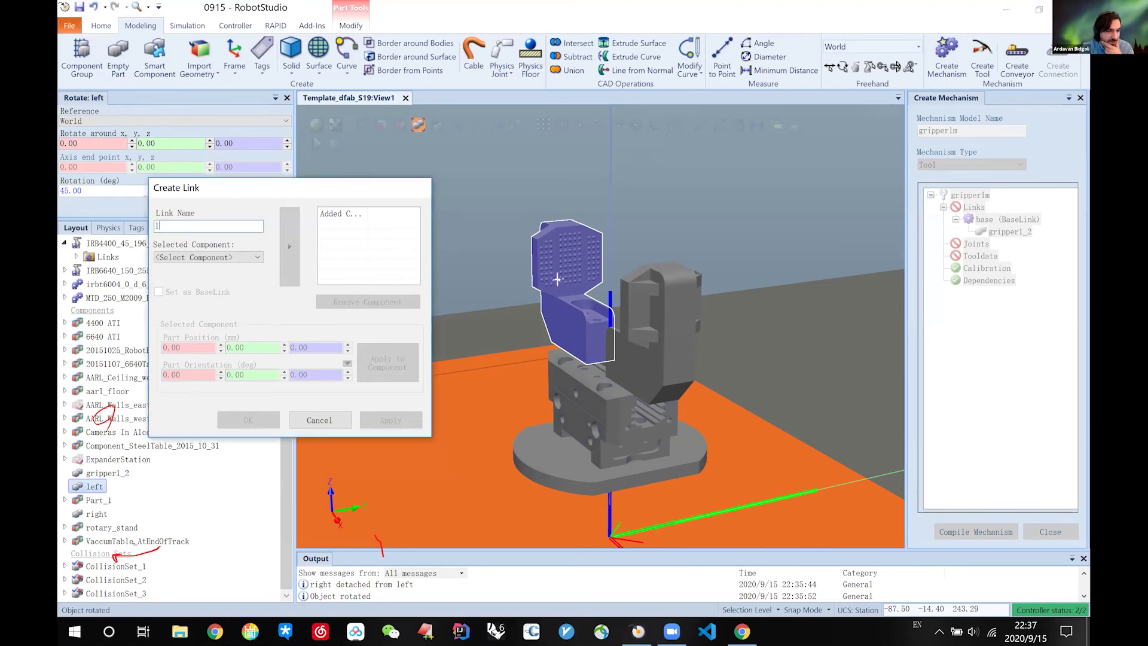
left_click(170, 258)
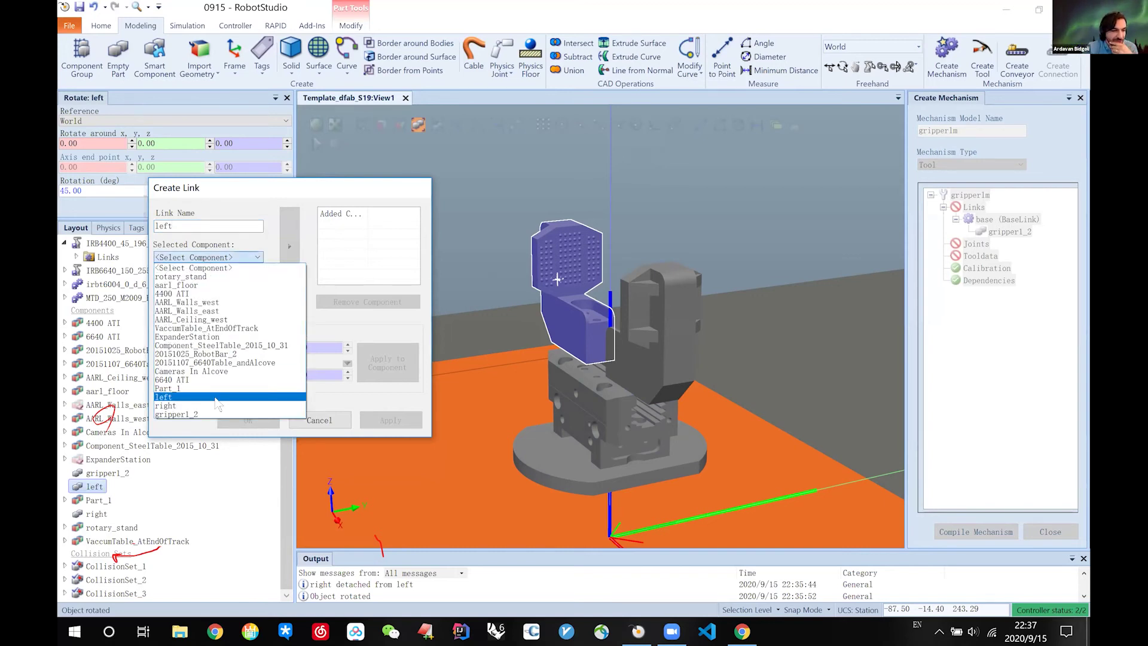
left_click(217, 397)
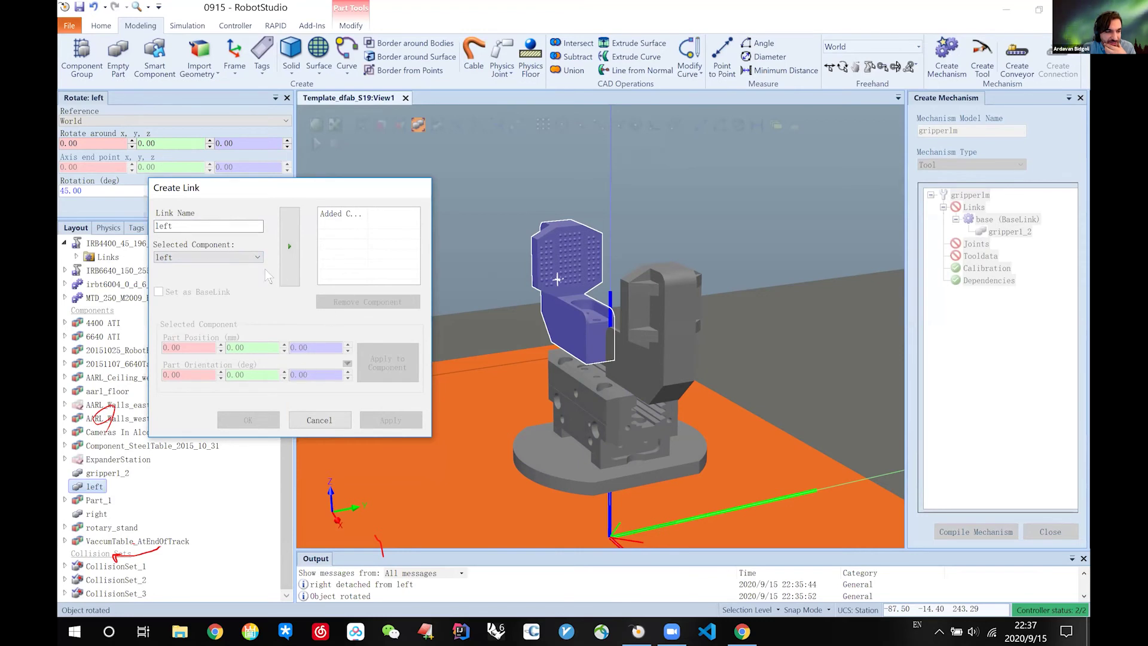
left_click(403, 417)
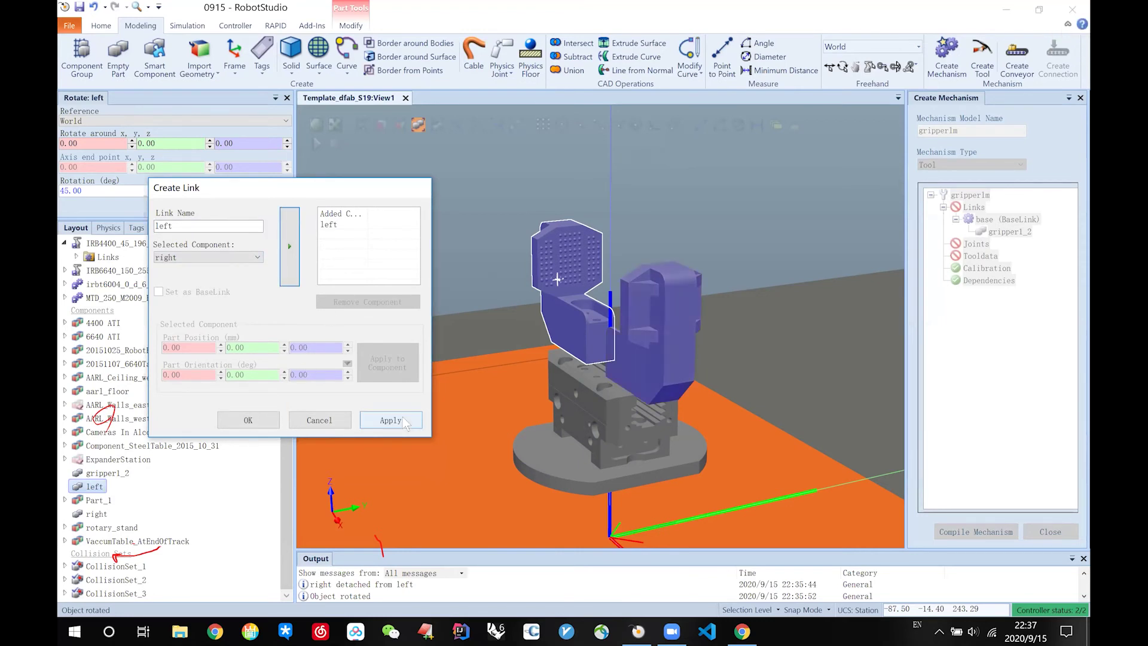
left_click(206, 257)
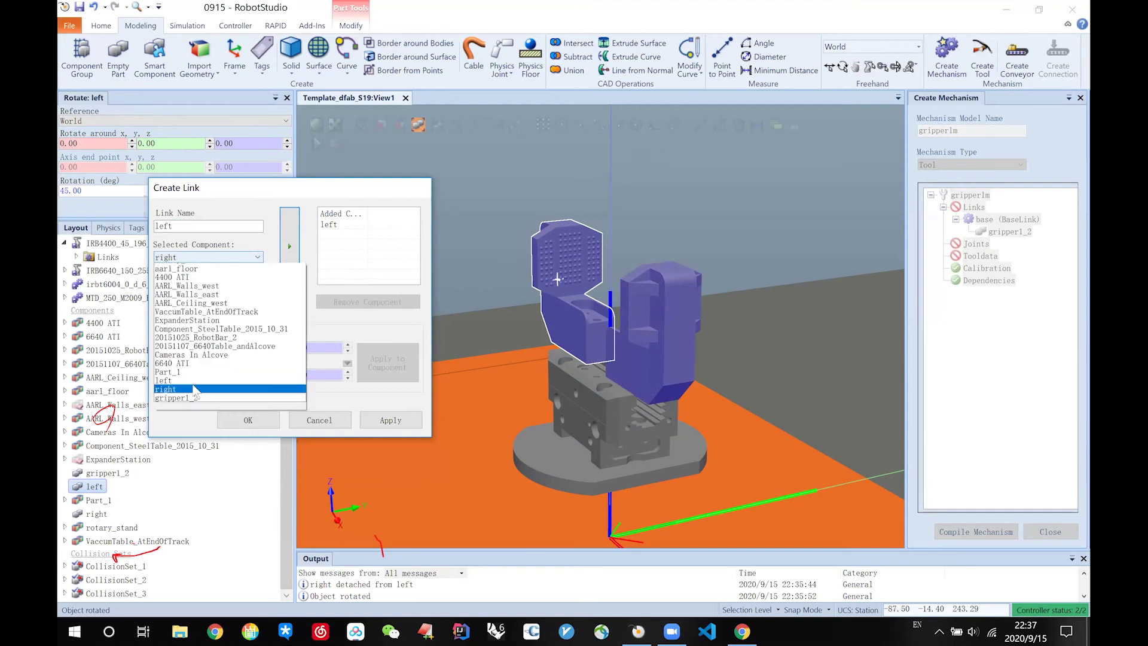
left_click(200, 387)
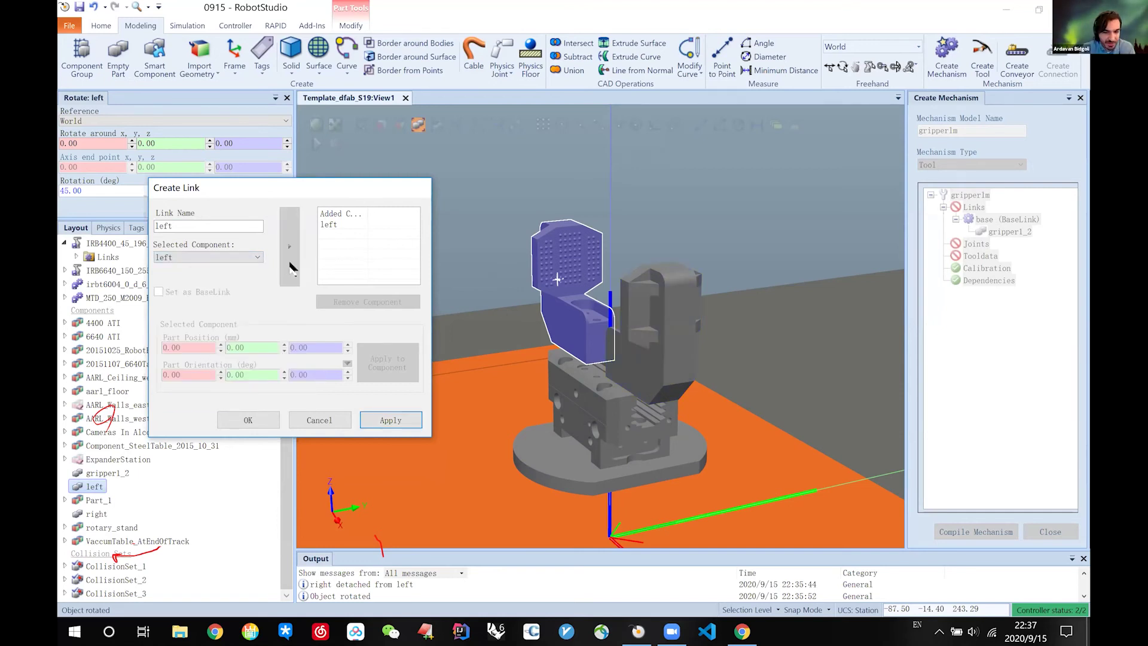
left_click(339, 228)
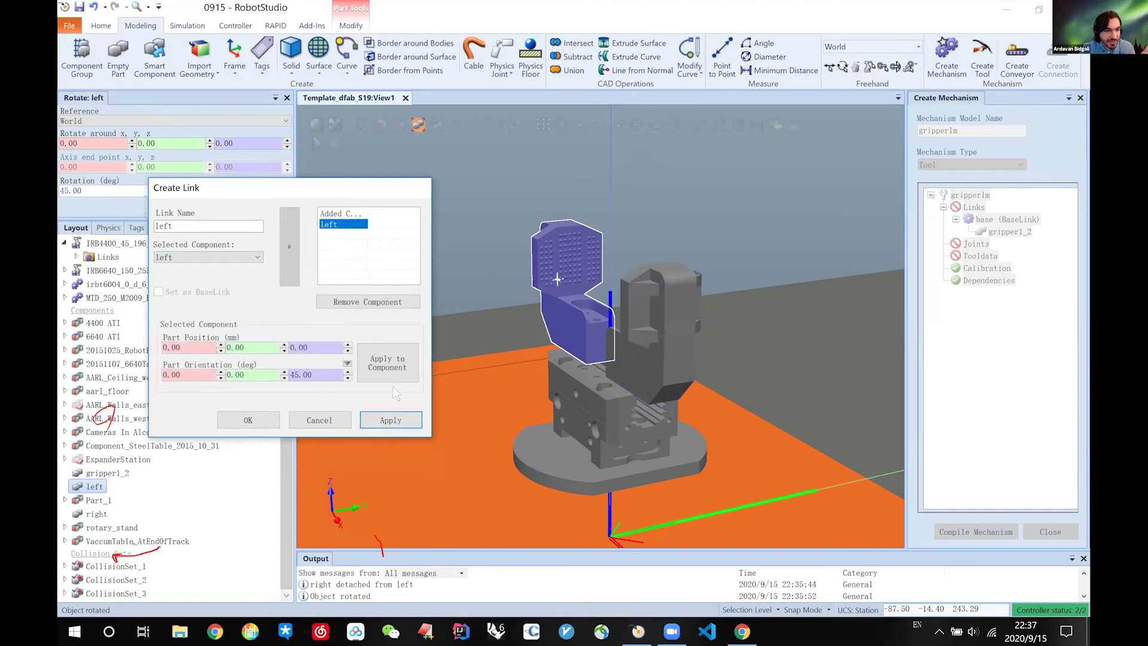
left_click(387, 421)
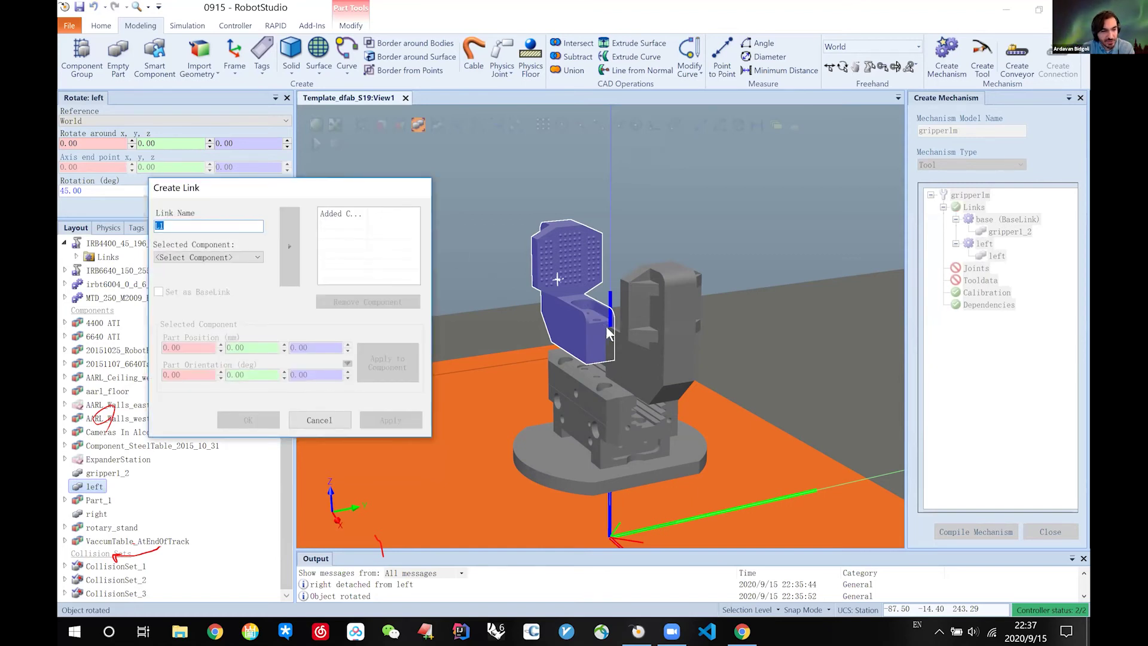
Step: Create a link named right from the right finger component and check which part each of the three links highlights
left_click(657, 354)
left_click(143, 227)
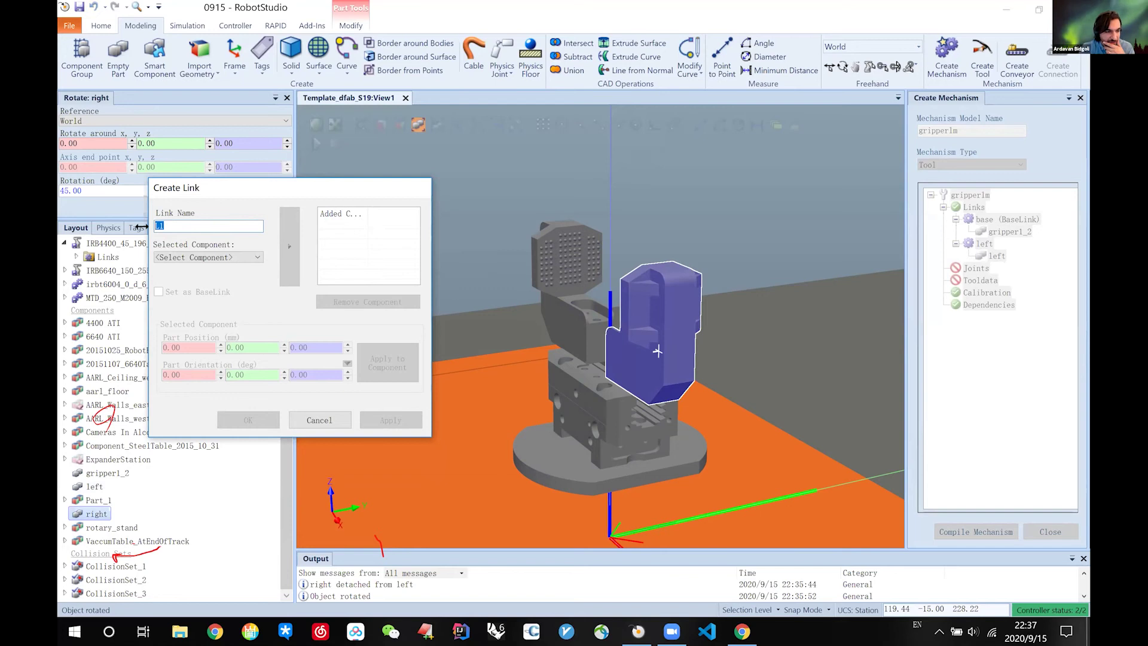
type("right")
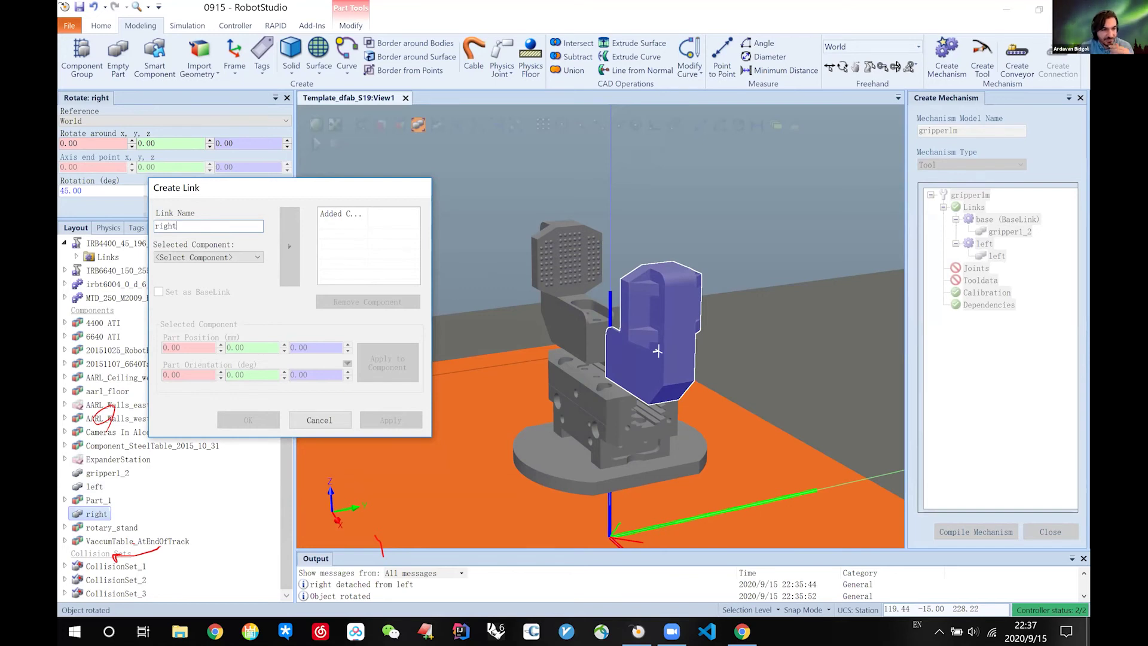
left_click(174, 257)
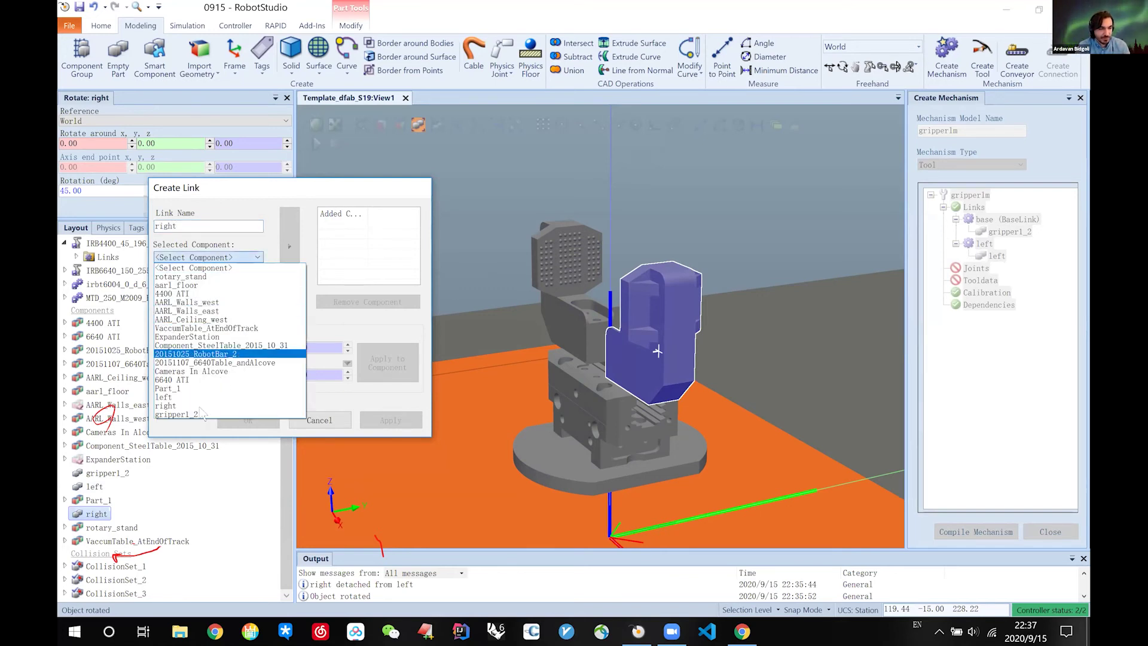
left_click(166, 406)
left_click(293, 268)
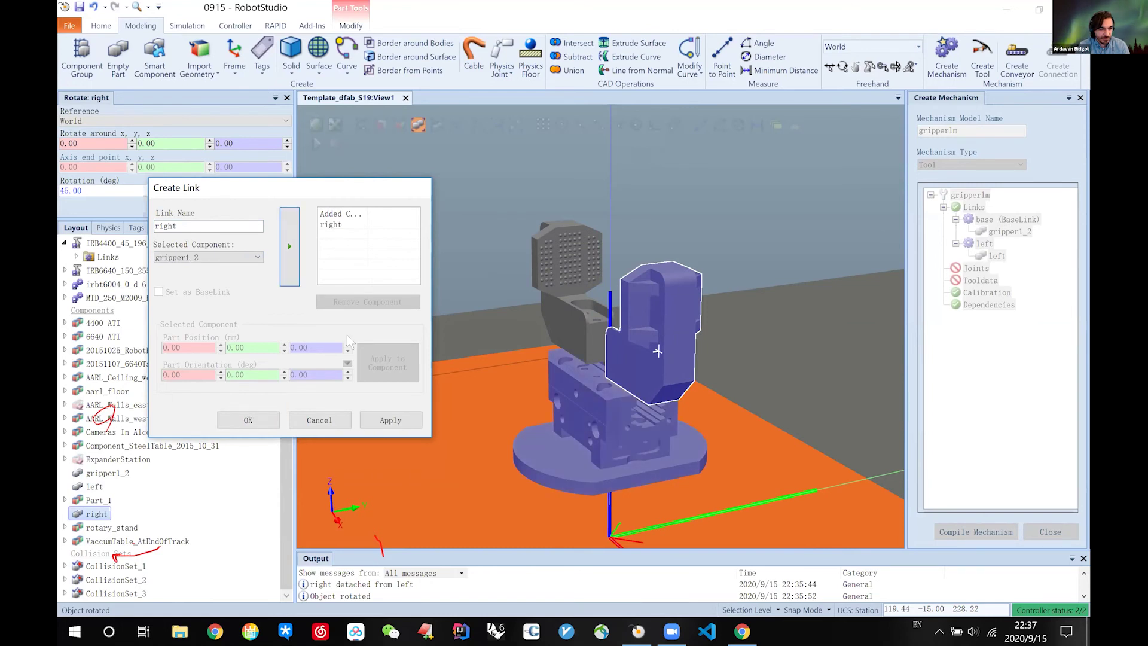
left_click(391, 420)
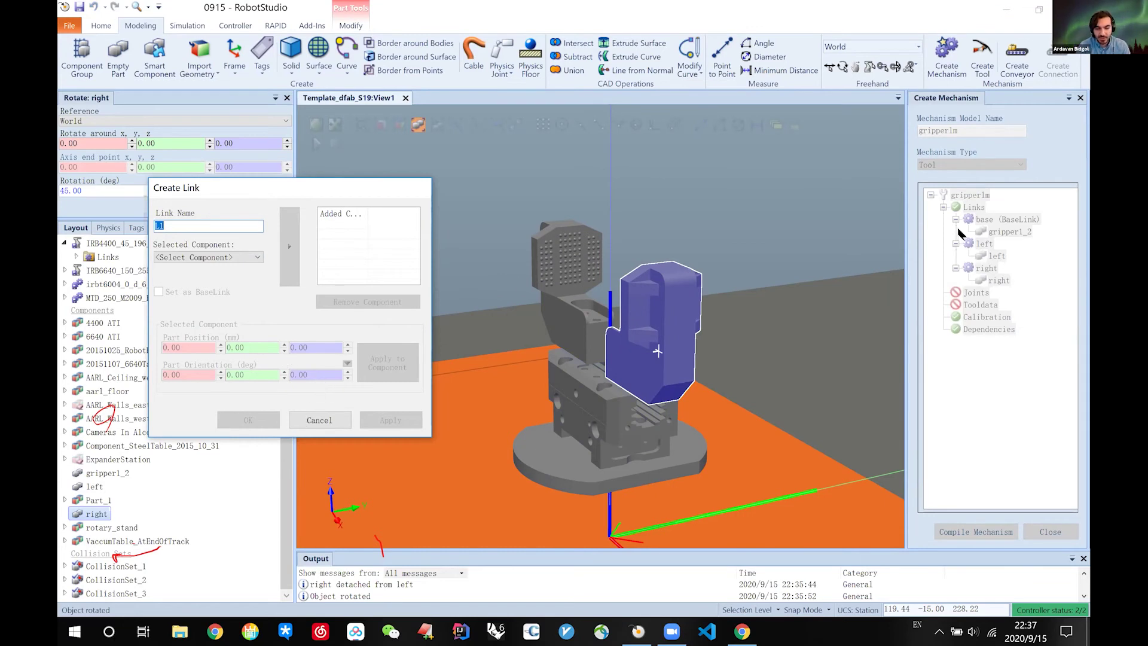
left_click(992, 220)
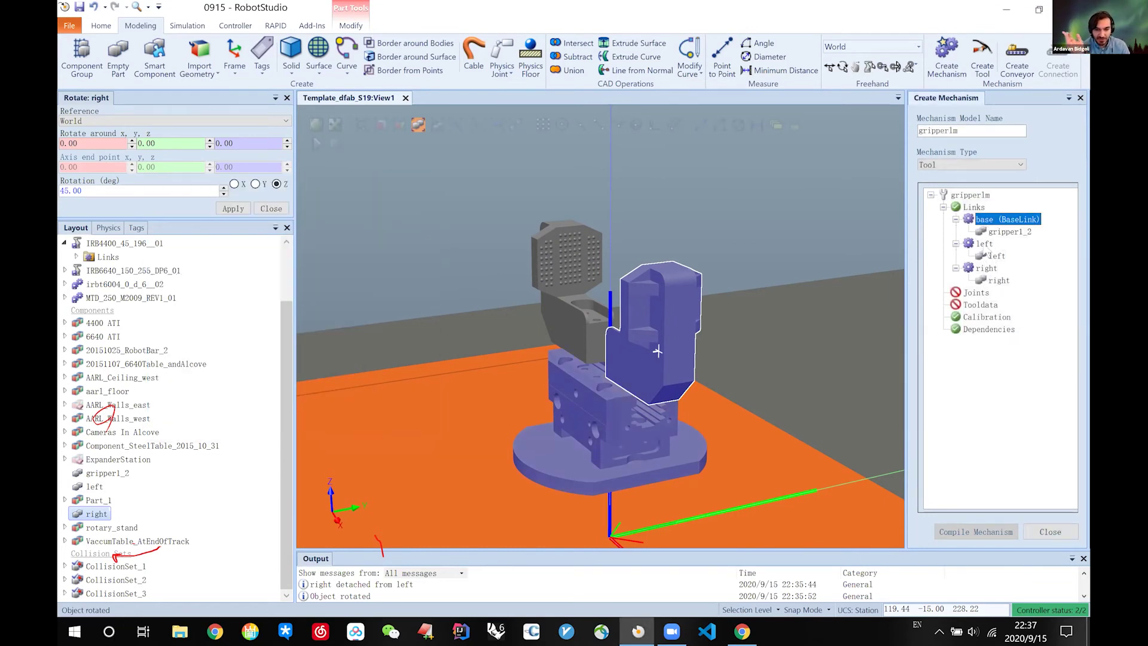
left_click(984, 244)
left_click(987, 269)
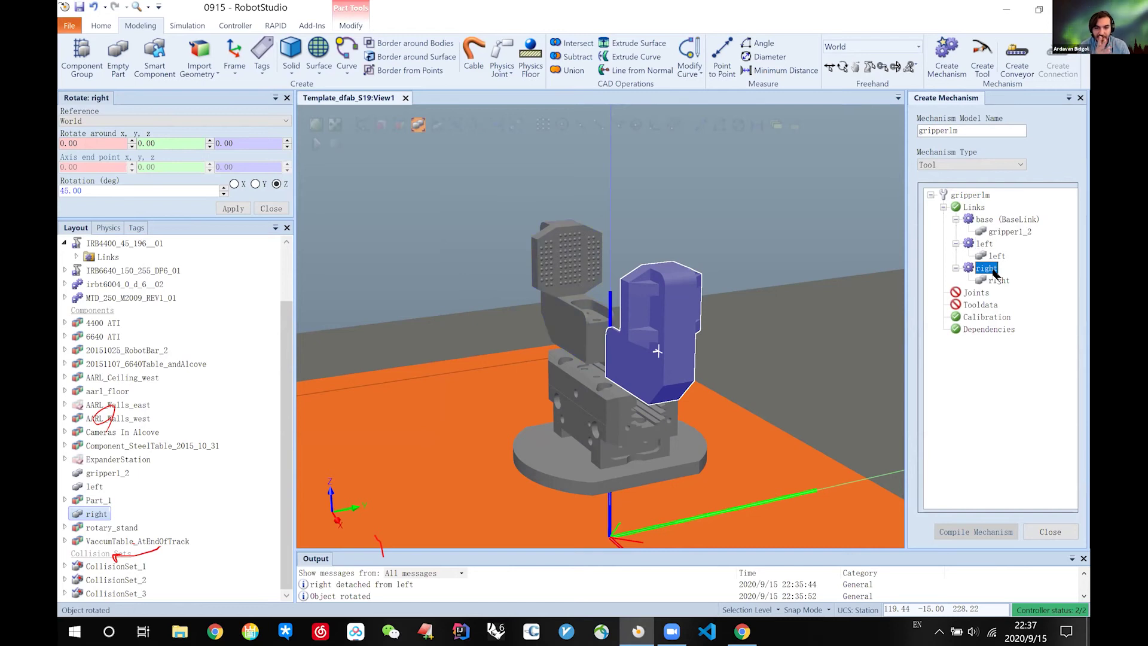
left_click(988, 244)
left_click(993, 220)
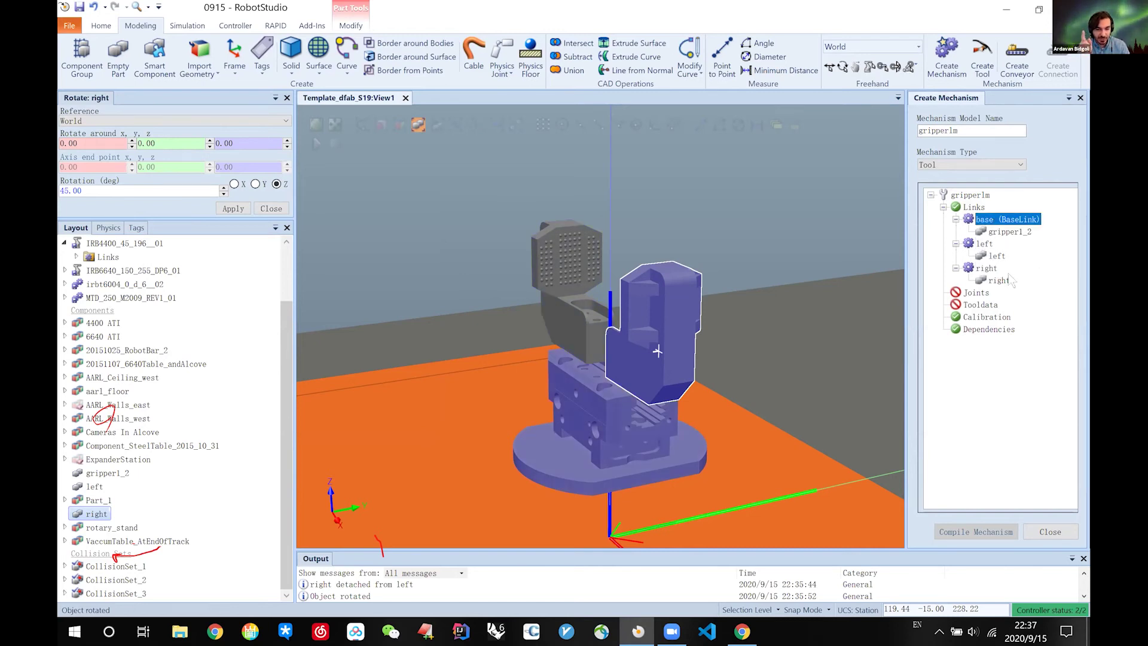
Step: Start a prismatic joint named left_joint in the gripperlm mechanism, with base as parent link and left as child link
left_click(982, 293)
right_click(982, 293)
left_click(989, 297)
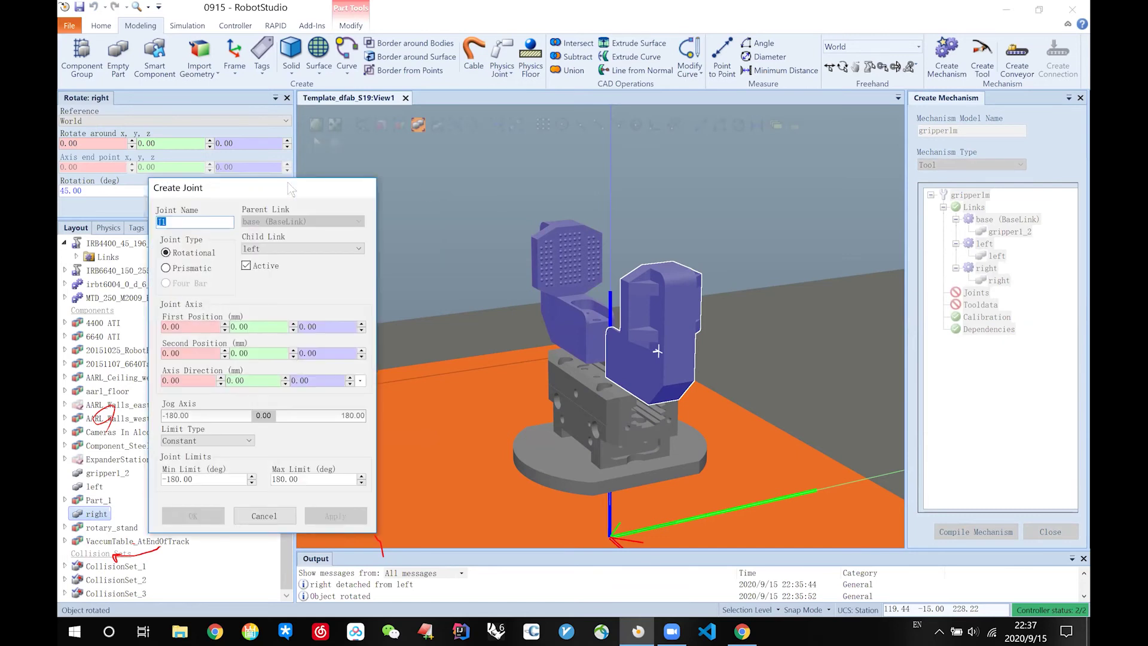
left_click_drag(230, 198, 239, 169)
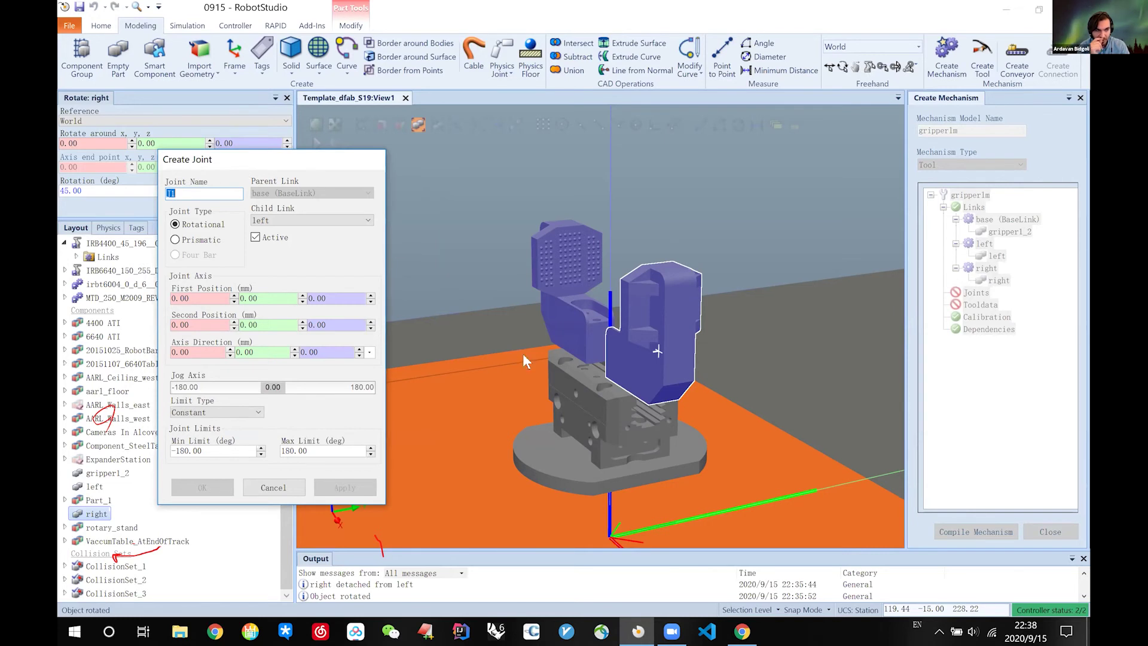
left_click(598, 411)
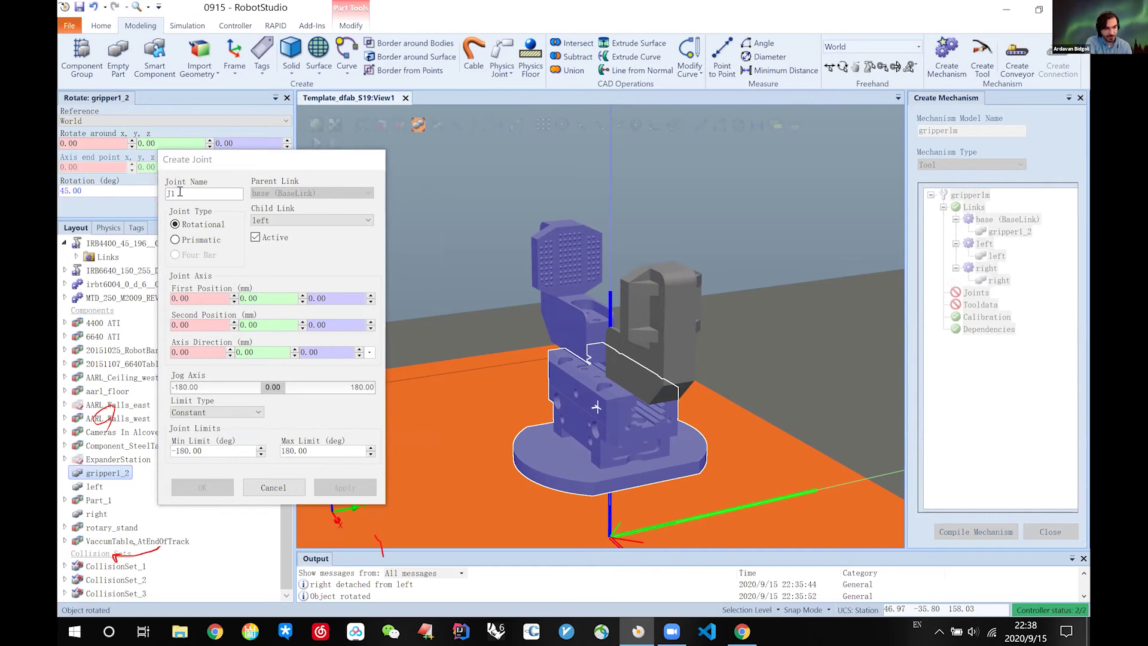
left_click(650, 355)
left_click(191, 240)
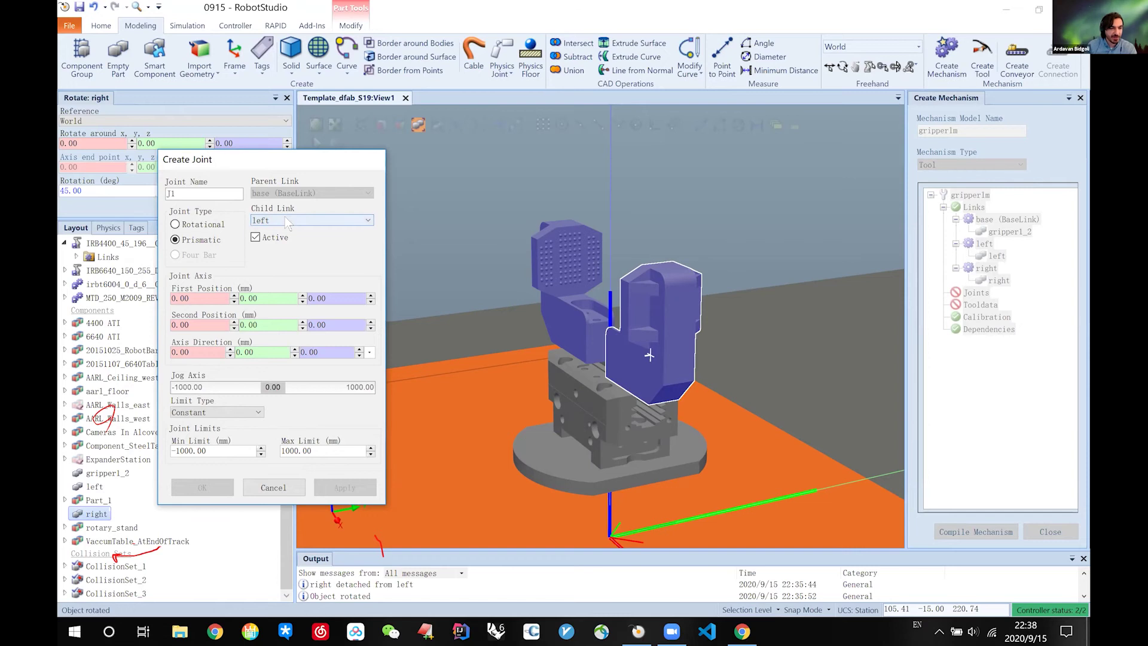
left_click_drag(181, 193, 142, 192)
type("lef")
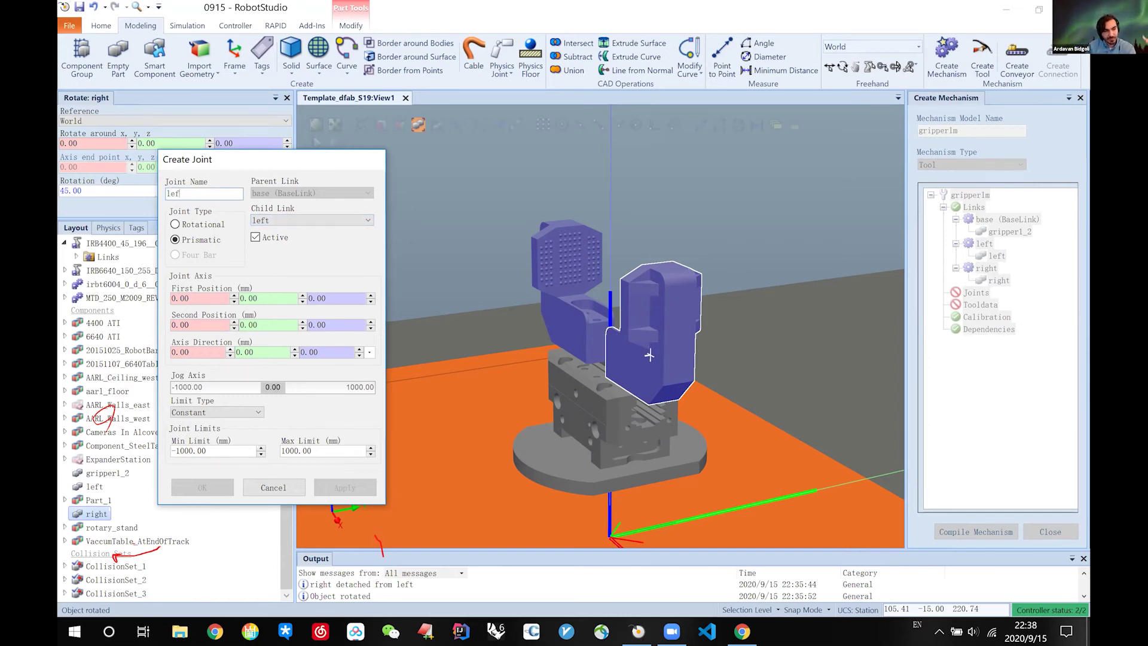
type("t_joint")
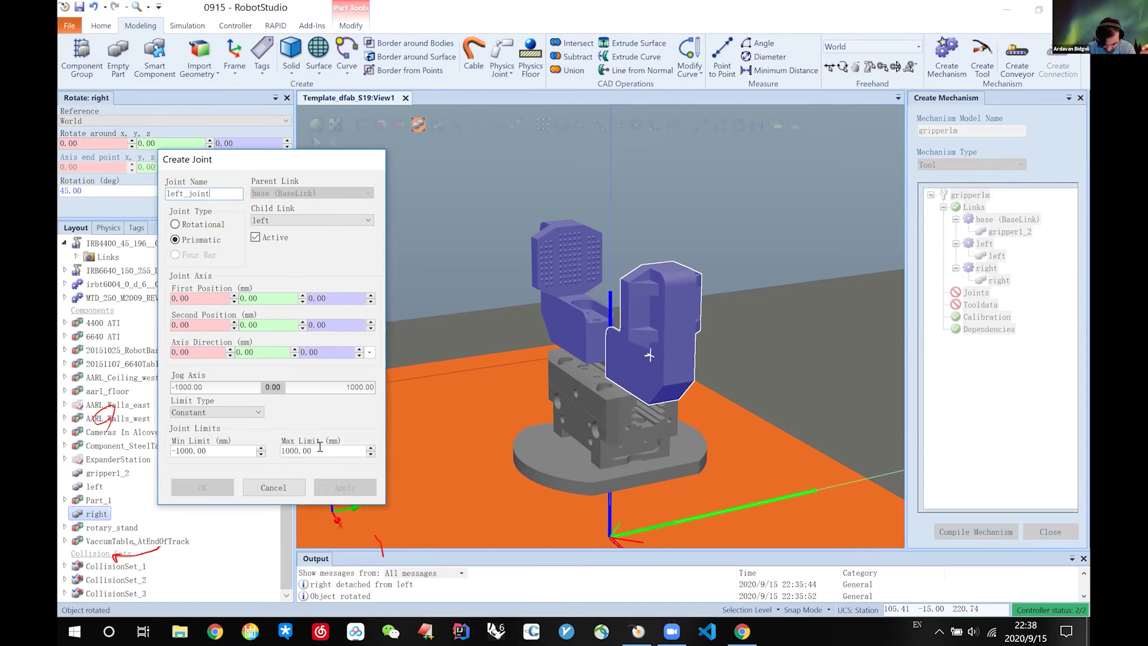
Step: Define left_joint's axis along X by setting the second position's X value to 20 mm, with the first position at the origin
left_click(202, 299)
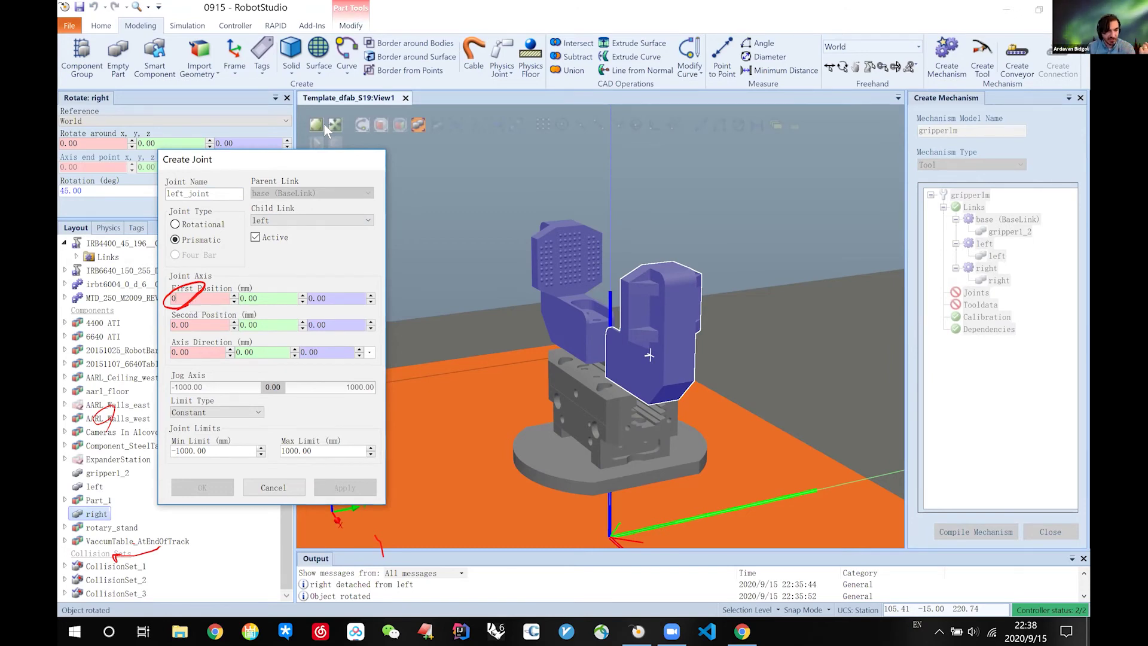
left_click(190, 325)
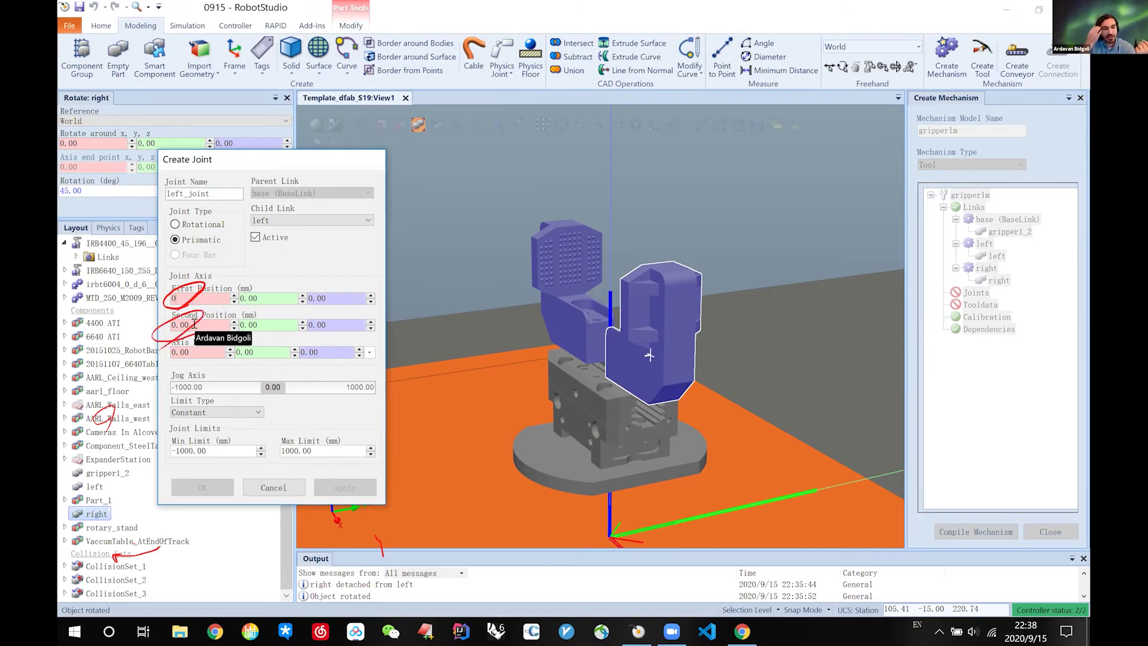
type("20")
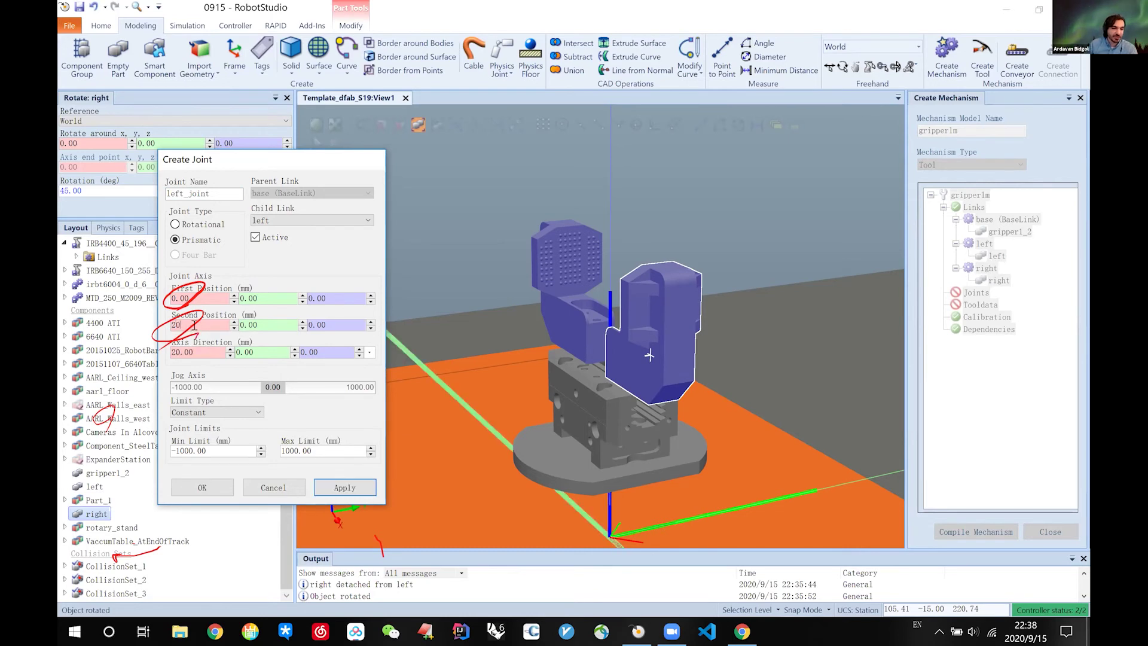
left_click(263, 324)
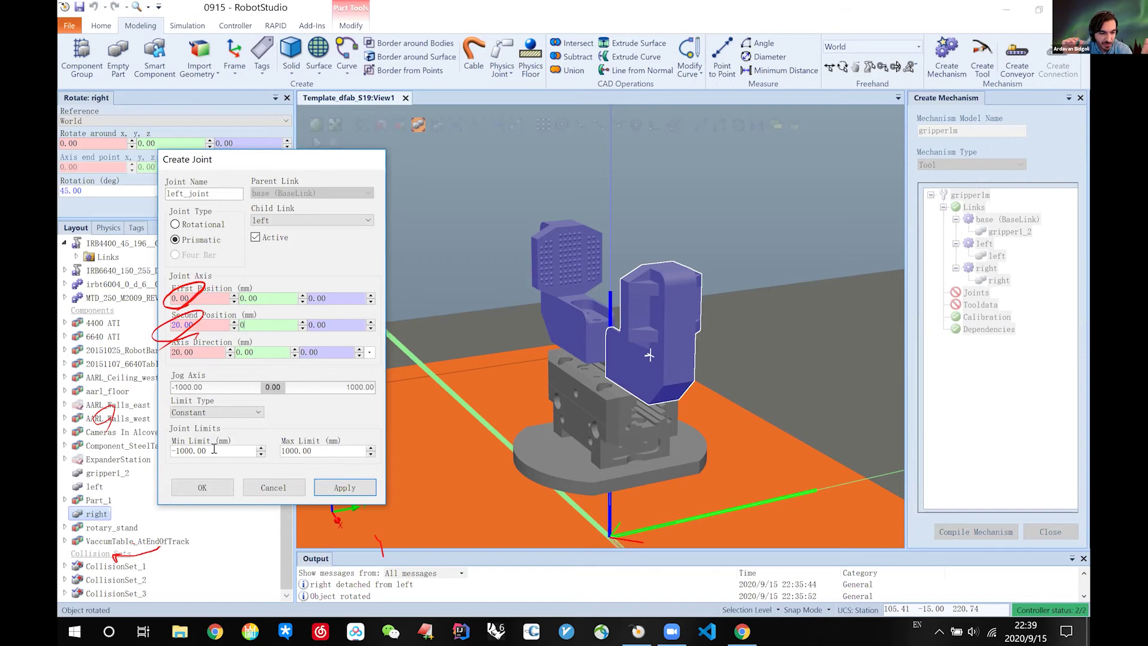
Step: Limit left_joint's travel to a minimum of 0 mm and a maximum of 20 mm, keeping the Constant limit type
left_click_drag(209, 449, 153, 449)
type("0")
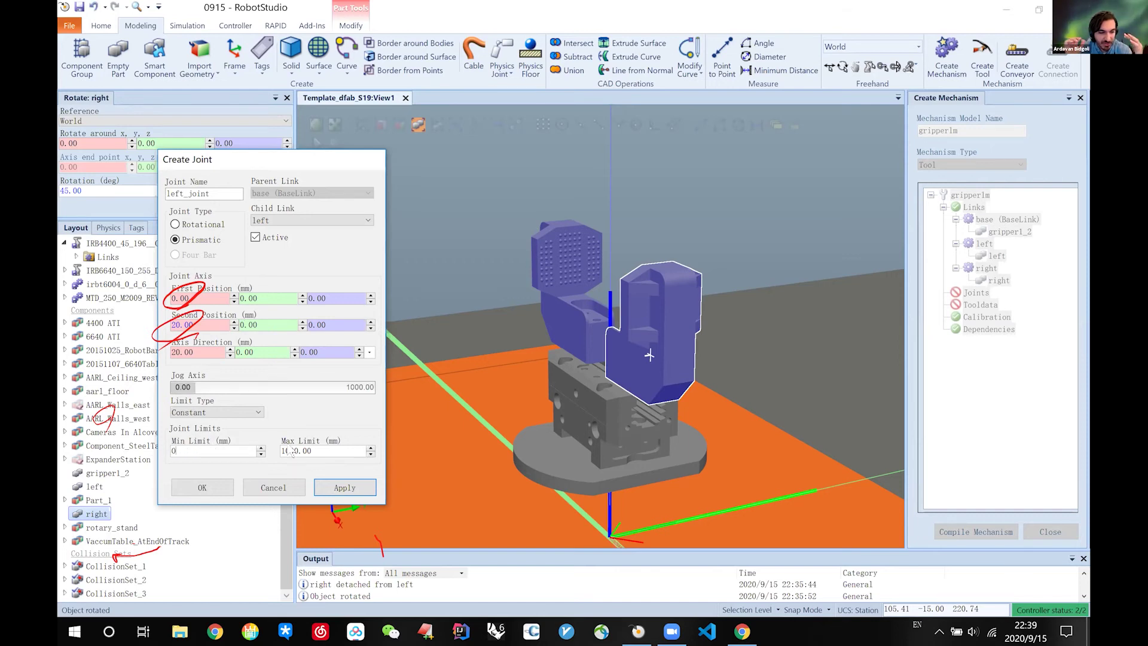
key("Tab")
type("20")
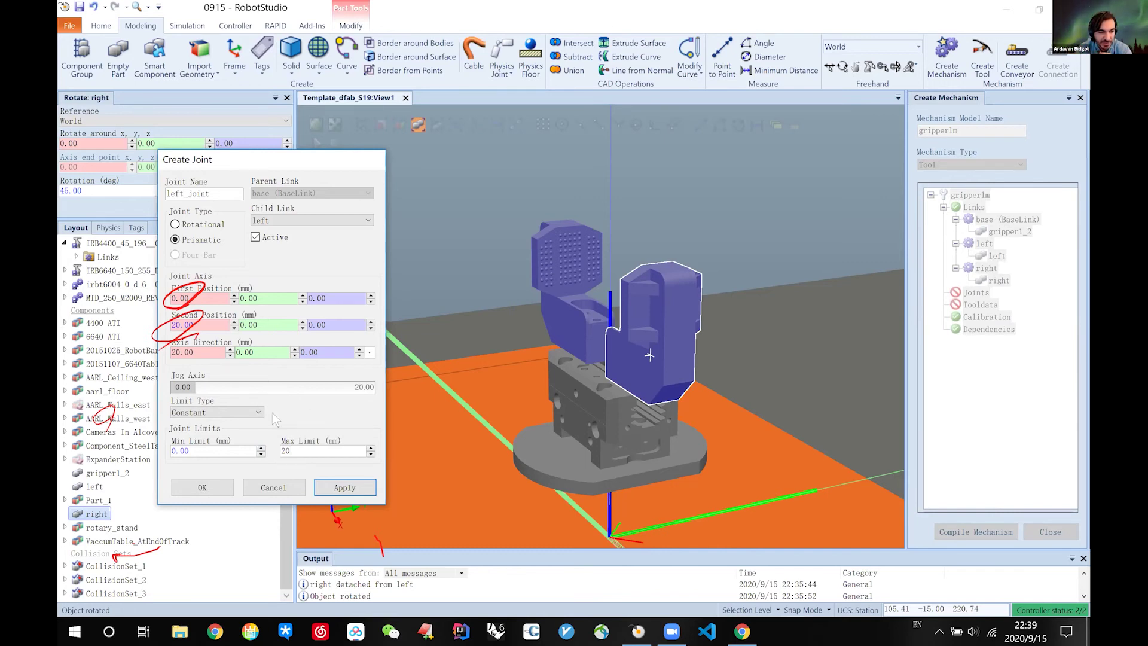
left_click(225, 413)
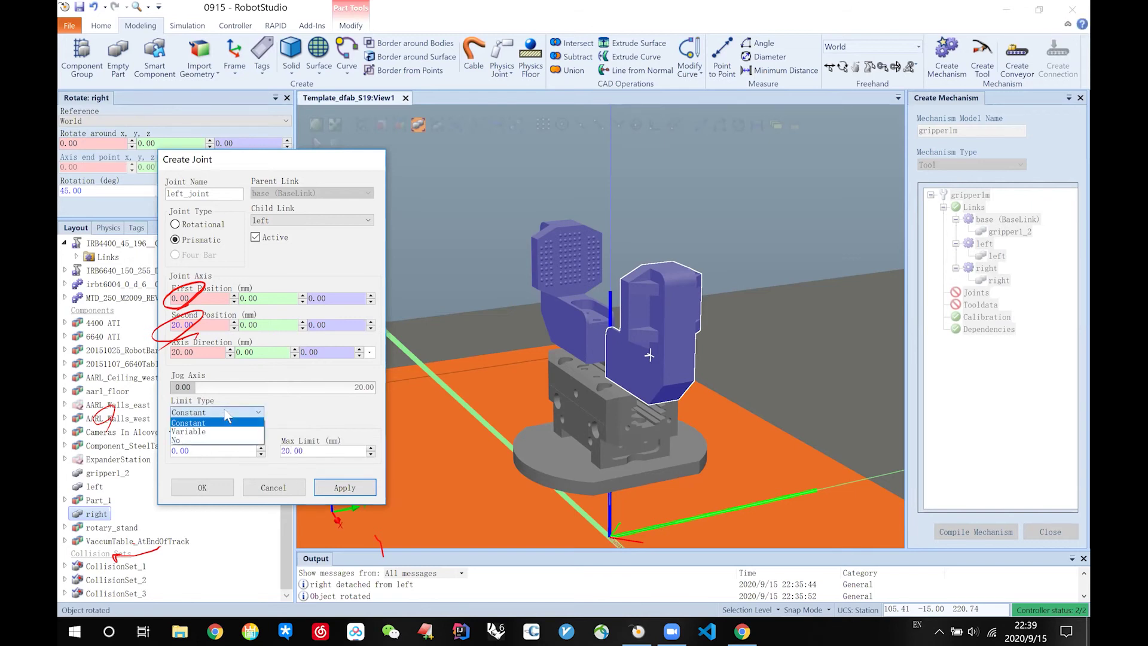
left_click(278, 407)
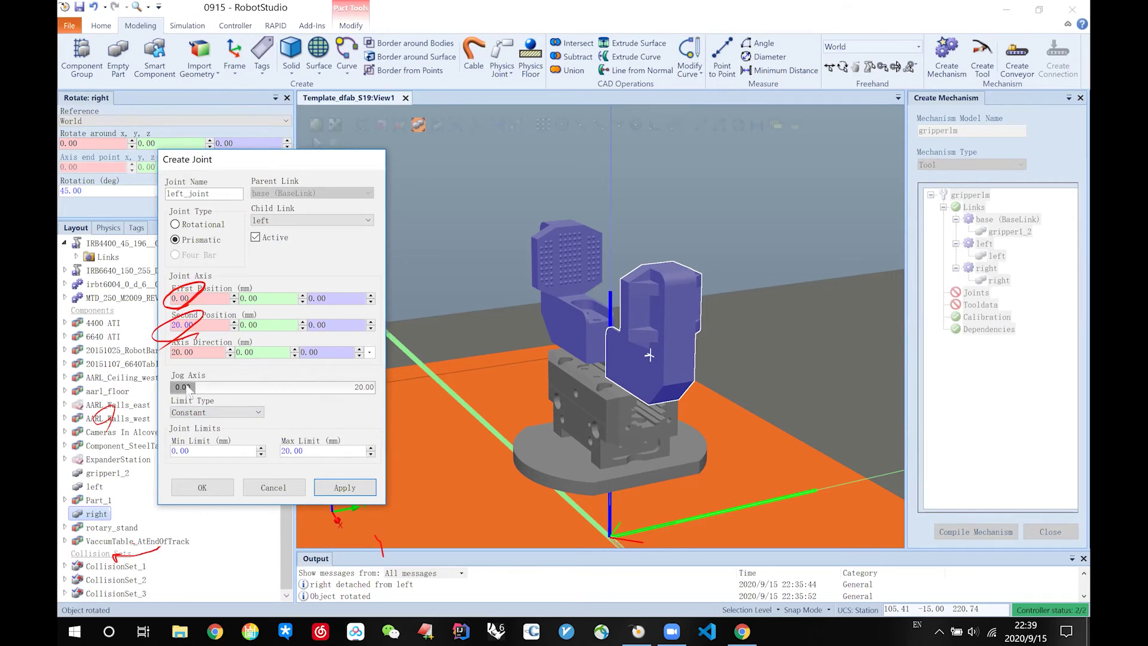
Step: Test left_joint by jogging the left finger through its travel range and apply the joint to the mechanism
mouse_move(187, 387)
left_mouse_down()
mouse_move(383, 387)
mouse_move(181, 391)
left_mouse_up()
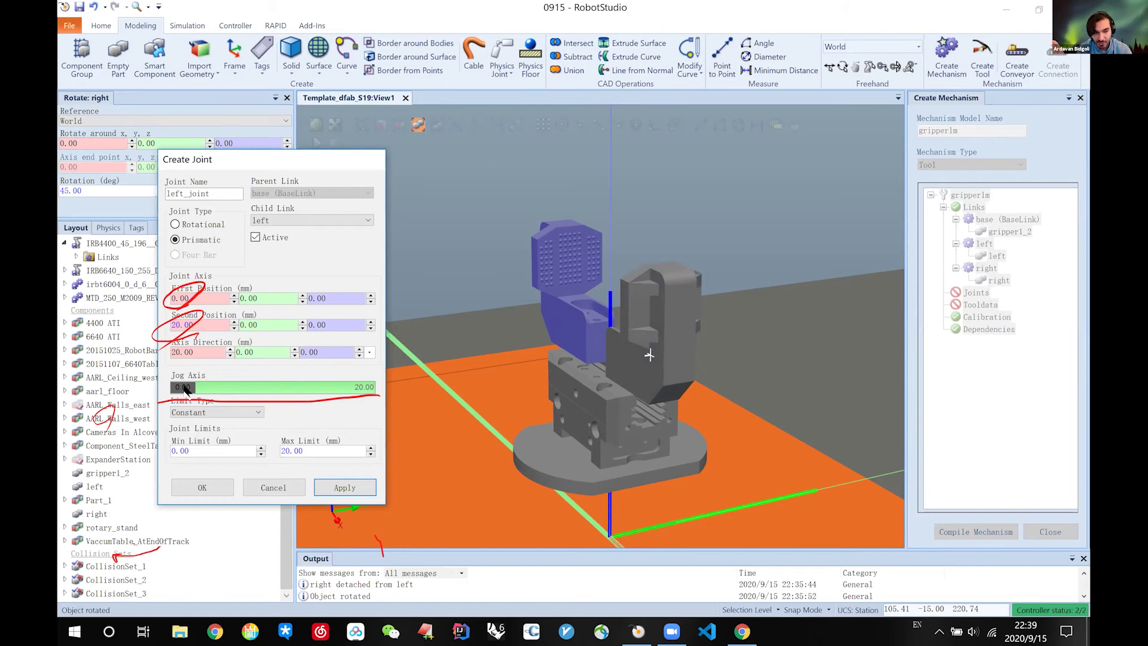
left_click_drag(185, 390, 371, 391)
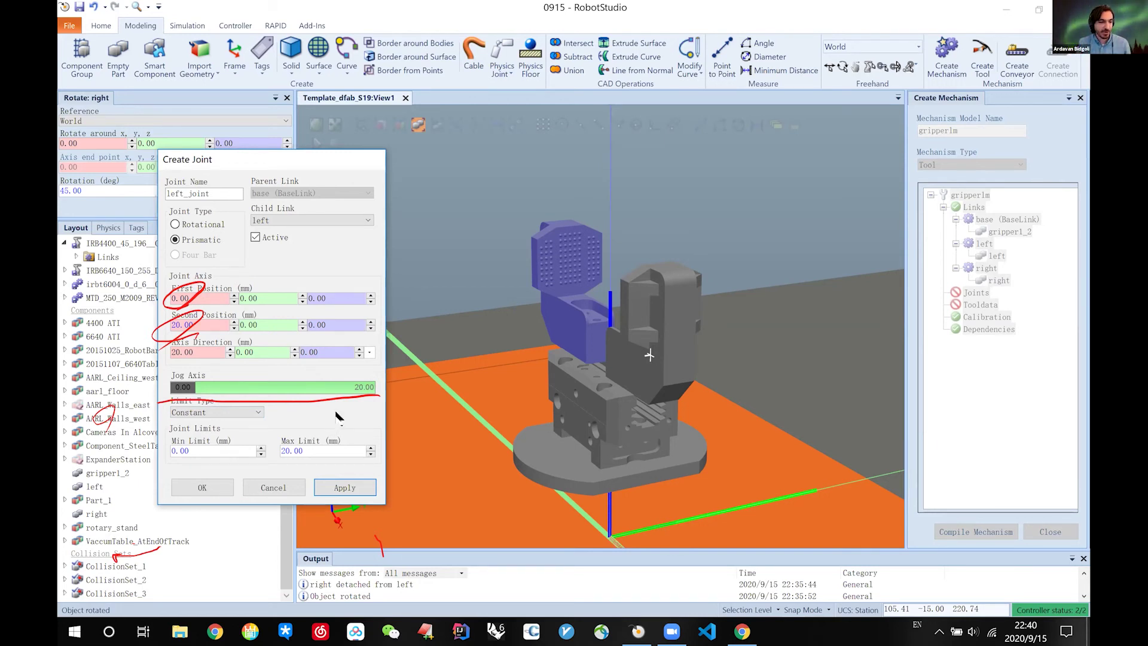
left_click(351, 488)
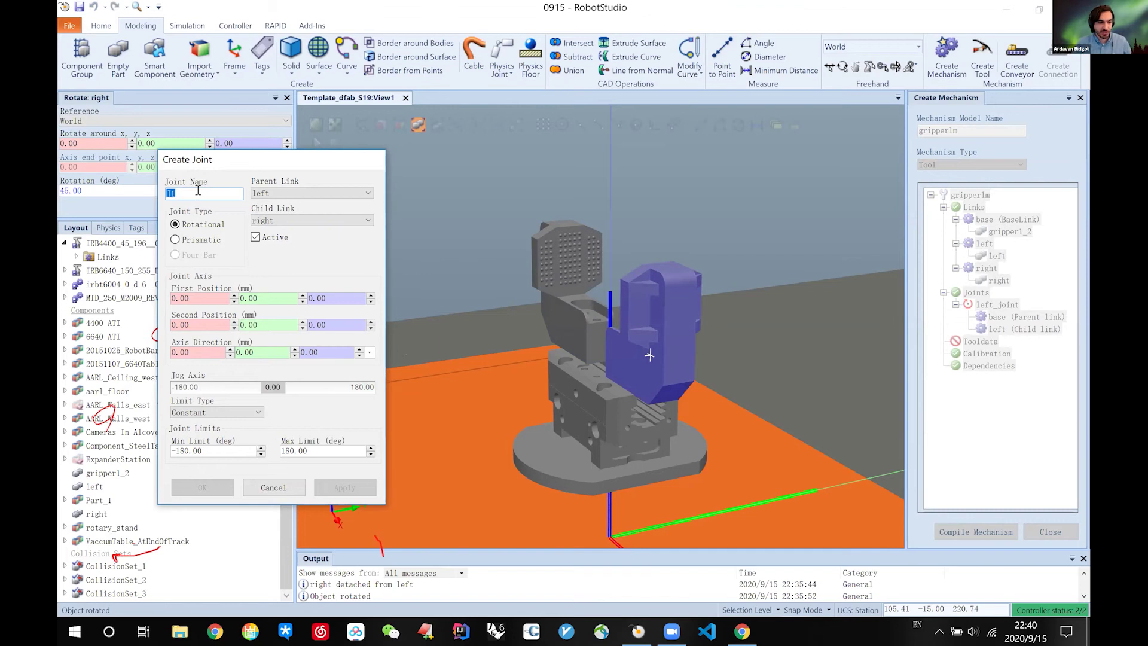
Step: Set up the second joint as a prismatic joint named right_joint, with base (BaseLink) as parent link and right as child link
type("righ")
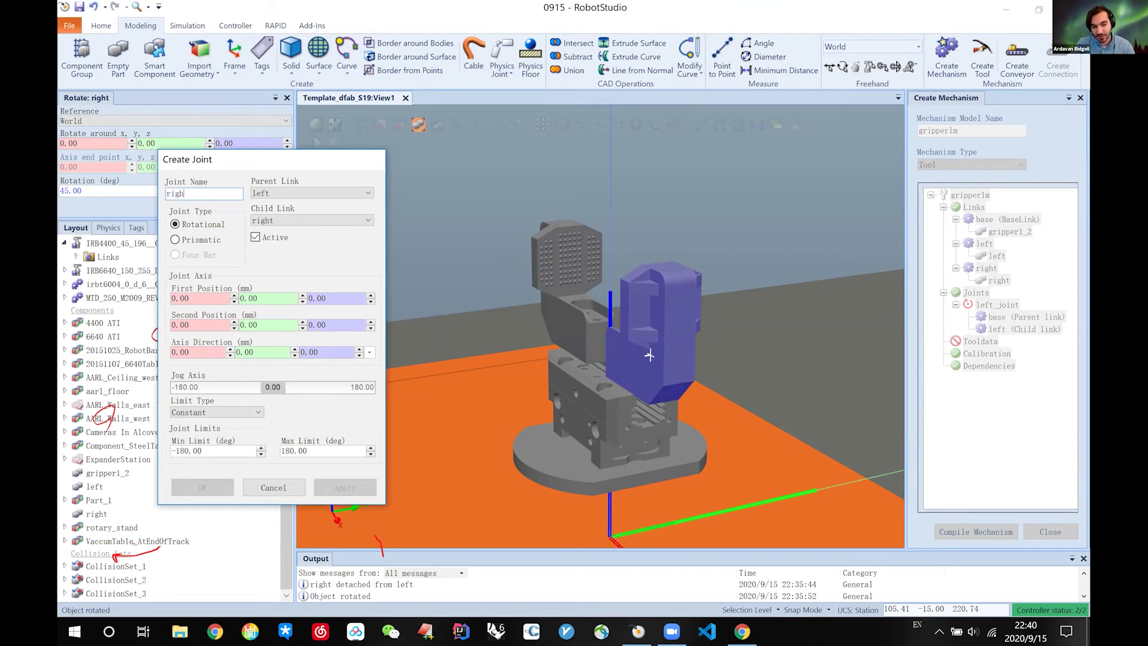
type("t_joint")
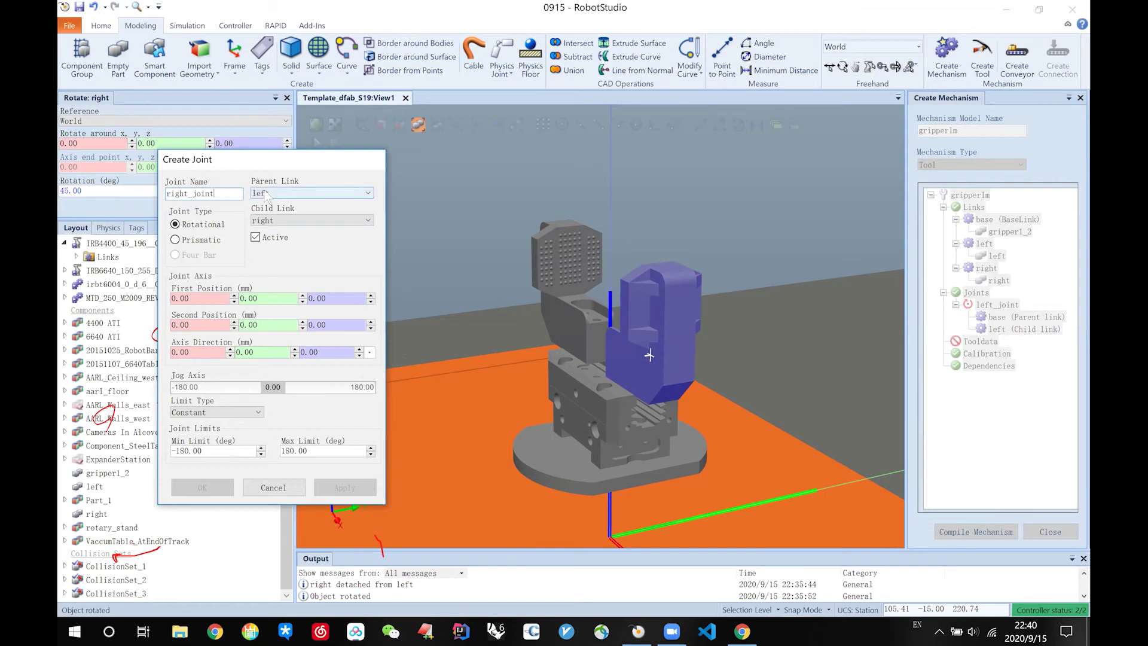
left_click(203, 241)
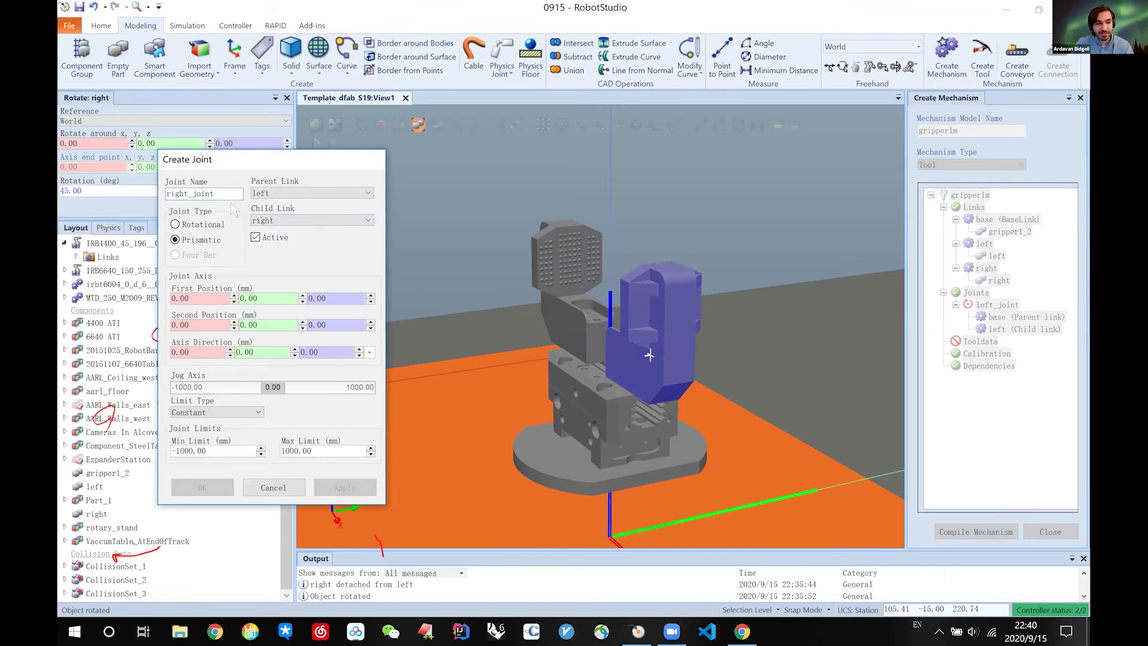
left_click(279, 194)
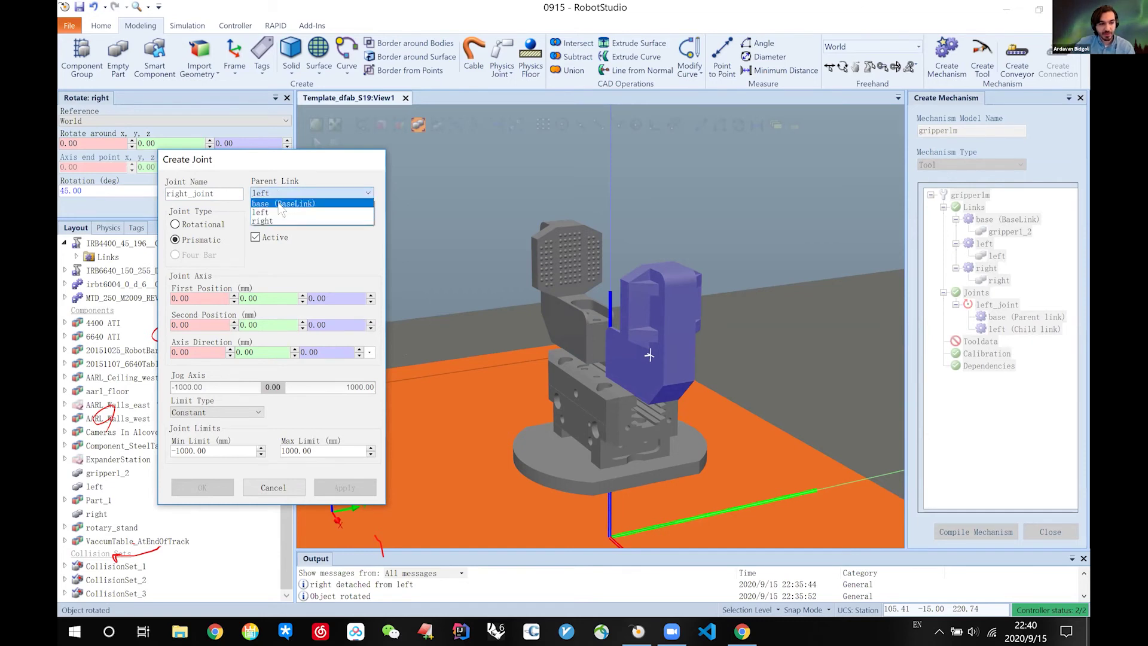
left_click(282, 204)
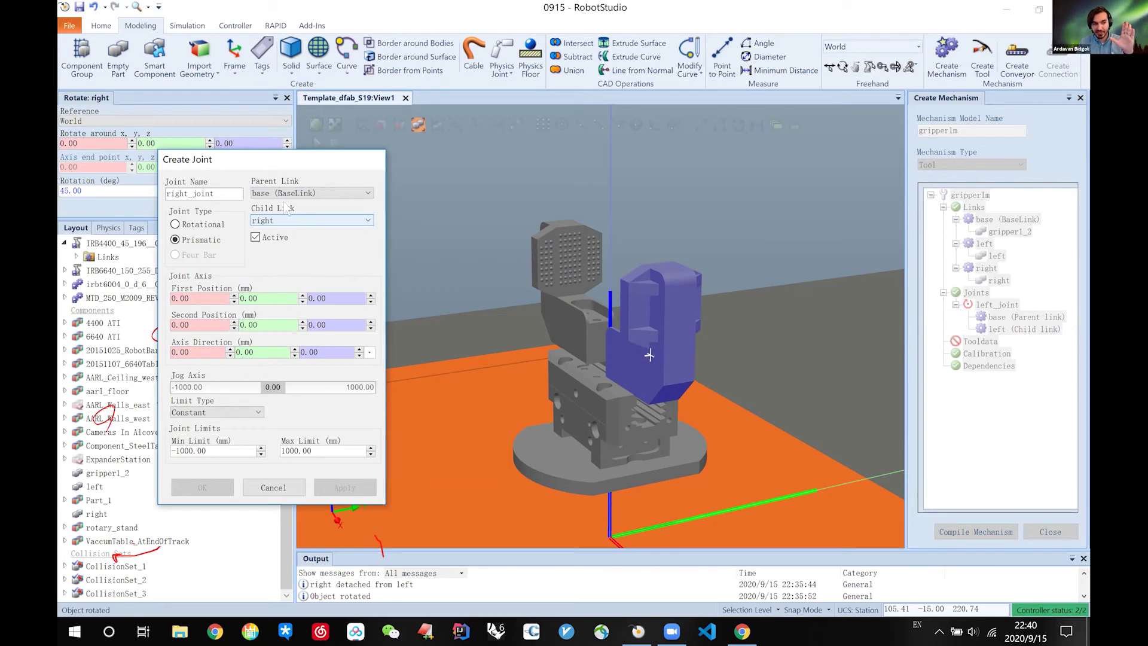
left_click(280, 194)
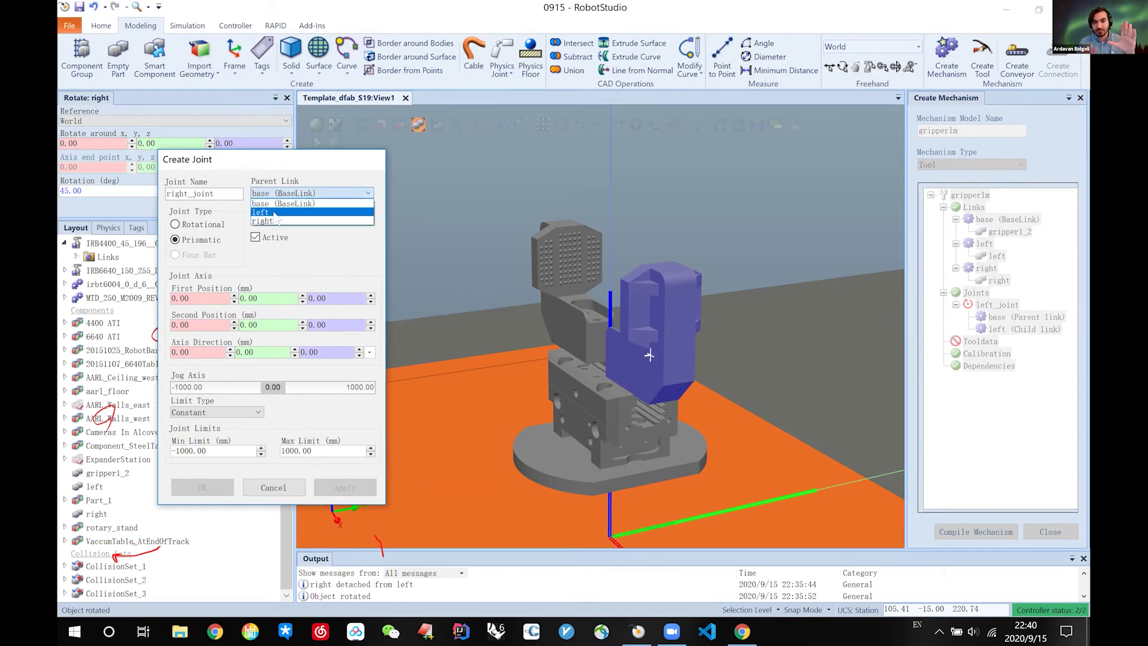
left_click(302, 244)
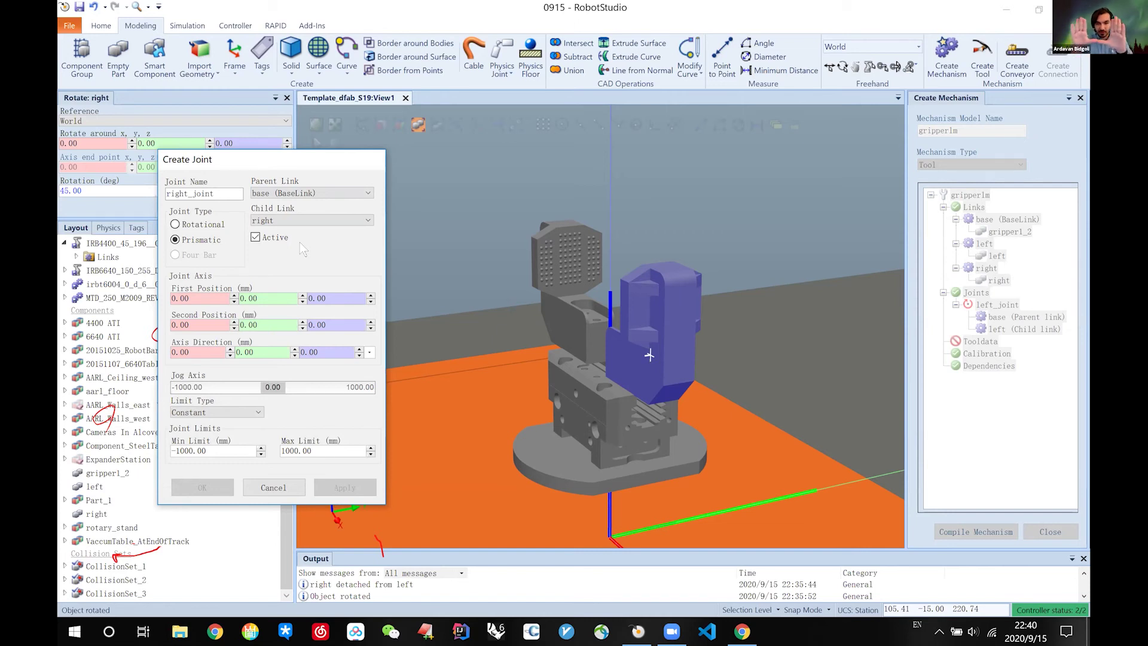
Step: Open the X value of right_joint's first axis position for editing
double_click(196, 298)
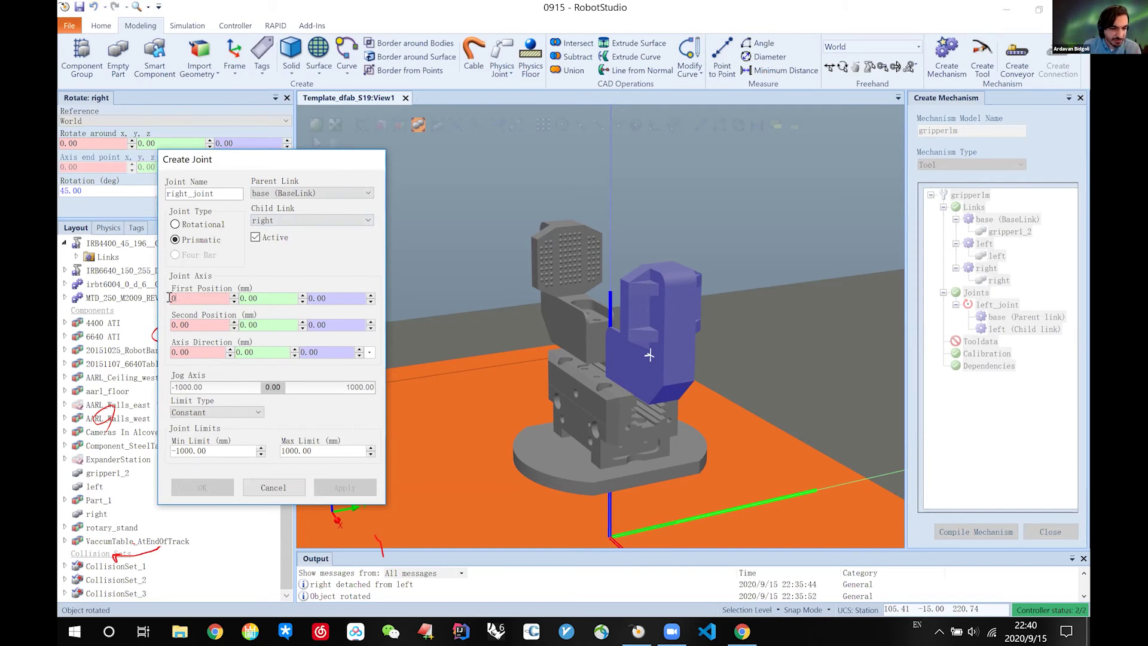
Step: Set the right joint's second position X to -20 mm and its limits to -20 and 0 mm, then try jogging it
double_click(199, 324)
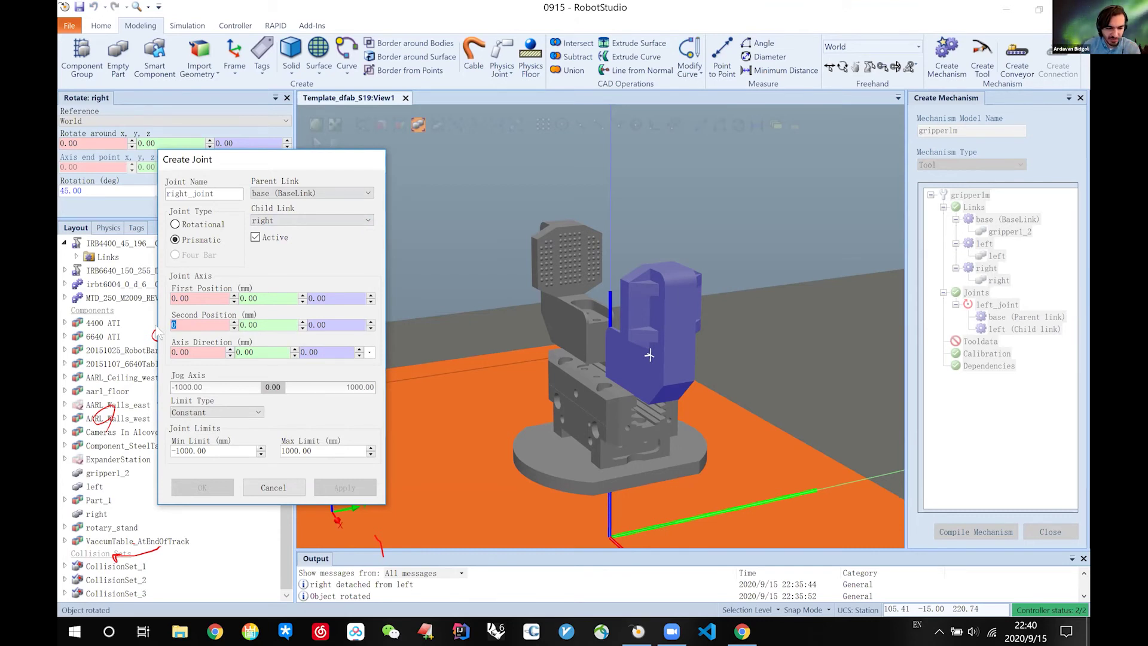
type("-20")
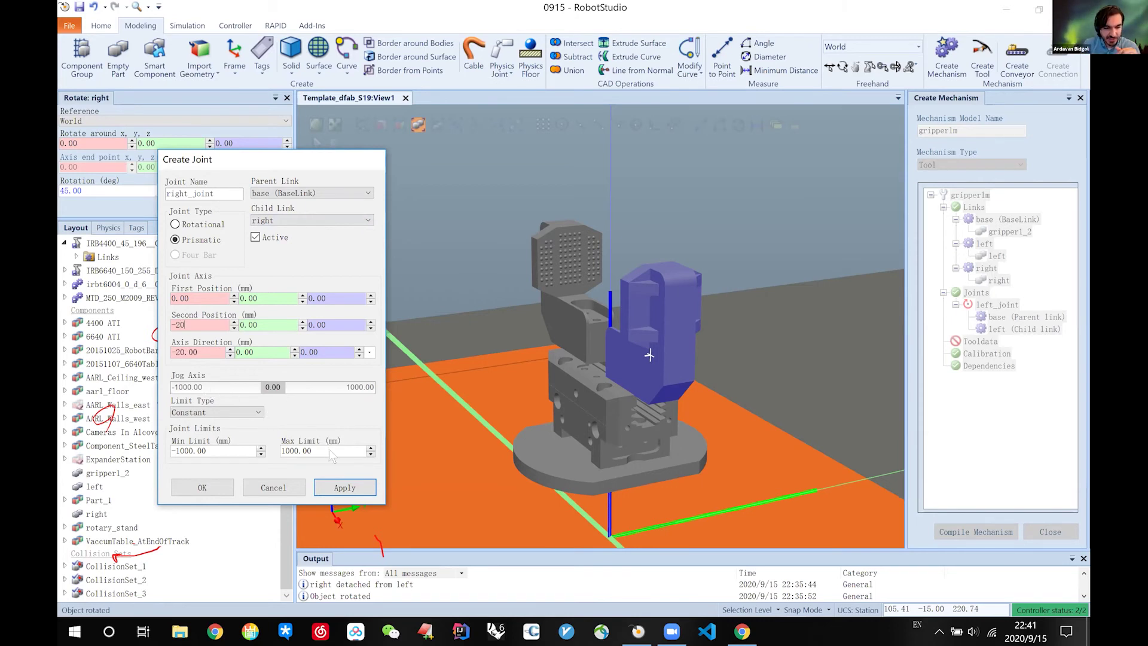
triple_click(179, 450)
type("-20")
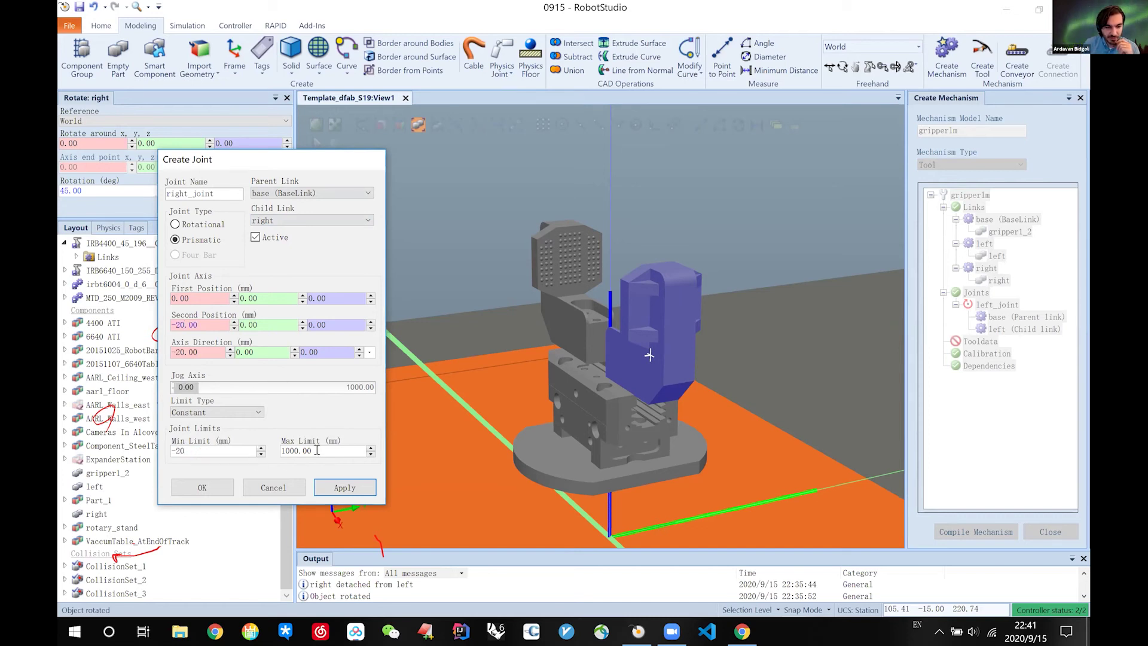
triple_click(317, 451)
type("0")
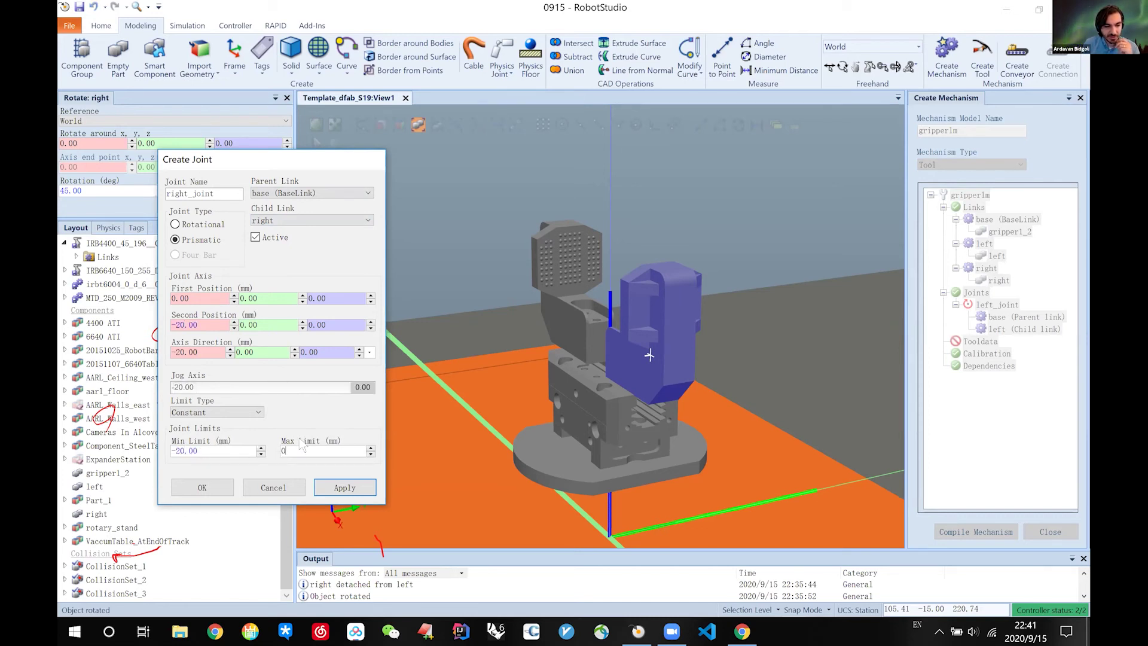
left_click(342, 388)
left_click_drag(342, 392, 372, 387)
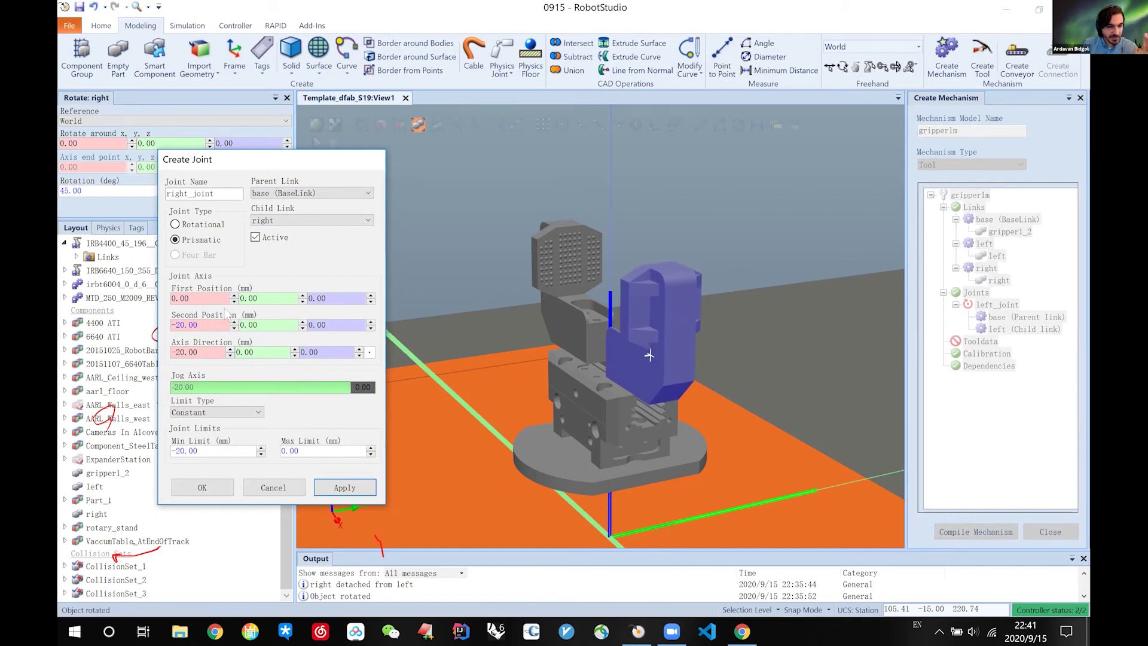
Step: Change the right joint's second position X to 20 mm and its minimum limit to 20 mm
left_click(175, 325)
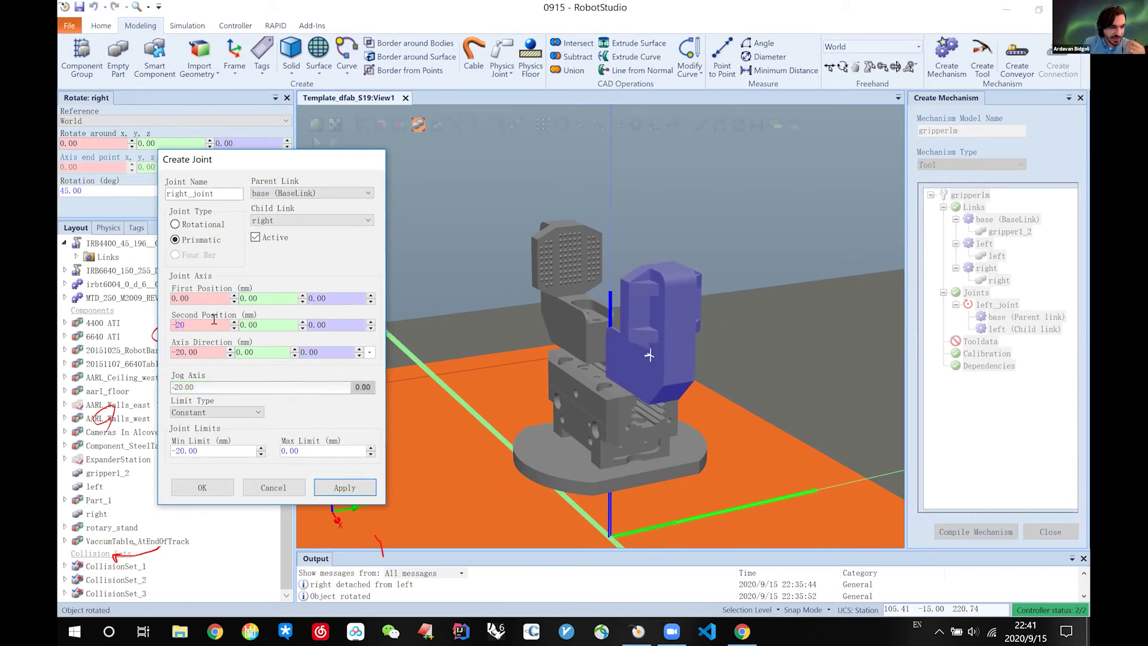
key("BackSpace")
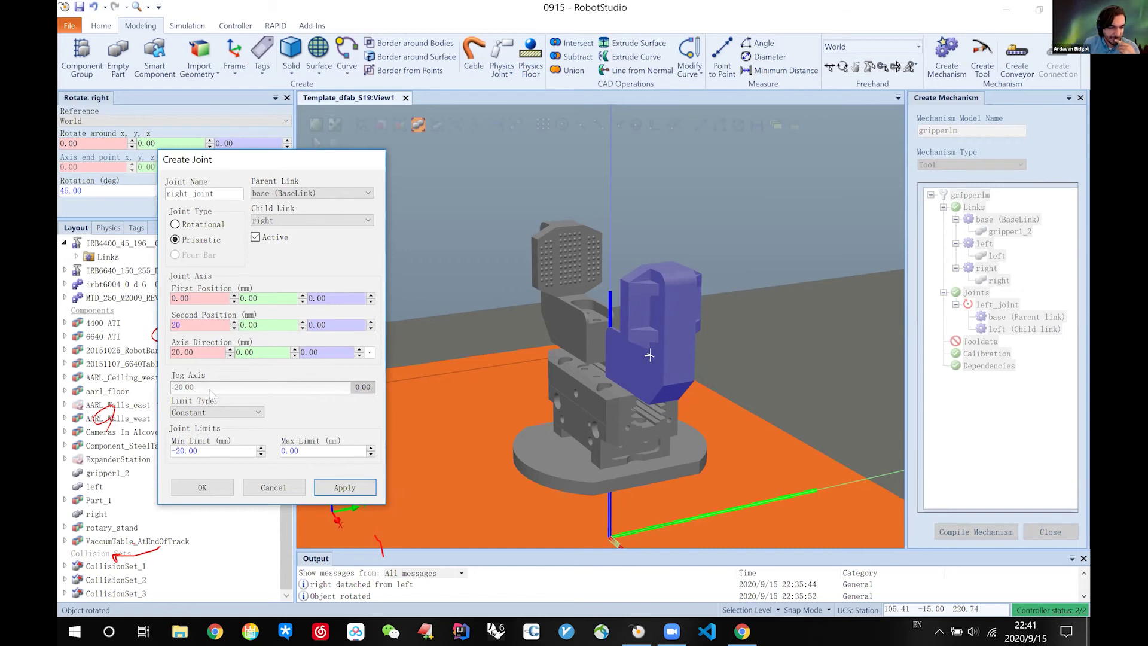
left_click(175, 451)
key("BackSpace")
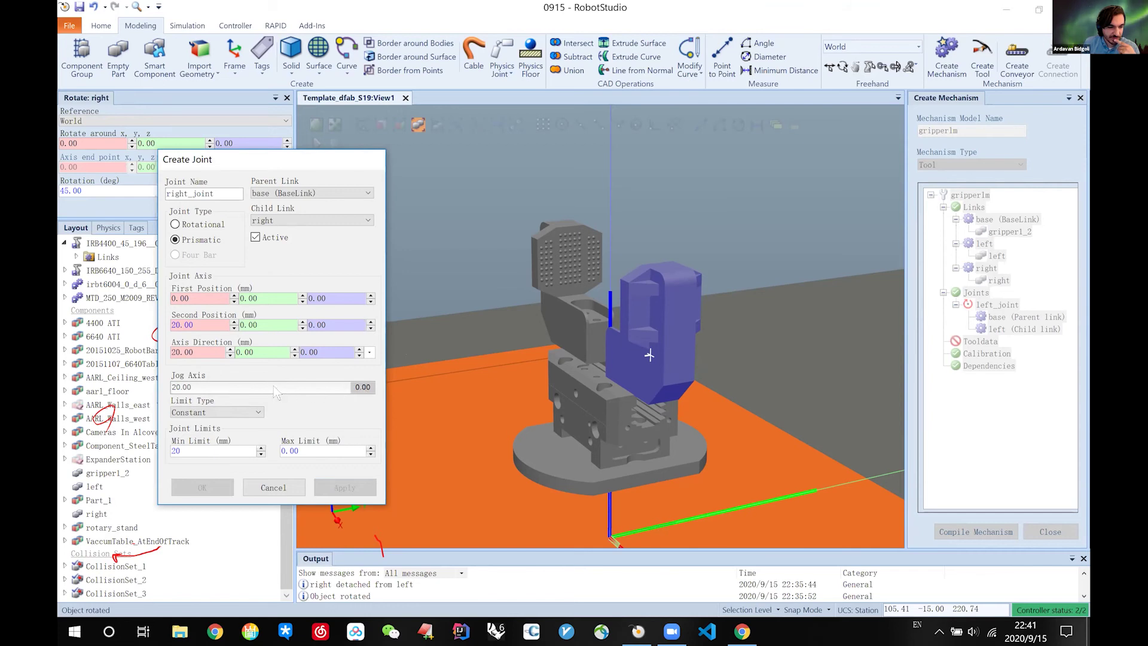
left_click(317, 450)
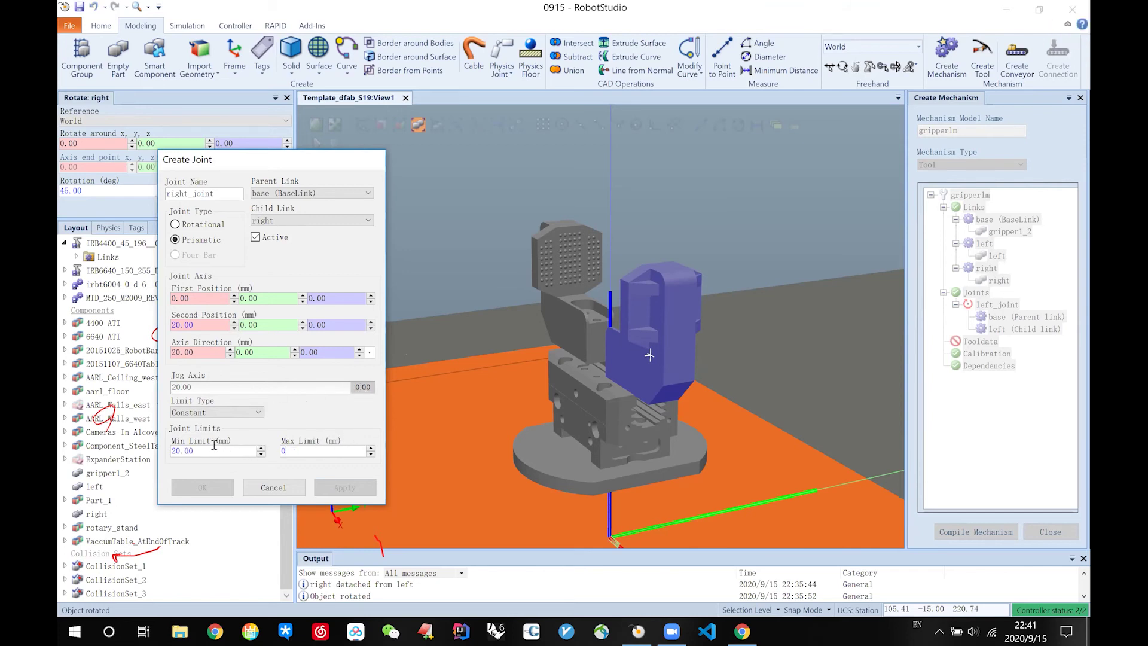
Step: Set the right joint's limits to a minimum of 0 mm and a maximum of 20 mm, and test its jog range
double_click(175, 451)
type("0")
key("Tab")
type("20")
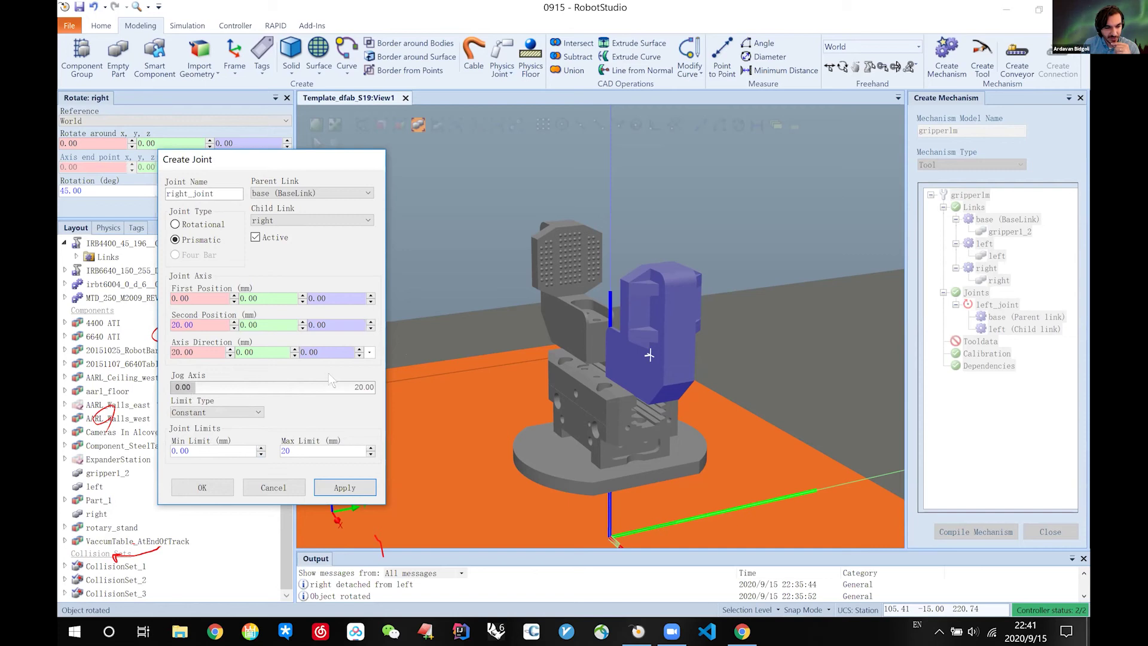
mouse_move(165, 387)
left_mouse_down()
mouse_move(386, 388)
mouse_move(168, 387)
left_mouse_up()
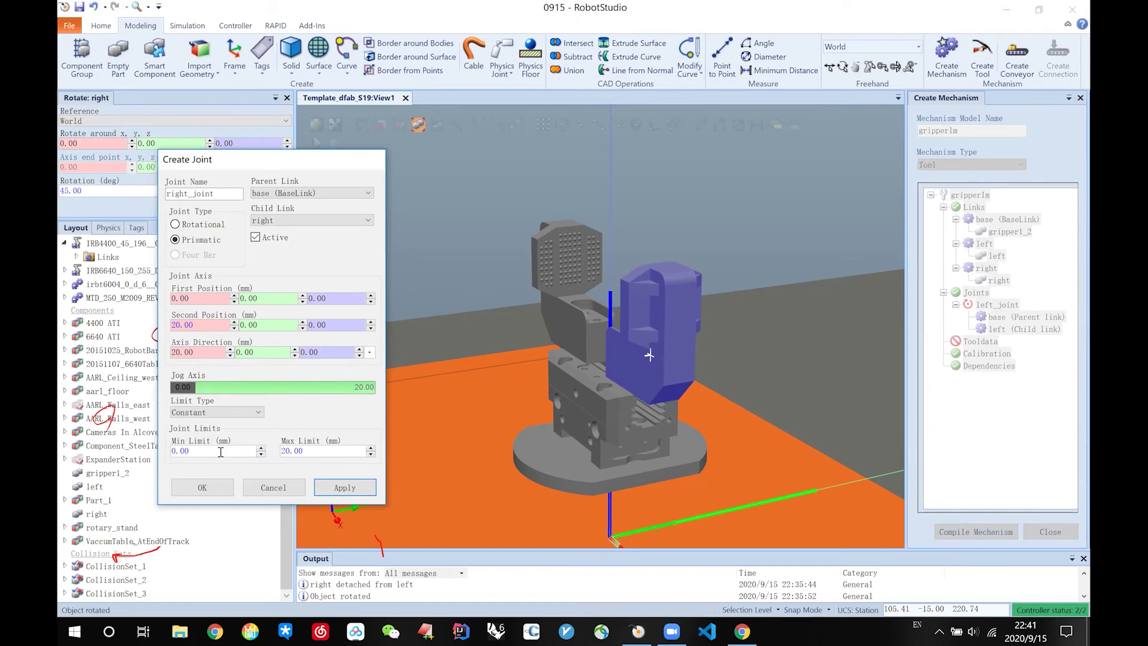
Step: Set the right joint's axis direction X to -20 mm and apply the joint to the mechanism
left_click(198, 450)
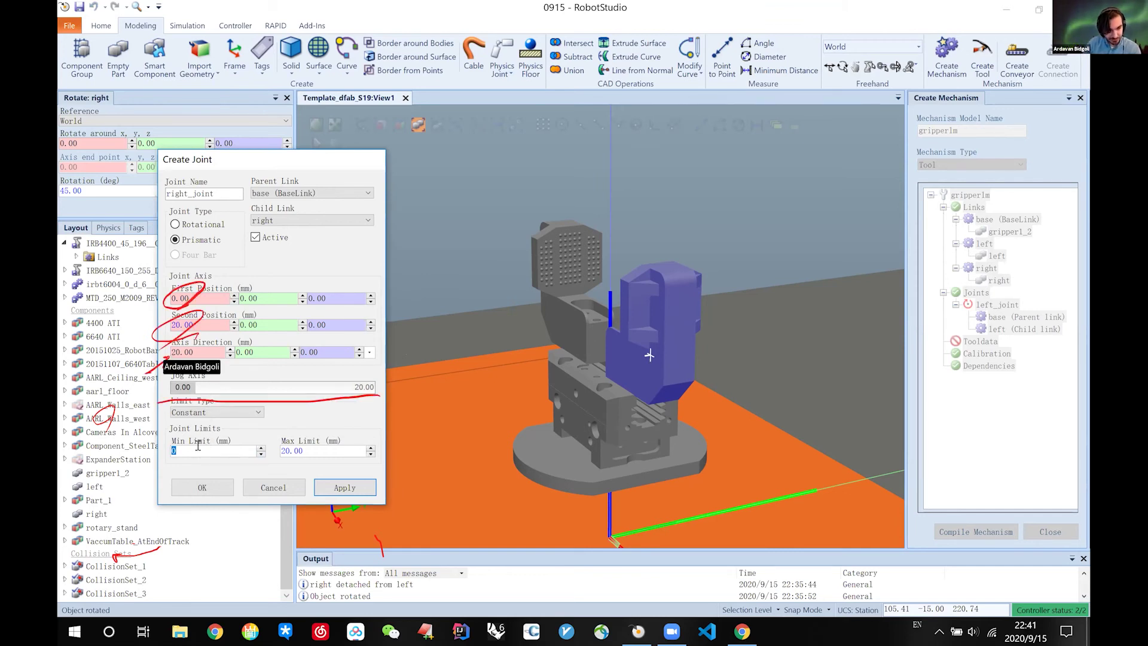
left_click(186, 352)
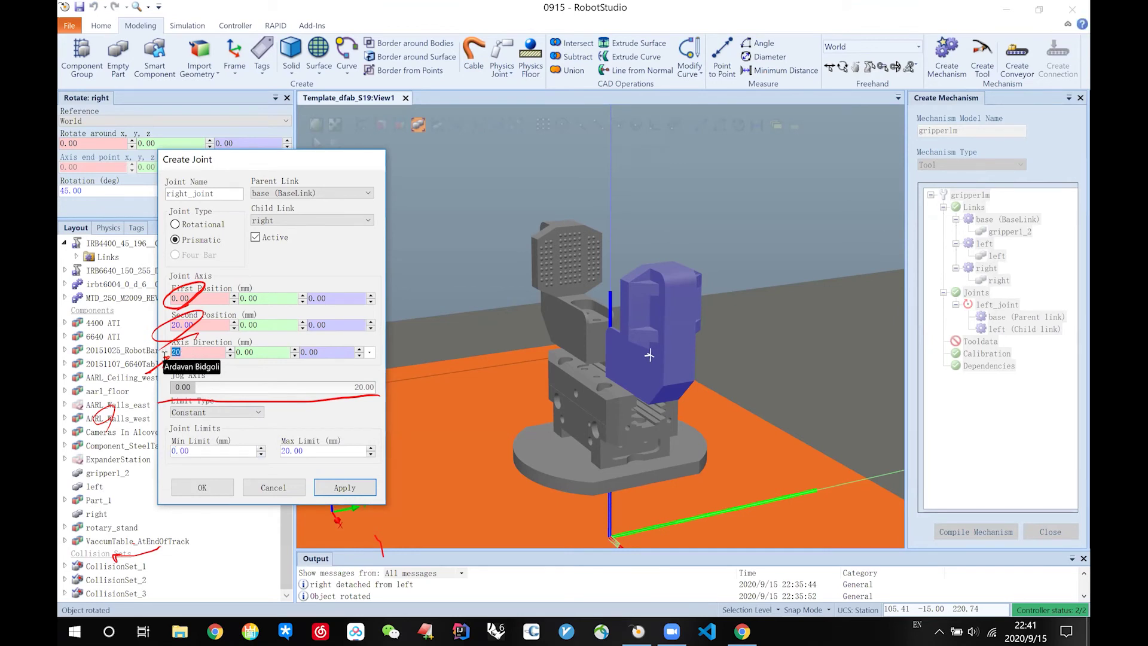
type("-20")
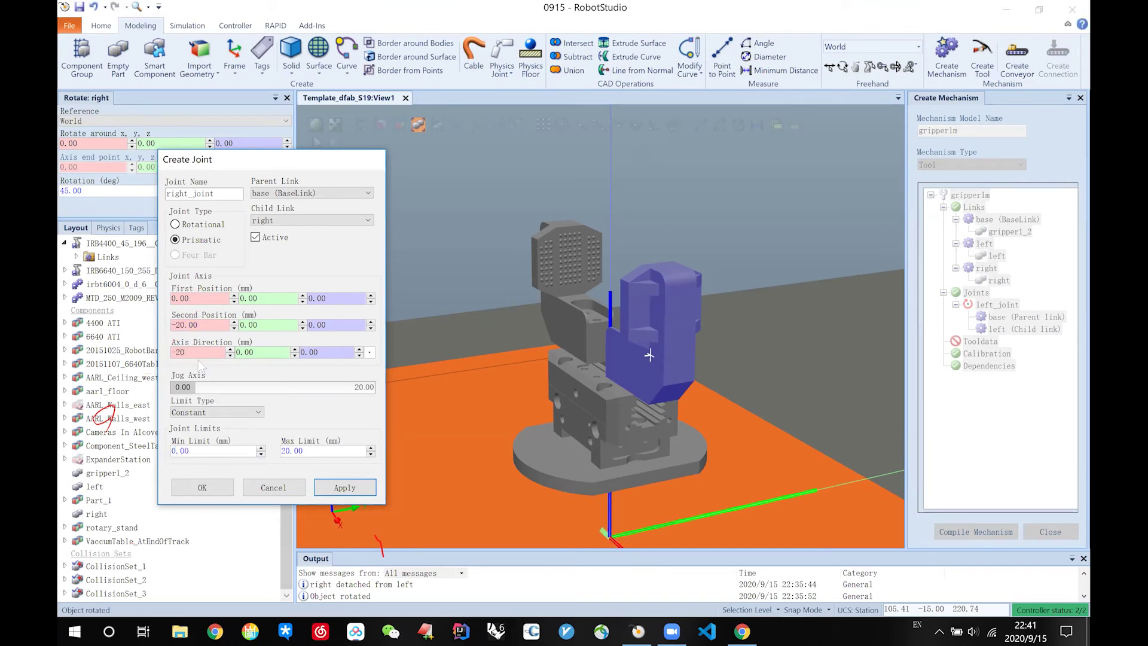
mouse_move(180, 387)
left_mouse_down()
mouse_move(366, 388)
mouse_move(198, 387)
left_mouse_up()
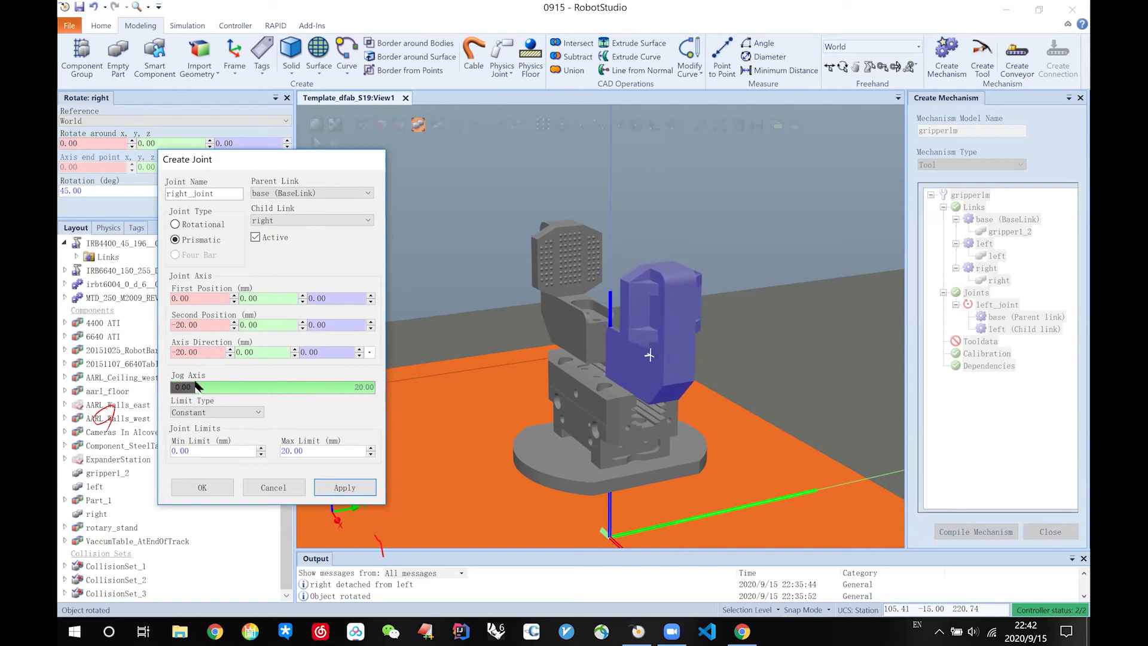
left_click(336, 490)
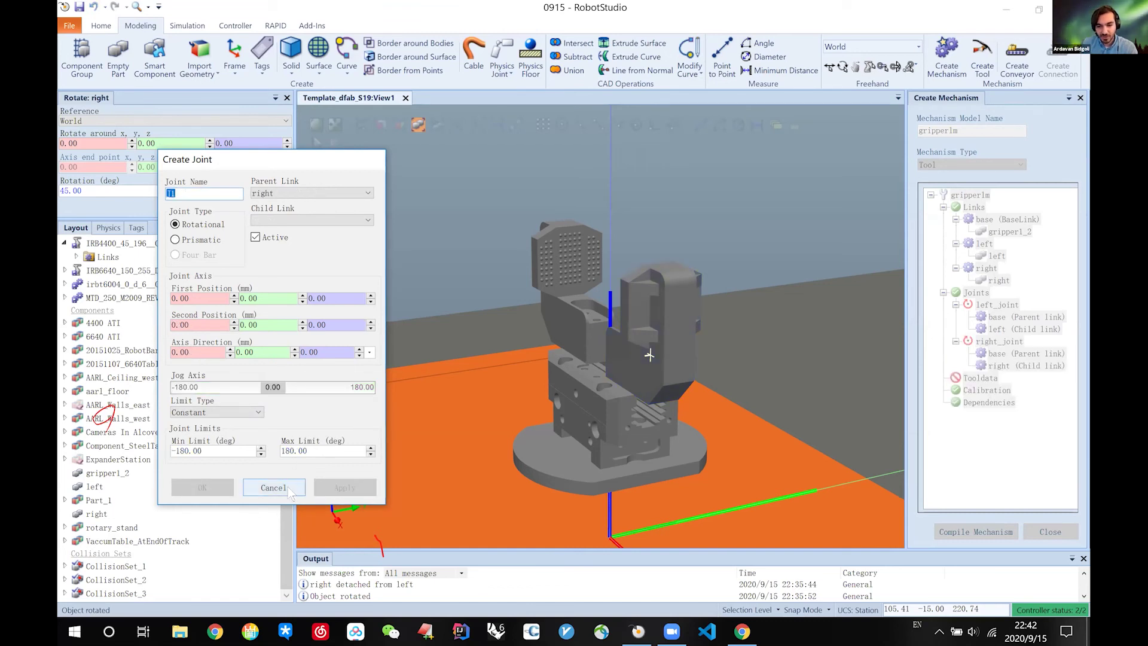
Step: Close the joint definition without adding another joint, and select right_joint in the mechanism structure
left_click(290, 494)
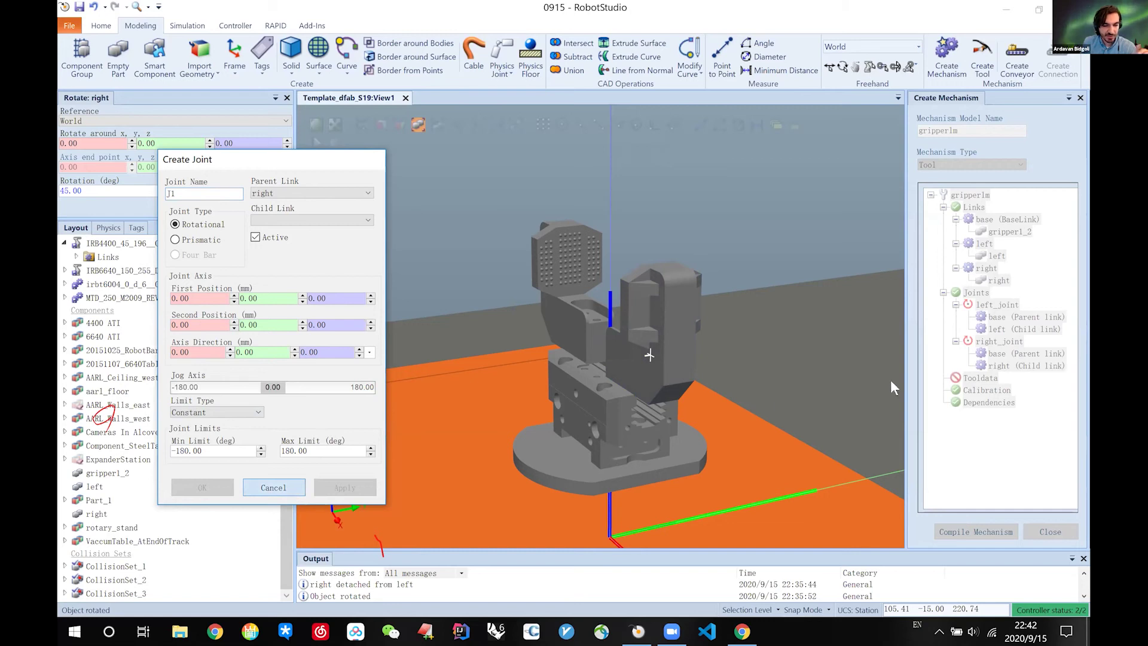
left_click(998, 305)
left_click(999, 342)
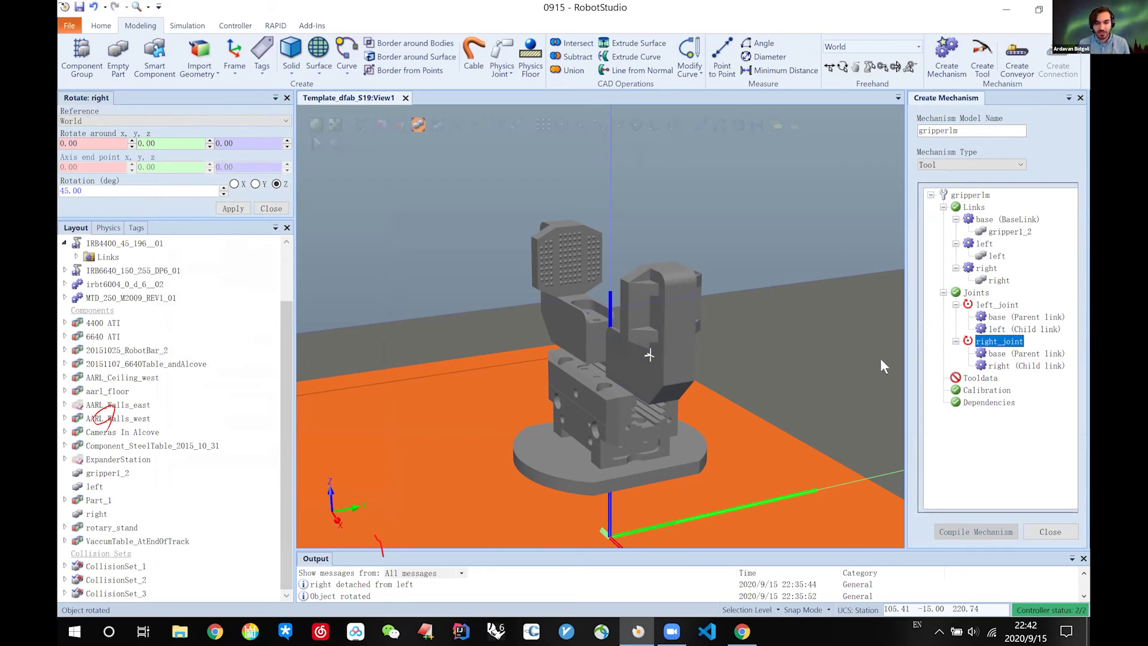
Step: Start a new tooldata definition for the gripper mechanism and name it grippertoolcenter
double_click(977, 379)
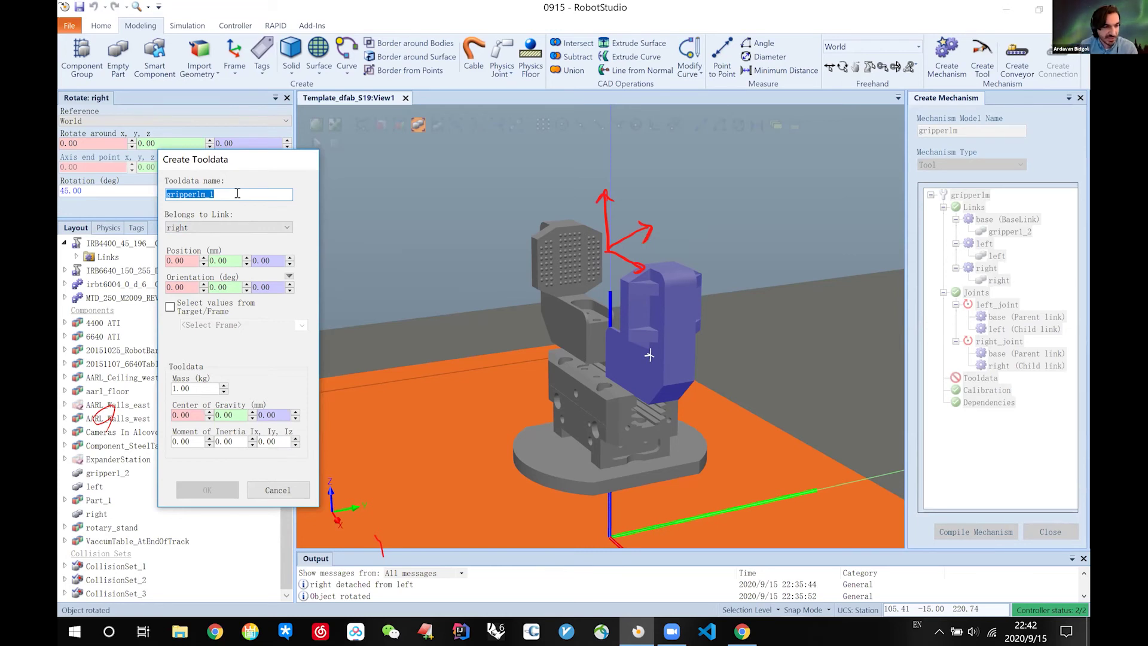
left_click_drag(197, 194, 223, 191)
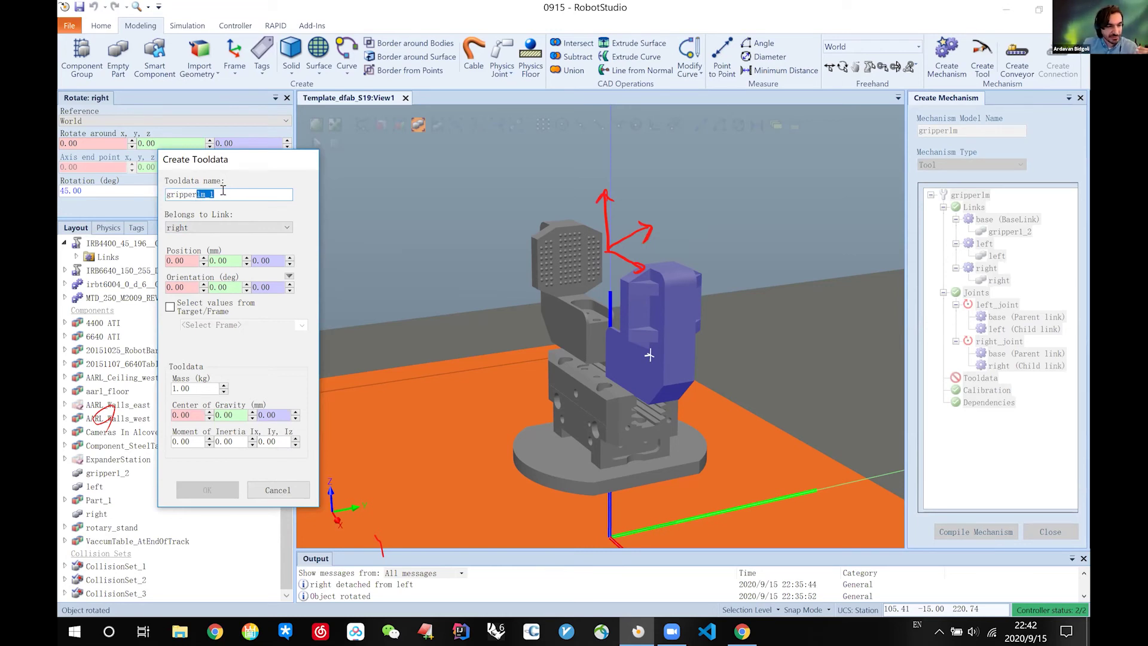
type("toll")
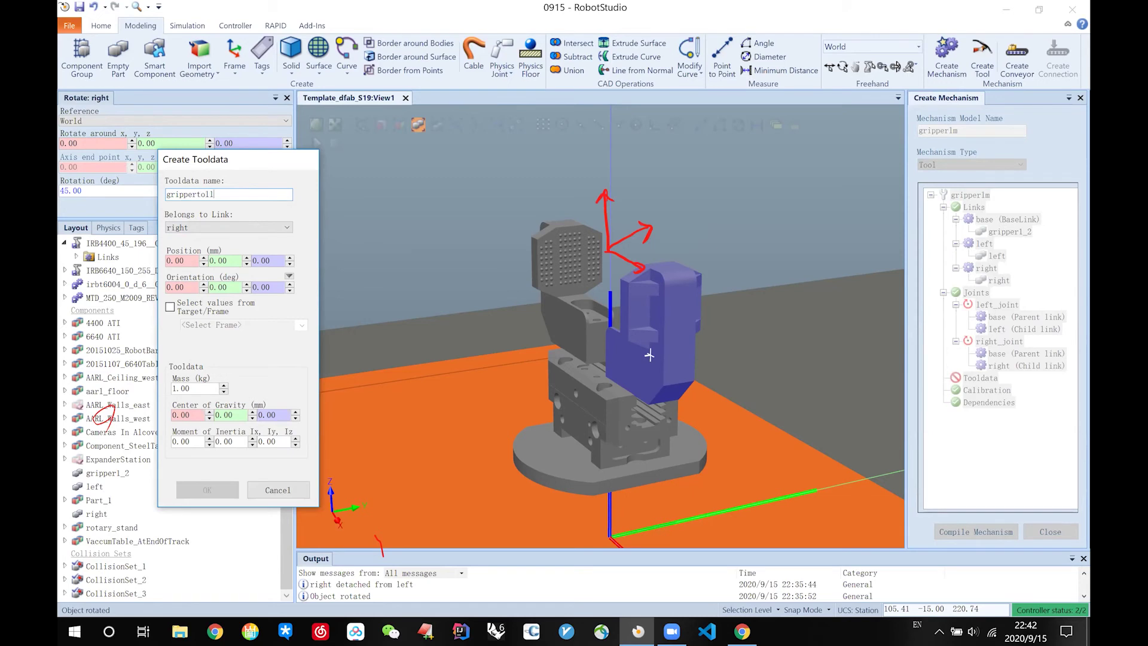
key("BackSpace")
key("BackSpace")
type("olcenter")
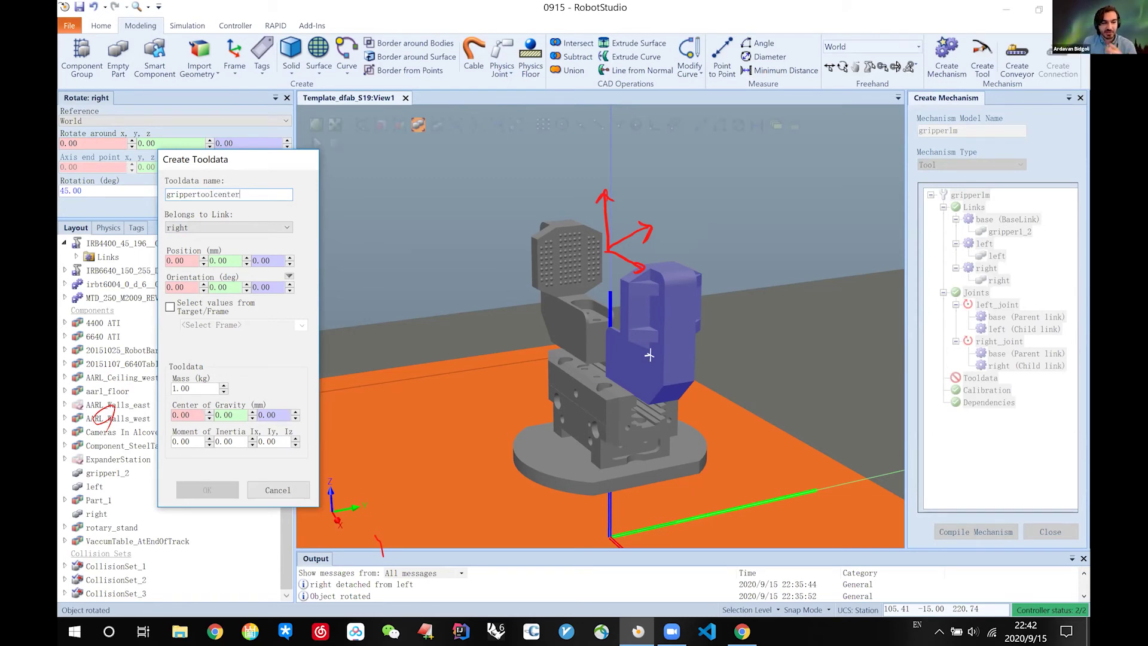
Step: Assign the tooldata to the base (BaseLink) link and rename it gripper_toolcenter
left_click(212, 229)
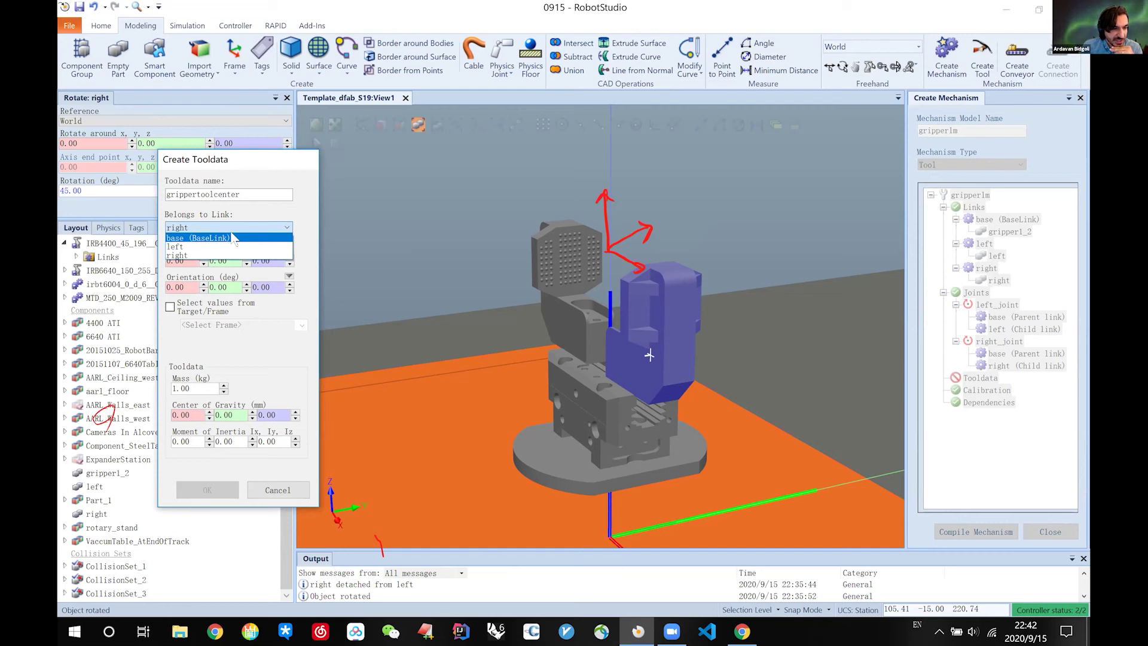
left_click(232, 238)
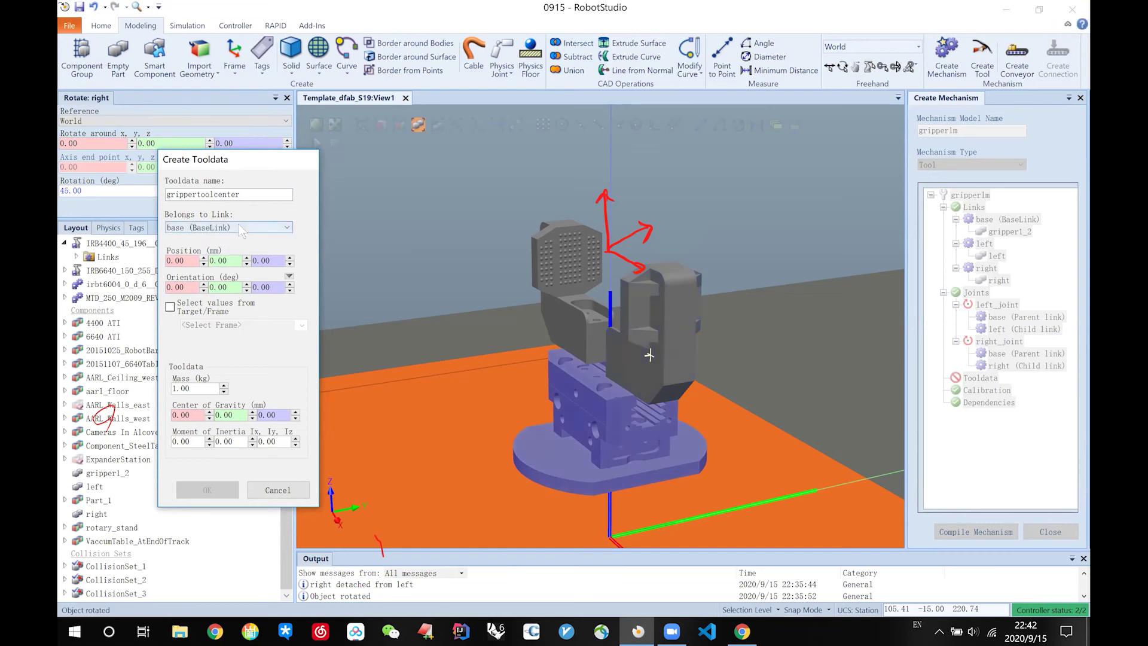
left_click(237, 230)
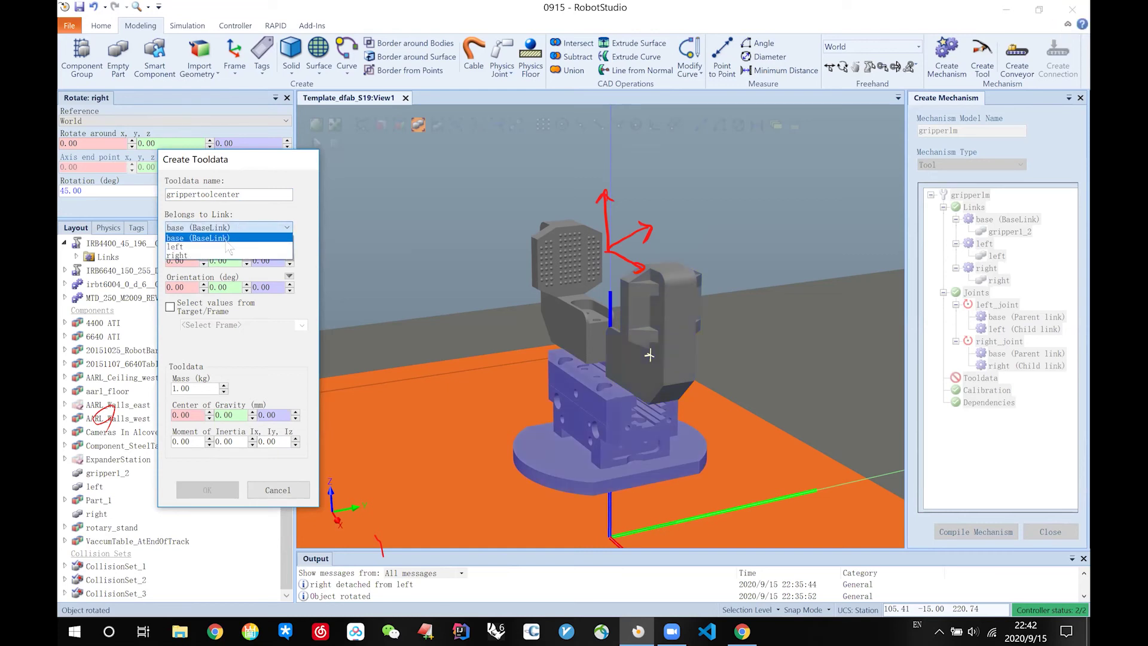
left_click(247, 209)
left_click(197, 194)
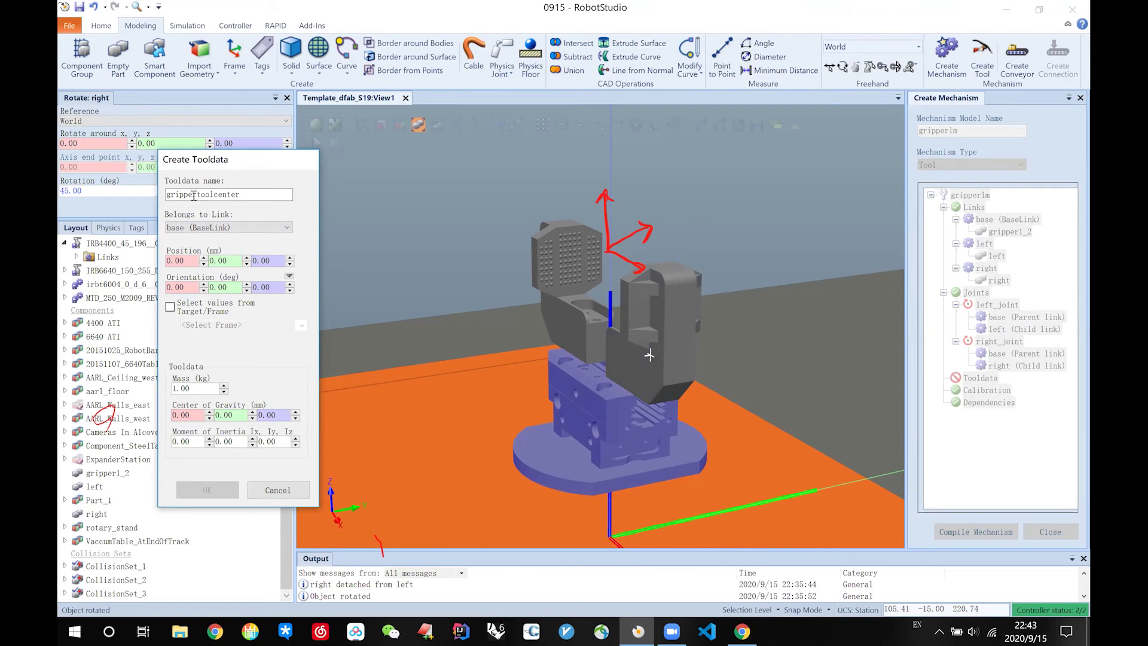
type("_")
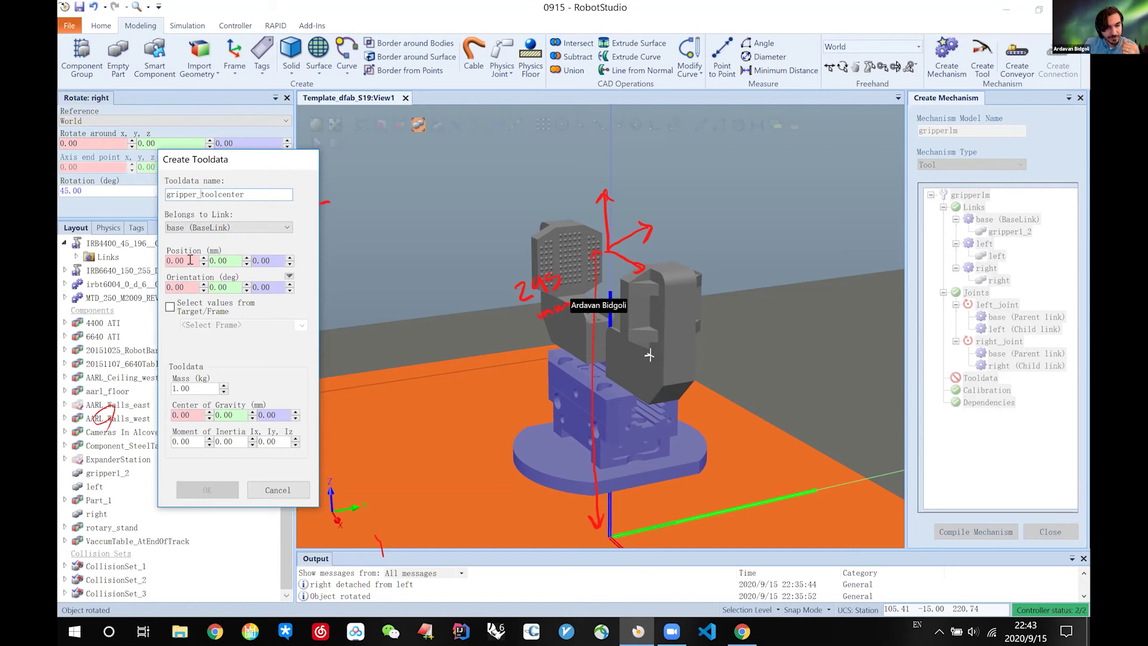
Step: Set the tooldata position to X 0, Y 0 and Z 295 mm, and enable selecting values from a target or frame
left_click_drag(190, 259, 165, 267)
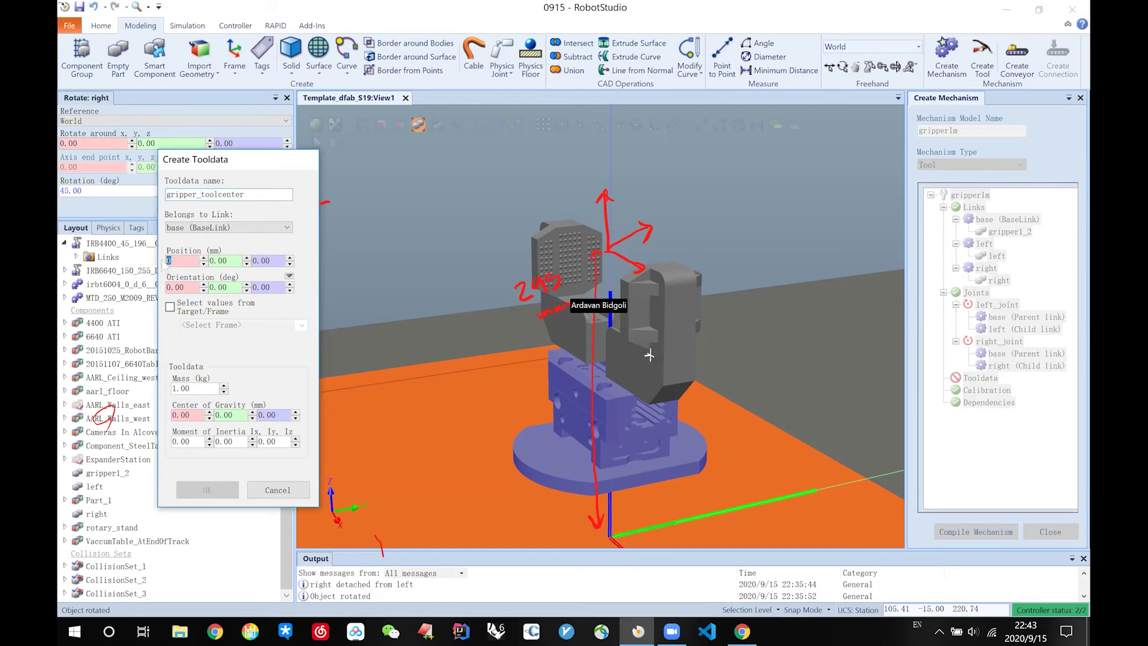
type("2")
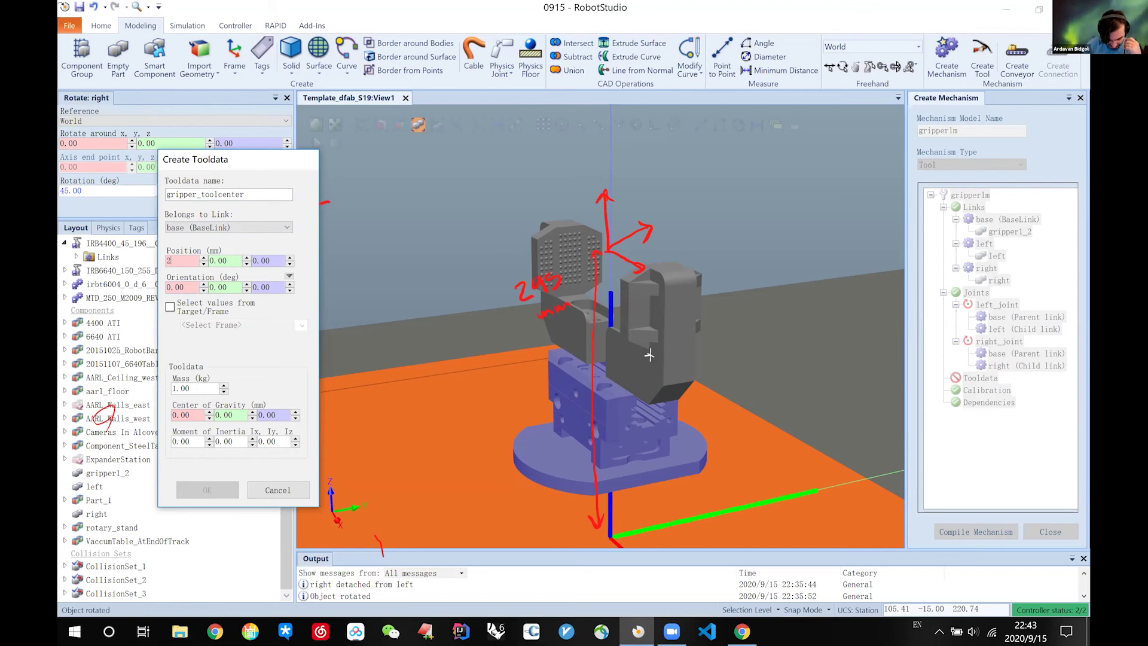
type("9")
key("BackSpace")
key("BackSpace")
type("0")
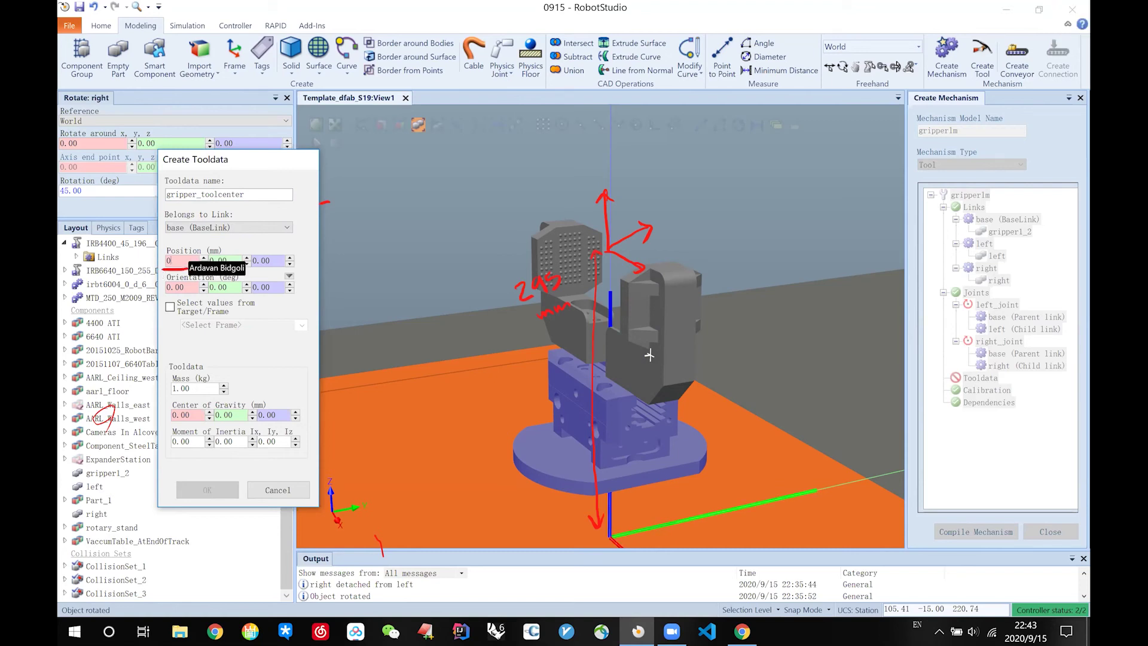
left_click(217, 258)
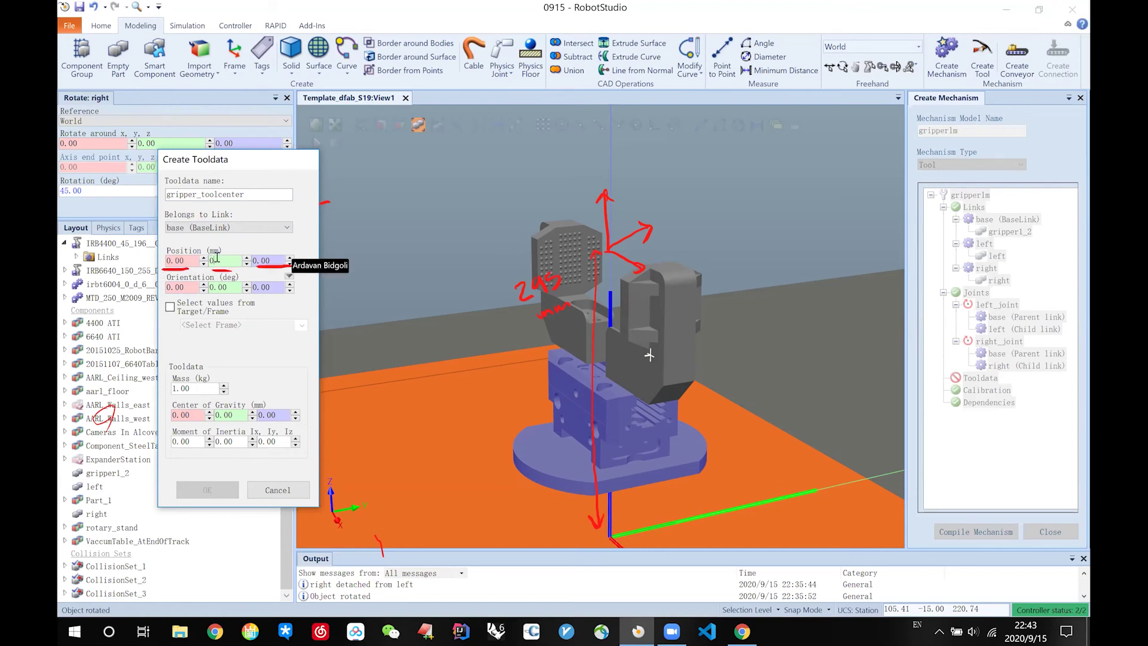
key("Tab")
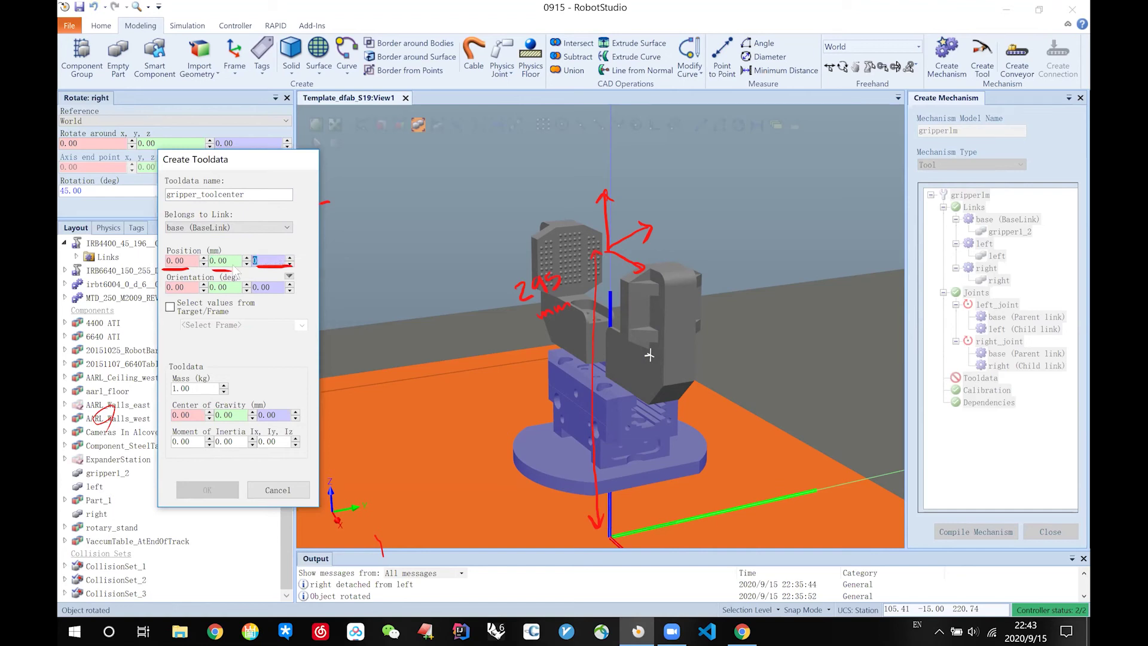
type("29")
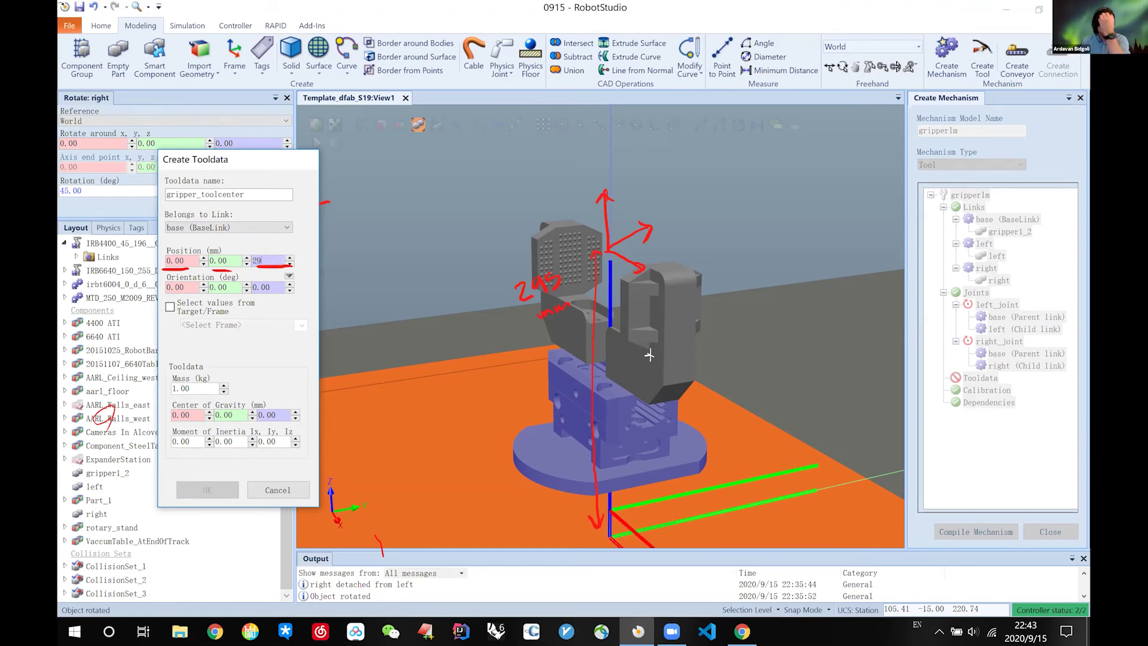
type("5")
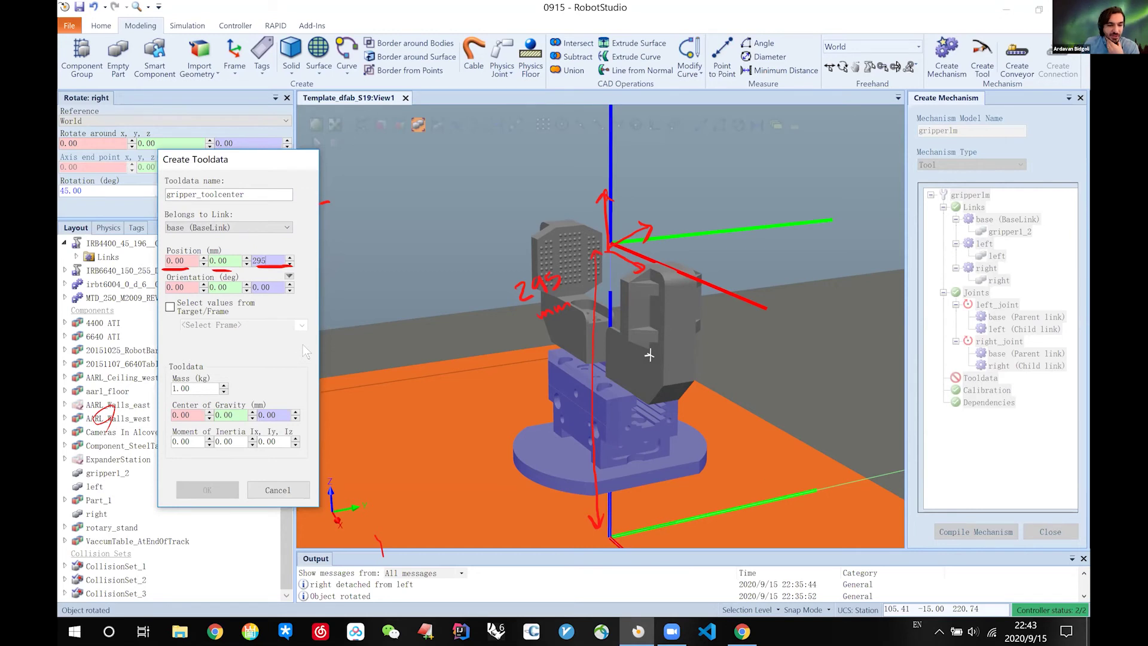
left_click(169, 307)
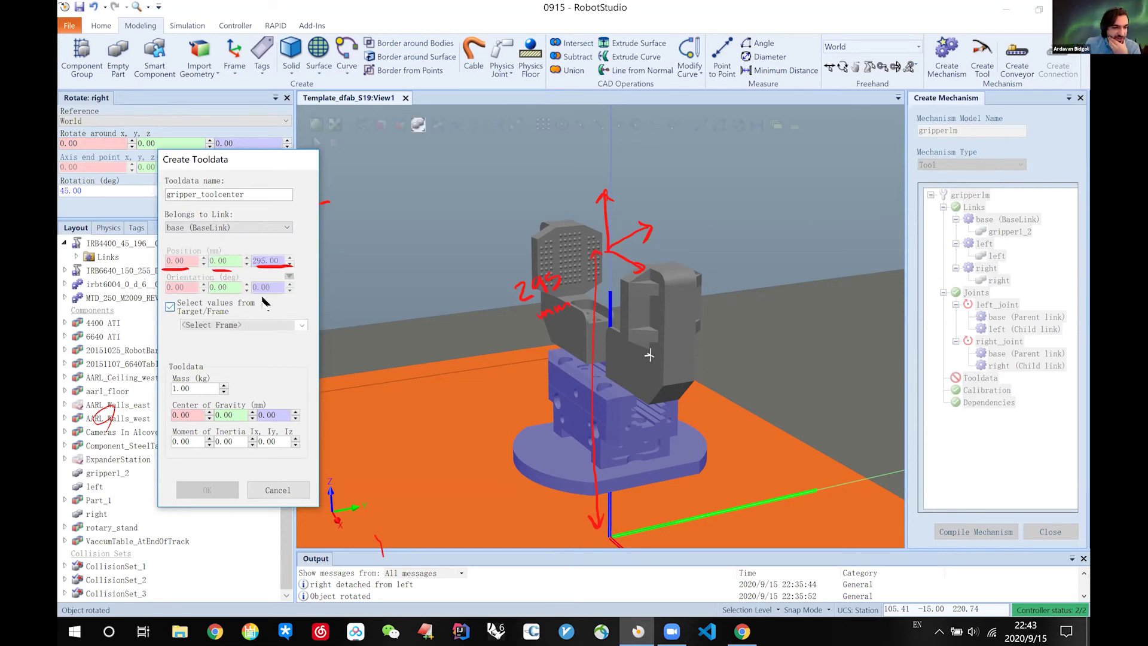
Step: Stop taking values from a frame, set the mass to 5 kg and the center of gravity Z to 150 mm, and create the tooldata
left_click(169, 307)
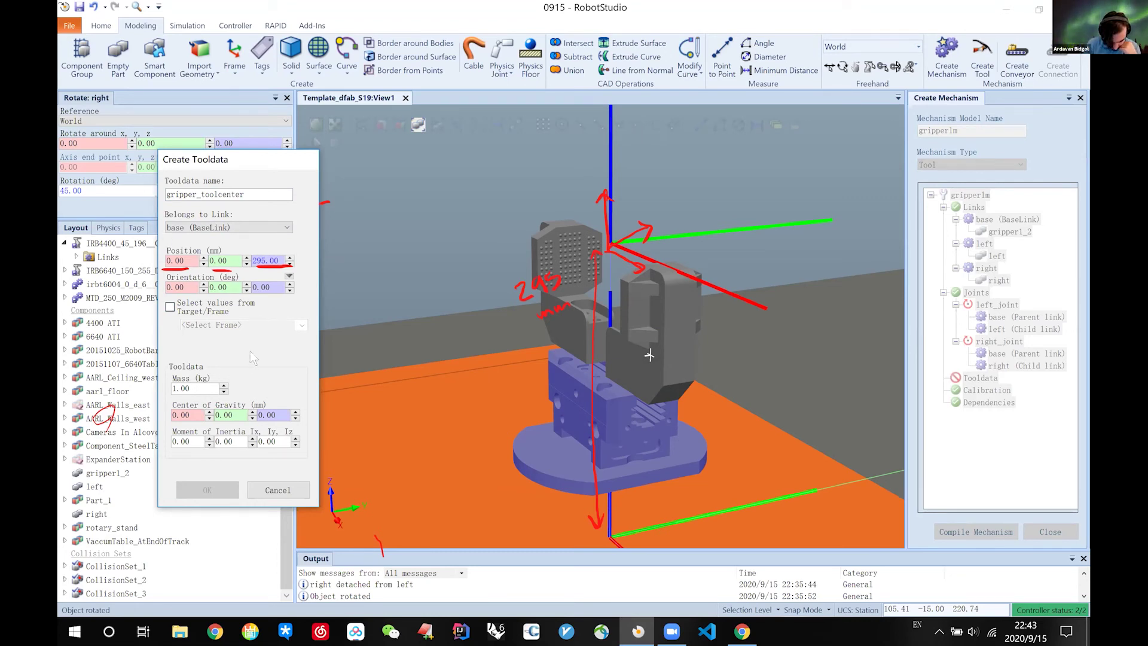
left_click_drag(192, 389, 161, 386)
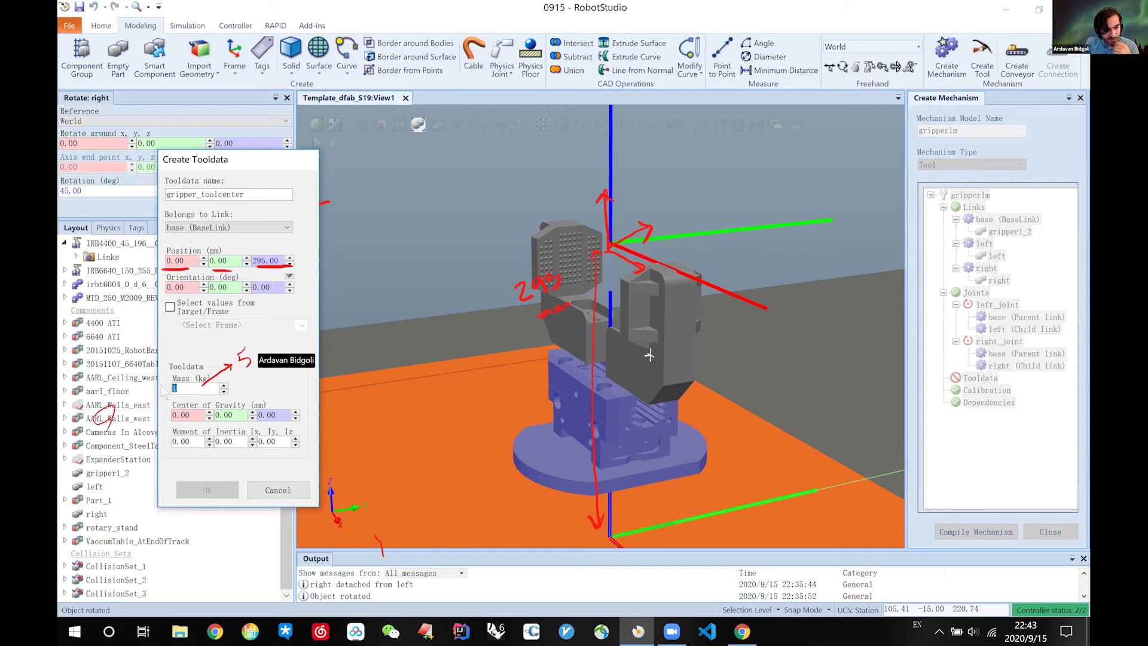
type("5")
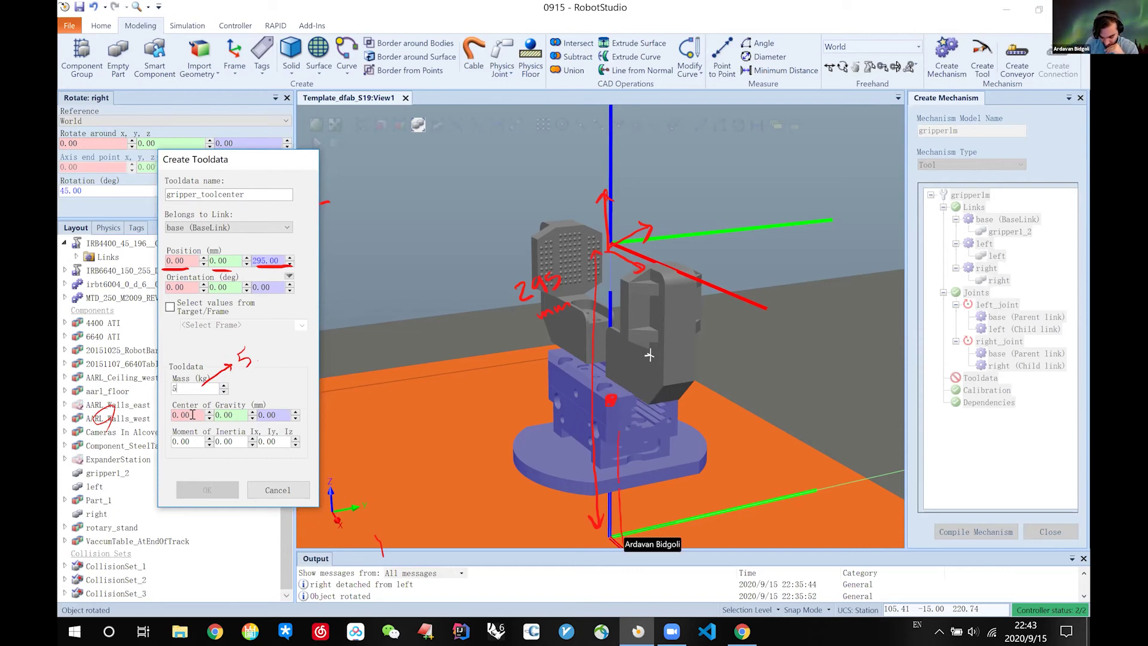
left_click(272, 414)
type("1")
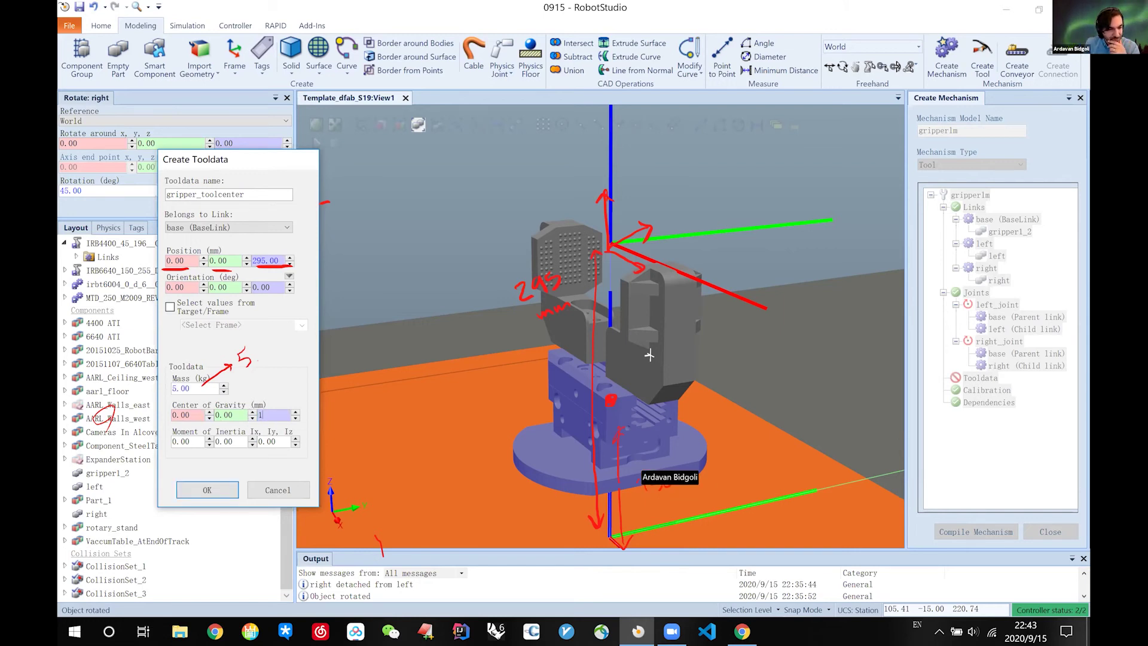
type("50")
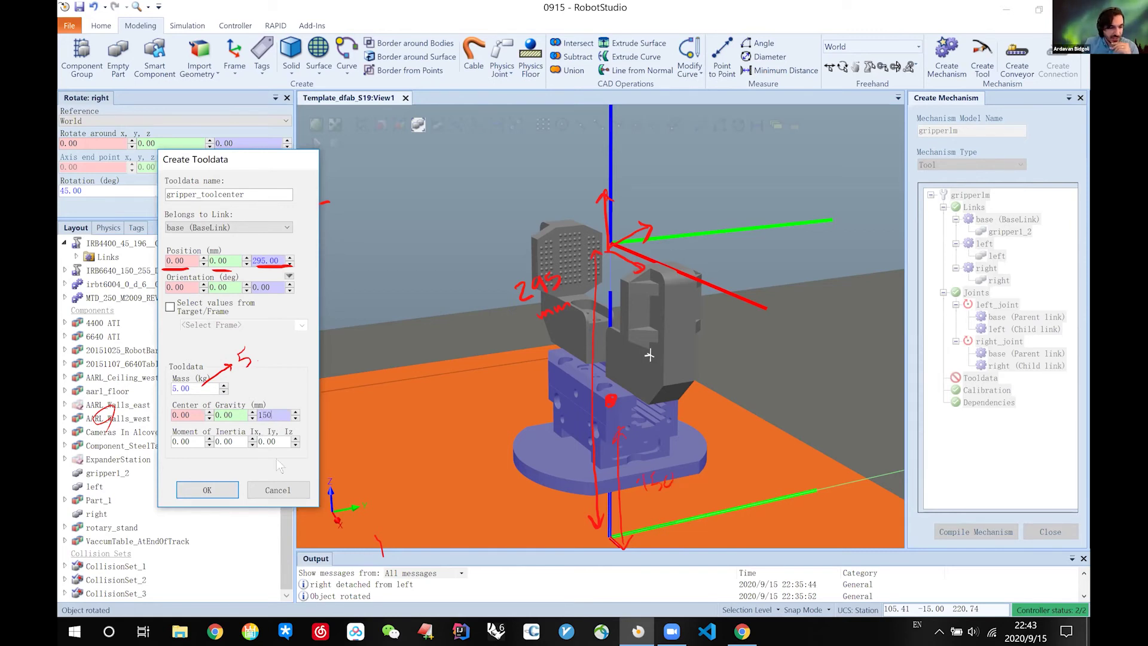
left_click(207, 490)
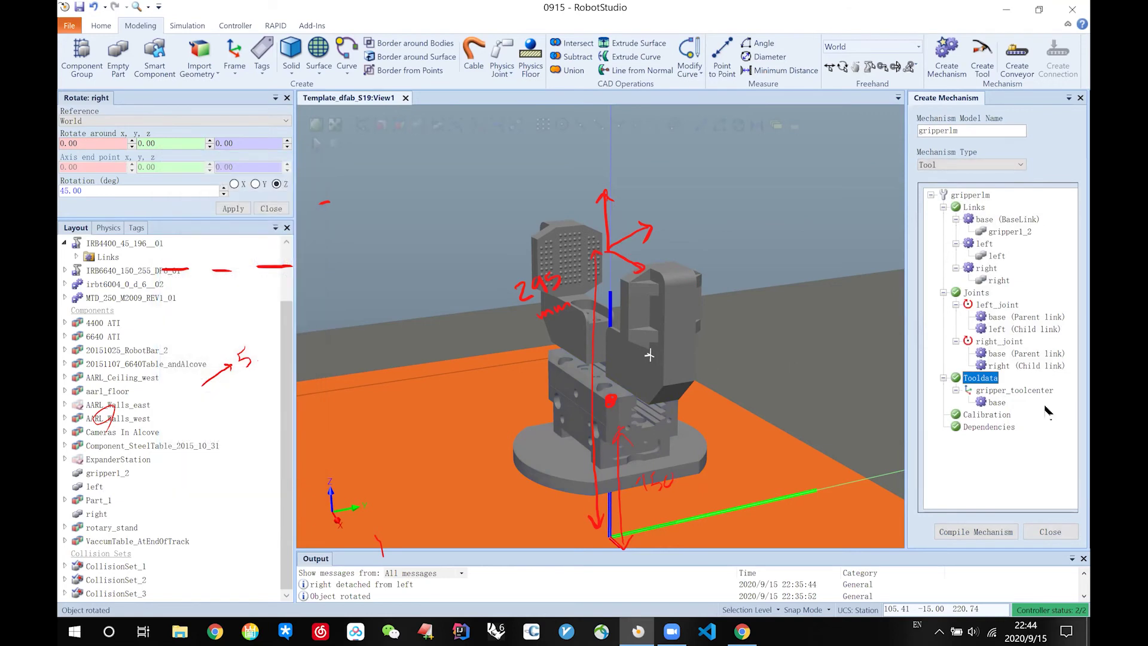
Step: Review the gripper_toolcenter tooldata definition and close it without changing anything
left_click(999, 403)
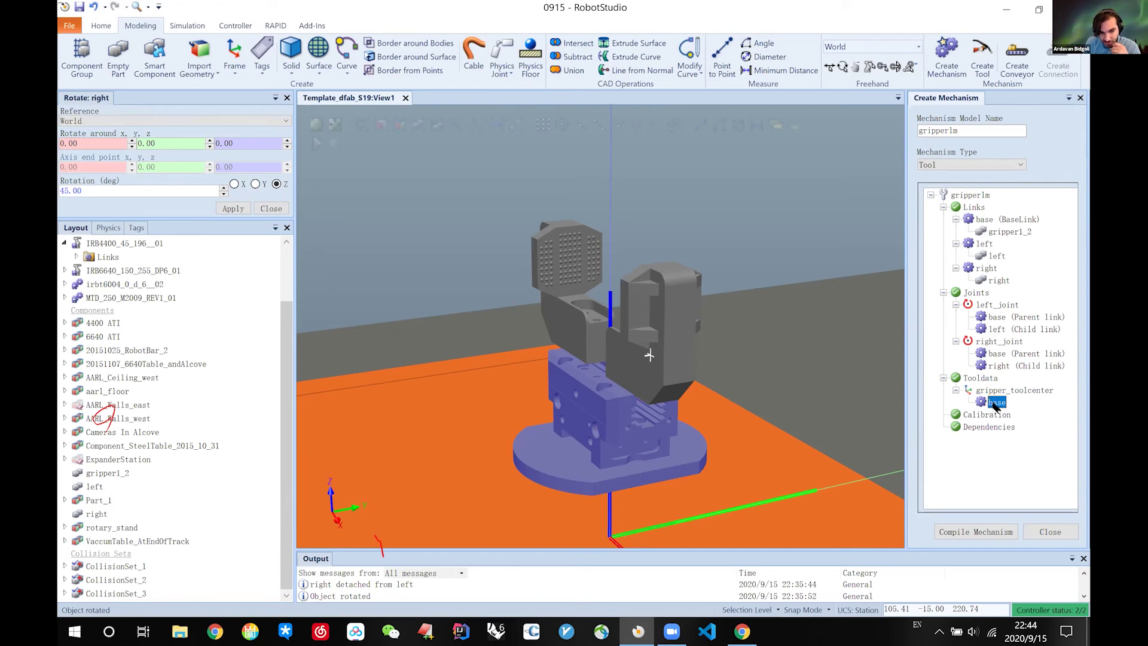
left_click(1000, 392)
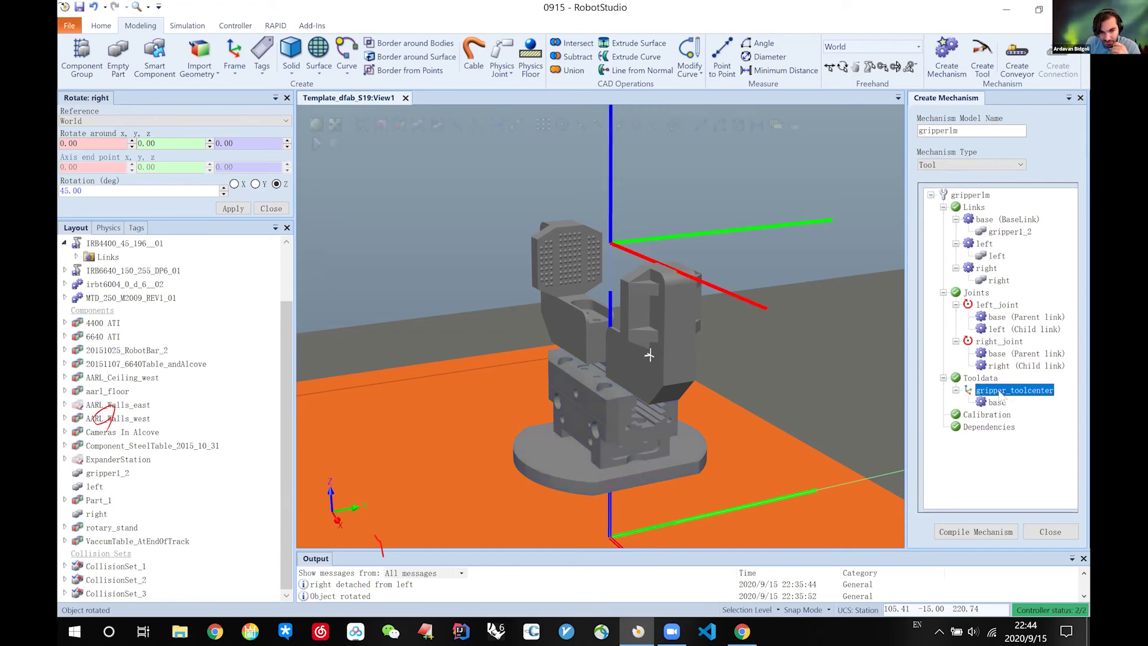
double_click(1002, 391)
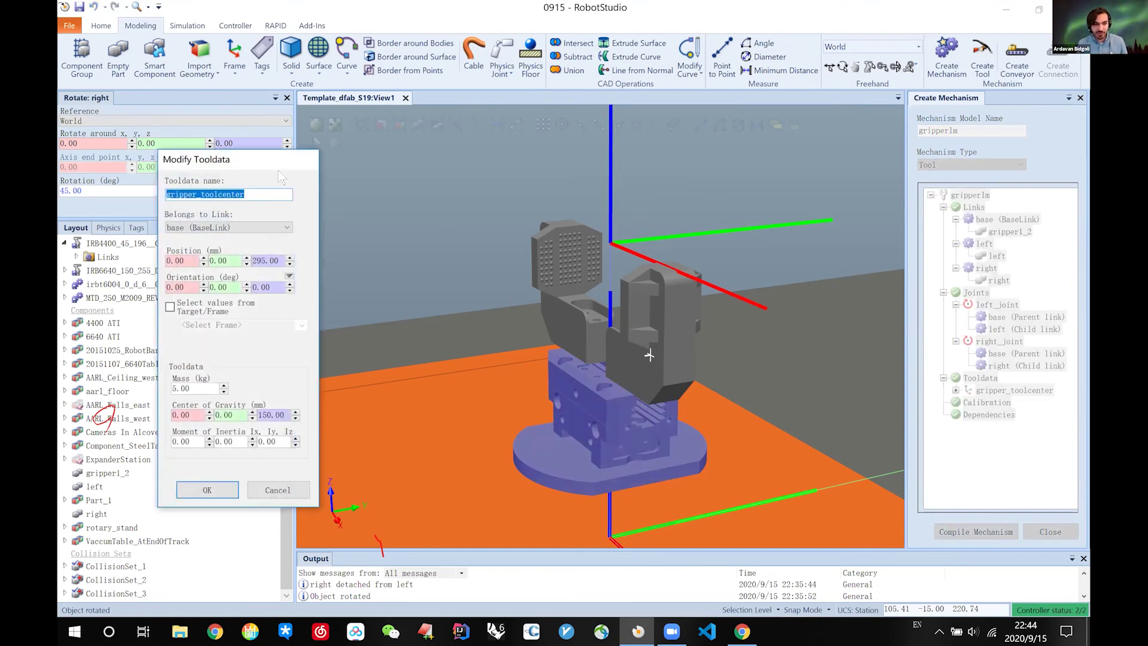
left_click(289, 495)
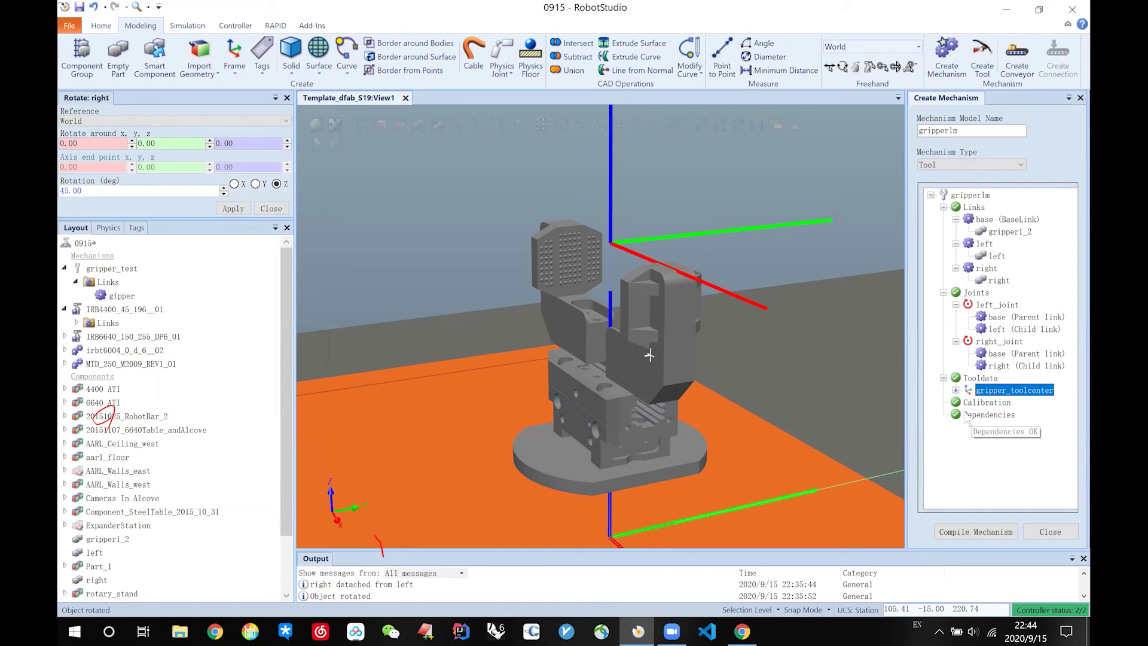
Step: Highlight the gripper1_2, left and right parts to check the geometry, and compile the gripperlm mechanism
scroll(562, 367, "up", 1)
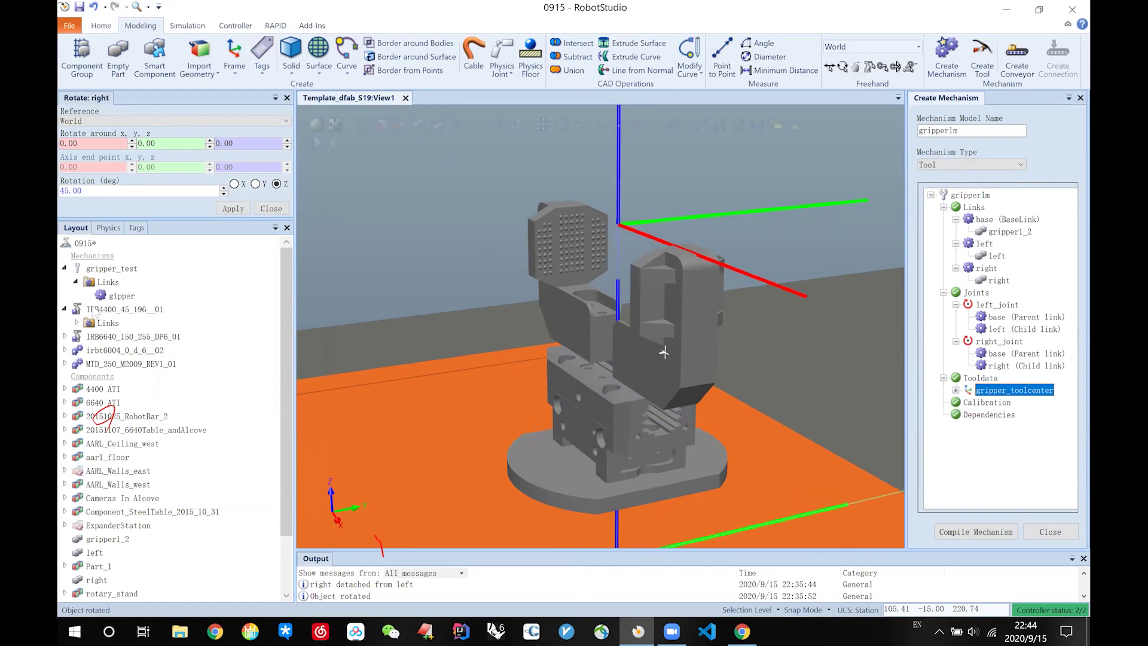
left_click(108, 539)
scroll(155, 518, "down", 2)
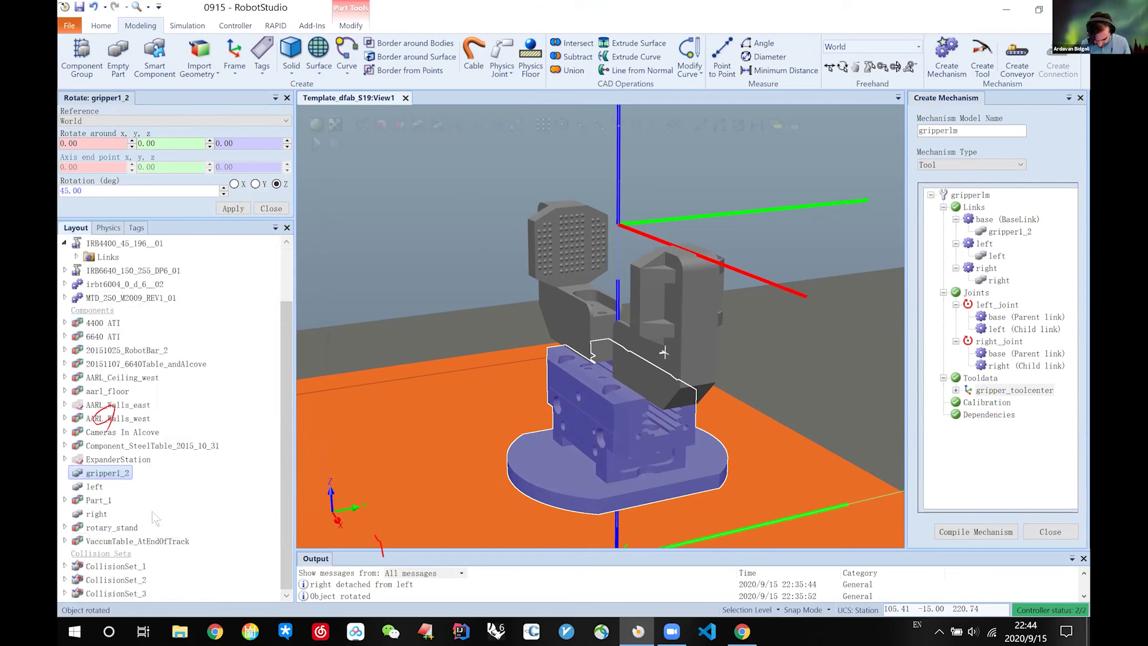
left_click(96, 487, "ctrl")
left_click(99, 514, "ctrl")
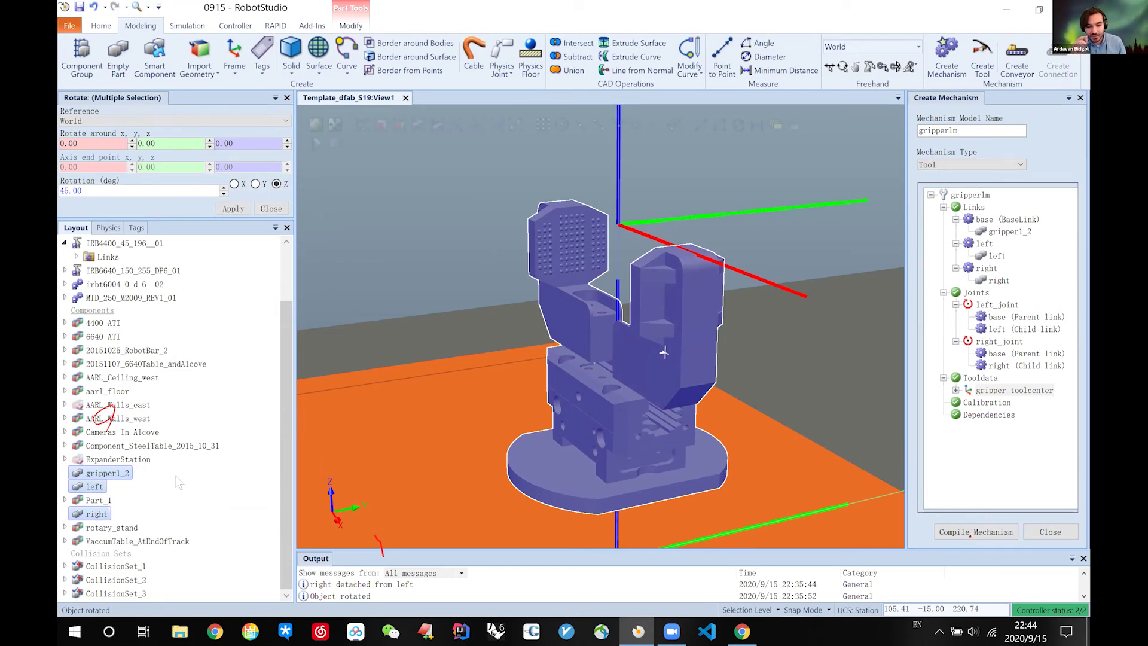
left_click(981, 457)
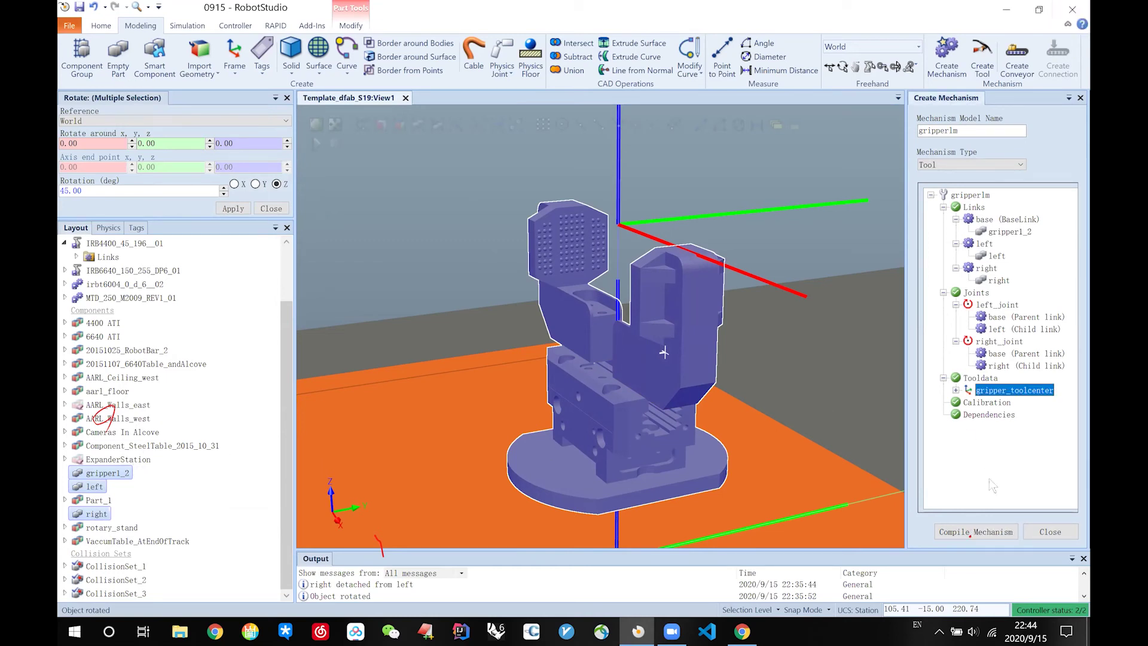
left_click(1000, 533)
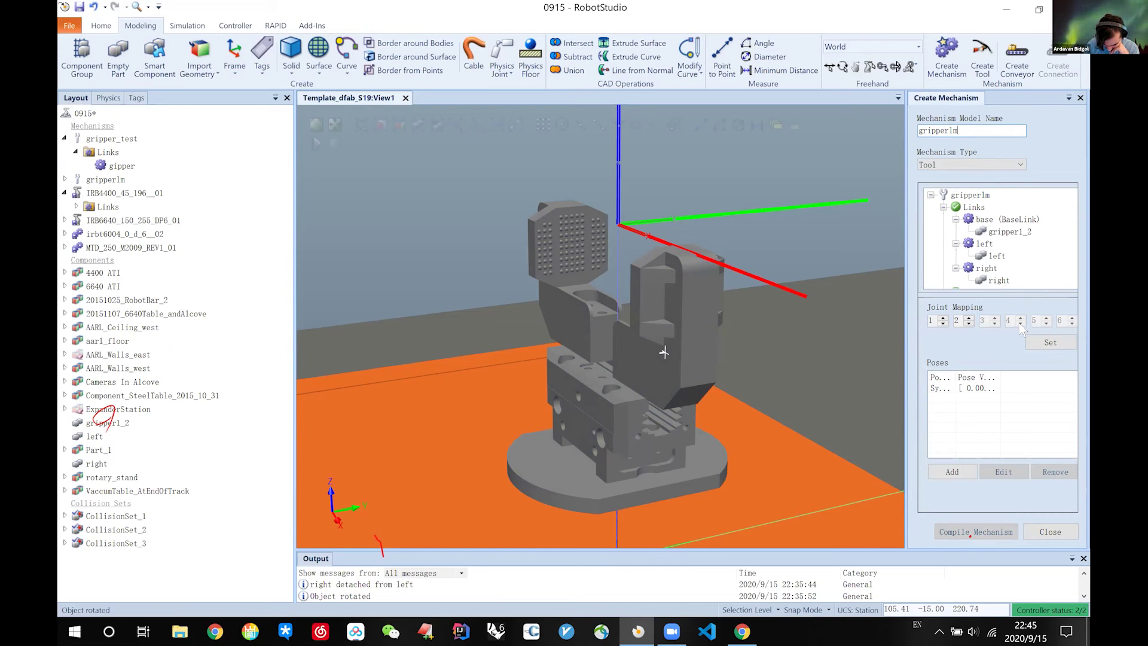
Step: Add a mechanism pose named open with both joint values at 0
left_click(953, 473)
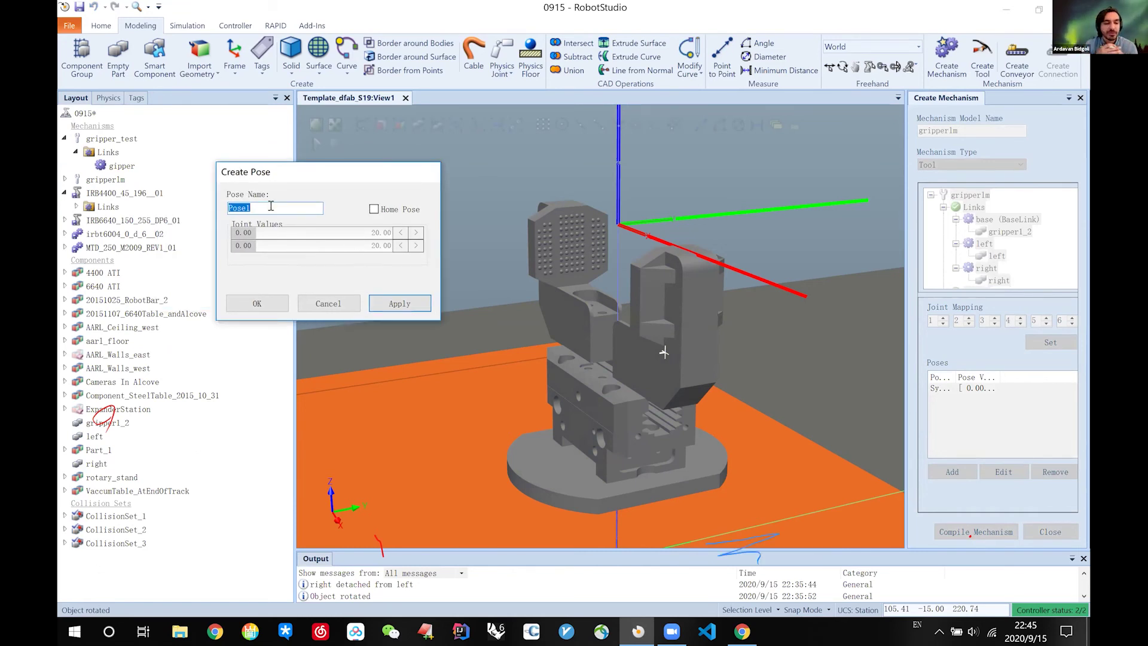
type("open")
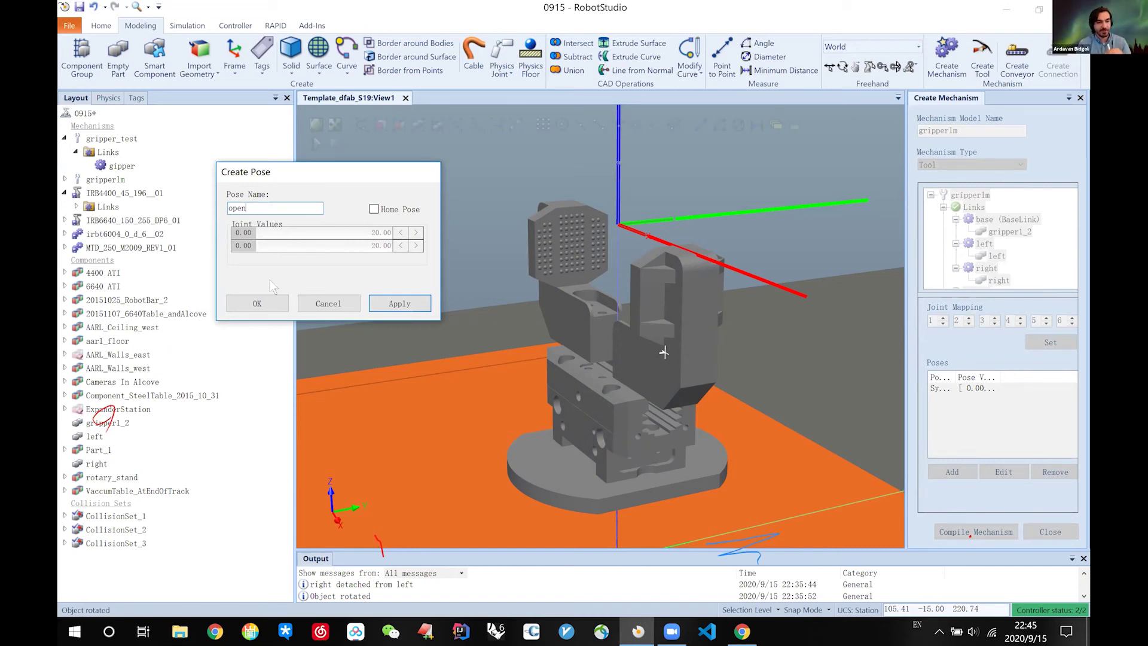
left_click(400, 303)
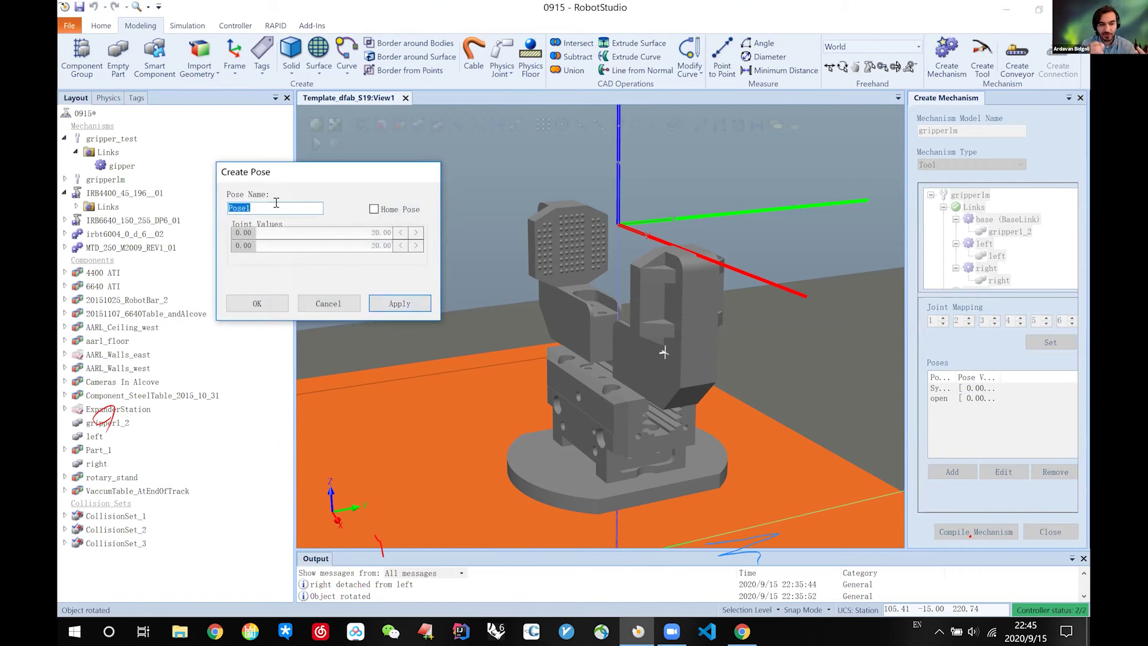
Step: Add a mechanism pose named close with both joint values at 20, and finish creating poses
type("cl")
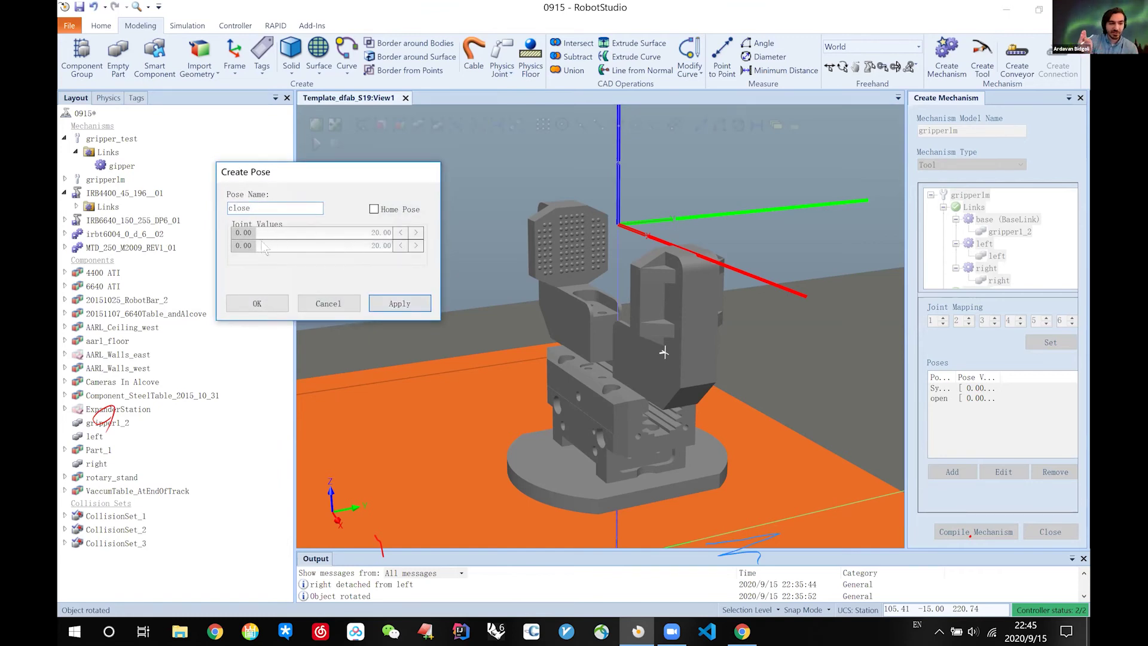
left_click_drag(242, 233, 396, 237)
left_click_drag(244, 245, 404, 238)
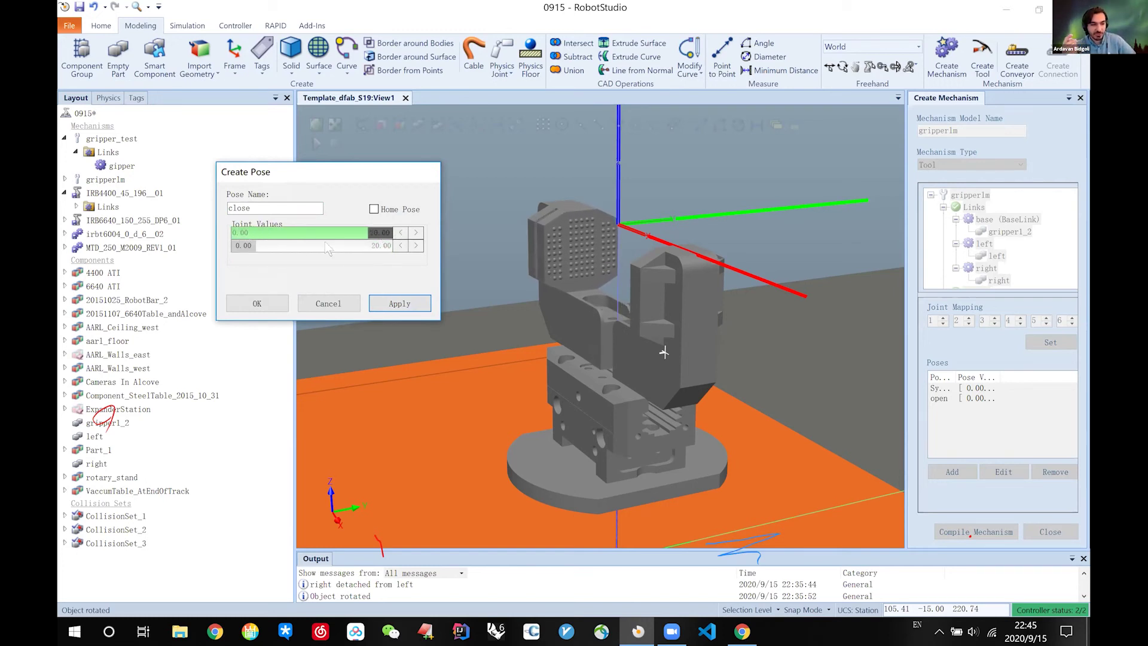
left_click_drag(242, 250, 420, 237)
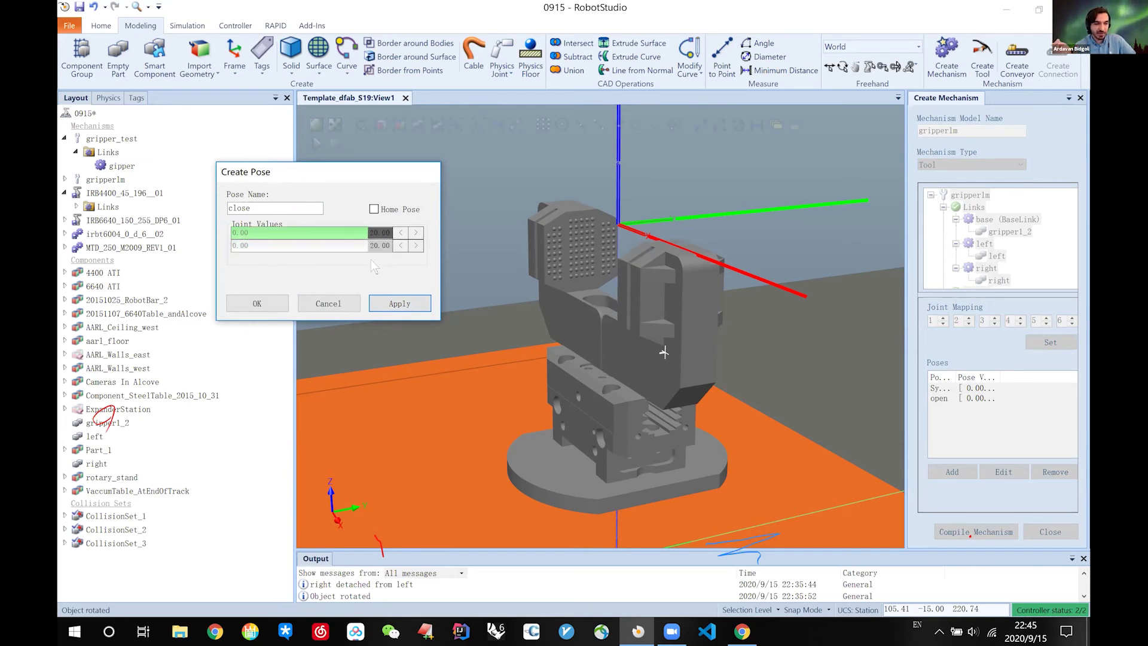
left_click(400, 304)
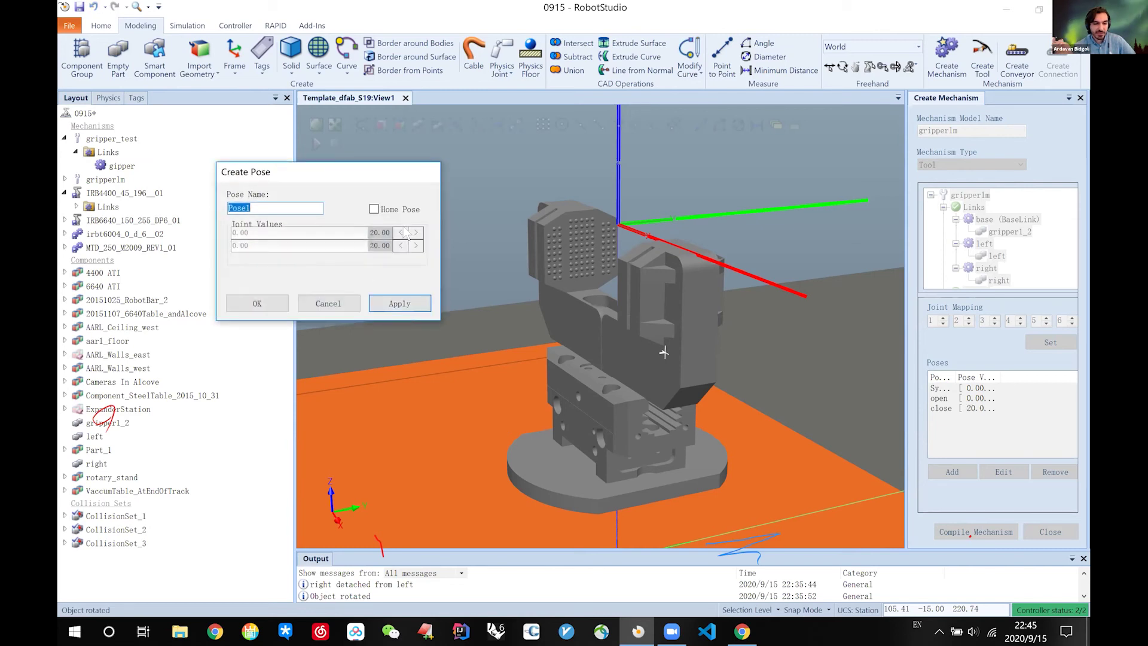
left_click(314, 300)
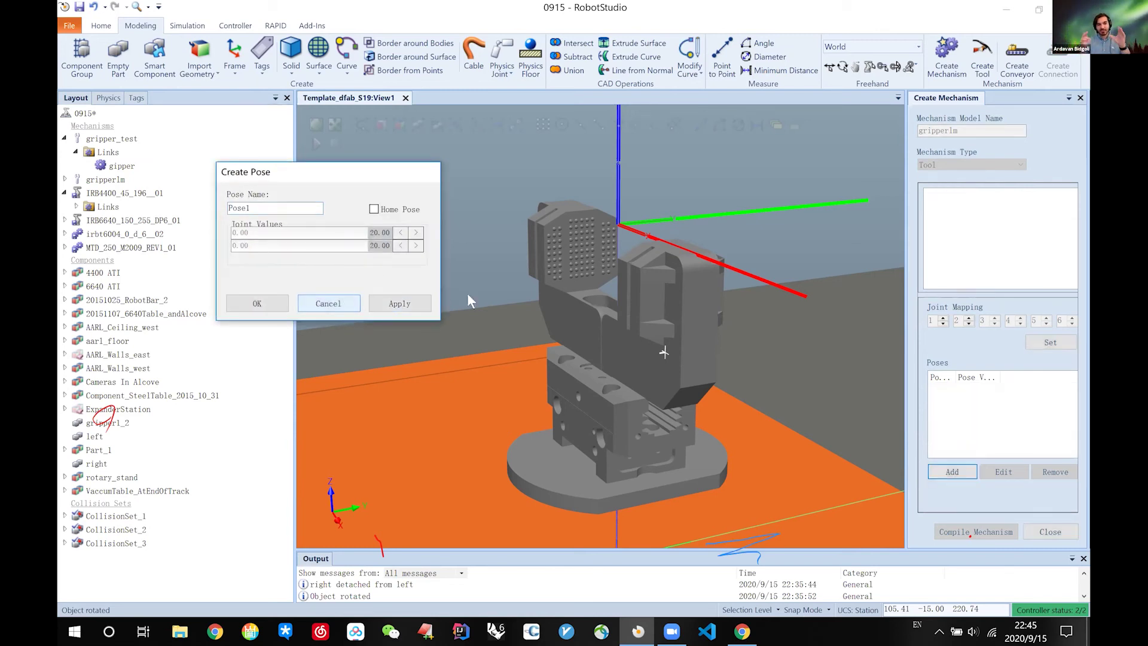
Step: Close the mechanism definition and expand gripperlm in the layout tree down to its links
left_click(944, 408)
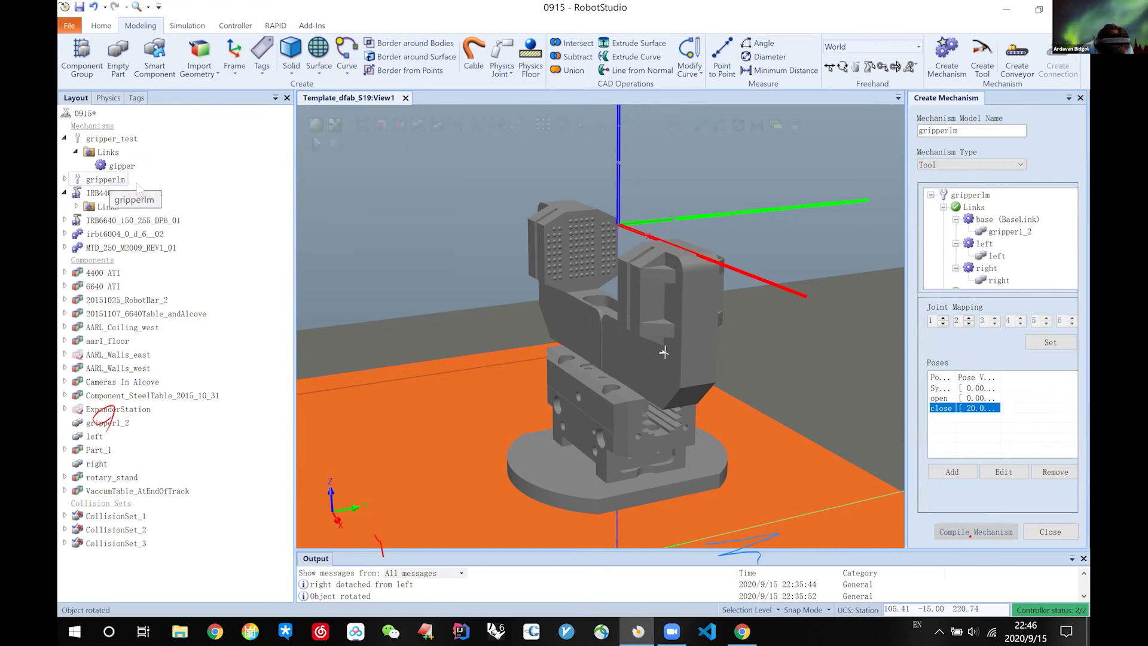
left_click(975, 128)
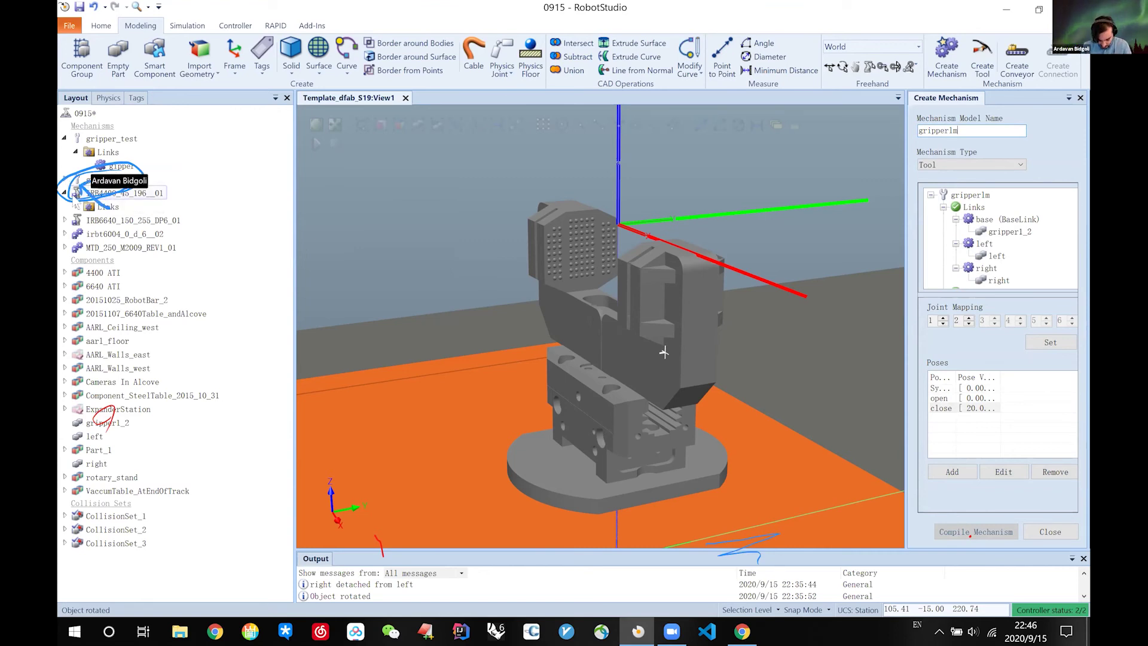
double_click(78, 180)
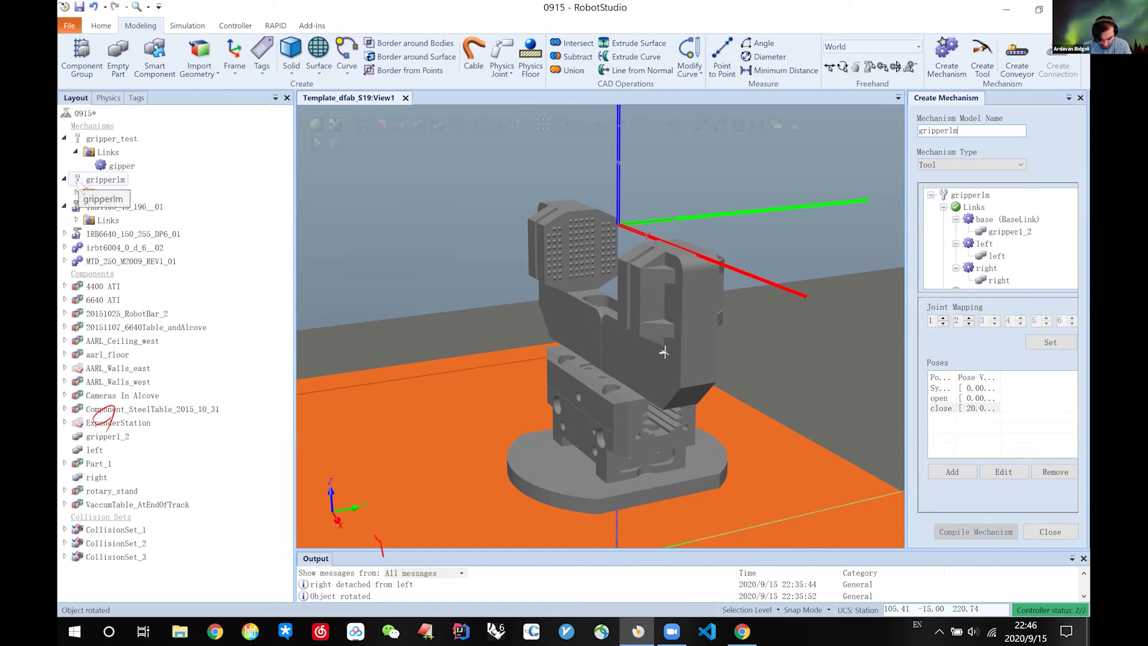
left_click(112, 181)
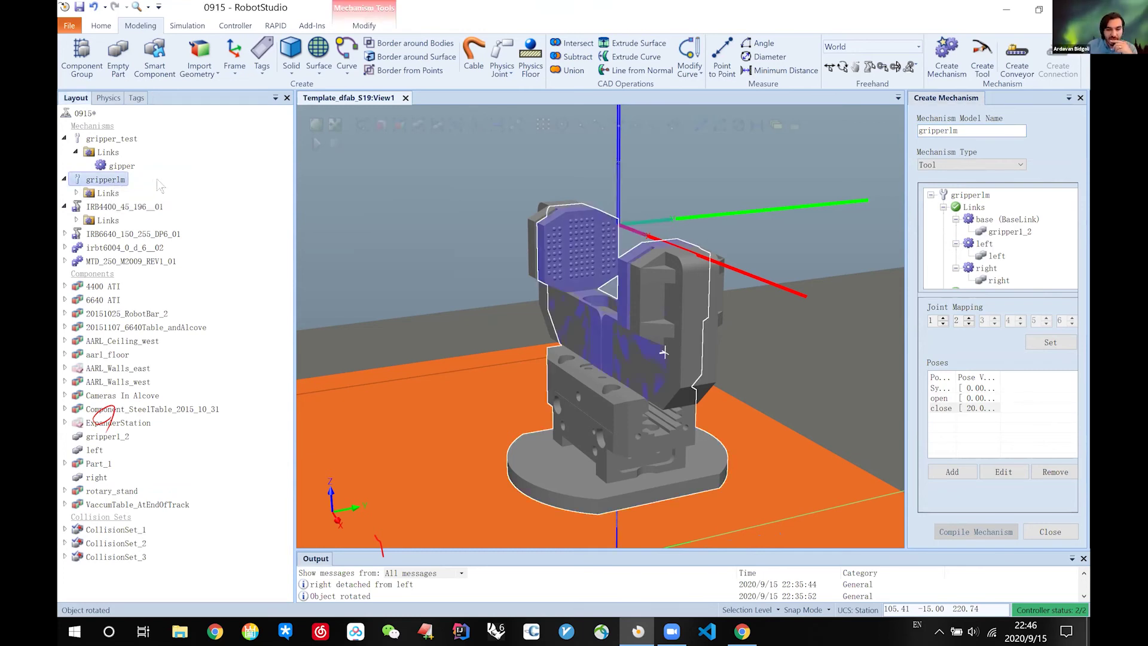
right_click(113, 180)
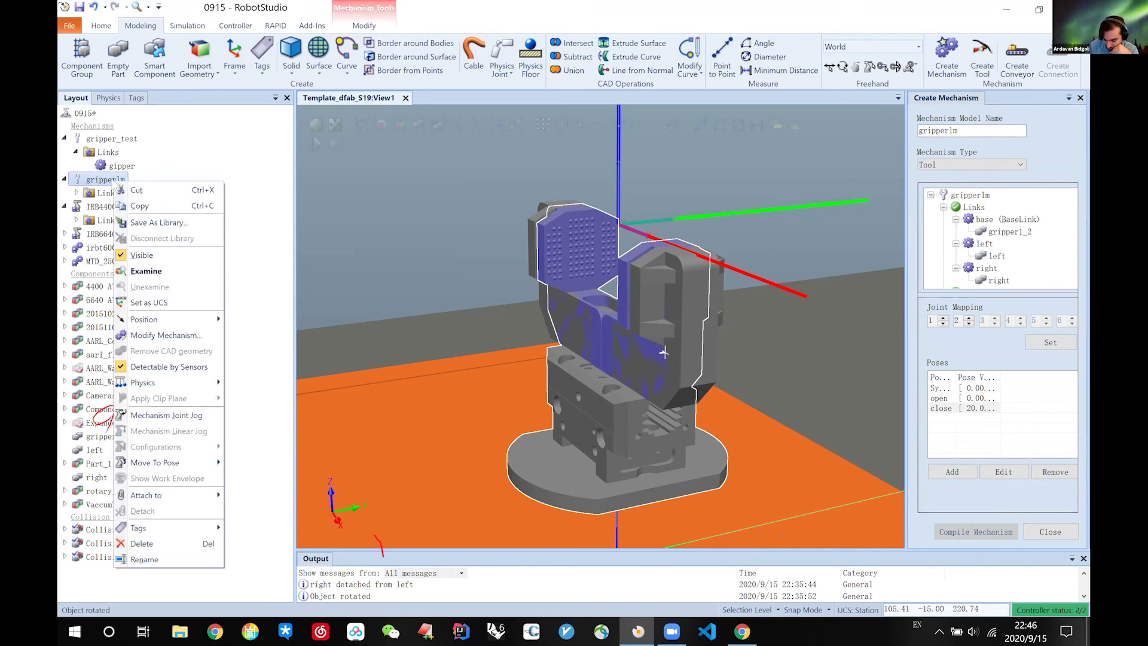
left_click(873, 197)
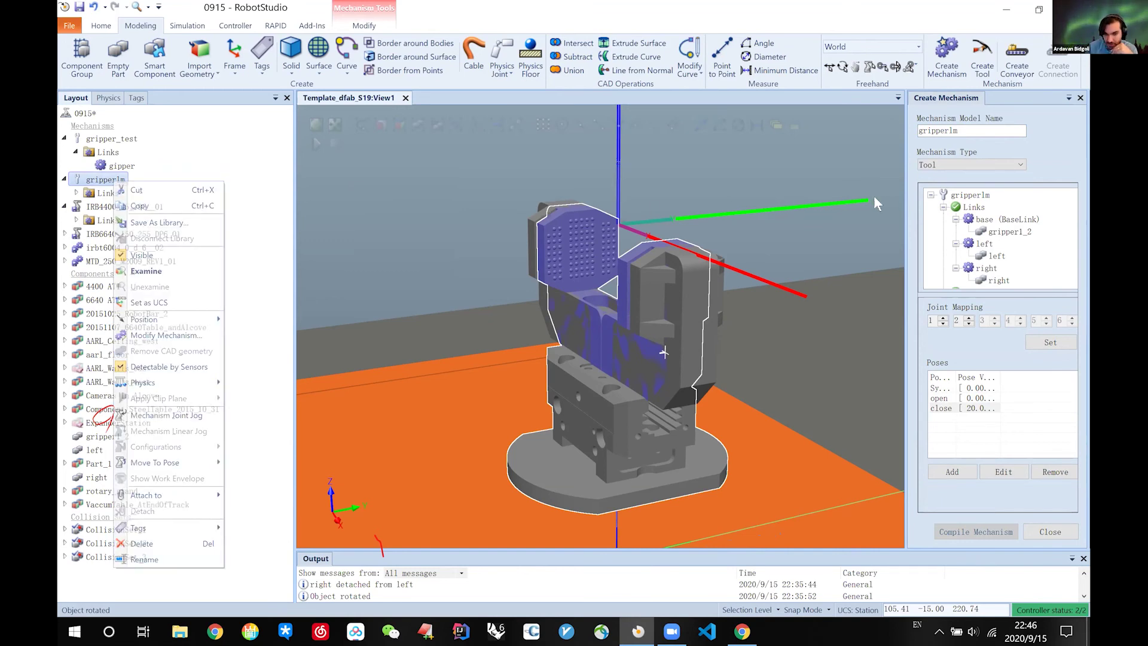
left_click(1051, 531)
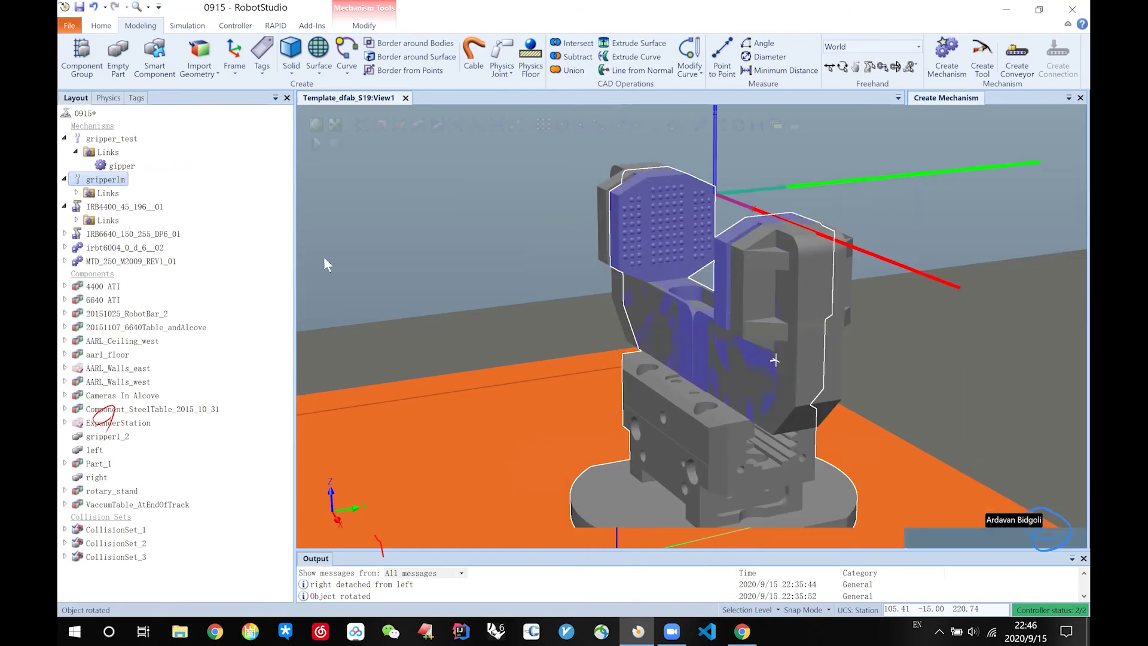
left_click(76, 193)
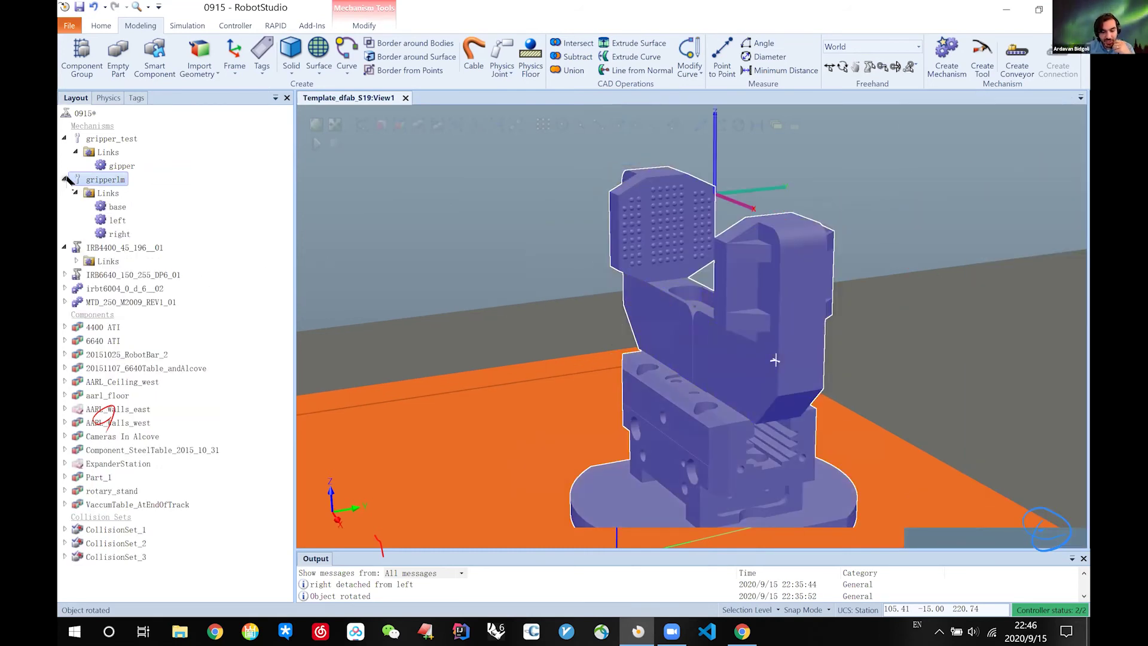
Step: Rotate the gripperlm mechanism 45 degrees about the world Z axis
right_click(108, 179)
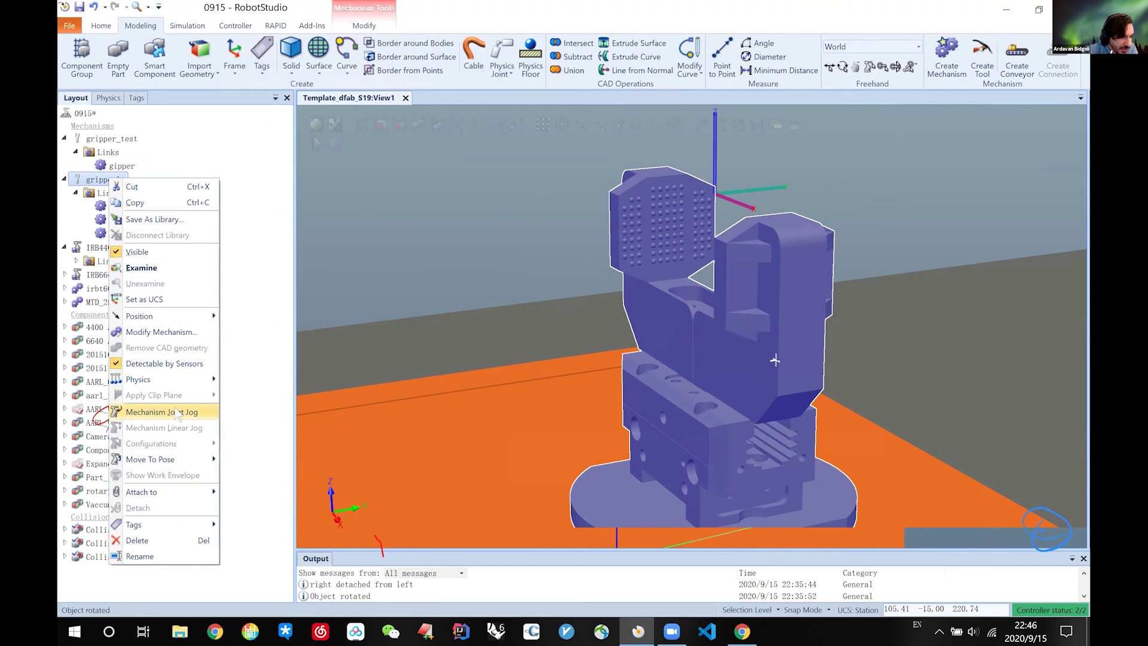
mouse_move(159, 318)
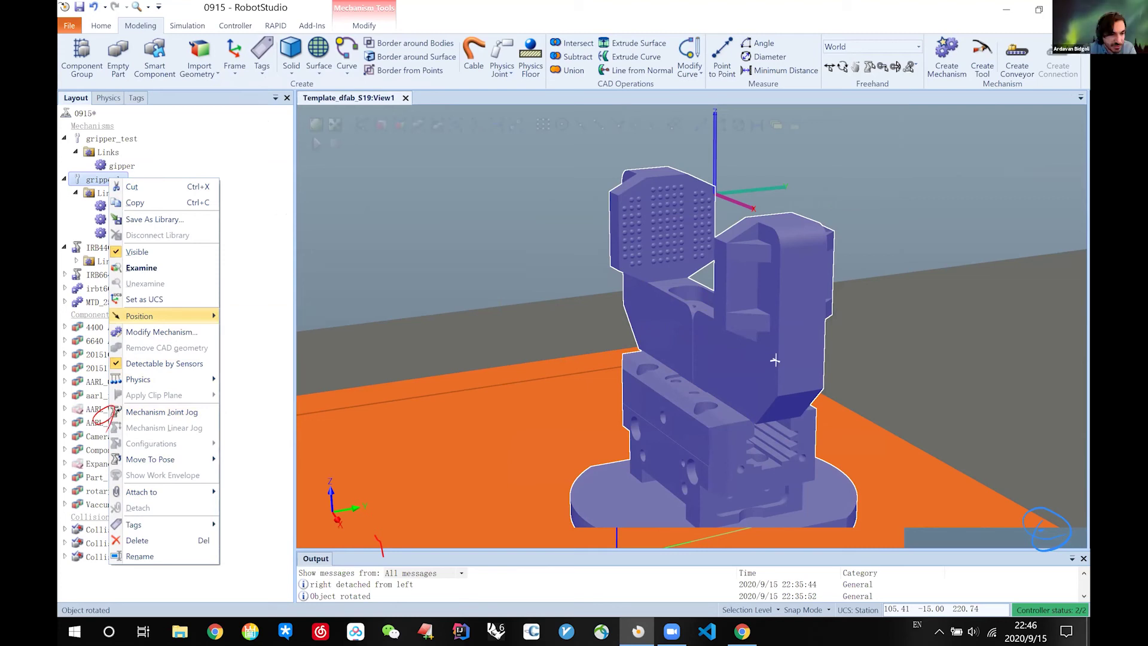
left_click(252, 348)
type("45")
left_click(233, 209)
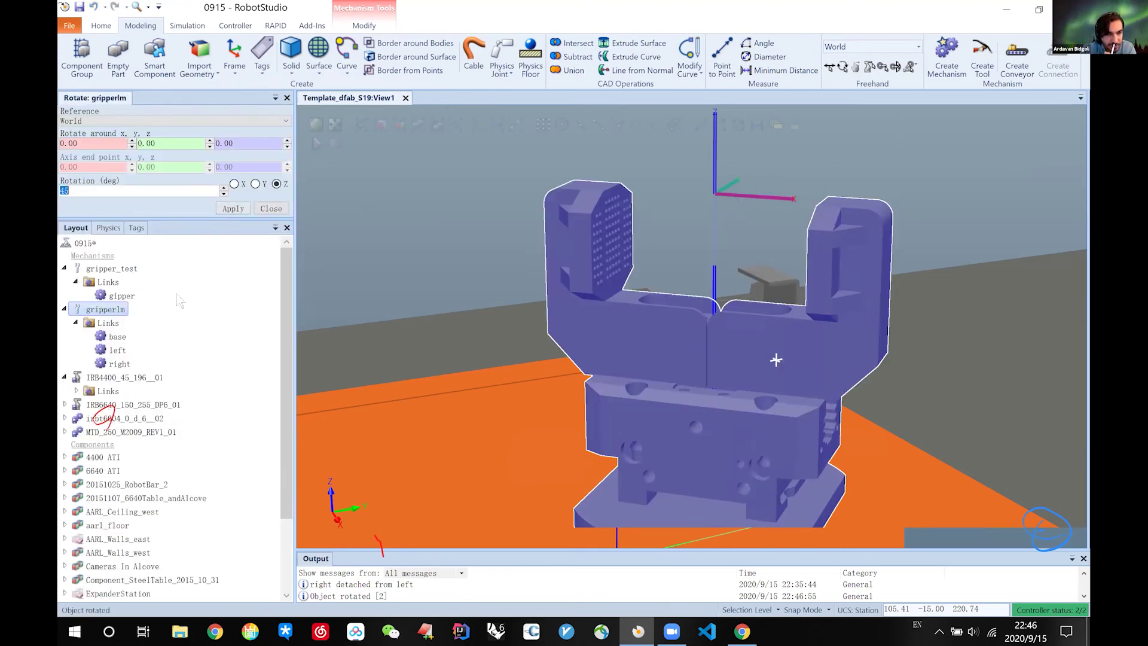
right_click(106, 310)
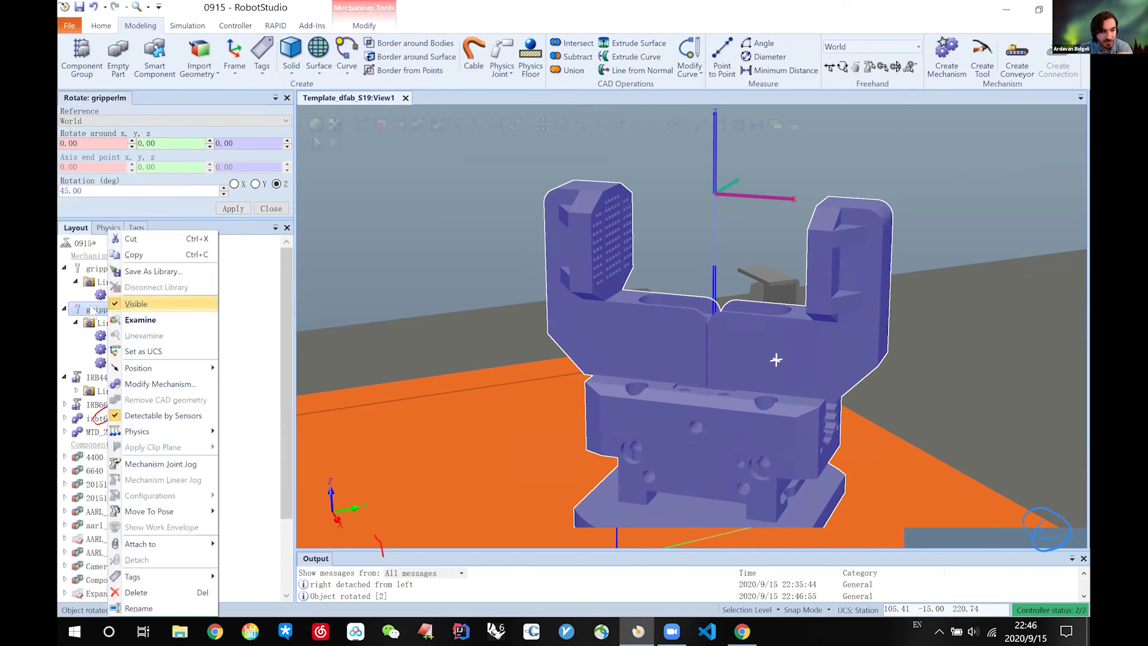
key("Escape")
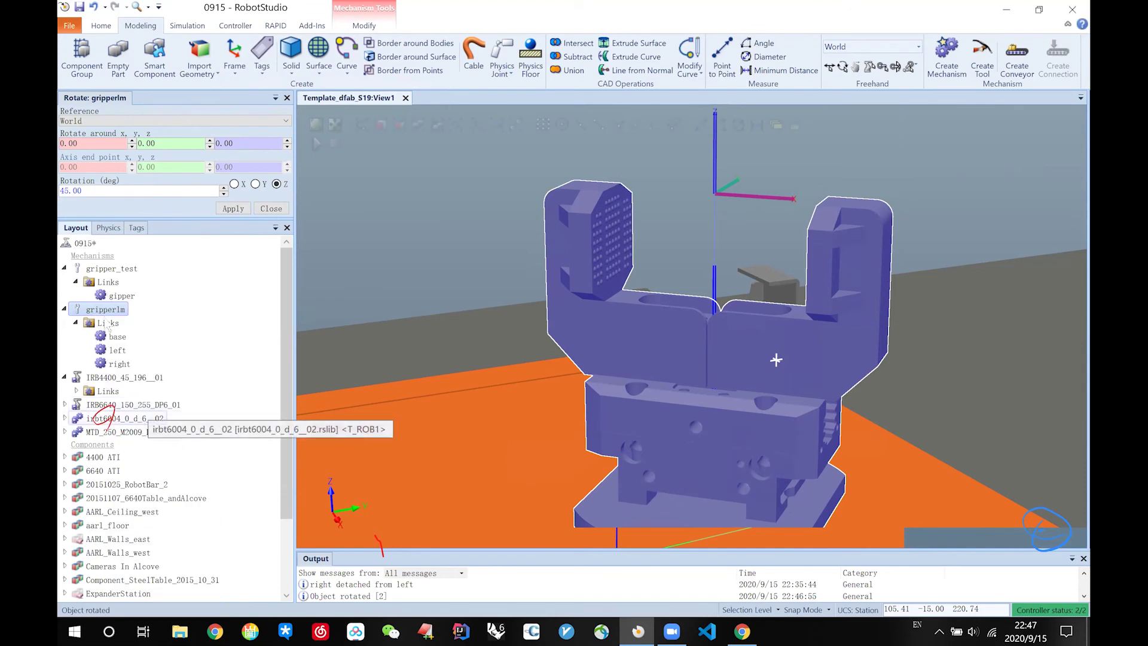
left_click_drag(105, 311, 132, 419)
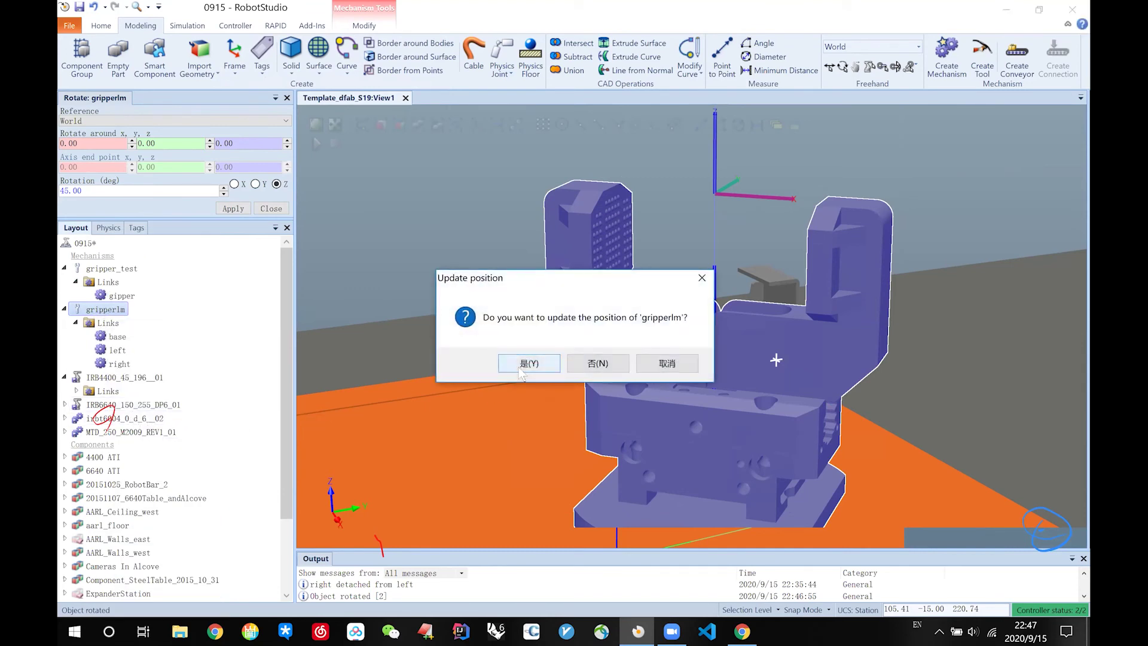
left_click(587, 365)
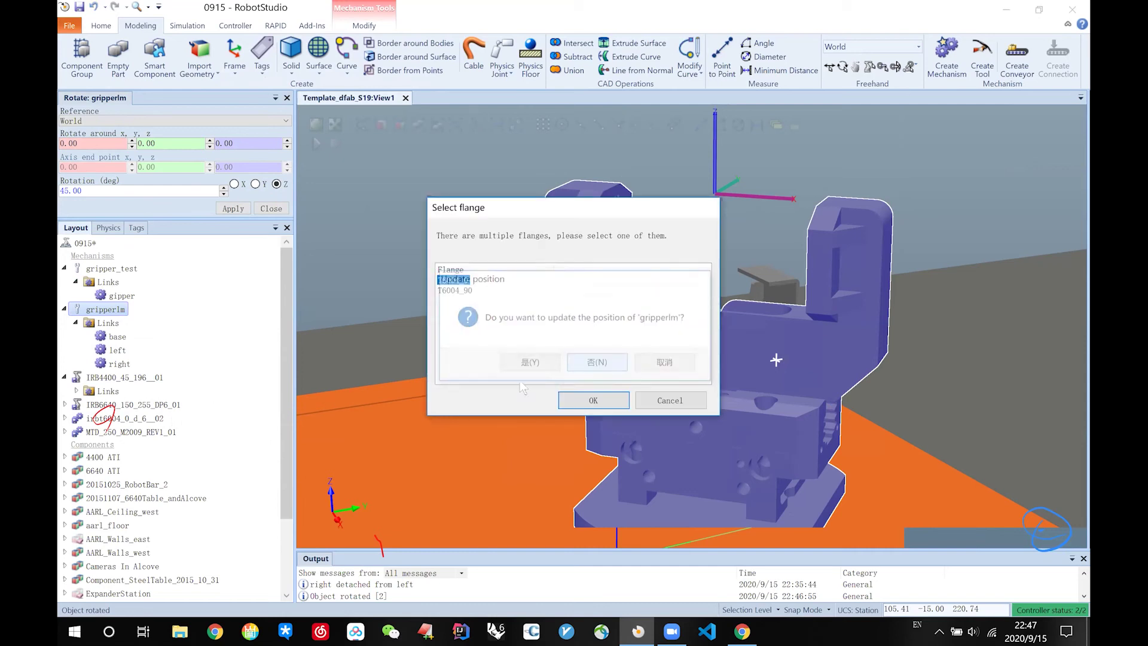
left_click(673, 400)
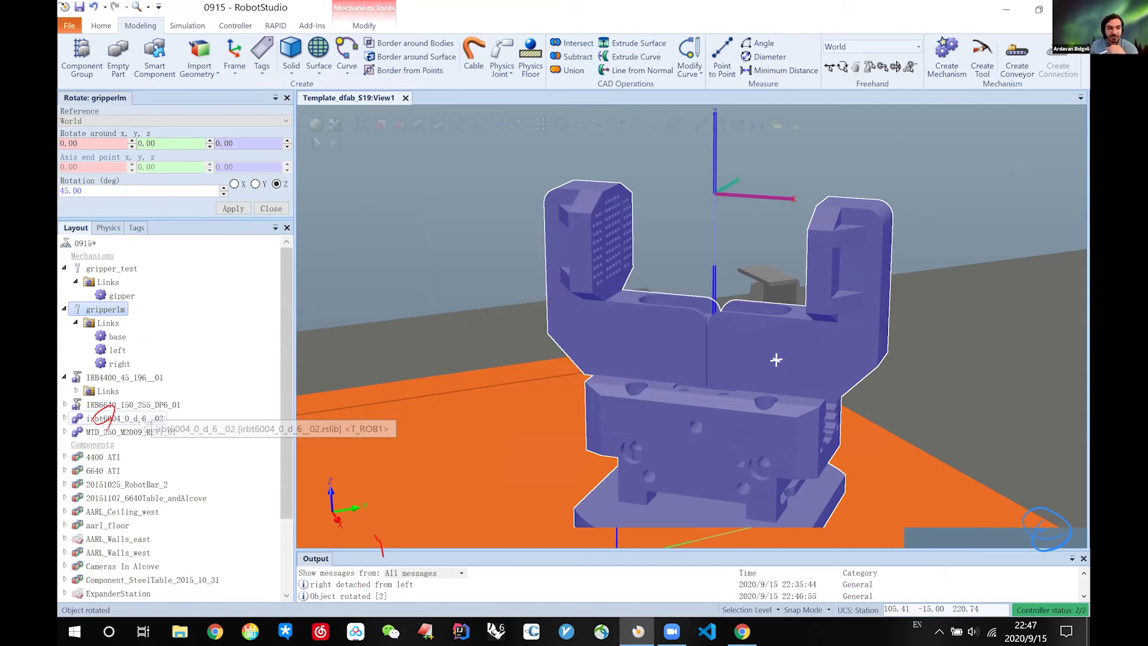
Step: Detach the gripper_test tool from the robot it is mounted on
left_click(145, 421)
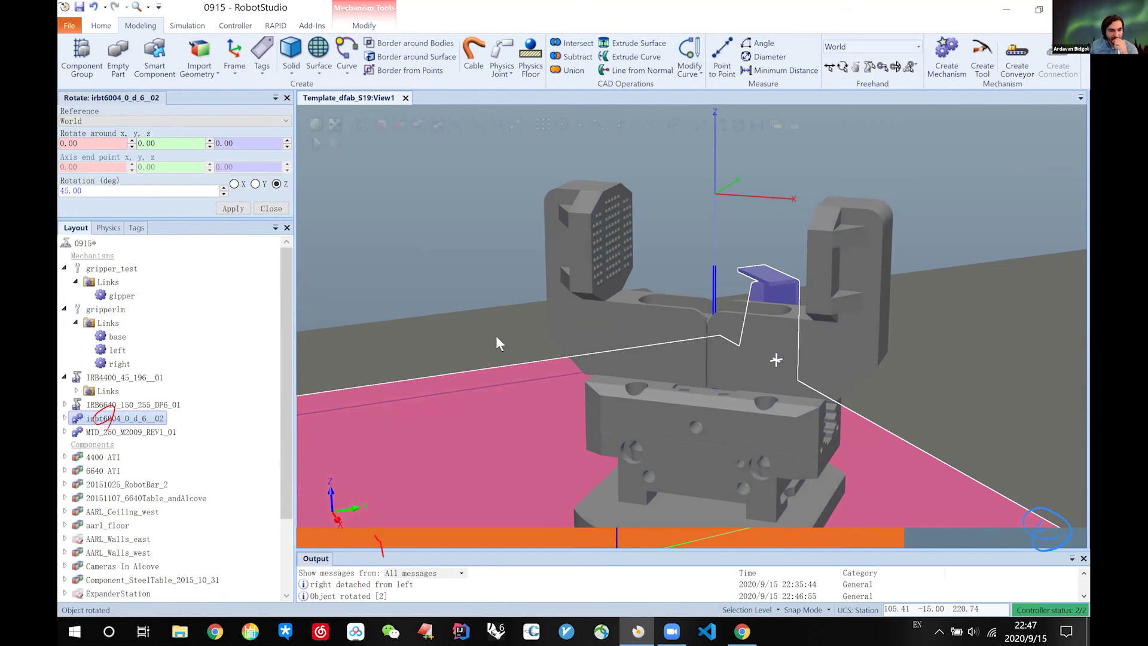
scroll(496, 342, "down", 5)
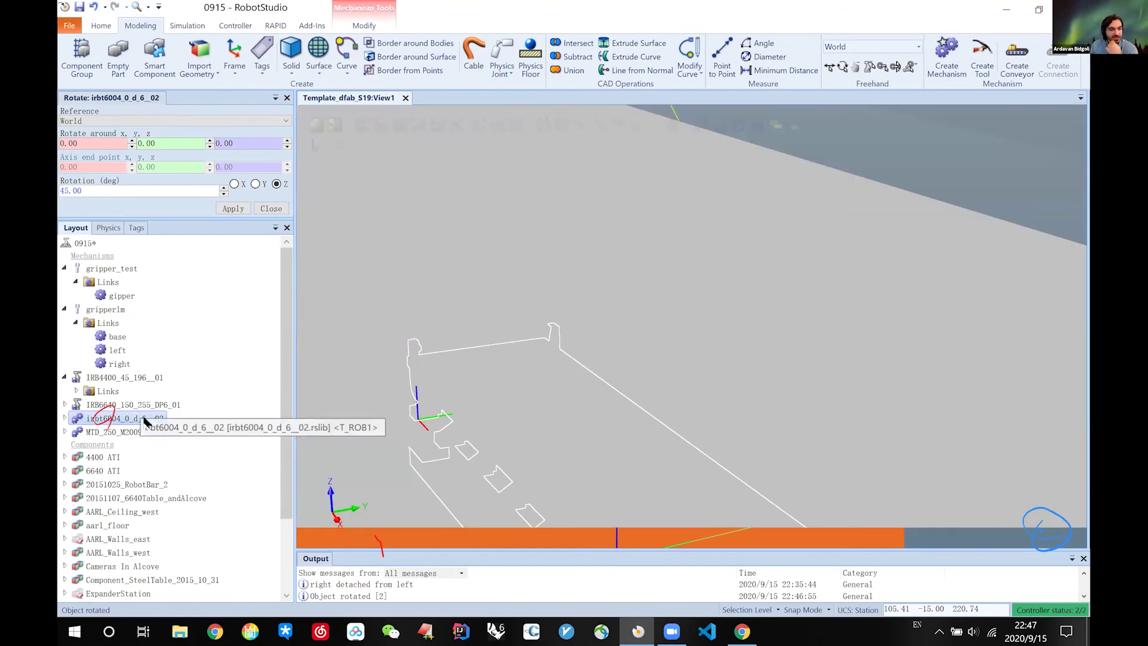
right_click(206, 370)
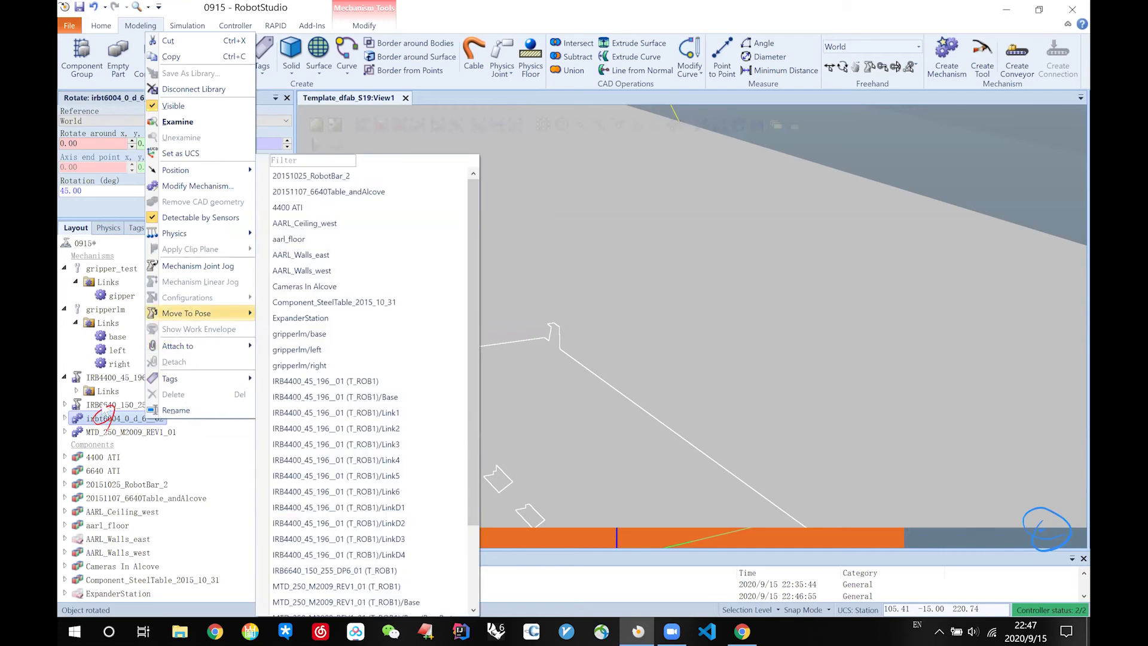
left_click(173, 362)
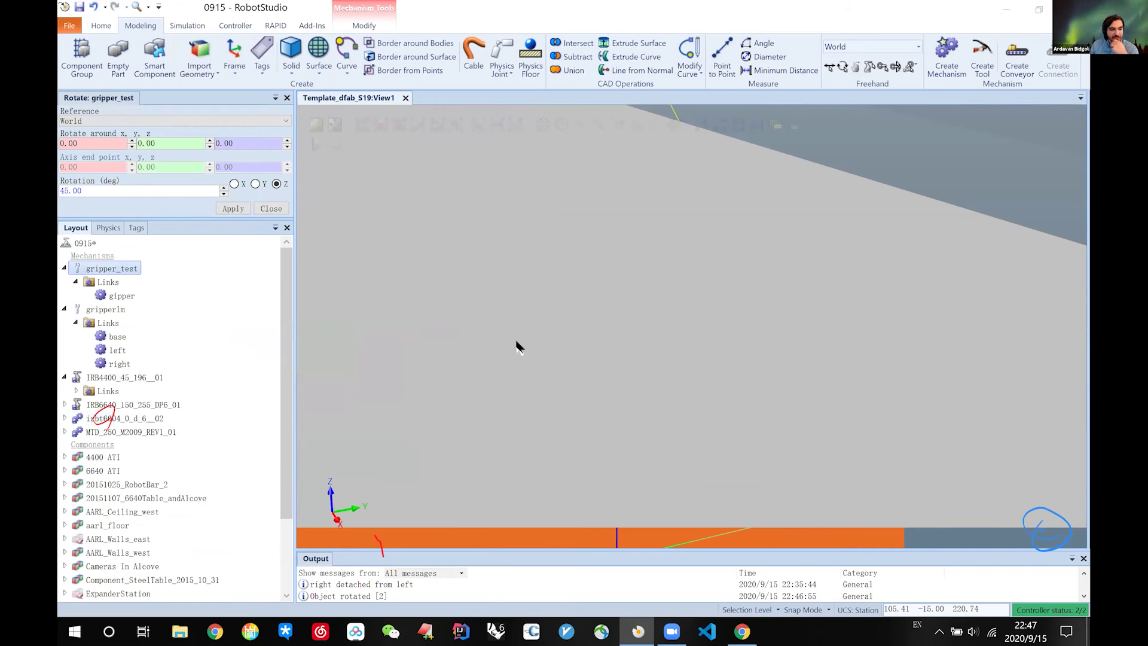
Step: Attach the gripperlm mechanism to the IRB6640_150_255_DP6_01 robot and update its position to the flange
left_click(118, 310)
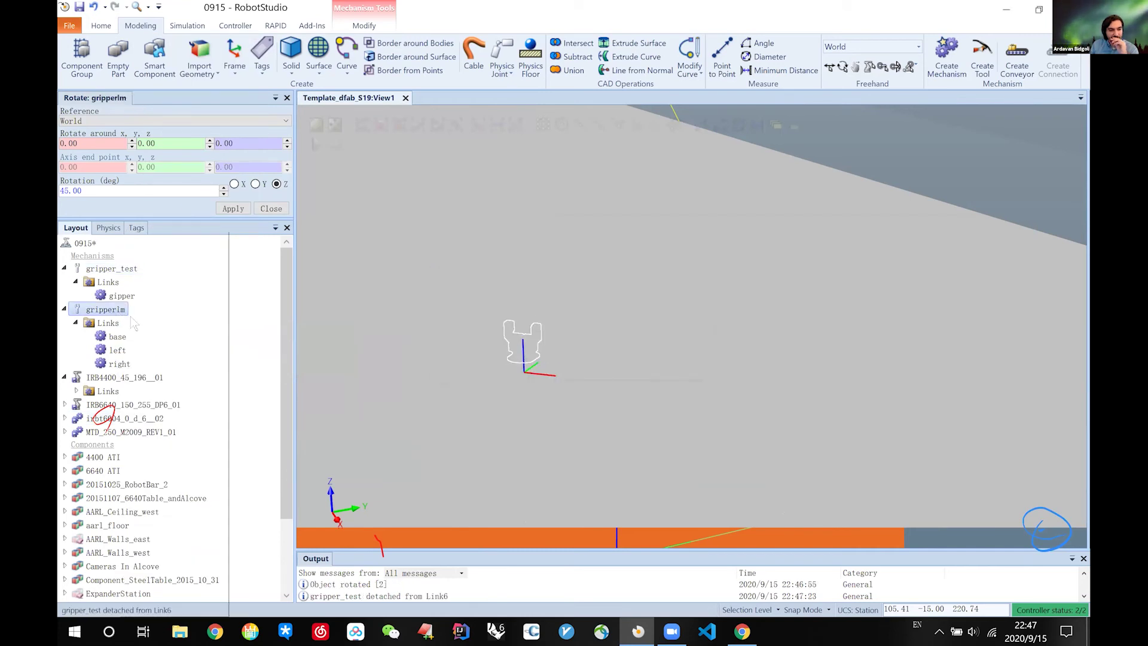
right_click(129, 312)
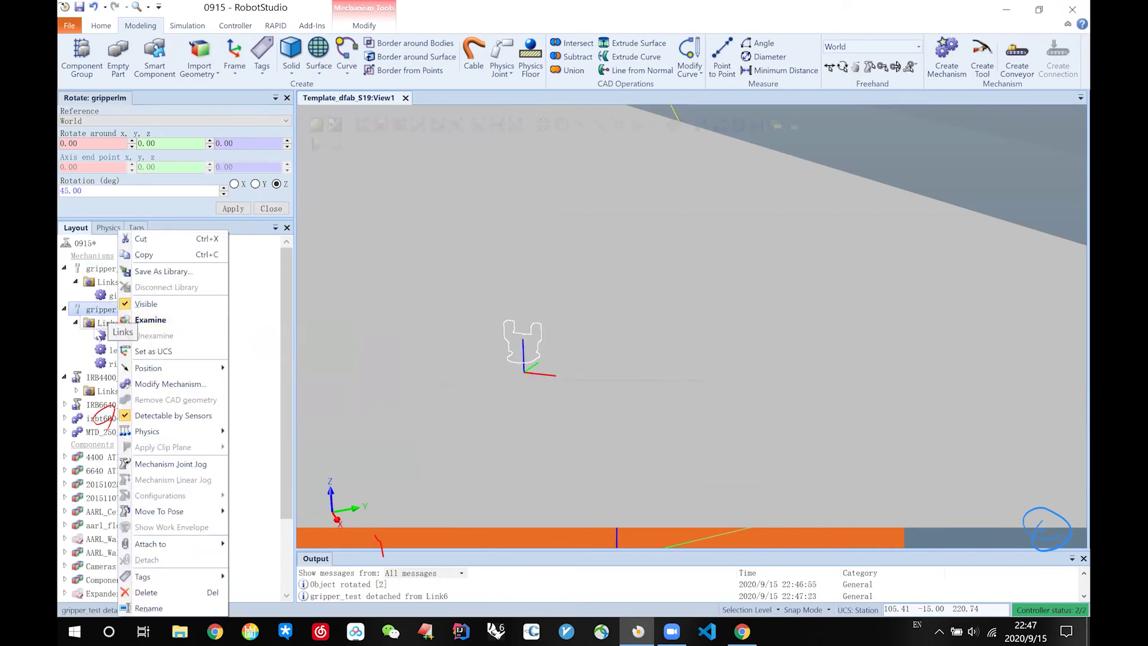
left_click(129, 317)
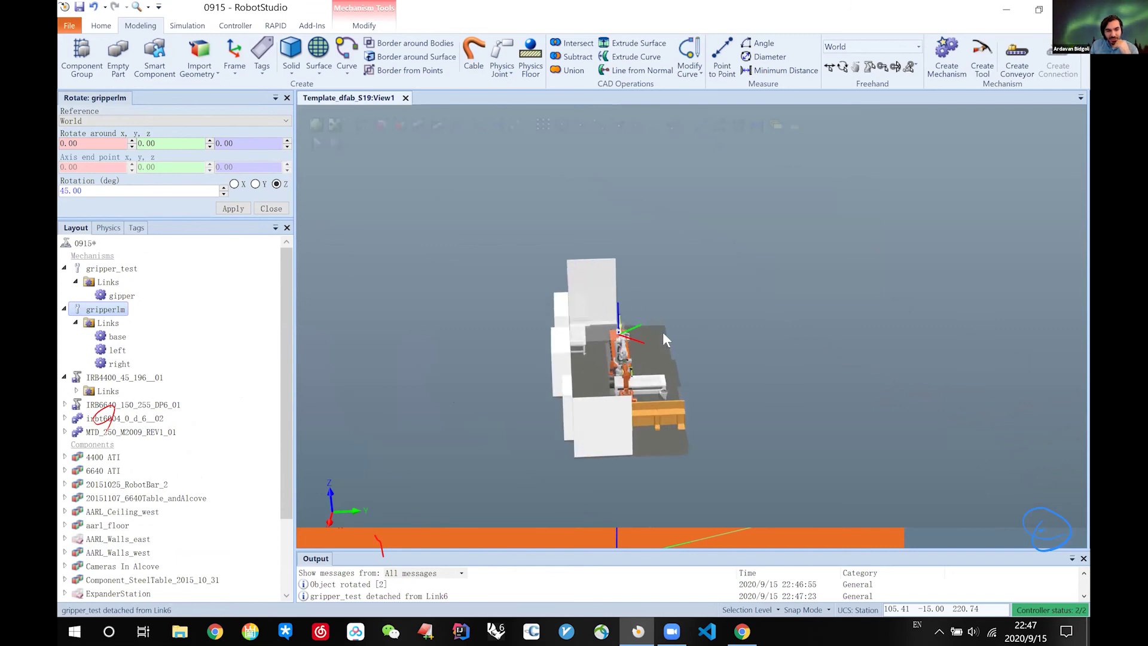
scroll(649, 397, "up", 2)
left_click_drag(704, 392, 726, 379, "ctrl+shift")
scroll(727, 379, "down", 6)
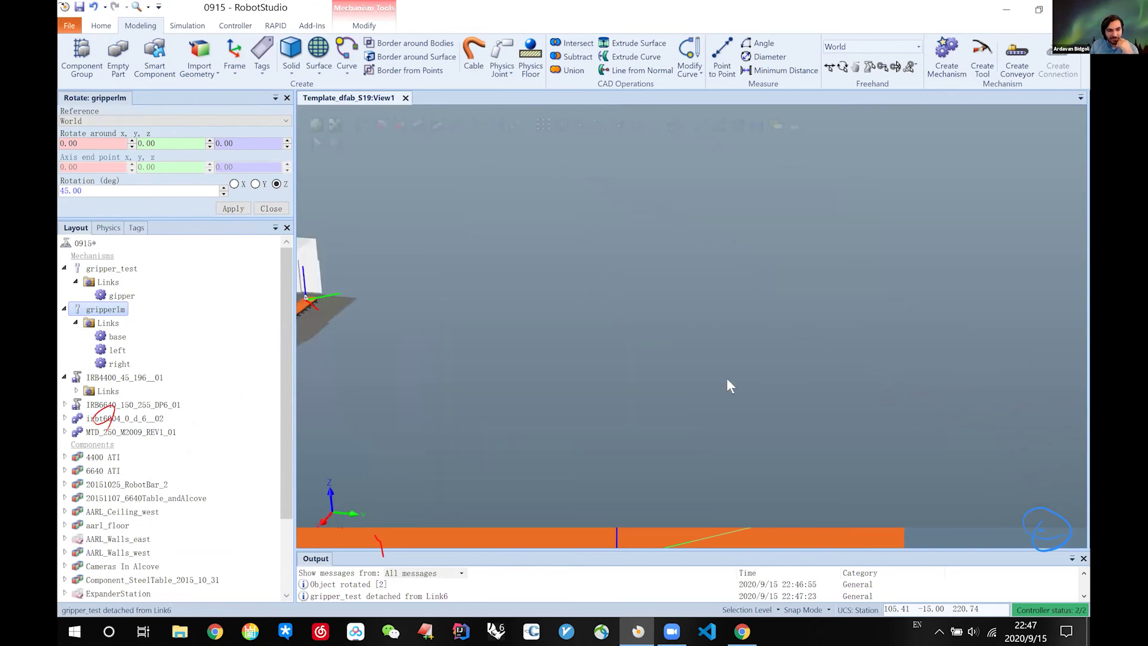
scroll(545, 361, "up", 5)
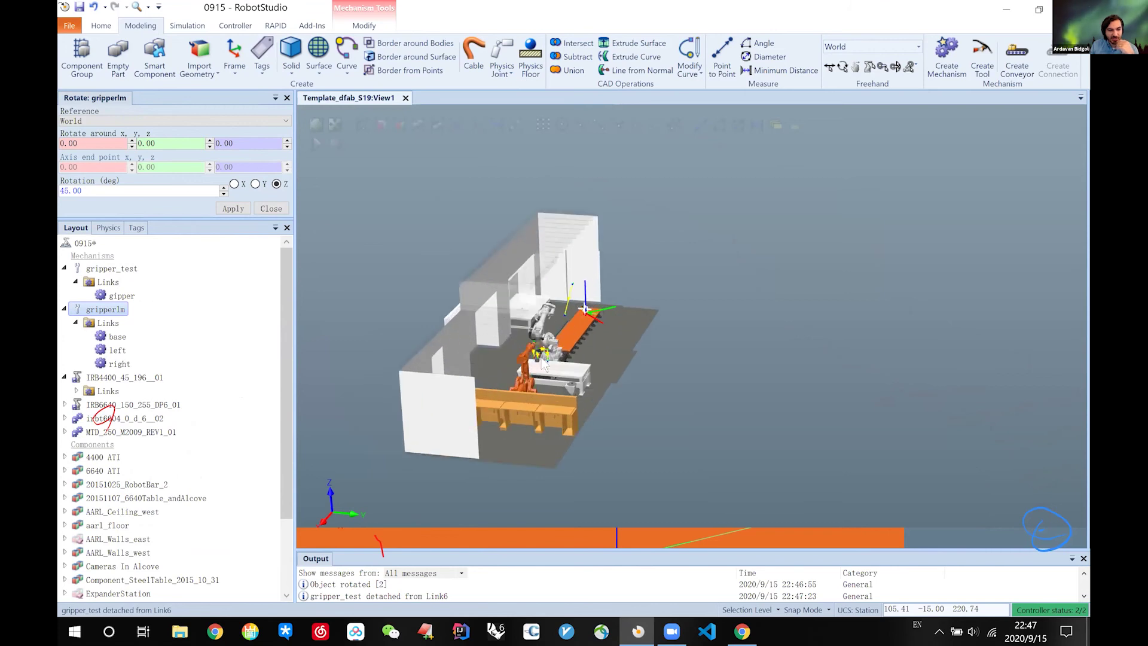
scroll(588, 284, "up", 4)
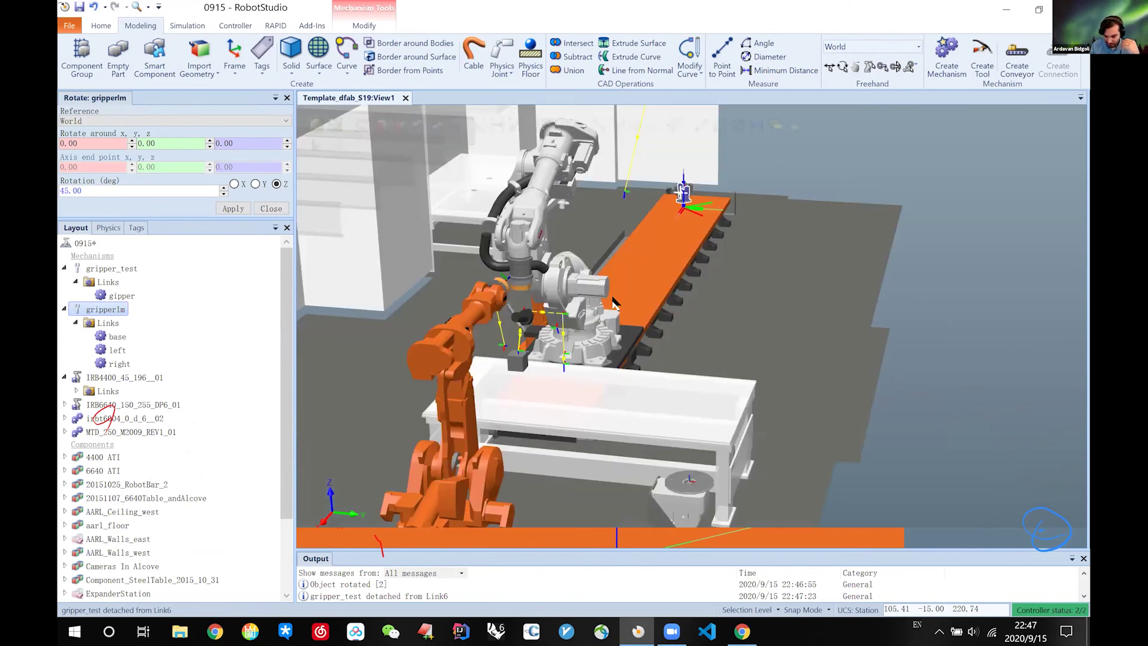
scroll(613, 308, "up", 2)
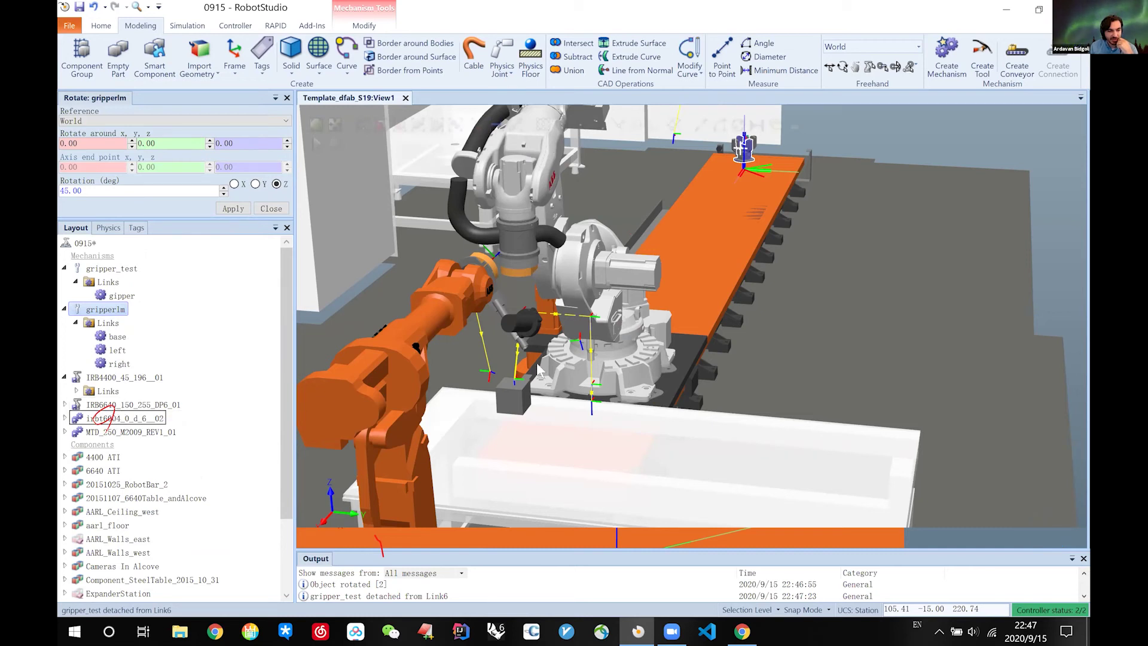
left_click(663, 399)
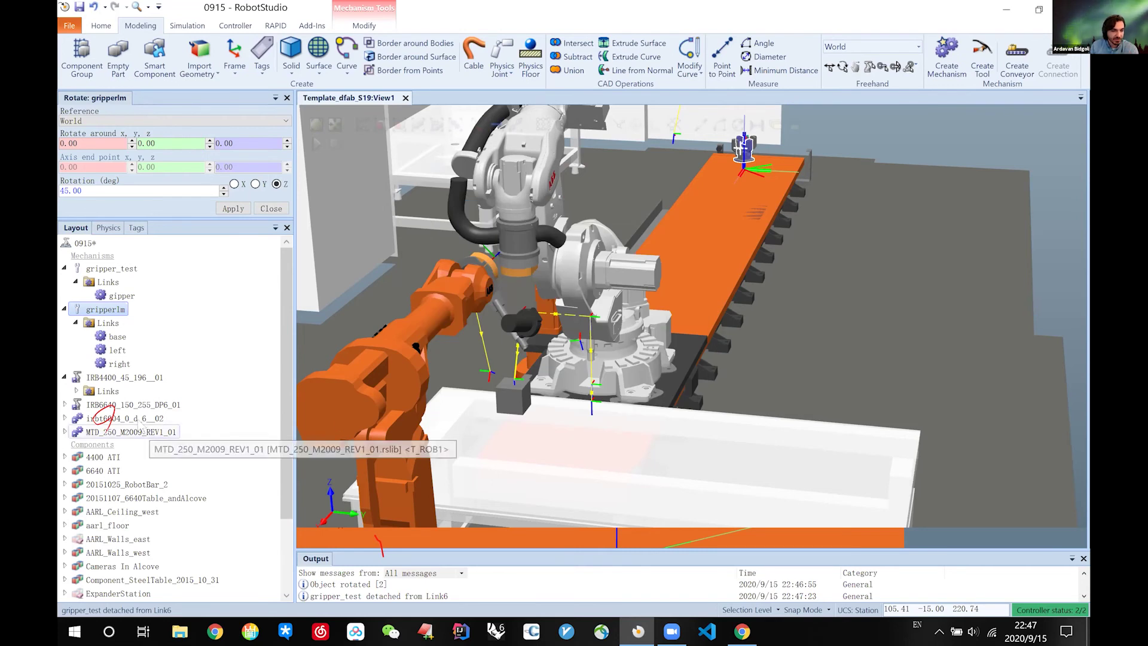
left_click(139, 418)
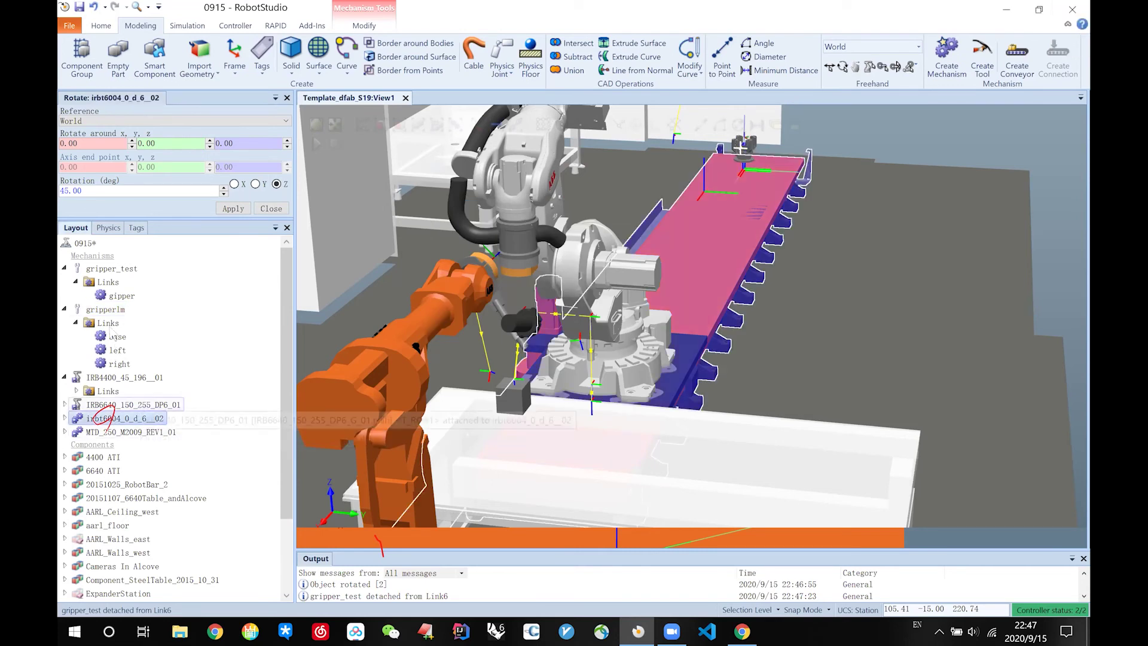
left_click(132, 406)
left_click_drag(130, 408, 131, 408)
left_click(521, 363)
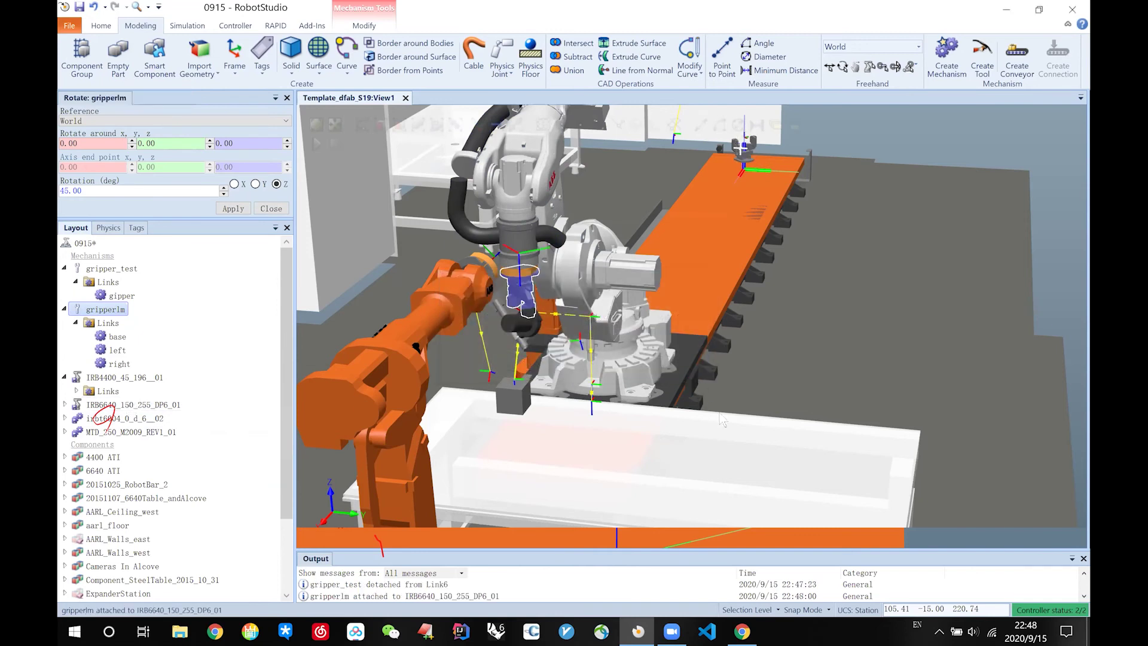
Step: Examine how gripperlm sits on the flange of the IRB6640 robot
scroll(719, 414, "down", 1)
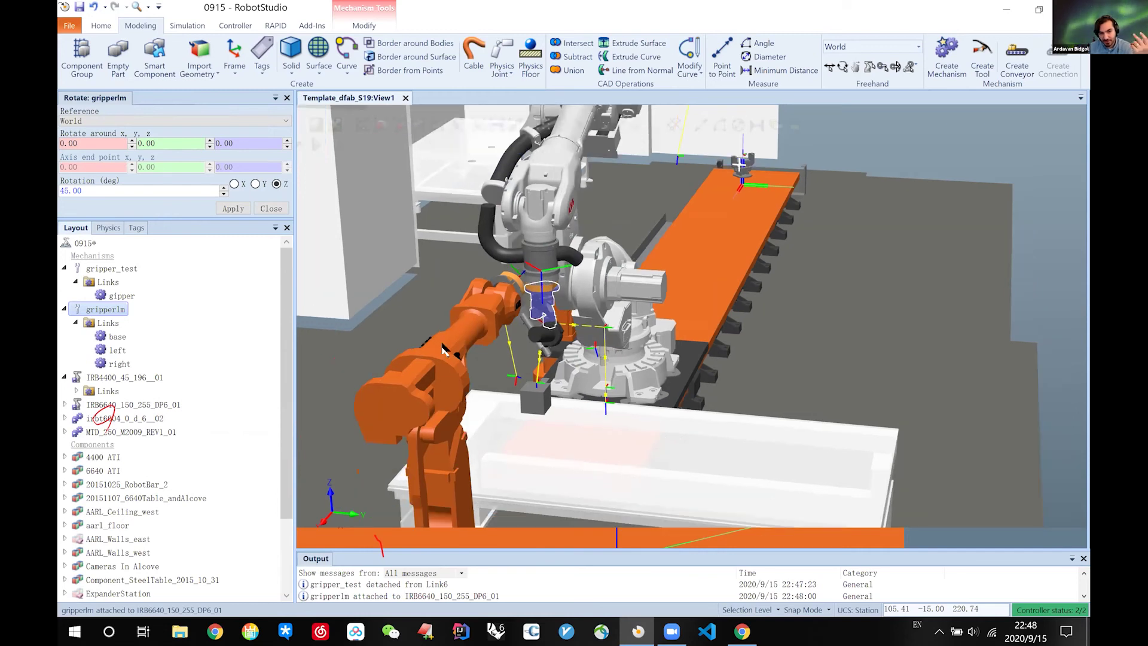
scroll(440, 348, "down", 1)
scroll(387, 331, "down", 1)
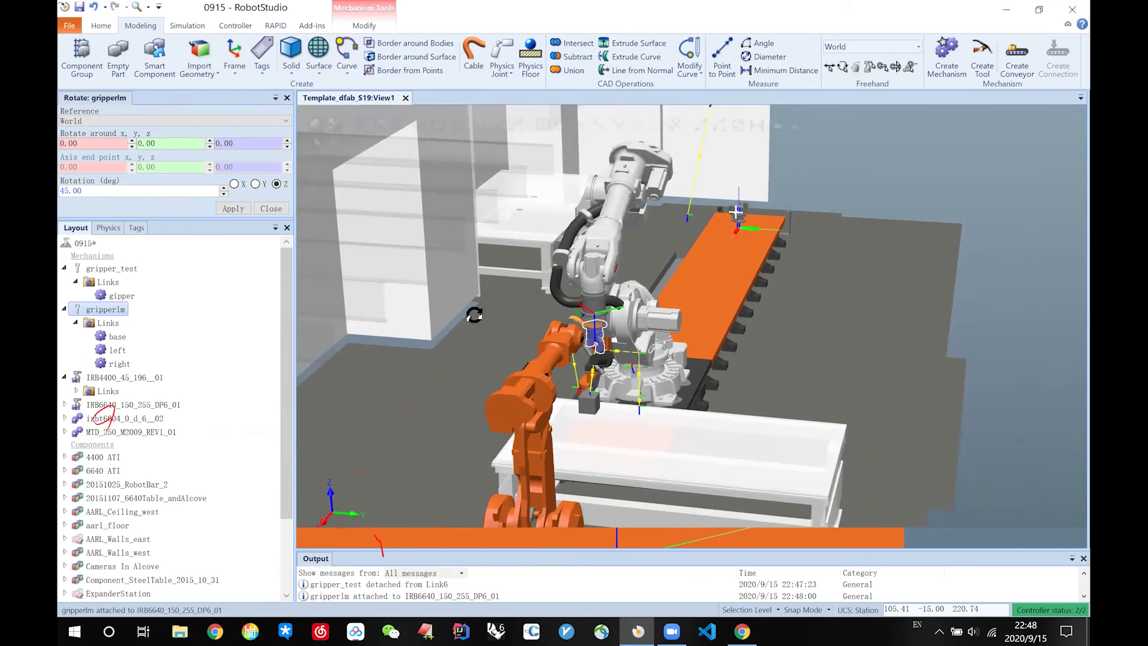
scroll(510, 331, "up", 3)
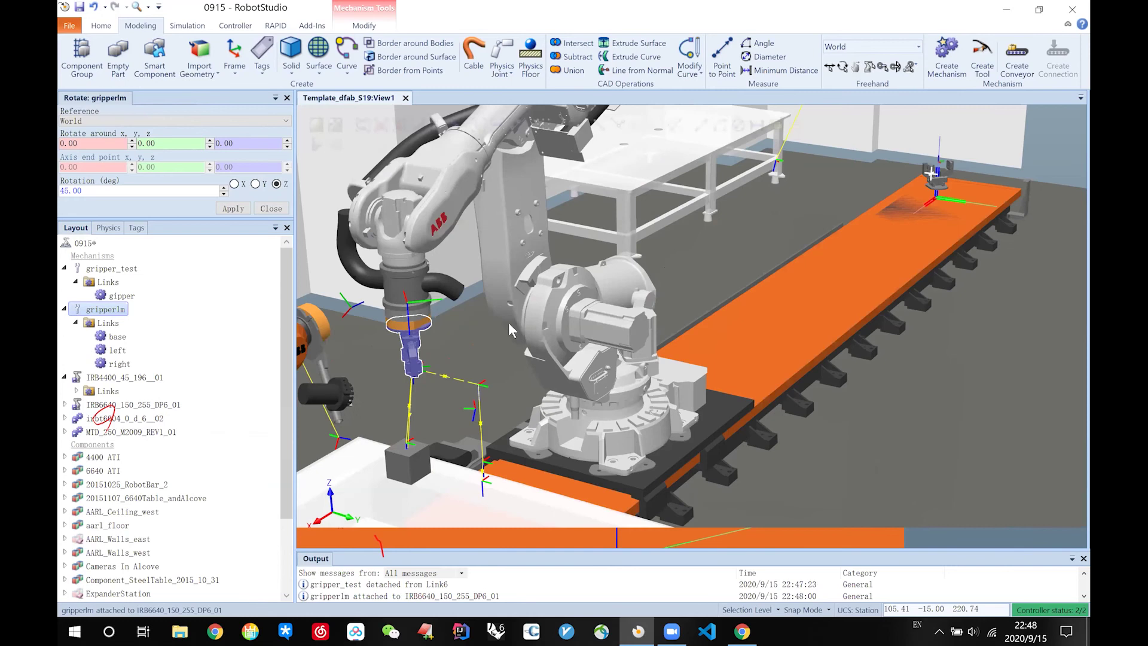
scroll(509, 326, "up", 1)
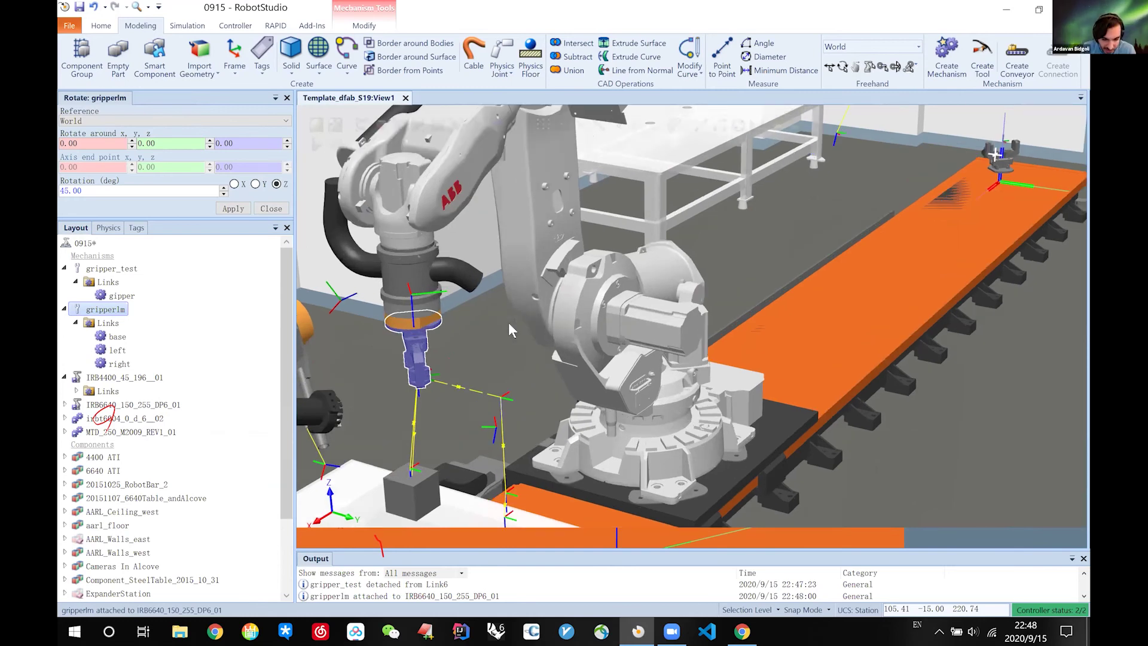
scroll(509, 326, "up", 2)
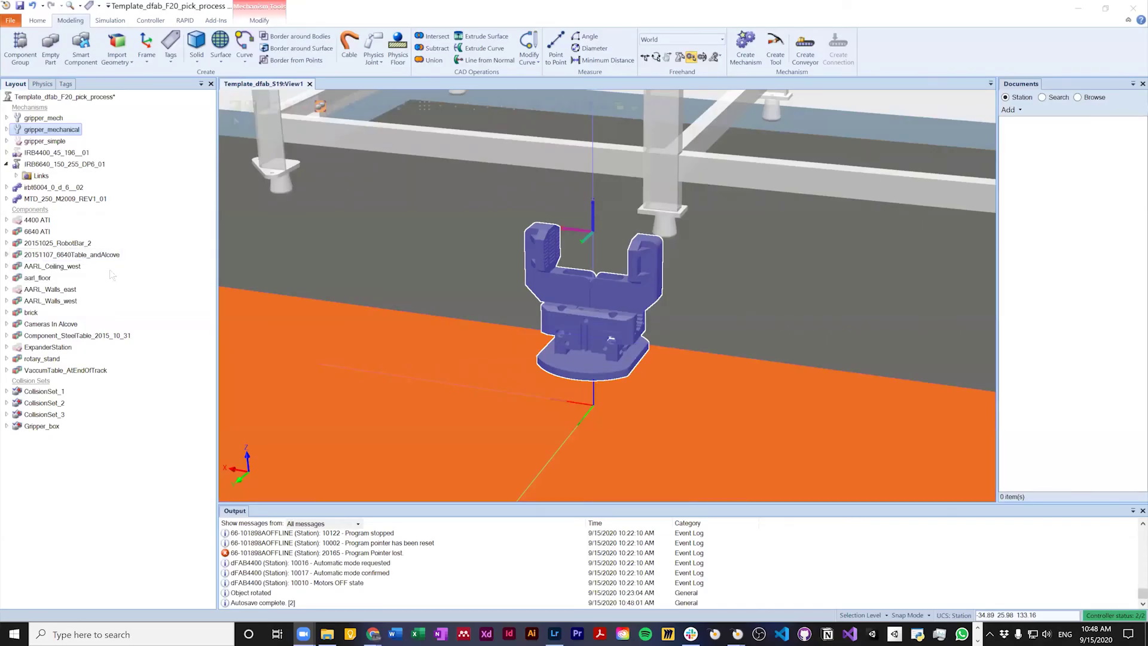
Step: Look over the pick process station, from the robot and tables to the gripper on the track
left_click(353, 300)
scroll(544, 328, "down", 10)
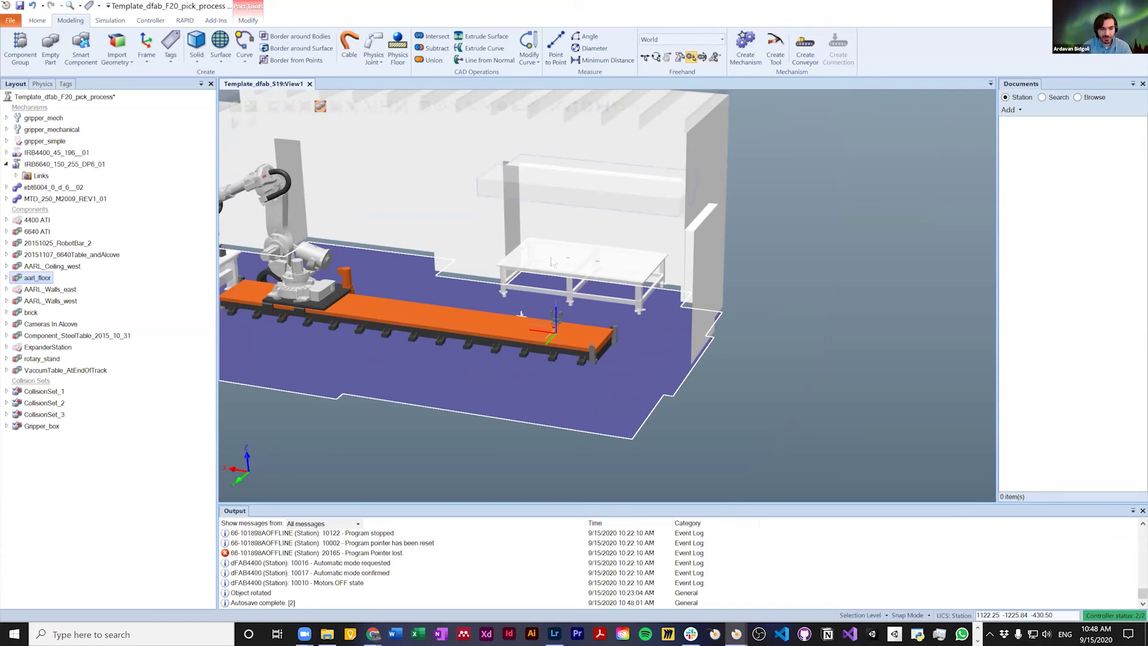
scroll(554, 264, "down", 3)
scroll(354, 245, "up", 2)
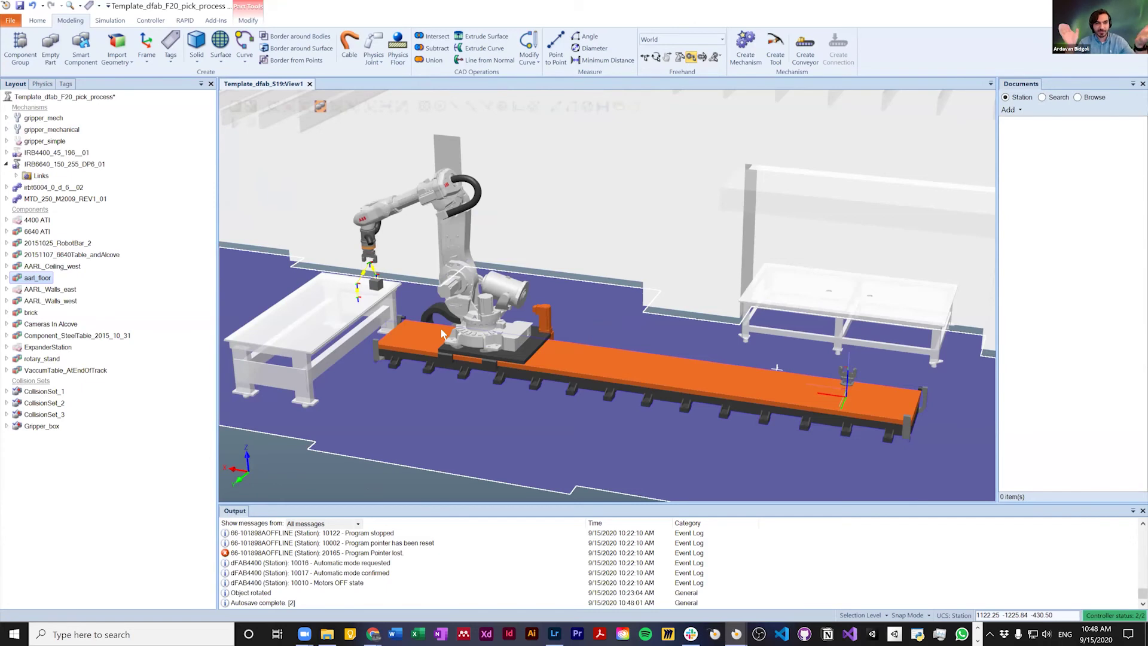
scroll(338, 338, "up", 2)
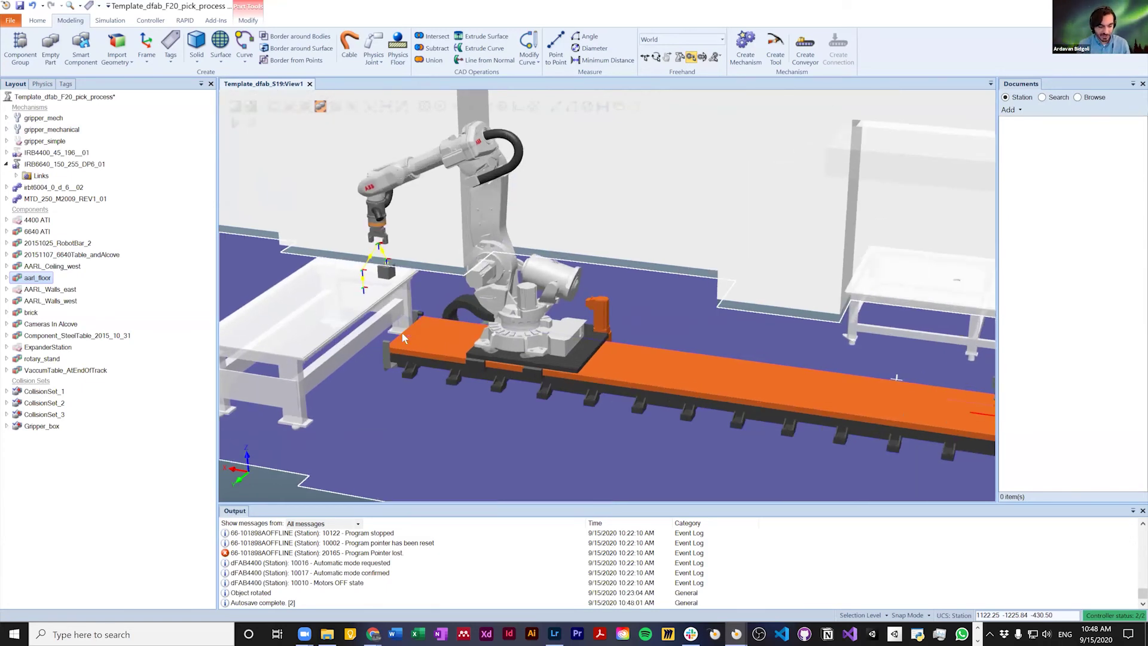
left_click_drag(403, 333, 516, 366, "ctrl")
scroll(604, 348, "down", 3)
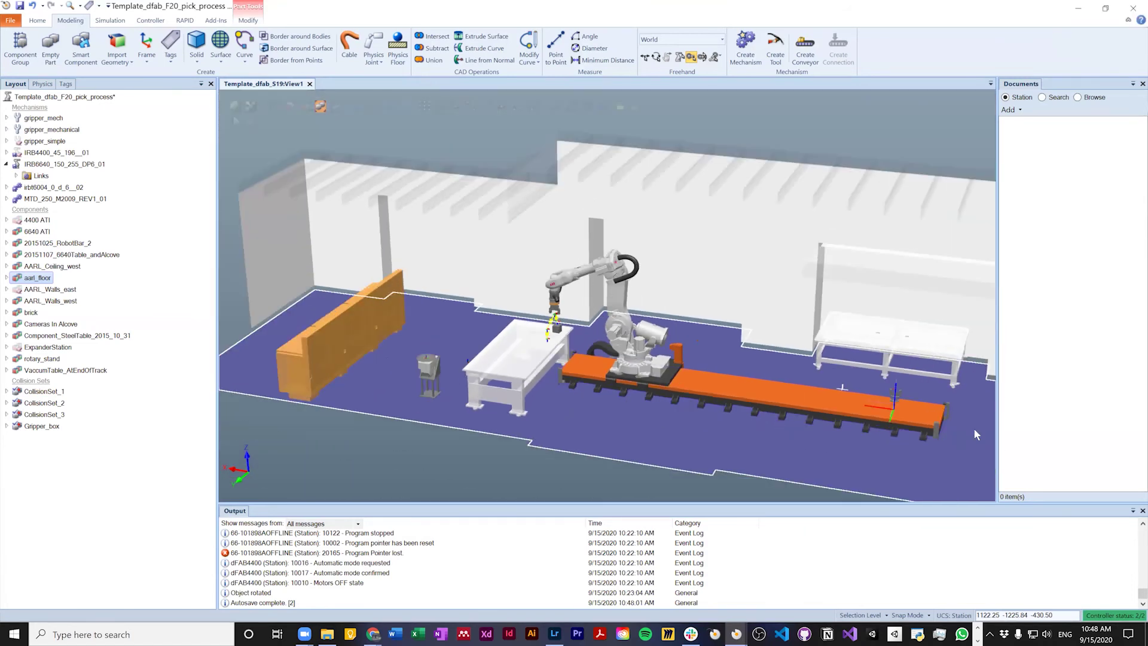
scroll(903, 385, "up", 7)
left_click(906, 376)
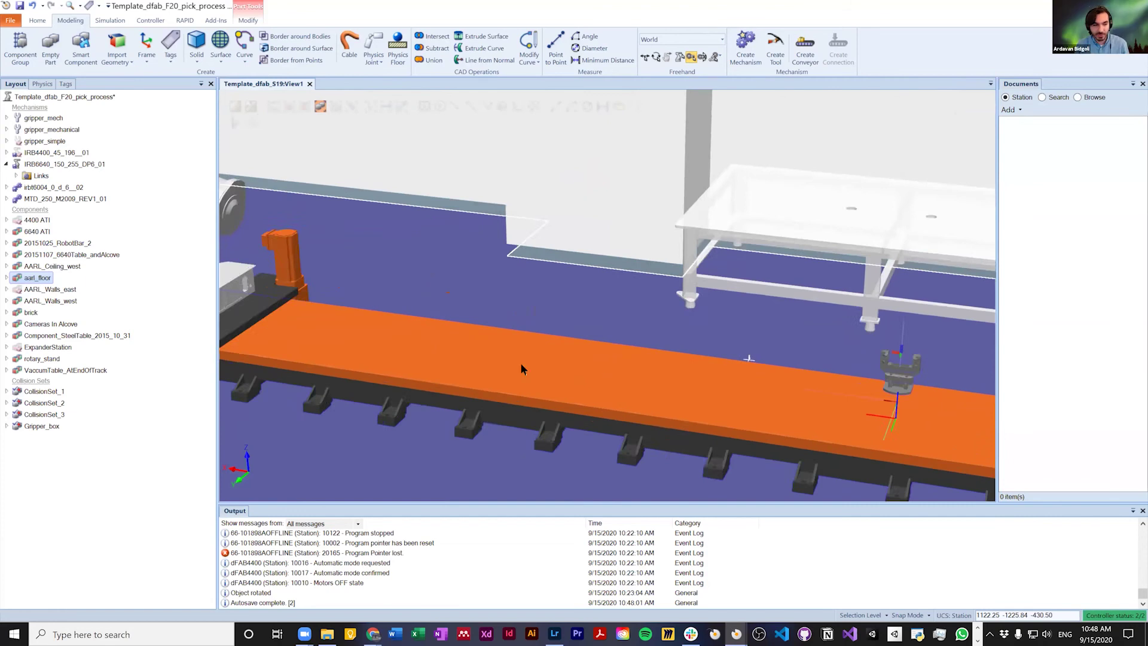
Step: Detach gripper_mech from the robot with its position restored, and hide it
left_click(42, 118)
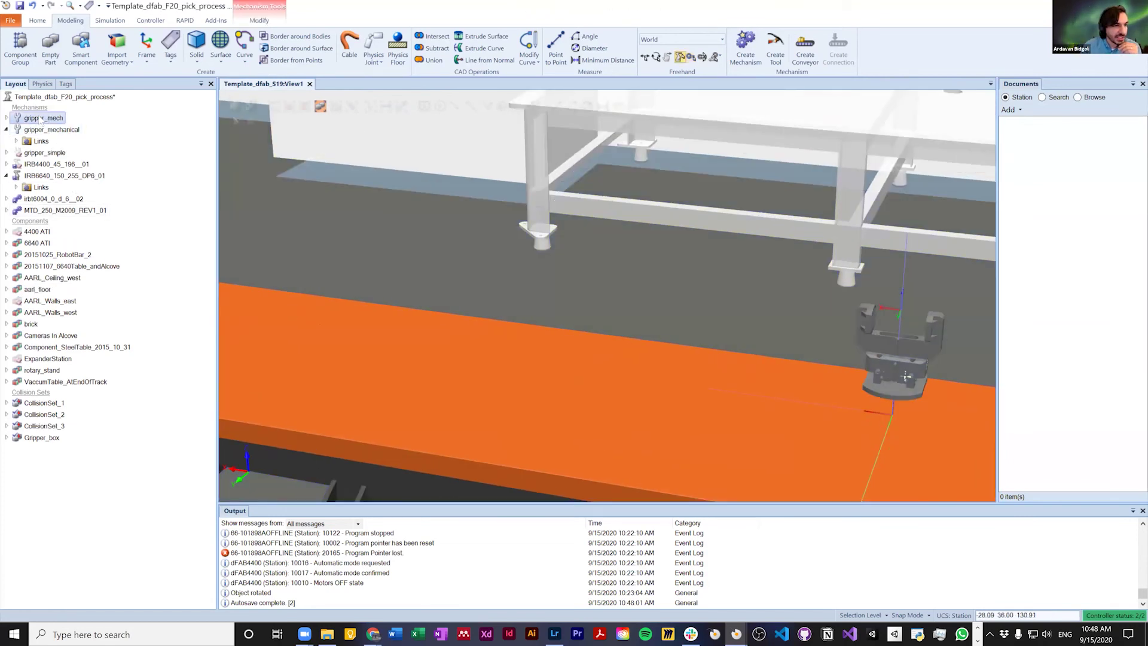
right_click(37, 118)
left_click(89, 394)
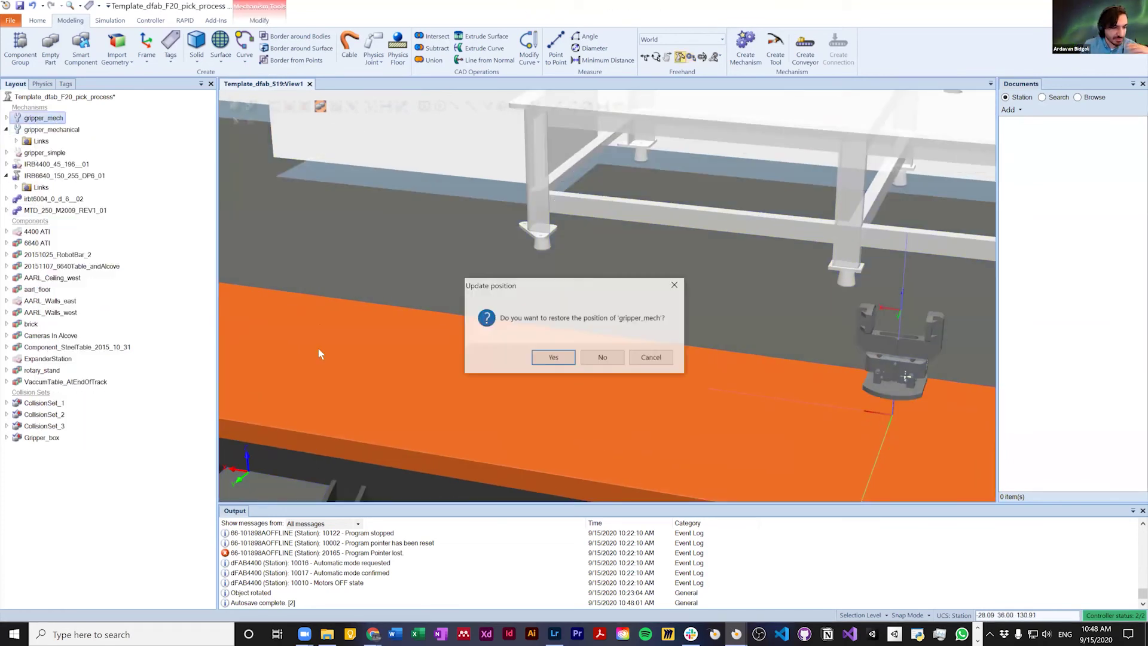
left_click(562, 357)
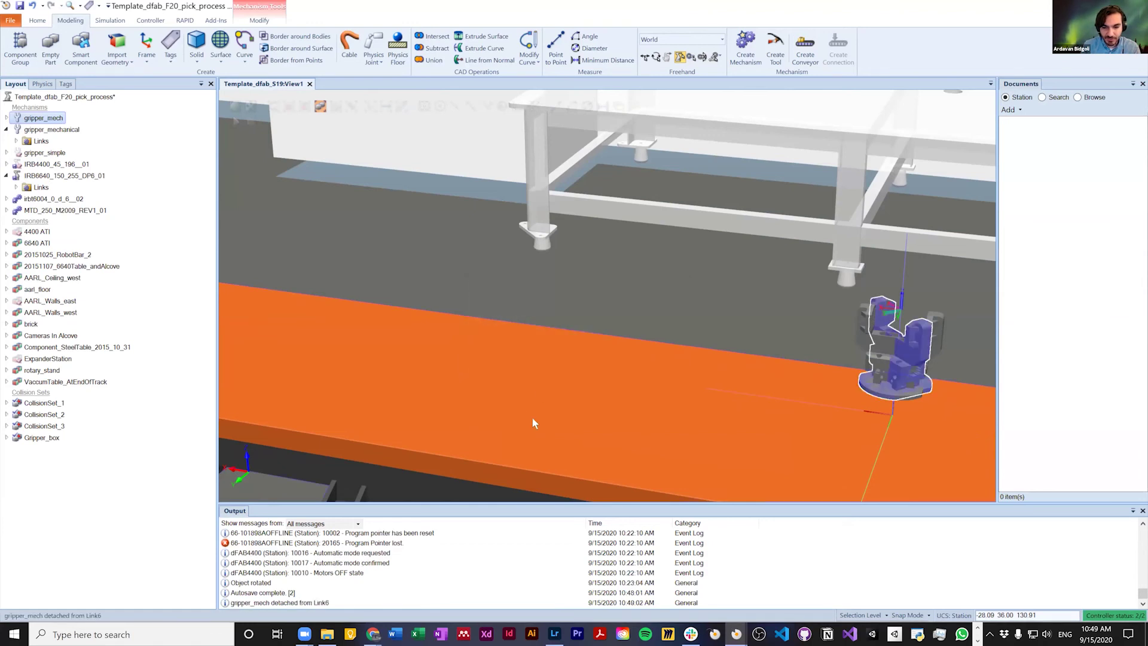
right_click(33, 119)
left_click(60, 191)
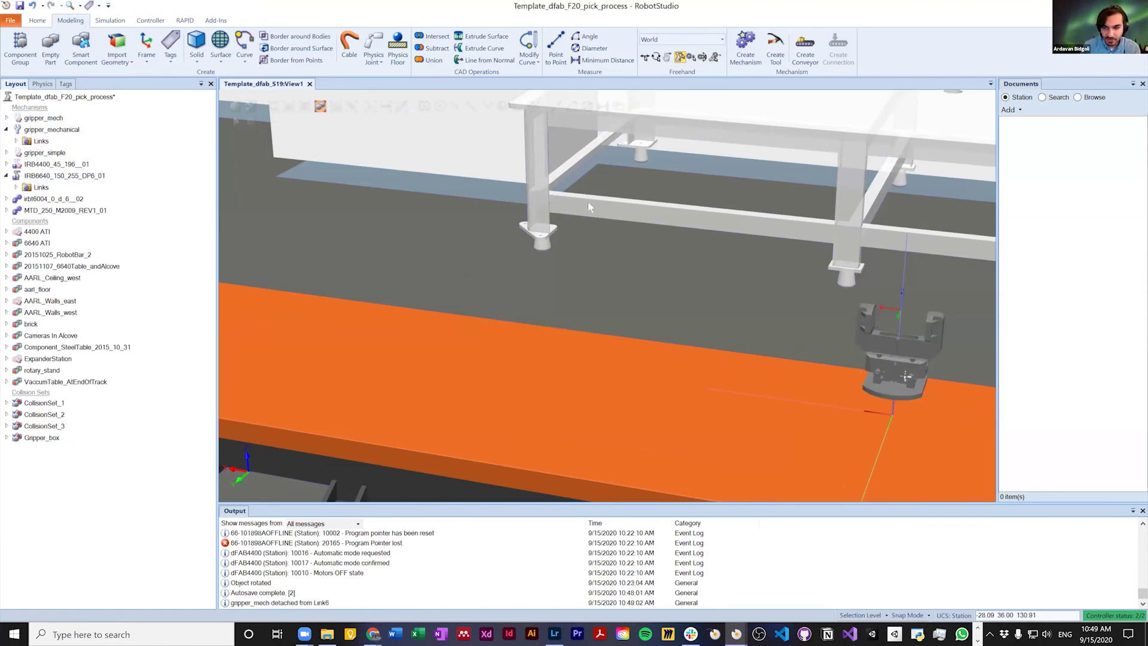
Step: Rotate the gripper_mechanical mechanism -45 degrees about the Z axis with World as the reference, and leave the rotation tool
left_click(36, 130)
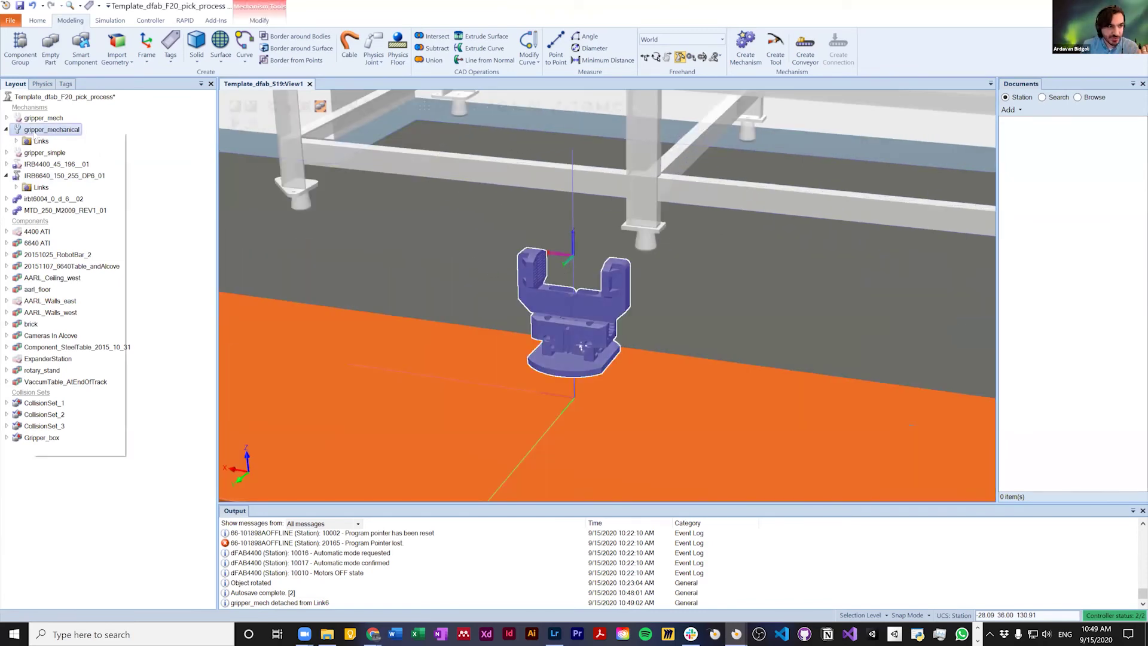
right_click(35, 130)
mouse_move(85, 250)
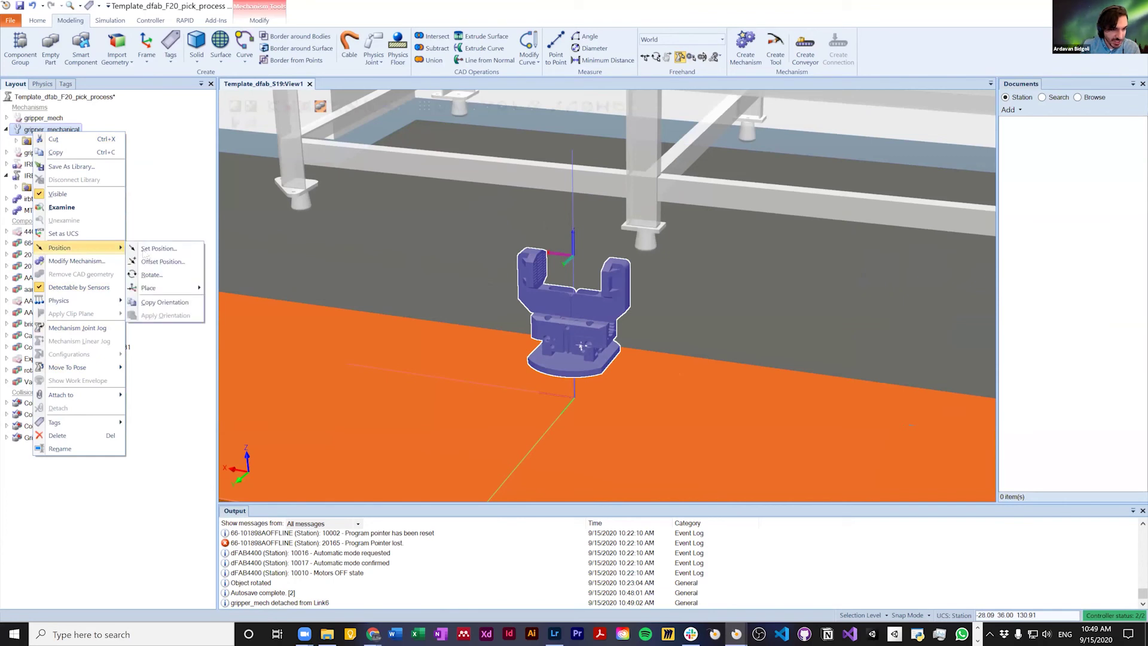
left_click(151, 275)
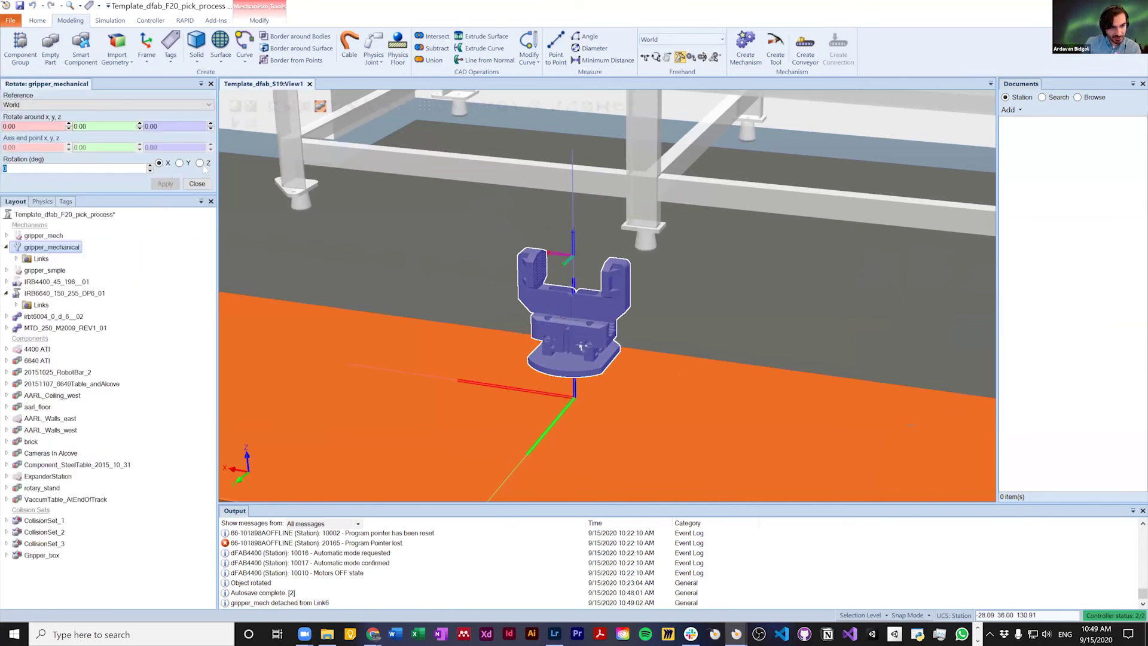
double_click(45, 169)
type("45")
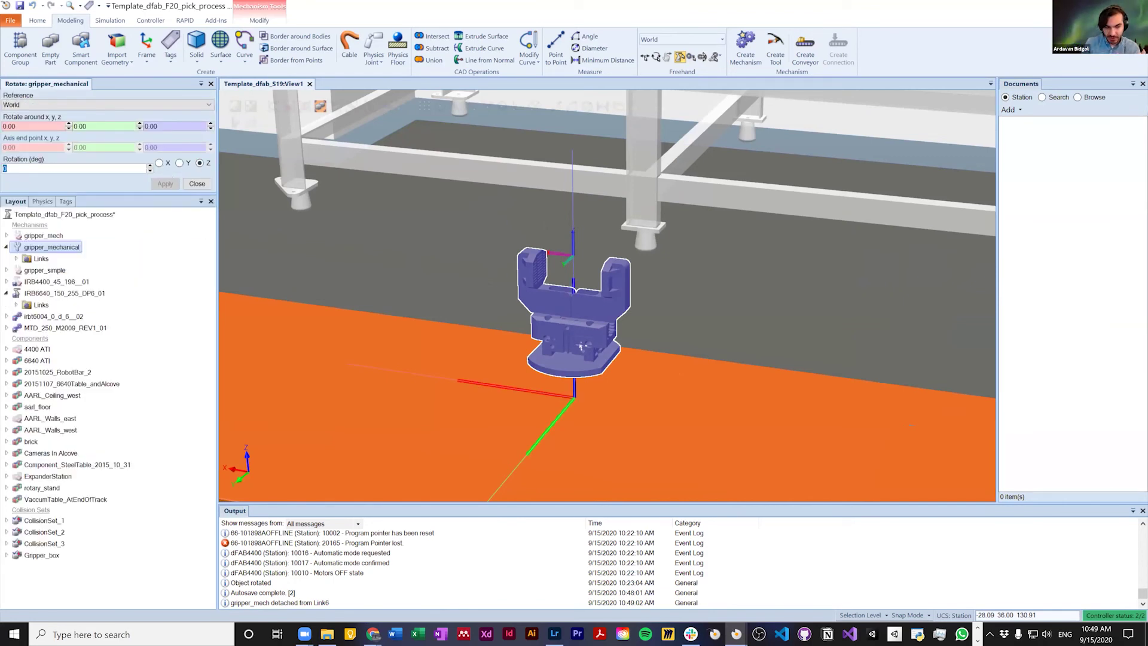
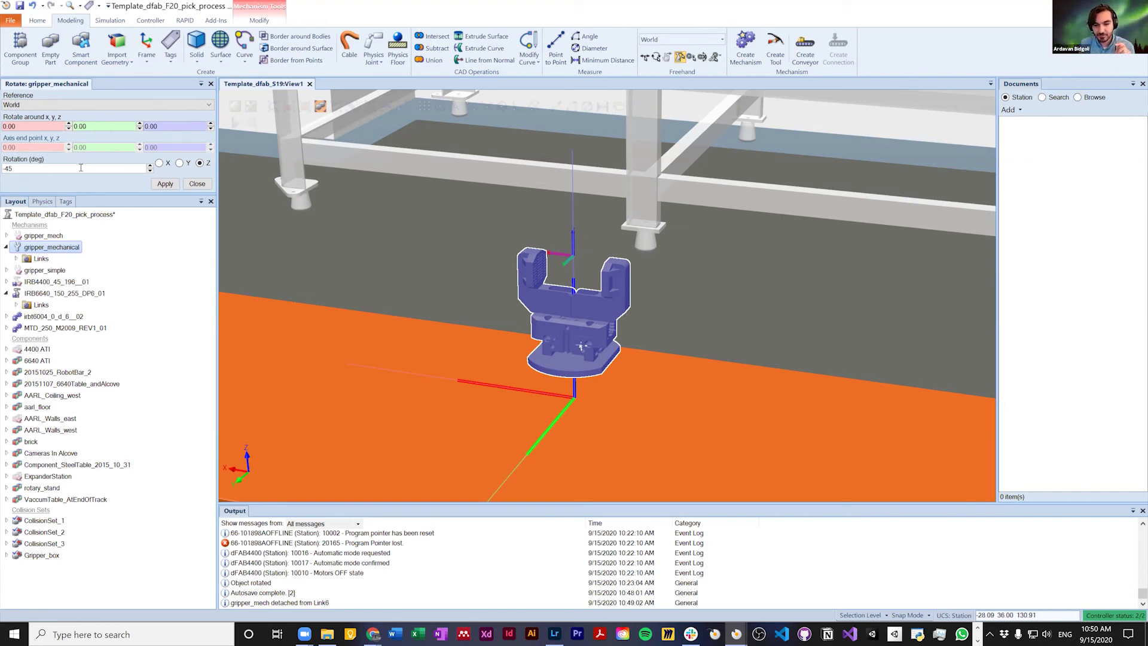
left_click(165, 184)
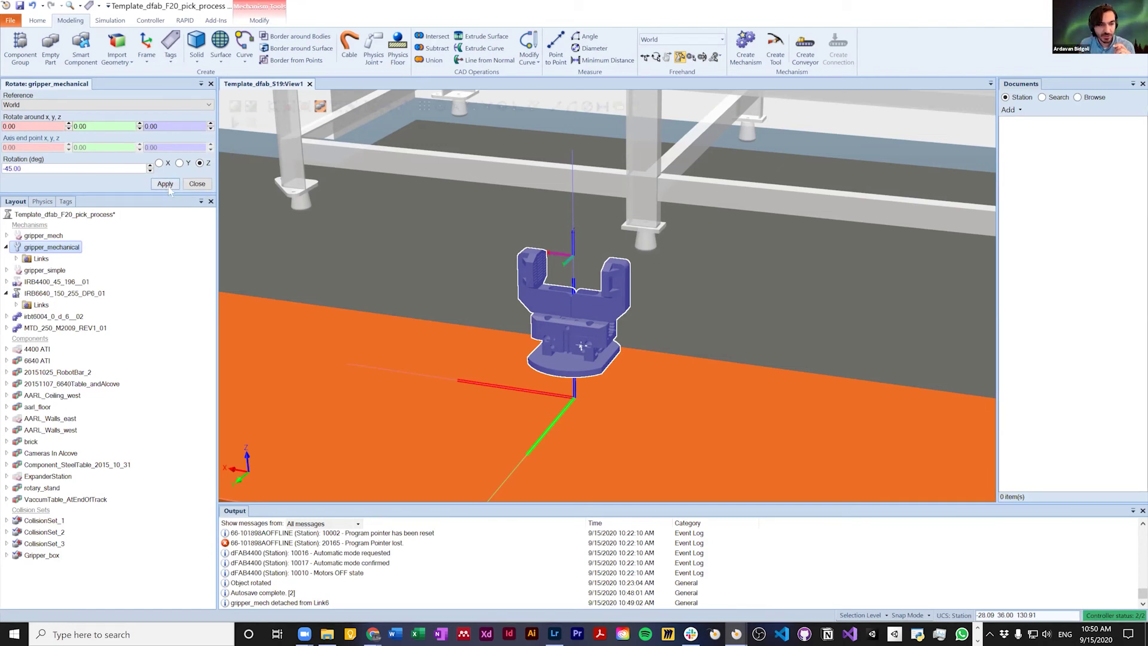
scroll(480, 339, "down", 10)
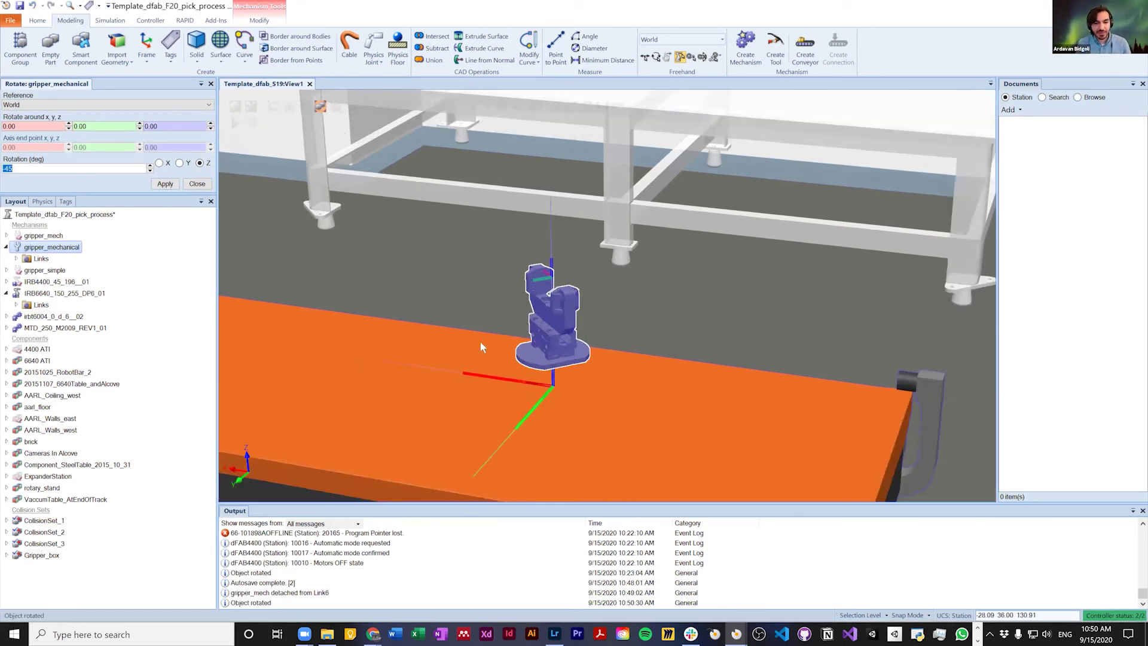
scroll(239, 245, "up", 5)
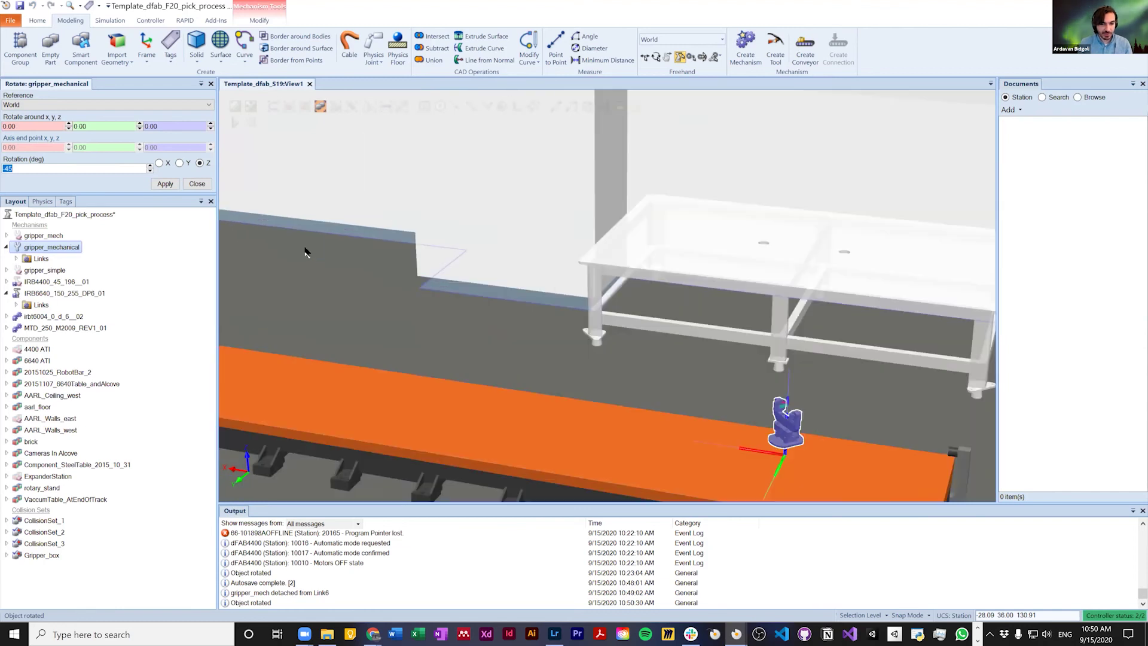
scroll(293, 257, "down", 4)
scroll(499, 331, "down", 4)
scroll(347, 301, "up", 6)
left_click(29, 247)
right_click(29, 247)
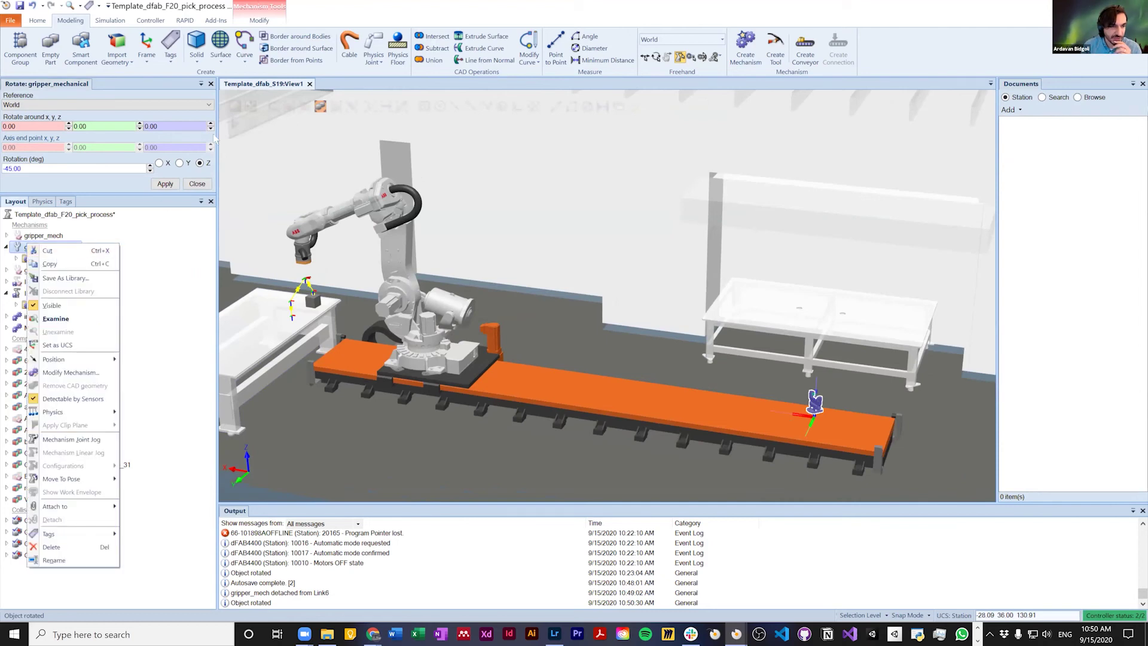
left_click(210, 85)
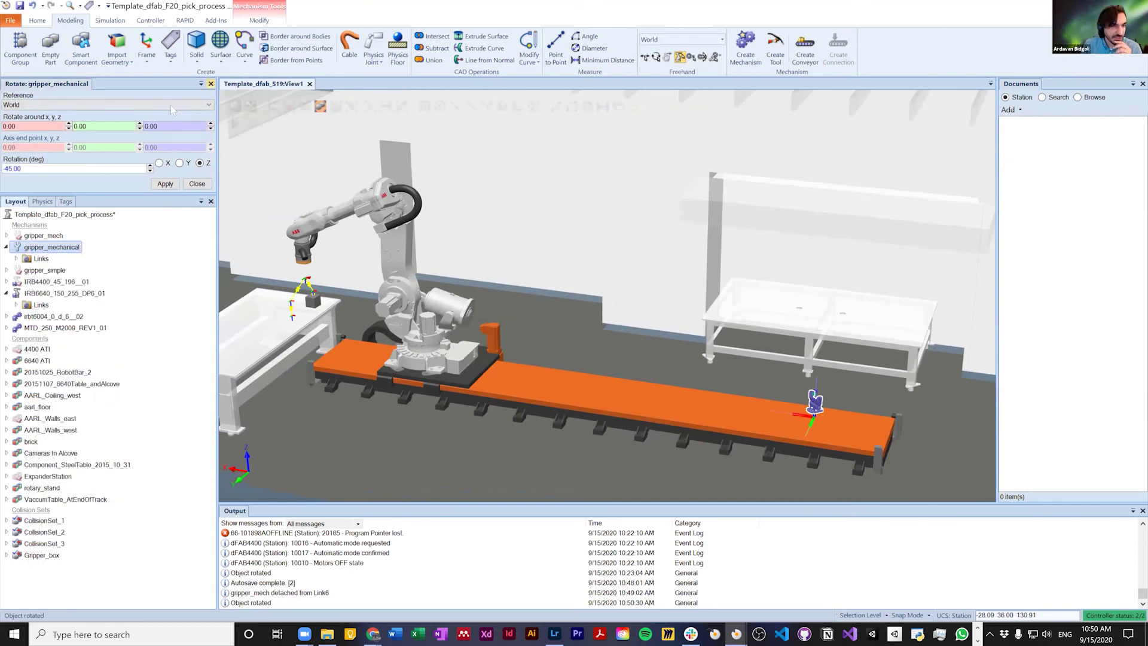
left_click(211, 84)
Step: Attach gripper_mechanical to the IRB6640_150_255_DP6_01 robot and update its position to the flange
right_click(44, 130)
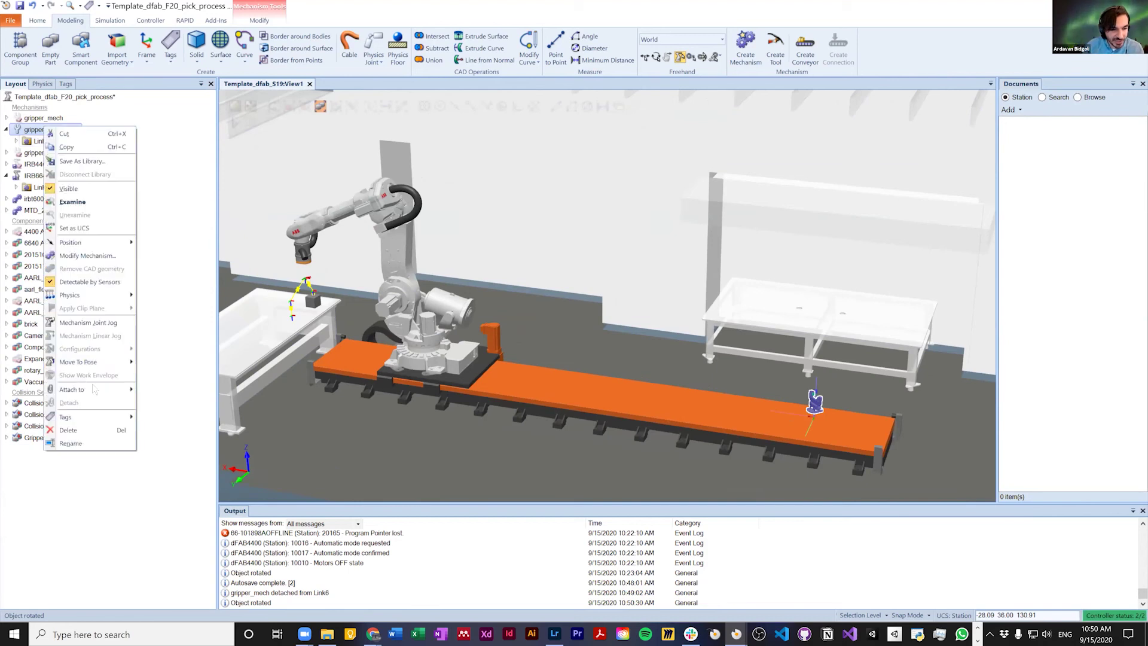
mouse_move(90, 389)
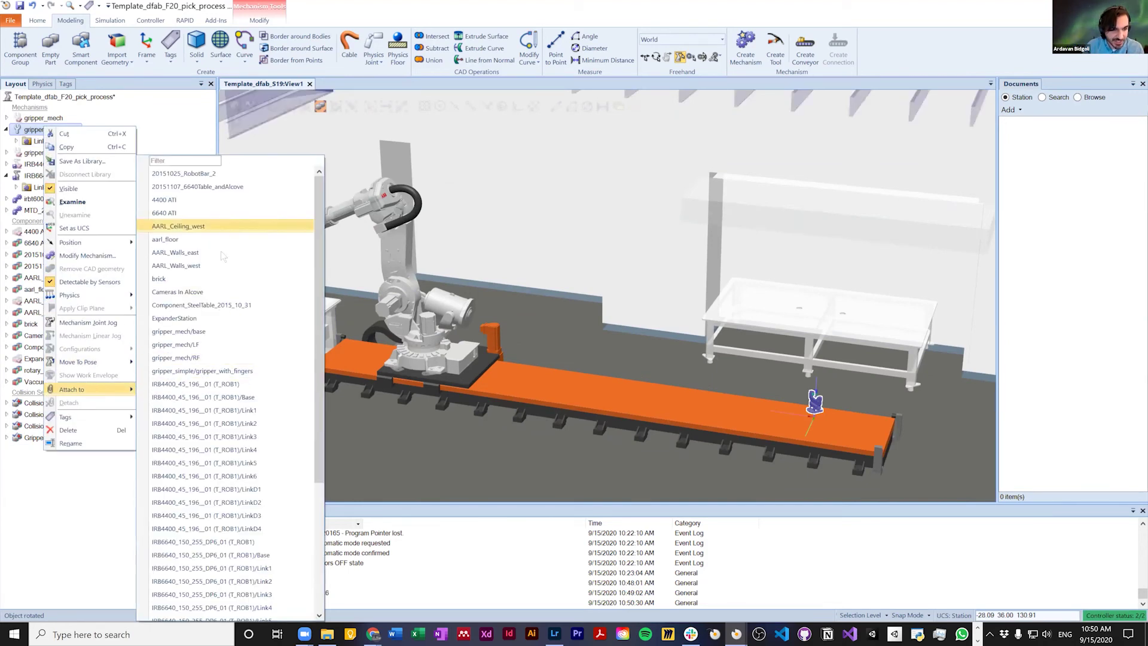
scroll(239, 371, "down", 5)
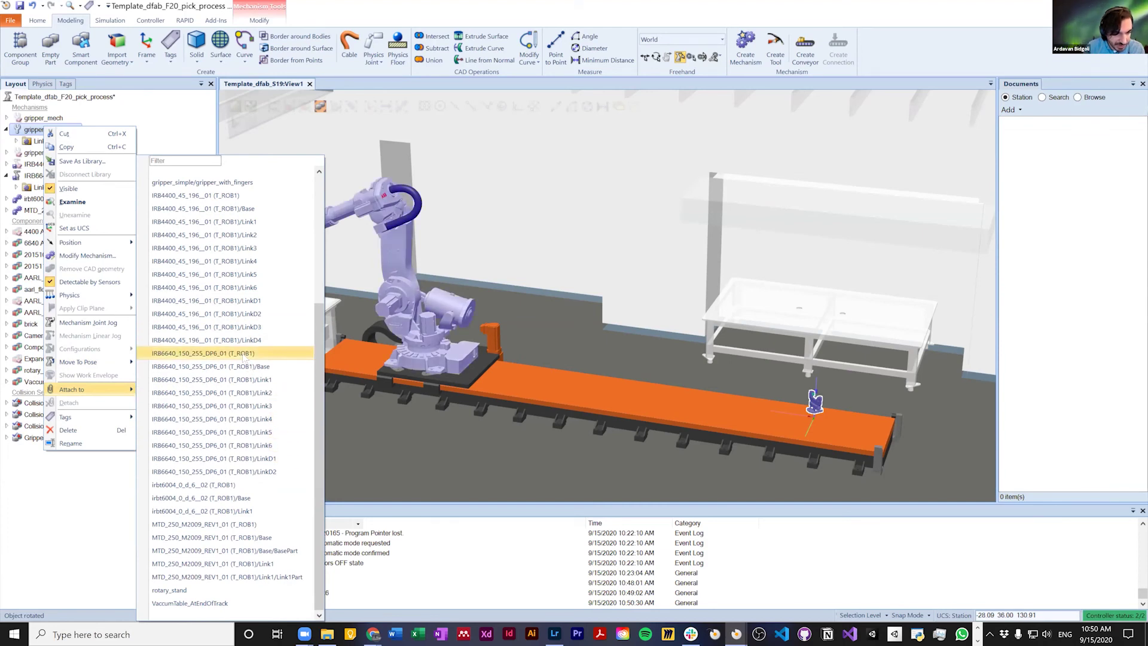
left_click(5, 126)
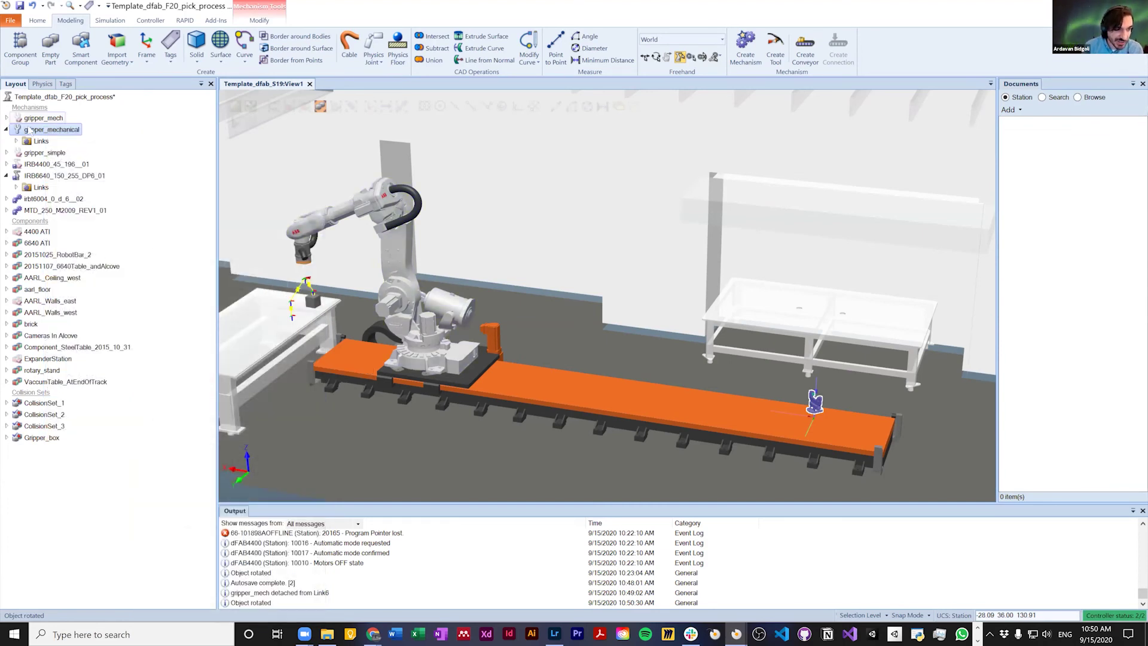
left_click(6, 129)
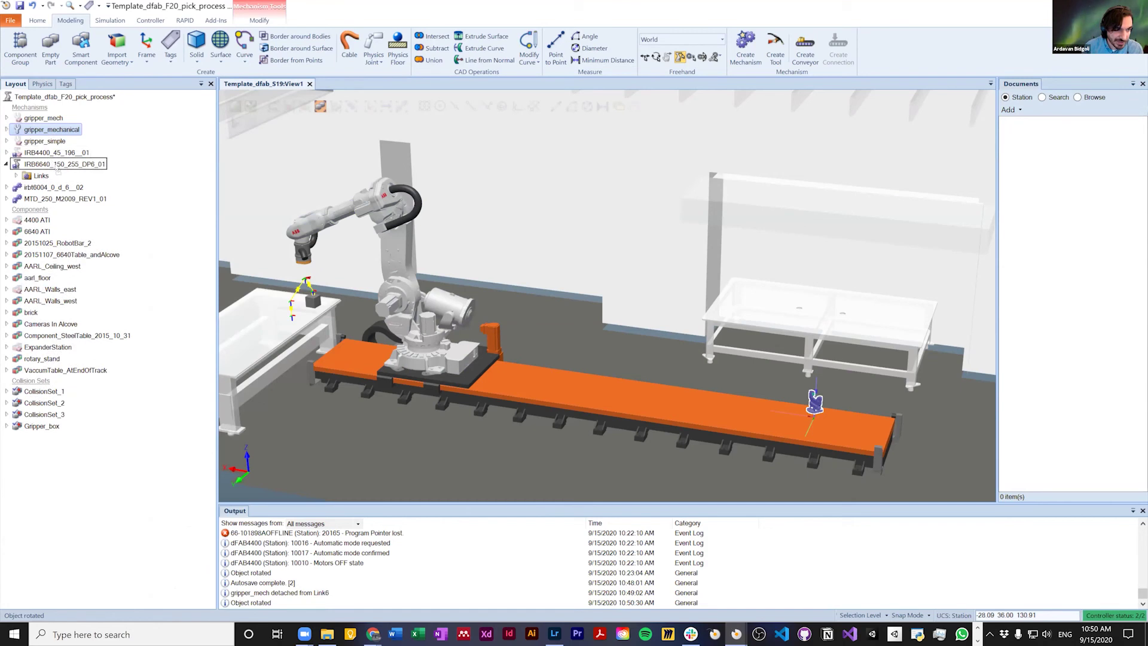
left_click_drag(58, 170, 58, 170)
left_click(568, 361)
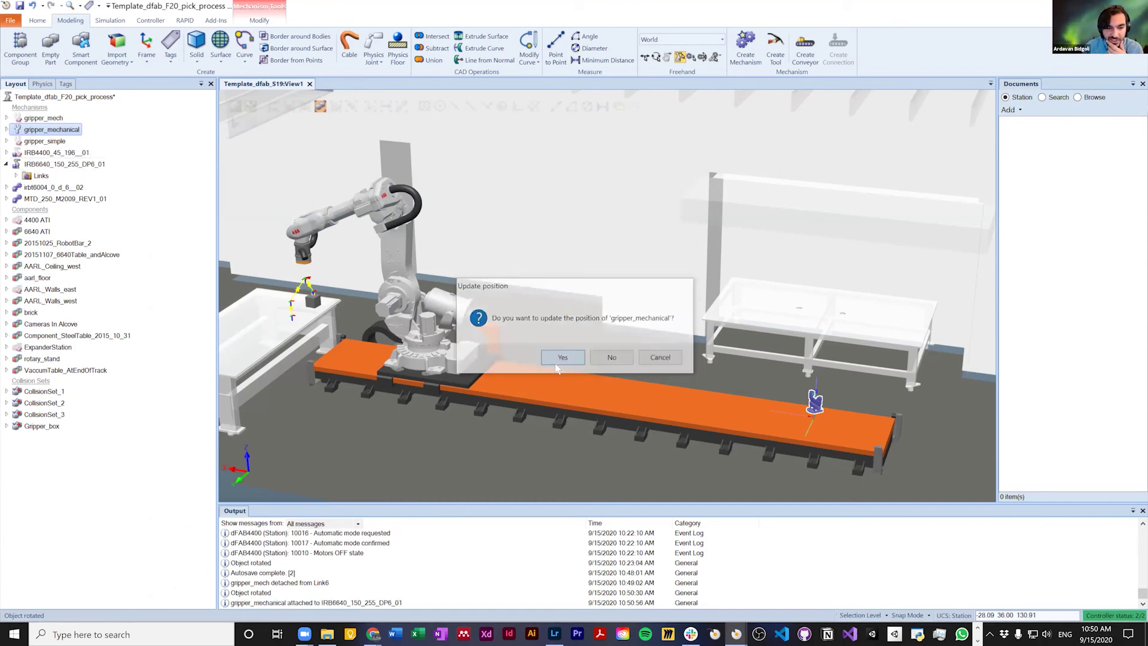
Step: Enable View Robot at Target and preview the robot with its gripper at pick_point, pick_safe and place_point
scroll(304, 265, "up", 8)
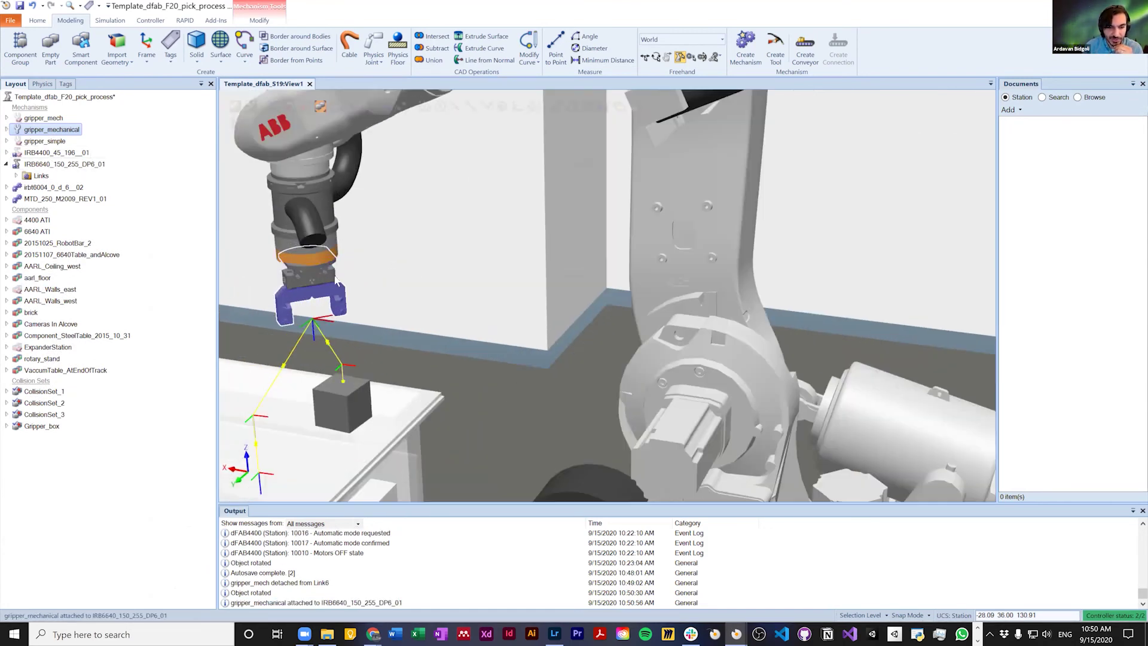
left_click(37, 21)
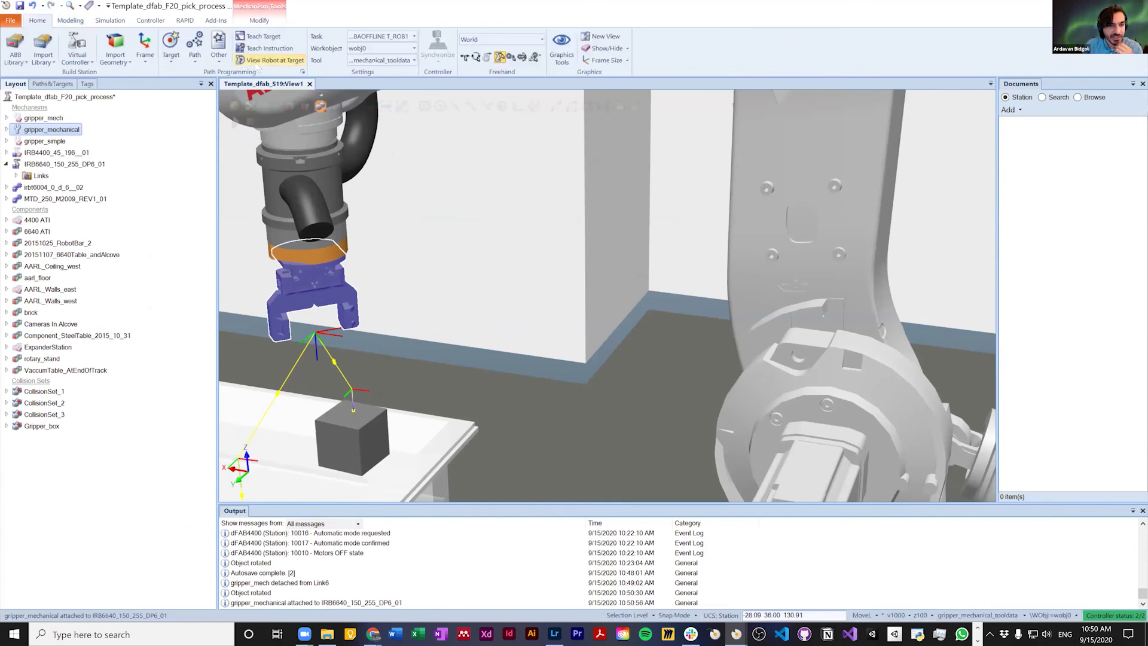
left_click(271, 59)
left_click(53, 84)
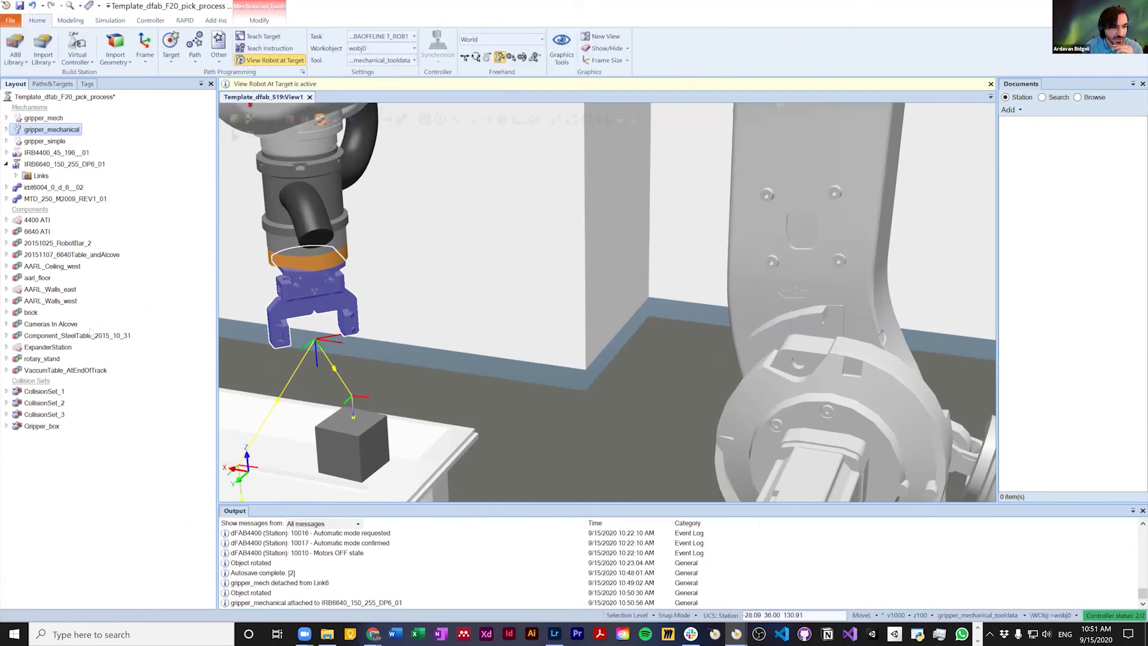
left_click(86, 189)
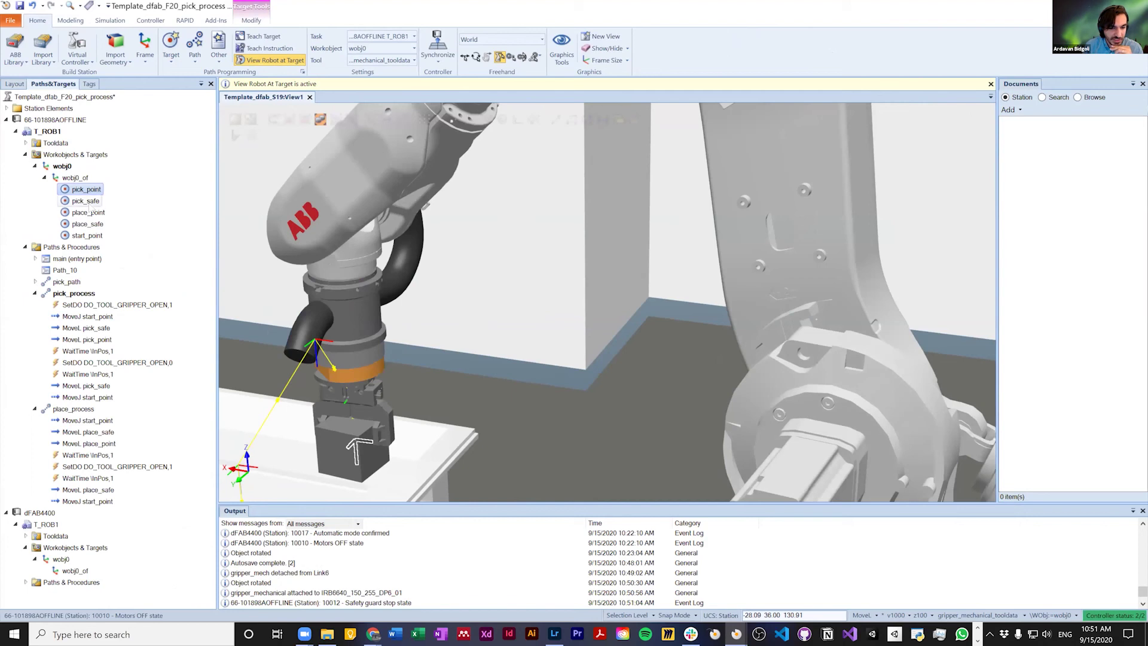
left_click(89, 213)
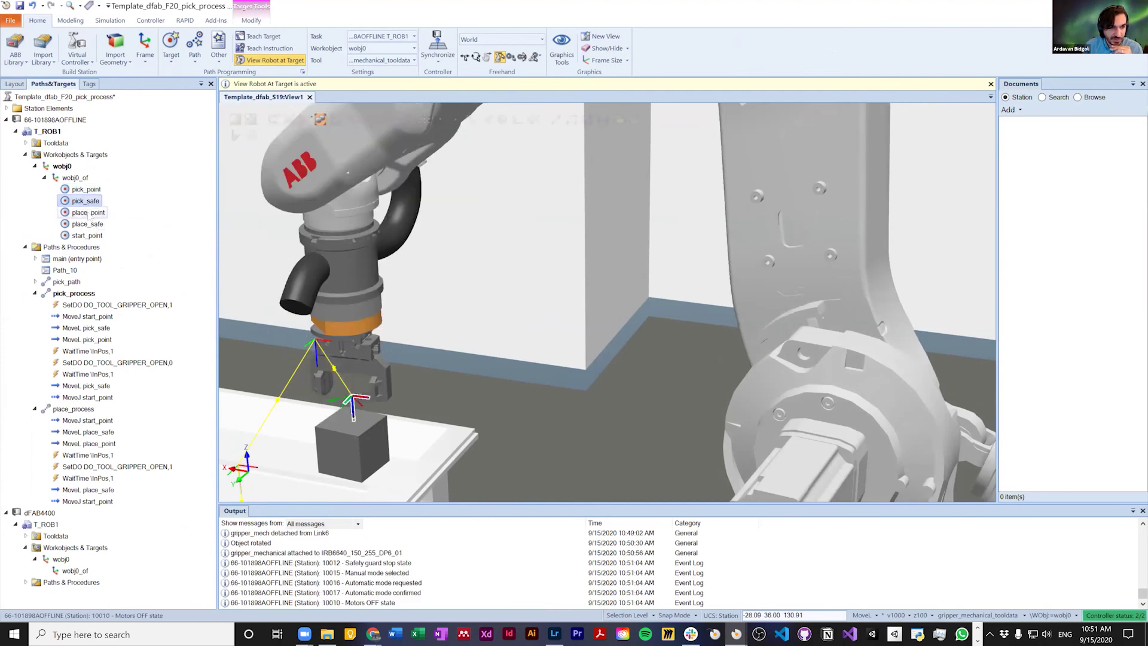
scroll(395, 275, "down", 5)
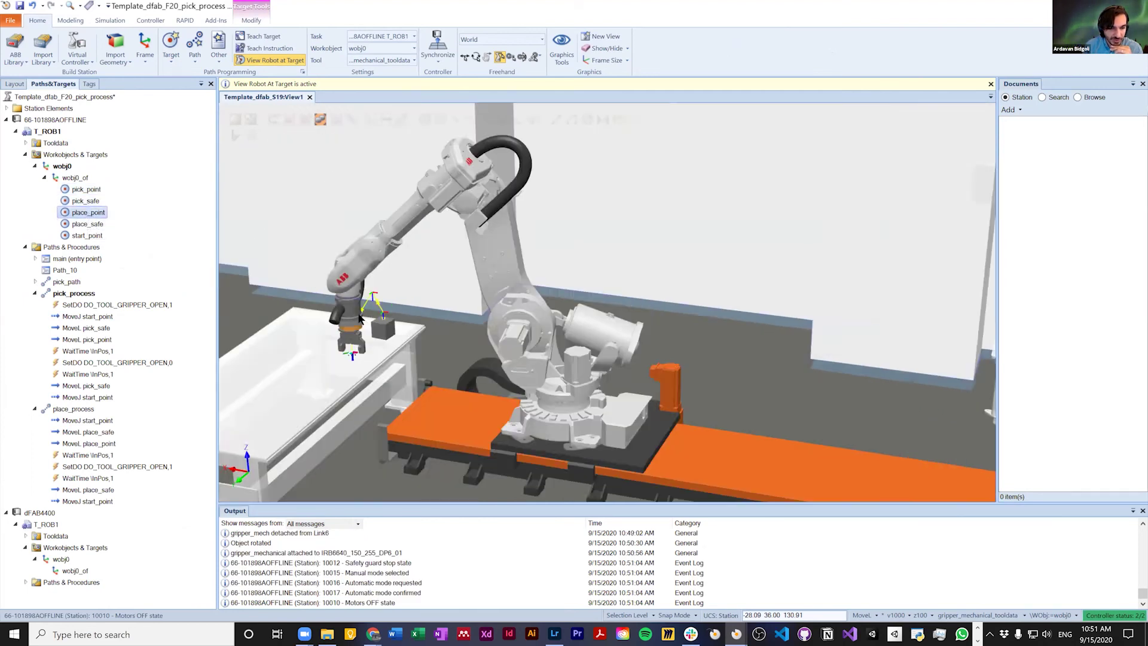
scroll(361, 313, "up", 3)
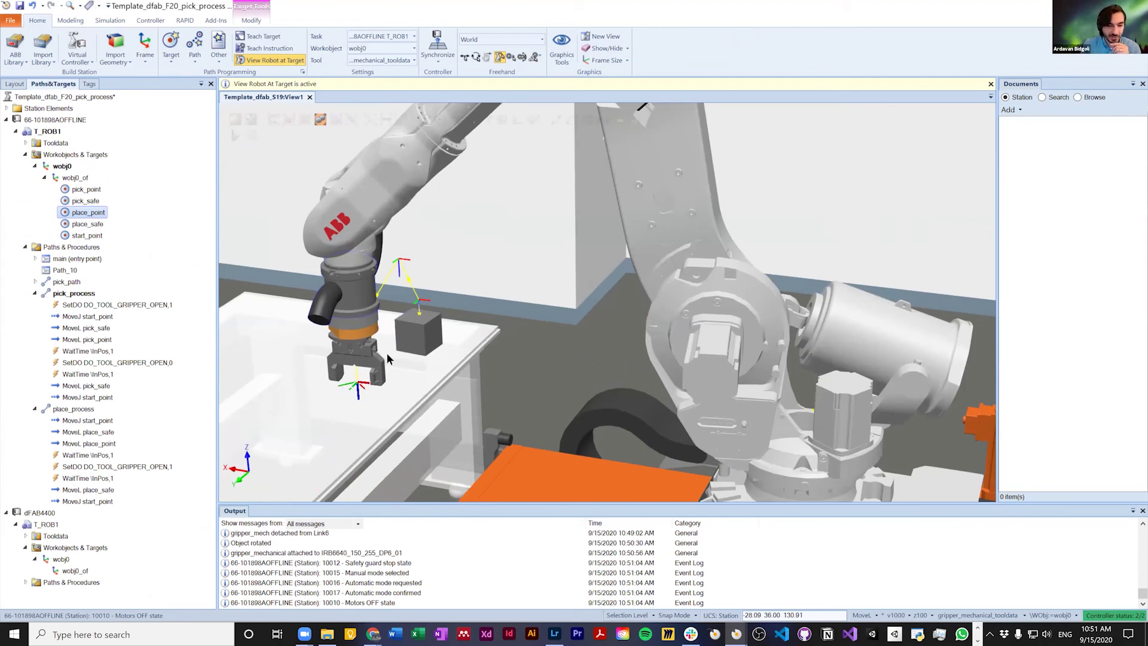
scroll(372, 328, "down", 1)
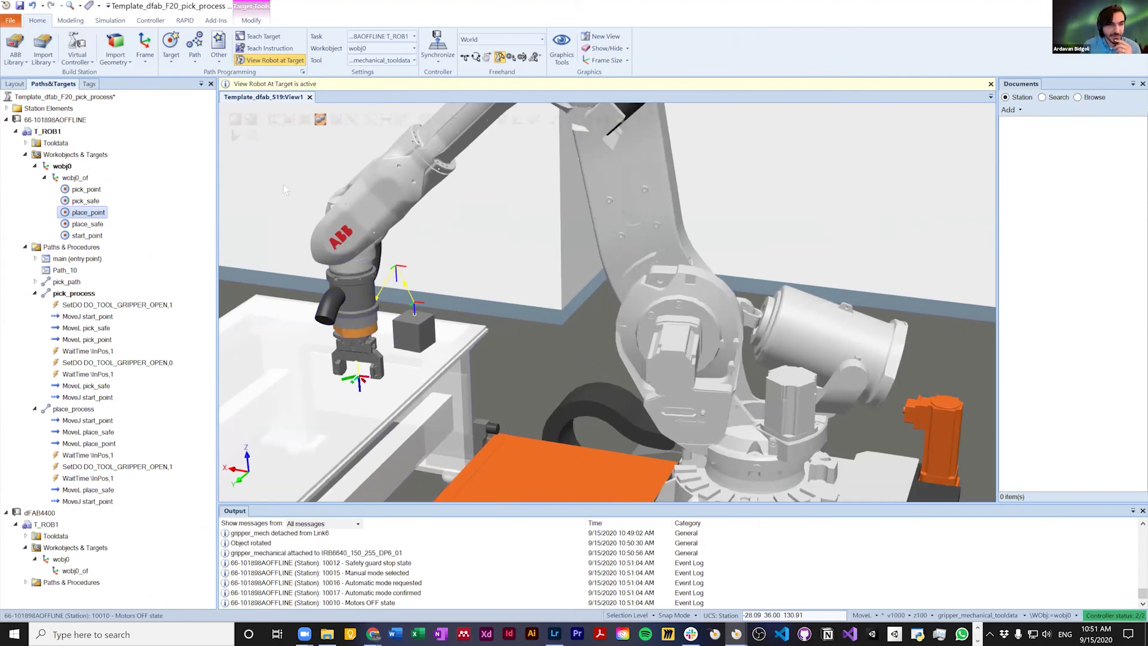
Step: Choose gripper_mechanical_tooldata as the active tool and view the robot at every target under wobj0_of, ending at start_point
left_click(385, 62)
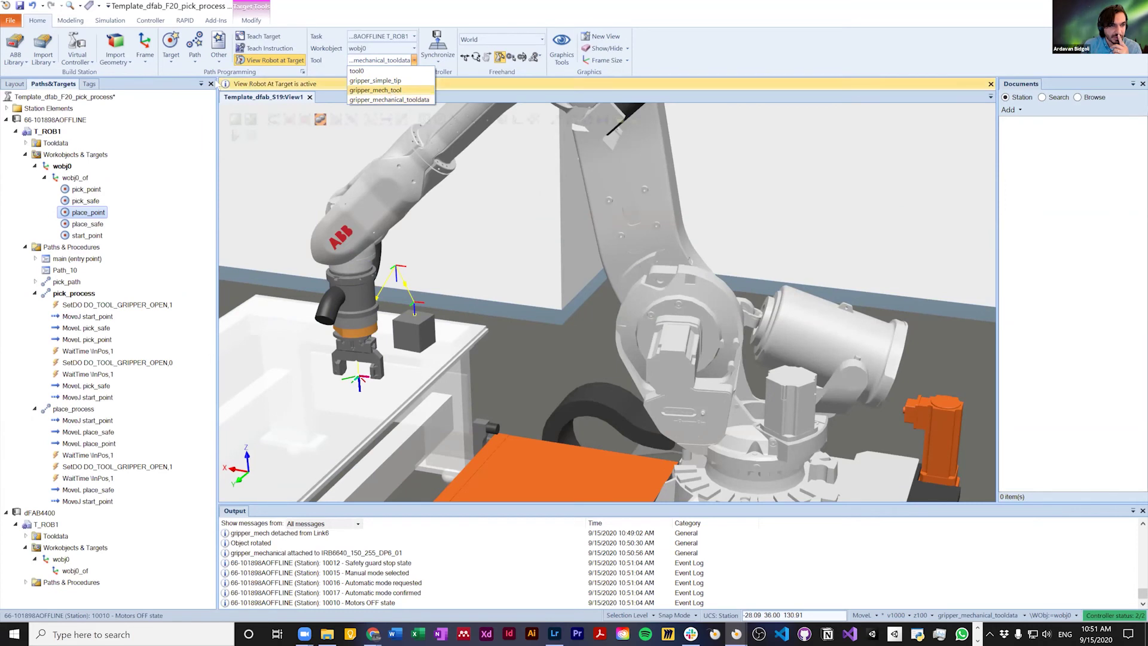
left_click(416, 100)
scroll(427, 238, "down", 2)
left_click(75, 202)
left_click(76, 191)
left_click(76, 201)
left_click(76, 212)
left_click(80, 224)
left_click(81, 236)
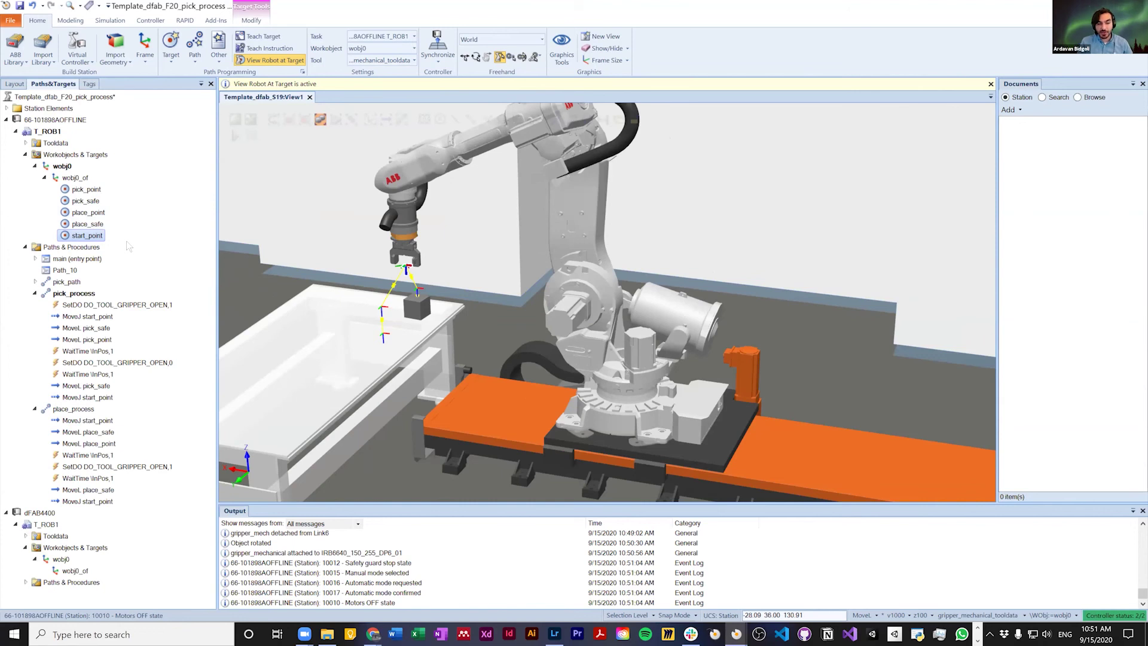
Step: Set the tool of all move instructions in pick_process and place_process to gripper_mechanical_tooldata
left_click(100, 317)
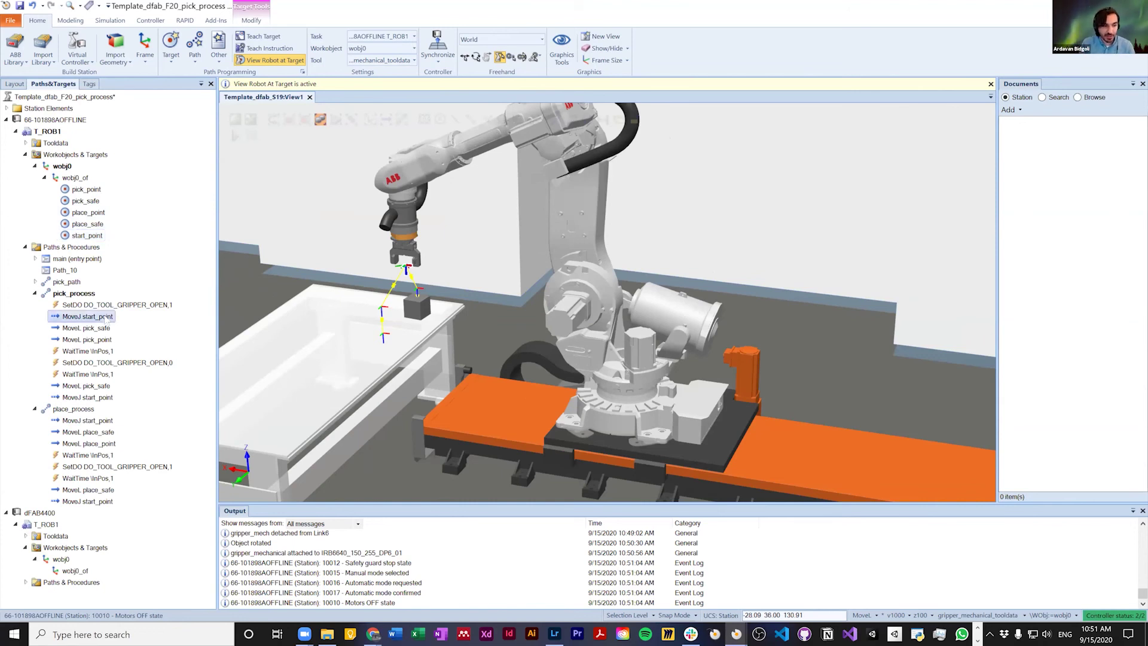
left_click(89, 328, "ctrl")
left_click(87, 339, "ctrl")
left_click(87, 385, "ctrl")
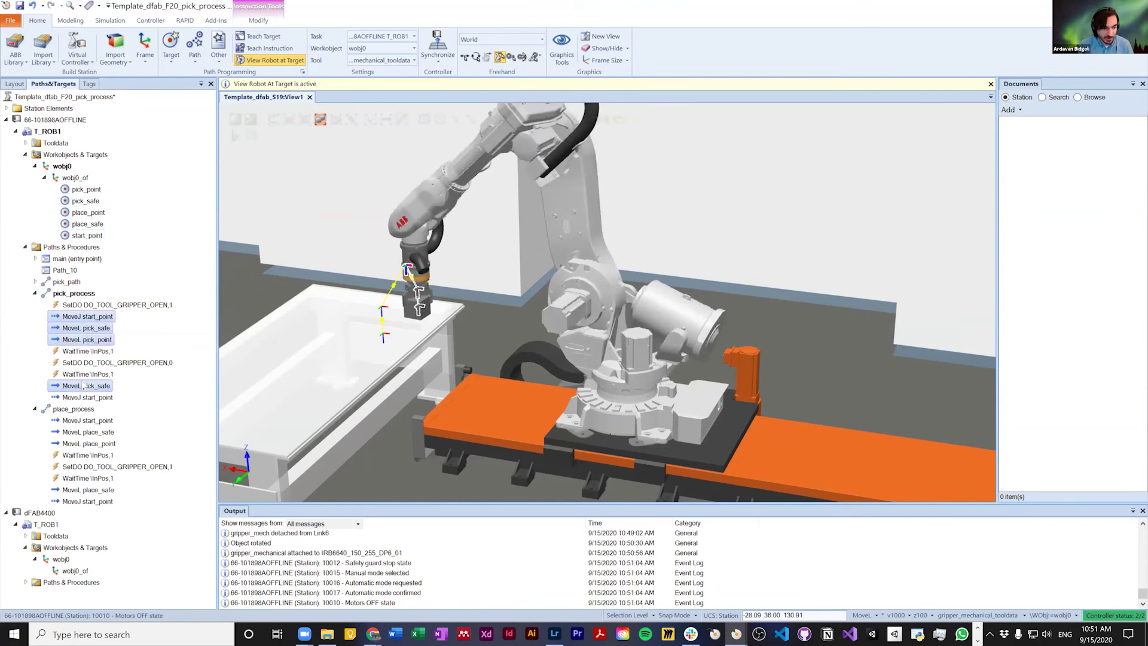
left_click(87, 397, "ctrl")
left_click(88, 421, "ctrl")
left_click(88, 432, "ctrl")
left_click(89, 443, "ctrl")
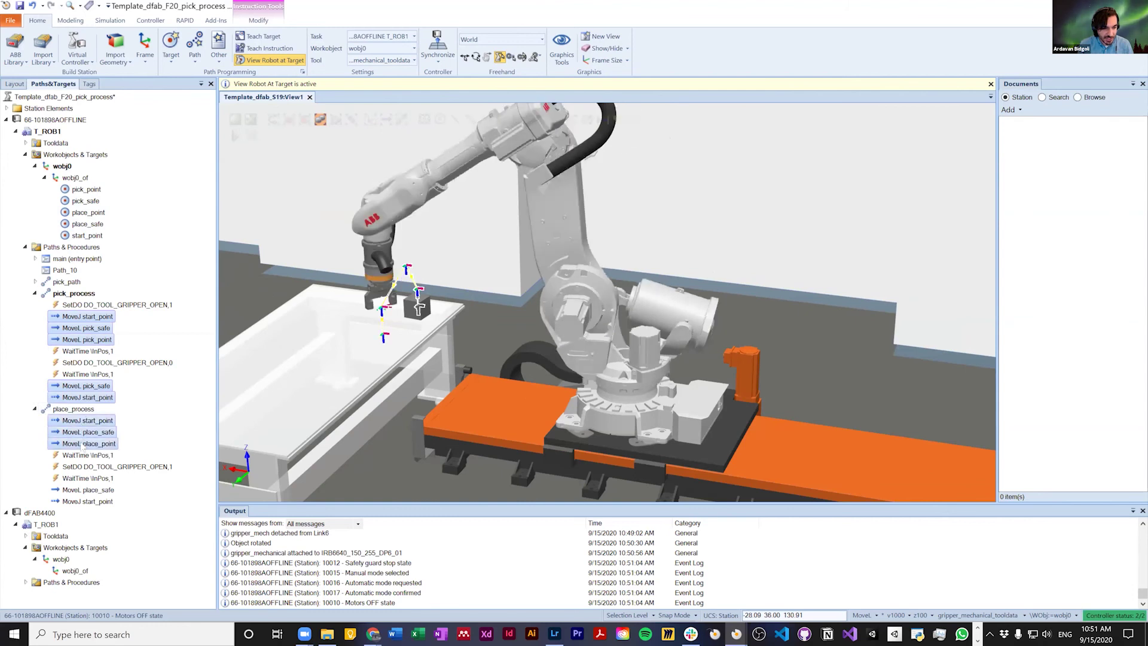
left_click(88, 490, "ctrl")
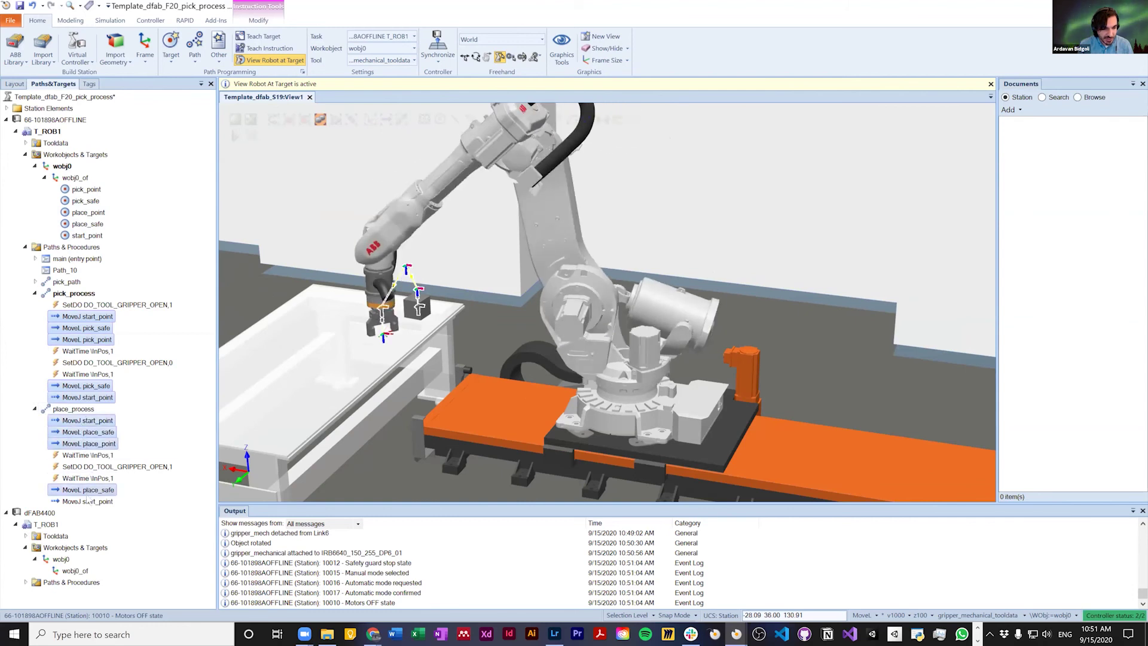
right_click(96, 331)
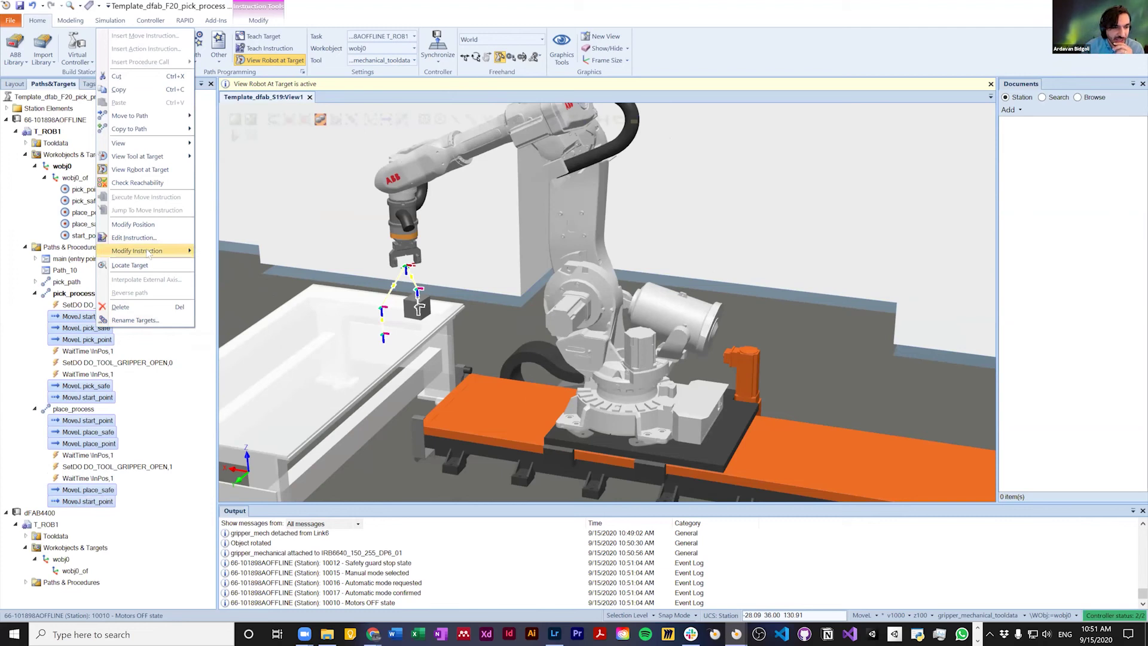
mouse_move(148, 252)
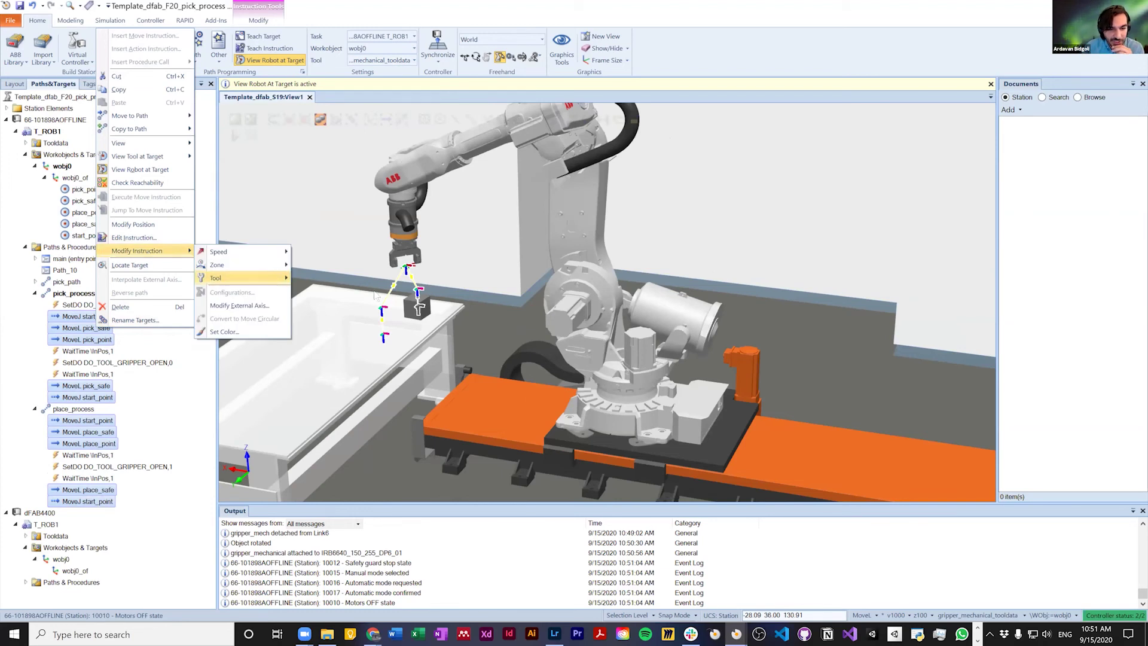
mouse_move(263, 278)
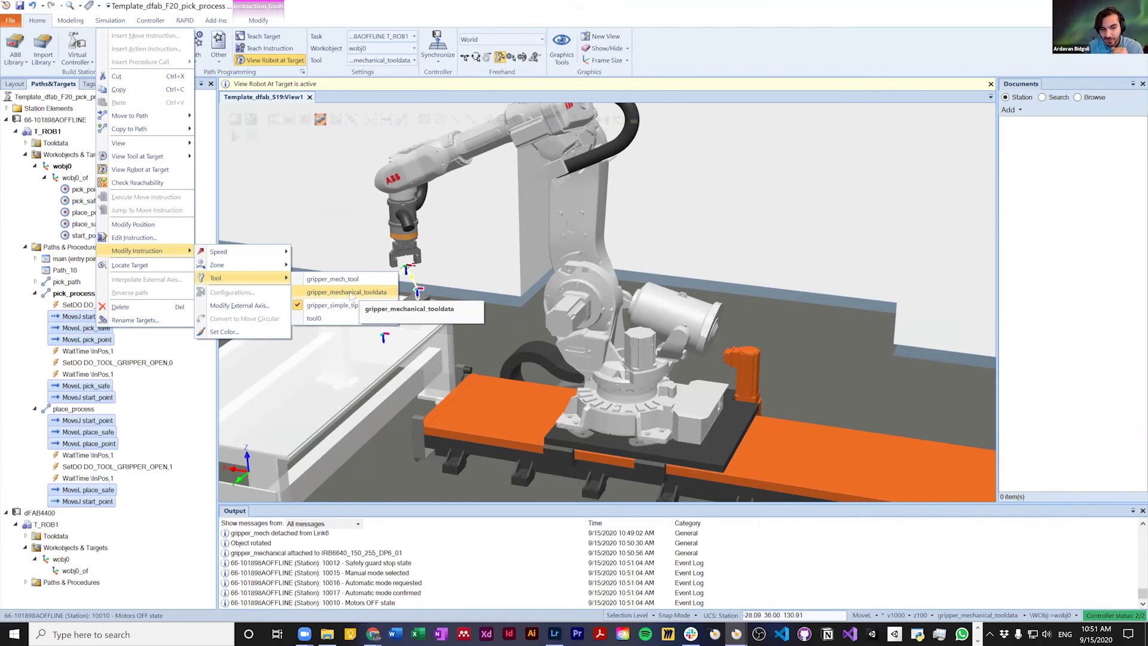
left_click(352, 292)
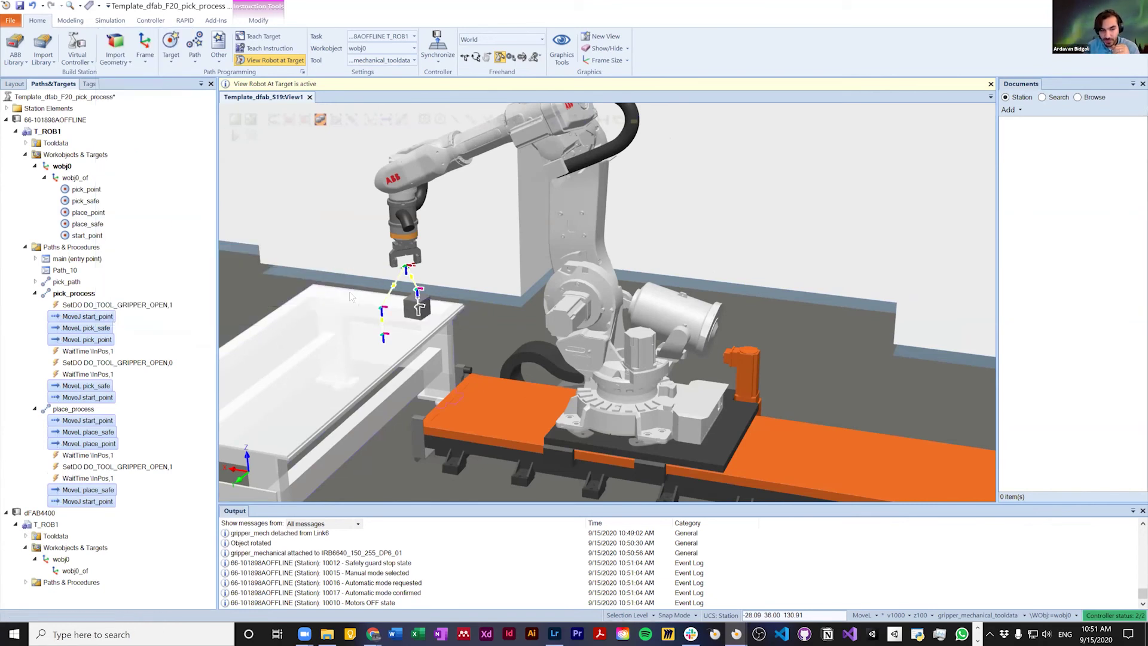
Step: Preview the robot with its gripper at the first MoveJ start_point instruction of pick_process
left_click(73, 293)
left_click(86, 317)
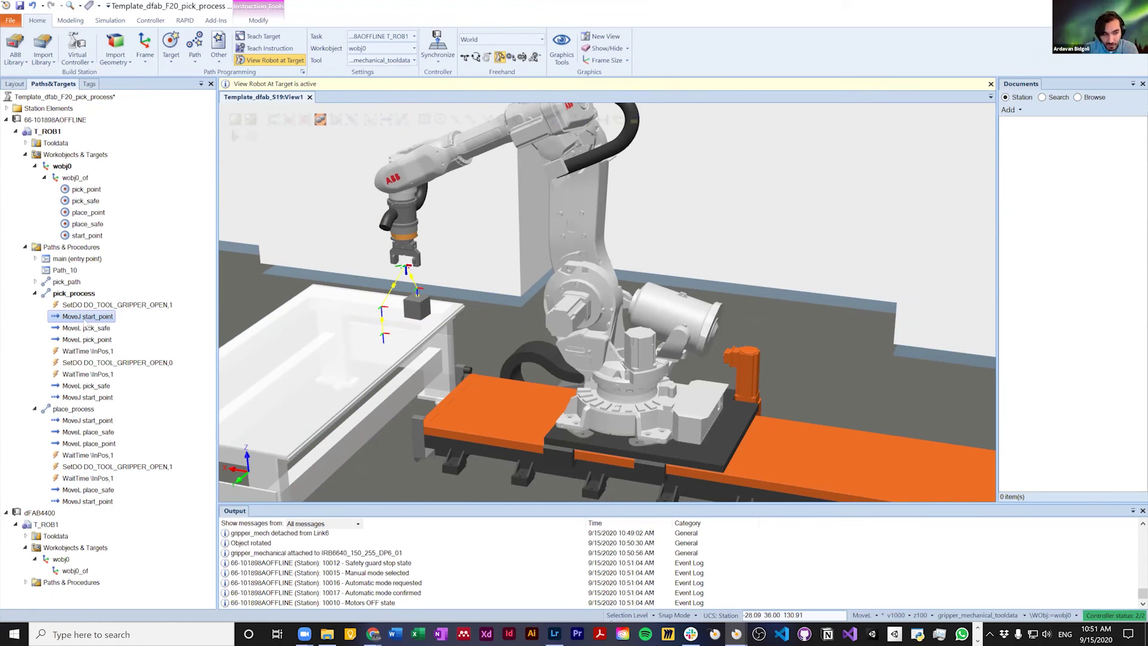
right_click(84, 321)
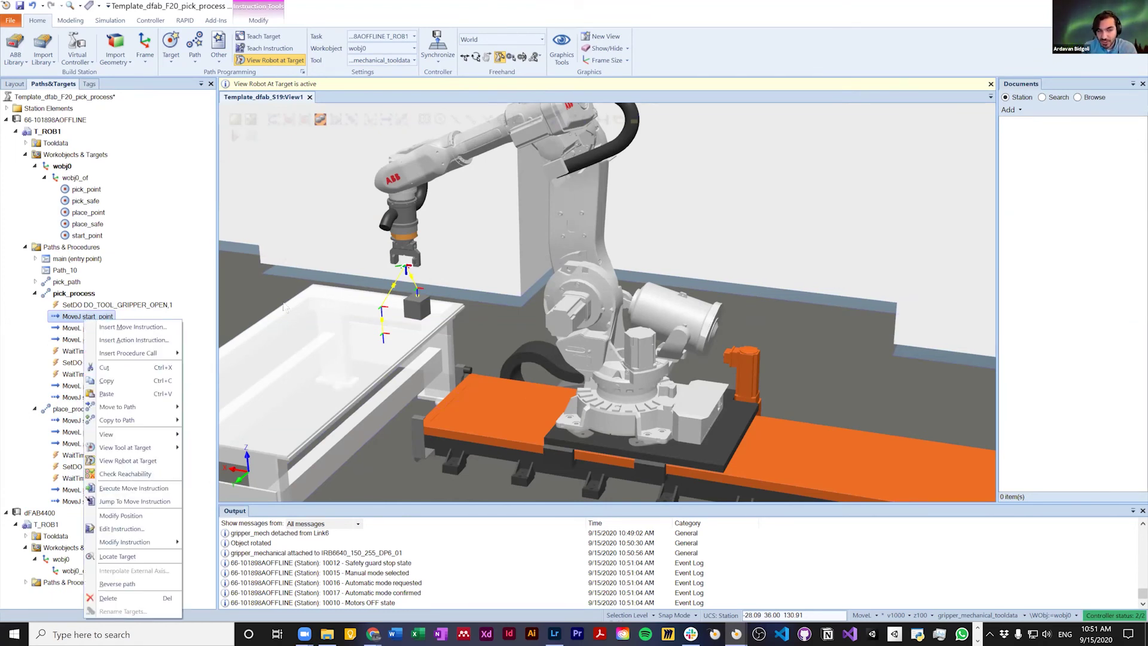
left_click(65, 319)
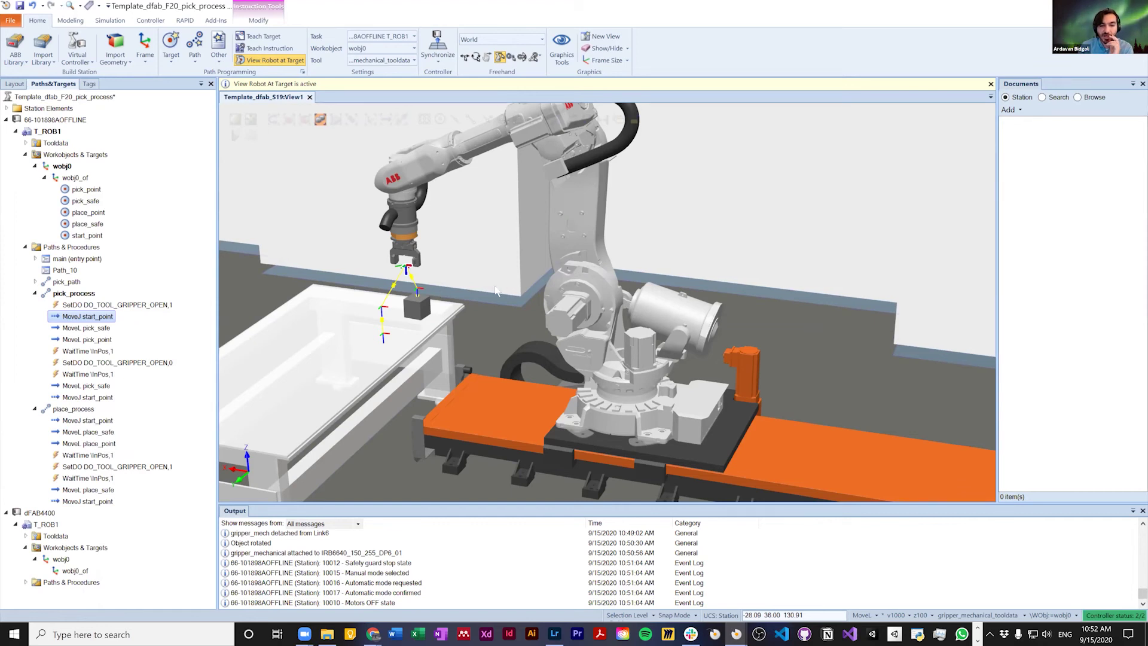
Step: Move the robot along the whole pick_process path to check its motion with the gripper
scroll(428, 215, "down", 3)
scroll(427, 216, "up", 1)
scroll(427, 215, "up", 2)
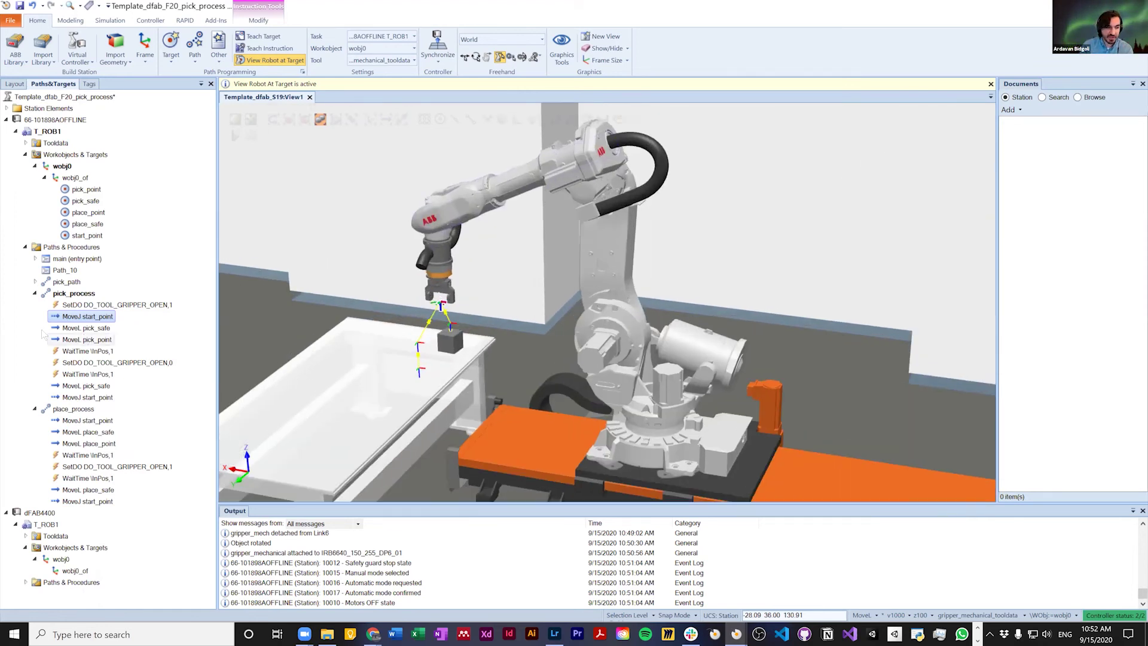
left_click(72, 294)
right_click(72, 293)
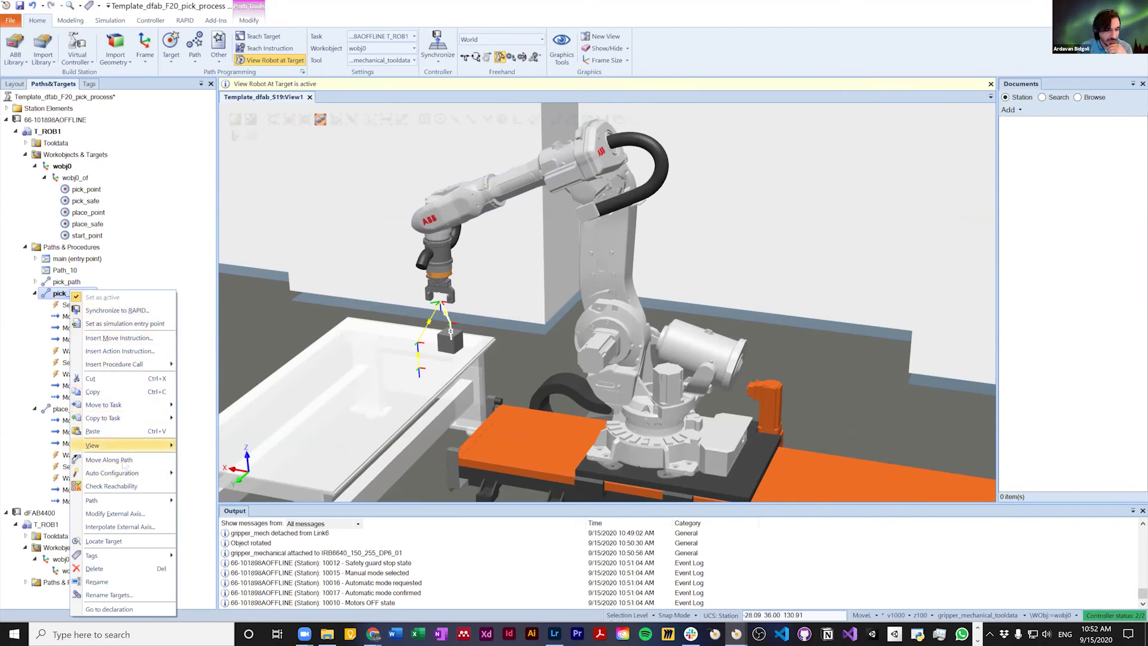
left_click(109, 460)
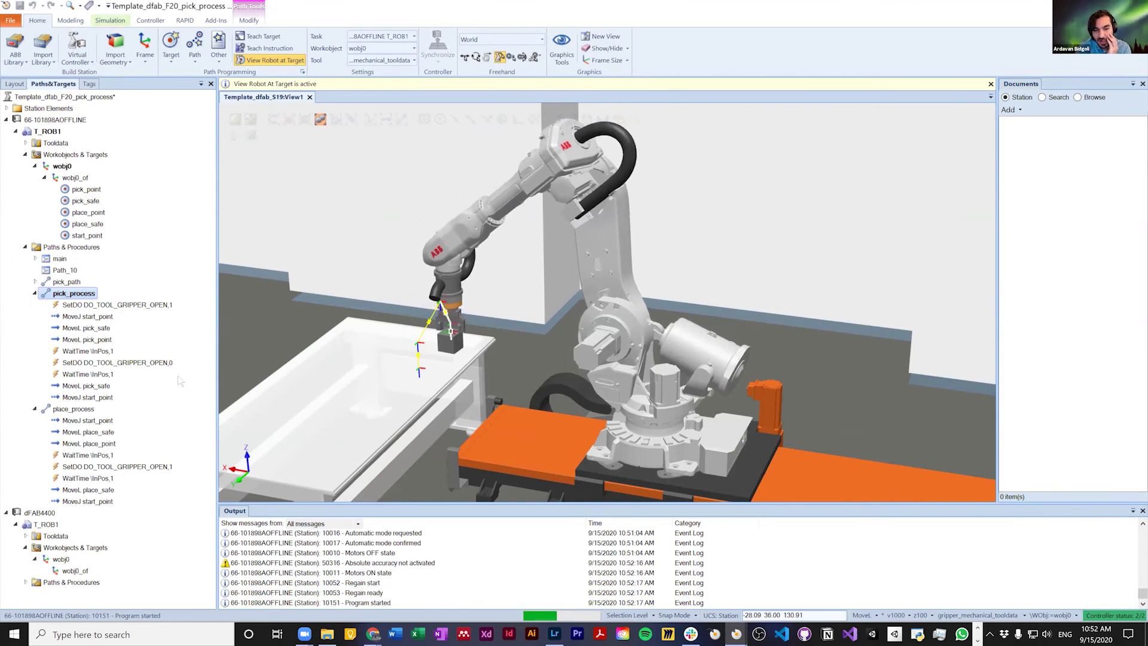
Step: Take a close look at the gripper on the robot flange and open the simulation's Event Manager
left_click(110, 20)
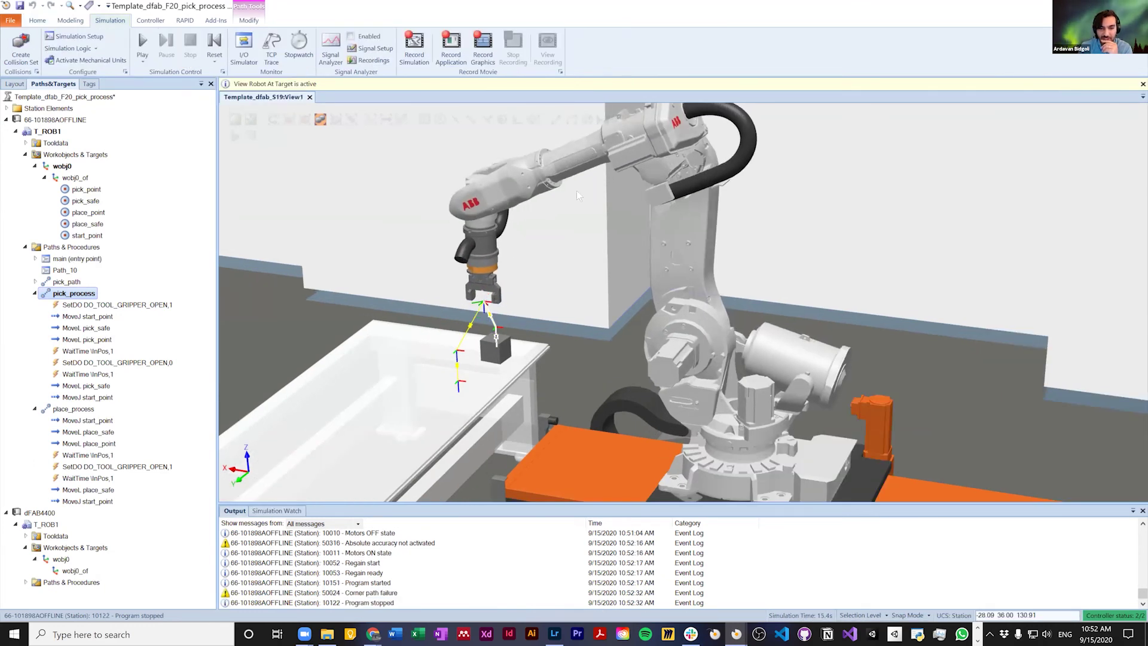
scroll(576, 190, "up", 1)
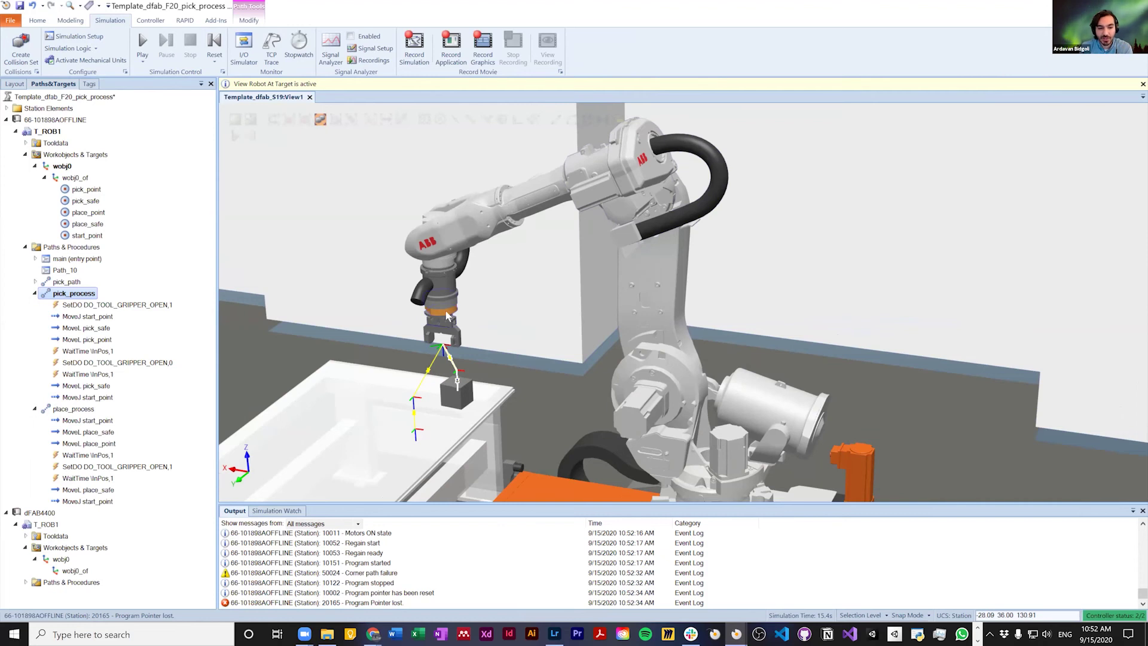
left_click(446, 332)
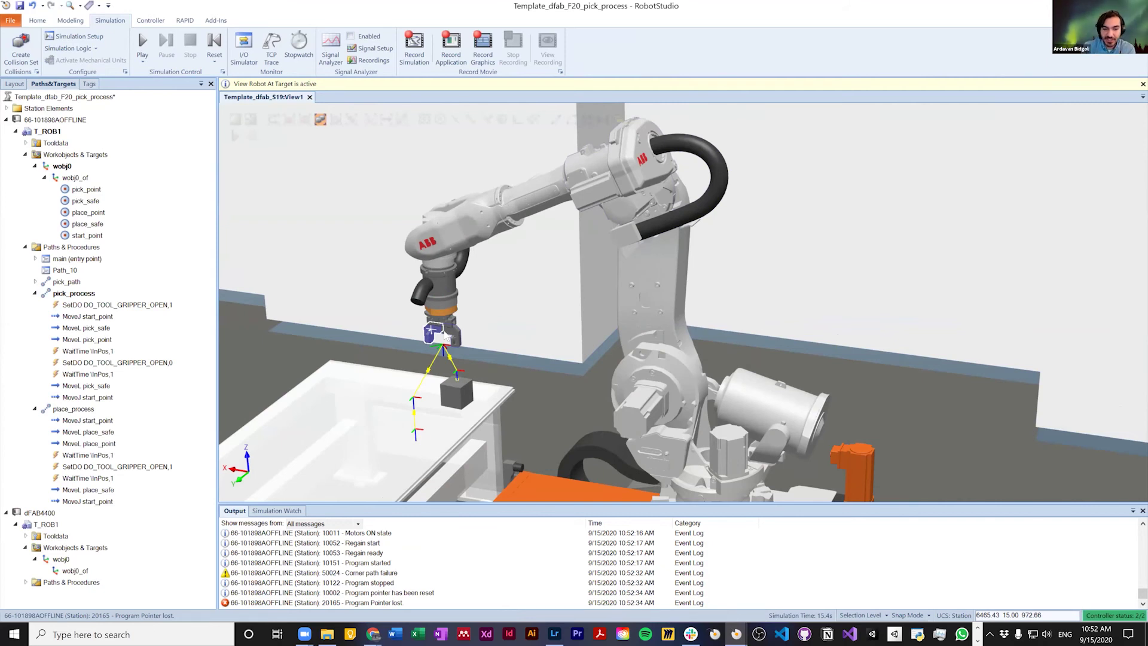
scroll(445, 336, "up", 5)
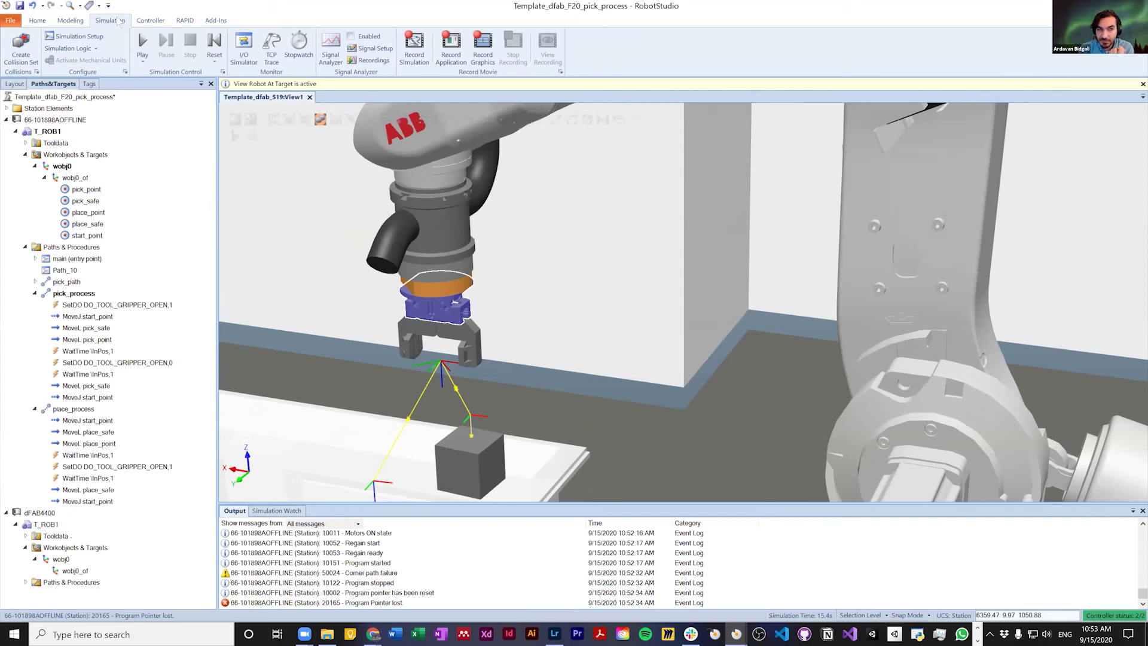
left_click(125, 72)
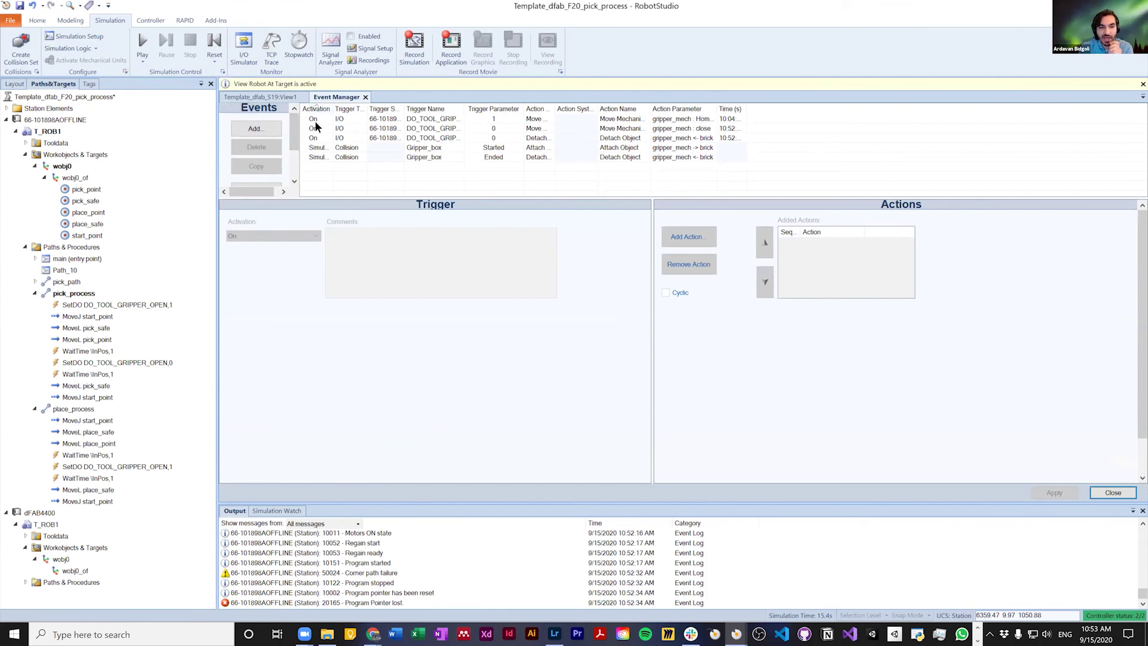
Step: Delete the three existing I/O events triggered by the gripper signal from the event list
left_click(386, 119)
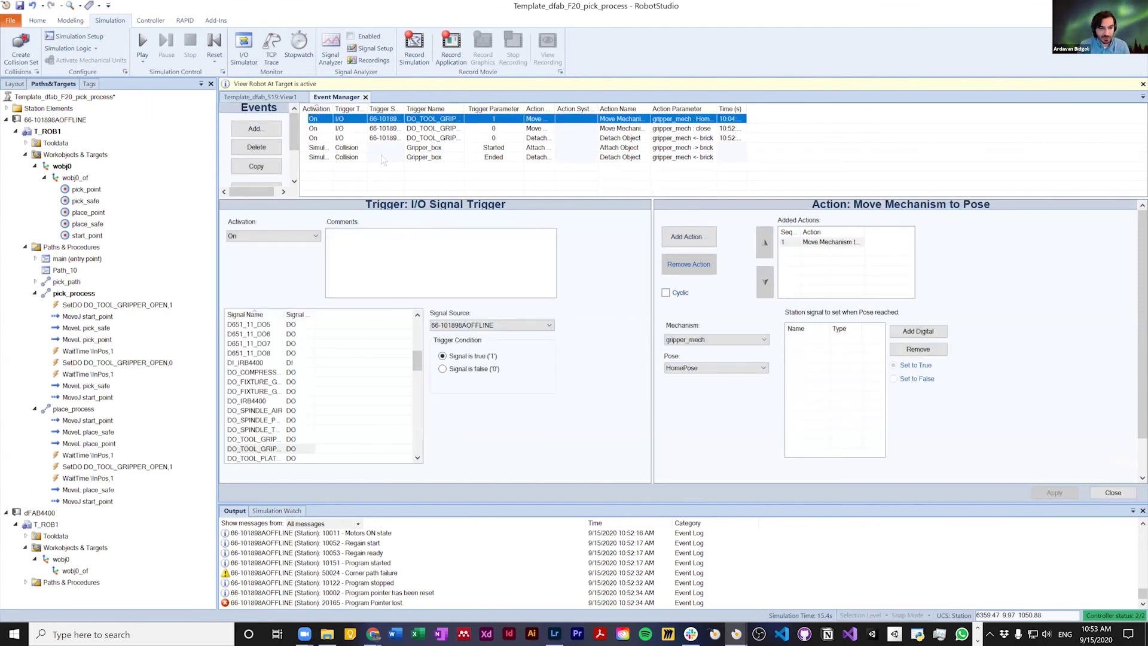
left_click(382, 156, "shift")
left_click(346, 167)
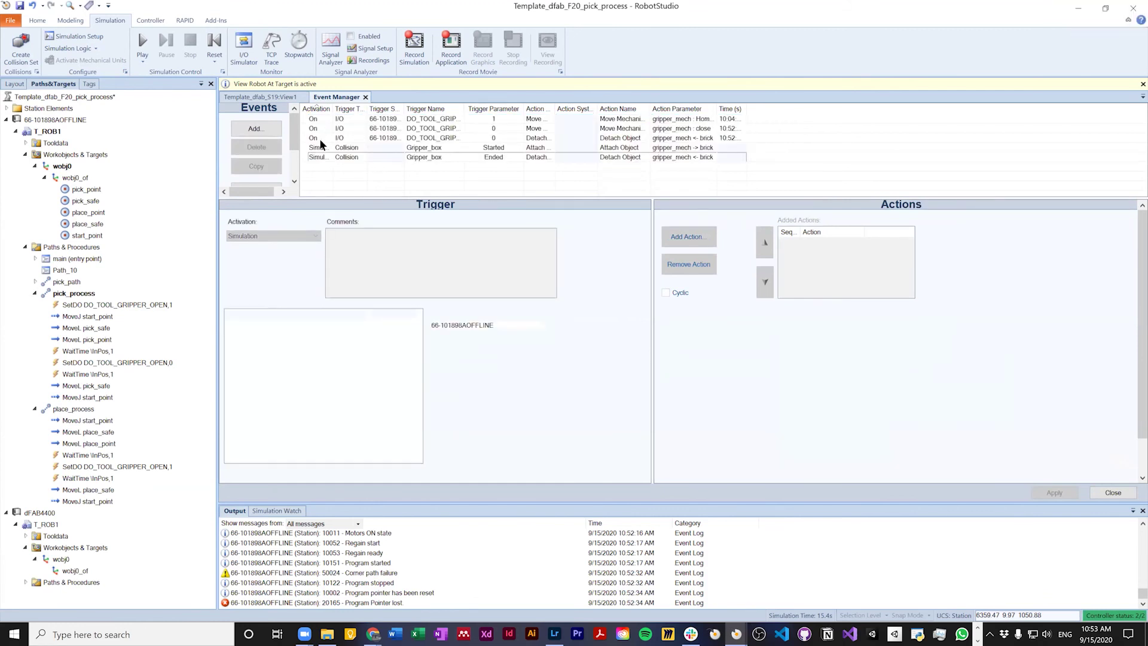
left_click(318, 120)
left_click(255, 147)
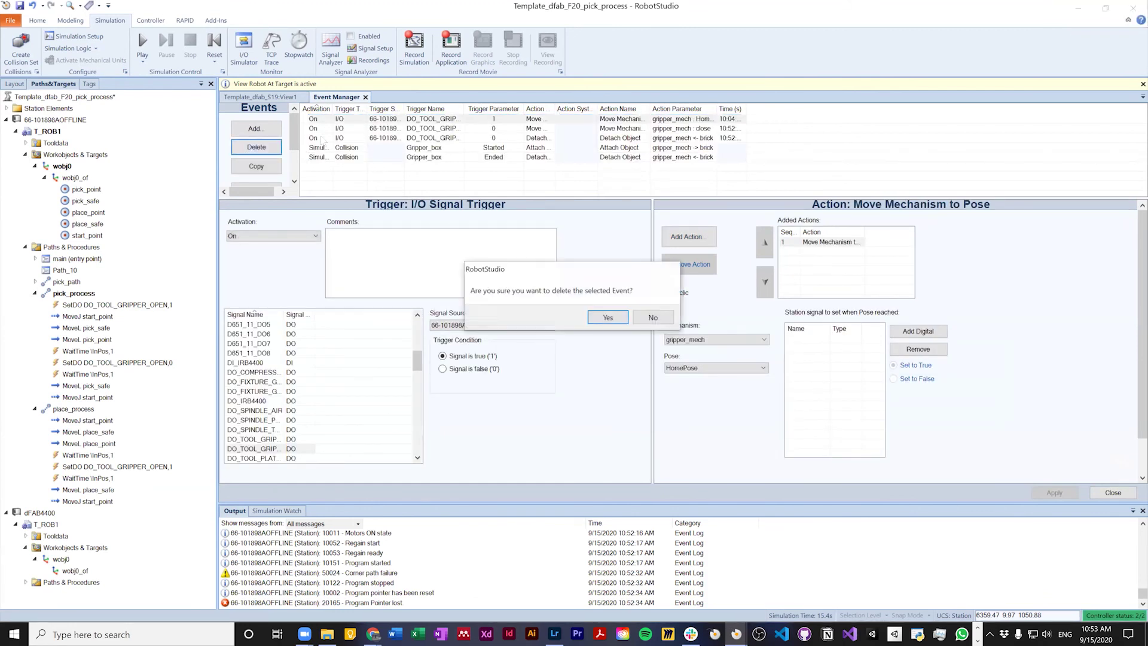
left_click(606, 321)
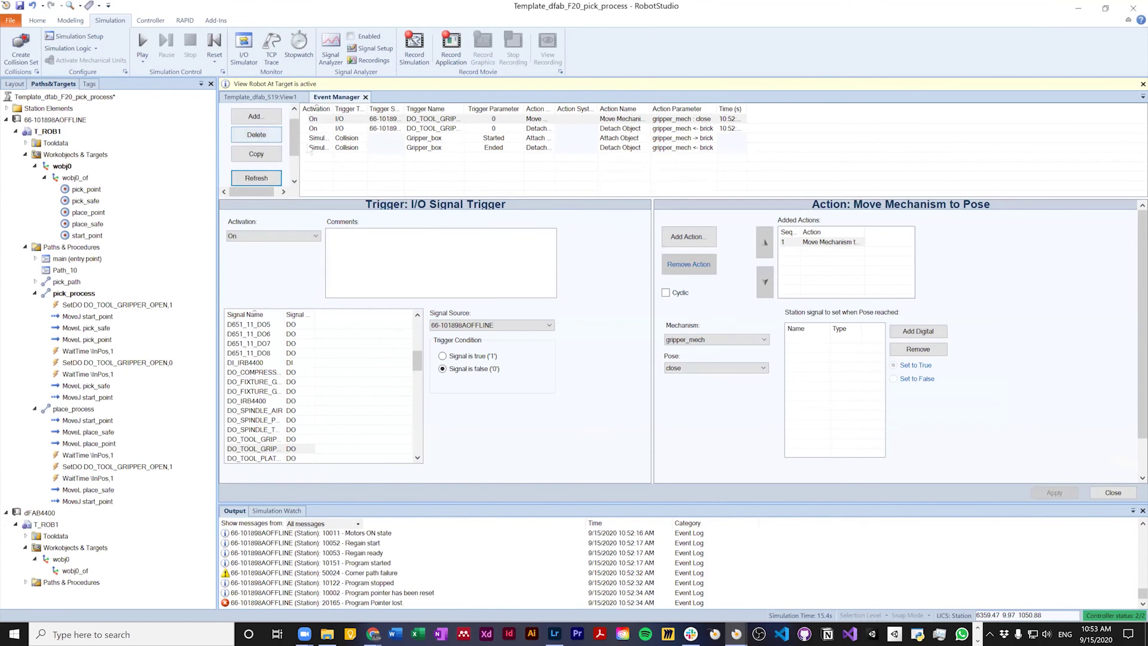
left_click(256, 135)
left_click(604, 321)
left_click(318, 119)
left_click(256, 135)
left_click(606, 317)
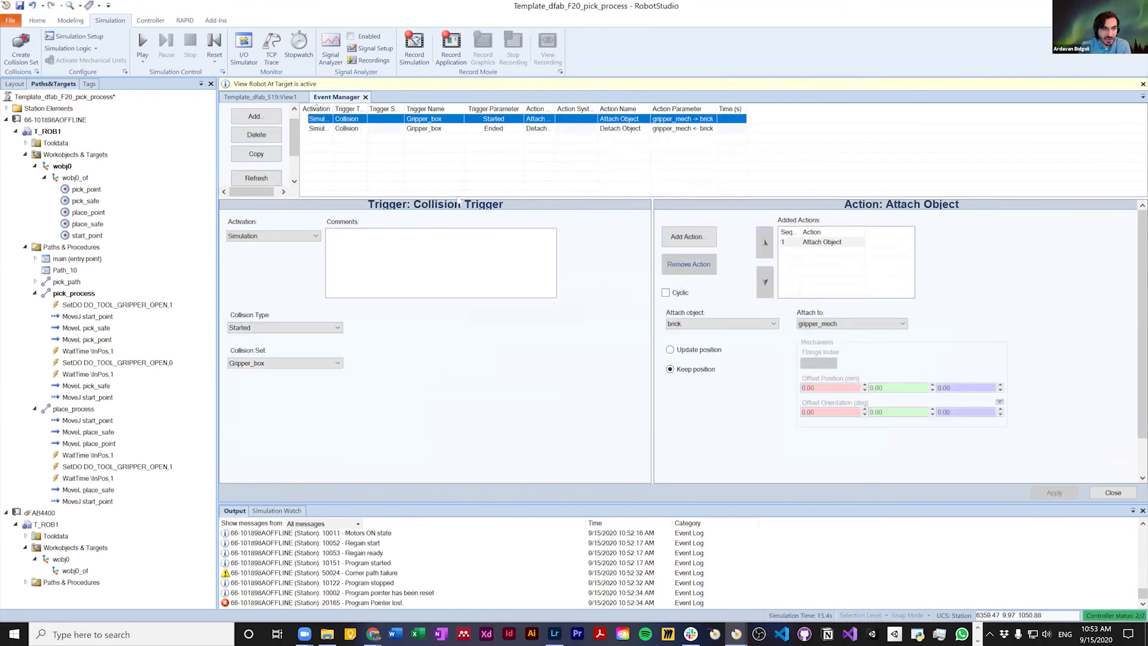
Step: Delete the two Gripper_box collision events that attach and detach the brick
left_click(256, 135)
left_click(607, 317)
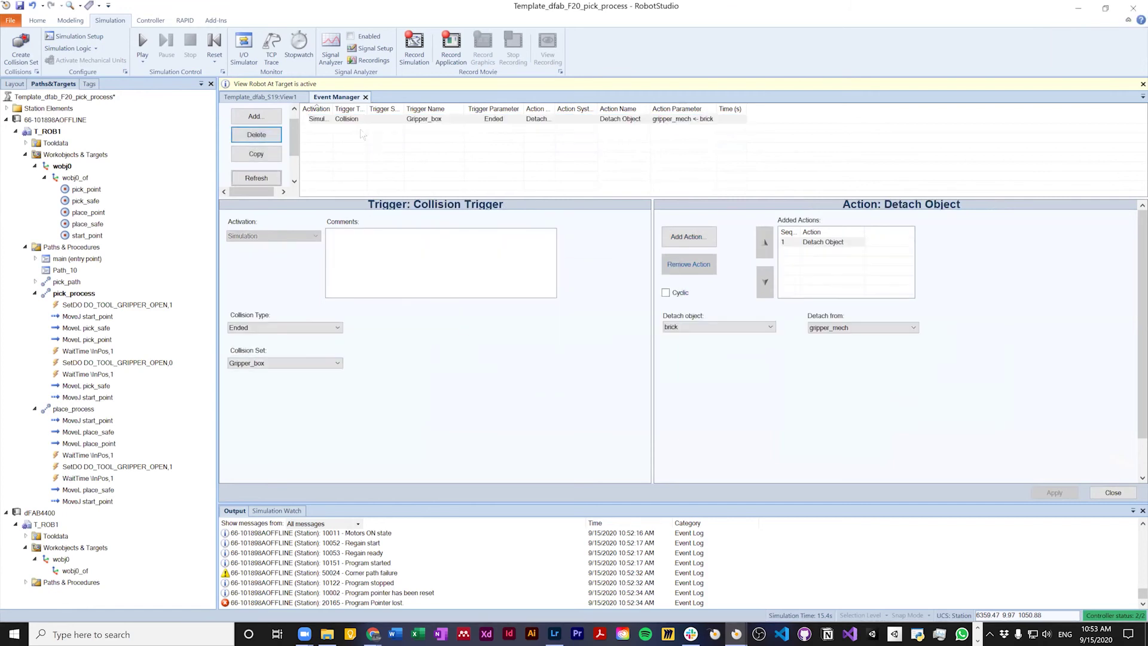
left_click(269, 136)
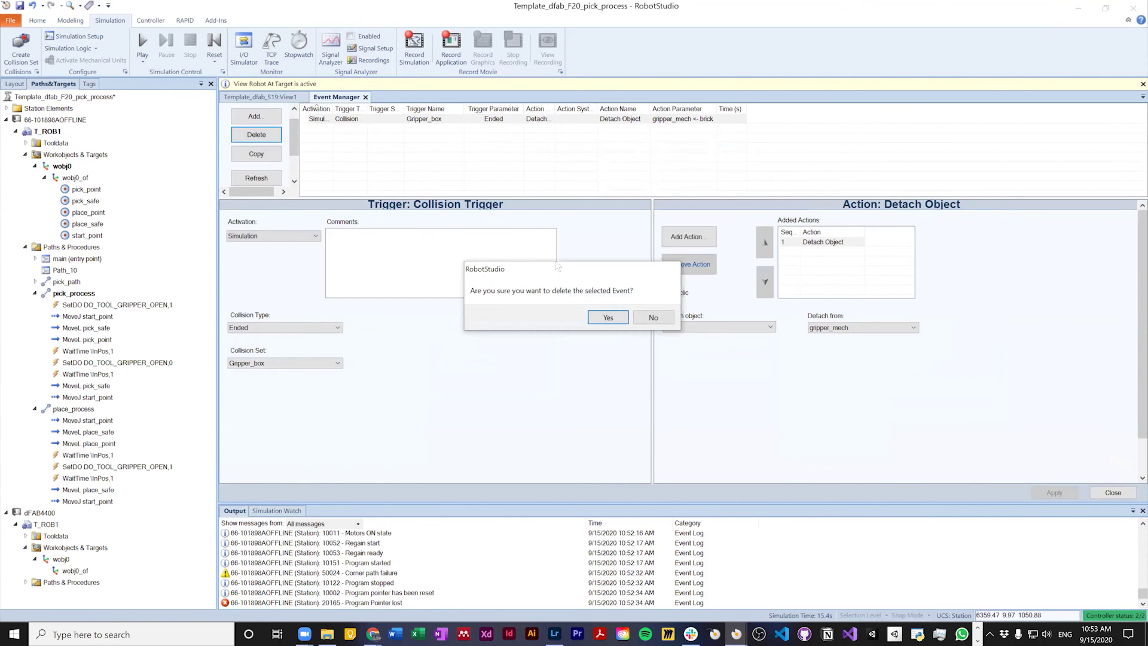
left_click(608, 318)
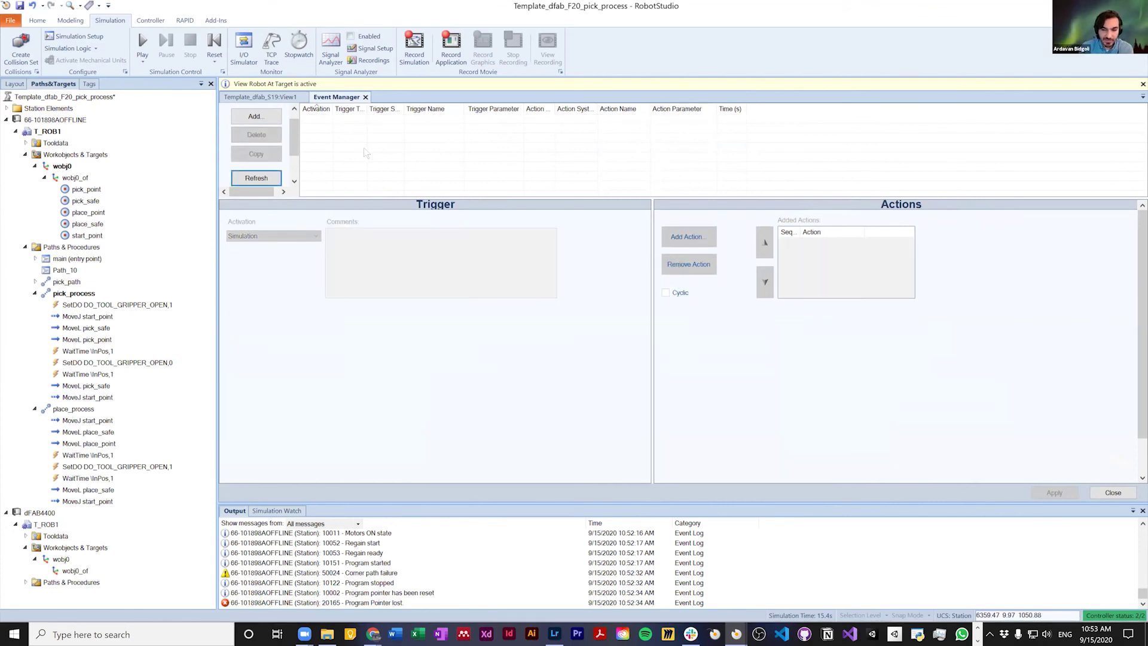
Step: Create a new event with activation On and an I/O trigger for DO_TOOL_GRIPPER_OPEN being true ('1')
left_click_drag(386, 198, 392, 238)
left_click_drag(292, 152, 292, 141)
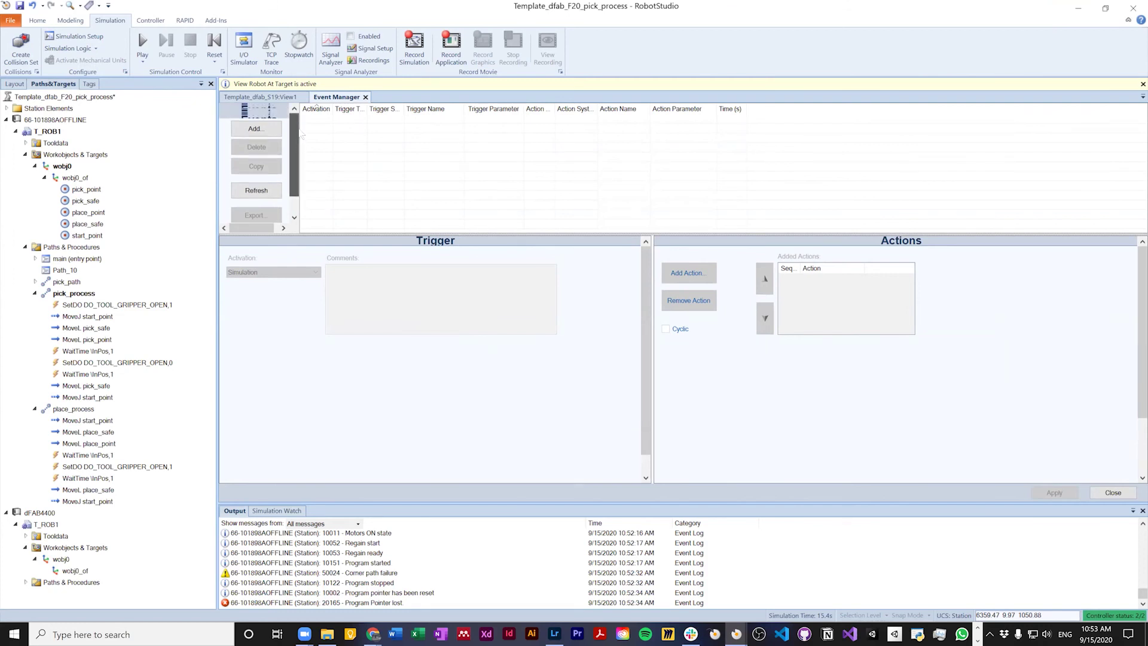
left_click(255, 129)
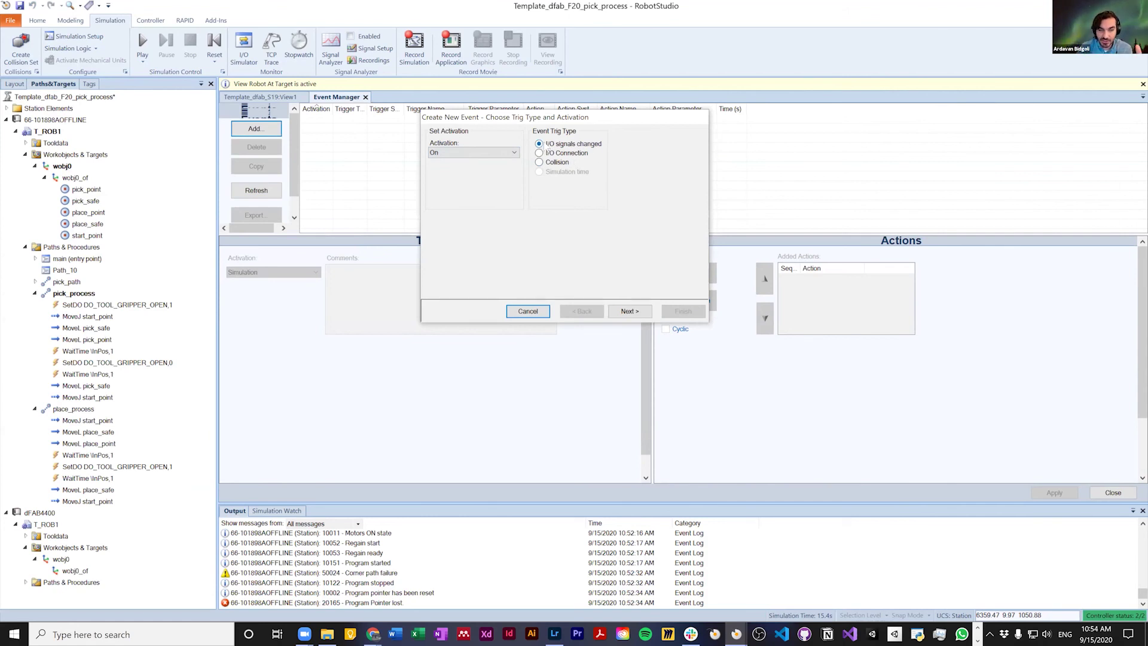
left_click(449, 154)
left_click(453, 154)
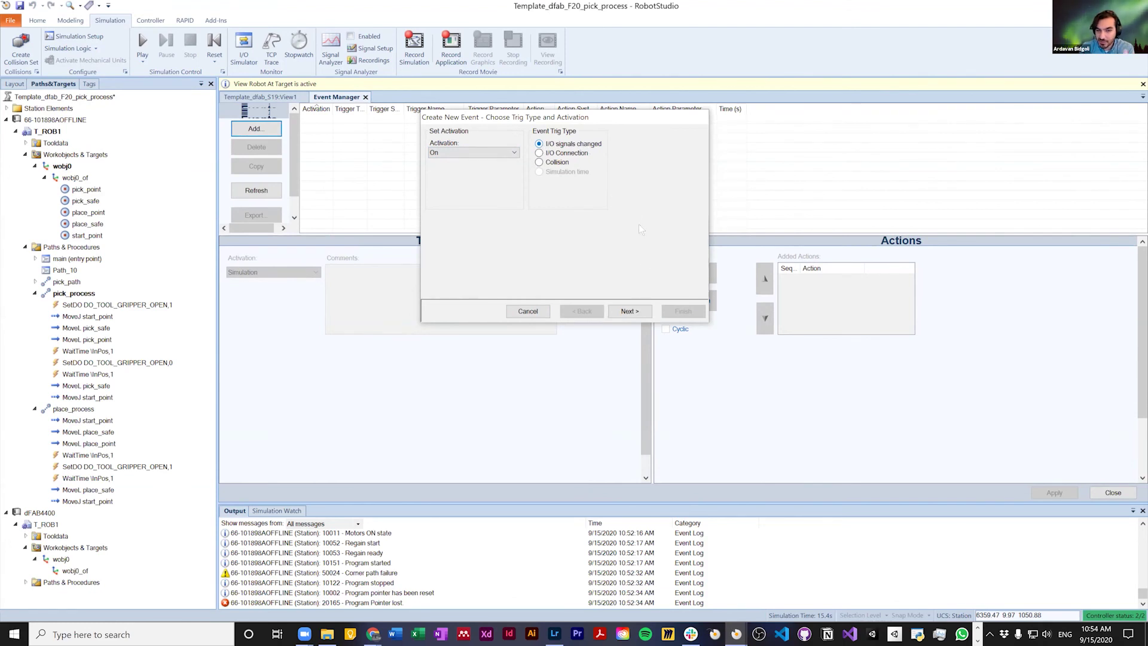
left_click(629, 311)
left_click_drag(568, 156, 568, 210)
left_click_drag(486, 133, 550, 134)
mouse_move(567, 211)
left_mouse_down()
mouse_move(566, 231)
mouse_move(566, 188)
left_mouse_up()
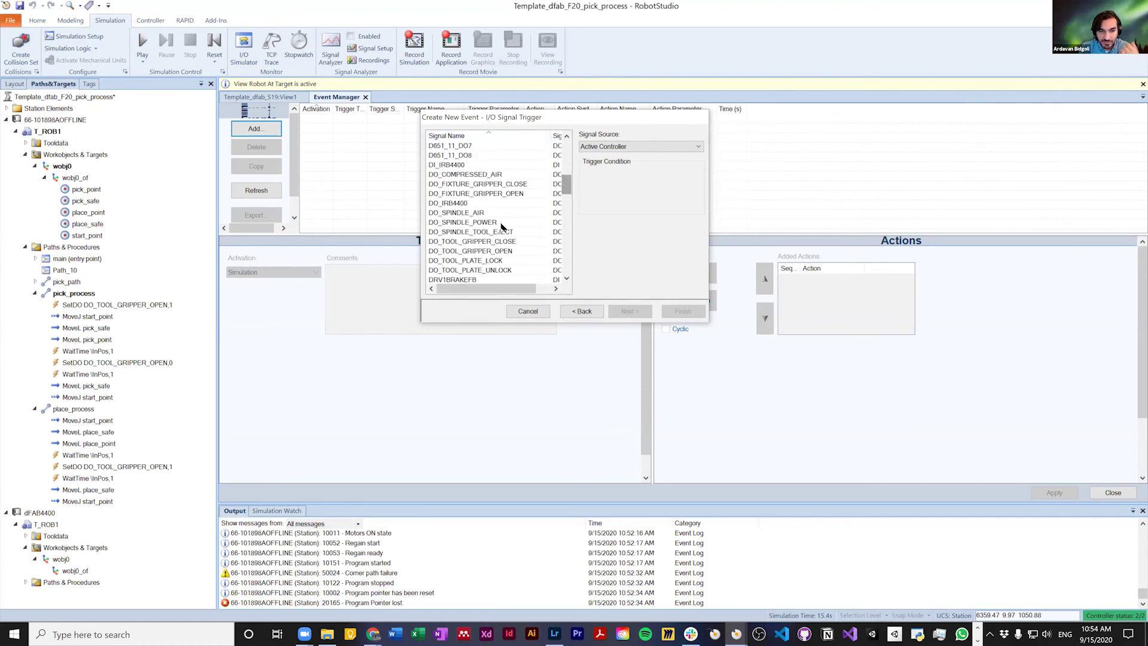
left_click(495, 254)
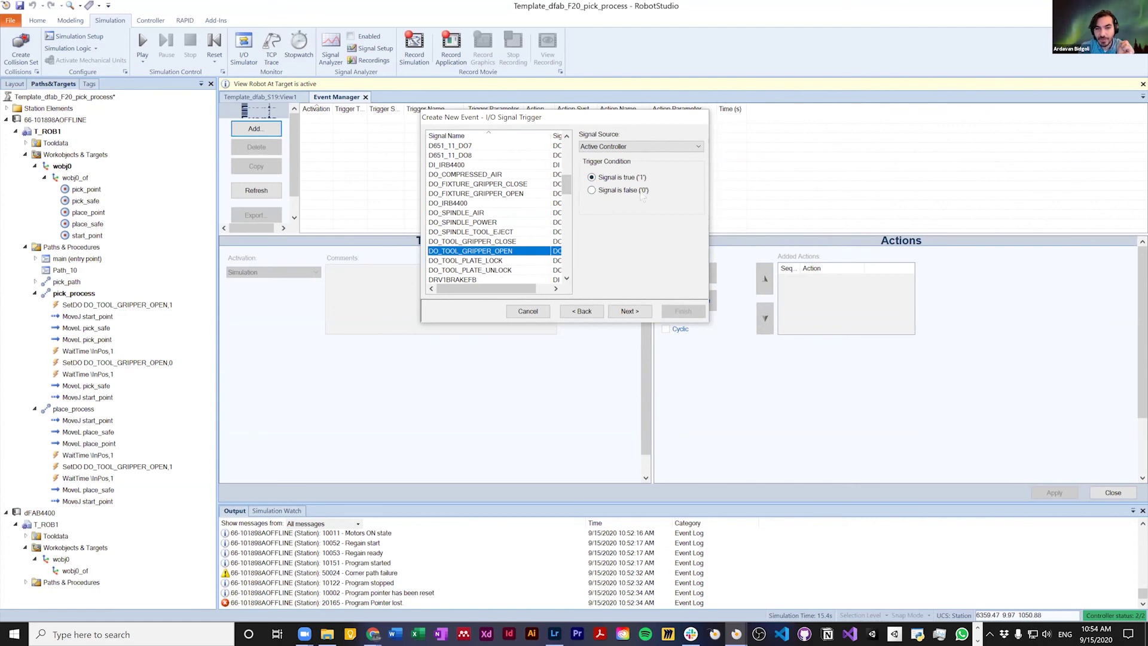
left_click(637, 309)
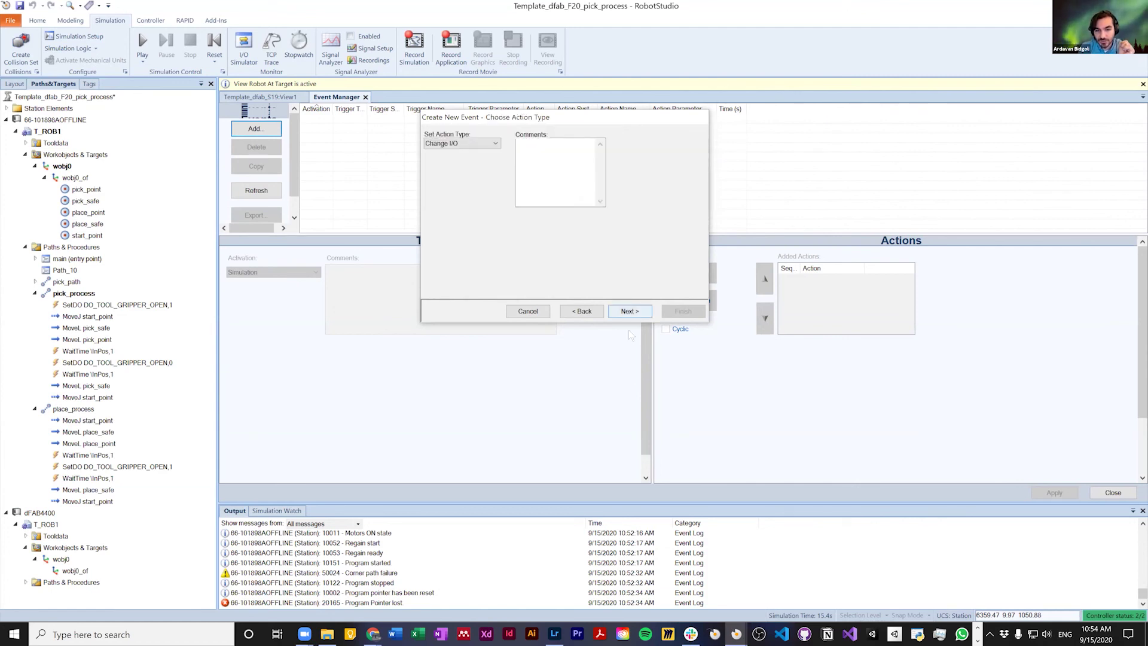
Step: Choose Move Mechanism to Pose as the new event's action type
left_click(467, 143)
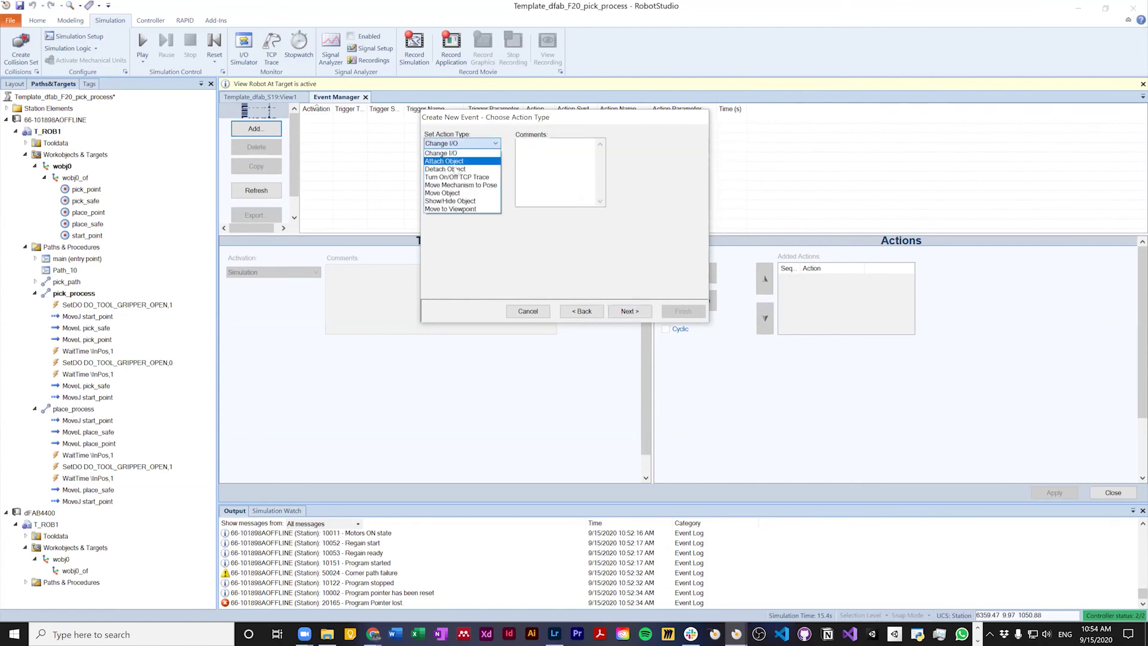
left_click(487, 185)
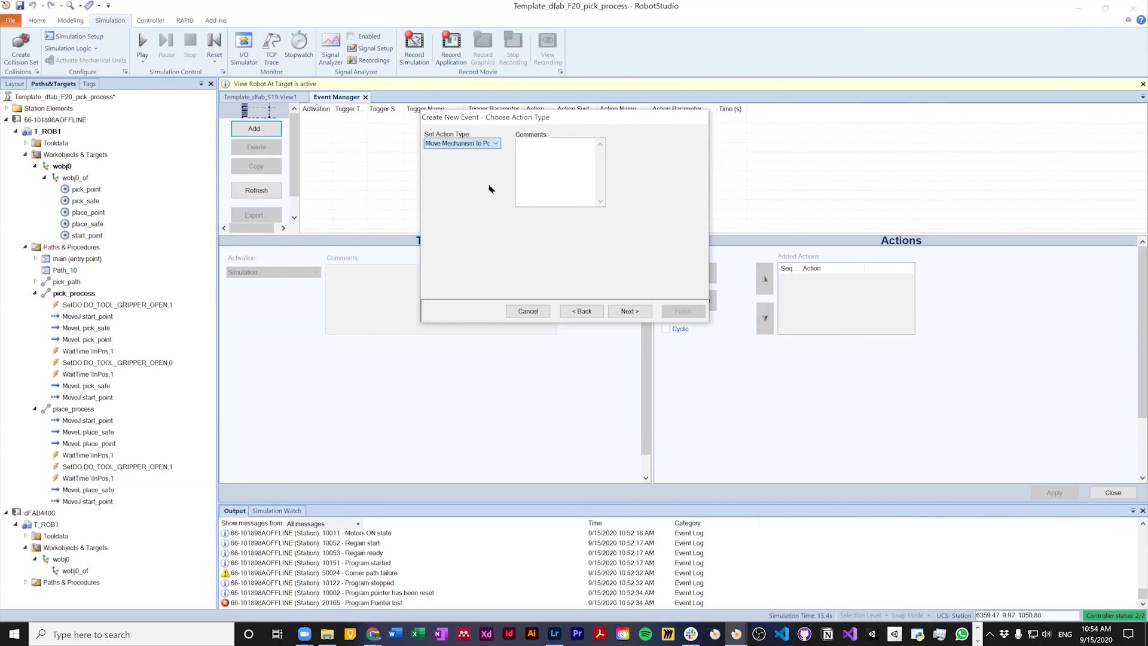
left_click(485, 145)
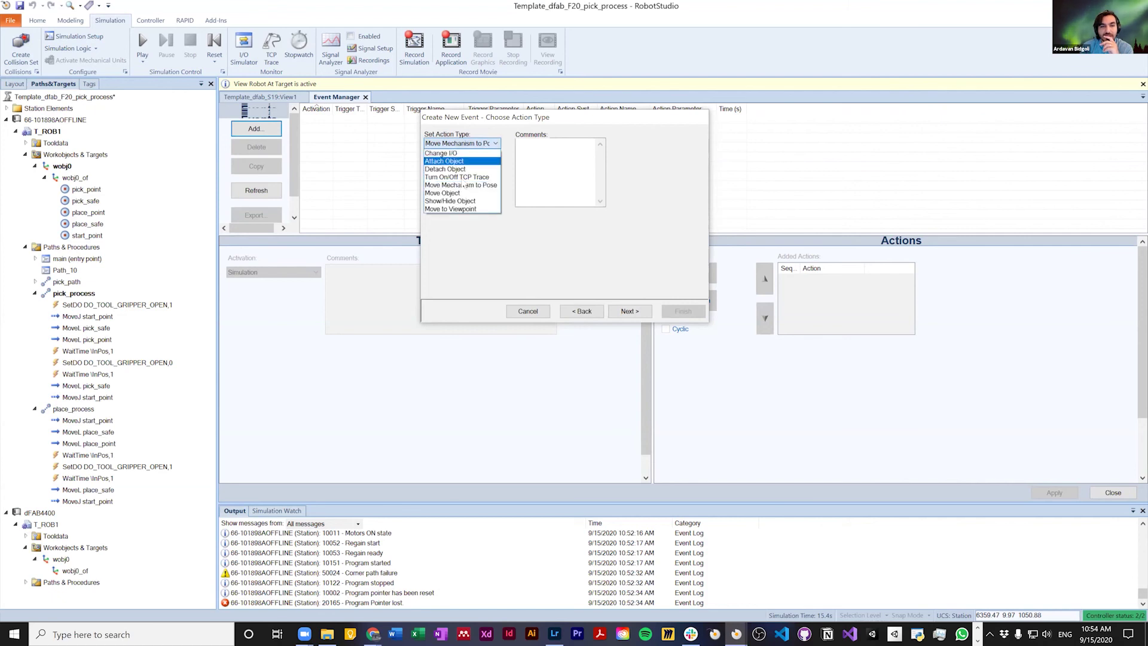
left_click(490, 186)
left_click(494, 143)
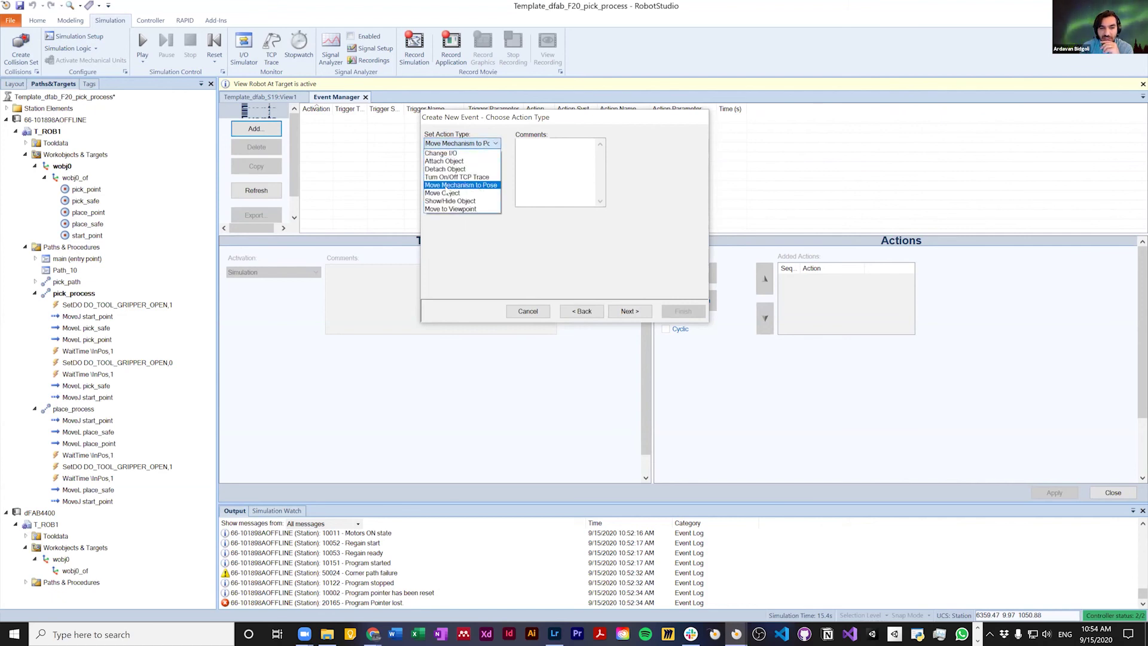
left_click(497, 186)
left_click(628, 311)
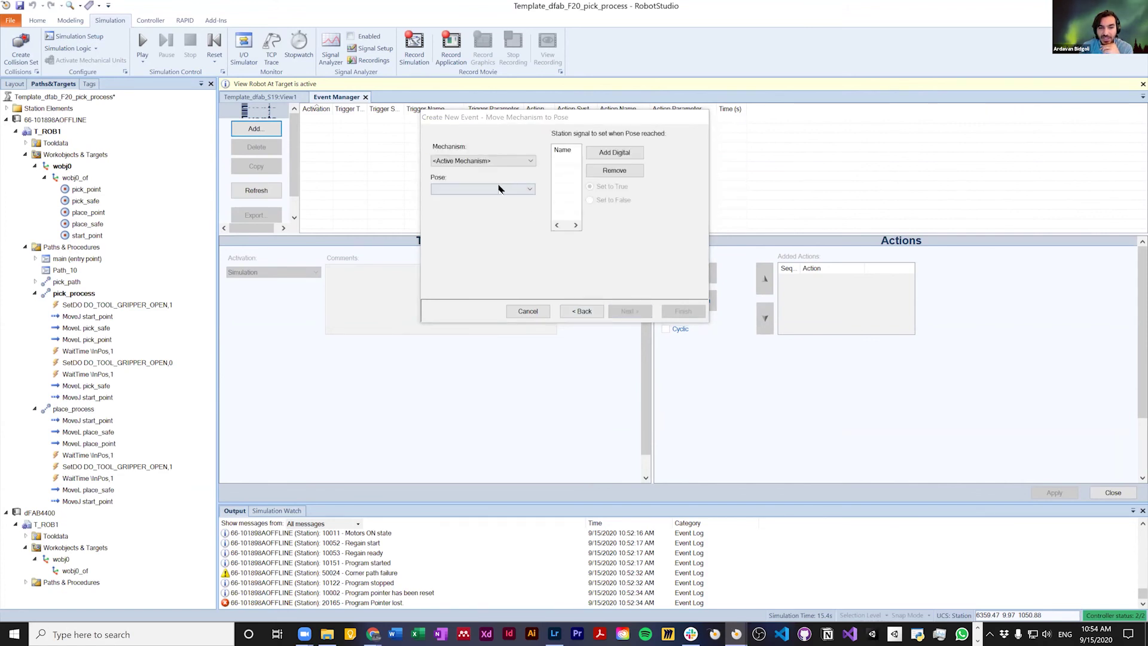
Step: Have the event move gripper_mechanical to the Opened pose and finish creating it
left_click(495, 162)
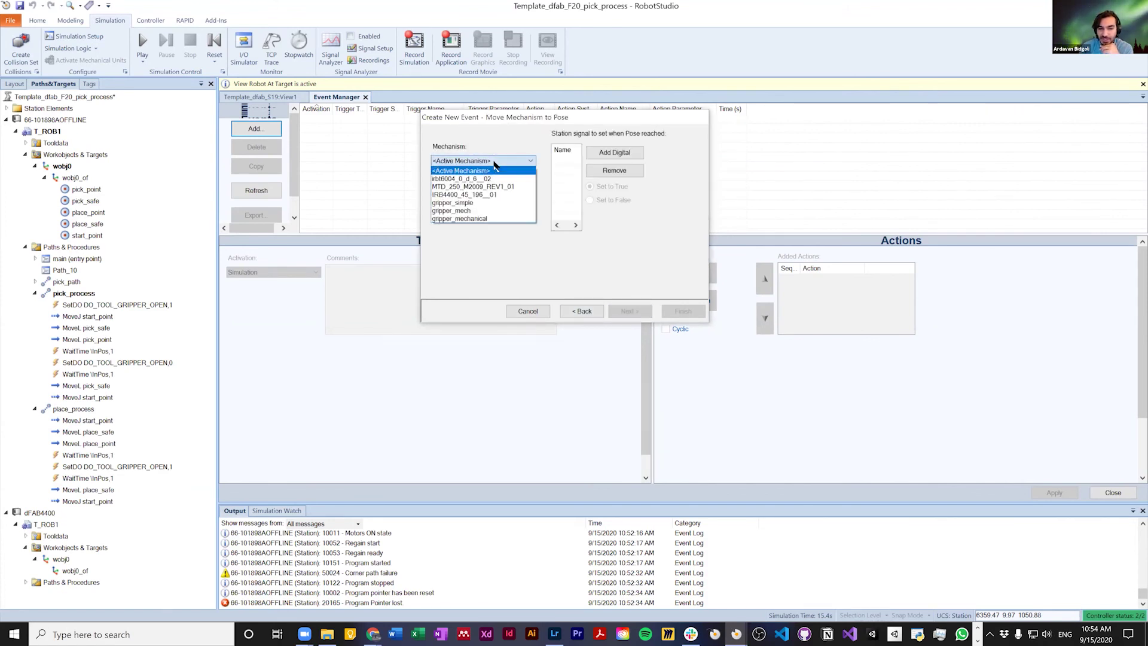
left_click(443, 219)
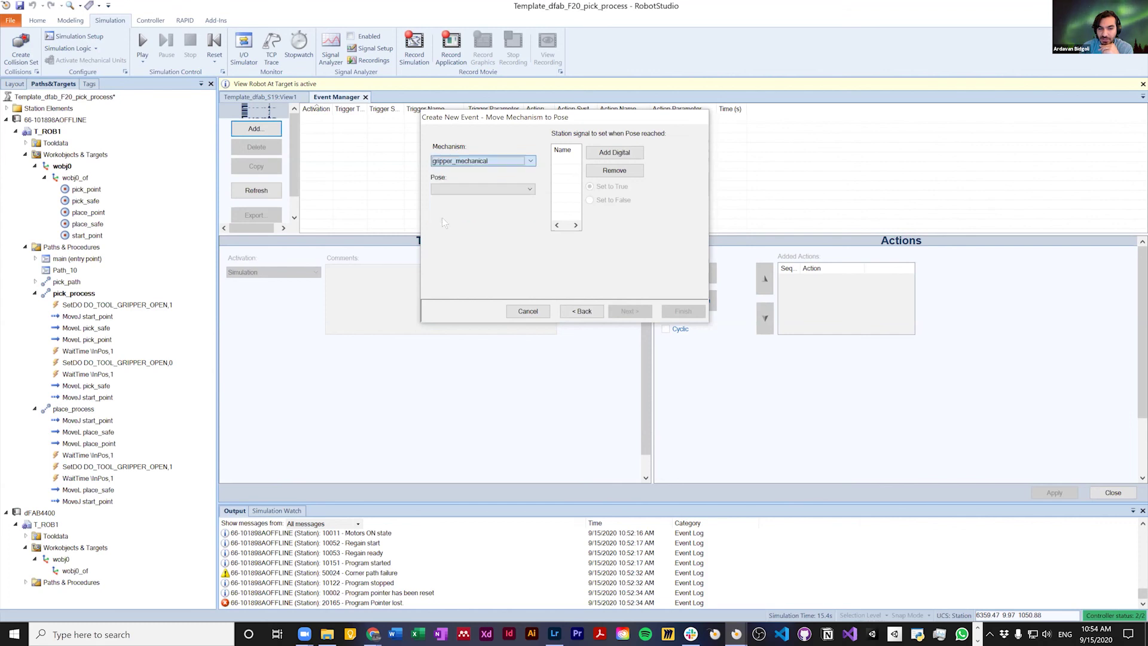
left_click(503, 185)
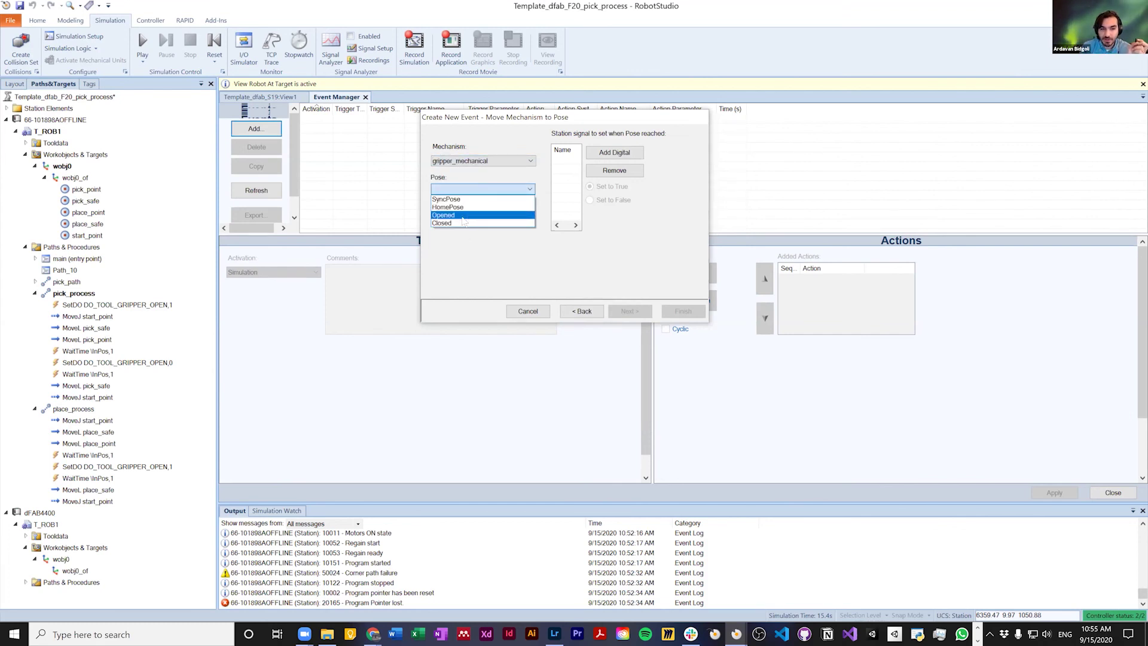
left_click(464, 215)
left_click(673, 310)
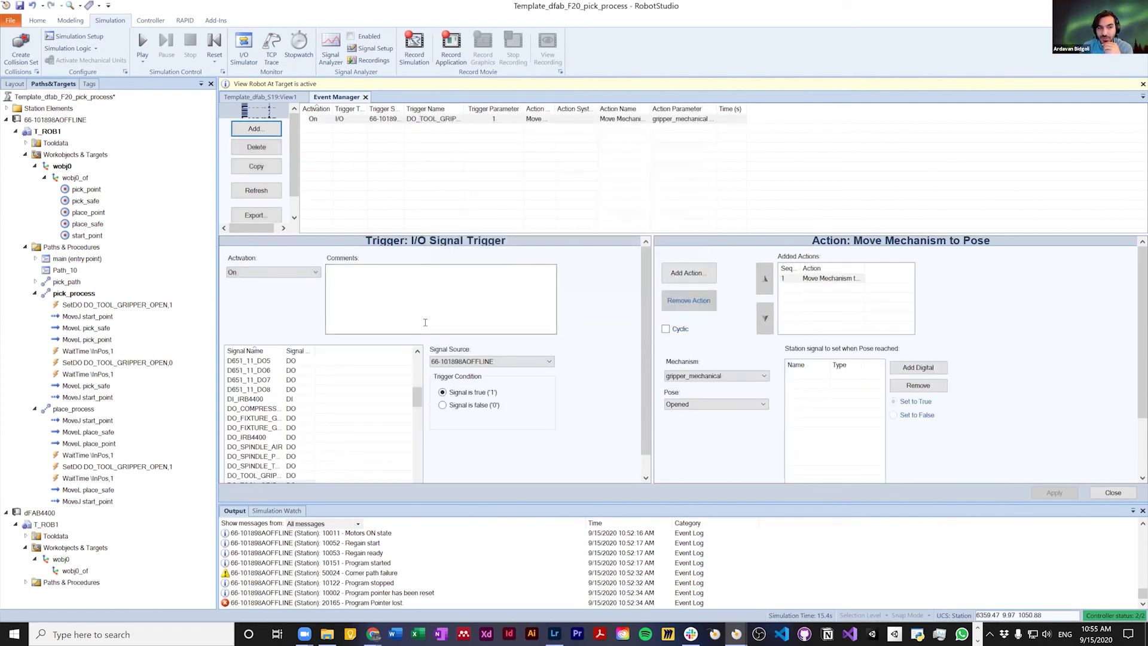
Step: Create a second event with activation On and an I/O trigger for DO_TOOL_GRIPPER_OPEN being false ('0')
left_click(255, 128)
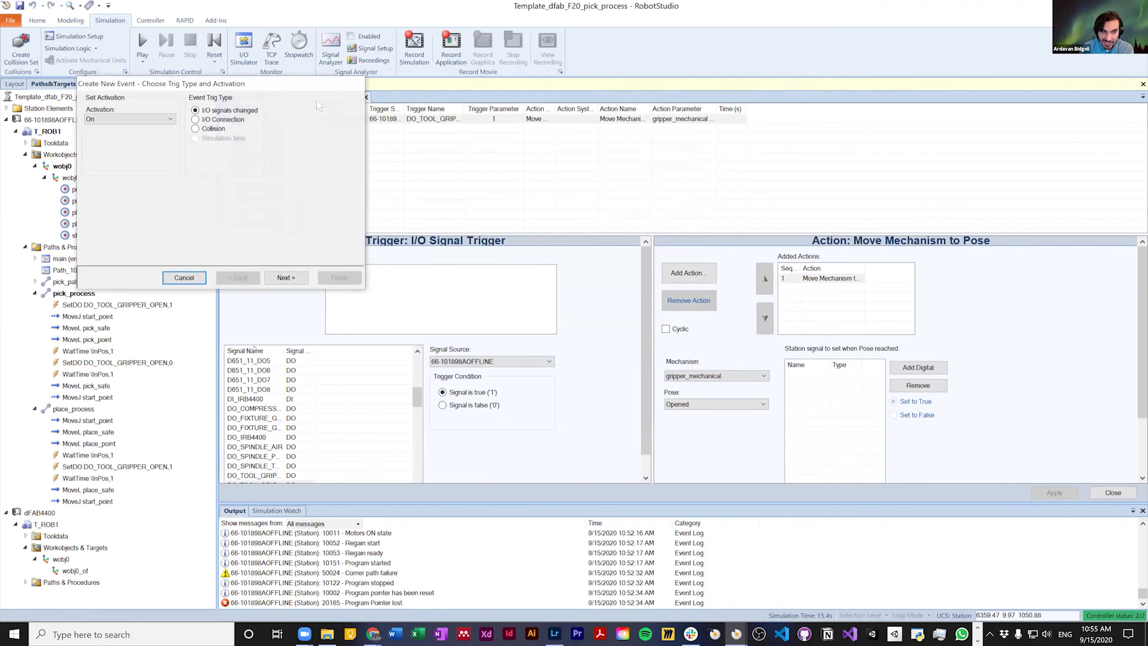
left_click(449, 177)
left_click(440, 187)
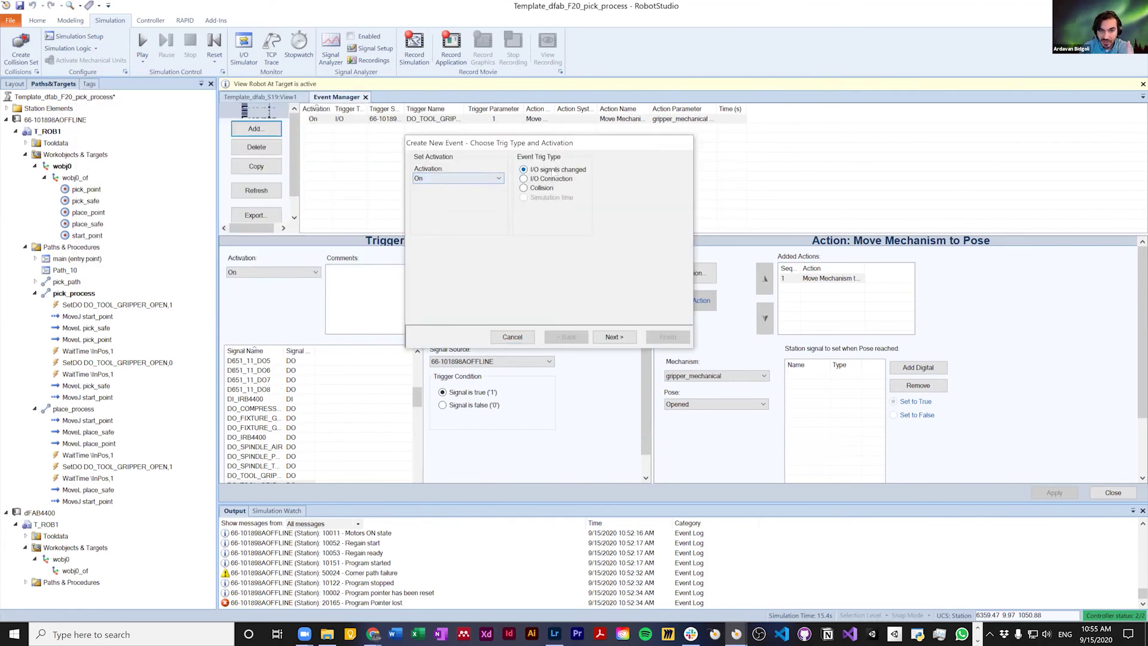
left_click(613, 337)
scroll(554, 219, "down", 3)
scroll(552, 216, "down", 6)
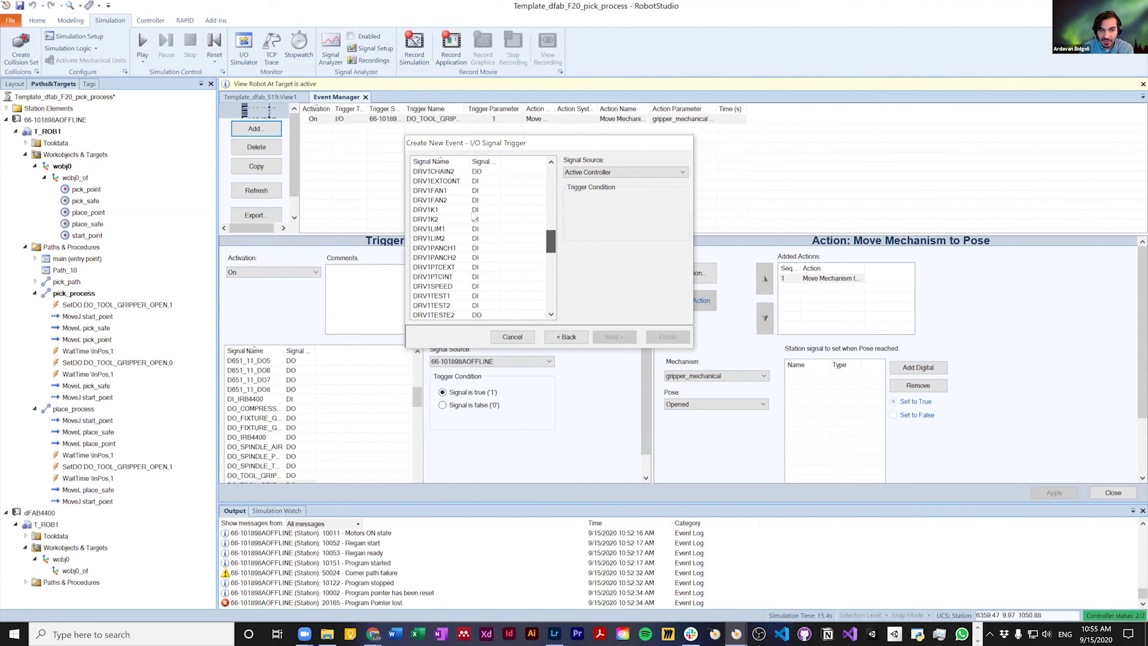
scroll(478, 218, "up", 5)
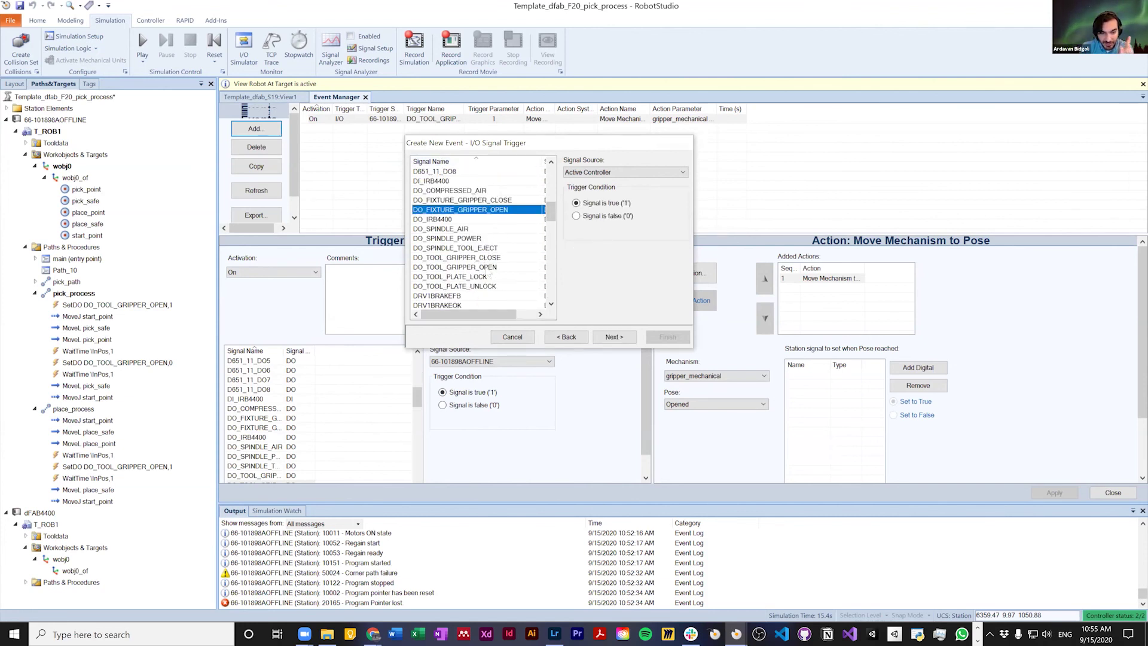
left_click(472, 268)
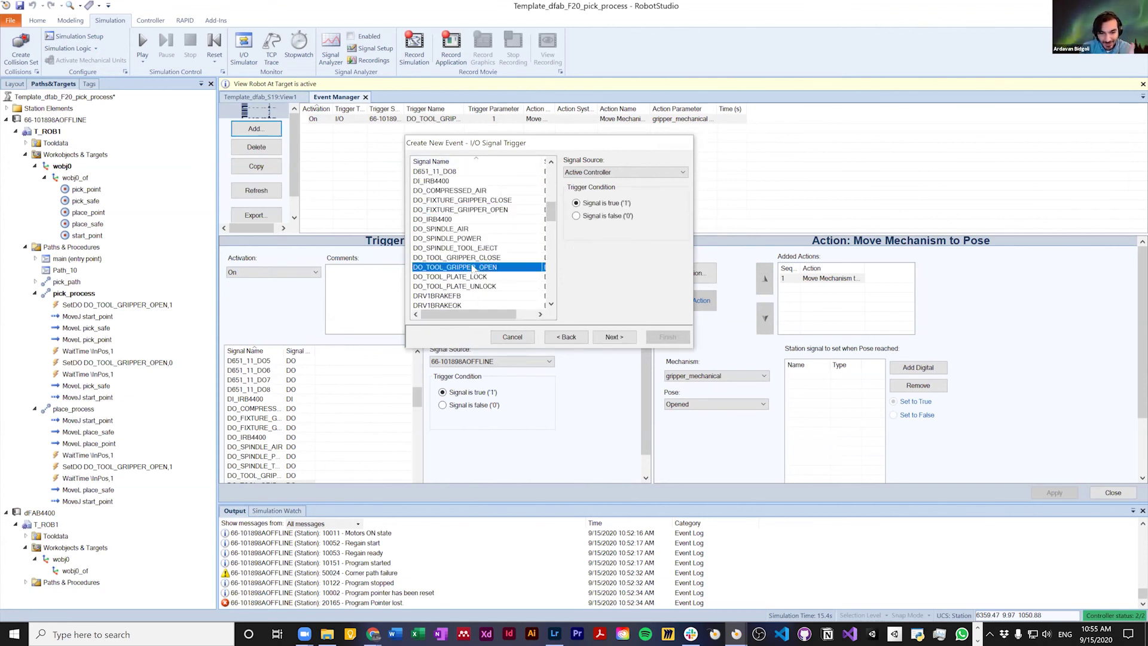
left_click(576, 216)
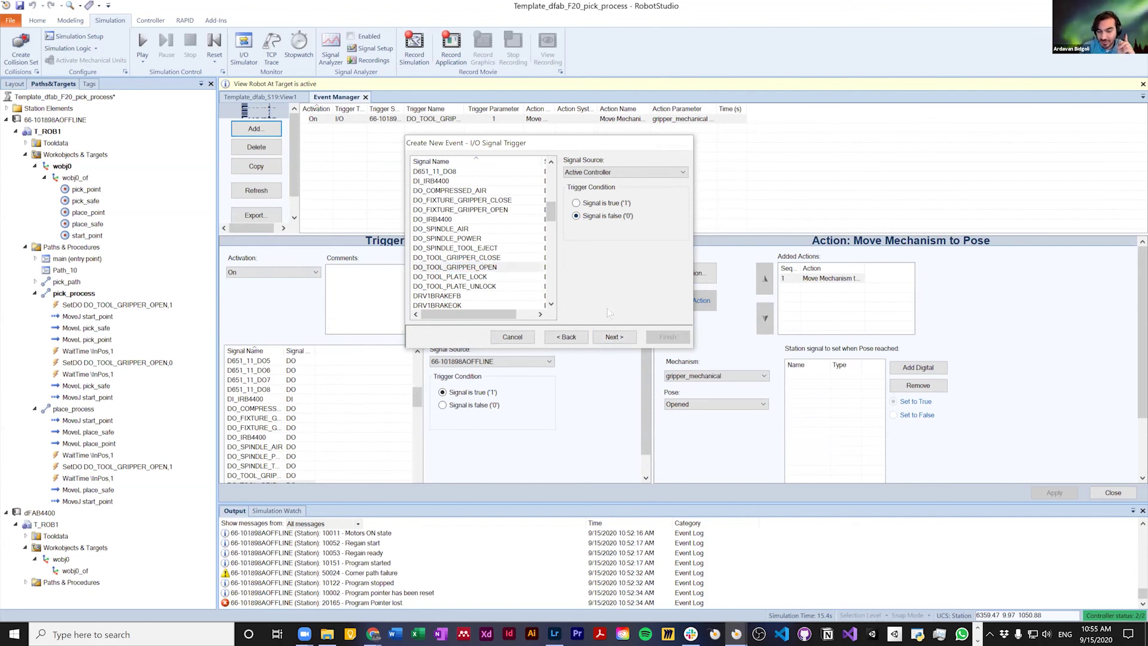
left_click(614, 337)
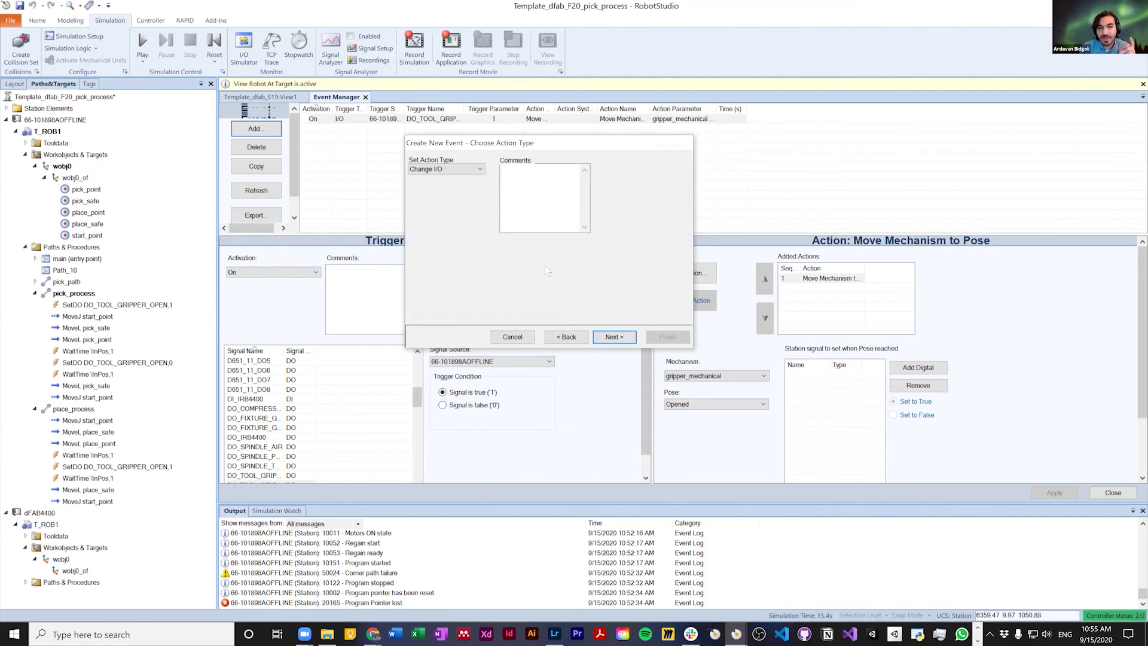
Step: Set the new event's action to Move Mechanism to Pose with gripper_mechanical in the Closed pose, and finish creating it
left_click(450, 168)
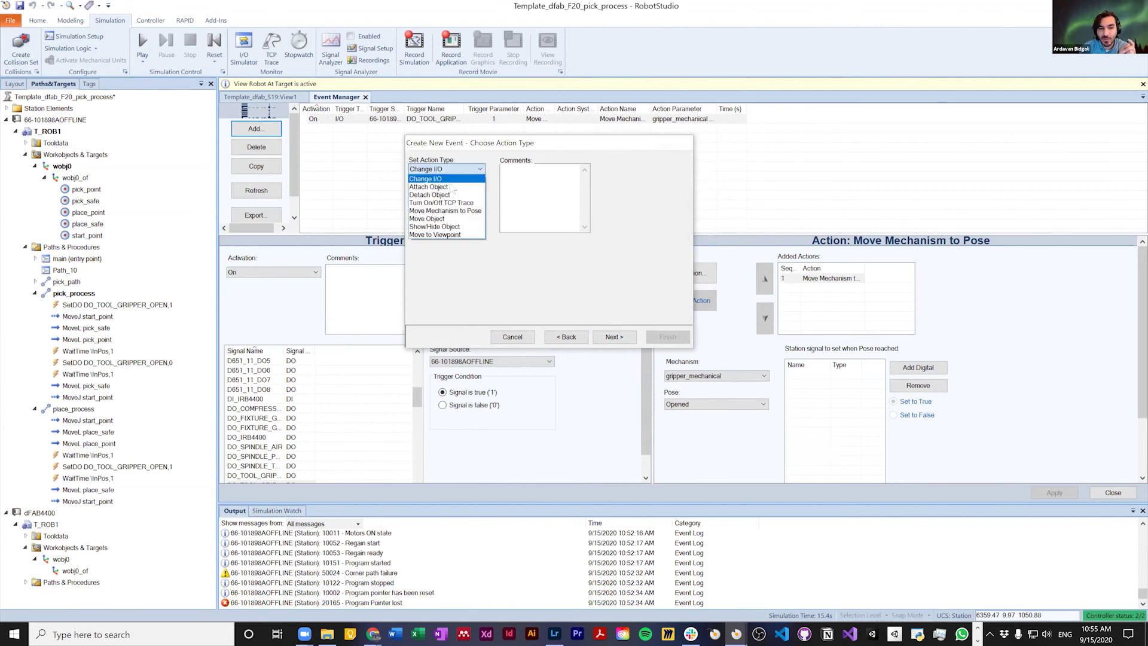
left_click(465, 211)
left_click(609, 337)
left_click(483, 187)
left_click(477, 245)
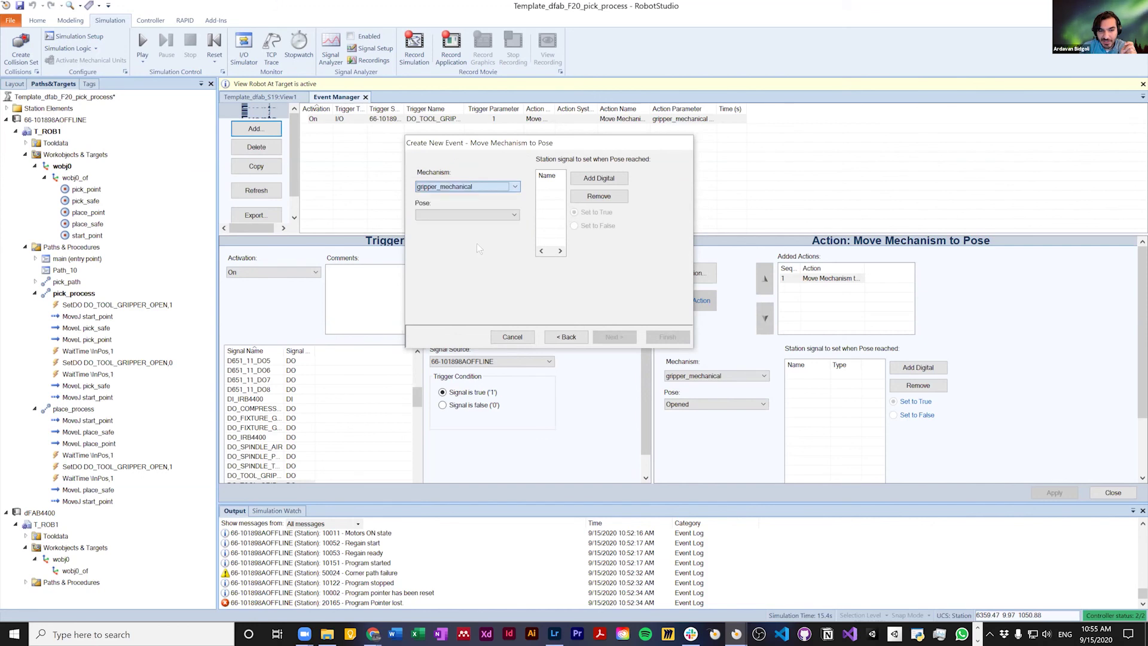
left_click(489, 215)
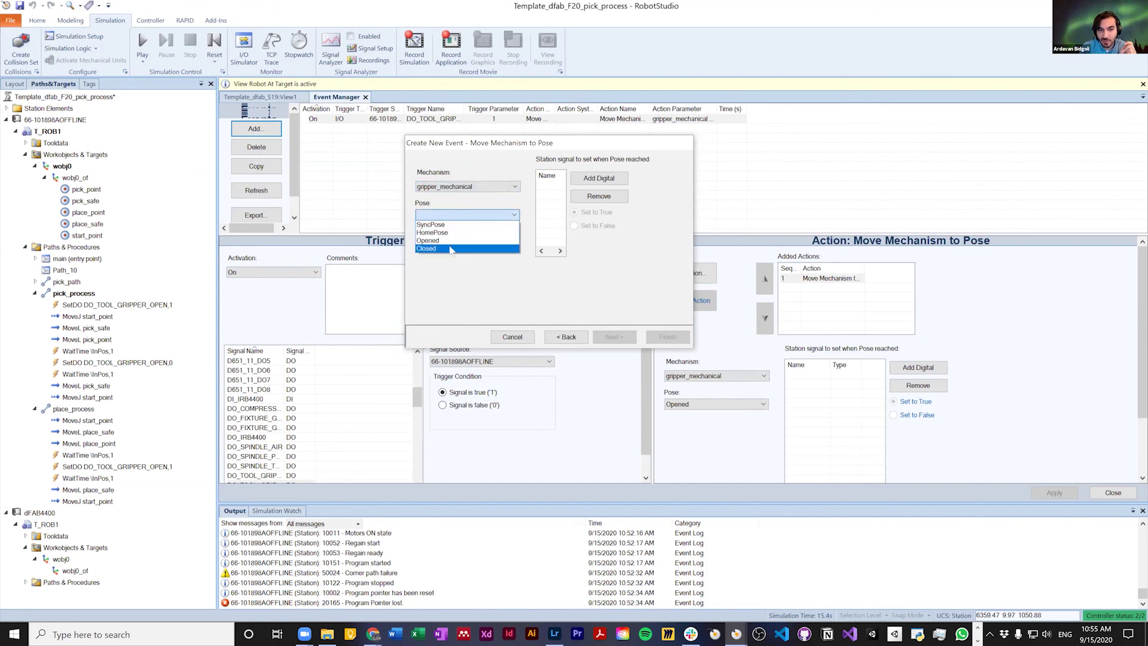
left_click(427, 248)
left_click(666, 337)
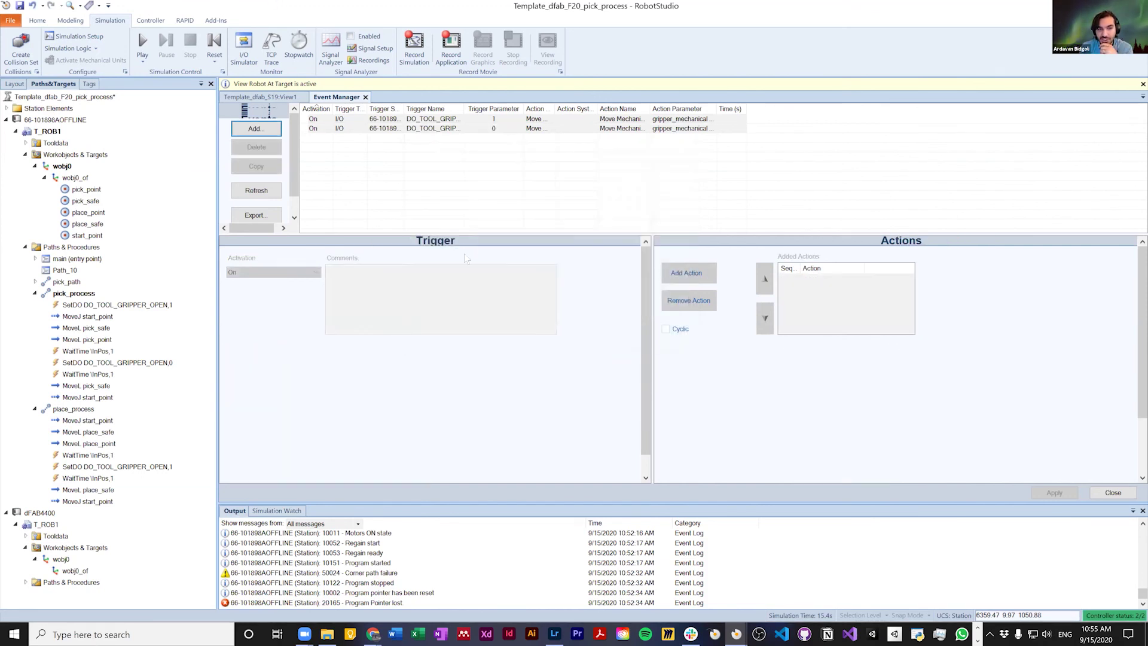
Step: Widen the event list's columns and check the trigger and action parameters of both gripper events
left_click_drag(464, 109, 530, 110)
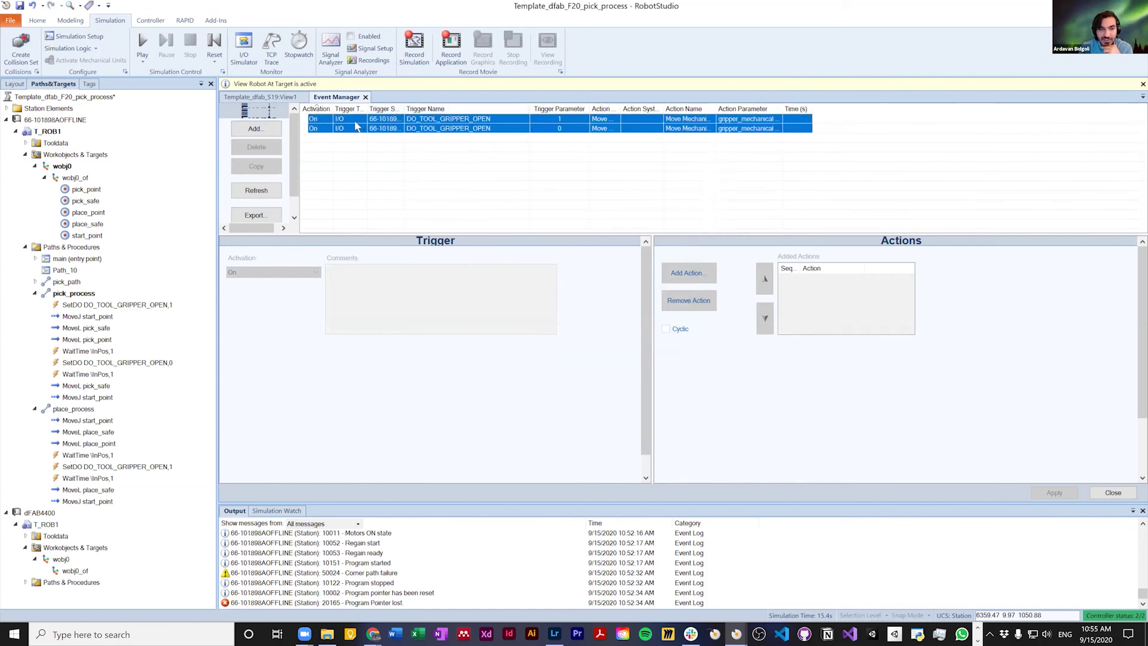
double_click(405, 110)
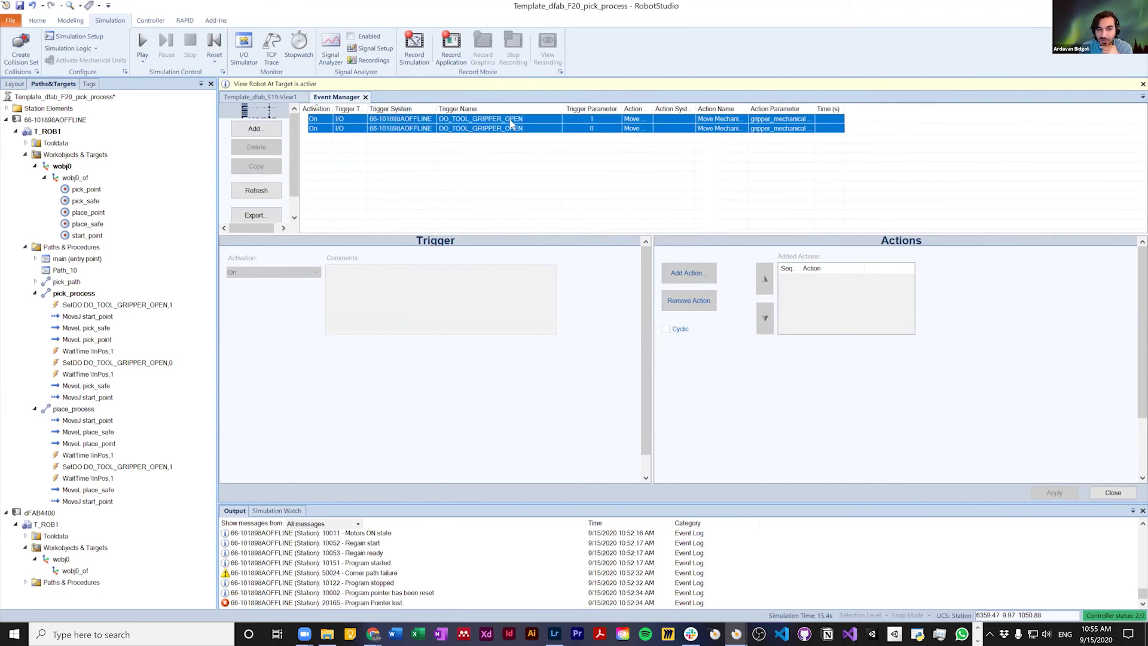
left_click(601, 120)
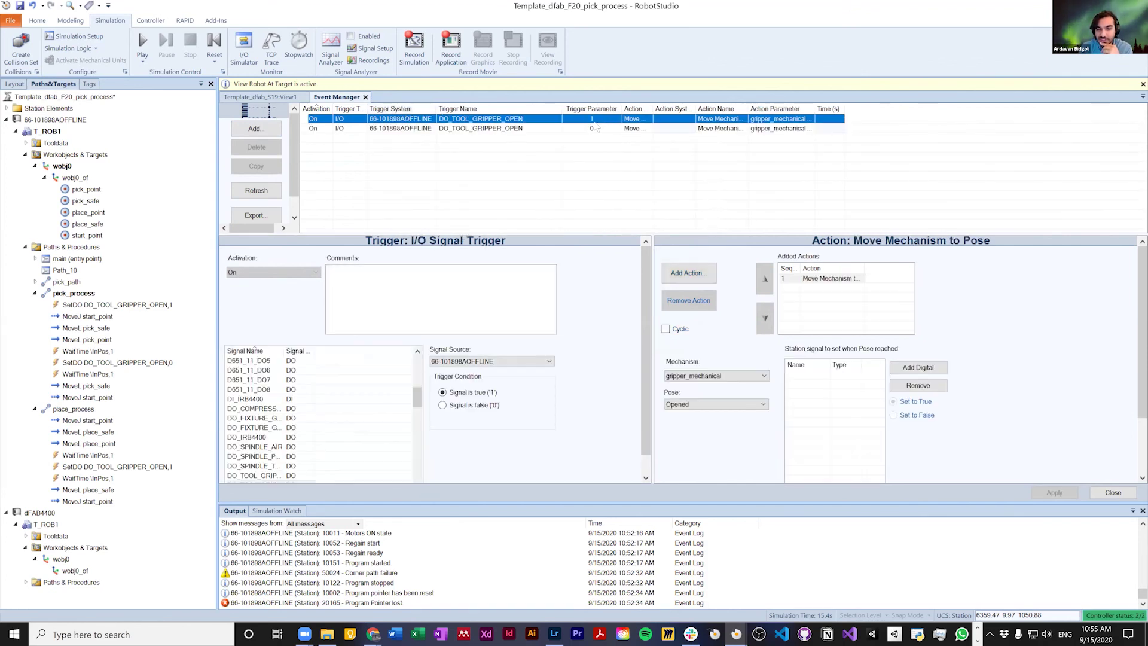
left_click_drag(649, 109, 692, 110)
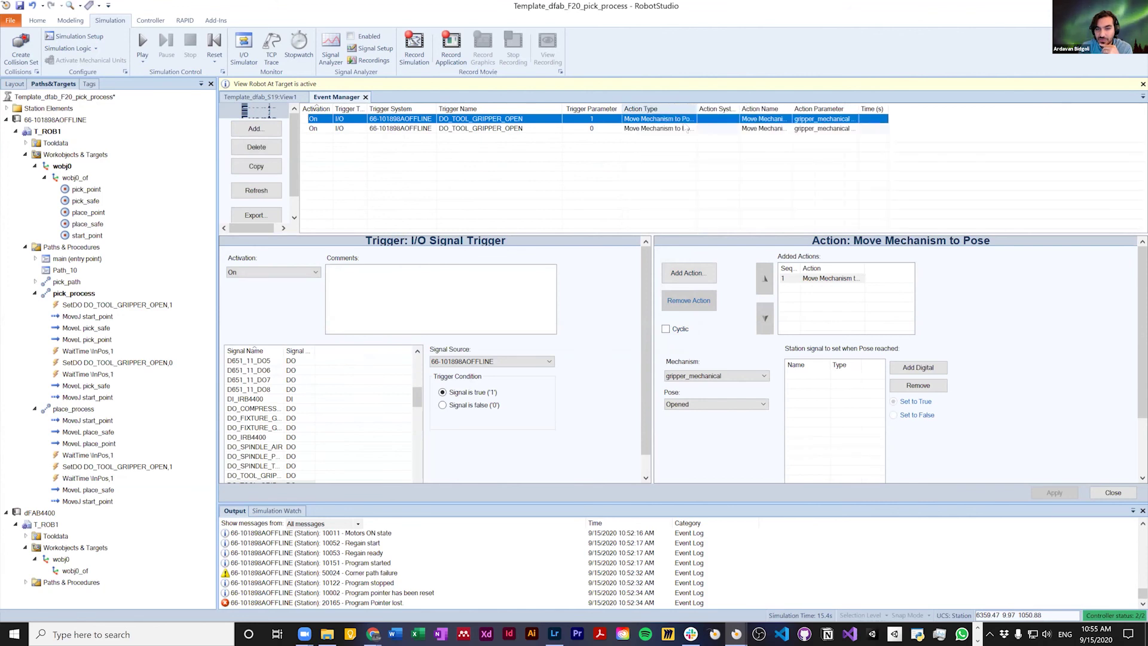
left_click_drag(792, 109, 961, 108)
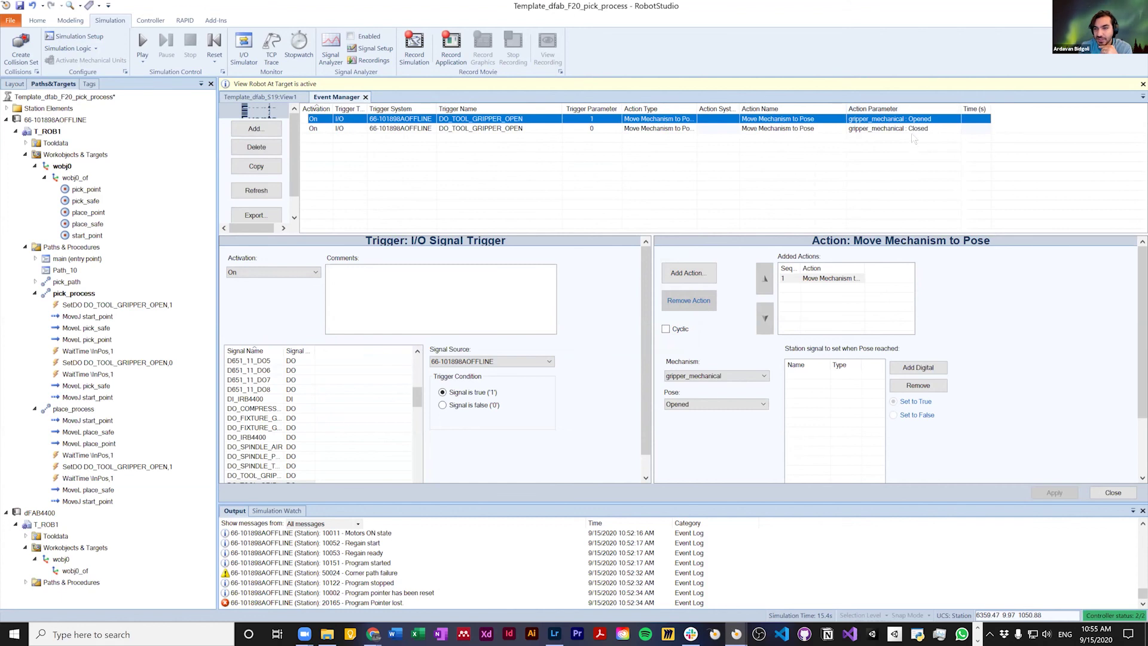
left_click(598, 128)
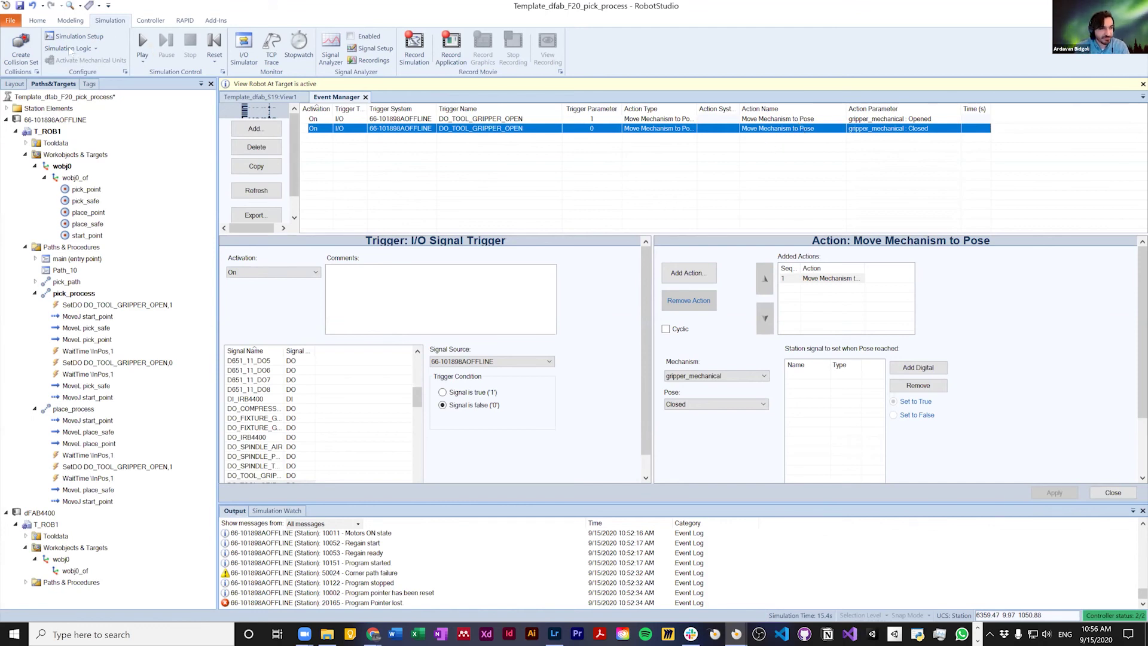
Step: Move the robot along pick_process and then along place_process to check the gripper's opening and closing
left_click(37, 20)
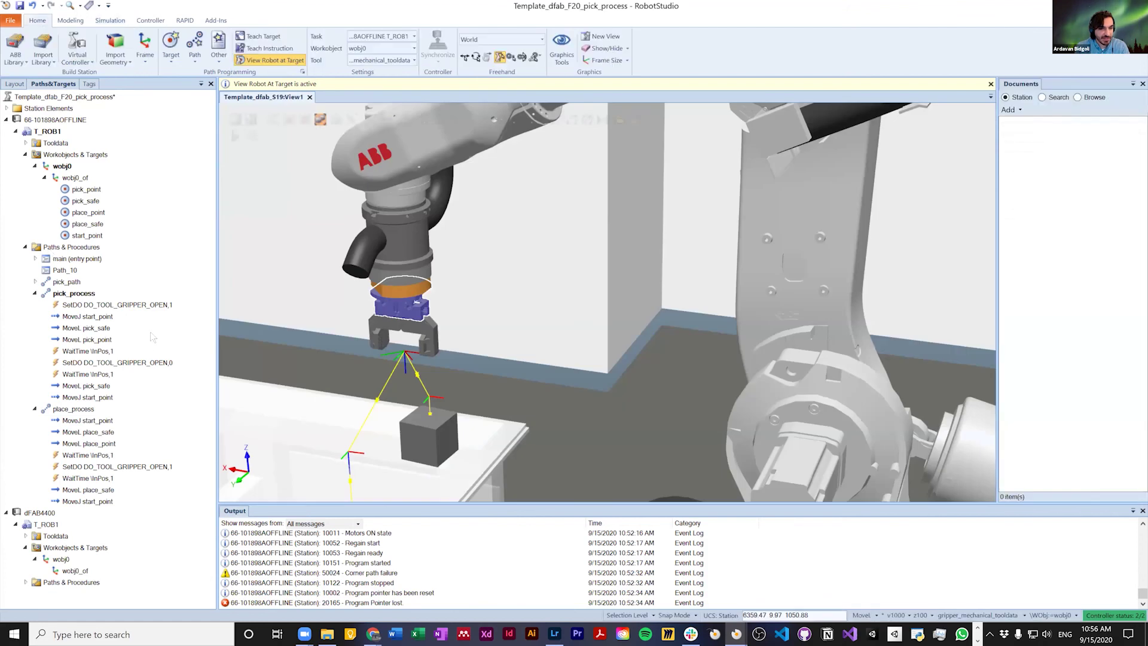
left_click(73, 293)
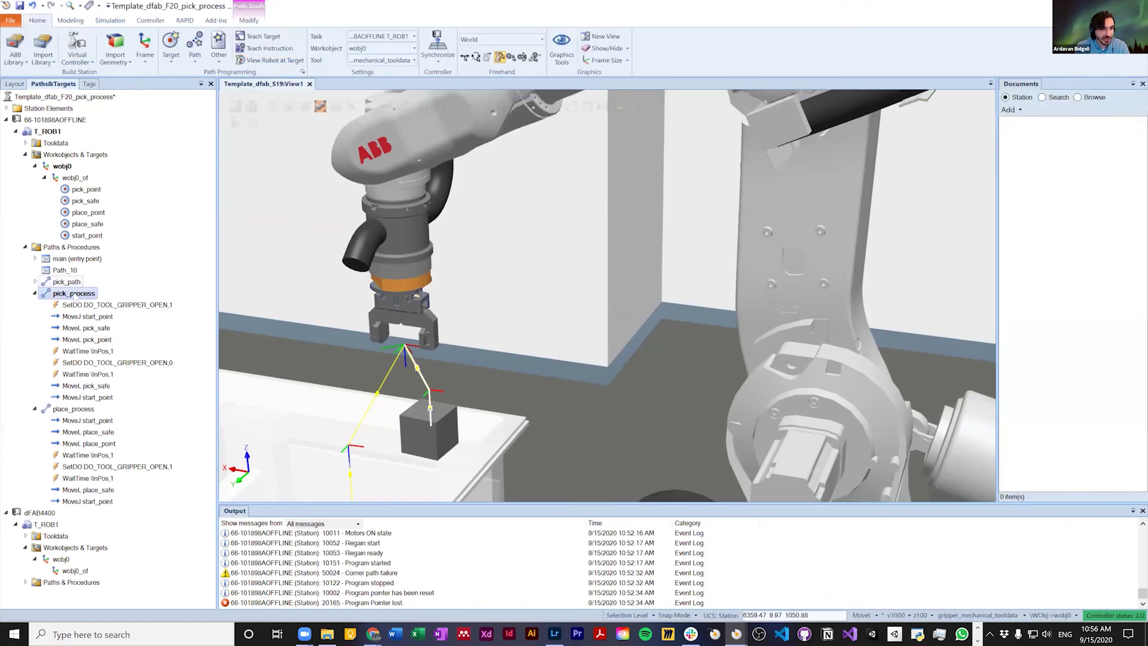
right_click(73, 294)
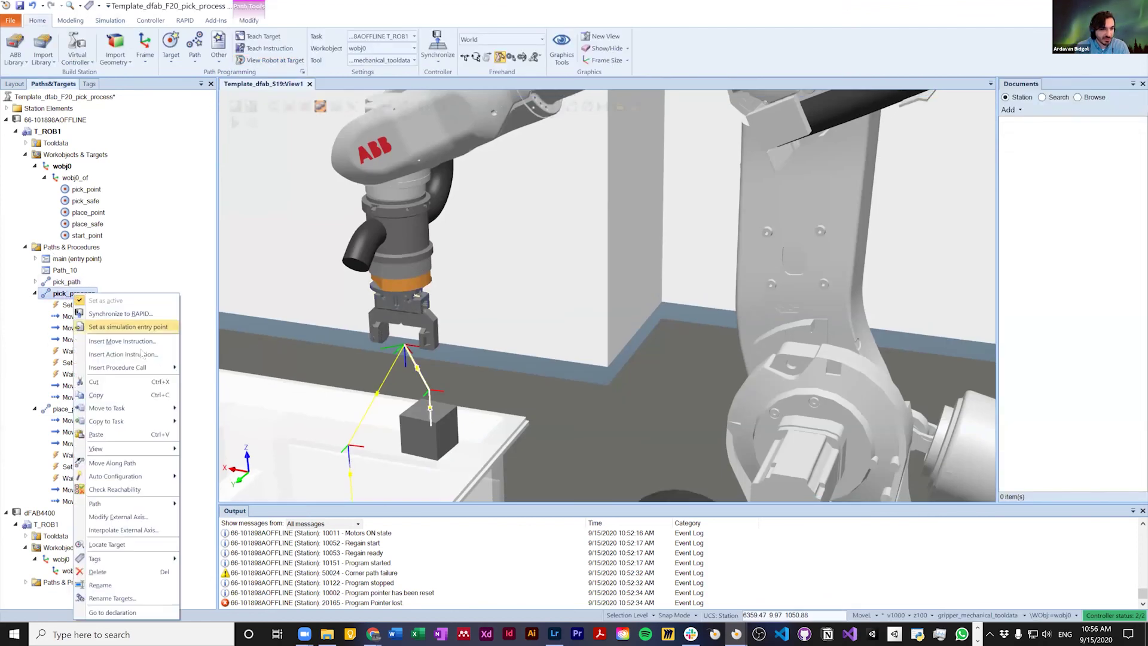
left_click(133, 465)
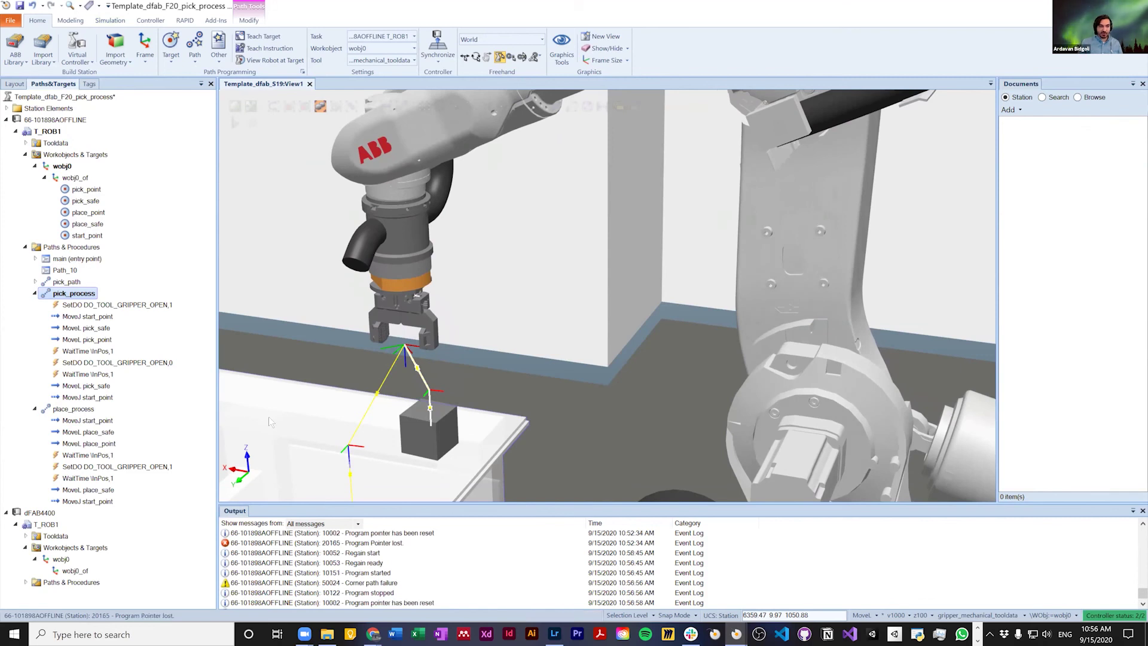
right_click(70, 410)
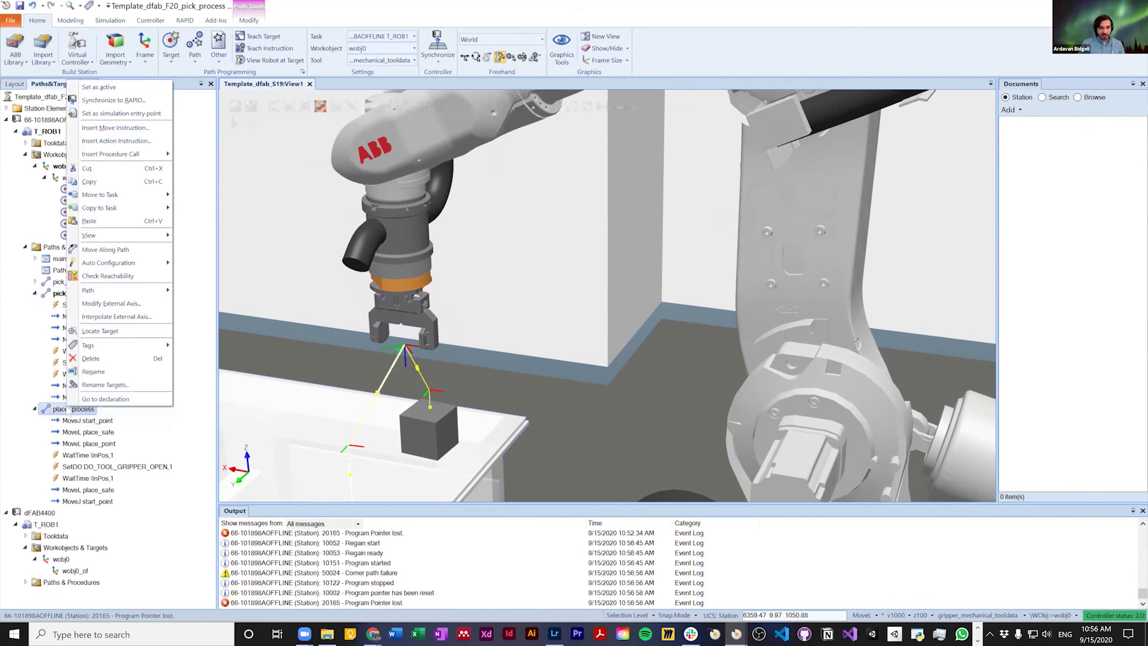
left_click(122, 250)
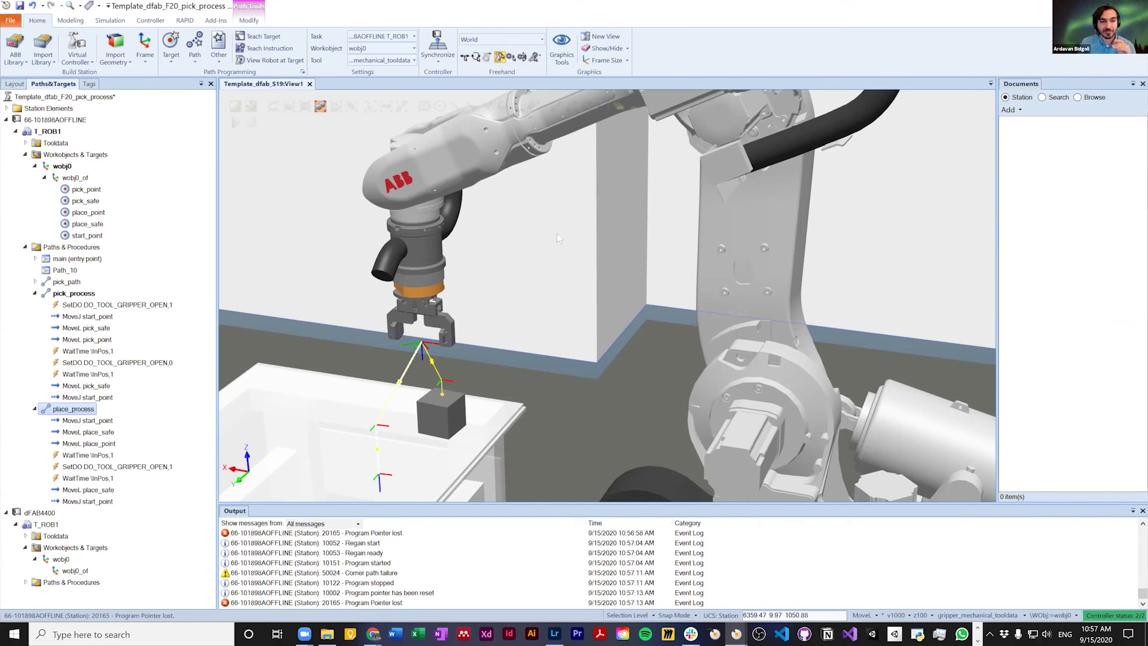
Step: Examine the main and pick_path procedures in the Robot6640 RAPID module of the 66-101898AOFFLINE controller
left_click(64, 283)
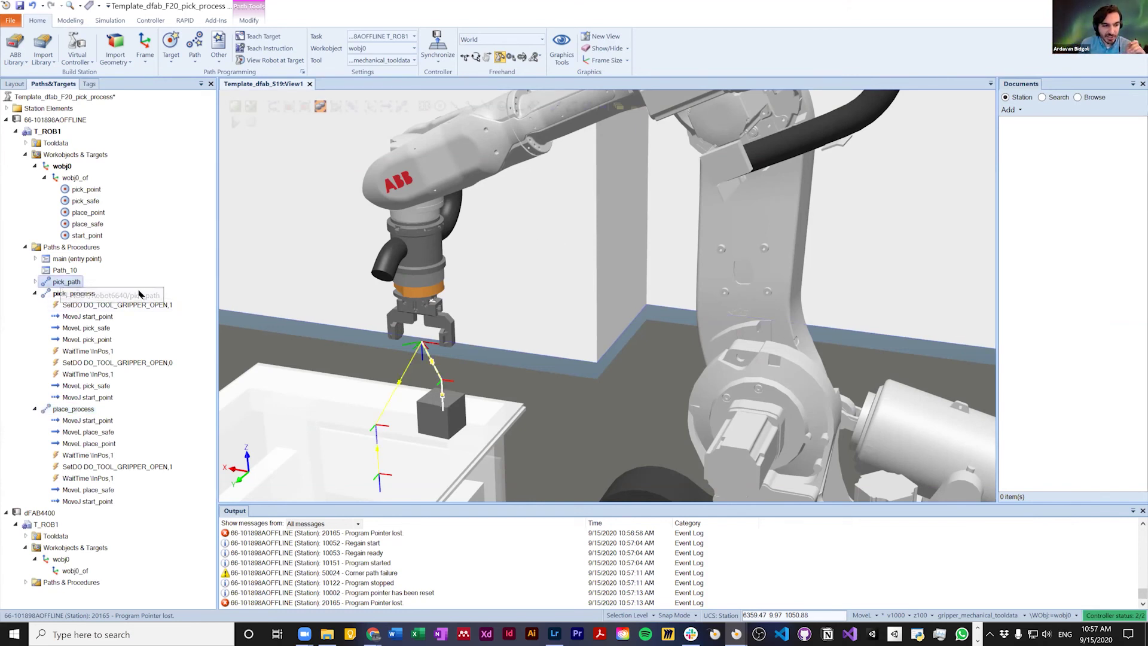
left_click(73, 293)
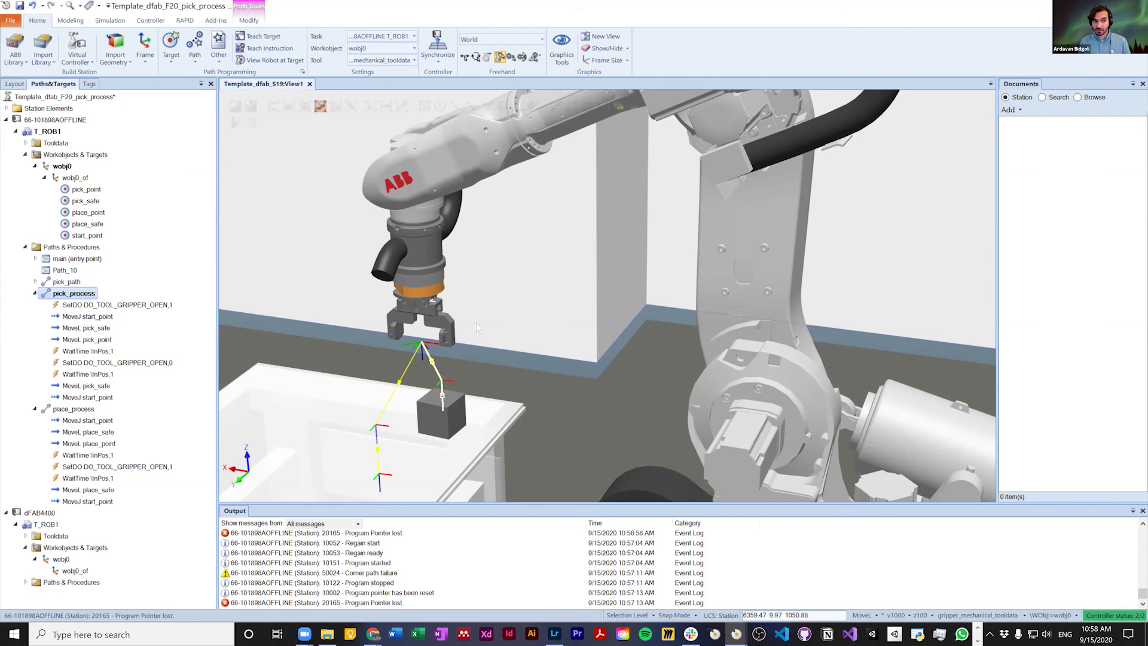
left_click(185, 21)
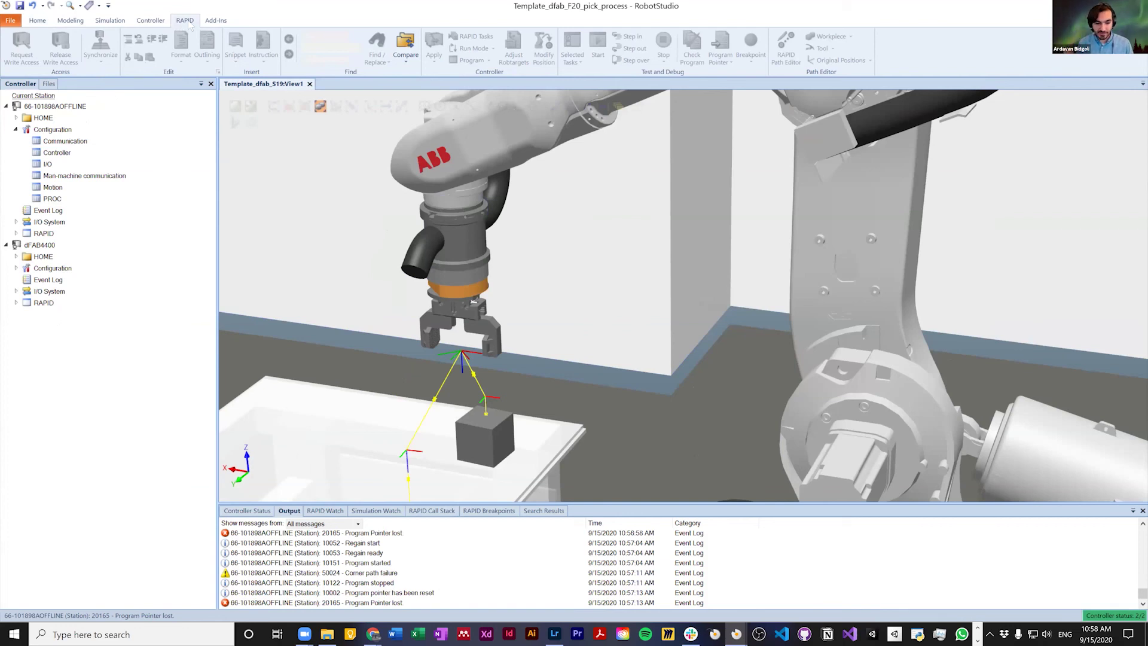
left_click(16, 233)
left_click(25, 245)
left_click(69, 290)
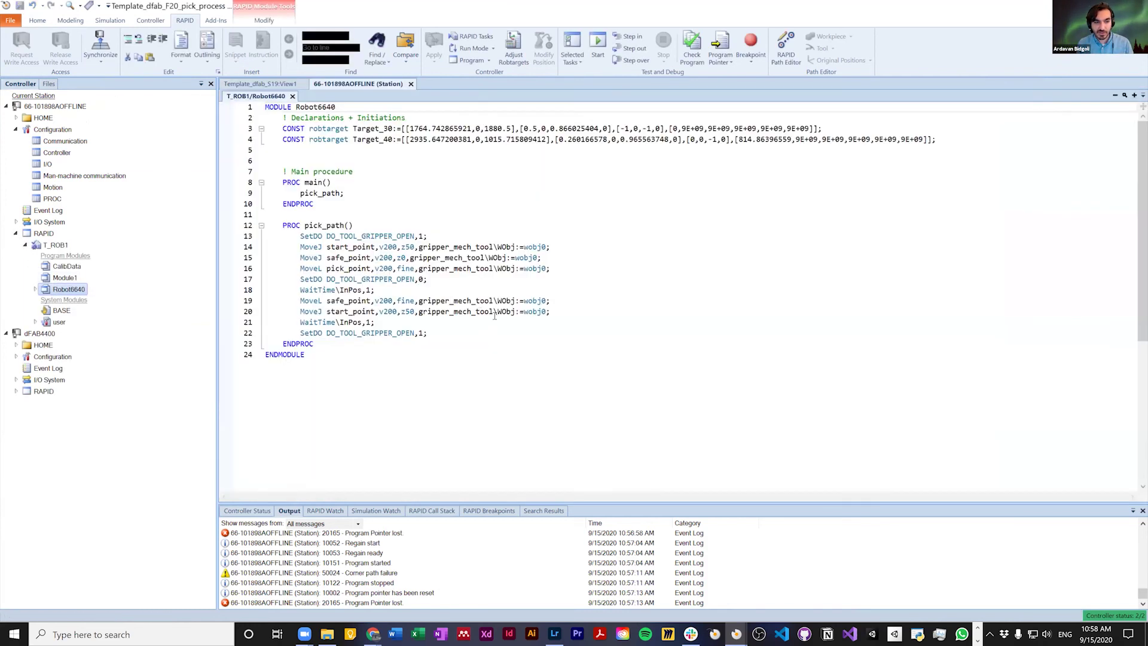
left_click(494, 312)
left_click_drag(504, 380, 265, 106)
left_click(386, 375)
left_click_drag(264, 354, 238, 107)
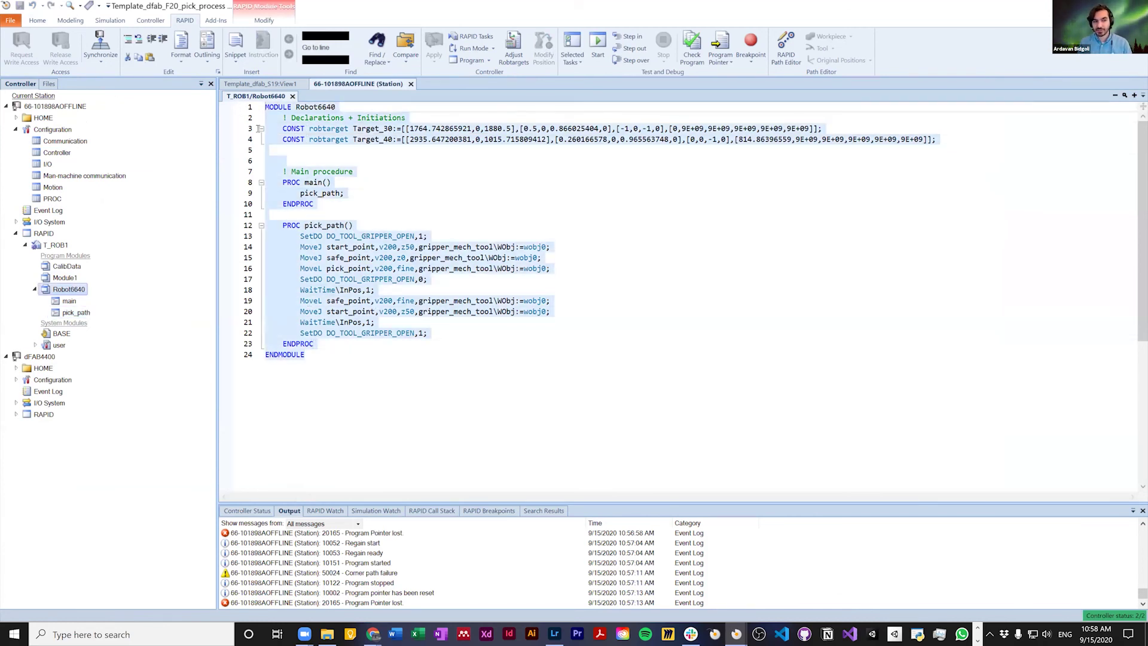
left_click(311, 225)
left_click(371, 369)
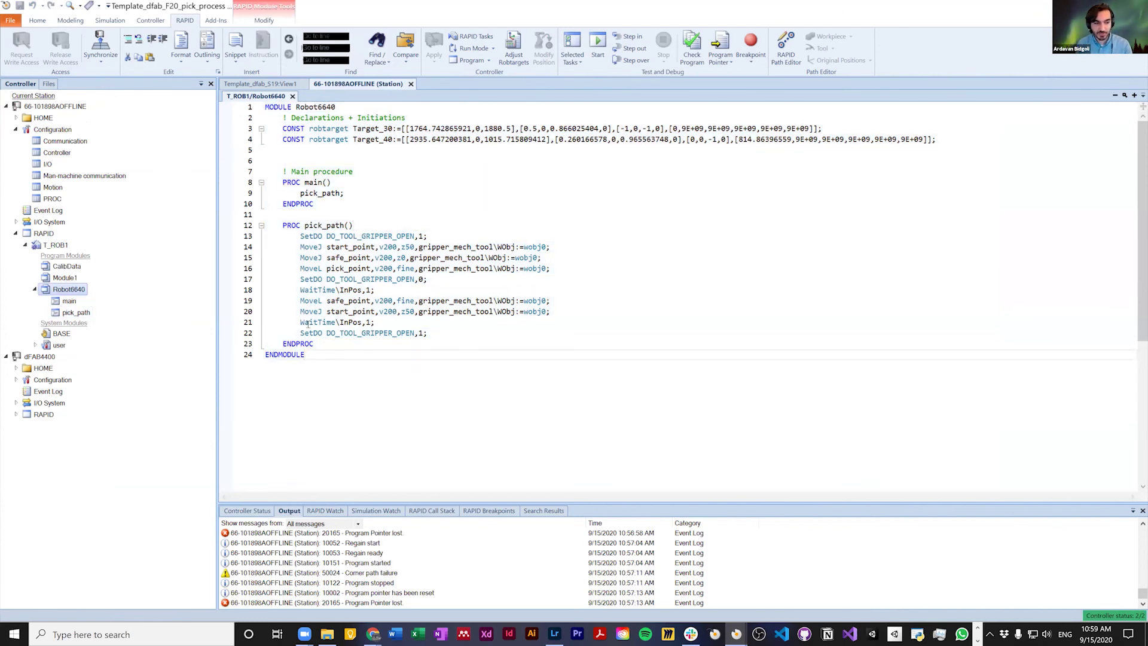
mouse_move(475, 257)
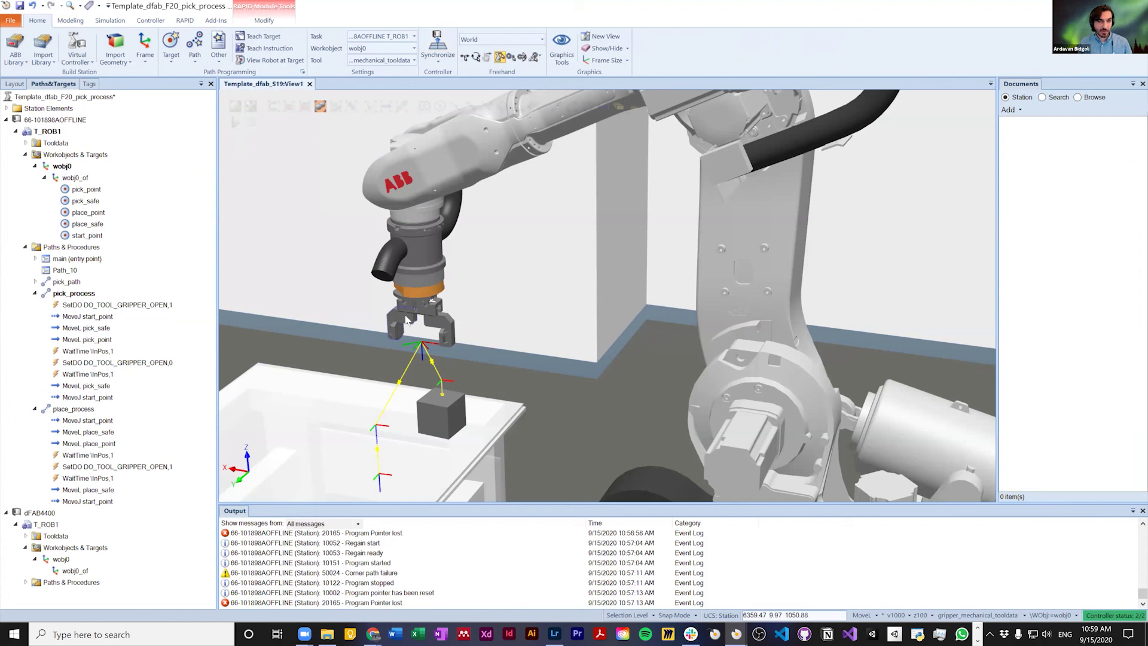
Step: Delete Path_10 and pick_path from the 66-101898AOFFLINE controller's paths and procedures
left_click(35, 259)
left_click(73, 272)
key("Delete")
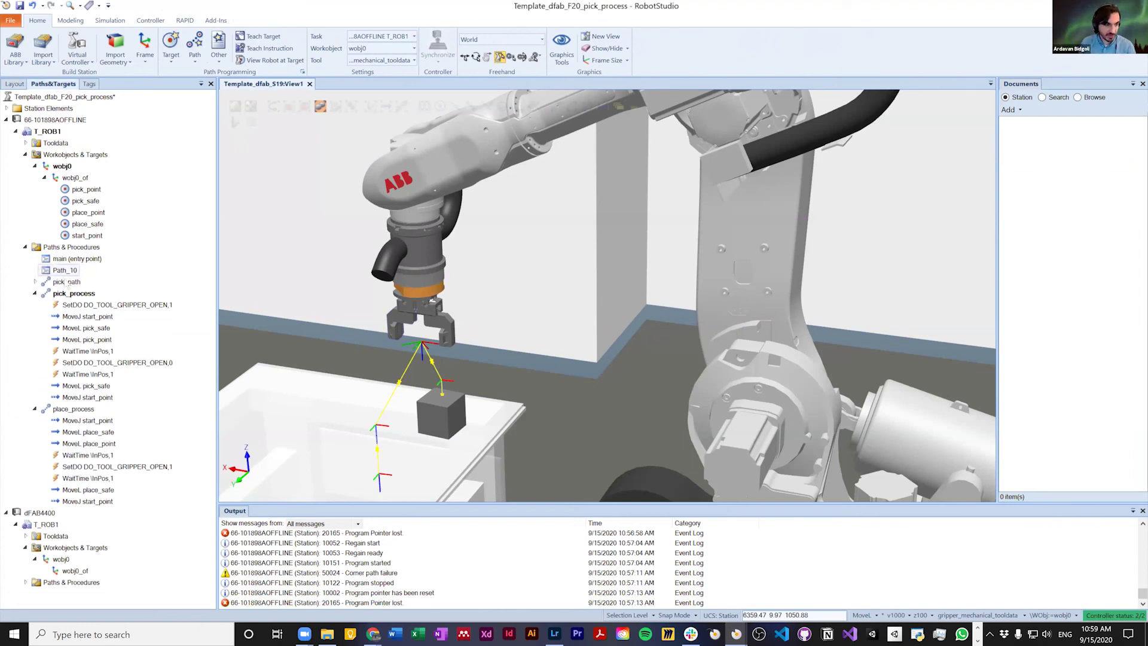
left_click(58, 273)
key("Delete")
left_click(65, 270)
key("Delete")
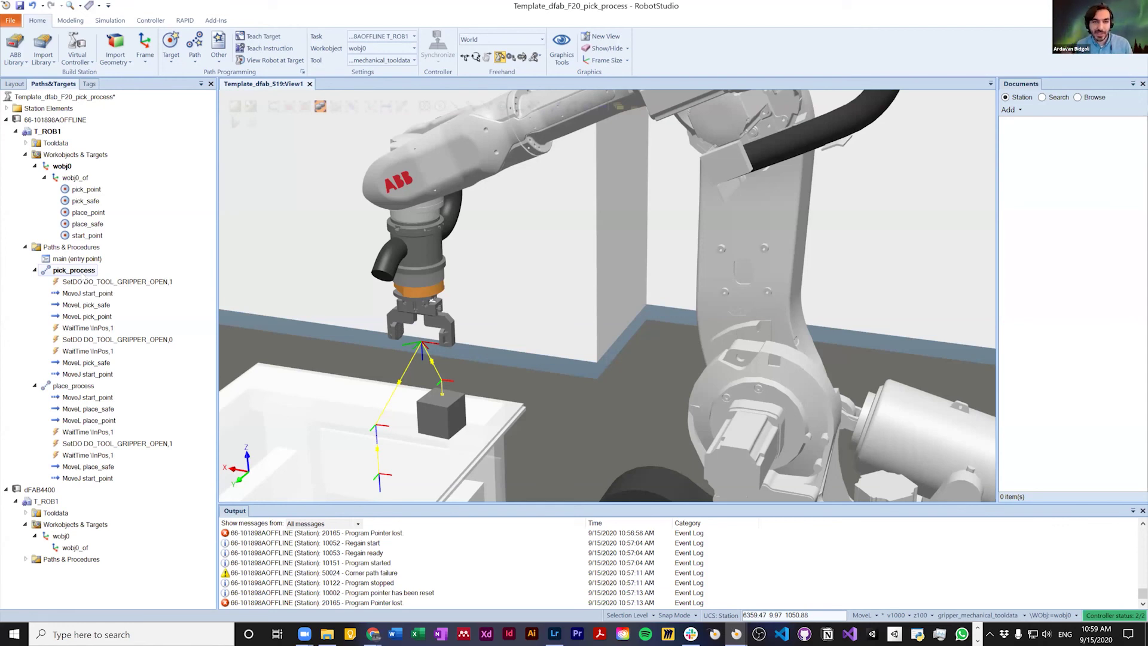
Step: Add calls to pick_process and place_process, in that order, inside the main entry point procedure
left_click(34, 270)
left_click(35, 281)
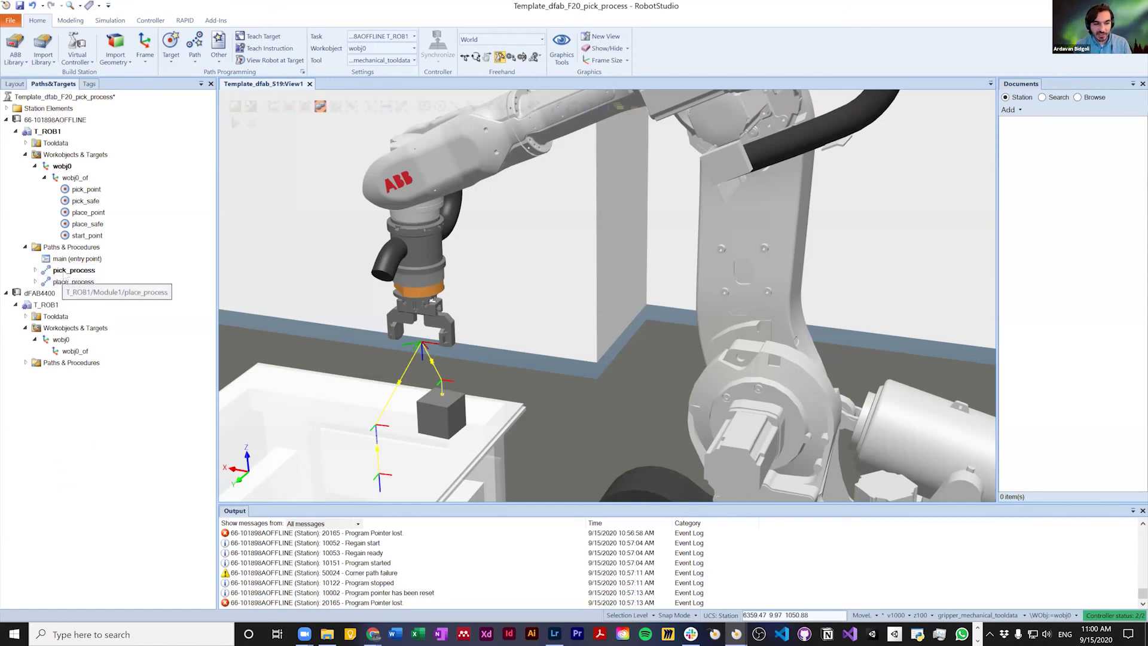
left_click(66, 271)
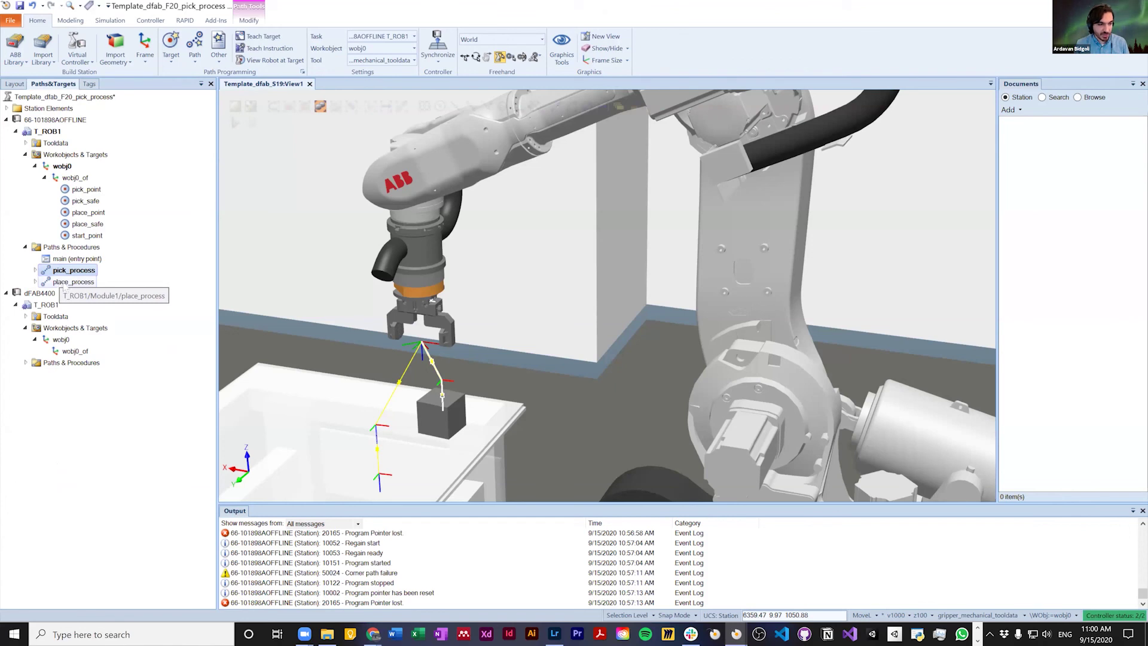
left_click(65, 282, "shift")
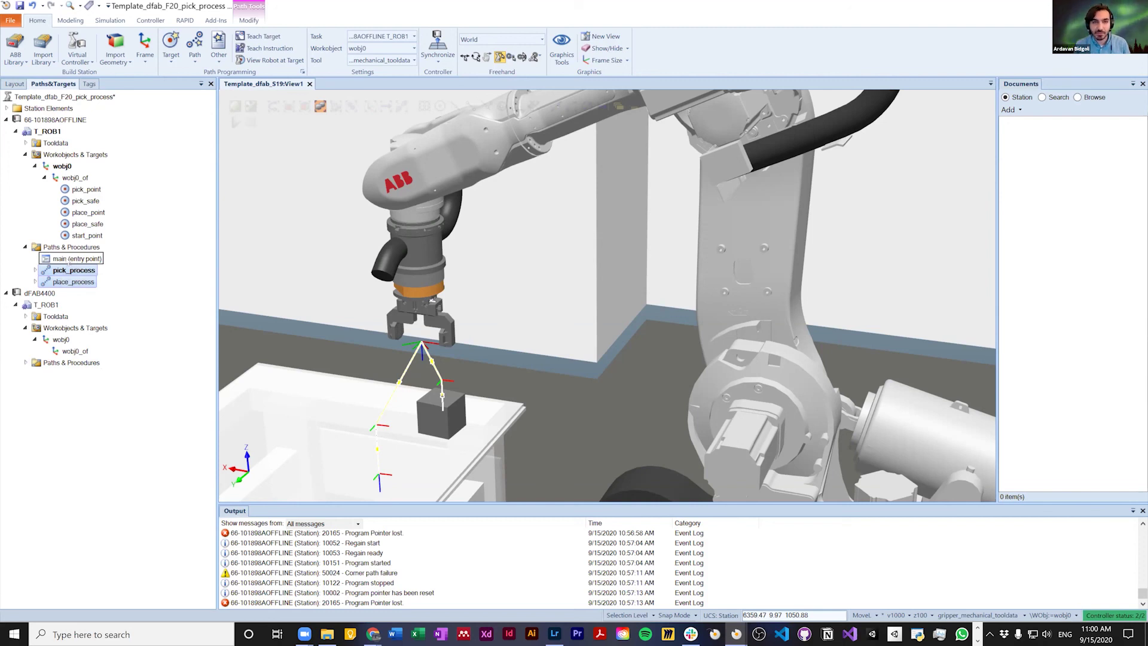
left_click_drag(68, 261, 71, 260)
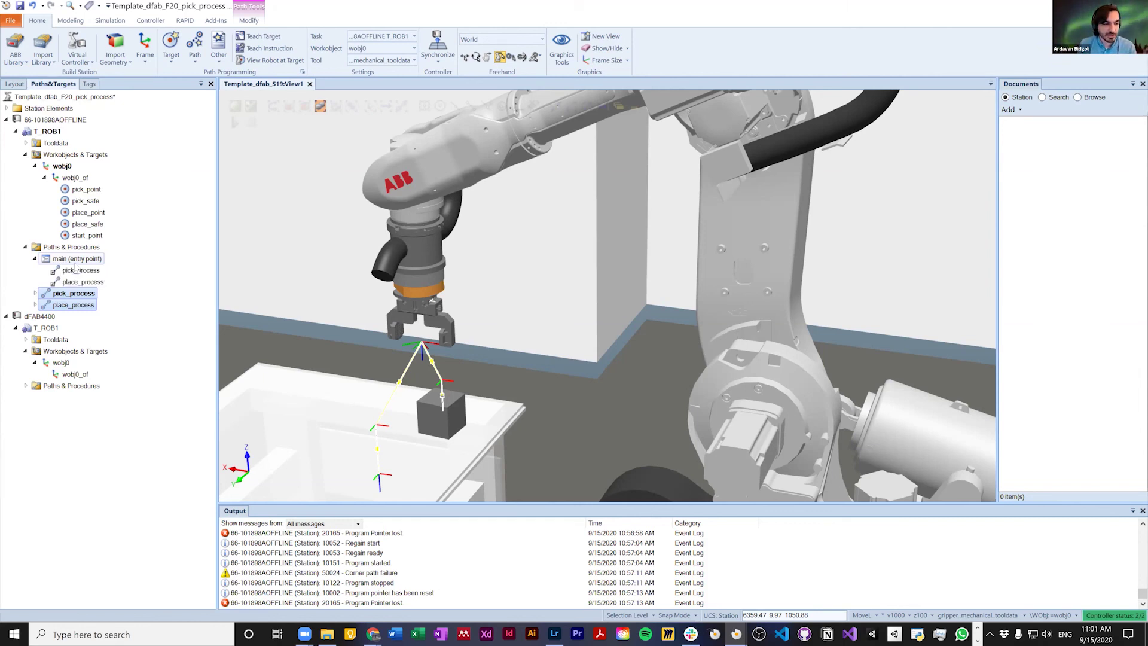
Step: Check the procedure calls nested under the main entry point against the pick_process and place_process paths
left_click(35, 260)
left_click(308, 306)
scroll(597, 259, "down", 6)
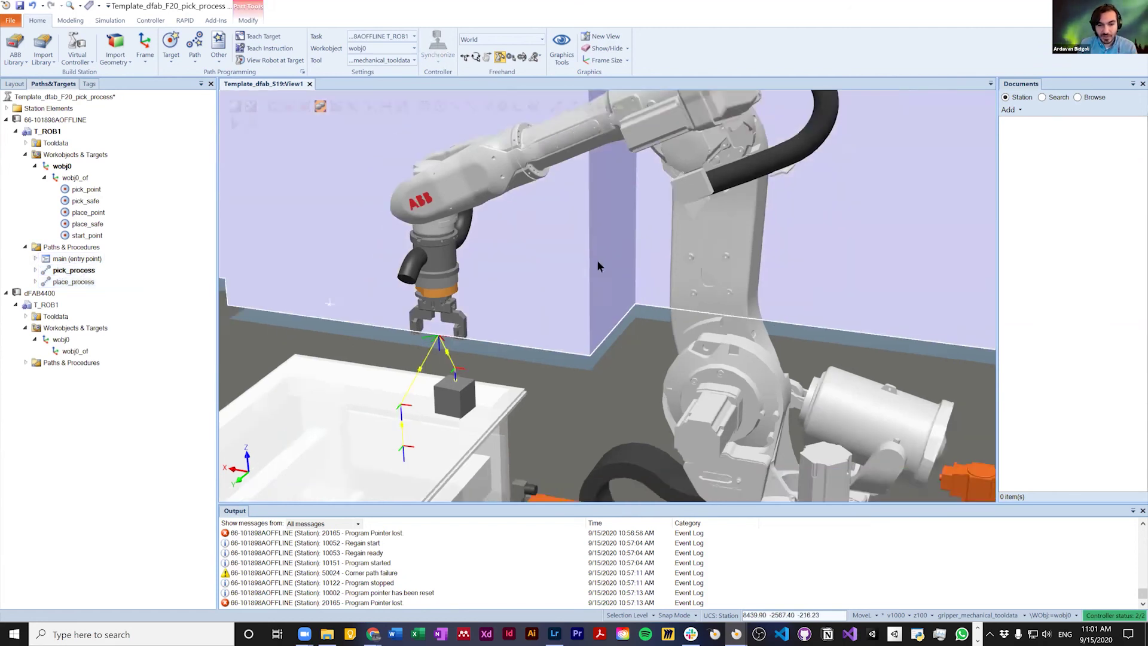
scroll(683, 228, "up", 4)
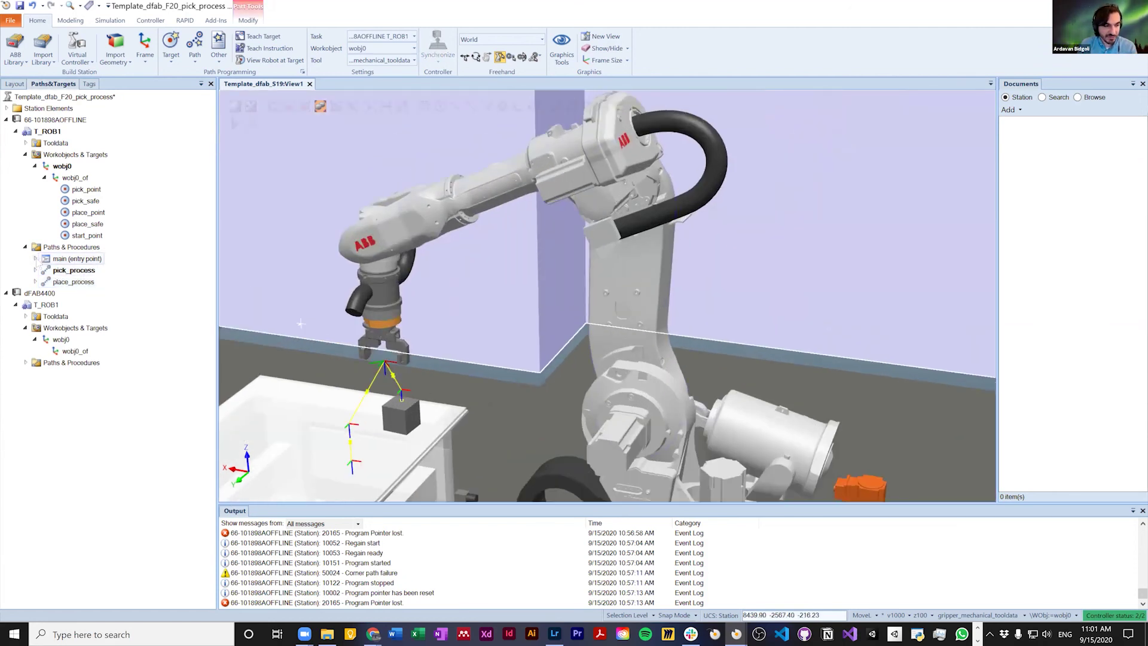
left_click(34, 259)
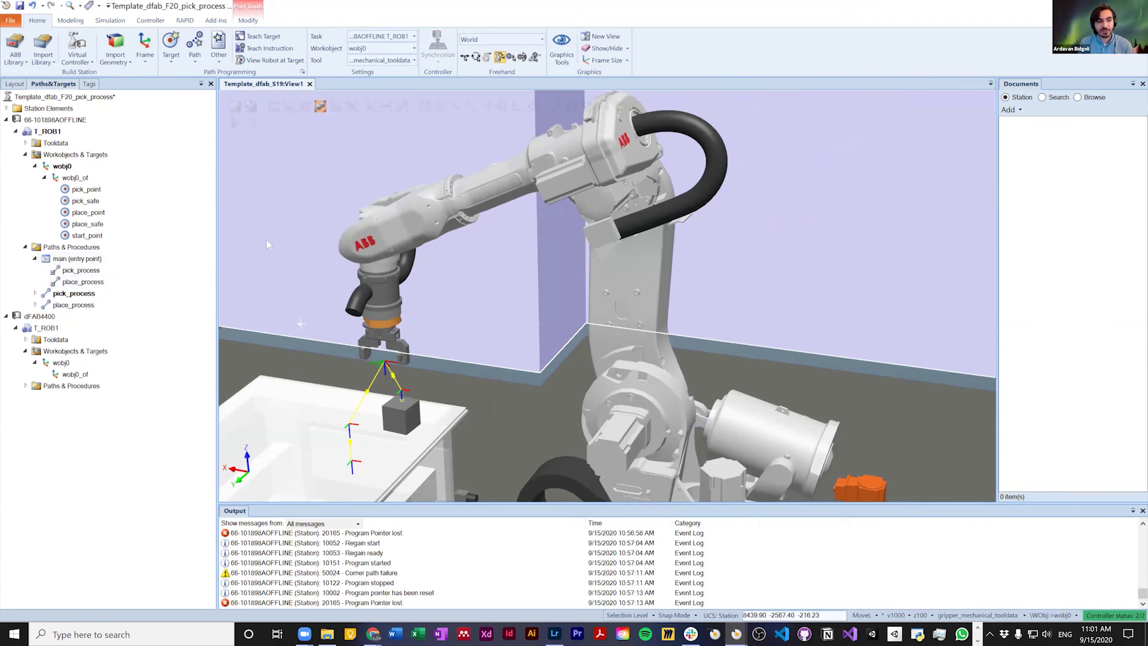
left_click(78, 259)
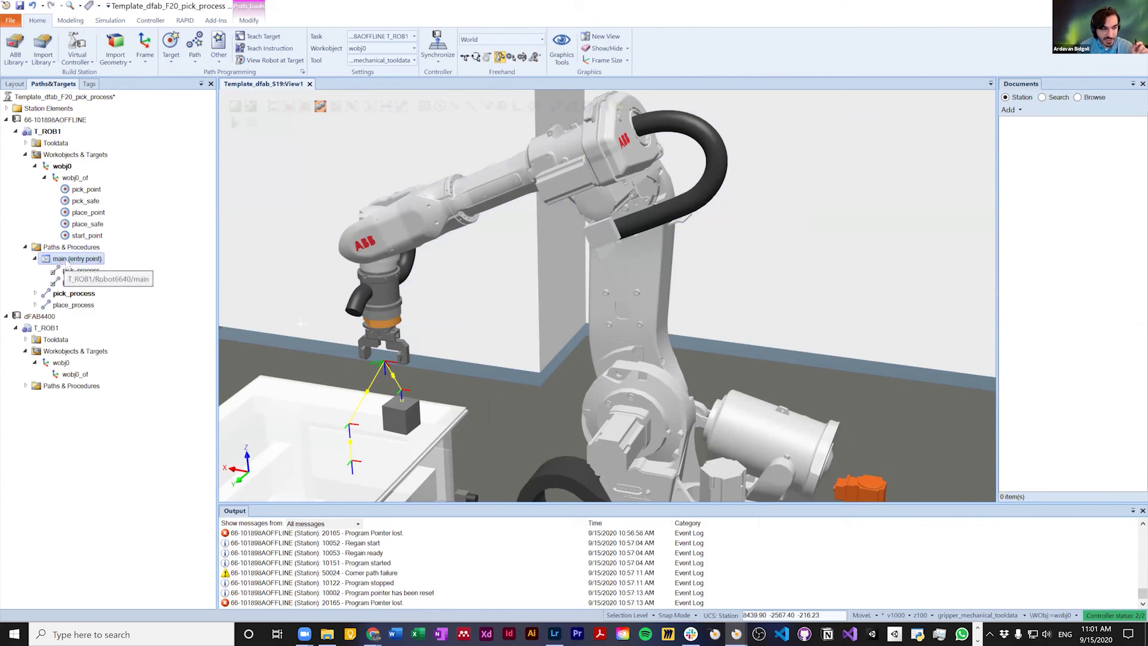
left_click(73, 305)
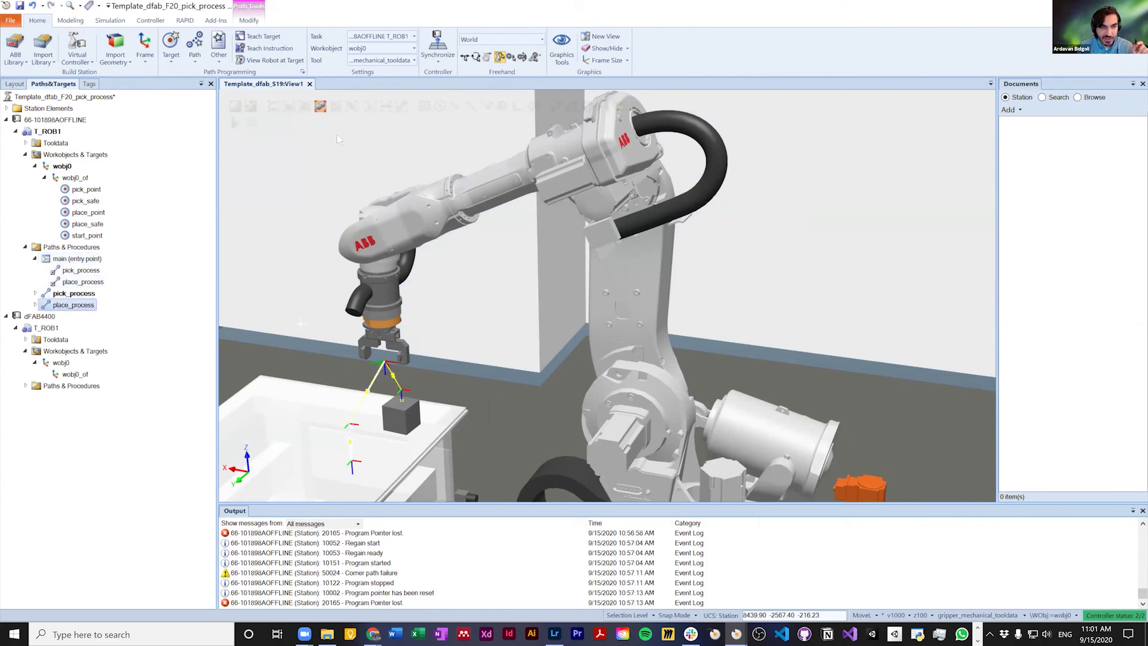
Step: Start synchronizing the station to RAPID with main, pick_process and place_process included, and check the targets under place_process
left_click(437, 43)
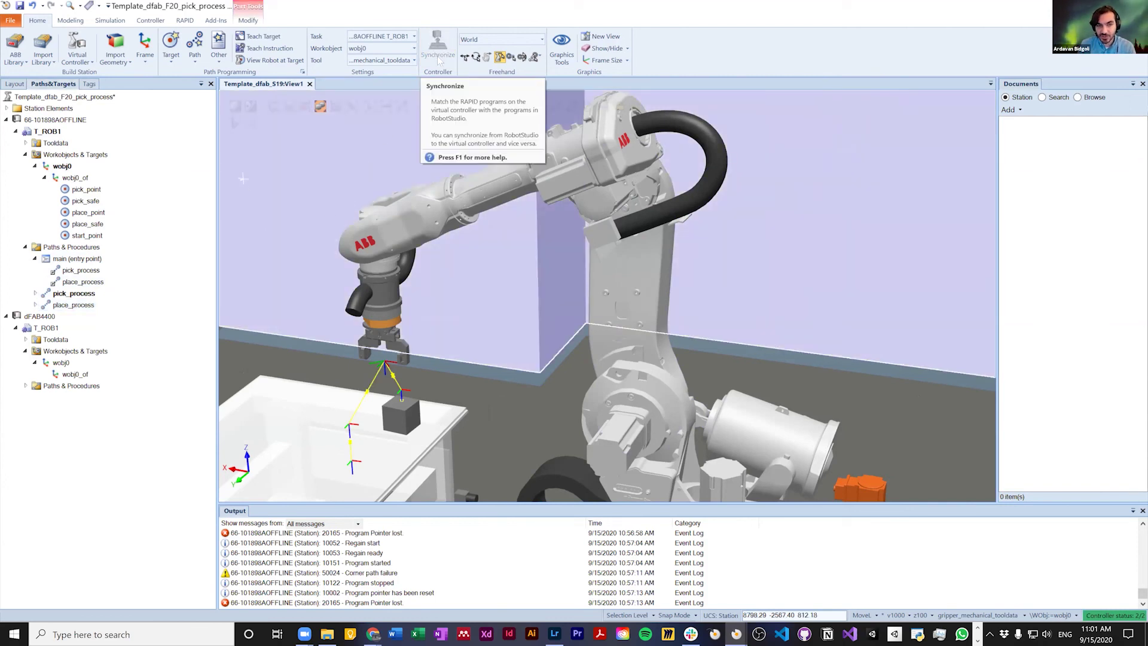
left_click(76, 259)
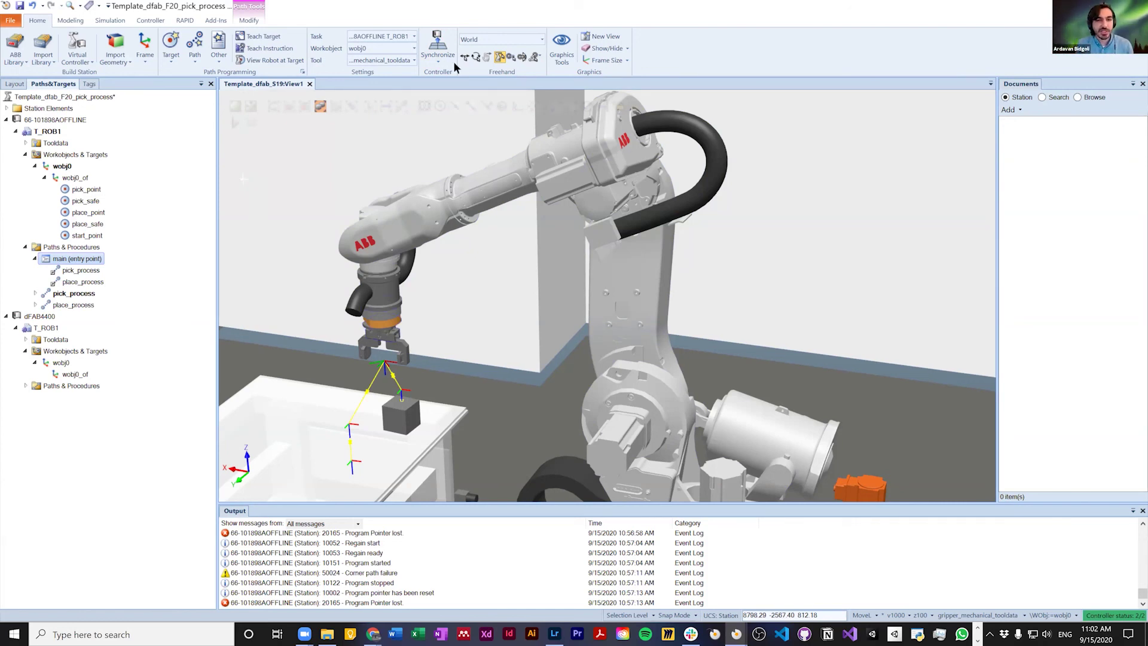
left_click(438, 48)
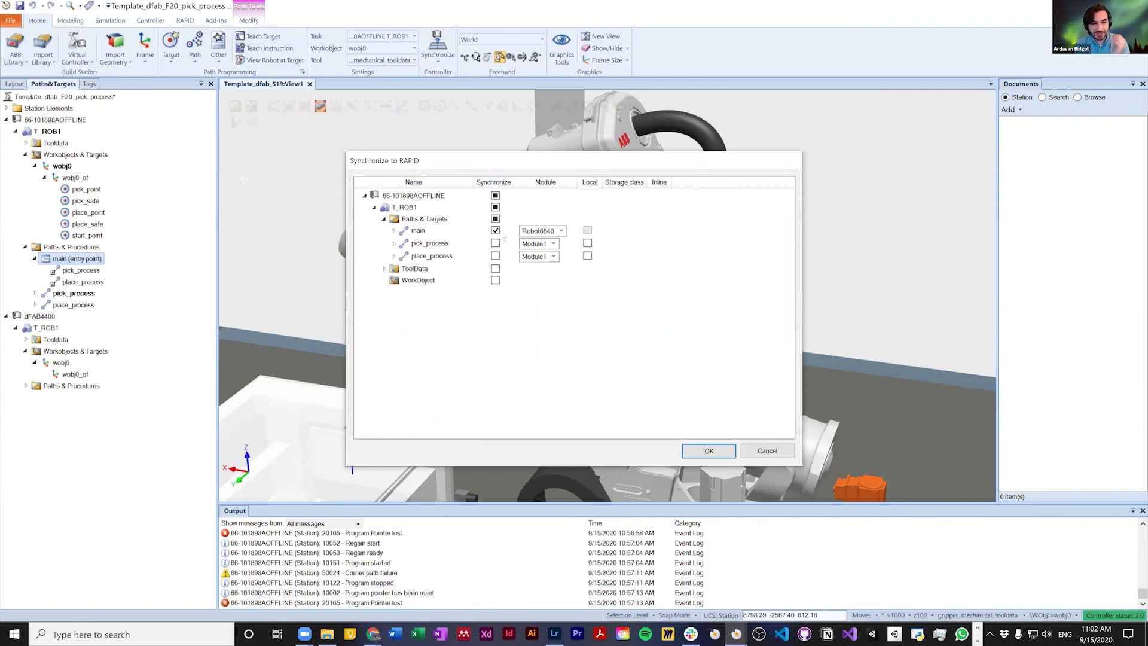
left_click(494, 243)
left_click(494, 255)
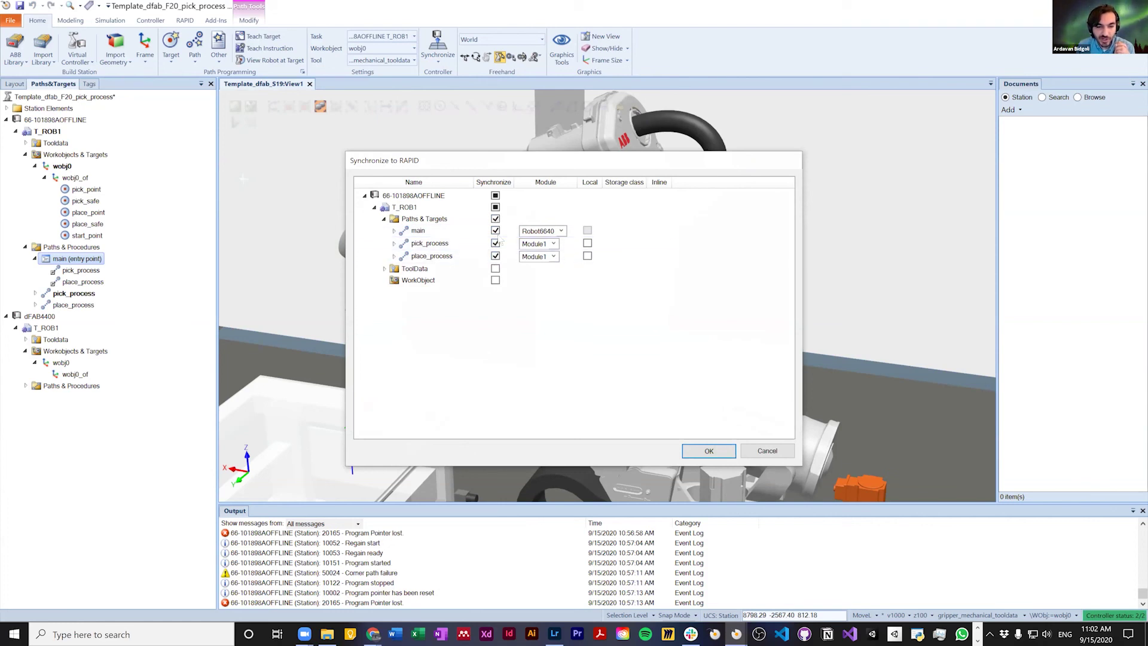
left_click(395, 256)
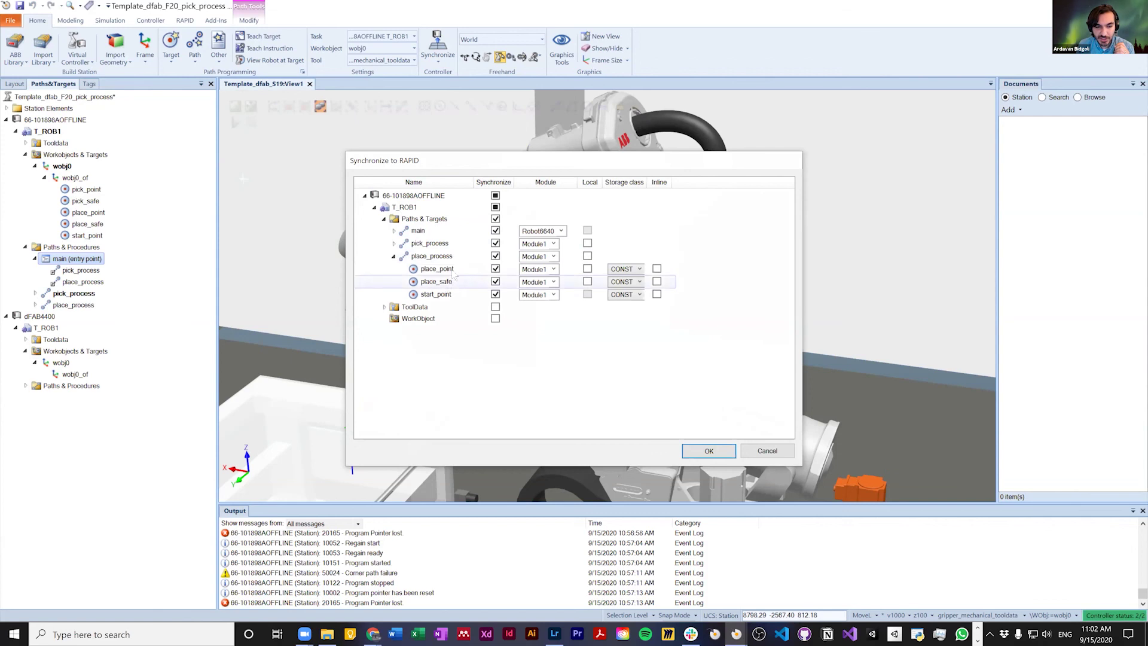
left_click(394, 256)
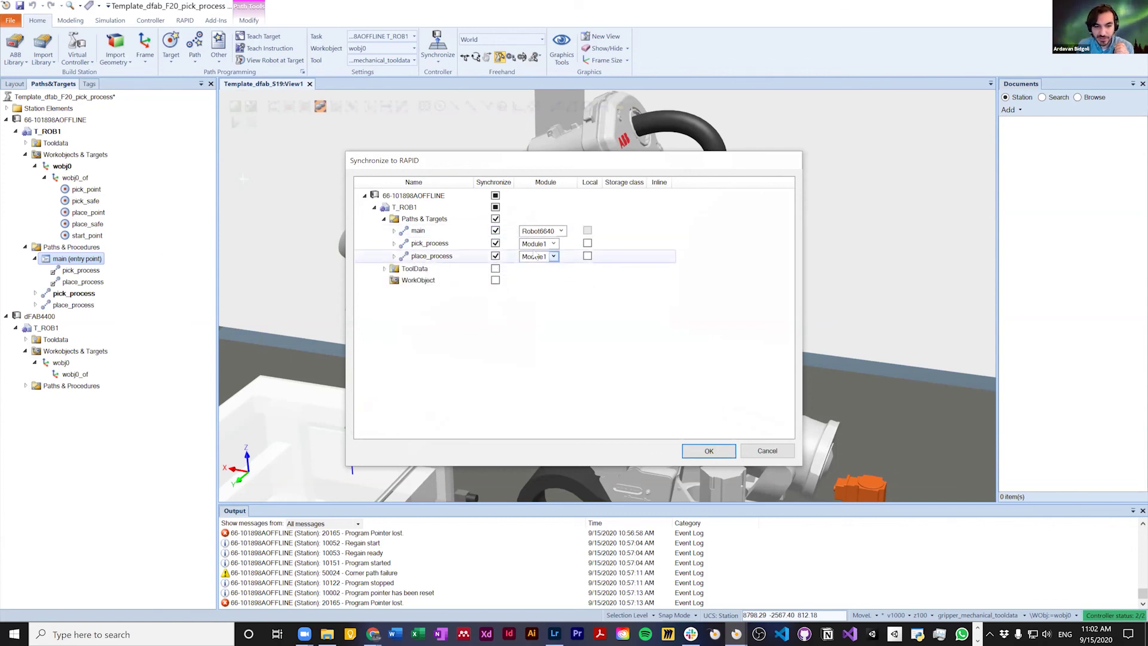
Step: Include the gripper_mechanical_tooldata tool in the synchronization and run it
left_click(384, 269)
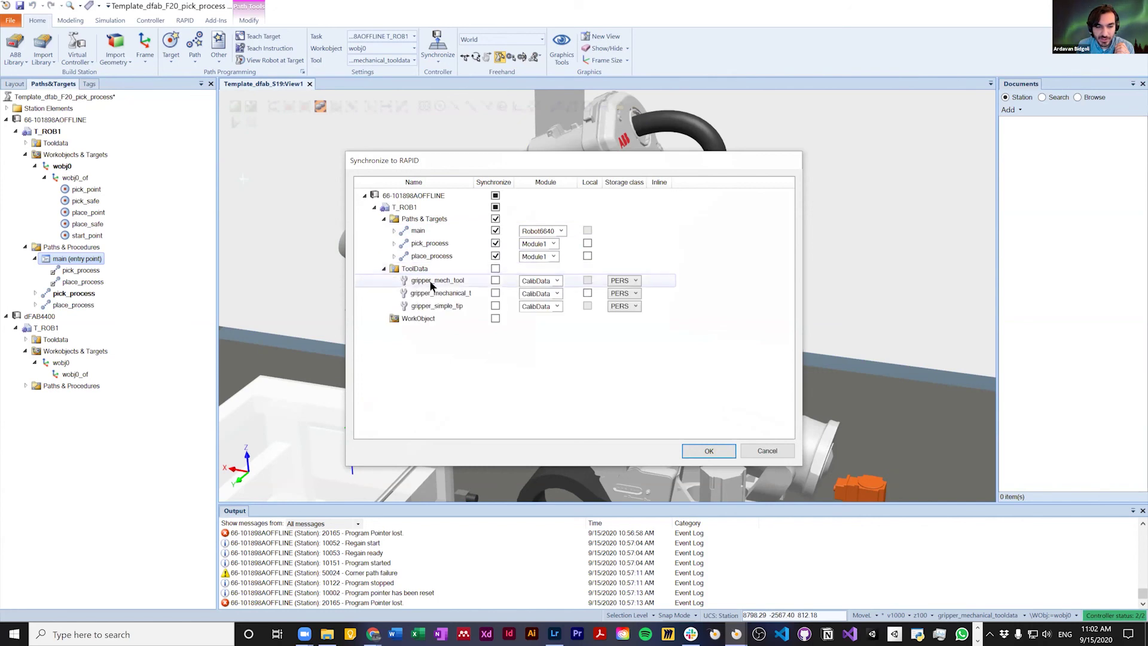
left_click(496, 293)
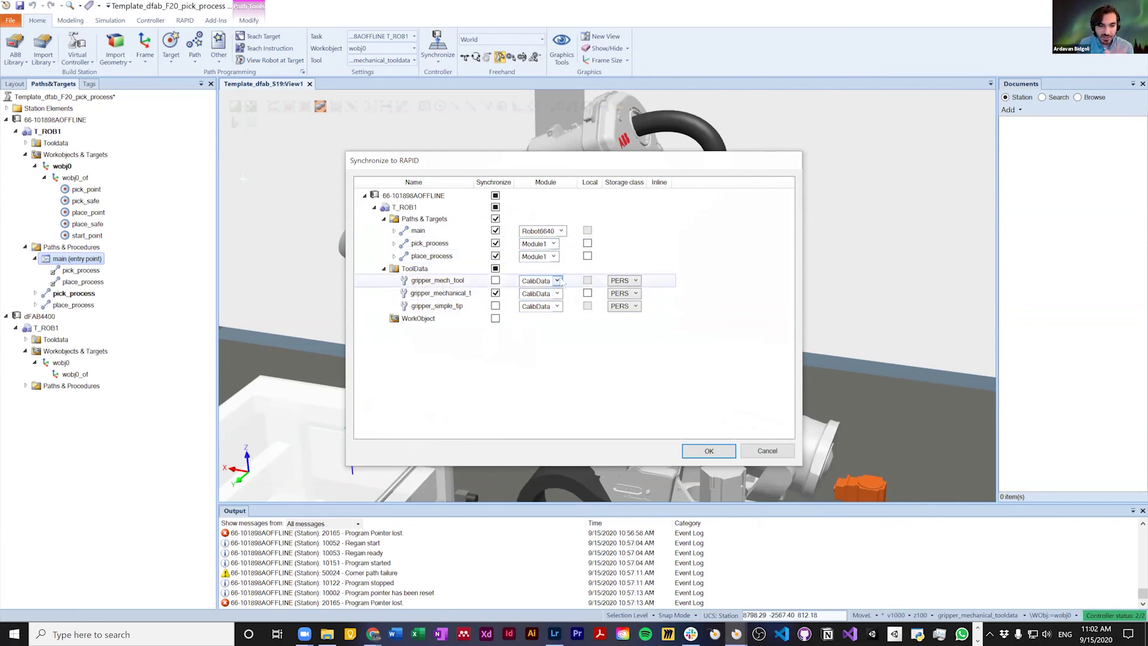
left_click(706, 456)
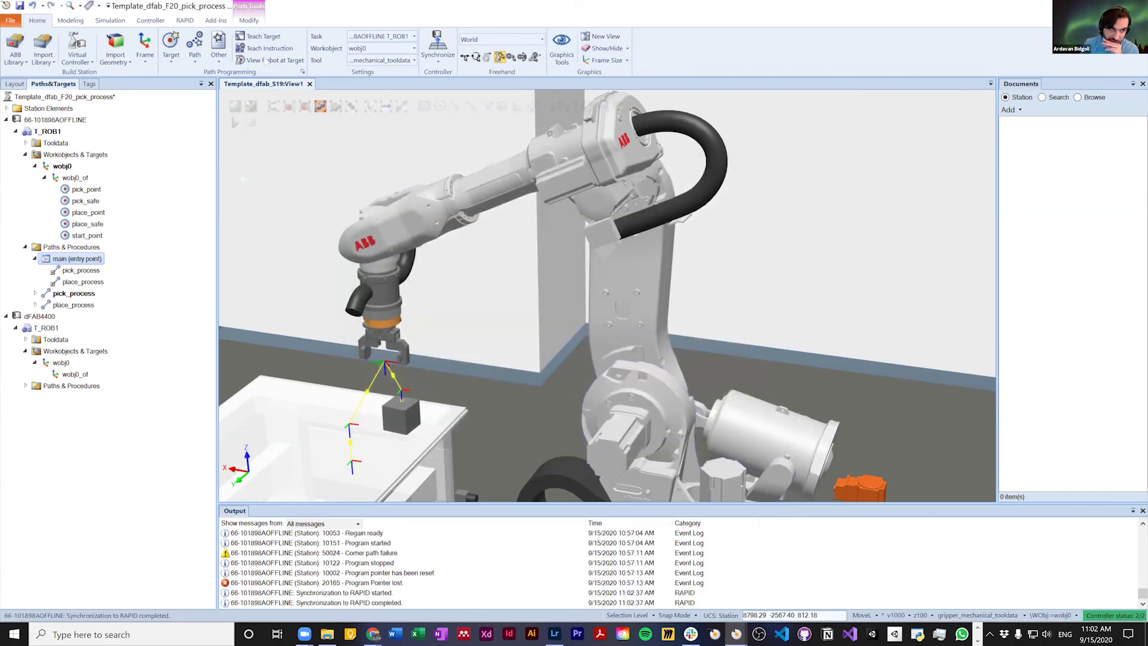
Step: Delete the whole pick_path procedure from the RAPID code of the Robot6640 module
left_click(185, 20)
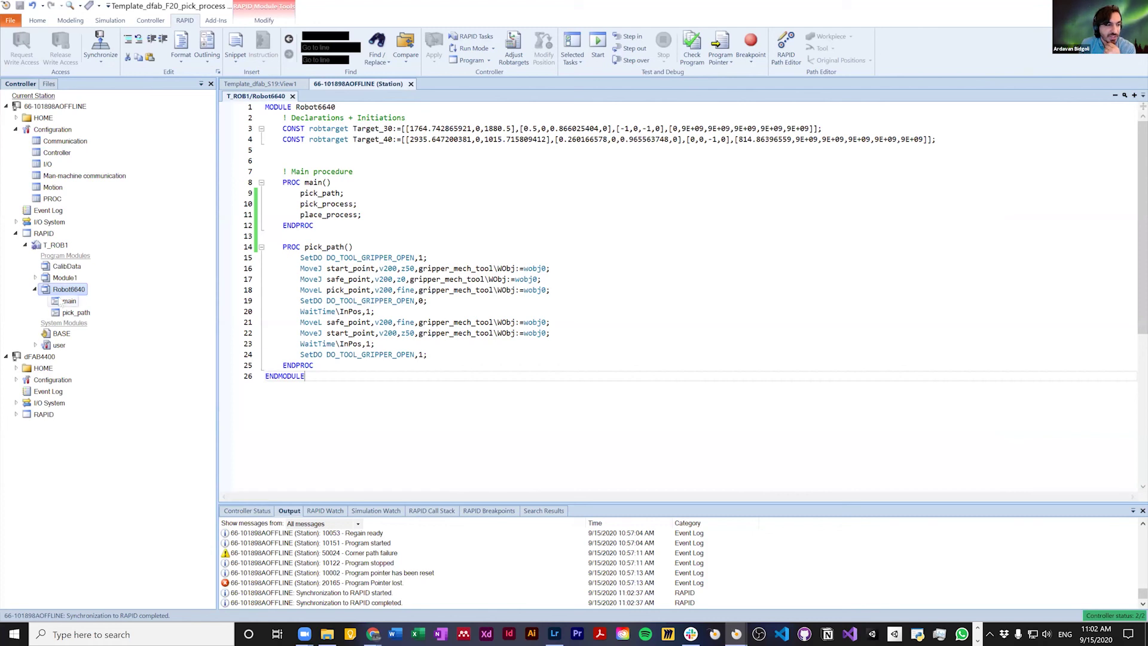
left_click(71, 313)
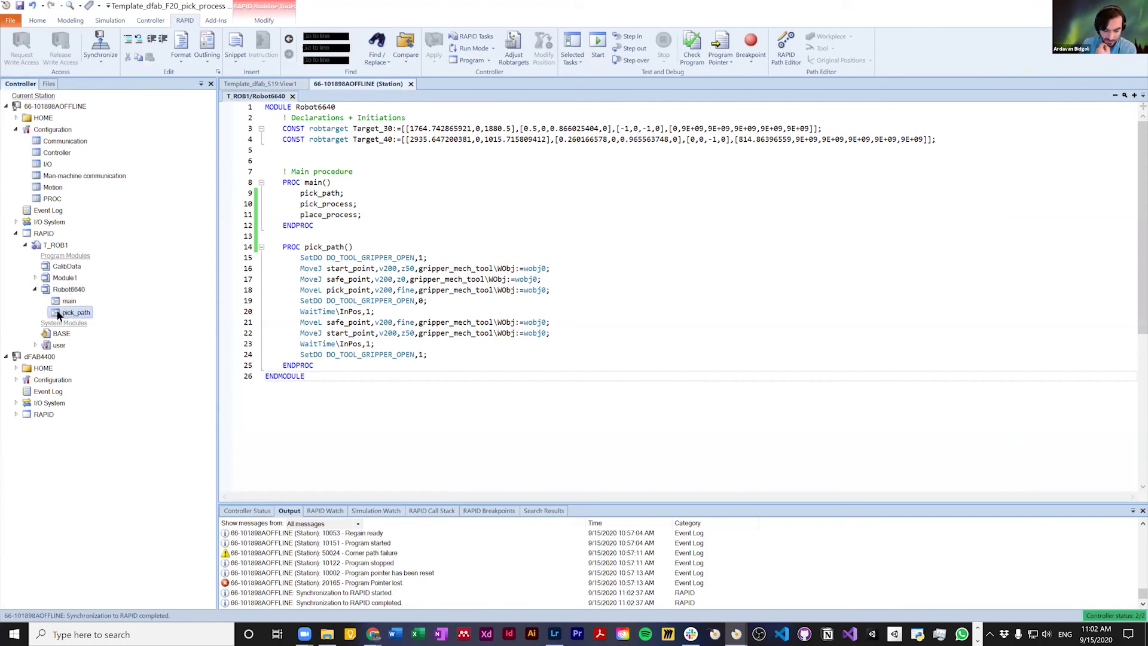
left_click_drag(385, 368, 233, 247)
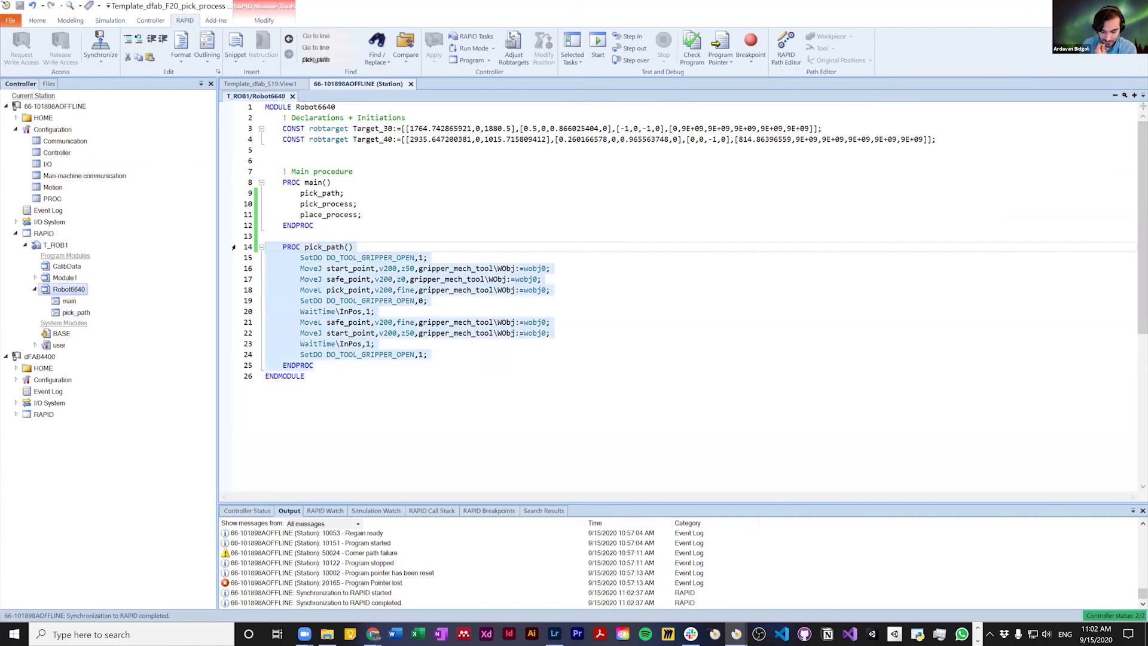
key("Delete")
Step: Remove the pick_path call and its leftover empty line from main, keeping only pick_process and place_process
left_click(322, 193)
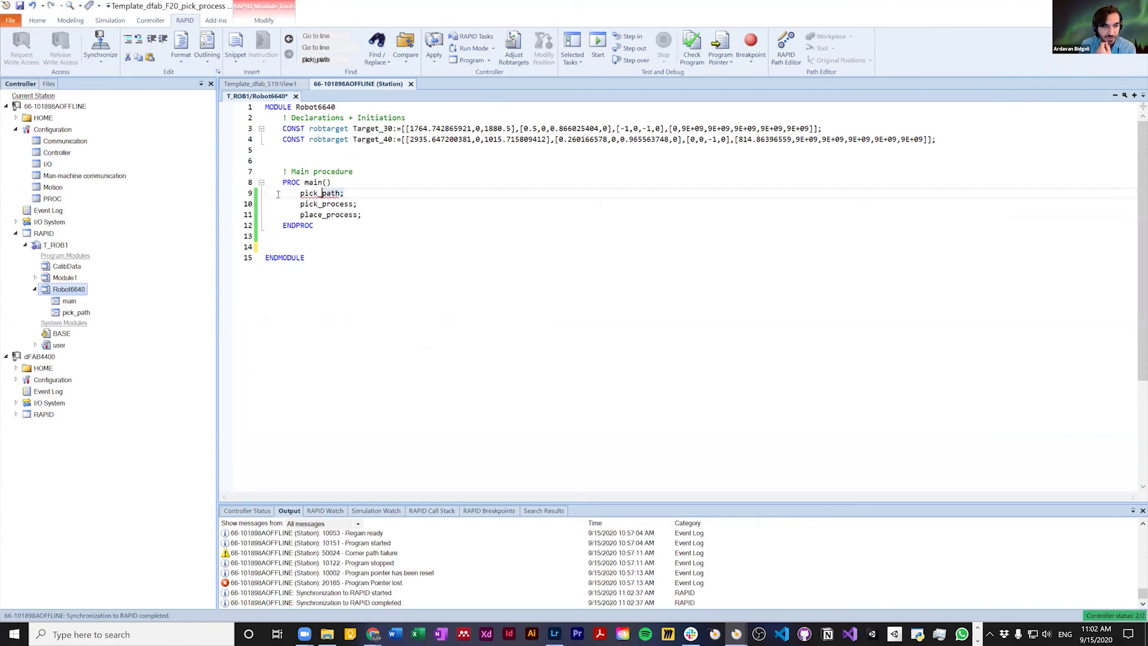
left_click(252, 194)
key("Delete")
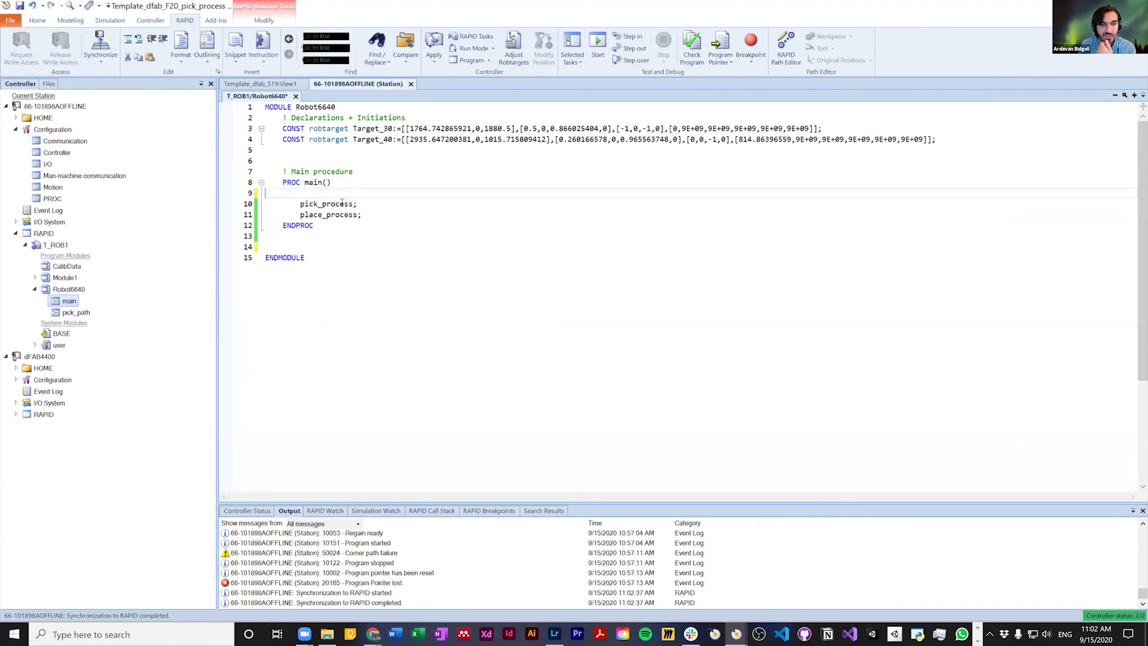
left_click_drag(280, 183, 352, 226)
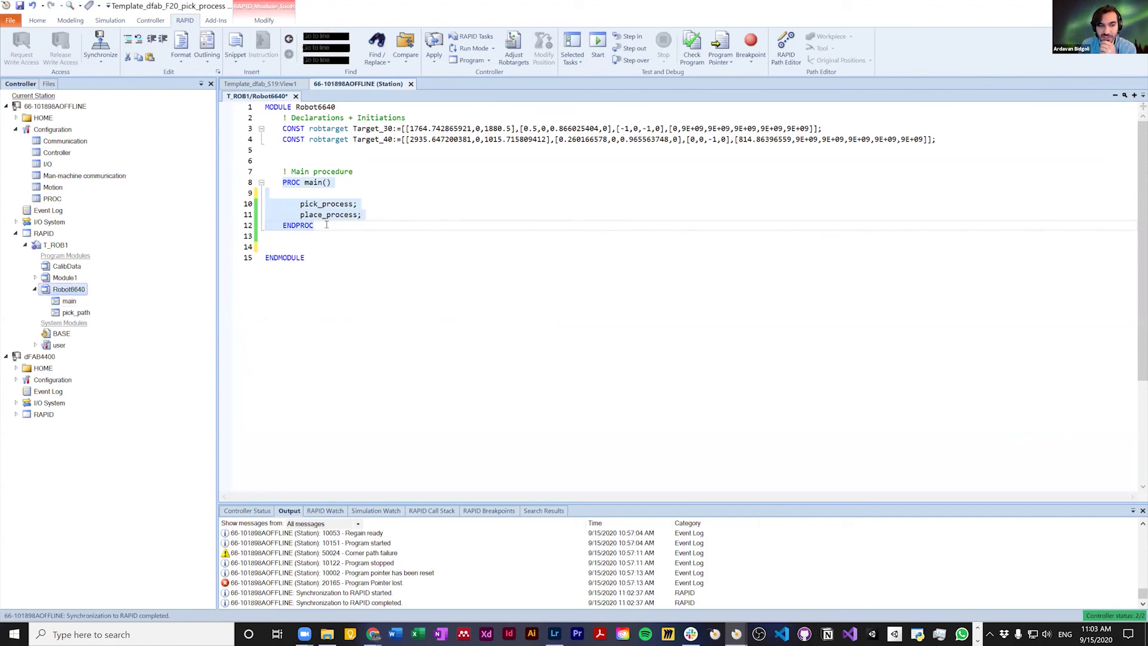
left_click(377, 217)
left_click(317, 194)
key("BackSpace")
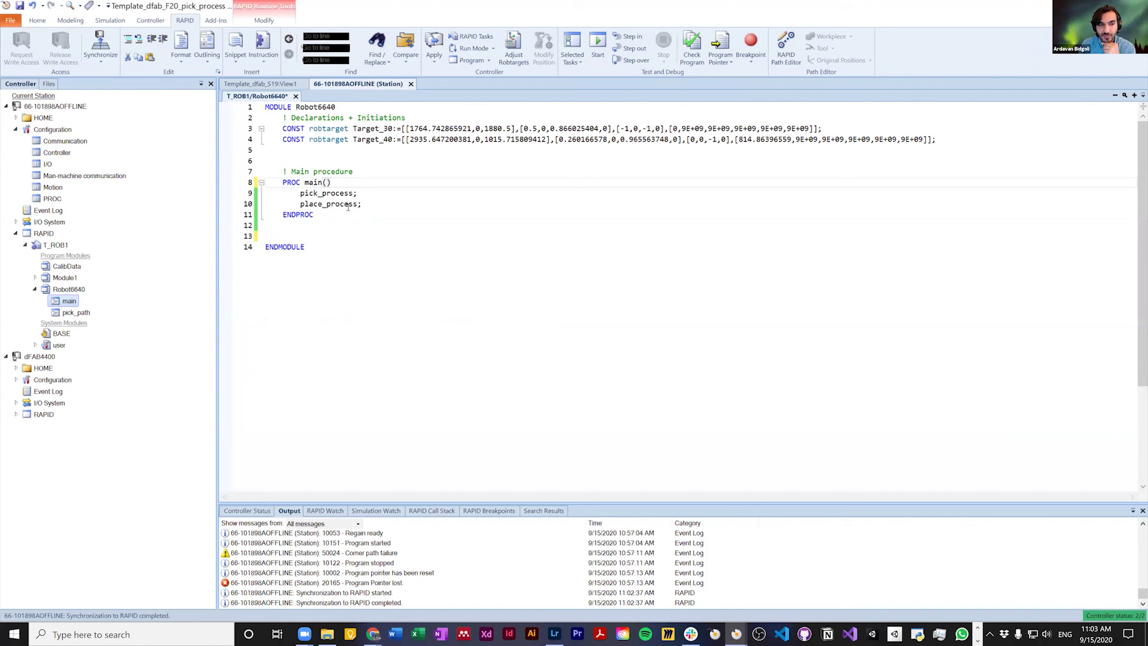
Step: Open the code of Module1 and examine its pick_process and place_process procedures
left_click(35, 277)
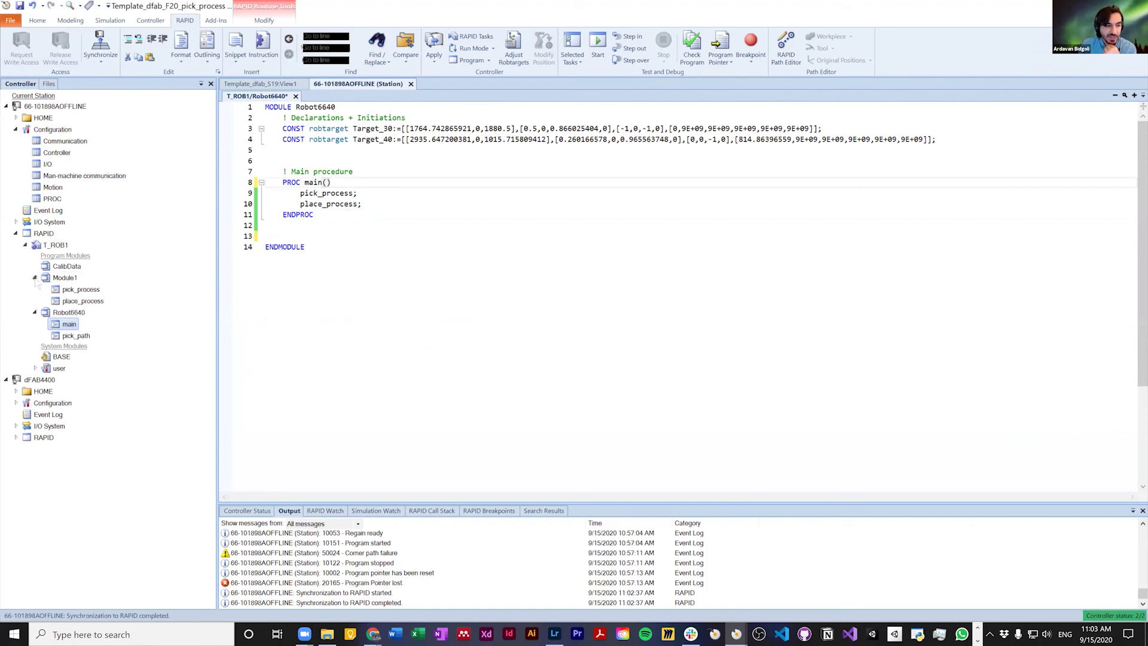
double_click(64, 277)
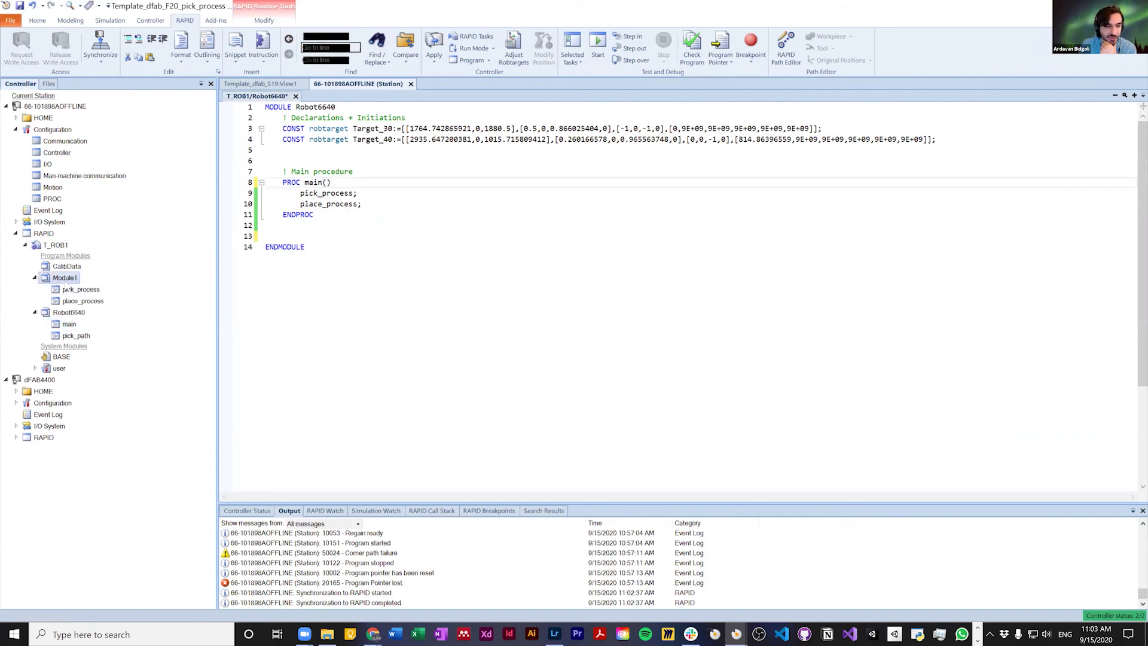
left_click(375, 268)
left_click_drag(278, 182, 354, 300)
left_click(296, 290)
left_click_drag(282, 300, 314, 400)
left_click(349, 204)
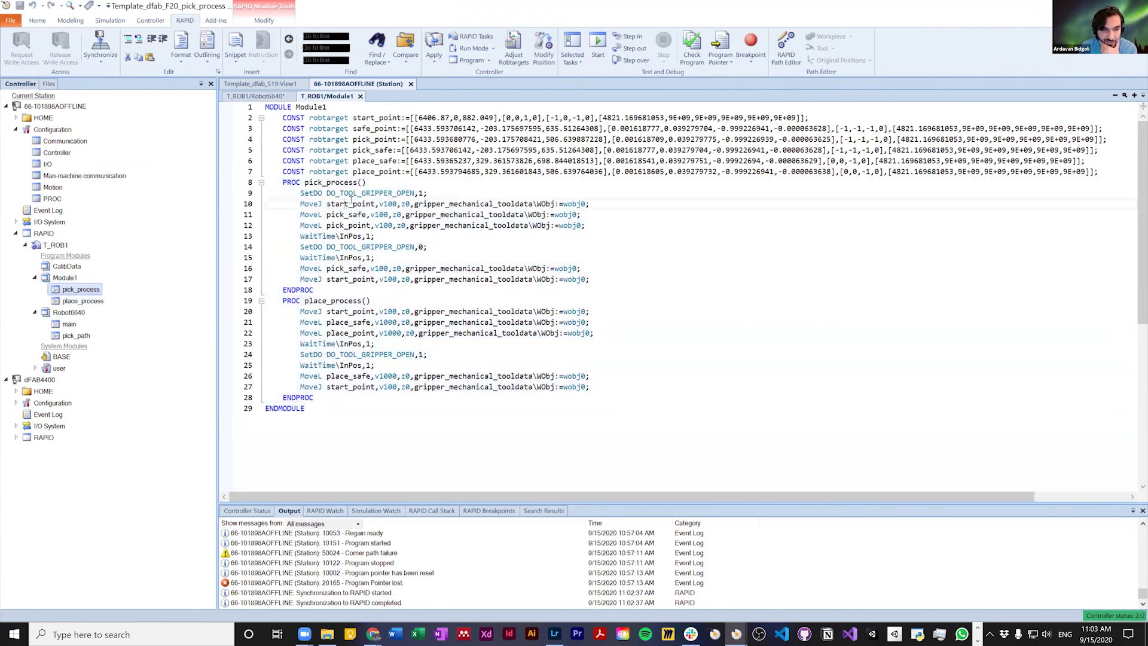
Step: Insert a blank line before the pick_process procedure and another before the place_process procedure in Module1
left_click(281, 184)
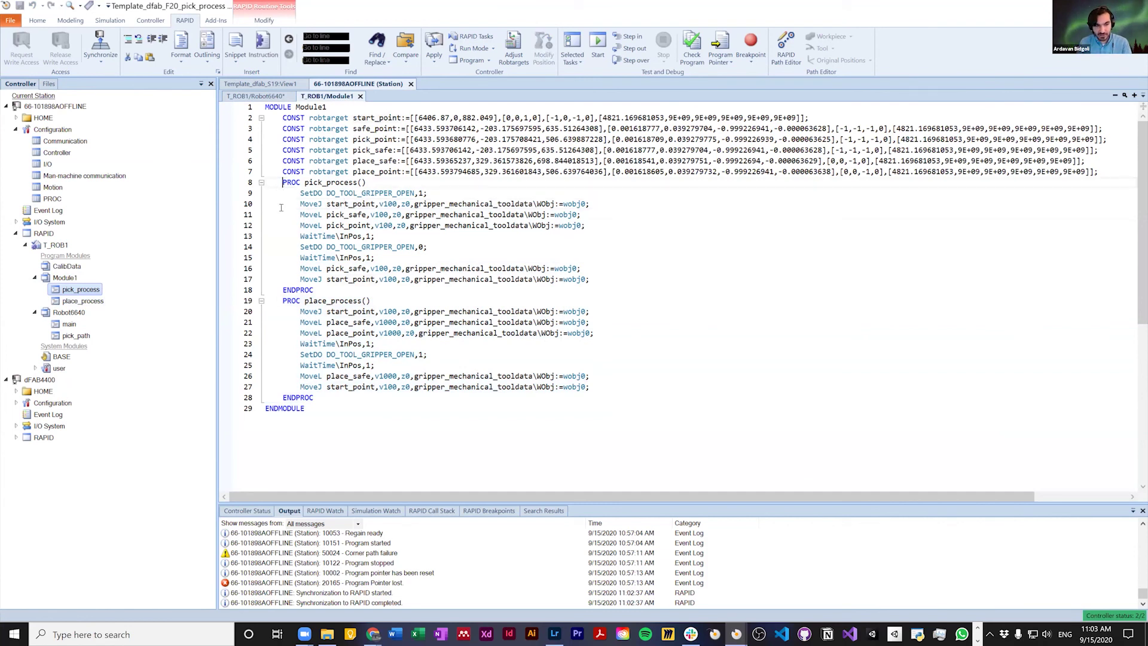
key("Return")
left_click(284, 312)
key("Return")
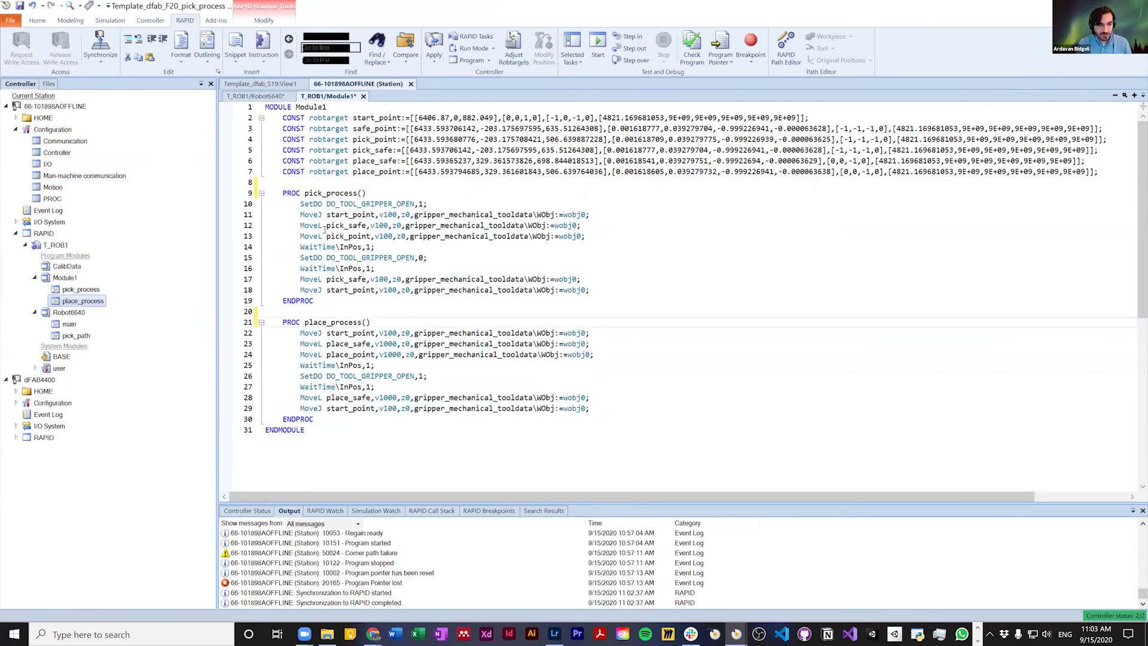
Step: Examine the pick_process procedure in Module1 line by line, covering its move, wait and gripper signal instructions
scroll(433, 272, "up", 1, "ctrl")
scroll(433, 272, "up", 1, "ctrl")
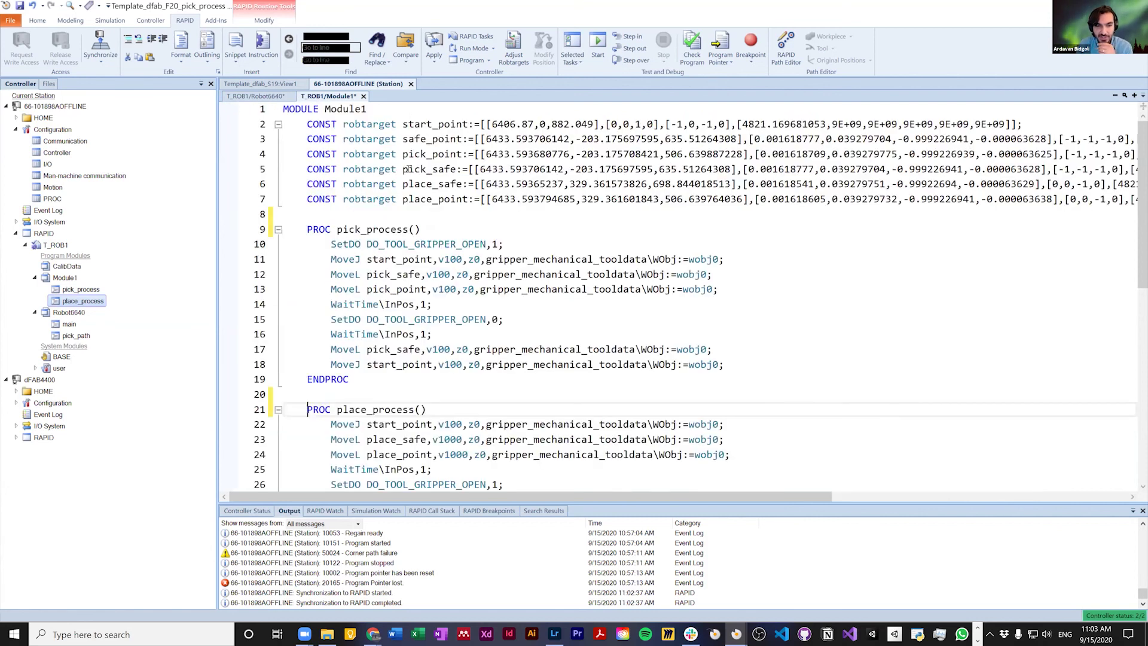
scroll(437, 179, "up", 2, "ctrl")
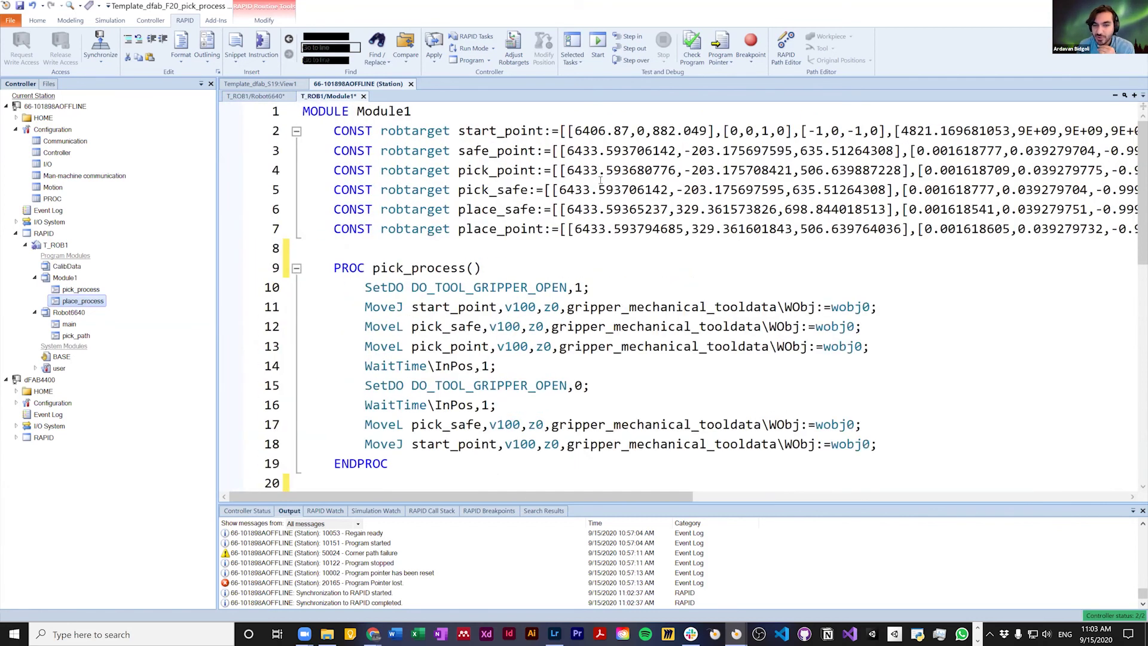
scroll(600, 179, "up", 1, "ctrl")
scroll(598, 179, "down", 2)
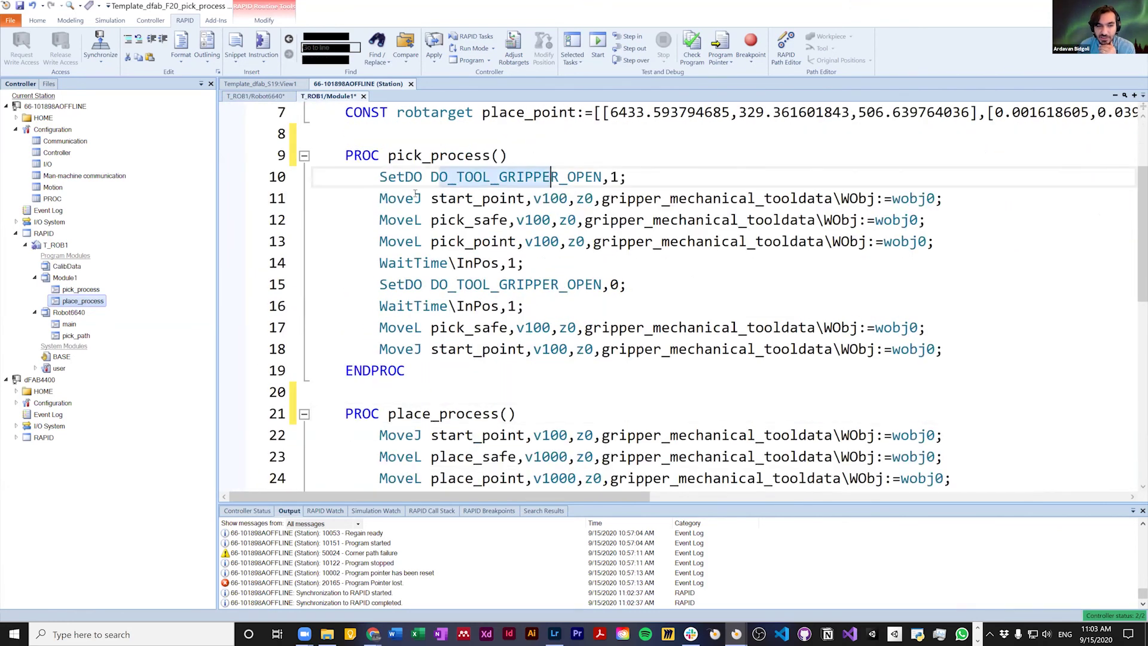
double_click(401, 198)
left_click_drag(478, 201, 935, 202)
left_click_drag(375, 220, 387, 241)
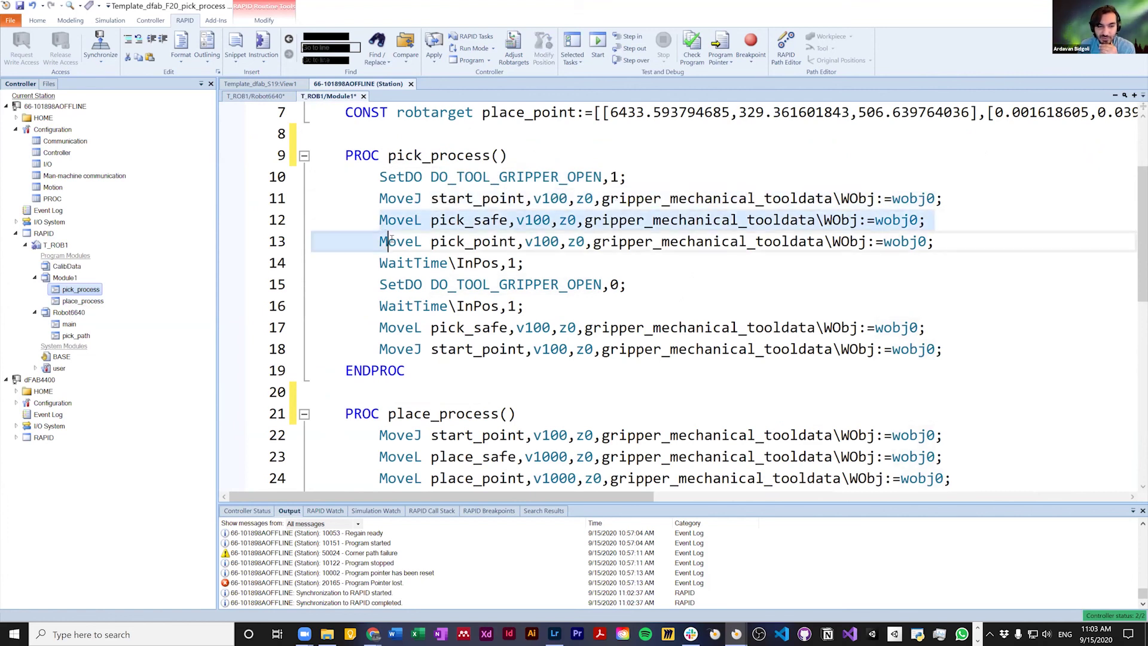
left_click(383, 263)
mouse_move(425, 287)
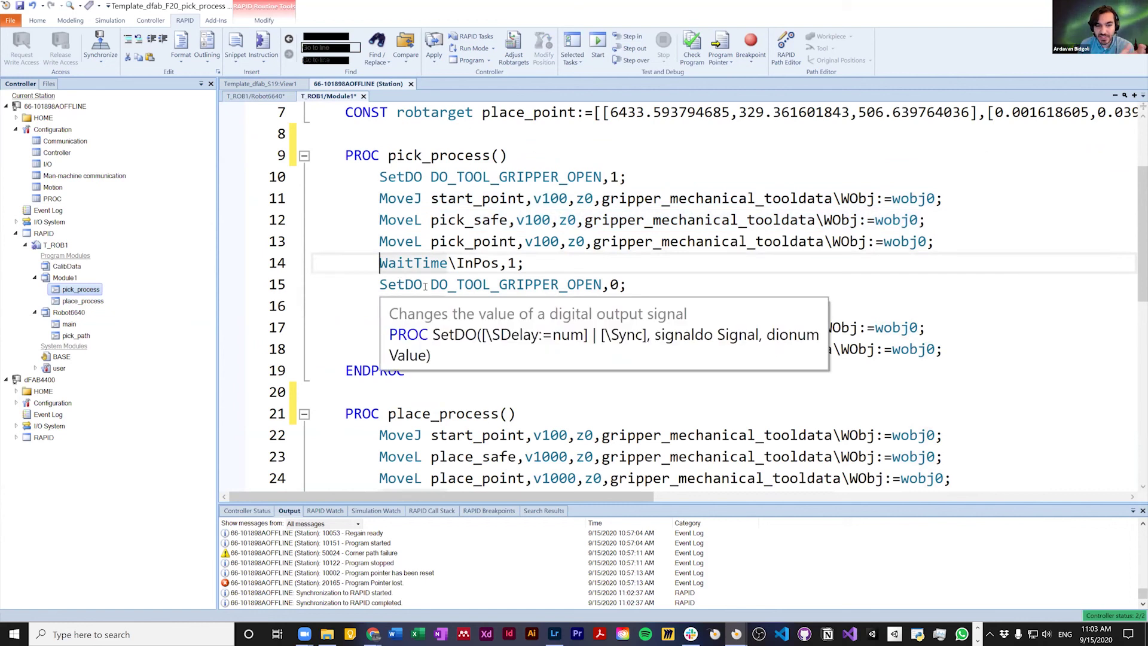
left_click_drag(601, 284, 448, 284)
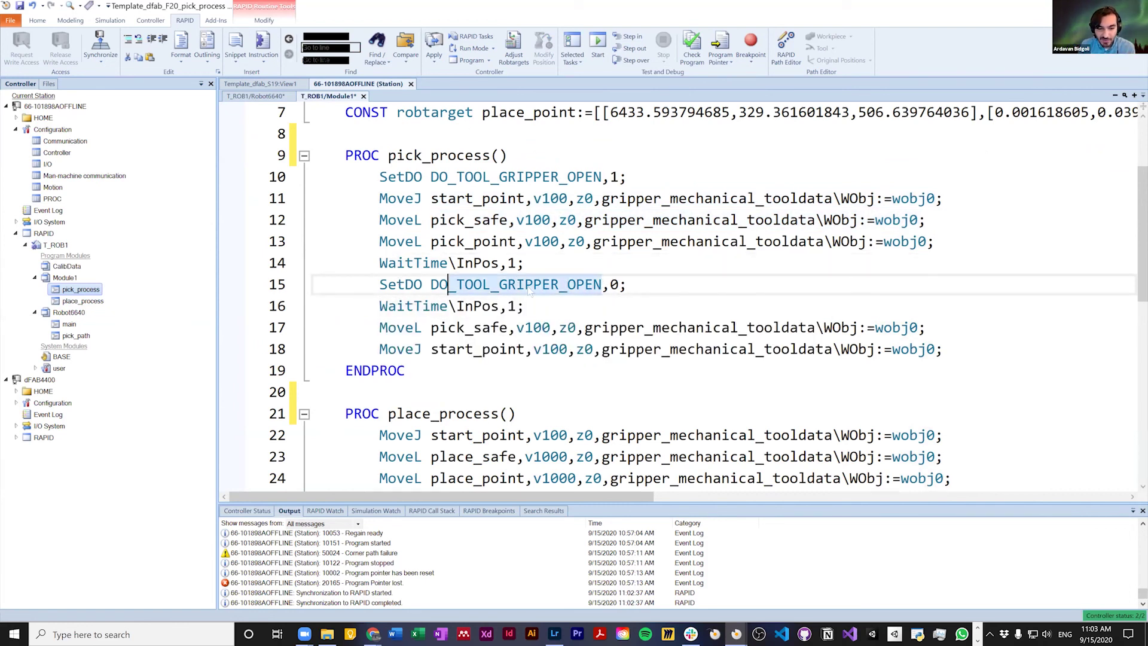
scroll(530, 291, "down", 1)
scroll(529, 291, "up", 1)
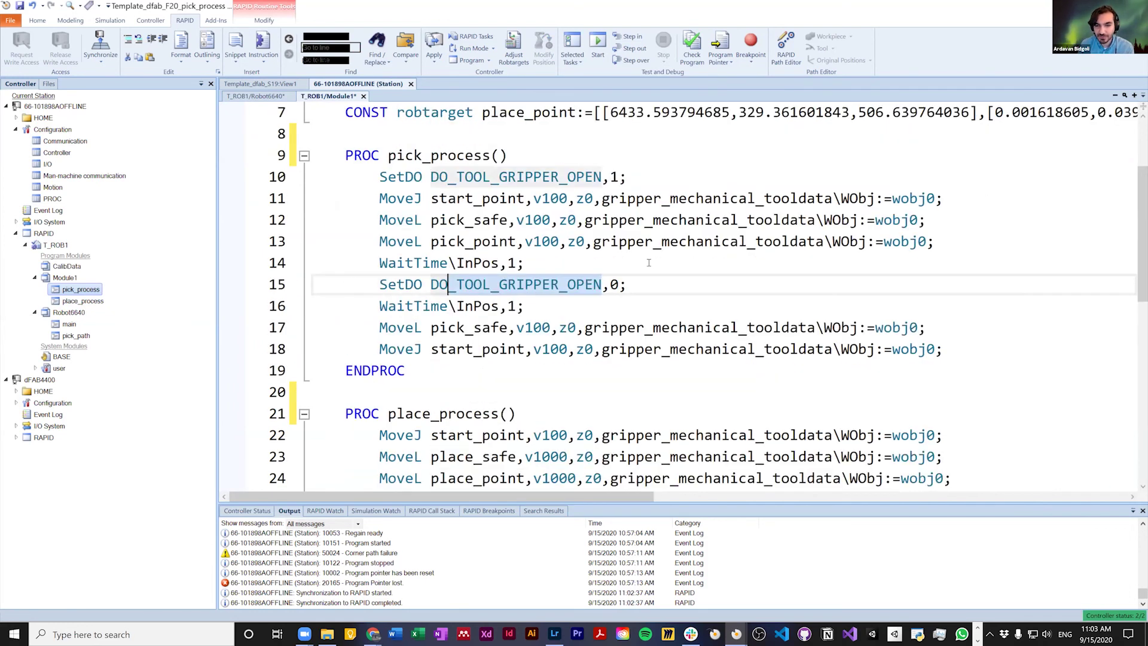
left_click(636, 174)
left_click(585, 149)
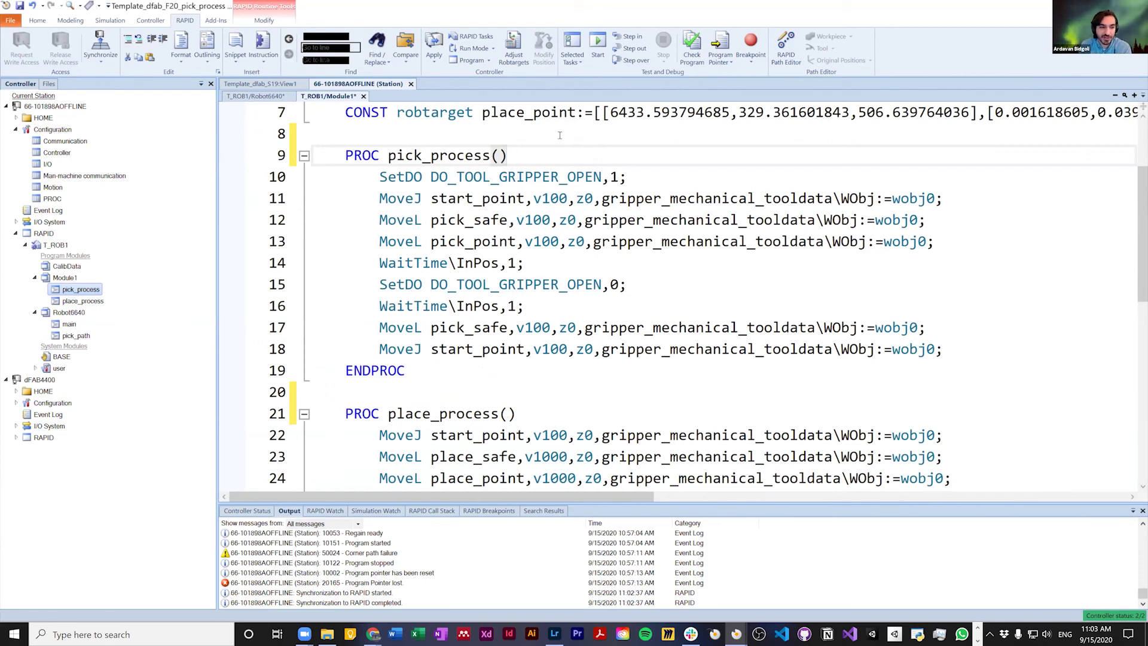
Step: Compare the instructions of the pick_process path in the station's Paths & Procedures with its RAPID code in Module1
left_click(37, 20)
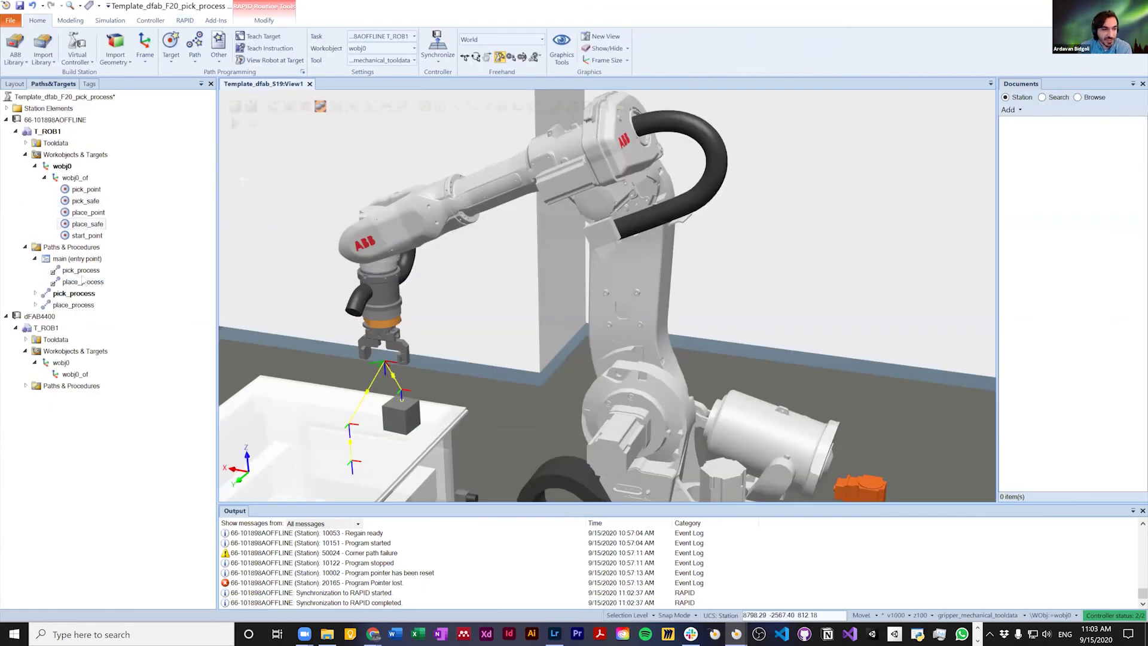
left_click(36, 293)
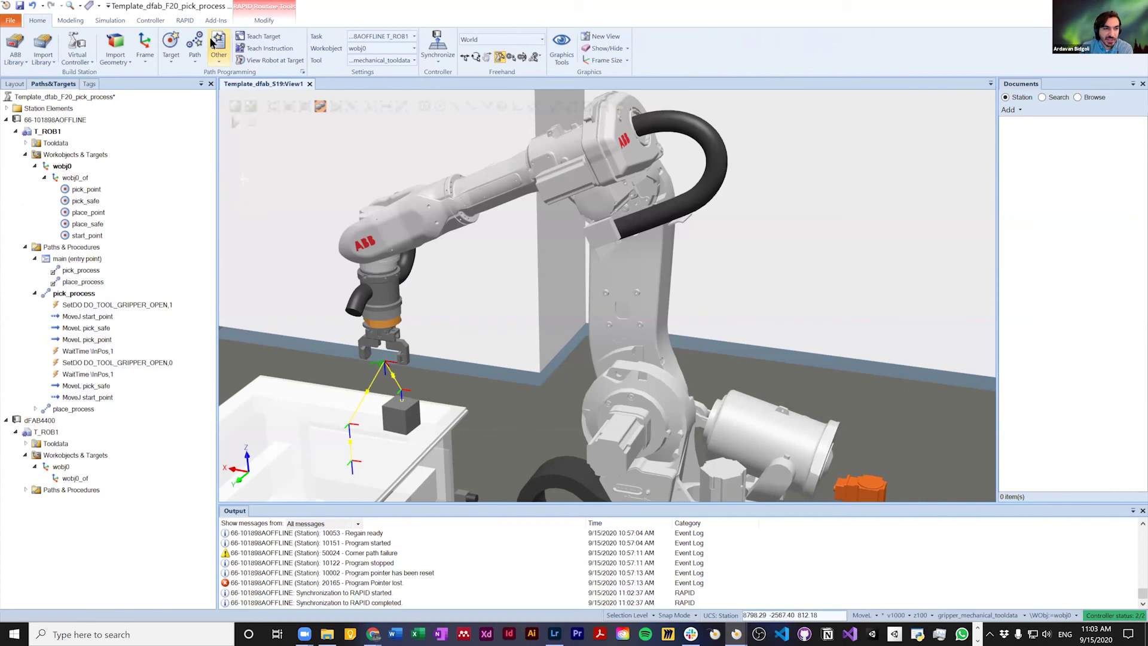
left_click(188, 21)
left_click_drag(379, 177, 721, 349)
left_click_drag(797, 355, 419, 374)
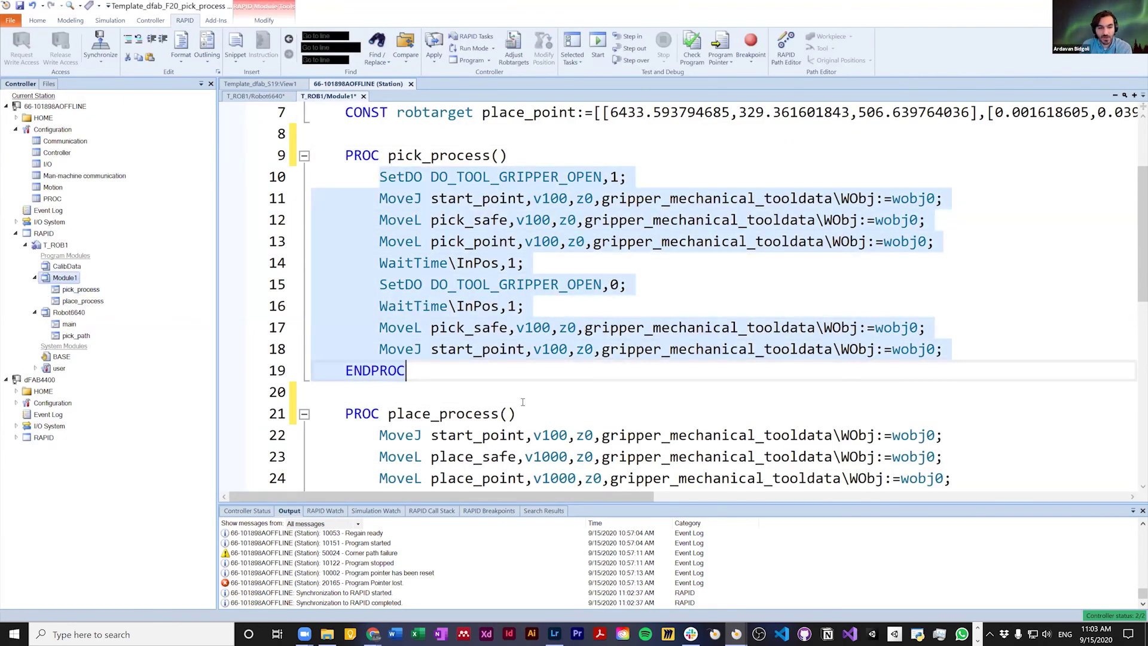
left_click(424, 385)
left_click_drag(967, 351, 307, 168)
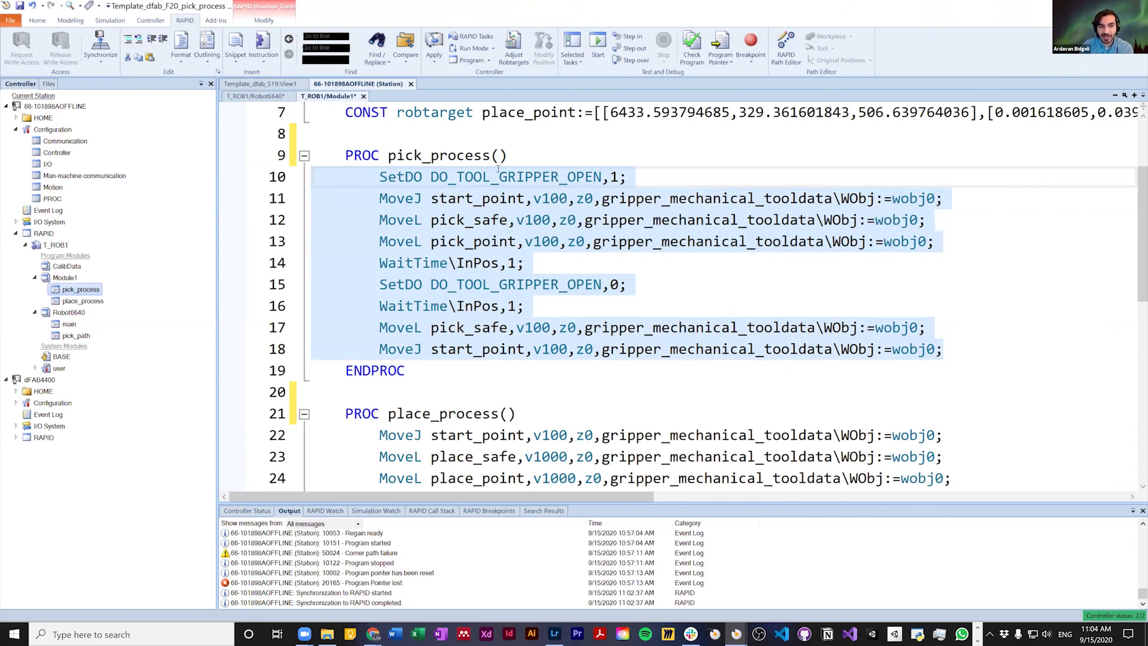
left_click(521, 134)
Step: Examine the robtarget declarations at the start of Module1, from start_point to place_point, and their position coordinates
scroll(584, 307, "up", 2)
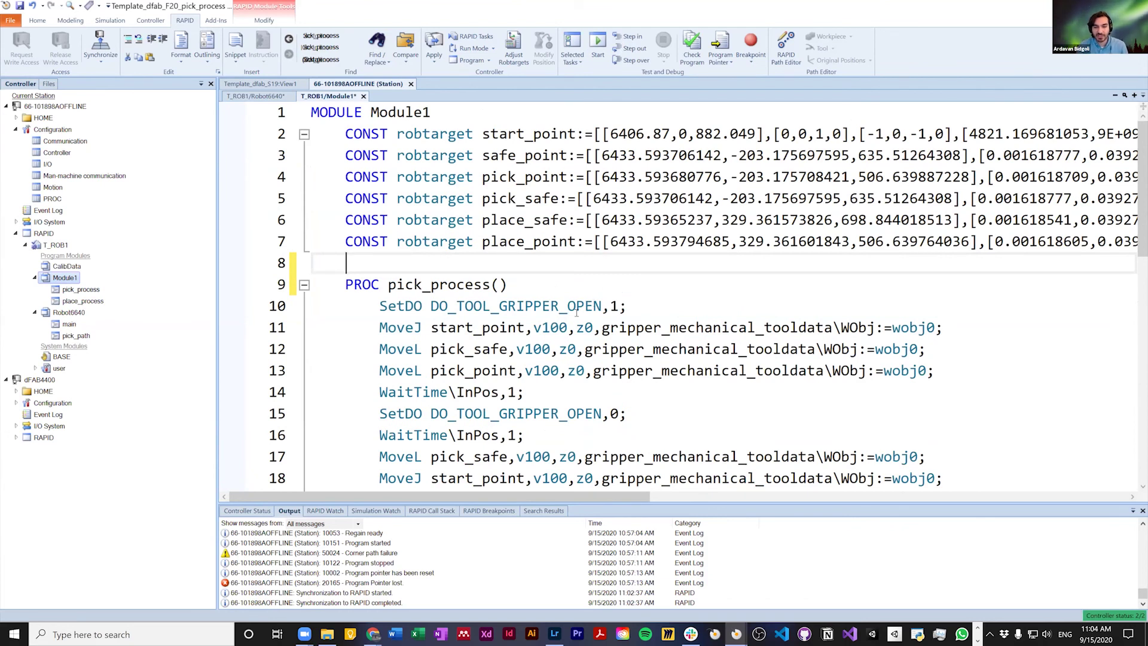
scroll(576, 312, "down", 2, "ctrl")
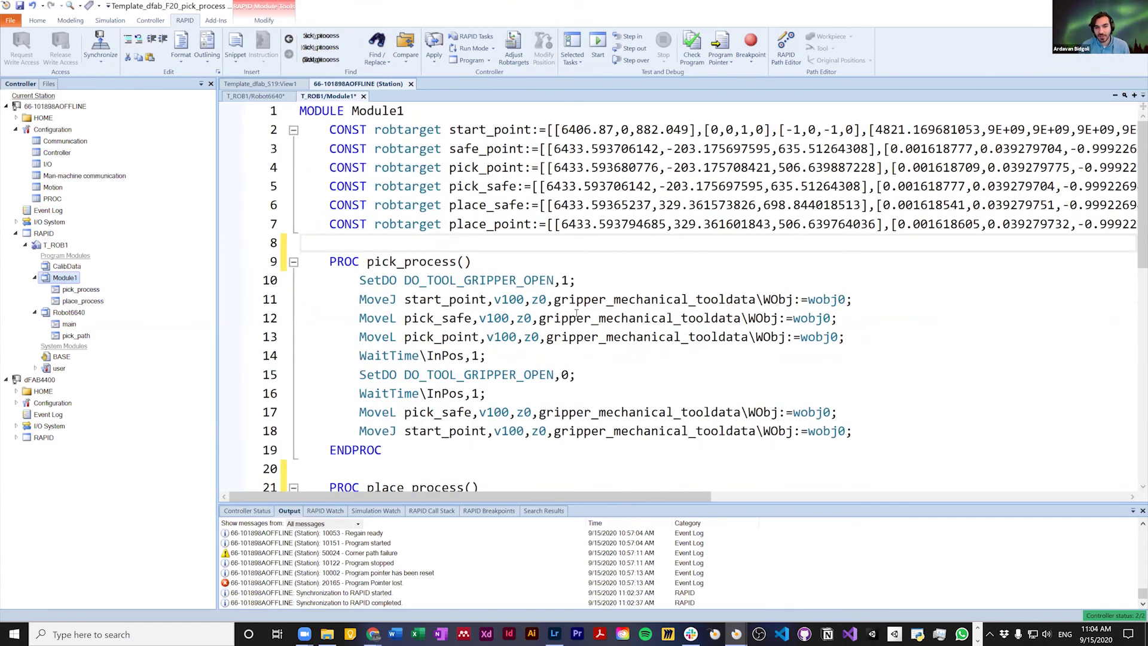
scroll(576, 313, "down", 3, "ctrl")
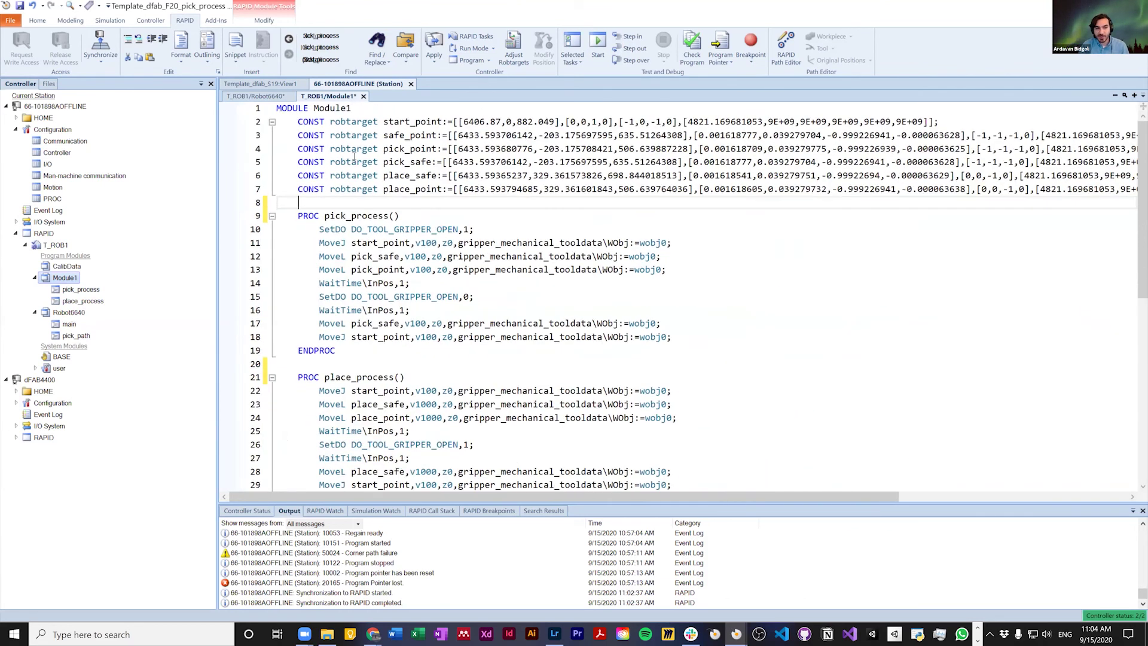
left_click(410, 122)
double_click(410, 122)
mouse_move(394, 125)
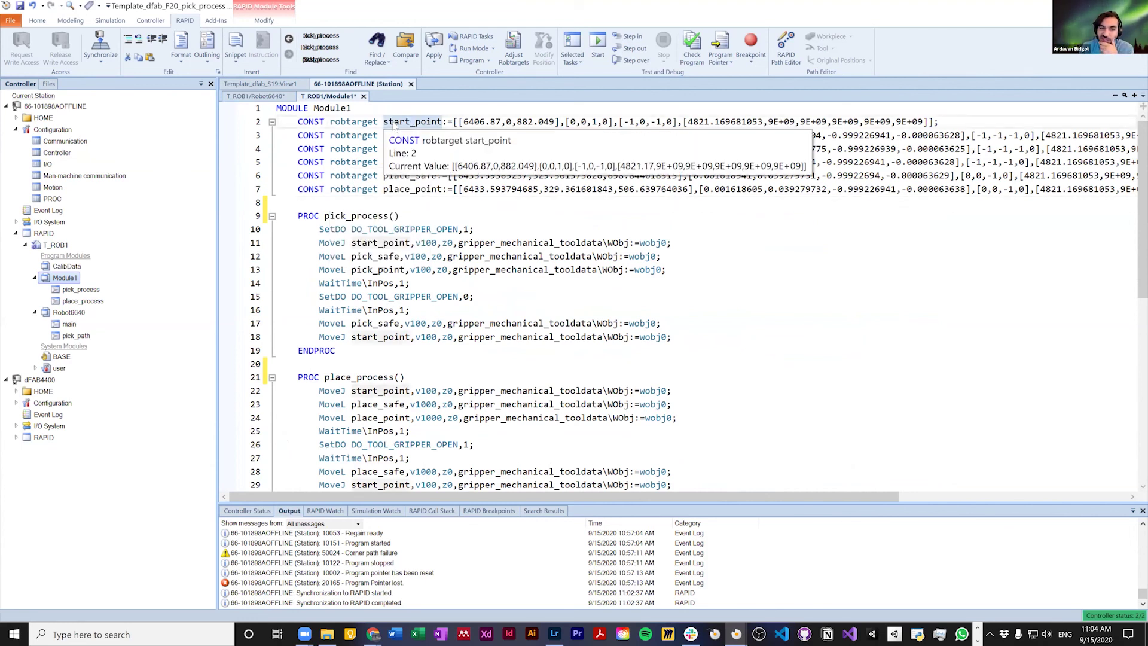
left_click_drag(458, 122, 567, 123)
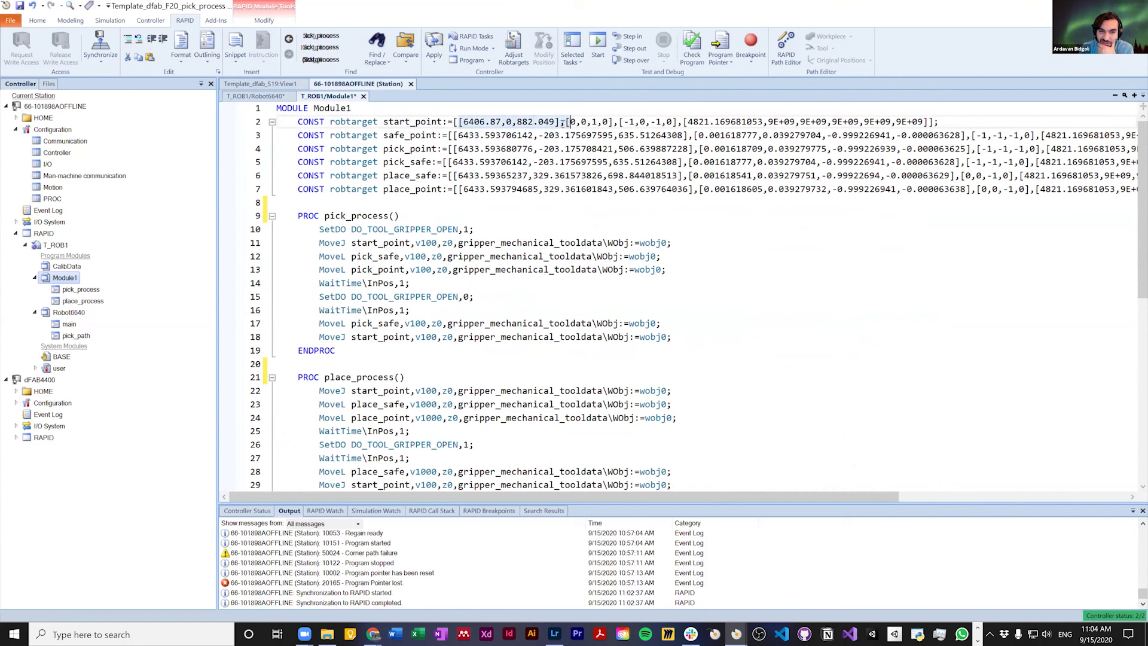
left_click_drag(459, 135, 679, 135)
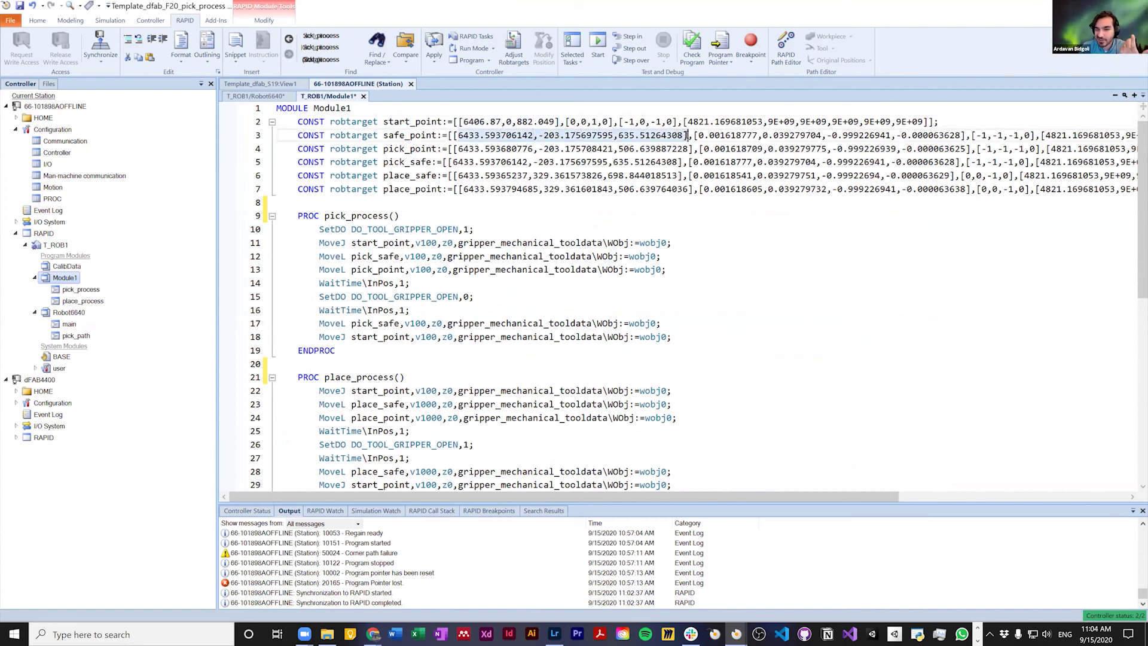
left_click(533, 162)
left_click(566, 190)
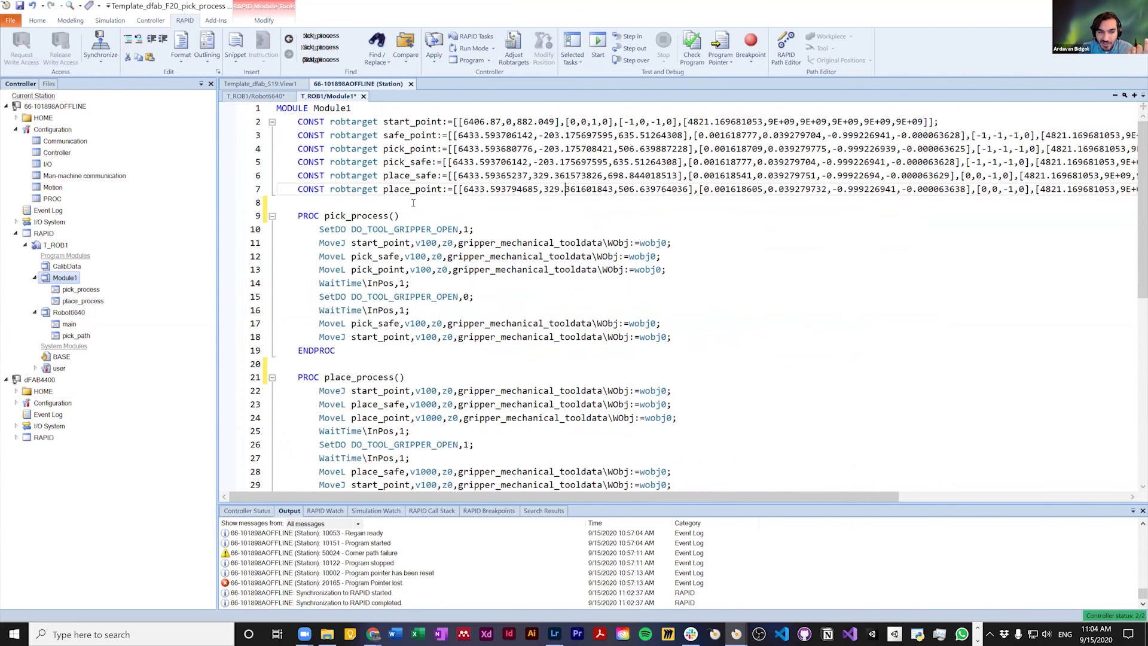
Step: Review the speed and zone arguments of the move instructions in pick_process and place_process
scroll(413, 202, "down", 1)
left_click(439, 203)
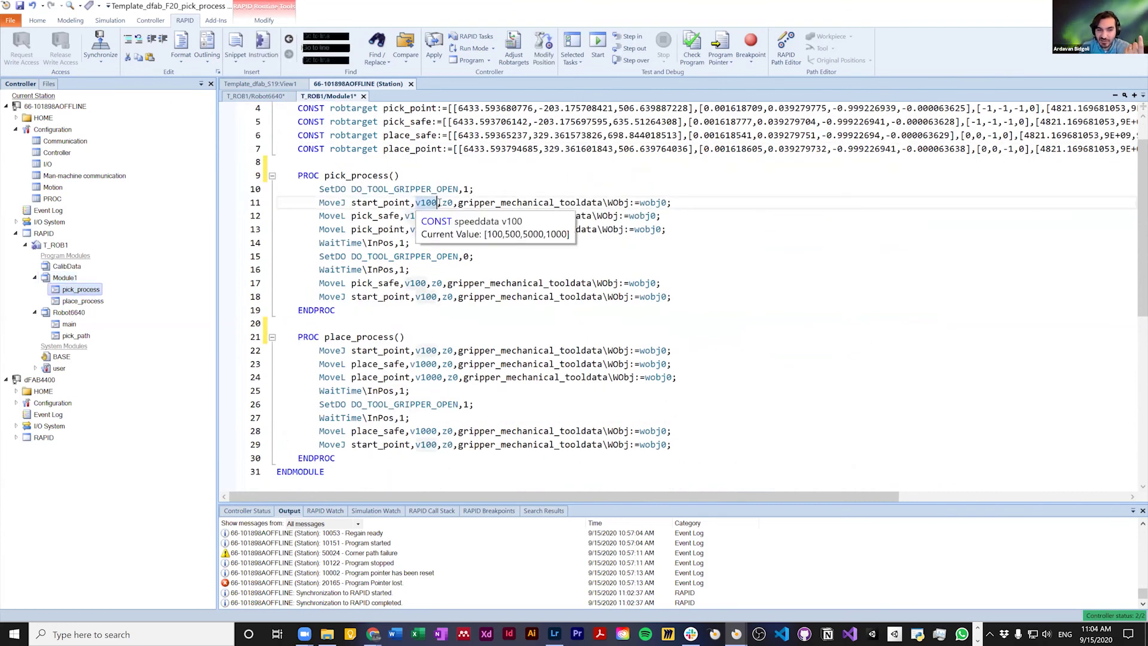
key("Left")
key("Left")
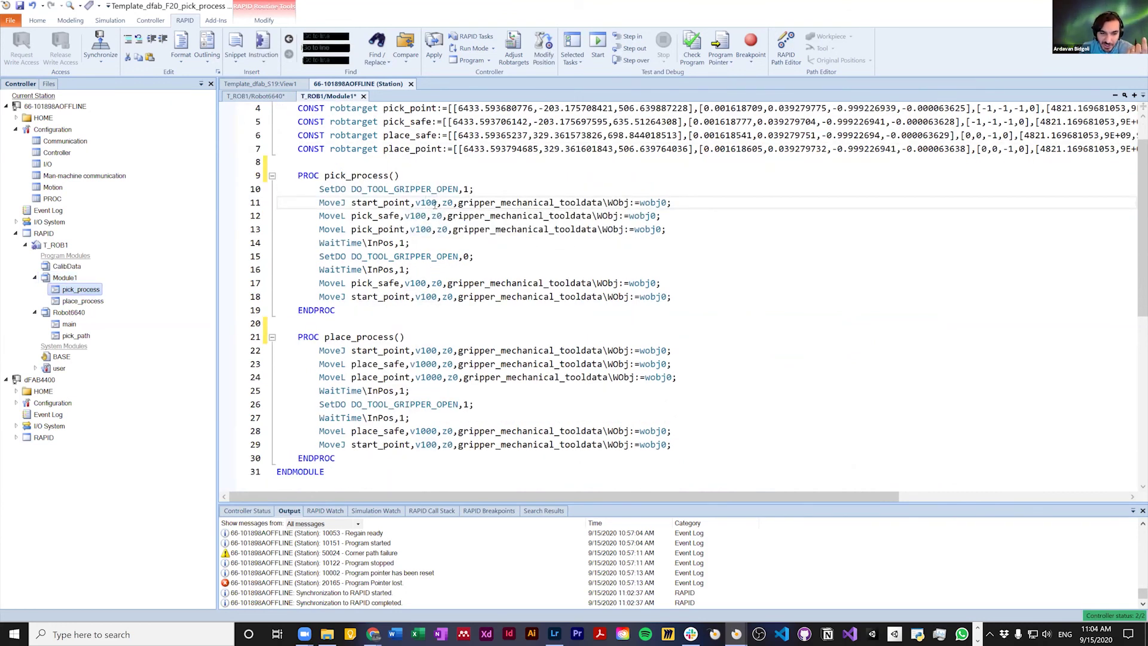
left_click(452, 203)
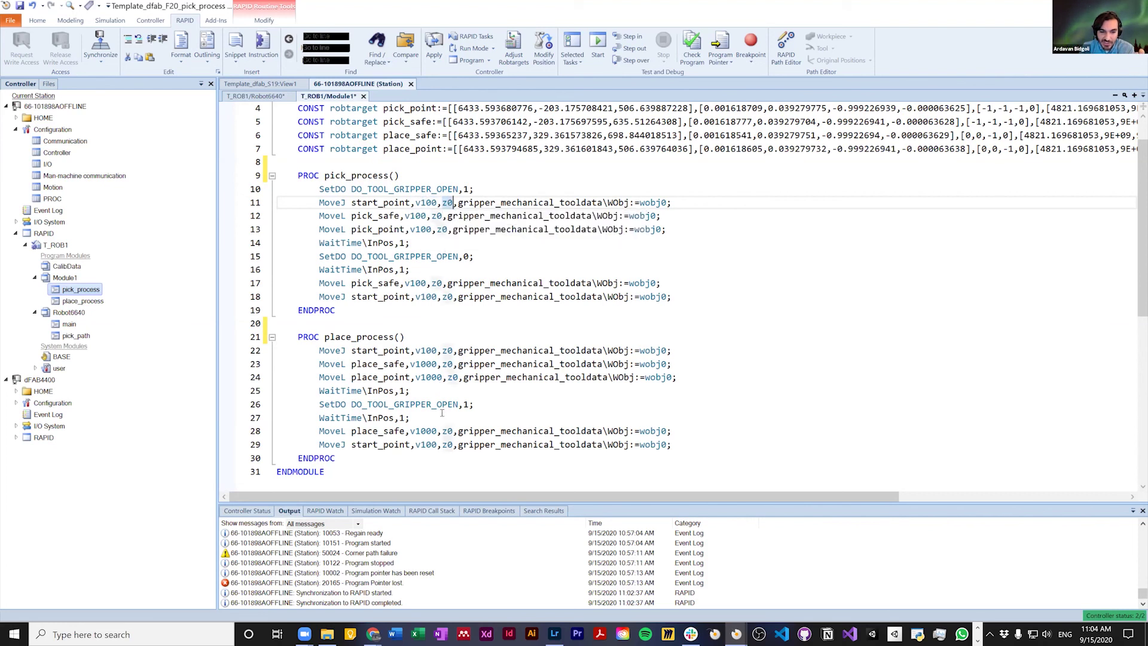
left_click(431, 364)
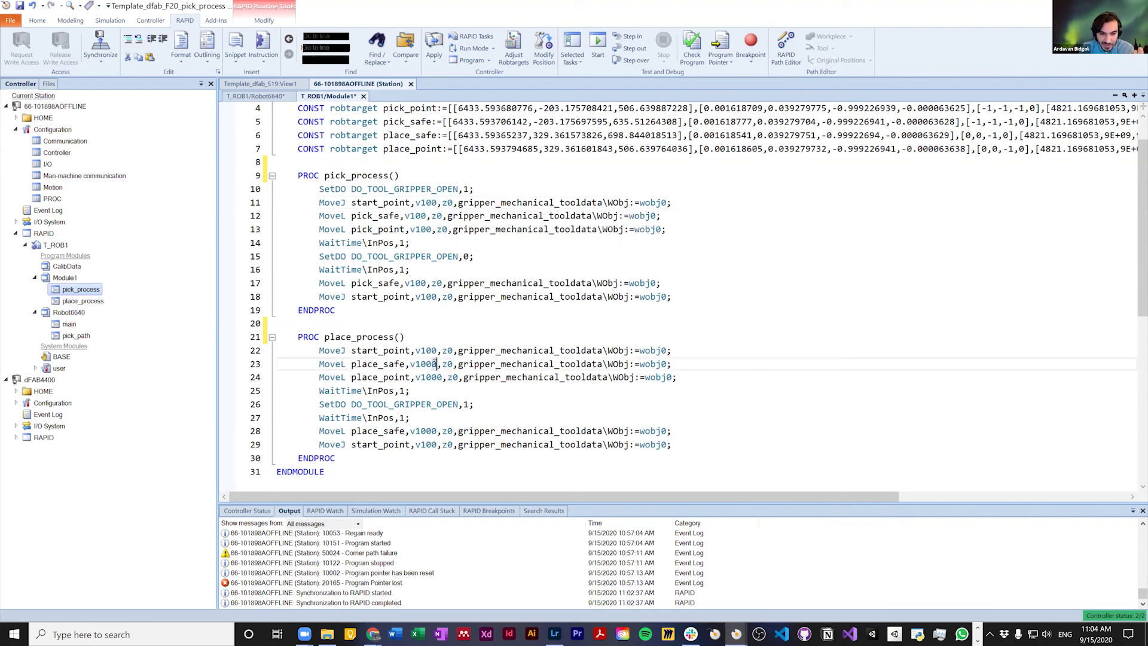
left_click(433, 376)
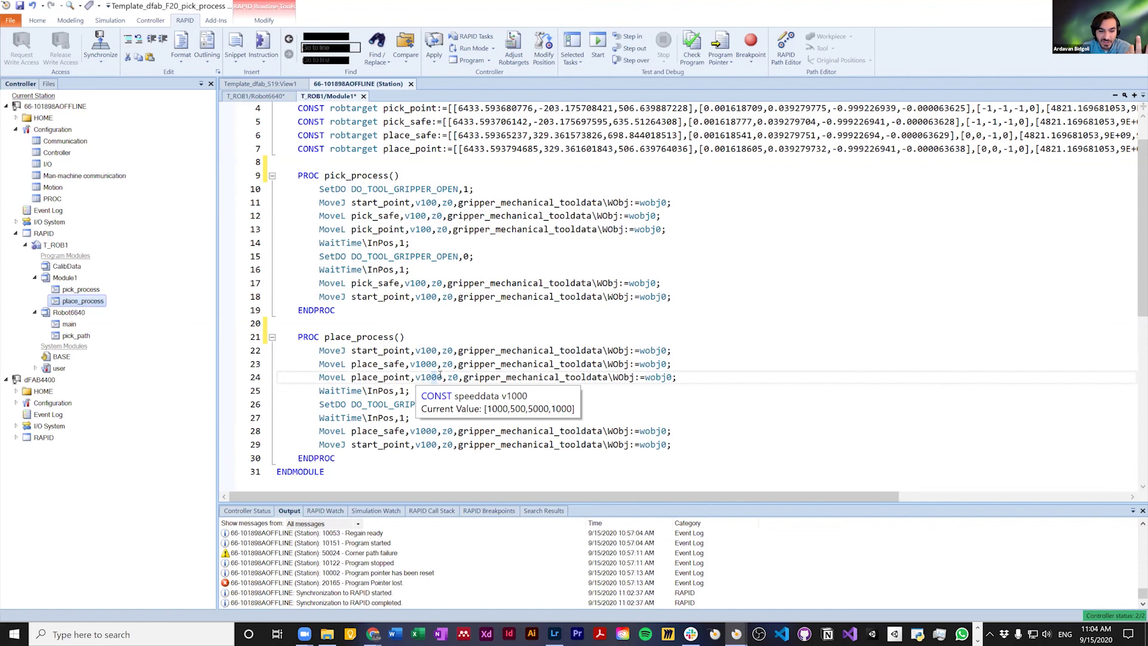
left_click(427, 431)
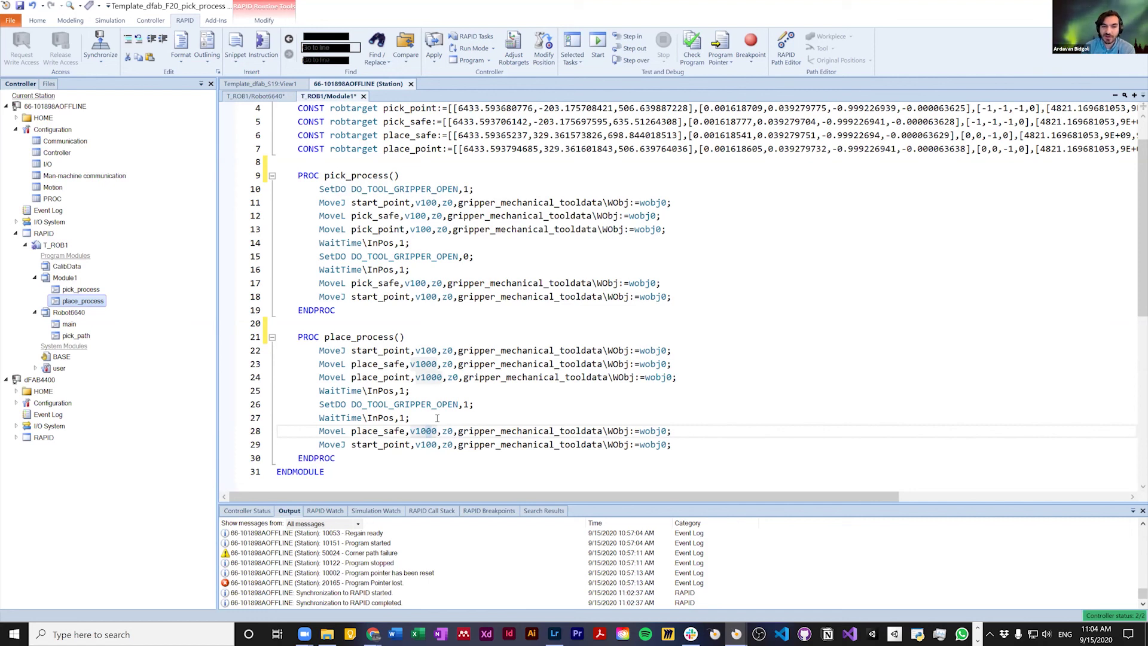
left_click(520, 402)
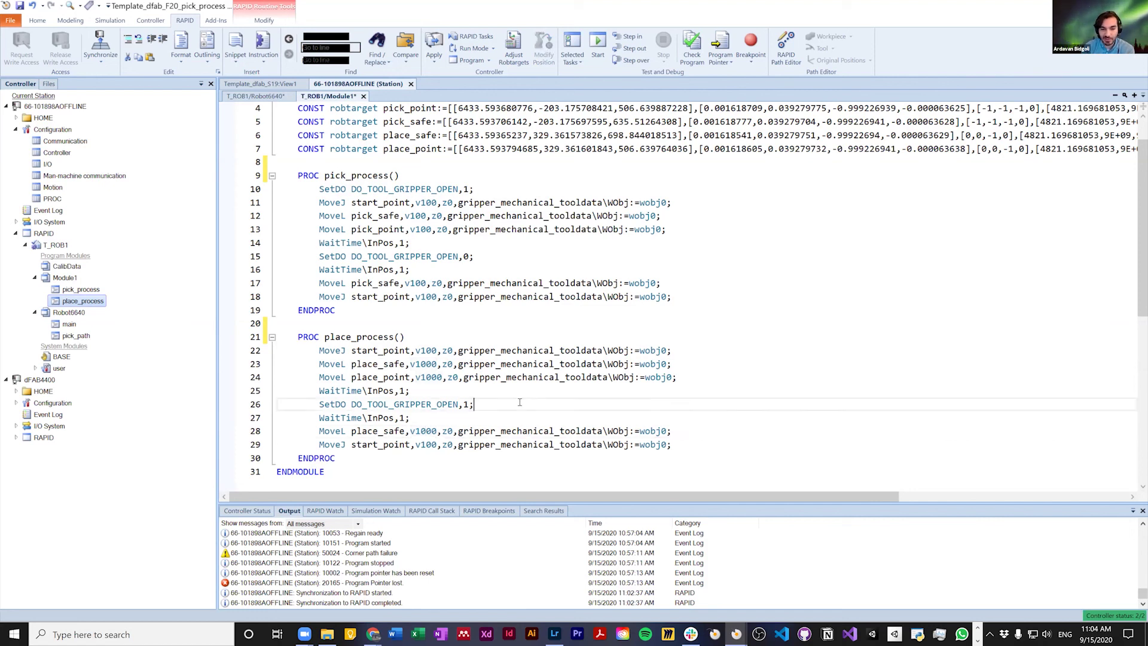
Step: Set the speed of the last place_safe move in place_process to v100
left_click(427, 431)
key("BackSpace")
key("Up")
Step: In place_process, set the zone of the first start_point move to fine and of the first place_safe move to z50
left_click(445, 351)
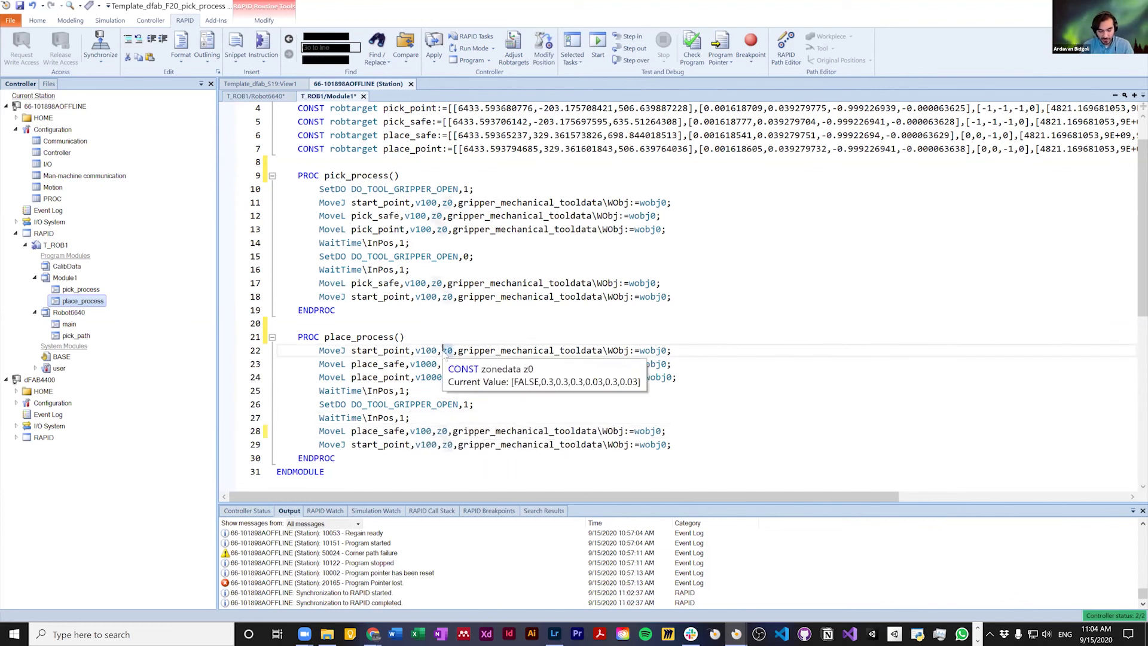
type("fine")
left_click(443, 284)
left_click(450, 364)
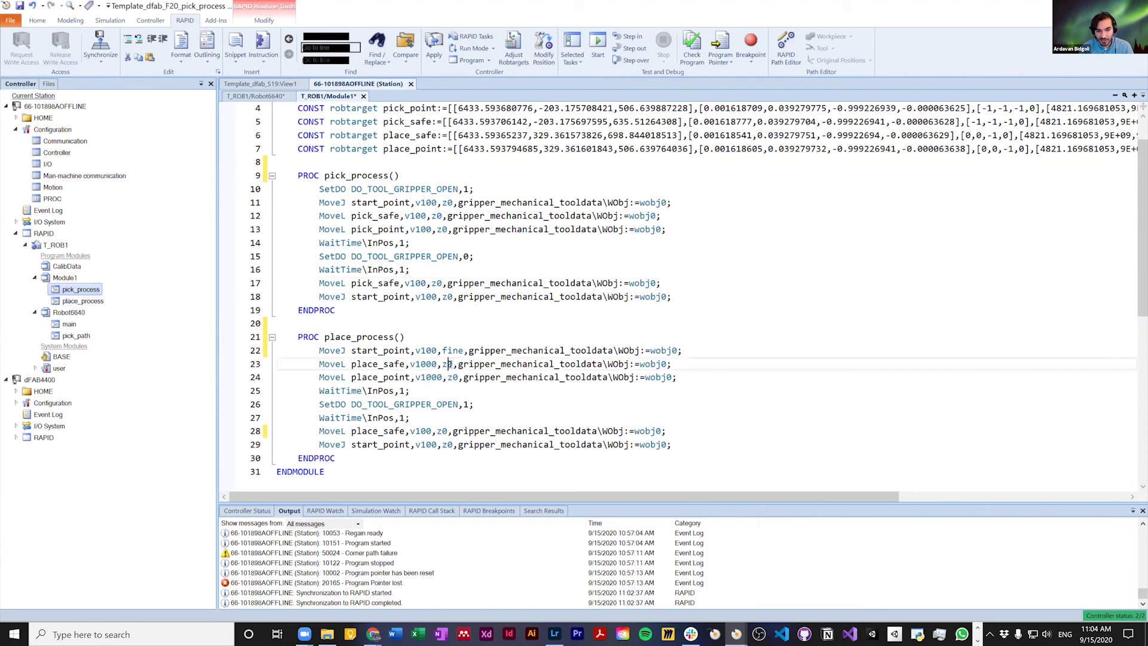
Step: Set the speed of the place_point move in place_process to v5
left_click_drag(426, 377, 443, 378)
key("BackSpace")
key("BackSpace")
key("BackSpace")
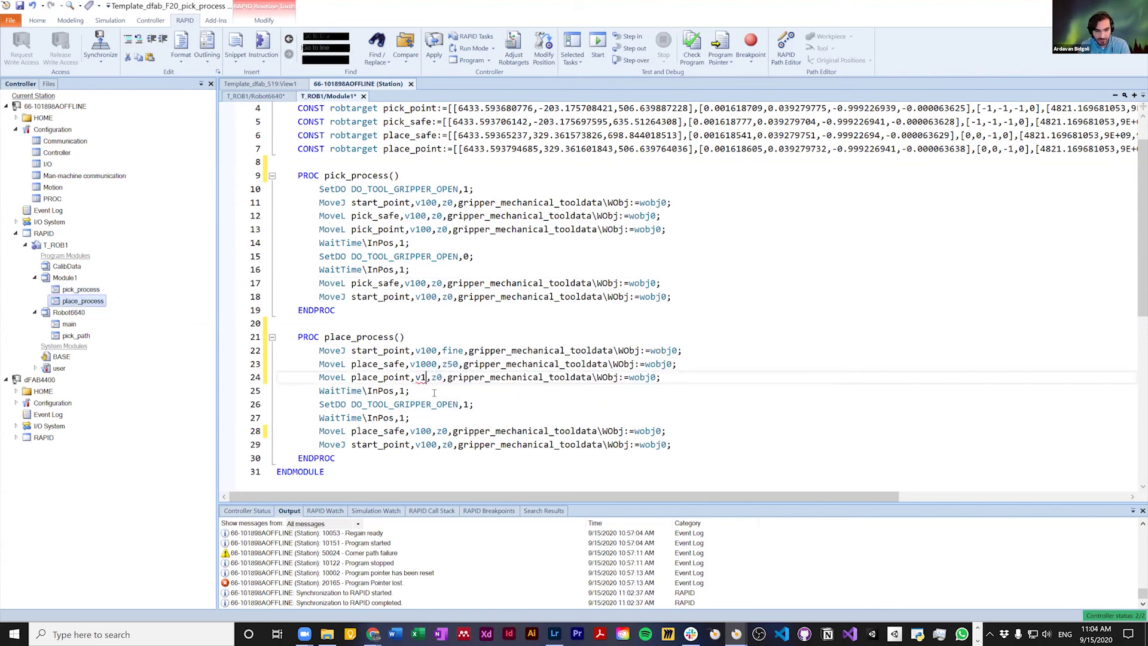
key("BackSpace")
type("5")
left_click(422, 397)
left_click(469, 416)
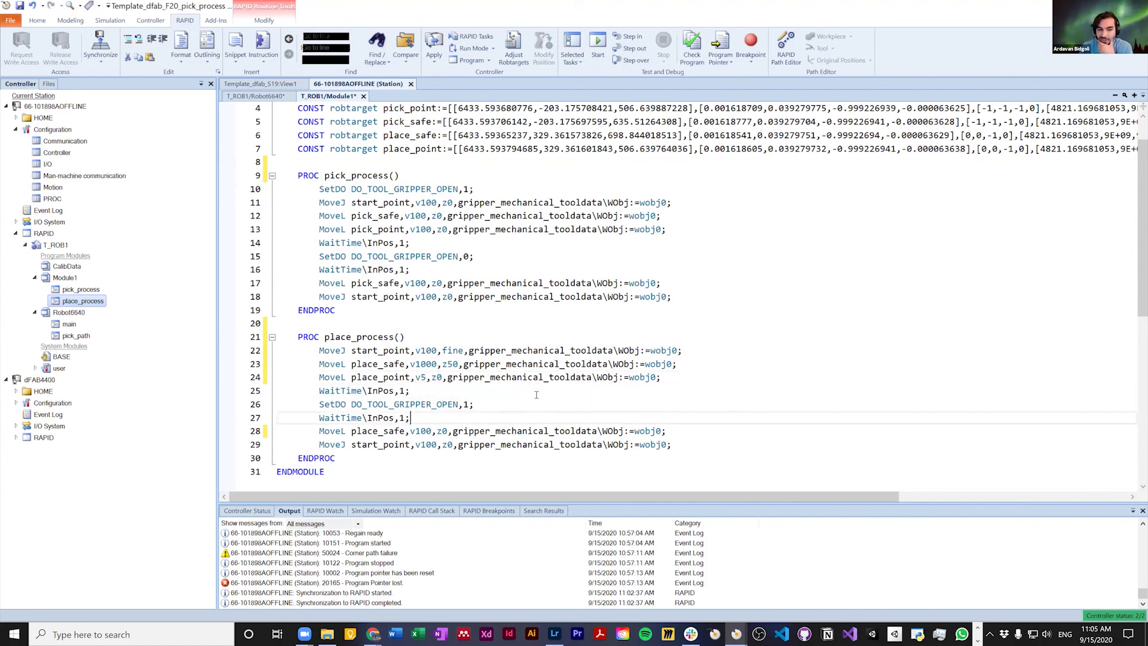
Step: Set the WaitTime before the gripper signal in place_process to 5
left_click(400, 391)
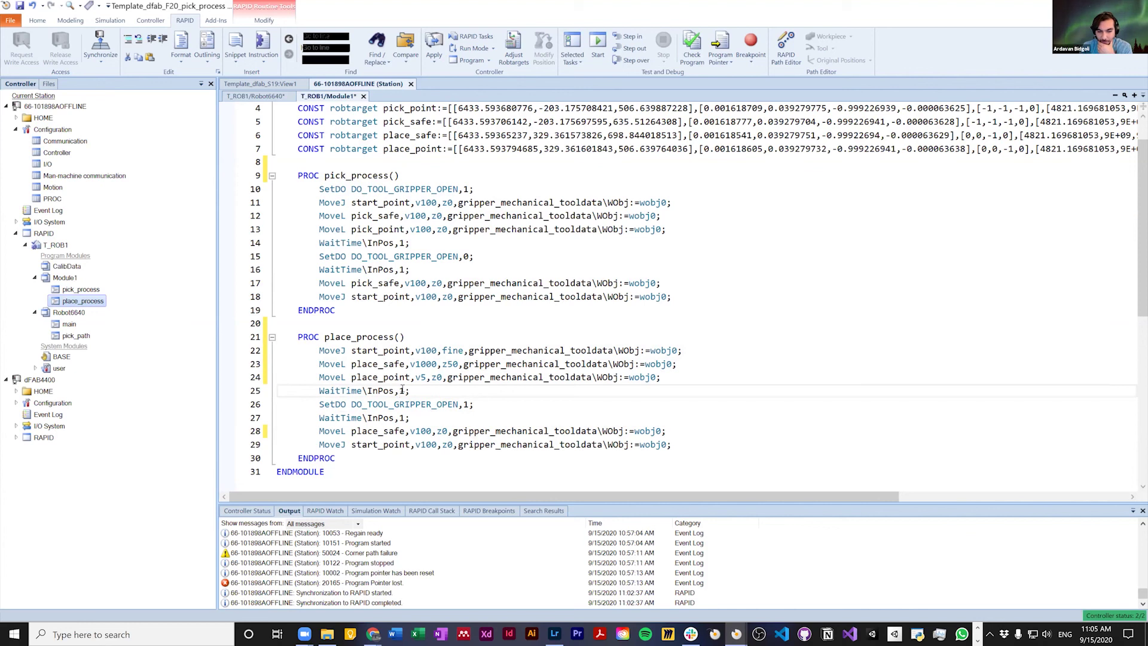
left_click(474, 336)
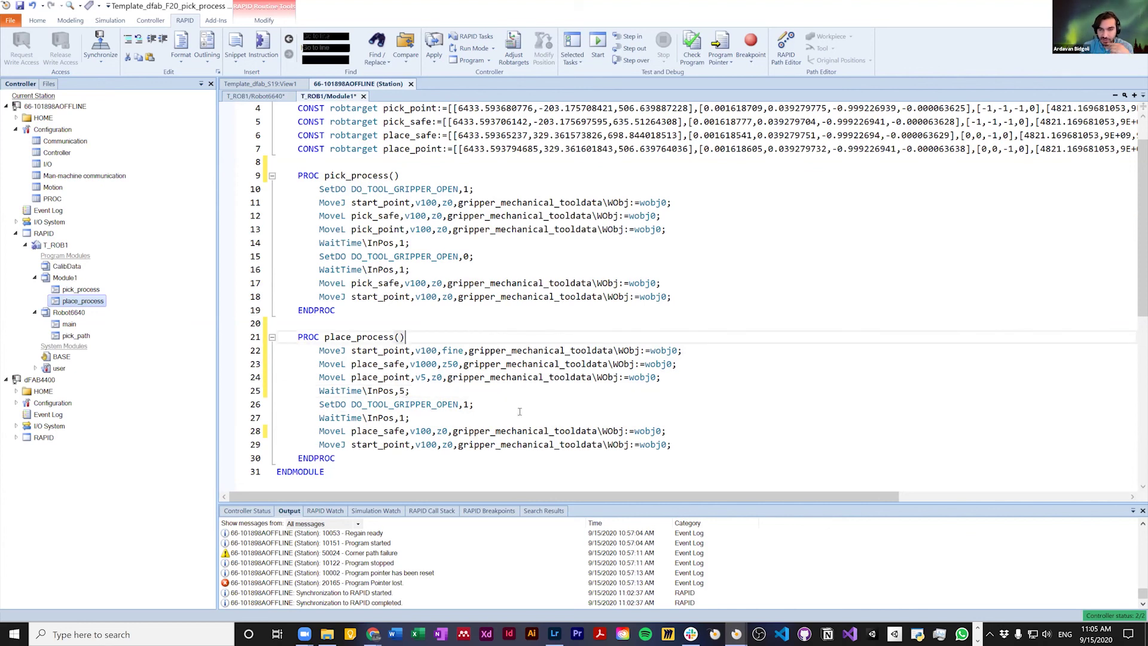
scroll(522, 403, "up", 1)
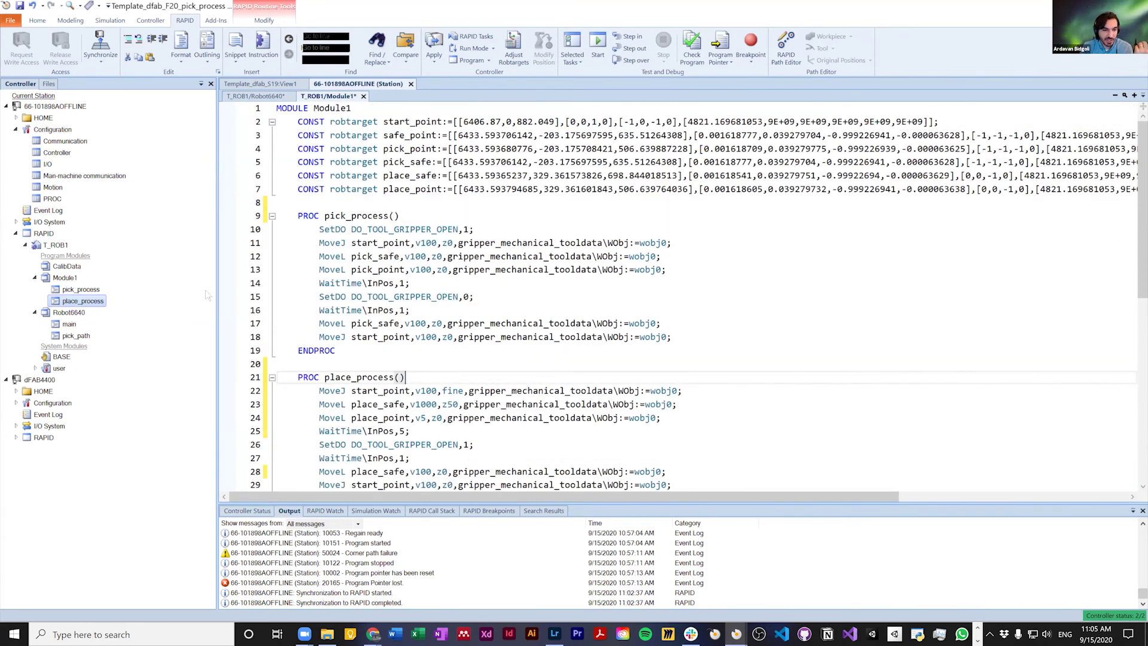
left_click(668, 324)
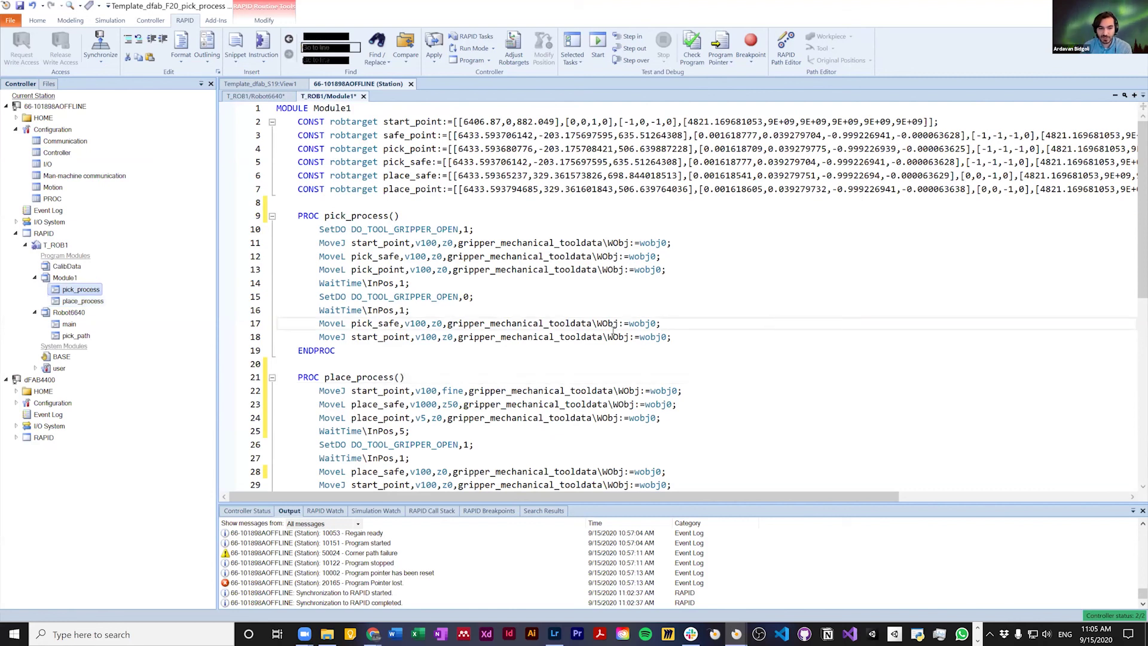
left_click(597, 353)
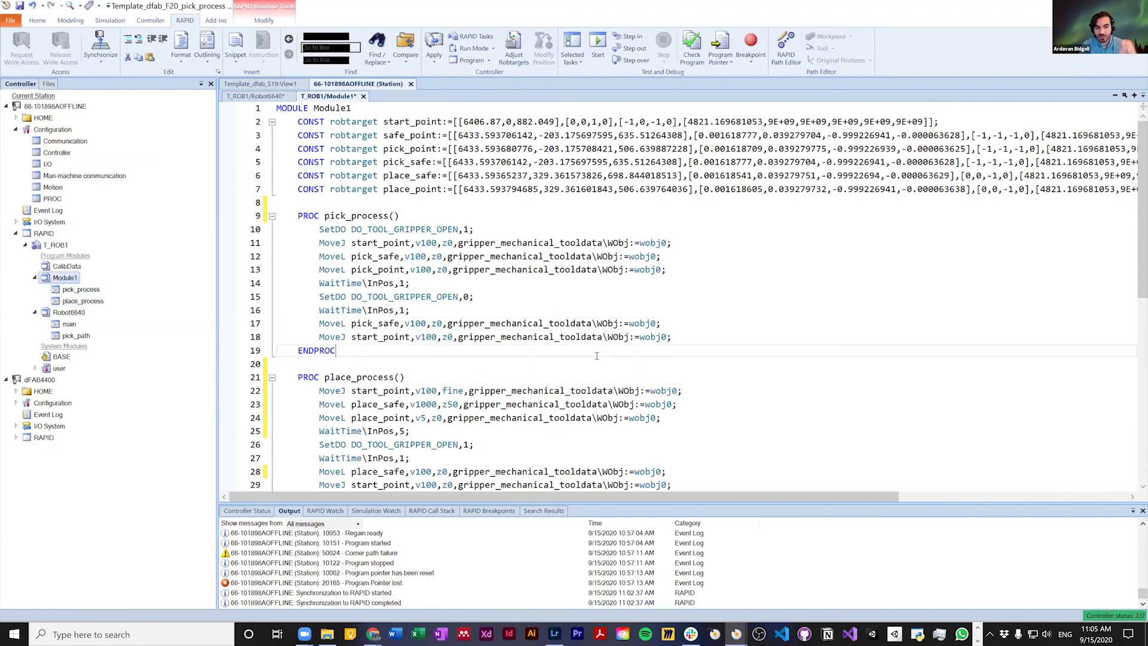
Step: Undo the WaitTime edit, the place_point speed edit and the start_point and first place_safe zone edits in place_process
key("ctrl+z")
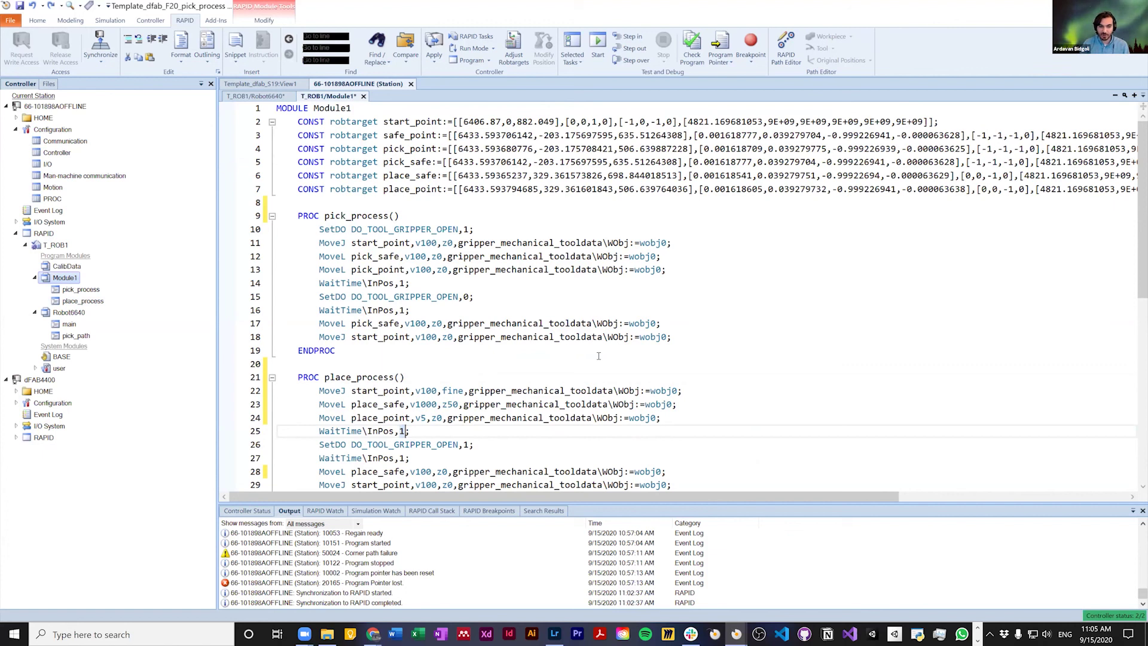
key("ctrl+z")
key("ctrl+z")
key("ctrl+z")
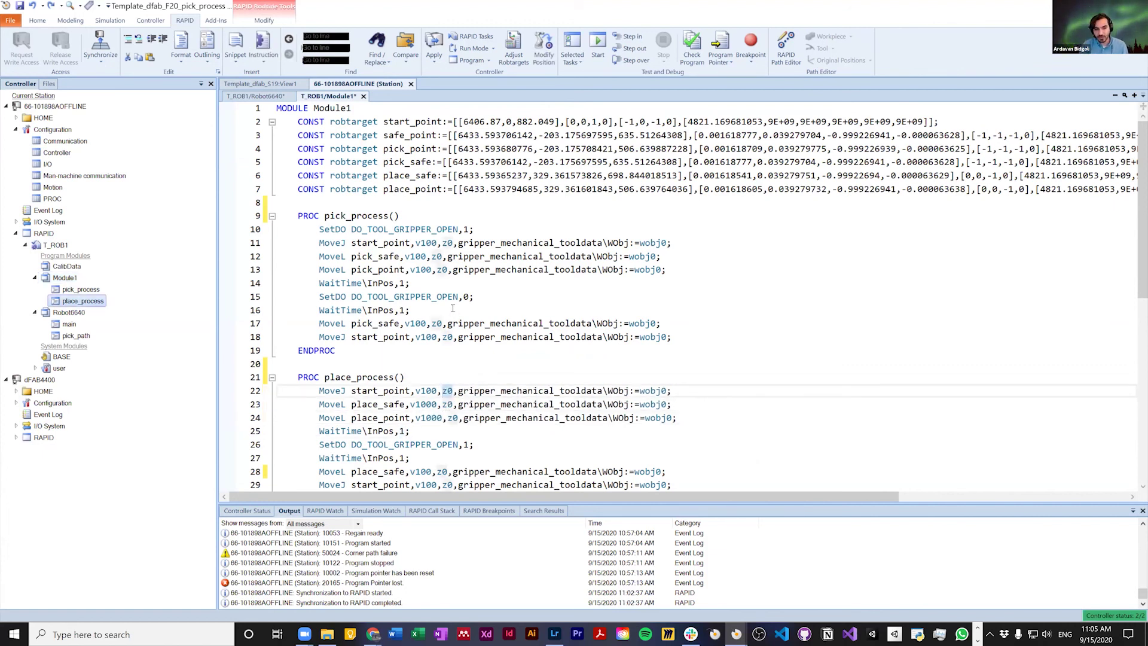
scroll(453, 308, "down", 2, "ctrl")
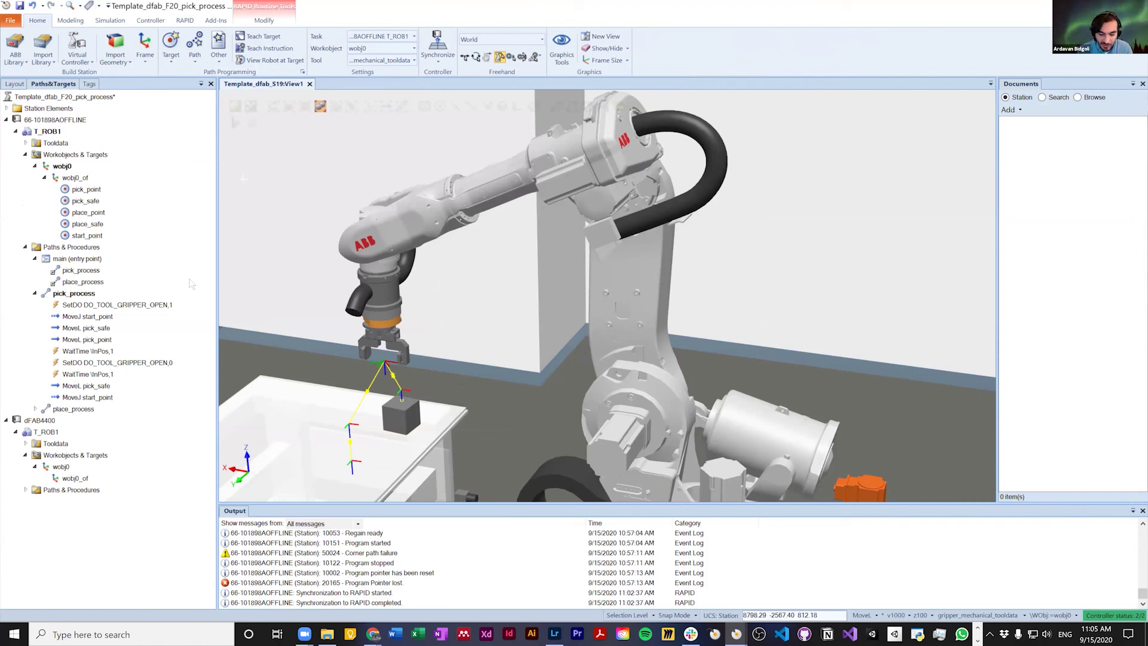
Step: Collapse the pick_process path and synchronize the station's main, pick_process and place_process paths and tooldata to RAPID
left_click(72, 293)
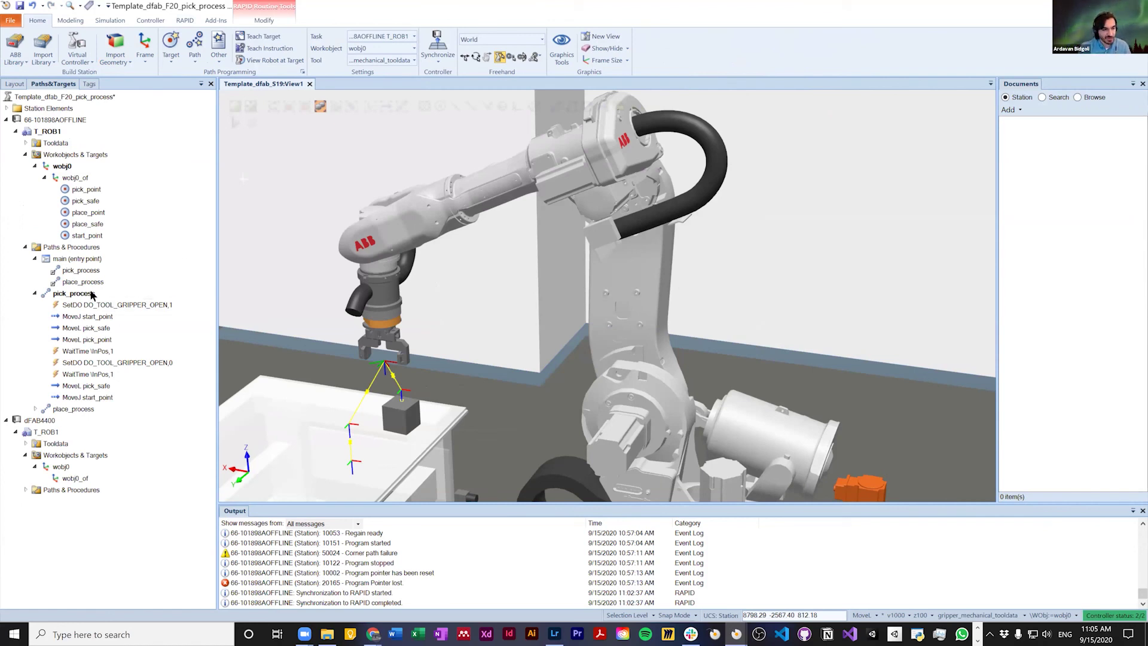
left_click(35, 293)
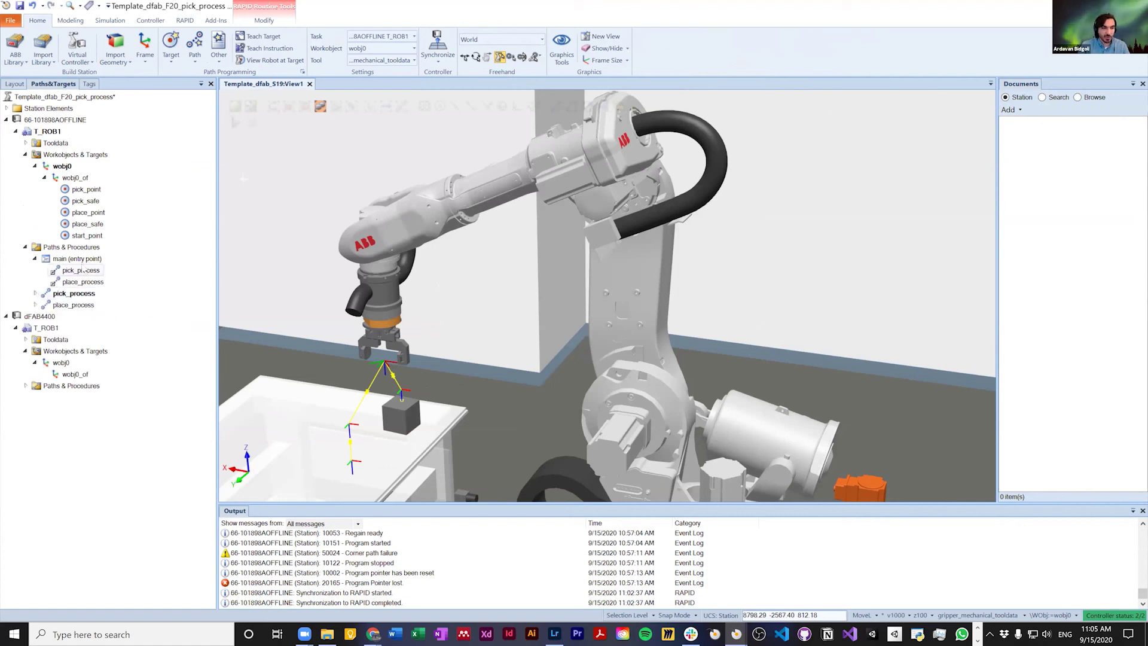
left_click(430, 53)
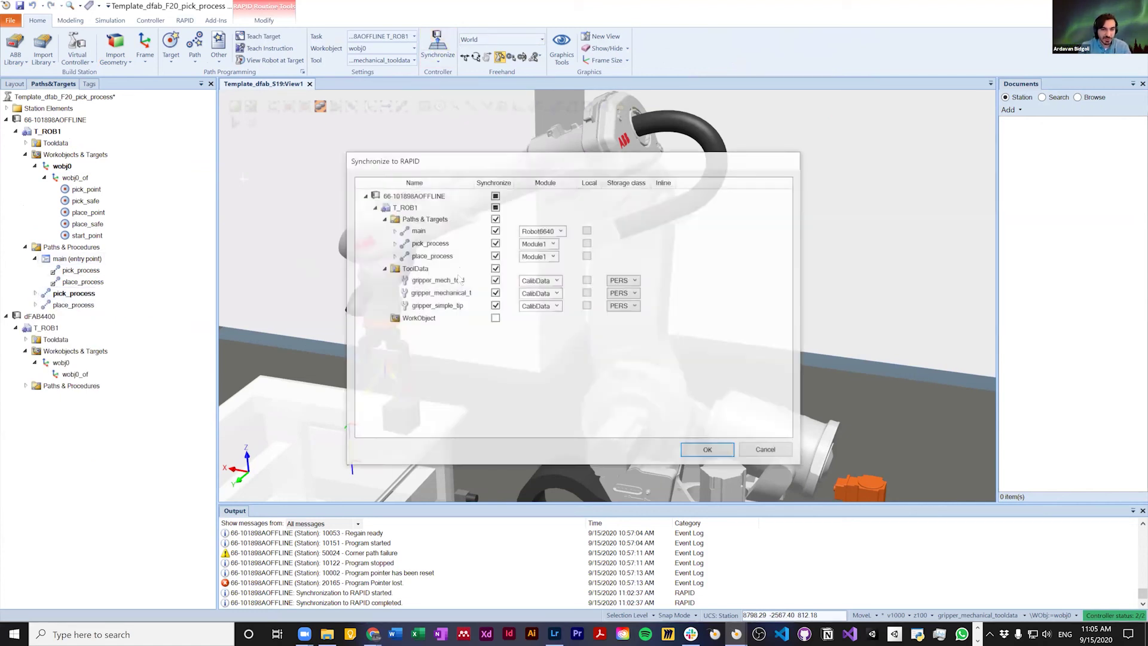
left_click(709, 452)
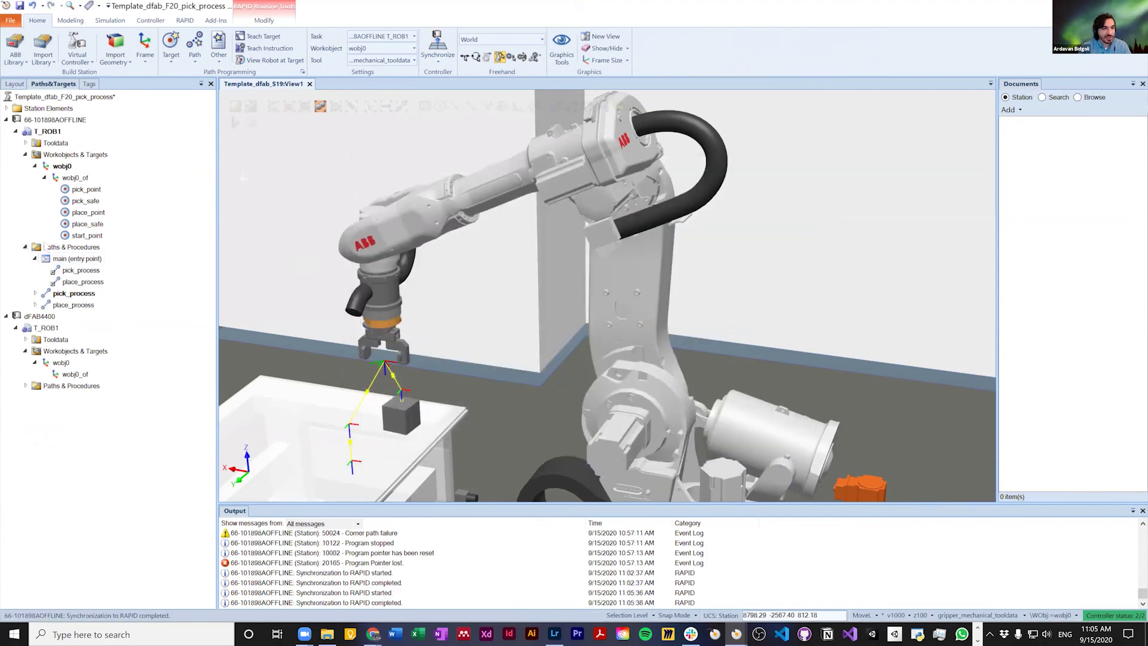
Step: Close the Event Manager, run the simulation and examine the gripper's motion around the block up close
left_click(110, 20)
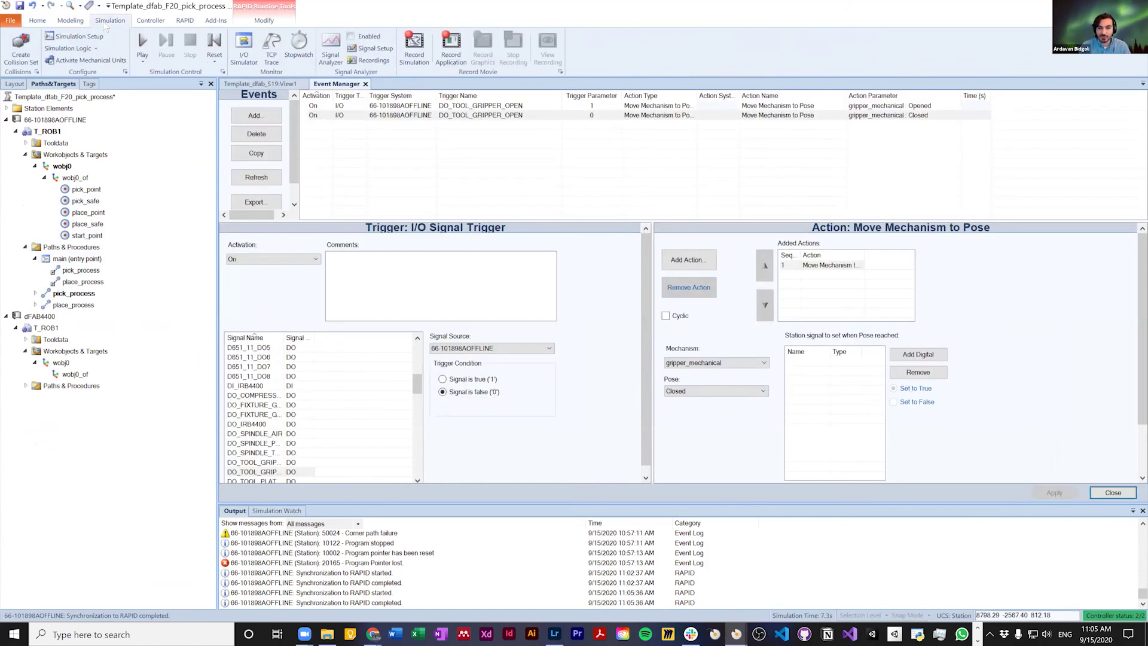
left_click(366, 84)
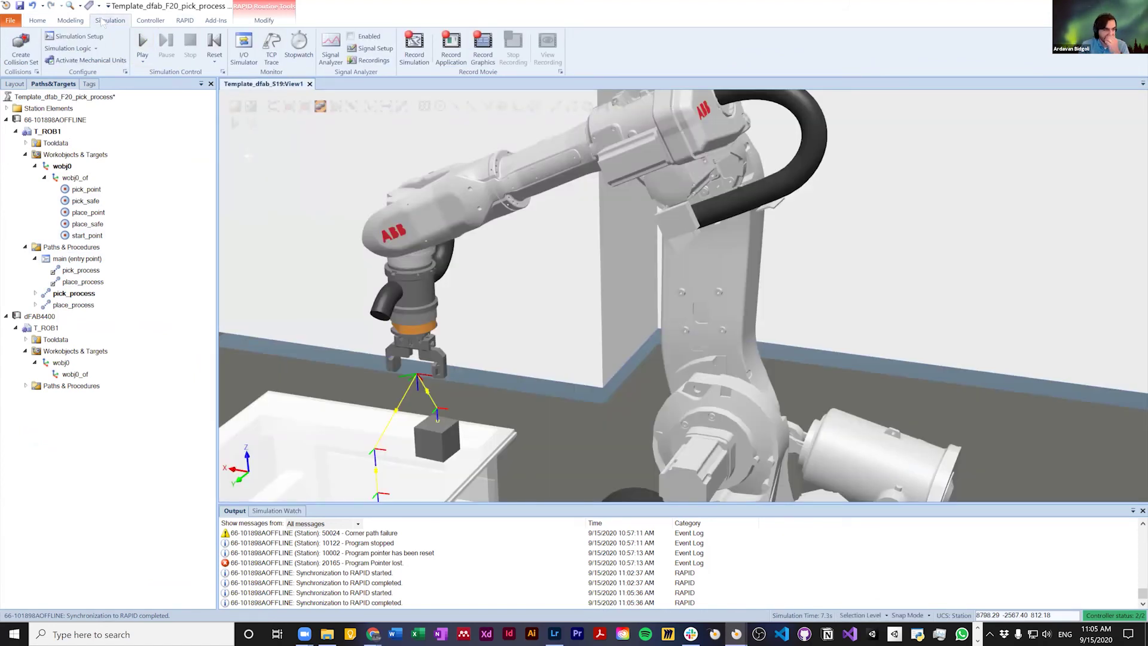
left_click(150, 45)
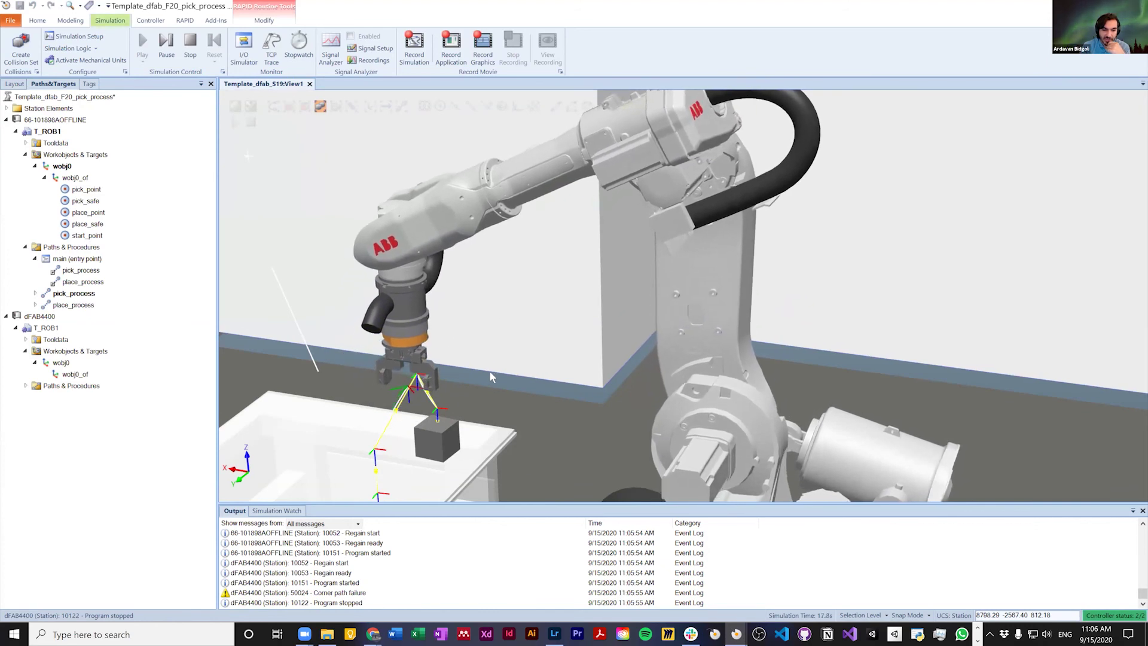
scroll(442, 386, "up", 5)
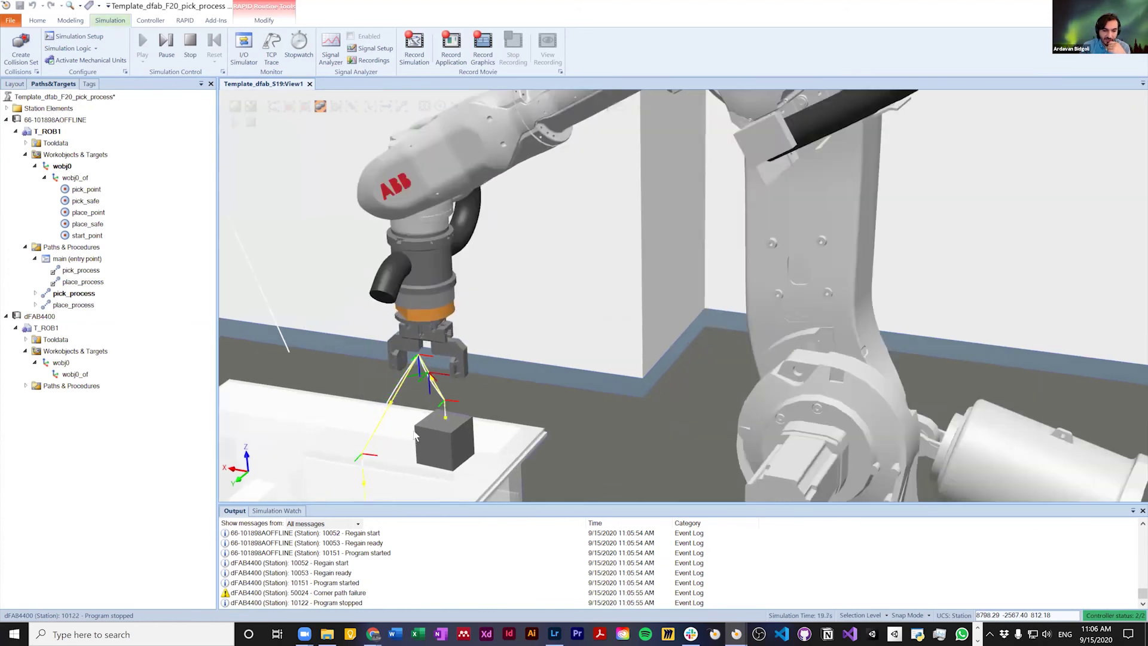
scroll(443, 386, "up", 6)
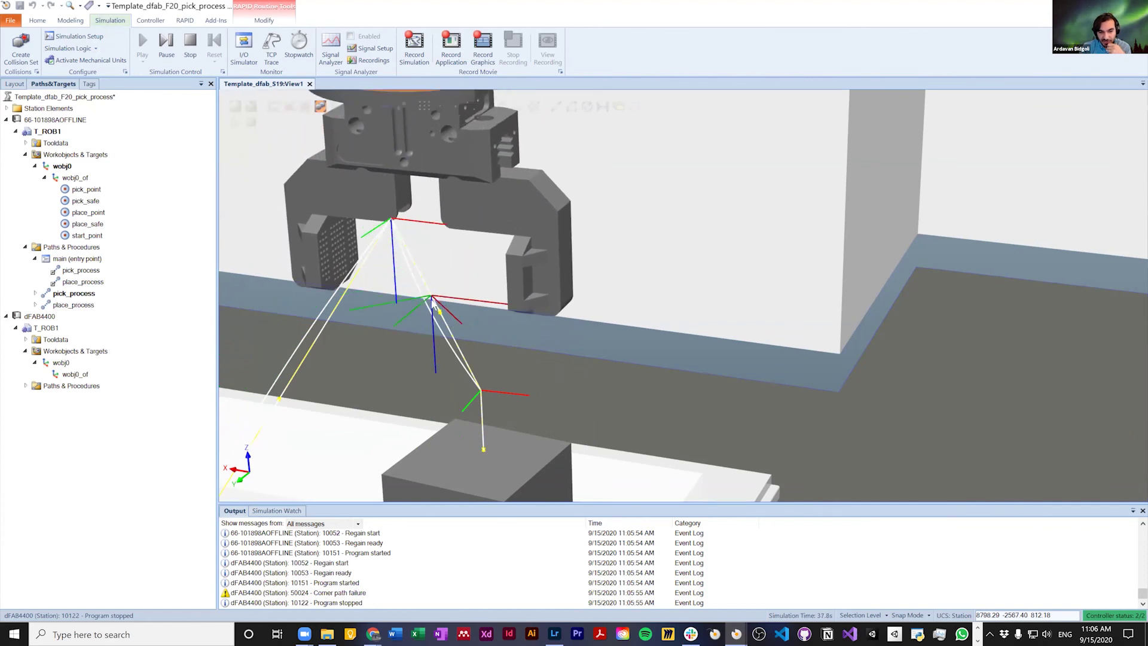
scroll(472, 365, "down", 8)
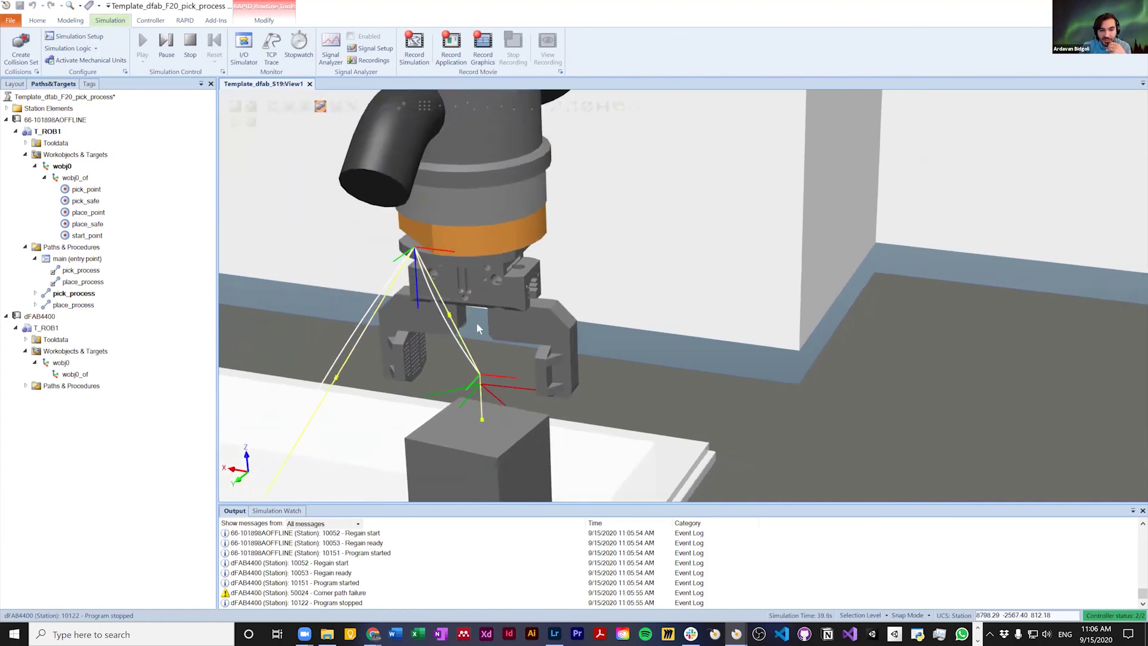
scroll(476, 323, "down", 3)
scroll(472, 317, "down", 3)
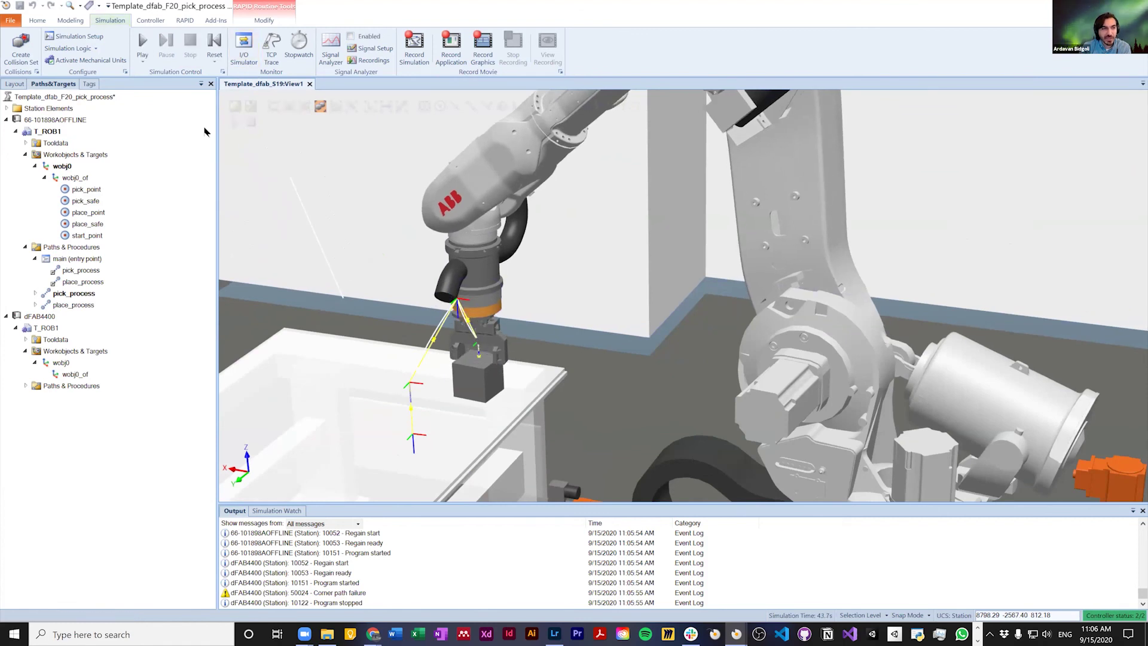
Step: Record the simulation to a Station Viewer, stopping it after part of the pick motion
left_click(142, 62)
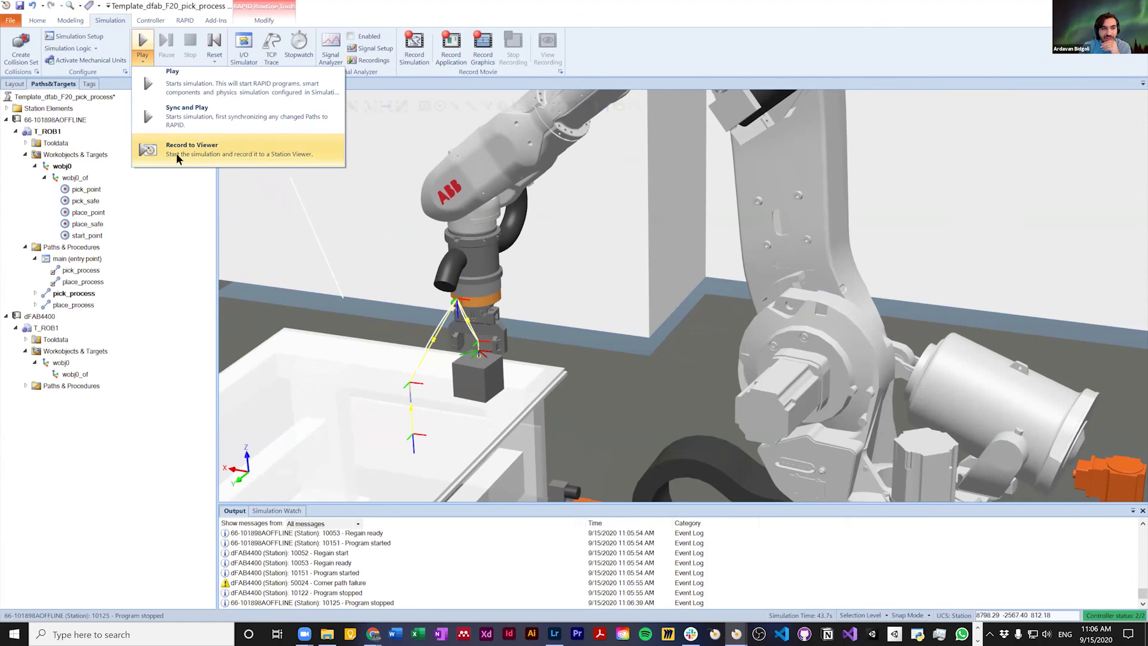
left_click(216, 154)
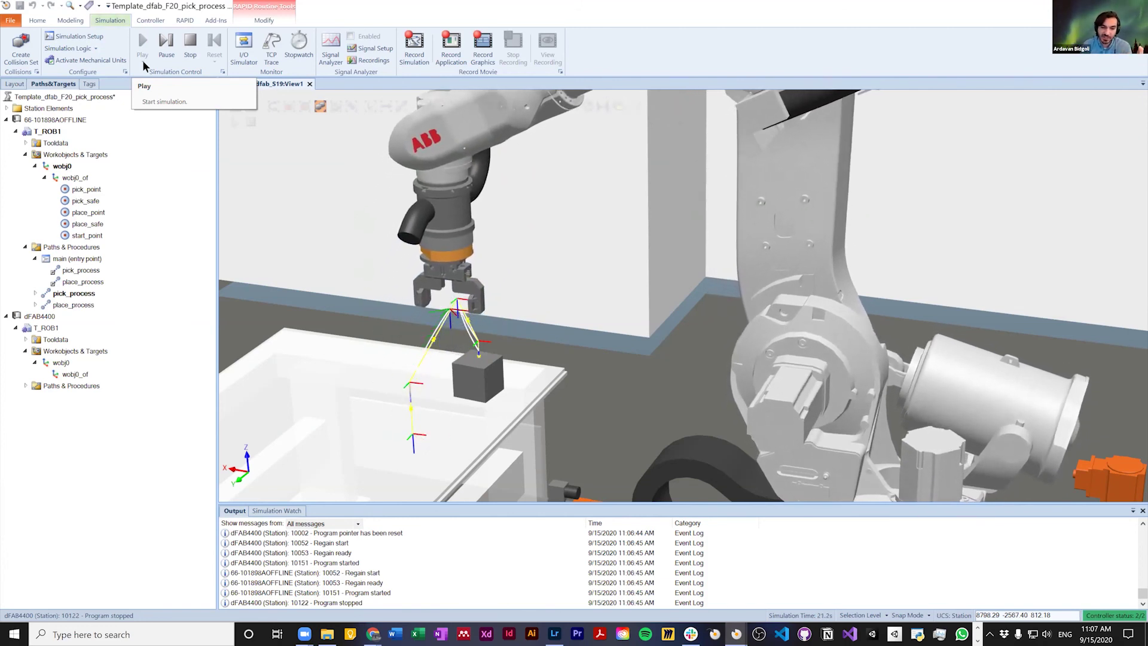
left_click(190, 45)
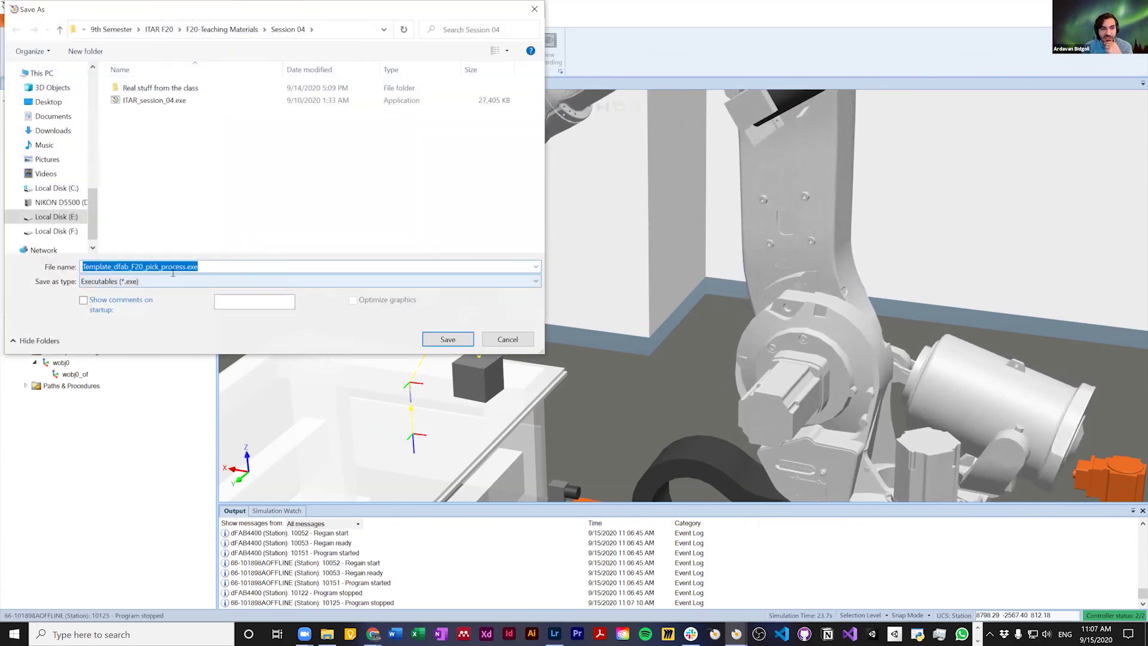
Step: Save the recorded viewer in the Session 05 folder as Template_dfab_F20_pickPlace_process_Done.exe
left_click(182, 267)
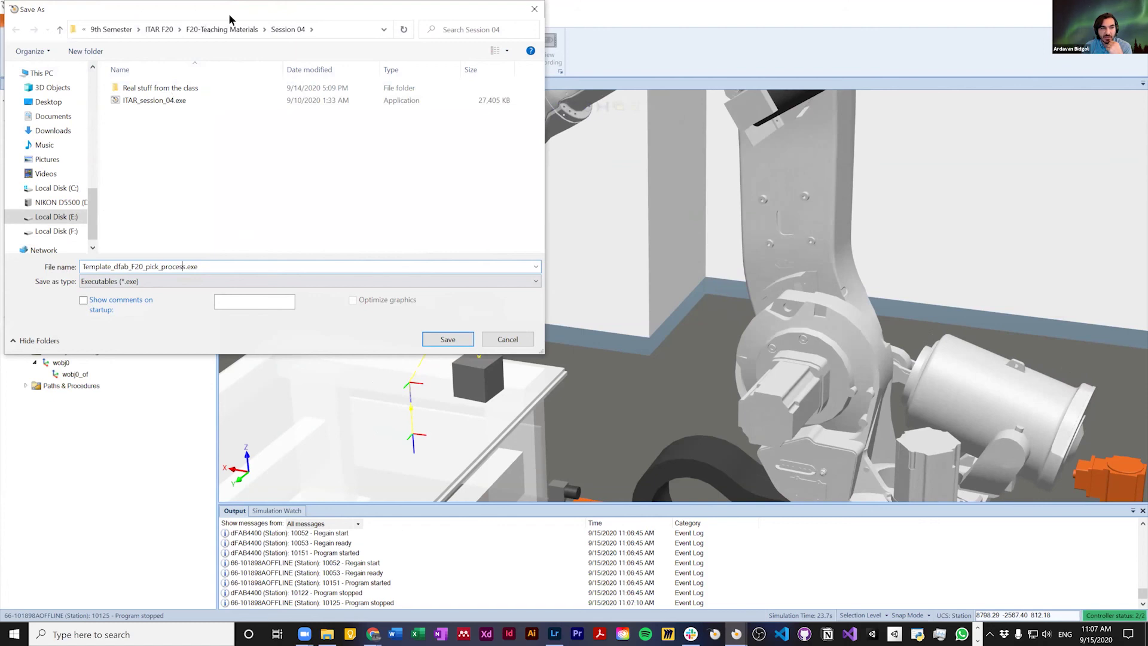
left_click(222, 29)
double_click(139, 174)
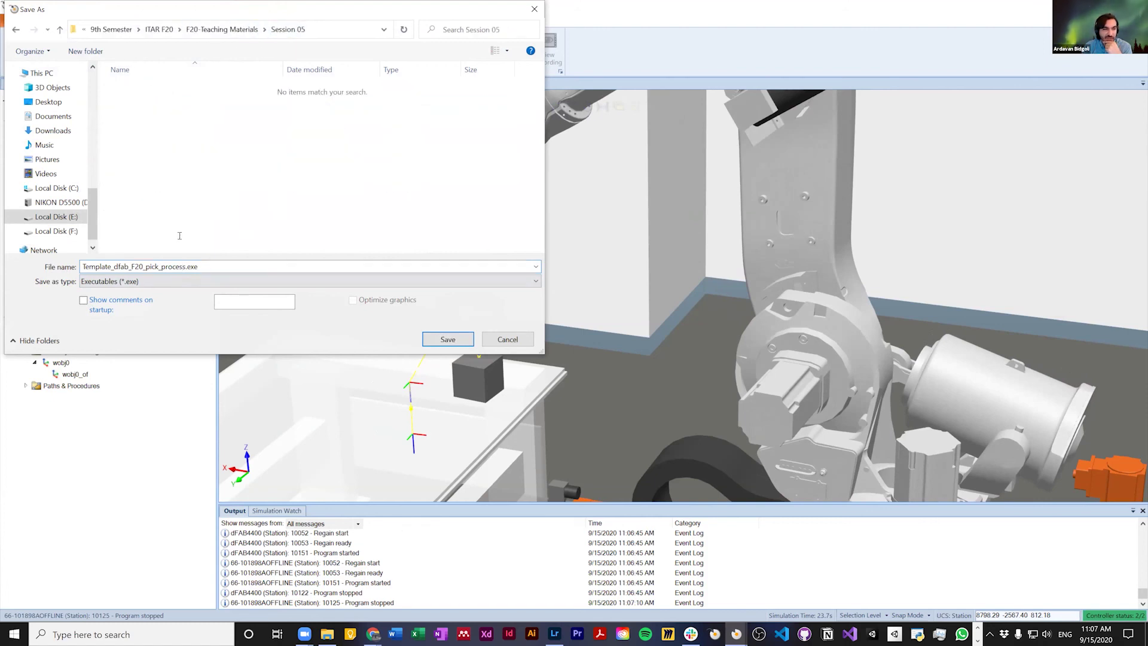
left_click(150, 266)
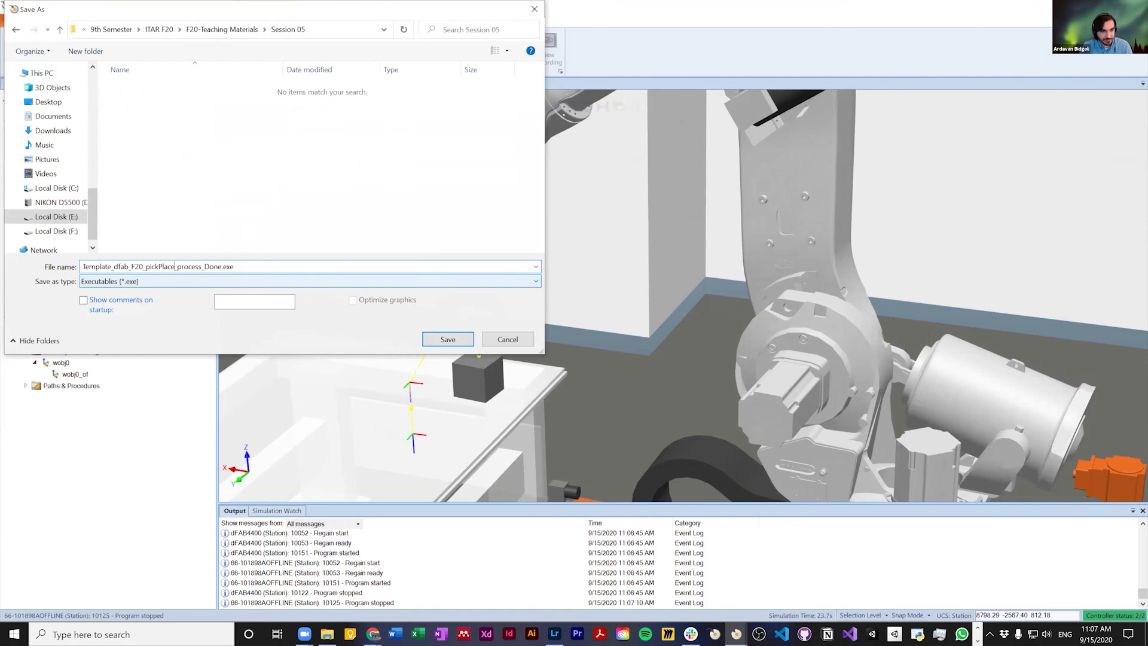
left_click(450, 340)
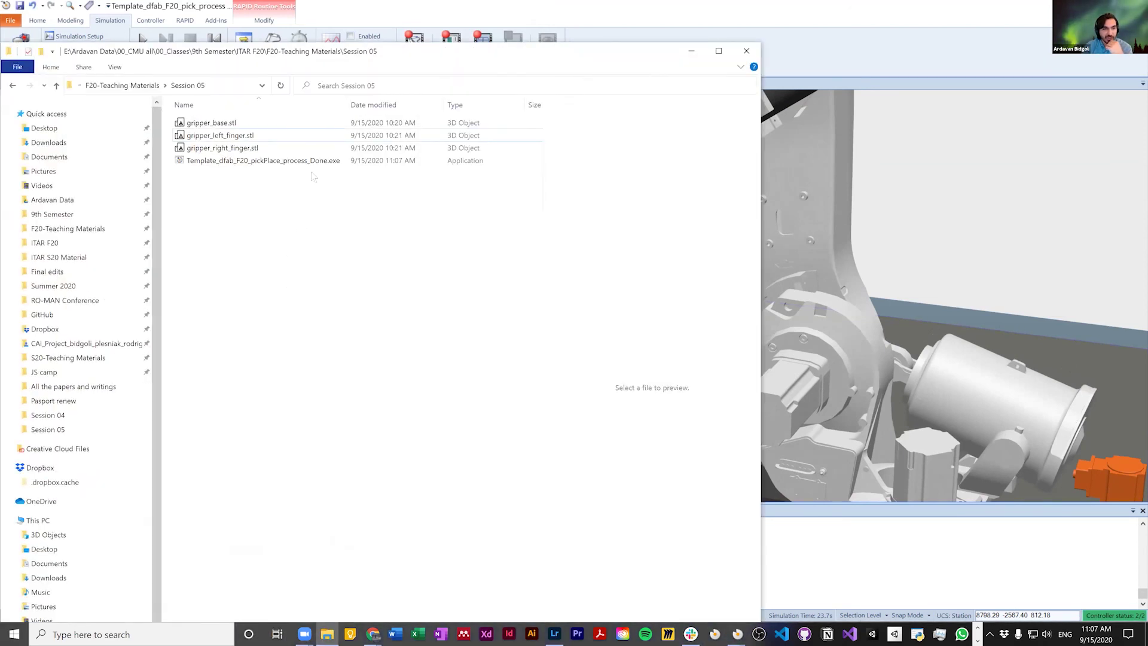
Step: Open Template_dfab_F20_pickPlace_process_Done.exe in the Station Viewer, maximize it, turn off Advanced Lighting and play the recording
double_click(315, 162)
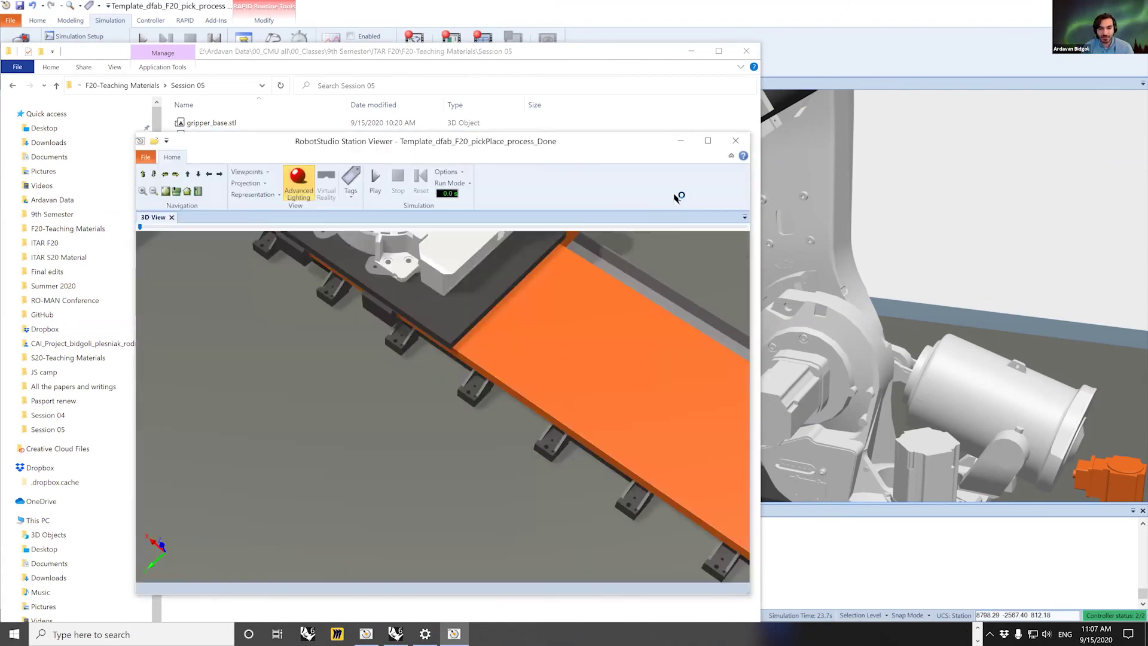
double_click(281, 141)
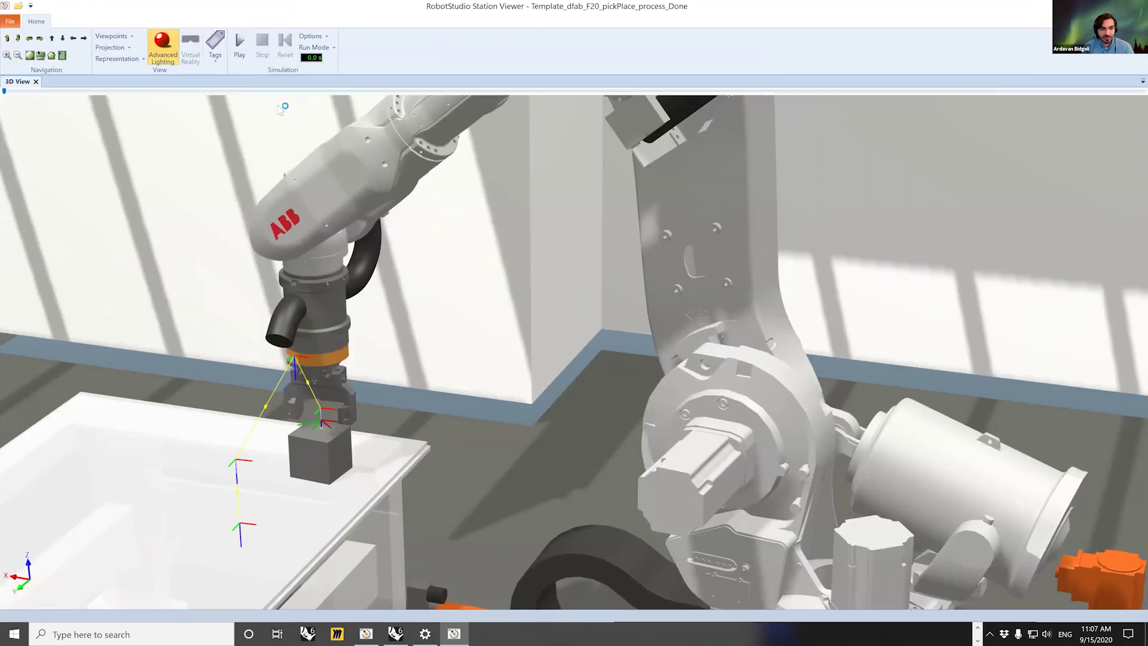
mouse_move(103, 91)
left_mouse_down()
mouse_move(1141, 68)
mouse_move(8, 108)
left_mouse_up()
left_click(159, 60)
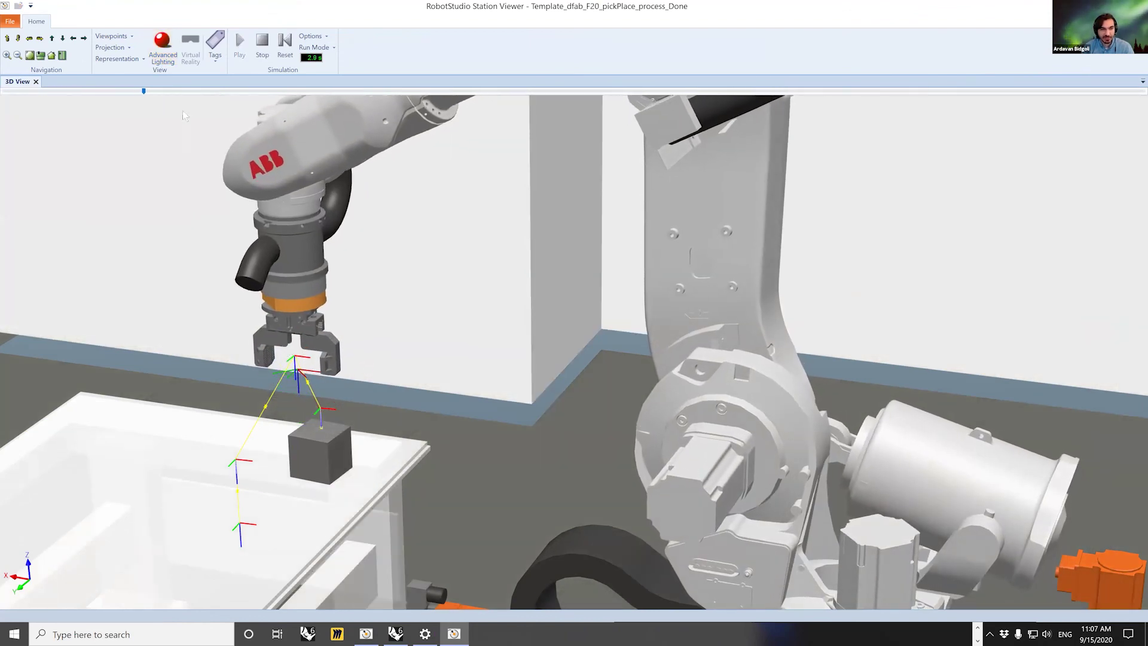
Step: View the recording from Viewpoint_2 and Viewpoint_3, and close the viewer and folder window to return to RobotStudio
left_click(112, 36)
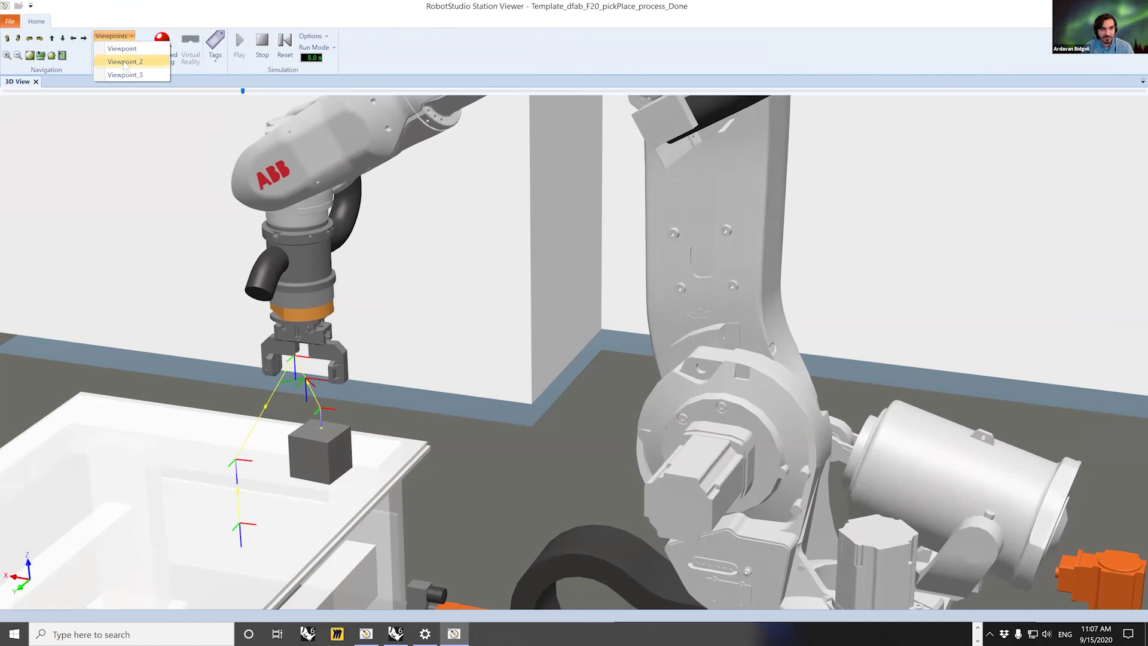
left_click(124, 61)
left_click(112, 36)
left_click(124, 75)
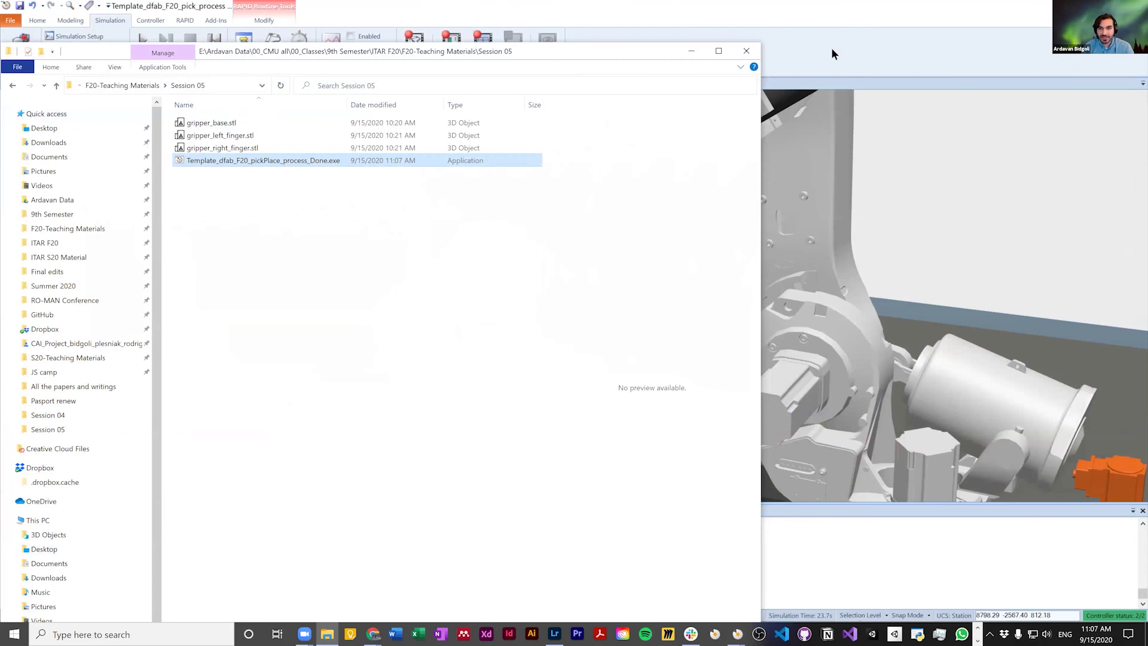
left_click(746, 154)
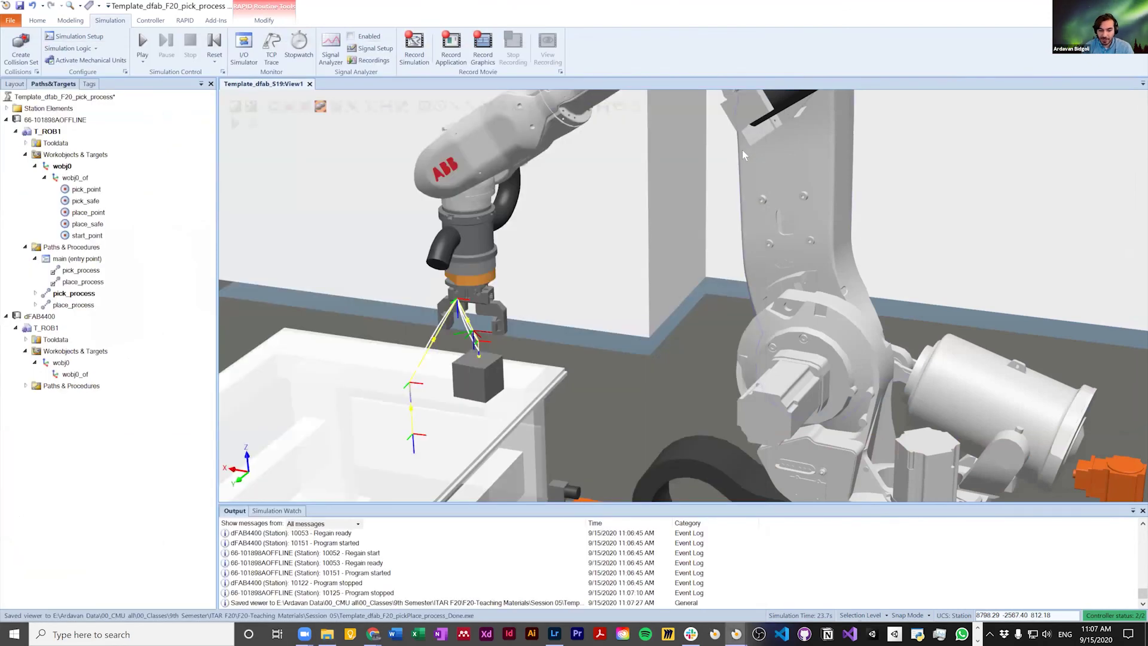